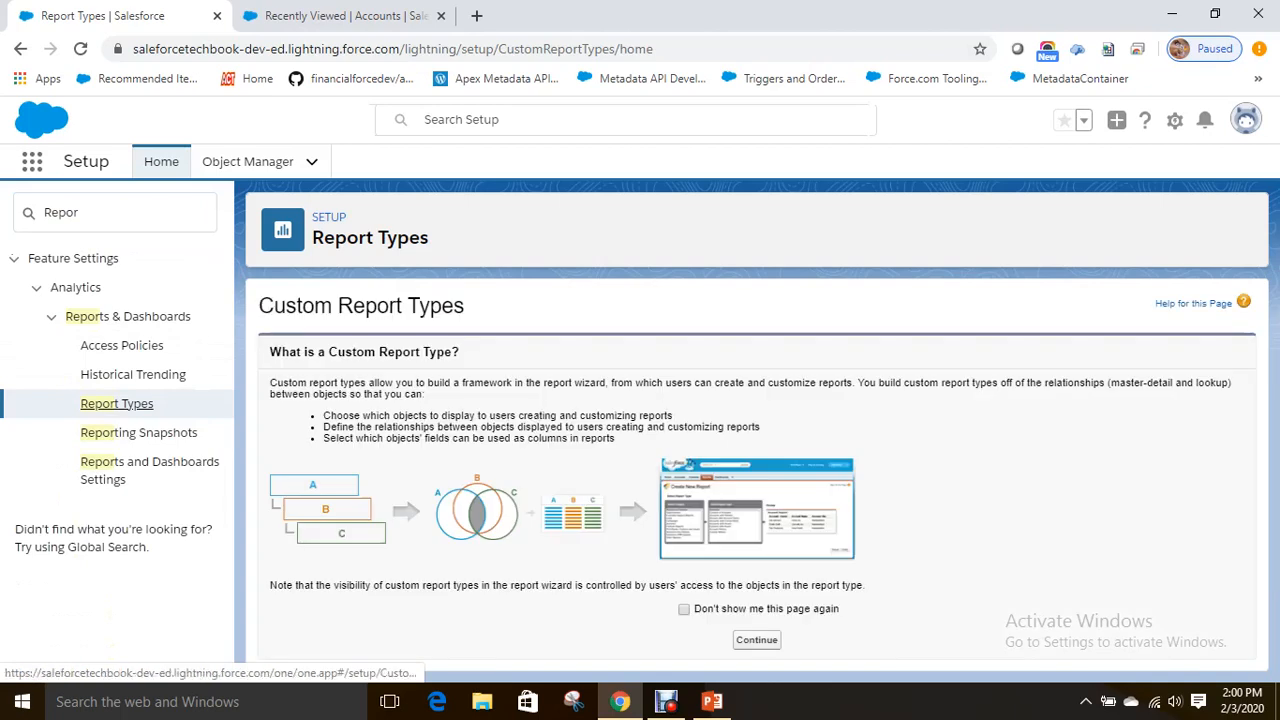
Start a new custom report type and choose Opportunities as its primary object.
{"action": "left_click", "coordinate": [756, 639]}
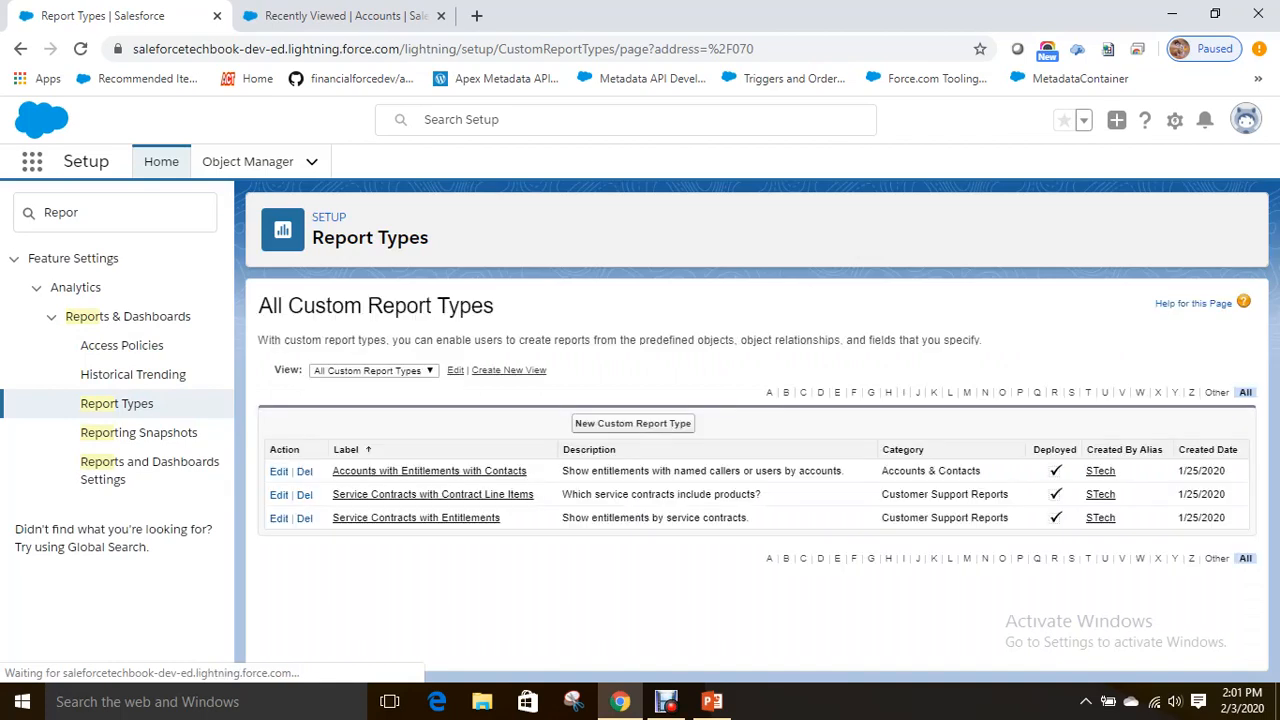
{"action": "left_click", "coordinate": [633, 423]}
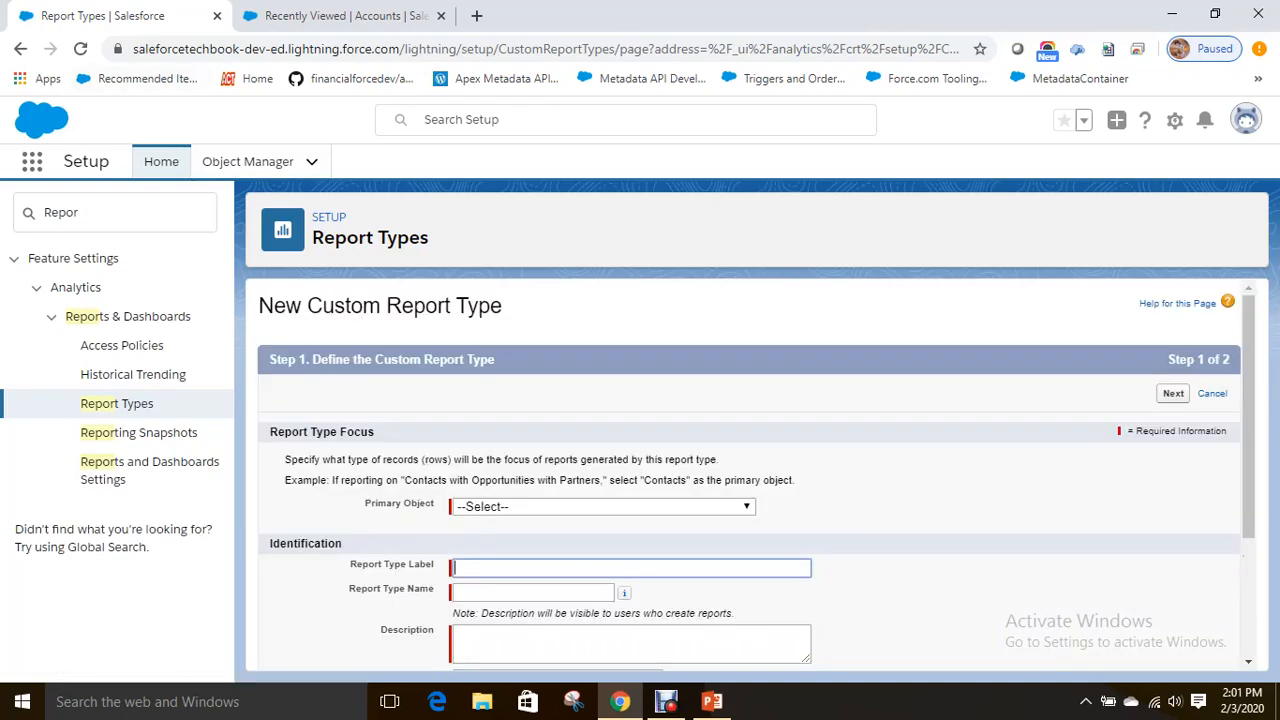
{"action": "left_click", "coordinate": [603, 507]}
{"action": "scroll", "coordinate": [600, 473], "scroll_direction": "down", "scroll_amount": 1}
{"action": "scroll", "coordinate": [600, 224], "scroll_direction": "down", "scroll_amount": 13}
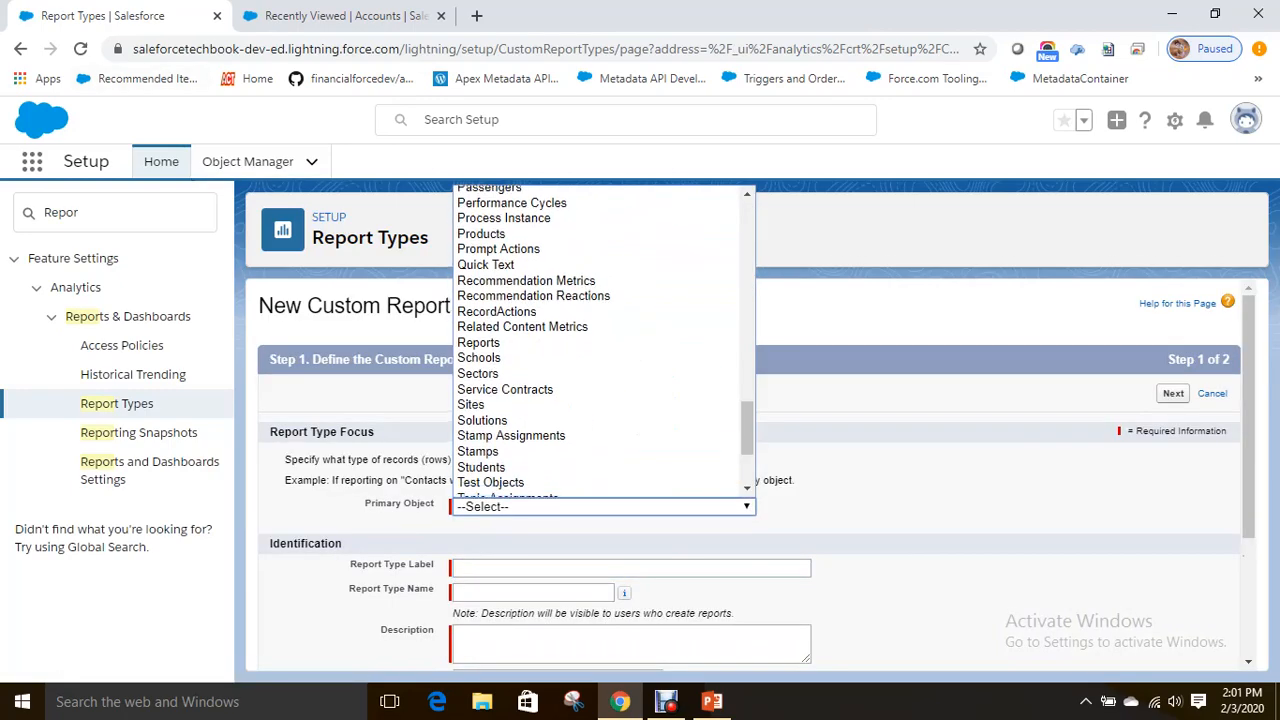
{"action": "scroll", "coordinate": [600, 345], "scroll_direction": "up", "scroll_amount": 9}
{"action": "scroll", "coordinate": [600, 345], "scroll_direction": "up", "scroll_amount": 1}
{"action": "scroll", "coordinate": [600, 345], "scroll_direction": "down", "scroll_amount": 4}
{"action": "scroll", "coordinate": [600, 345], "scroll_direction": "down", "scroll_amount": 7}
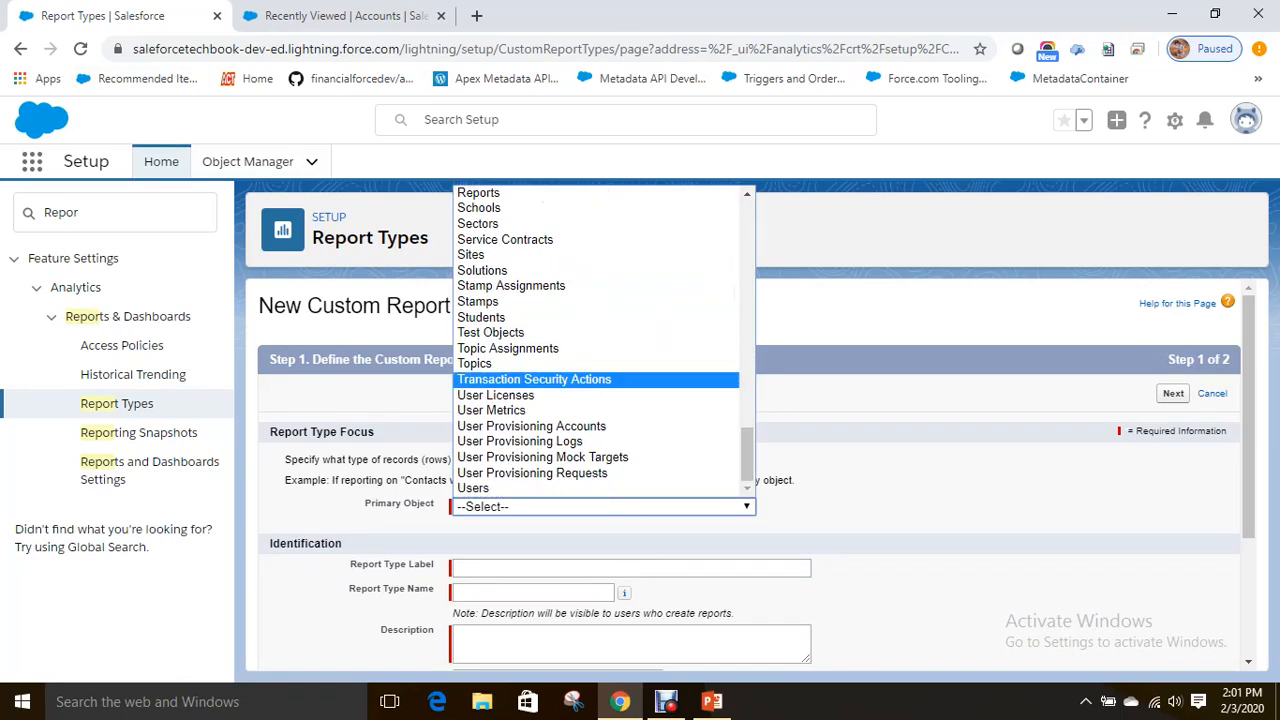
{"action": "scroll", "coordinate": [600, 345], "scroll_direction": "up", "scroll_amount": 5}
{"action": "left_click", "coordinate": [493, 303]}
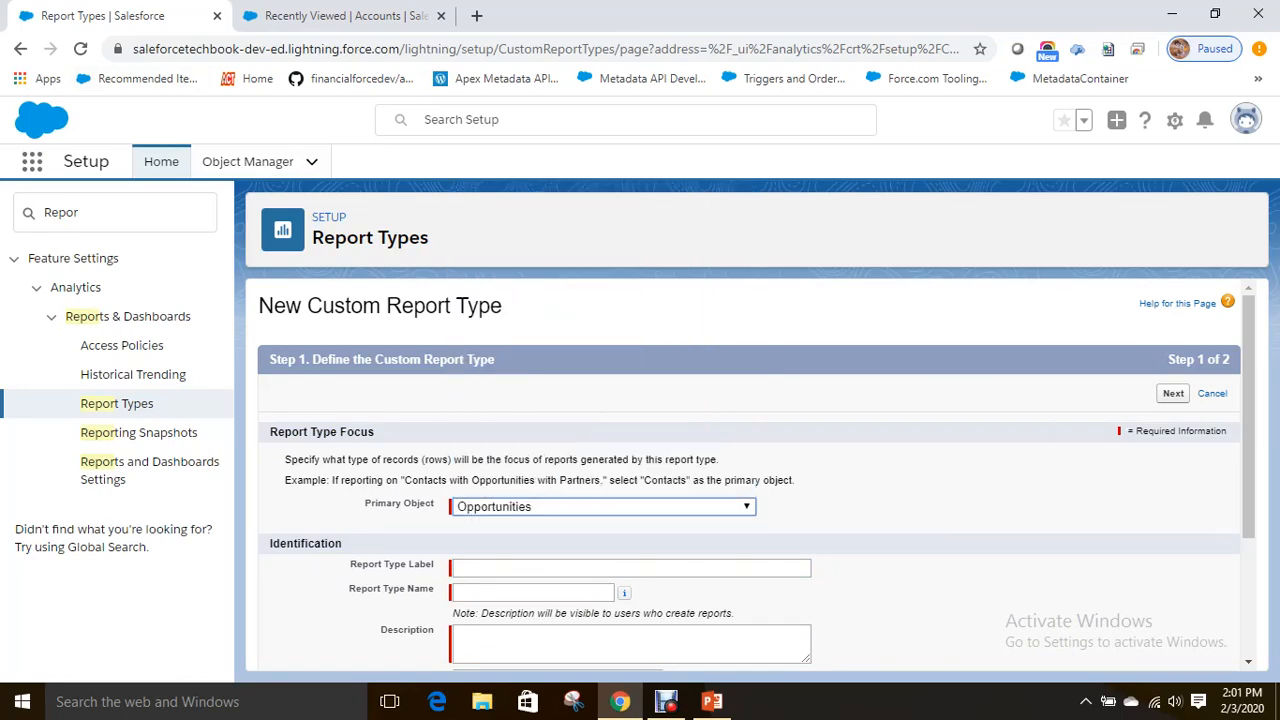
Label the report type "Opportunity Custom Report Type".
{"action": "scroll", "coordinate": [493, 303], "scroll_direction": "down", "scroll_amount": 2}
{"action": "left_click", "coordinate": [600, 381]}
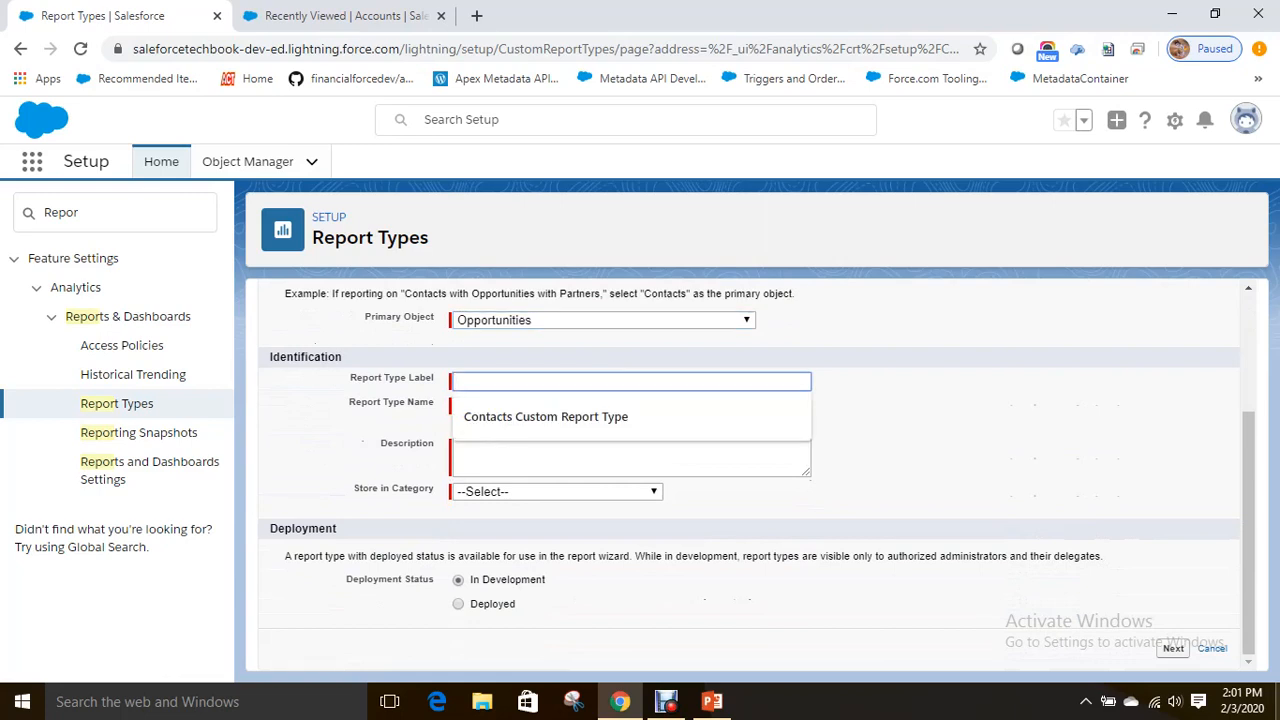
{"action": "type", "text": "Oppo"}
{"action": "type", "text": "rtunities"}
{"action": "key", "text": "BackSpace"}
{"action": "key", "text": "BackSpace"}
{"action": "key", "text": "BackSpace"}
{"action": "key", "text": "BackSpace"}
{"action": "key", "text": "BackSpace"}
{"action": "type", "text": "iti"}
{"action": "key", "text": "BackSpace"}
{"action": "type", "text": "y Custom Repor"}
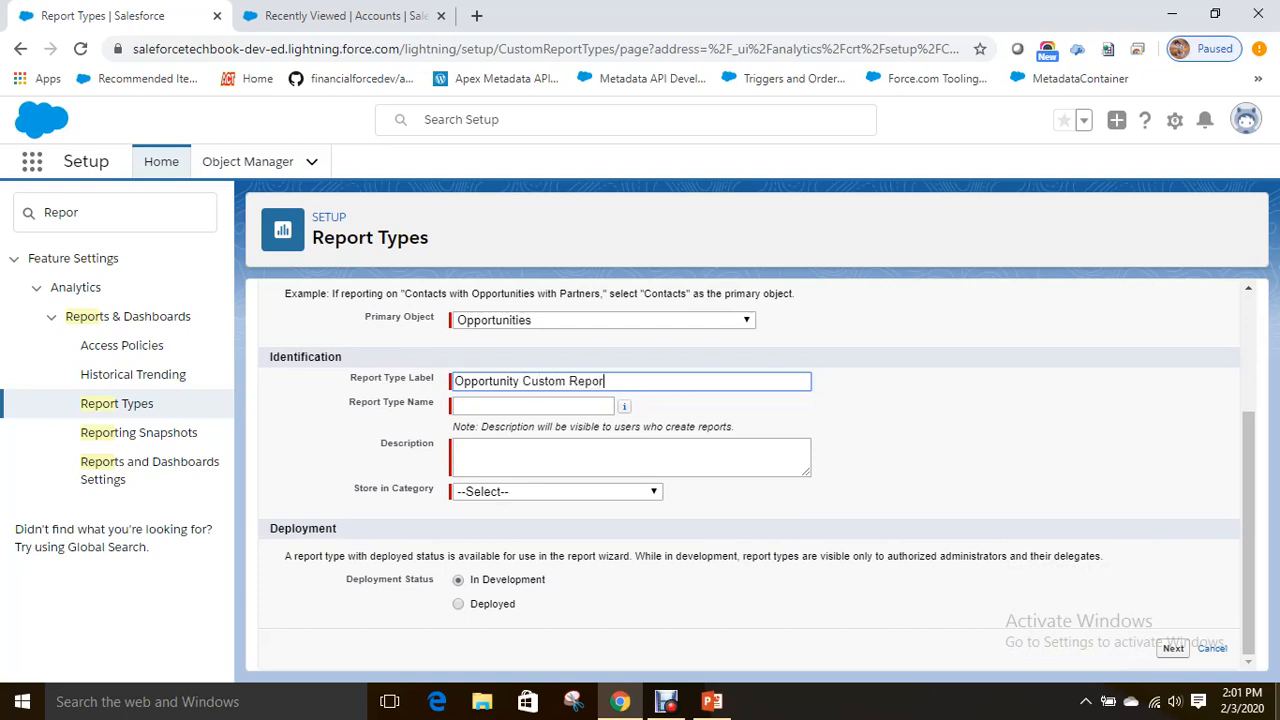
{"action": "type", "text": "t Type"}
{"action": "key", "text": "Tab"}
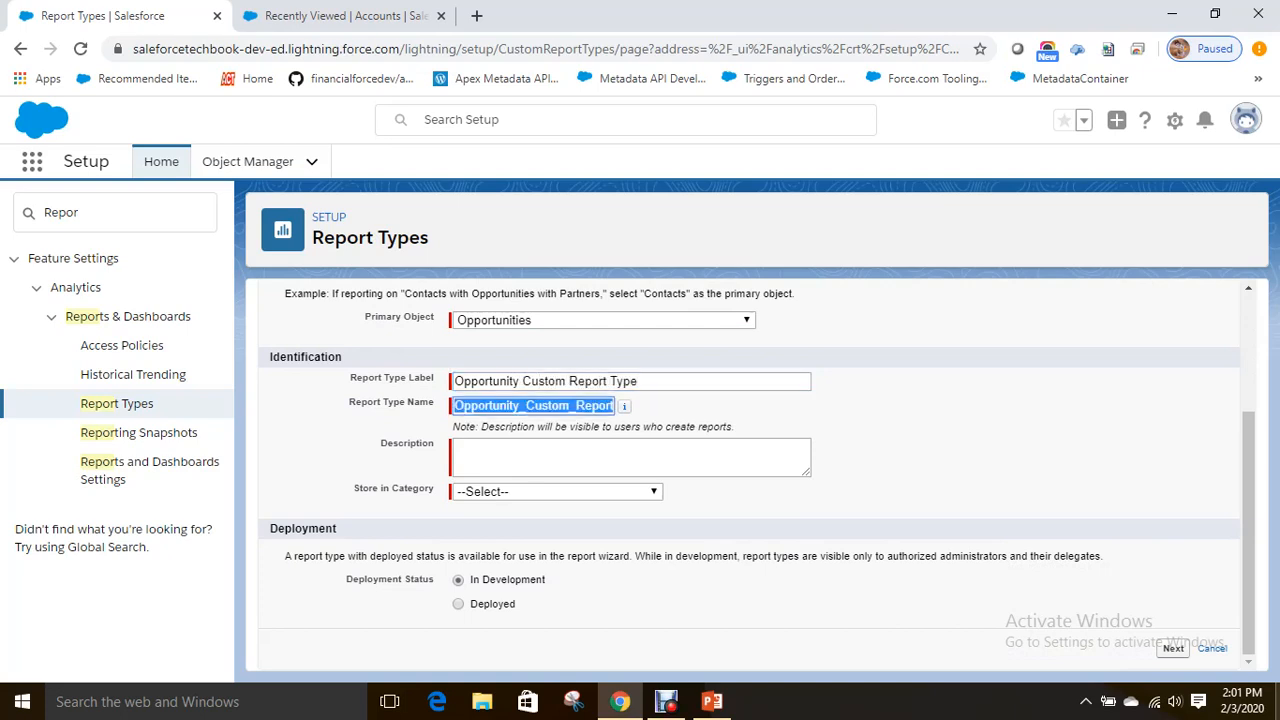
Enter "To generate Different kind of reports on Opportunity Data" as the report type's description.
{"action": "key", "text": "Tab"}
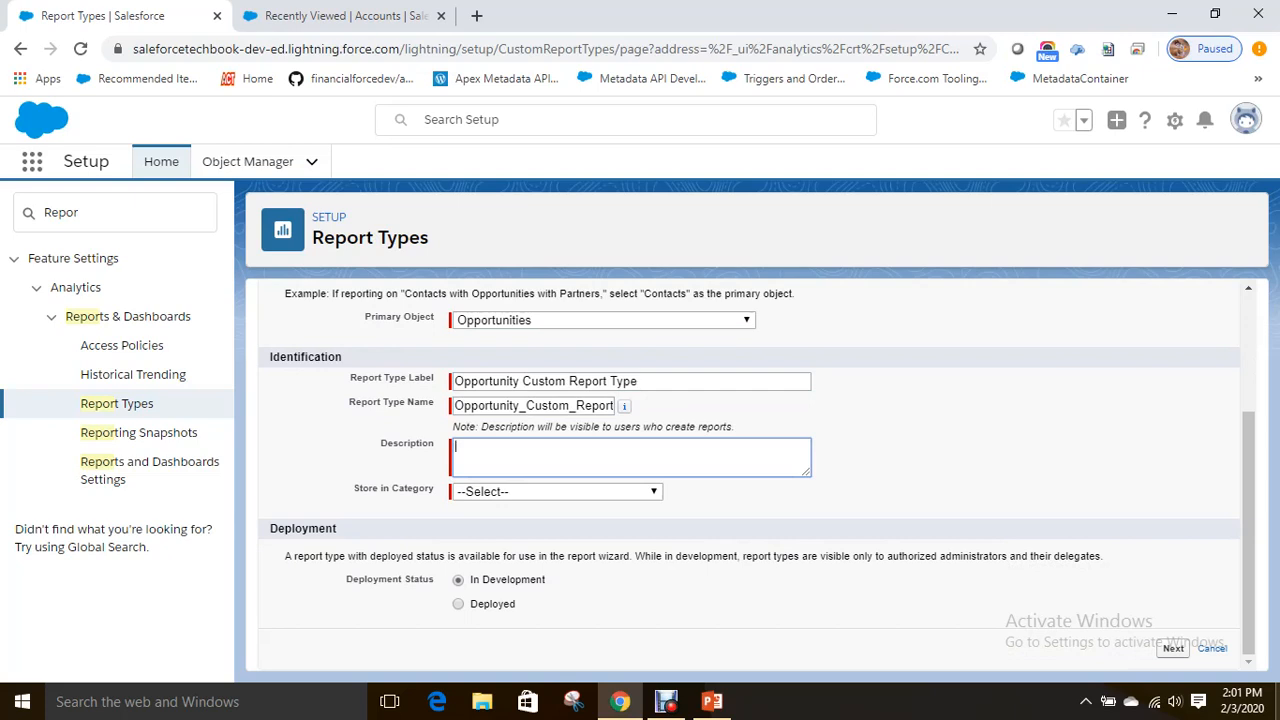
{"action": "type", "text": "To generate Different kind of rec"}
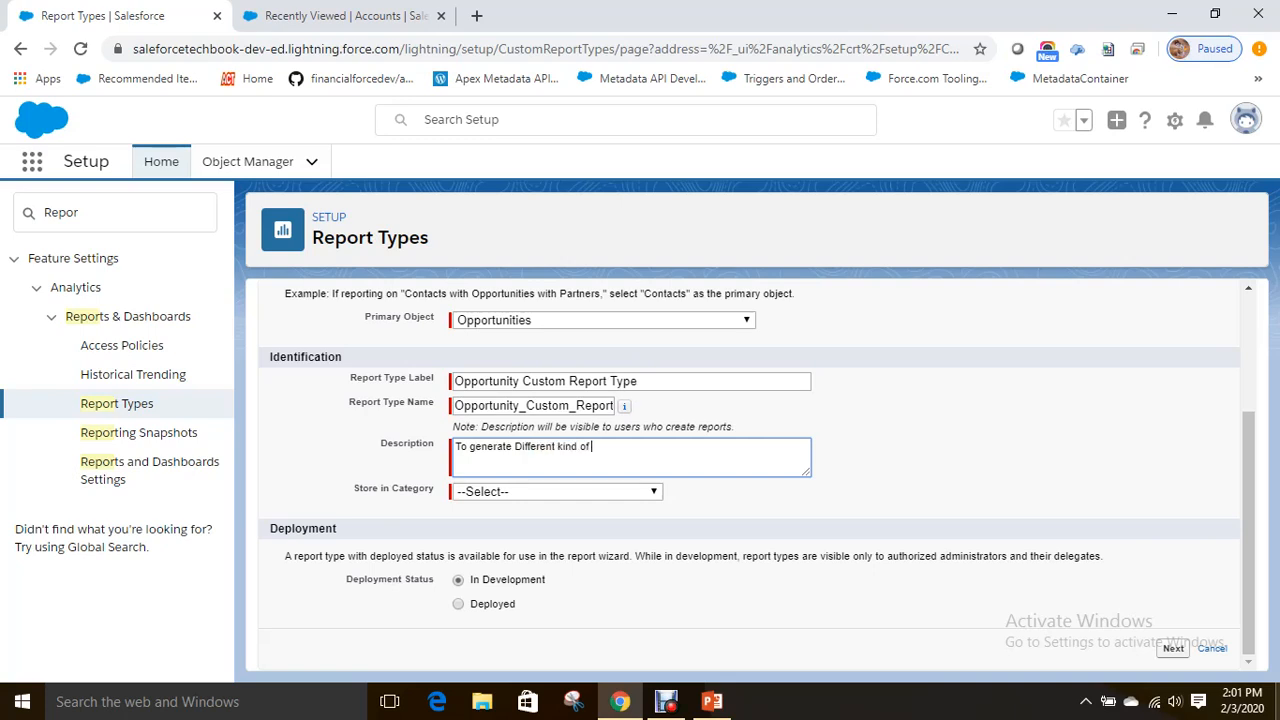
{"action": "key", "text": "BackSpace"}
{"action": "type", "text": "ports on Opportunity Data"}
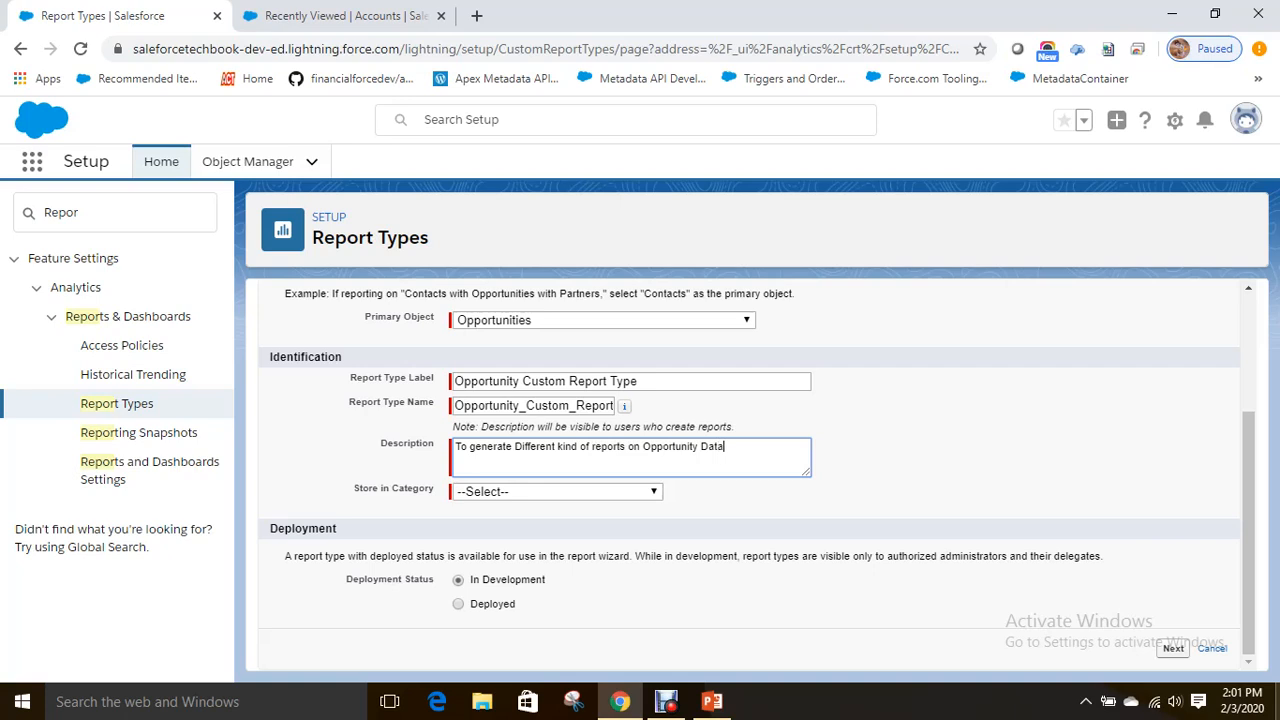
Store the report type in the Other Reports category with Deployed status and save it without related objects.
{"action": "left_click", "coordinate": [558, 491]}
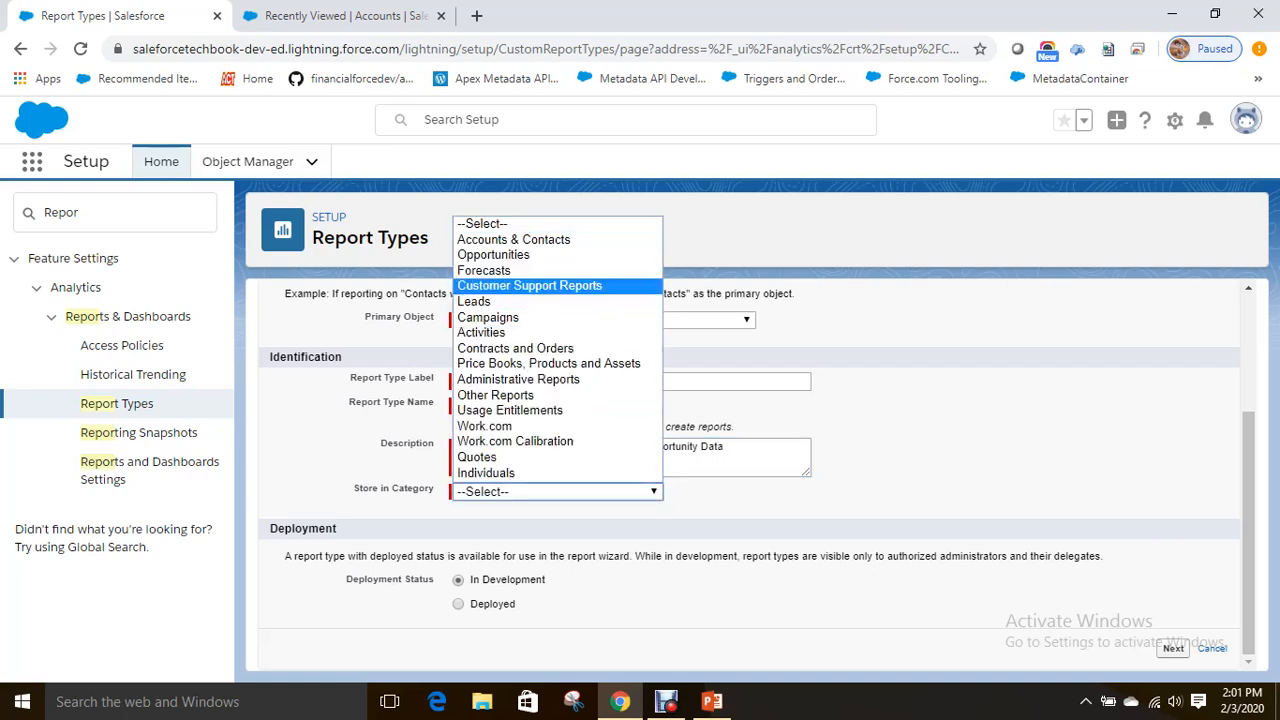
{"action": "key", "text": "Down"}
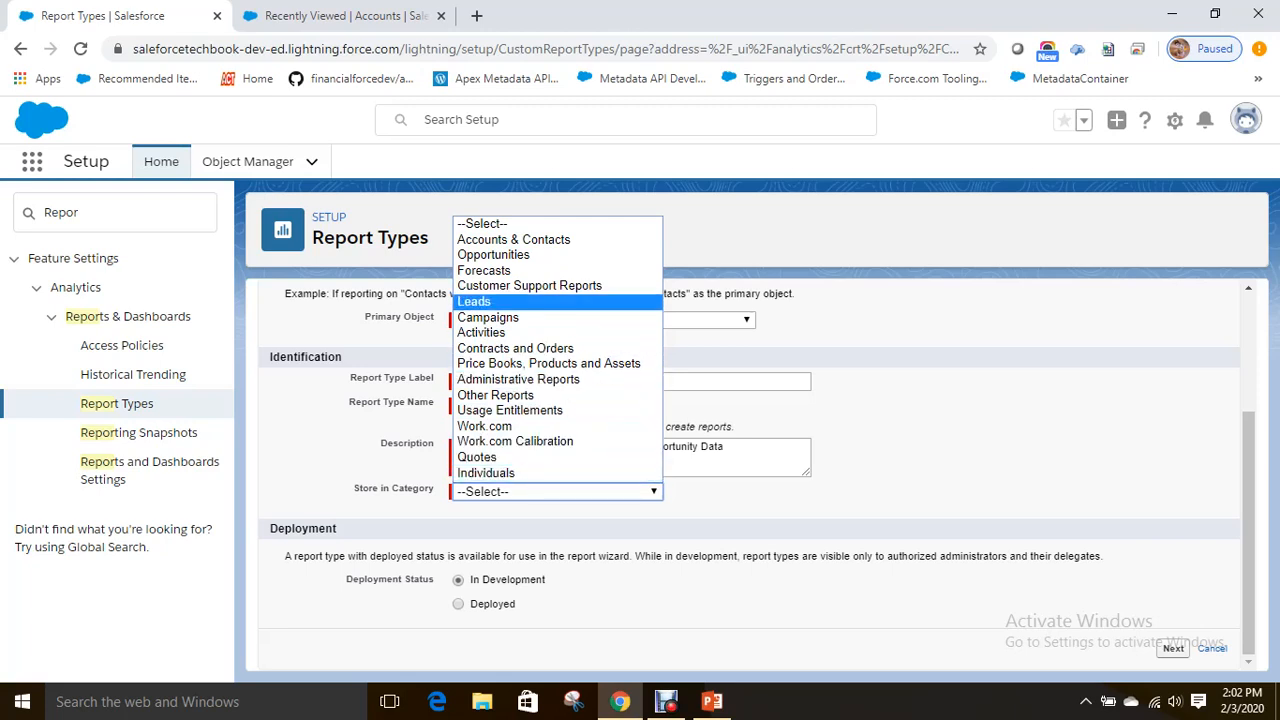
{"action": "left_click", "coordinate": [495, 395]}
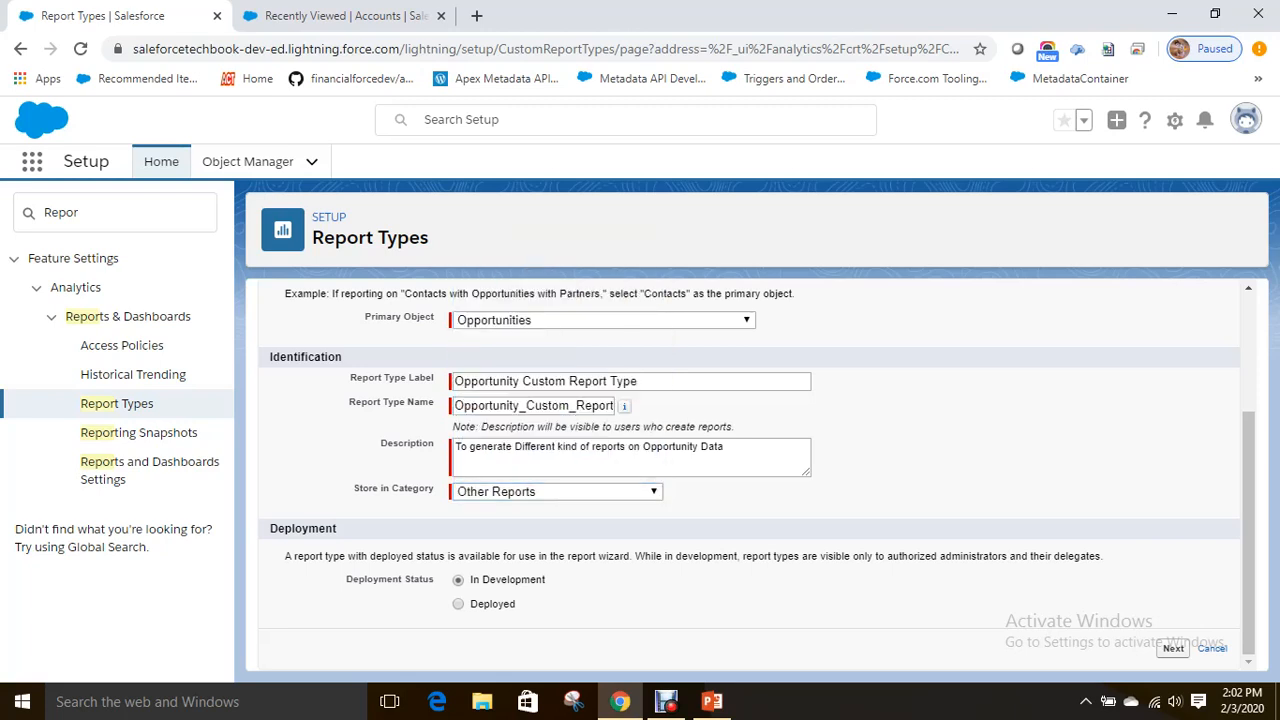
{"action": "left_click", "coordinate": [458, 604]}
{"action": "left_click", "coordinate": [1173, 648]}
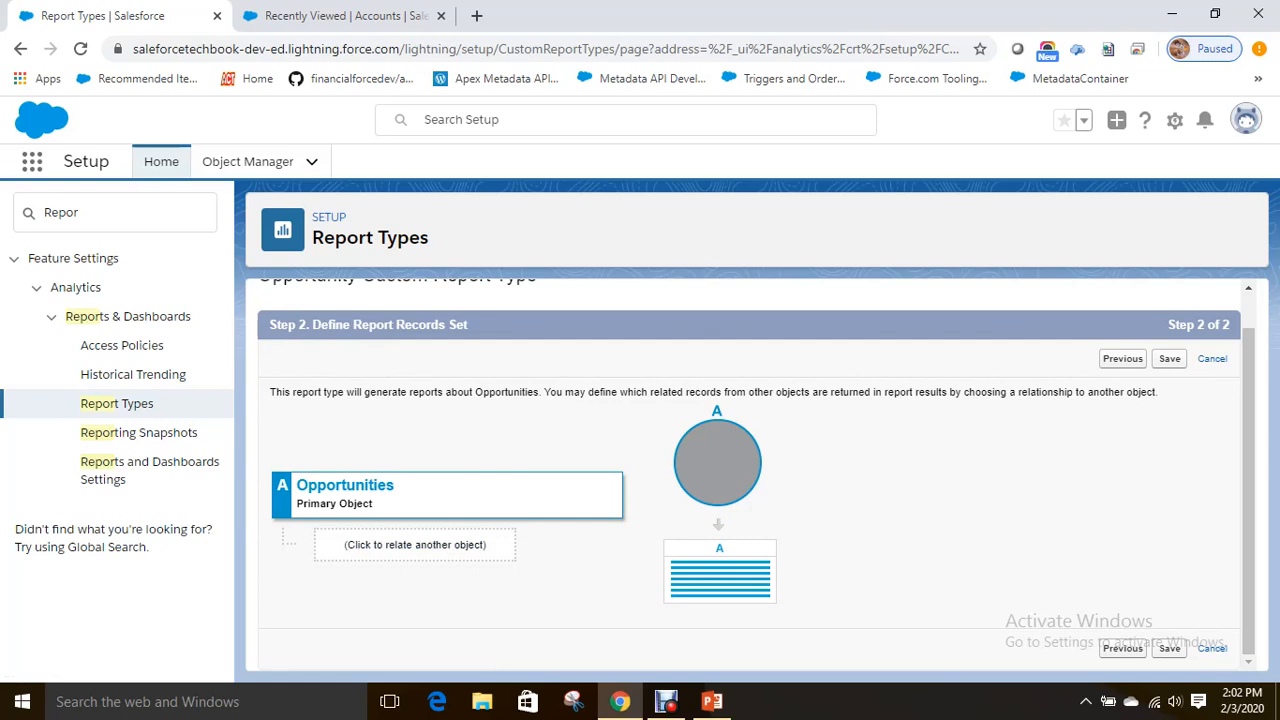
{"action": "left_click", "coordinate": [1169, 359]}
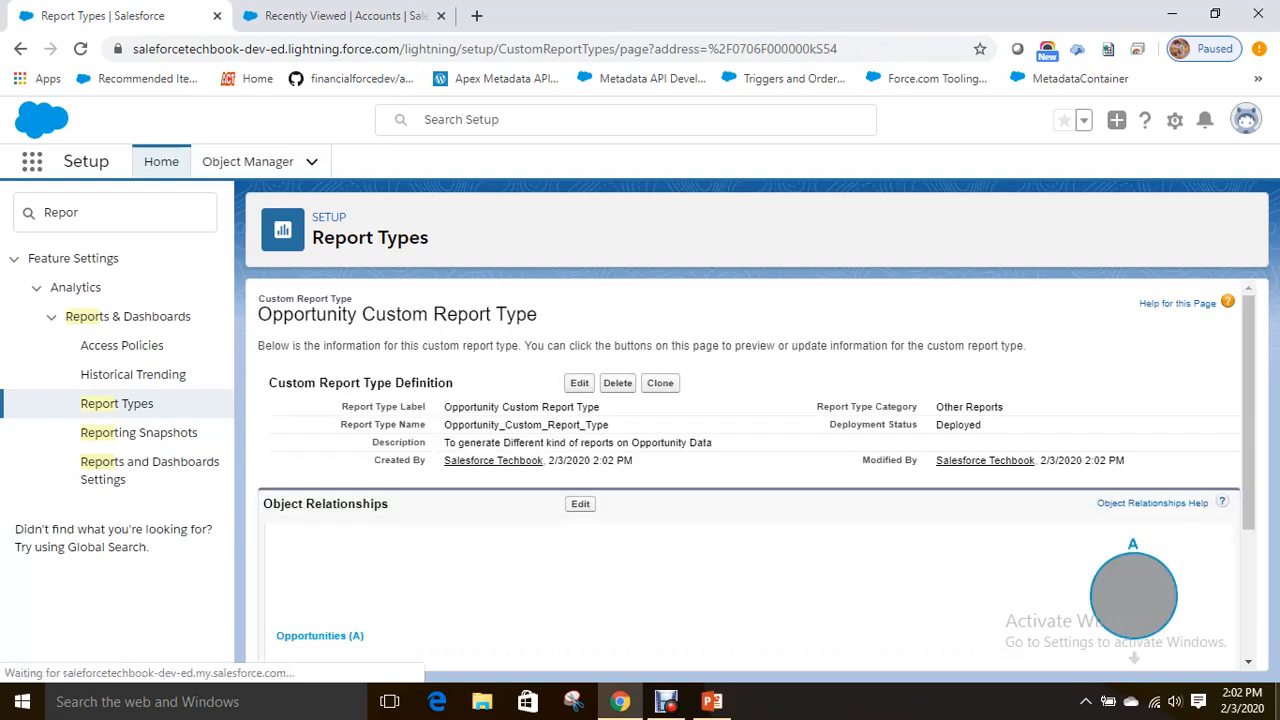
Review the Opportunities fields available for reports and preview the report type's column selection layout.
{"action": "scroll", "coordinate": [750, 470], "scroll_direction": "down", "scroll_amount": 2}
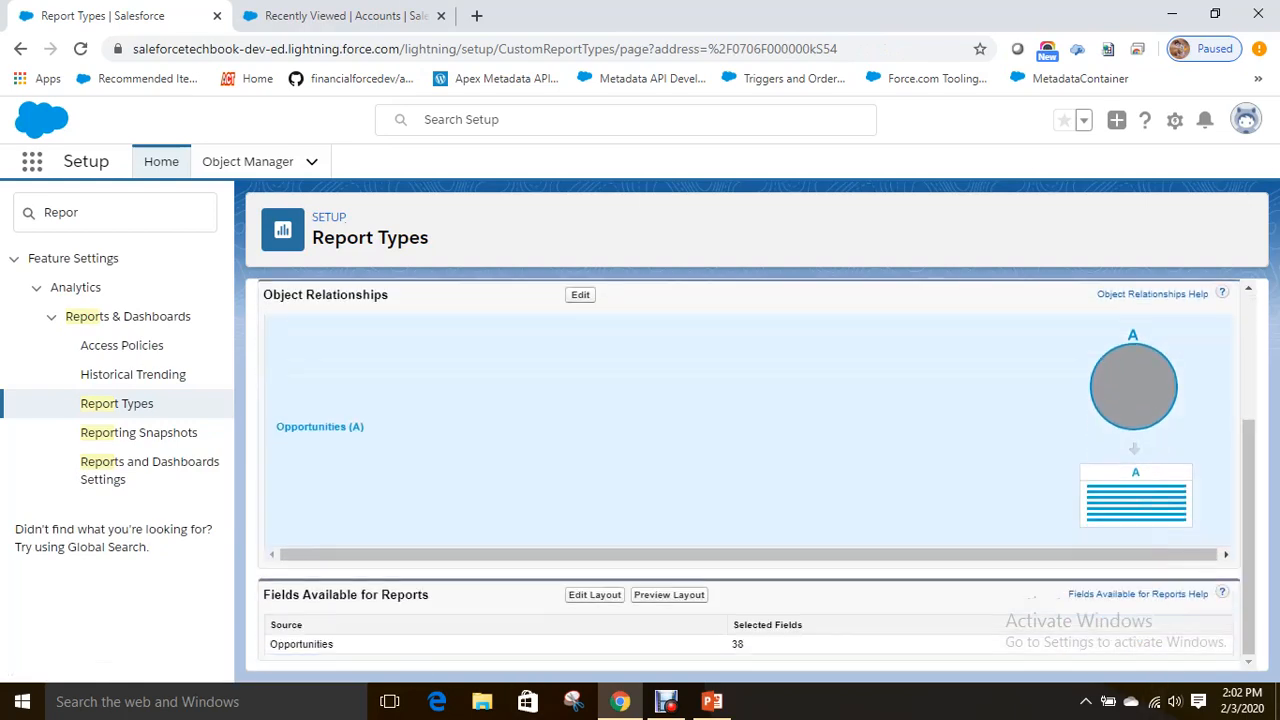
{"action": "left_click_drag", "start_coordinate": [270, 595], "coordinate": [431, 596]}
{"action": "left_click", "coordinate": [450, 644]}
{"action": "left_click_drag", "start_coordinate": [334, 645], "coordinate": [269, 650]}
{"action": "left_click", "coordinate": [269, 656]}
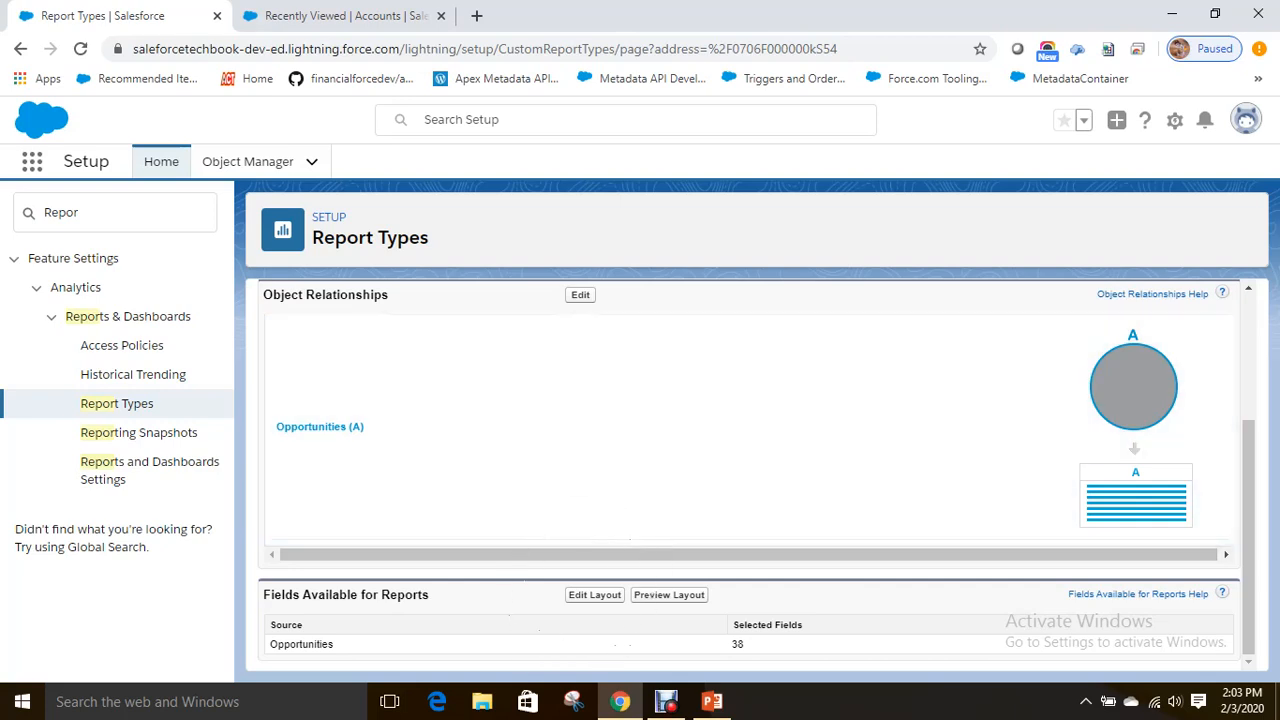
{"action": "left_click", "coordinate": [669, 594]}
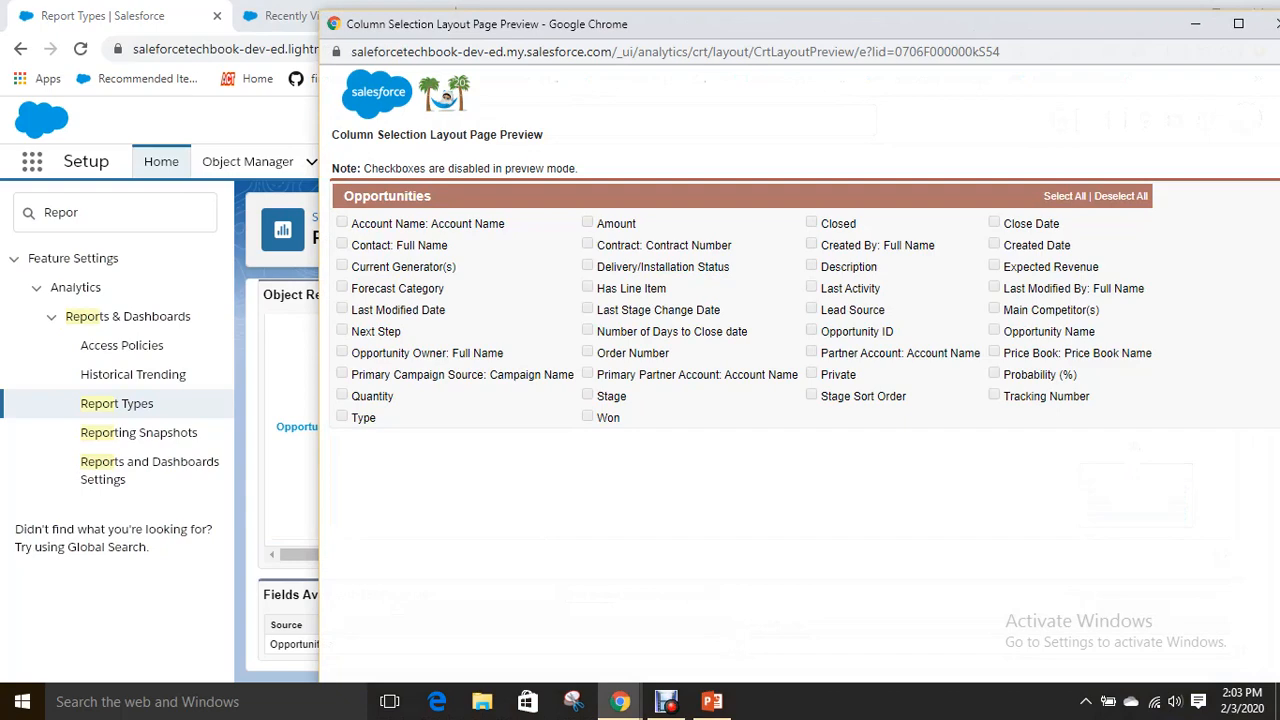
{"action": "left_click_drag", "start_coordinate": [900, 24], "coordinate": [677, 15]}
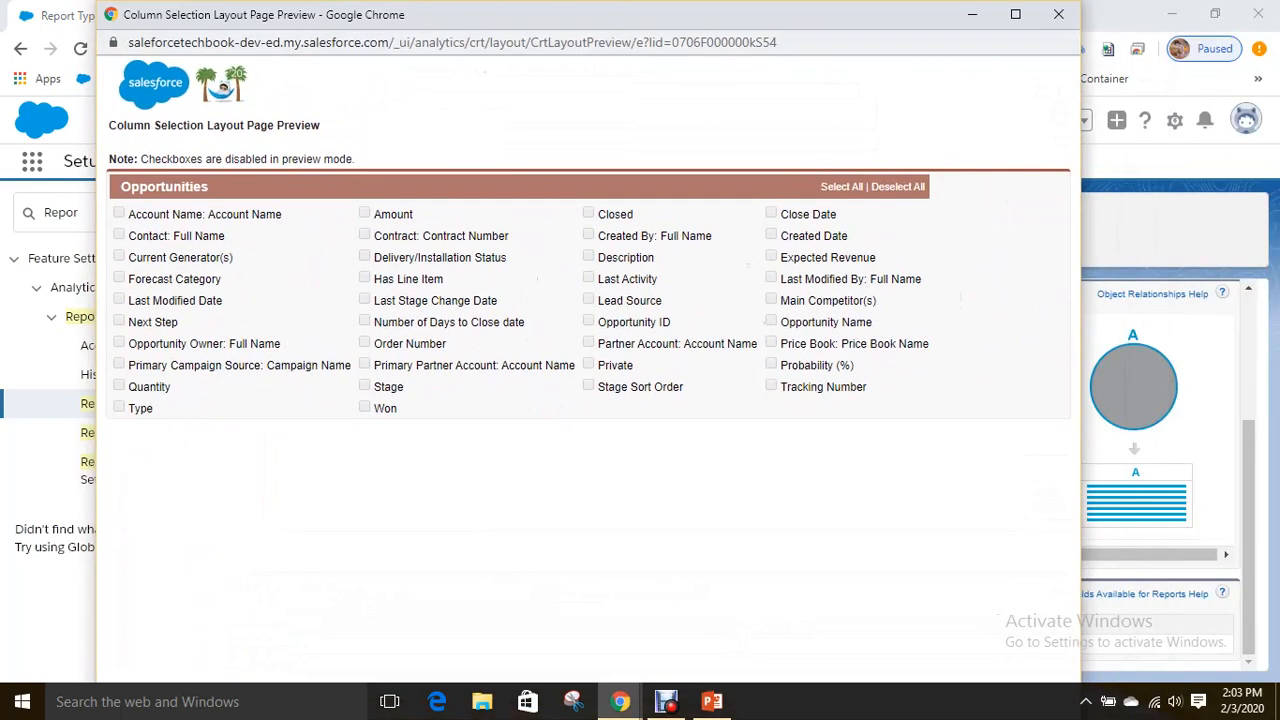
{"action": "left_click", "coordinate": [1058, 14]}
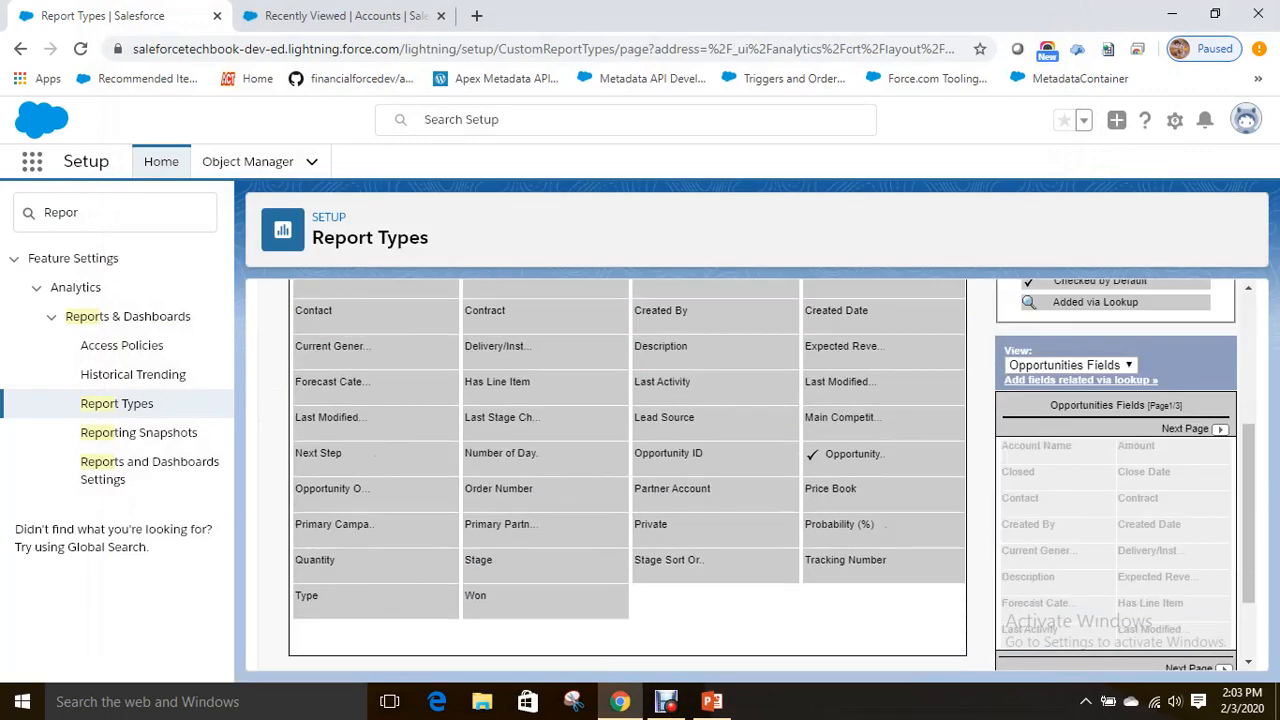
Remove the Tracking Number field from the Opportunities layout and try to remove Private, Contract and Last Stage Change Date.
{"action": "left_click_drag", "start_coordinate": [846, 563], "coordinate": [1148, 580]}
{"action": "left_click_drag", "start_coordinate": [668, 527], "coordinate": [1122, 465]}
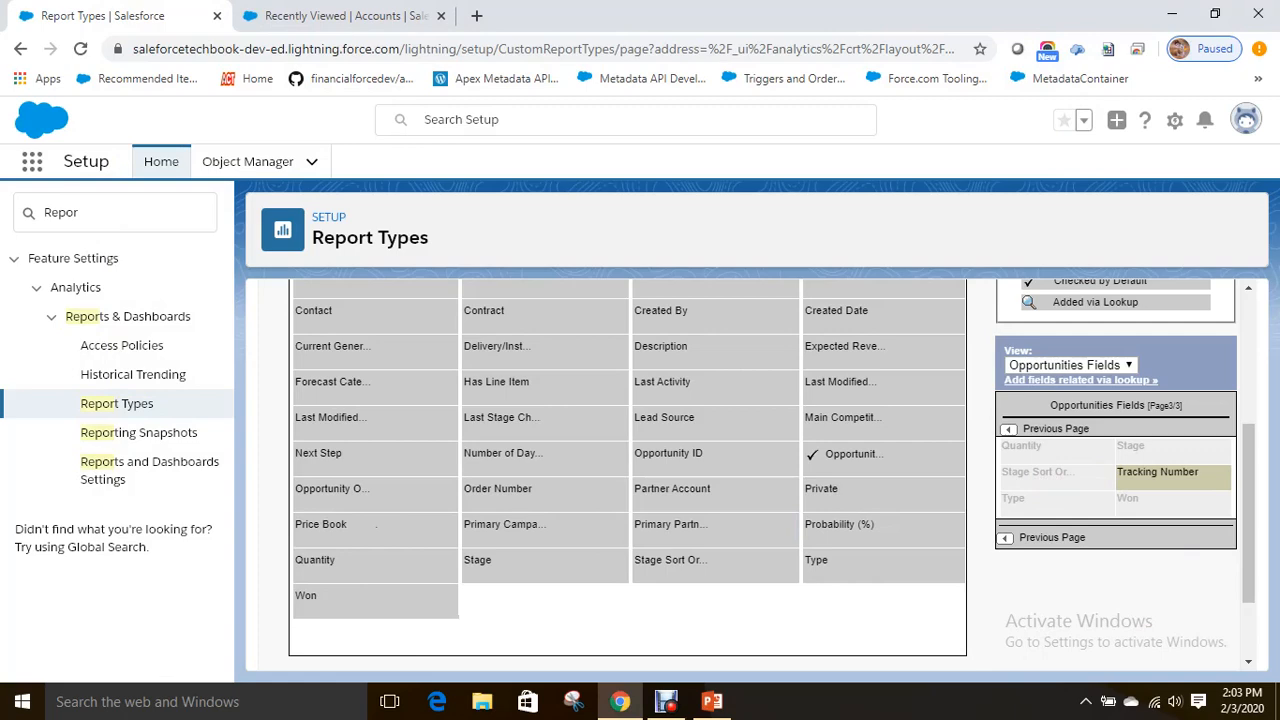
{"action": "scroll", "coordinate": [770, 470], "scroll_direction": "up", "scroll_amount": 1}
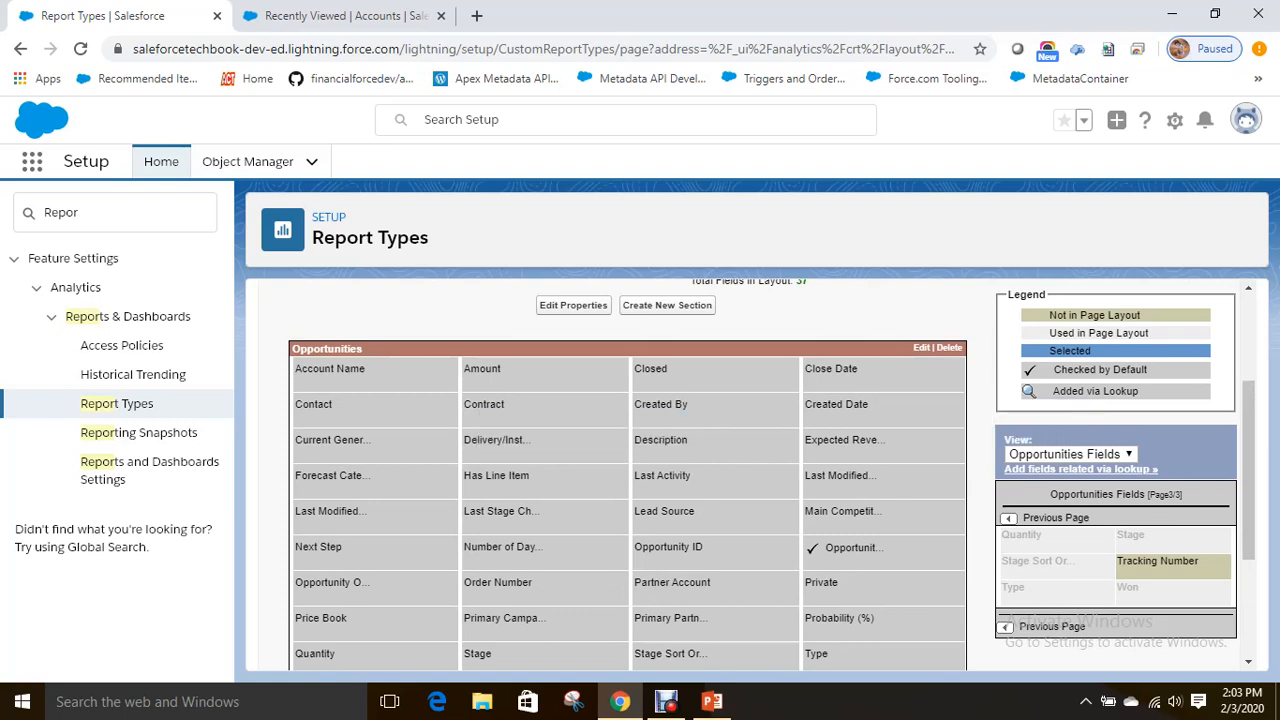
{"action": "left_click_drag", "start_coordinate": [510, 406], "coordinate": [1126, 545]}
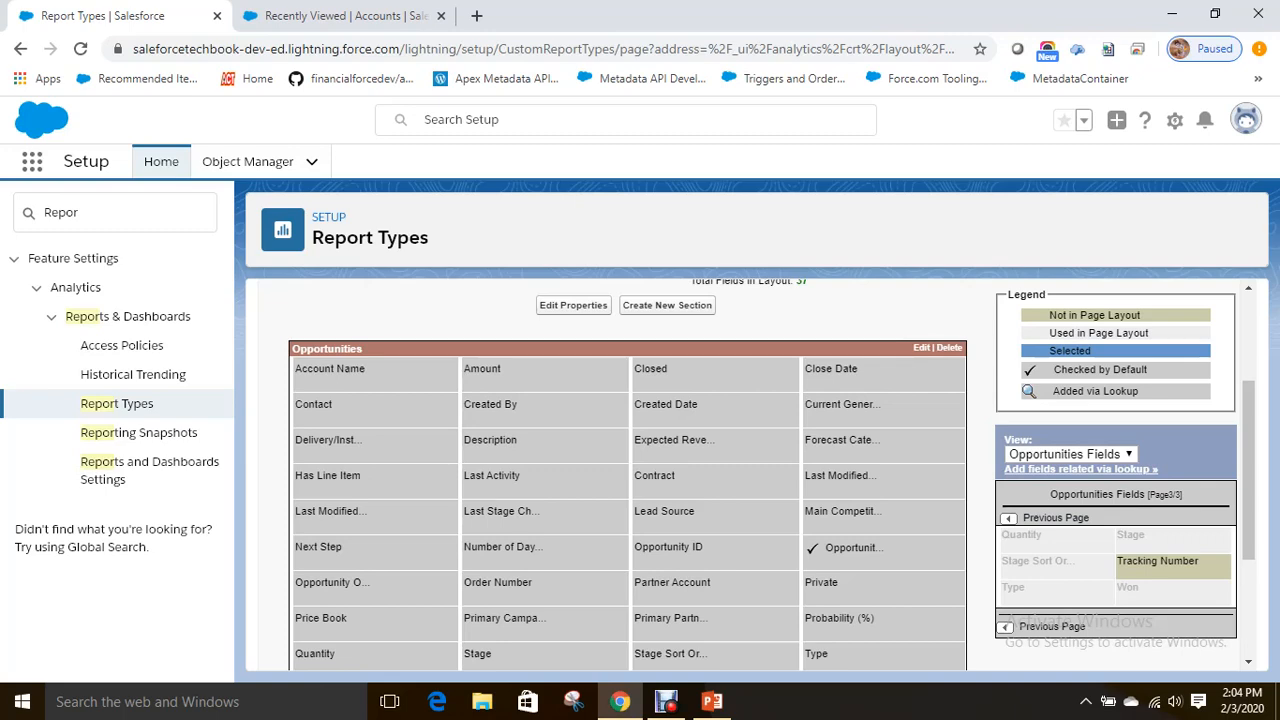
{"action": "scroll", "coordinate": [770, 470], "scroll_direction": "down", "scroll_amount": 1}
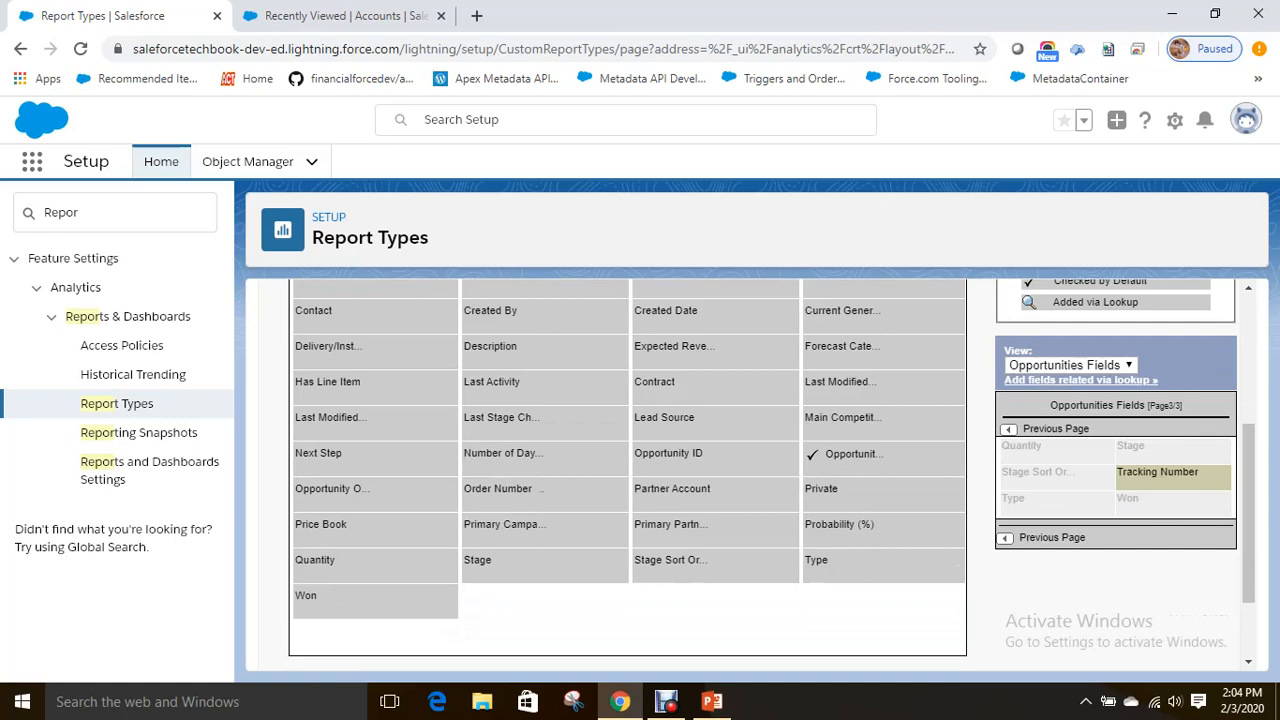
{"action": "left_click_drag", "start_coordinate": [500, 417], "coordinate": [1056, 465]}
Set the Account Name field to display as "Company Name" and be checked by default, and save the field layout.
{"action": "scroll", "coordinate": [757, 475], "scroll_direction": "up", "scroll_amount": 3}
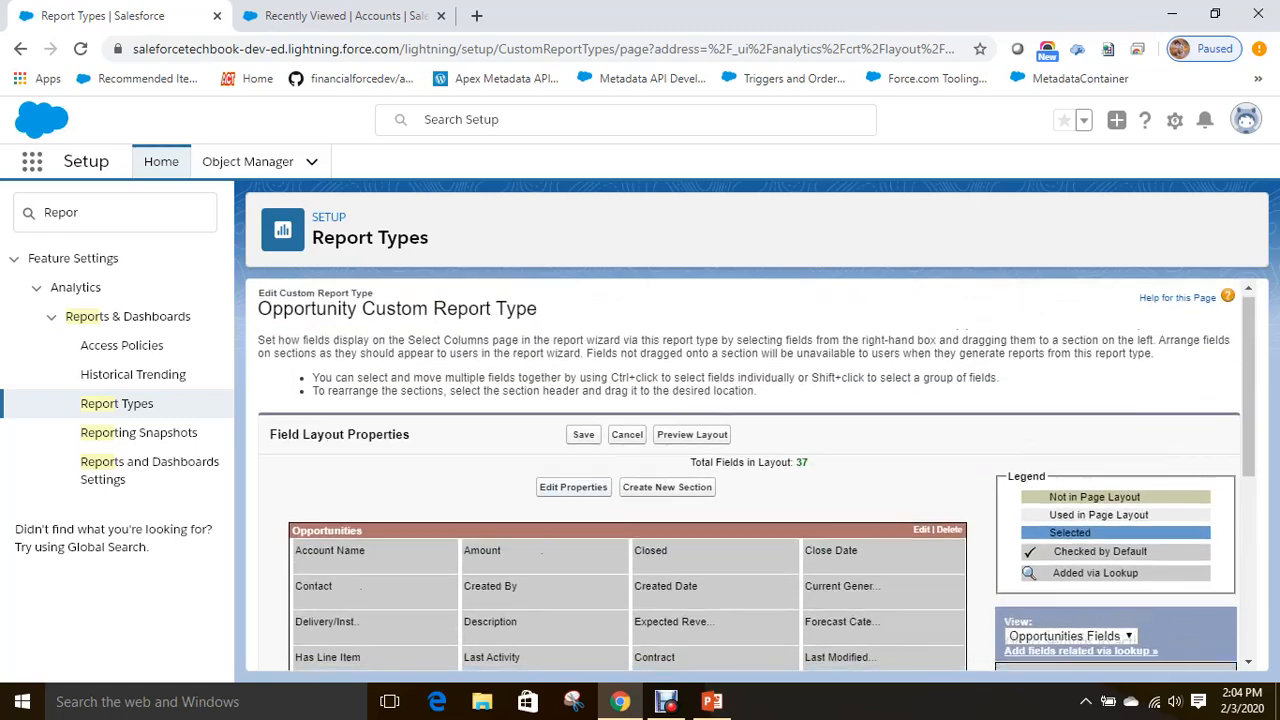
{"action": "scroll", "coordinate": [757, 475], "scroll_direction": "down", "scroll_amount": 3}
{"action": "scroll", "coordinate": [757, 475], "scroll_direction": "up", "scroll_amount": 2}
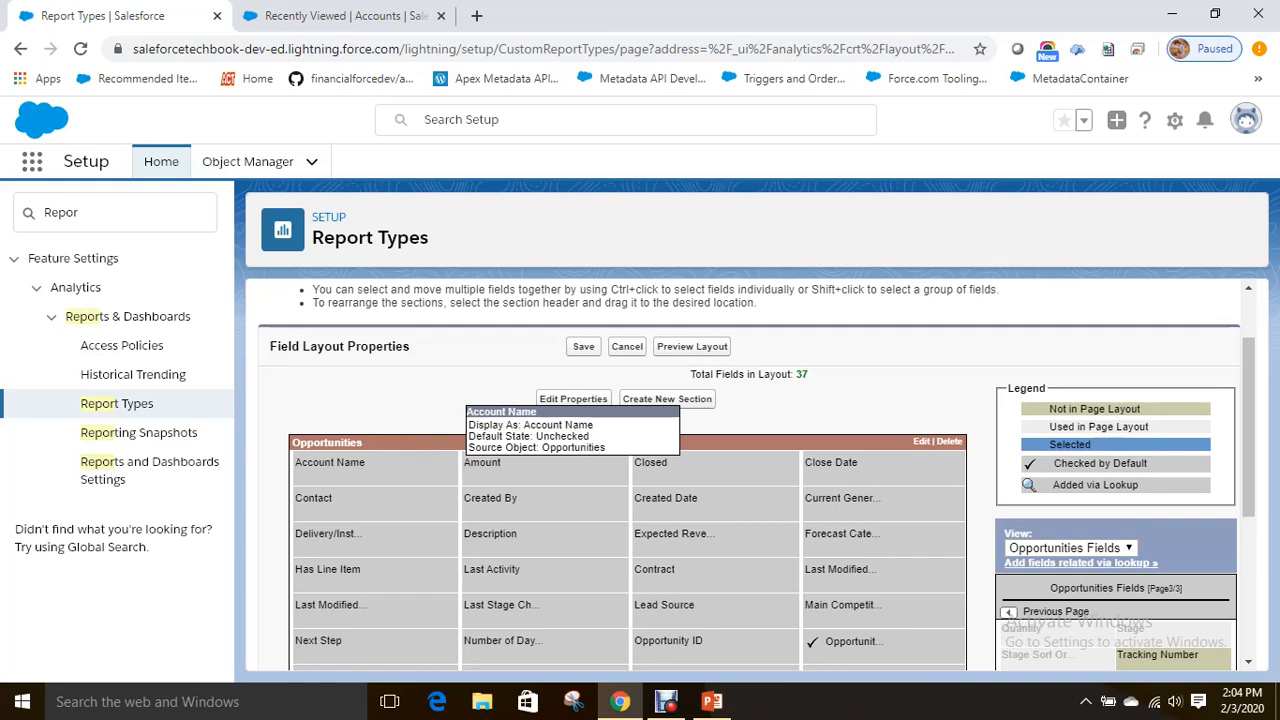
{"action": "double_click", "coordinate": [342, 464]}
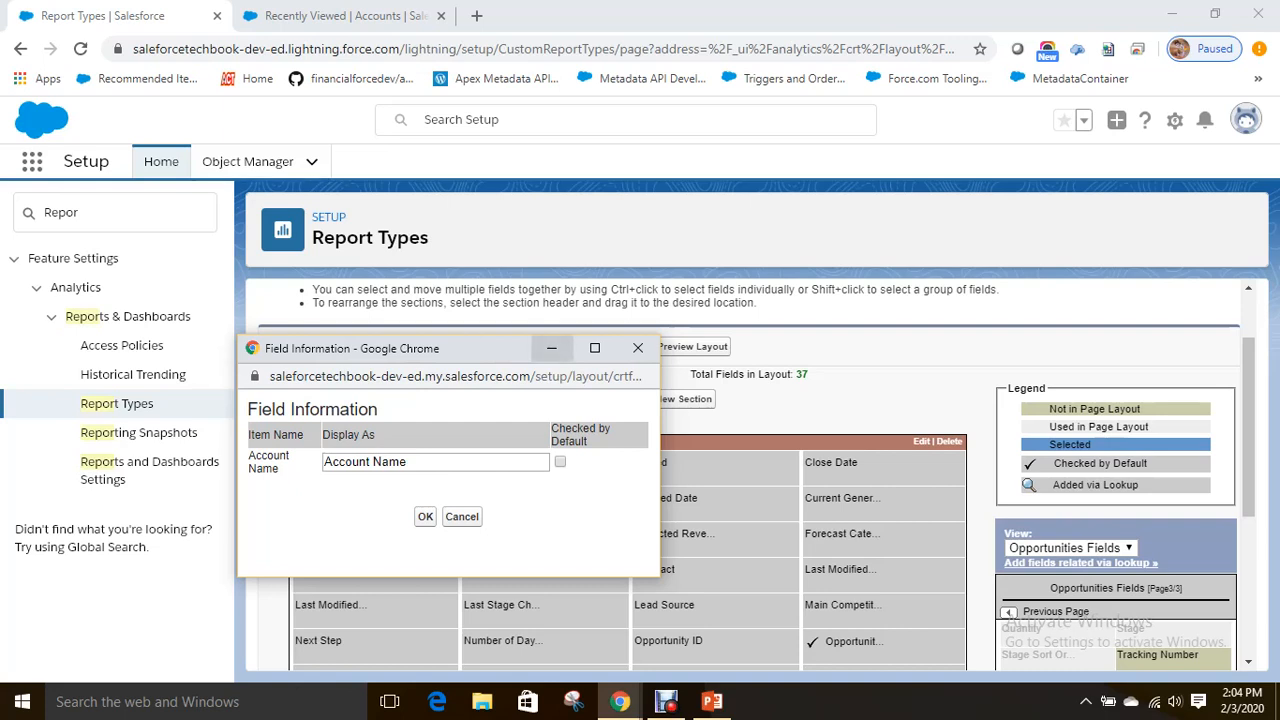
{"action": "double_click", "coordinate": [350, 462]}
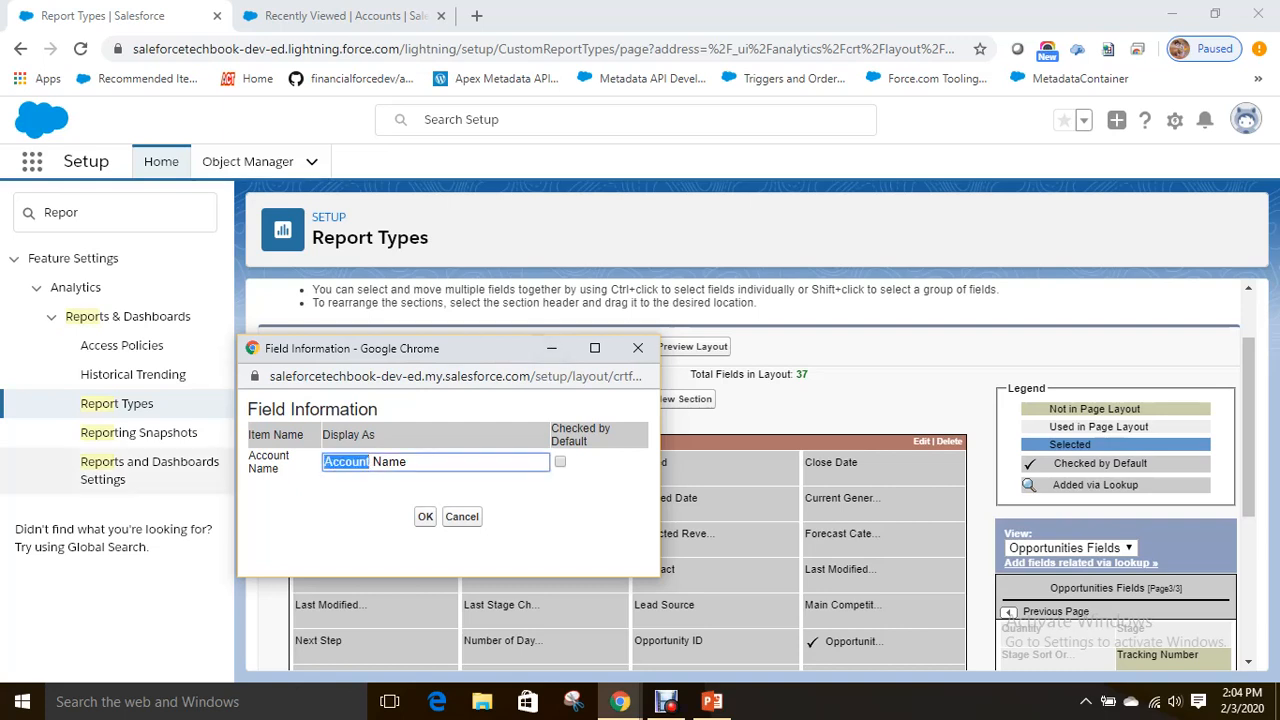
{"action": "type", "text": "Compa"}
{"action": "key", "text": "BackSpace"}
{"action": "key", "text": "BackSpace"}
{"action": "key", "text": "BackSpace"}
{"action": "type", "text": "mpany"}
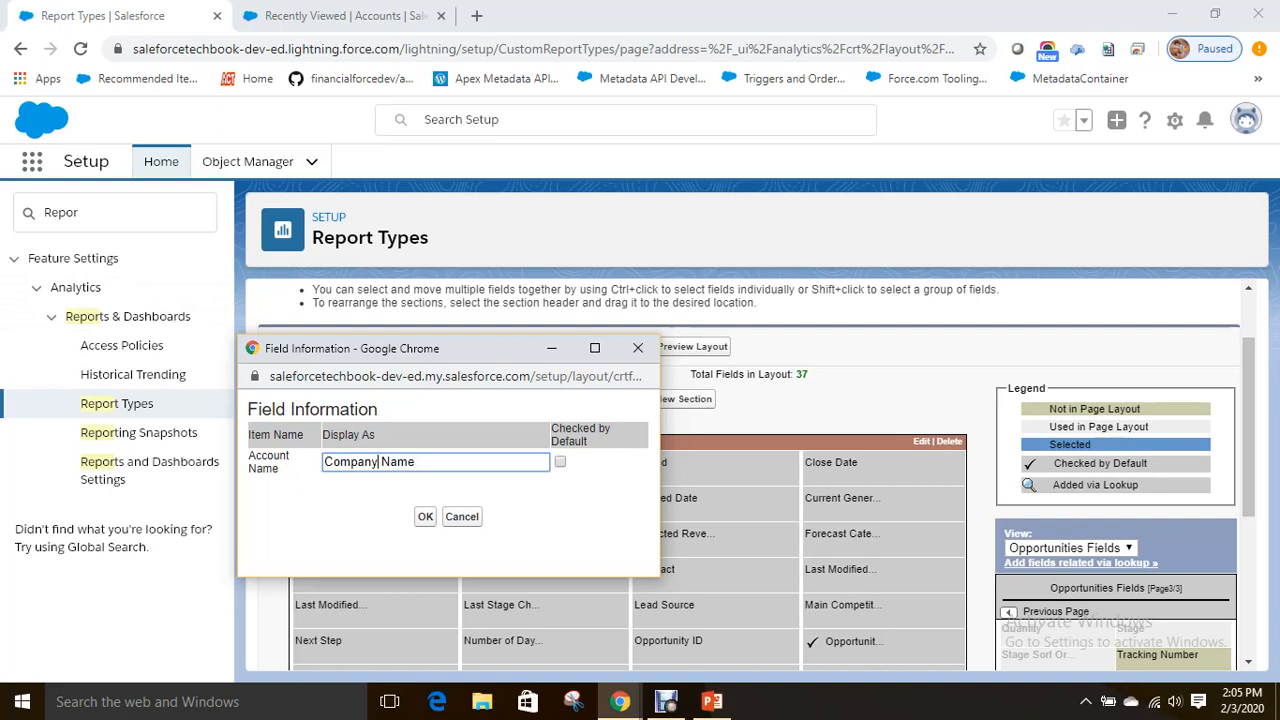
{"action": "left_click", "coordinate": [560, 461]}
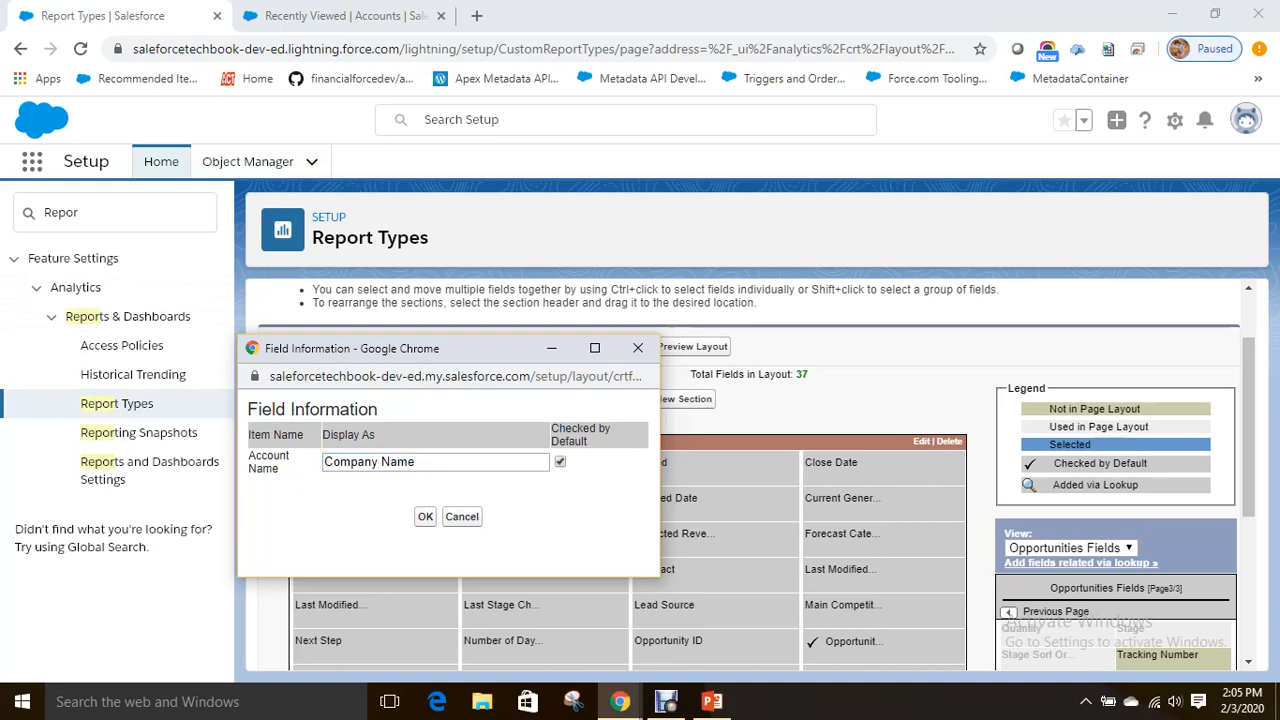
{"action": "left_click", "coordinate": [425, 516]}
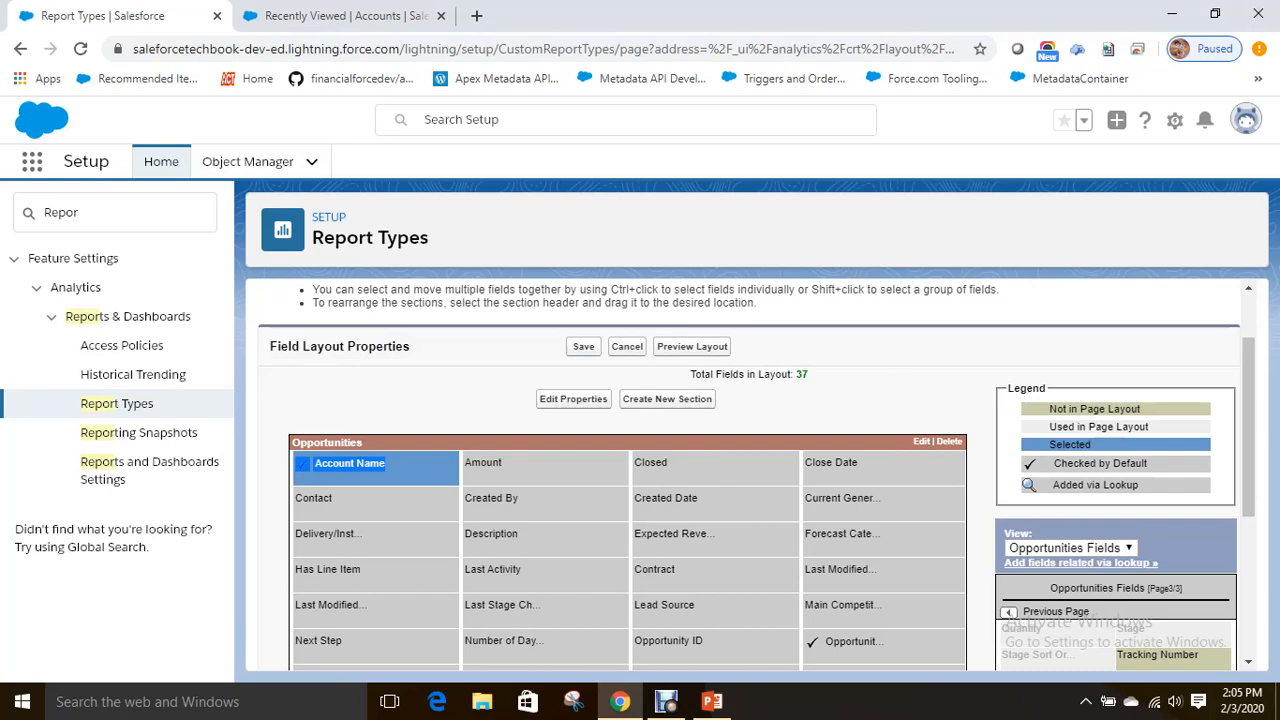
{"action": "left_click", "coordinate": [583, 346]}
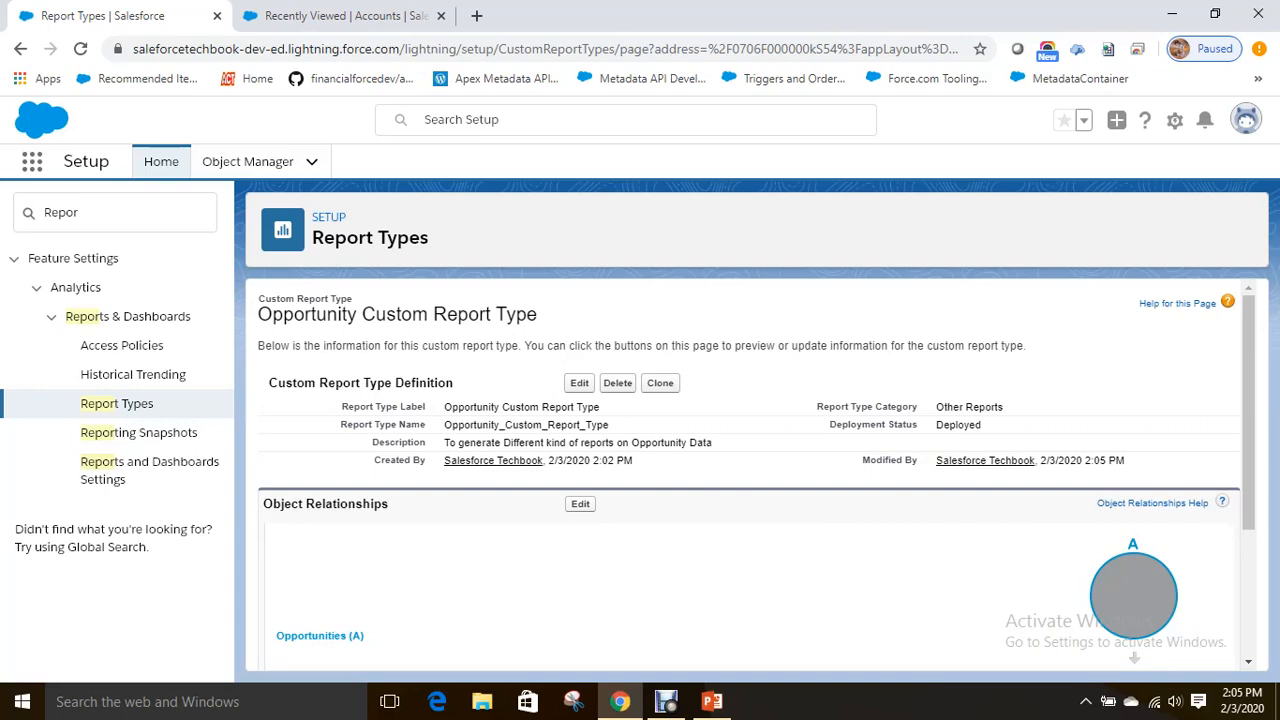
Edit the layout of fields available for reports and remove the Probability (%) field from the Opportunities section.
{"action": "scroll", "coordinate": [750, 470], "scroll_direction": "down", "scroll_amount": 2}
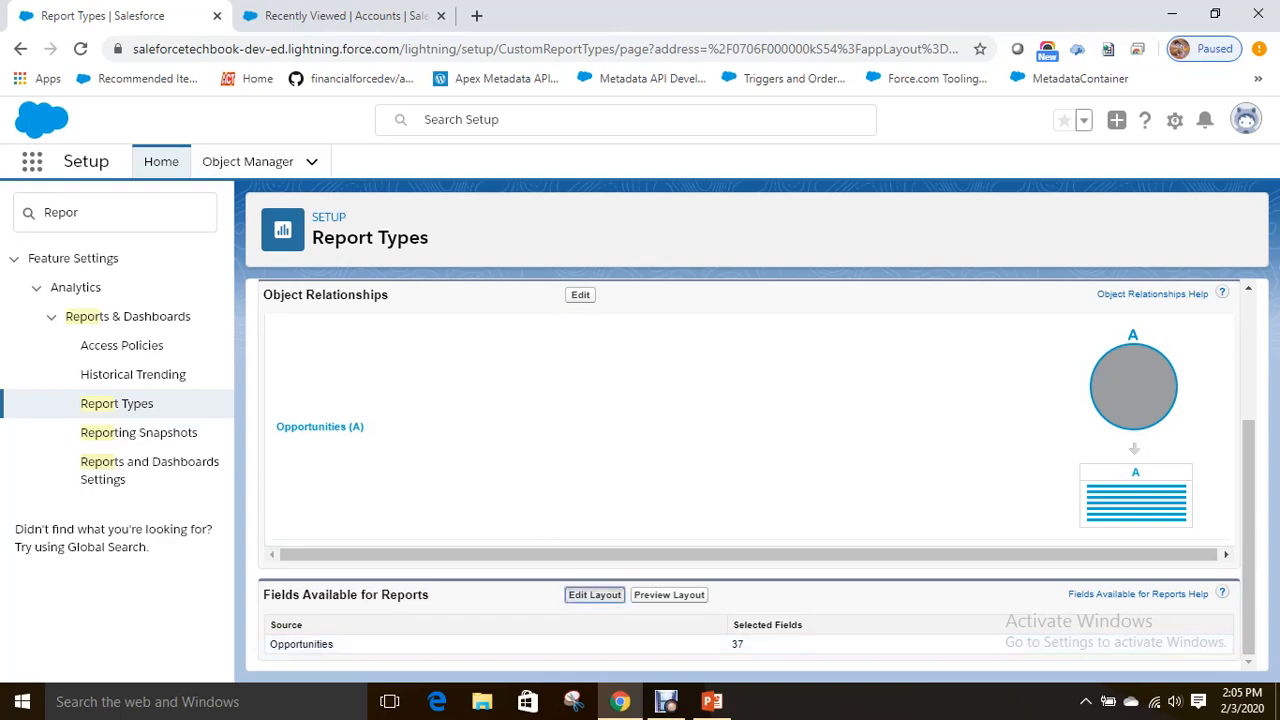
{"action": "left_click", "coordinate": [594, 594]}
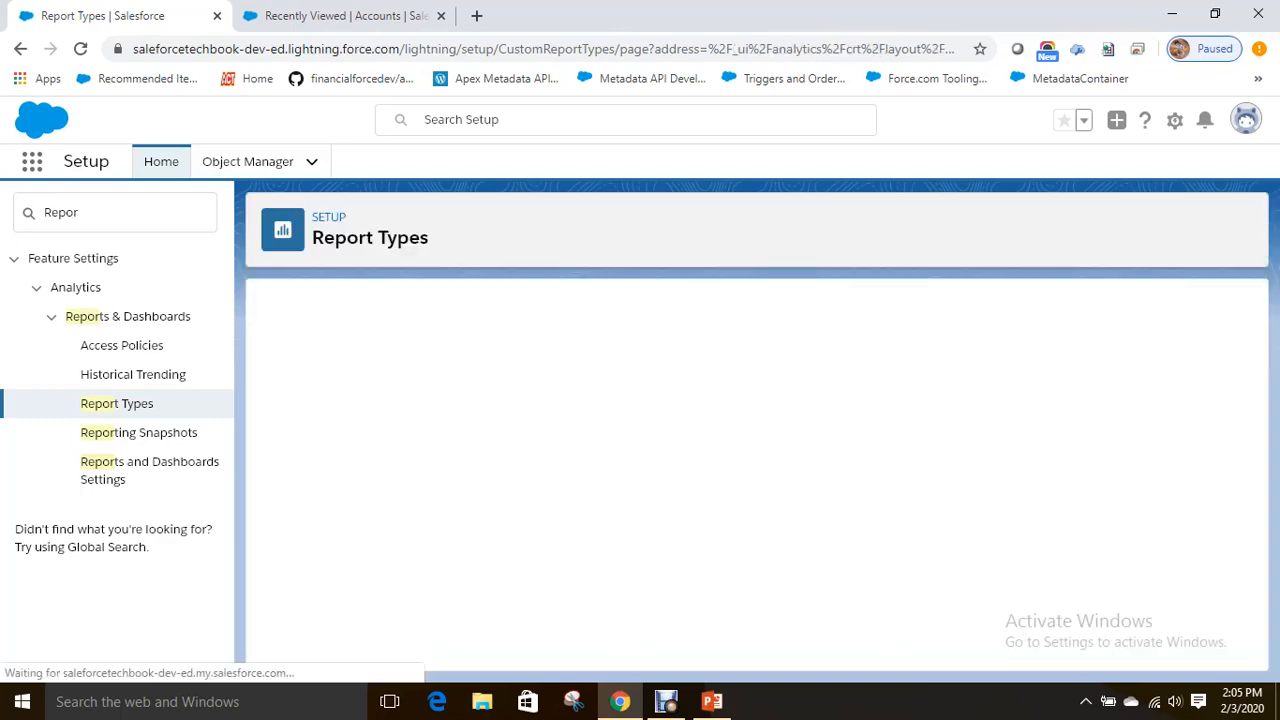
{"action": "scroll", "coordinate": [760, 470], "scroll_direction": "down", "scroll_amount": 5}
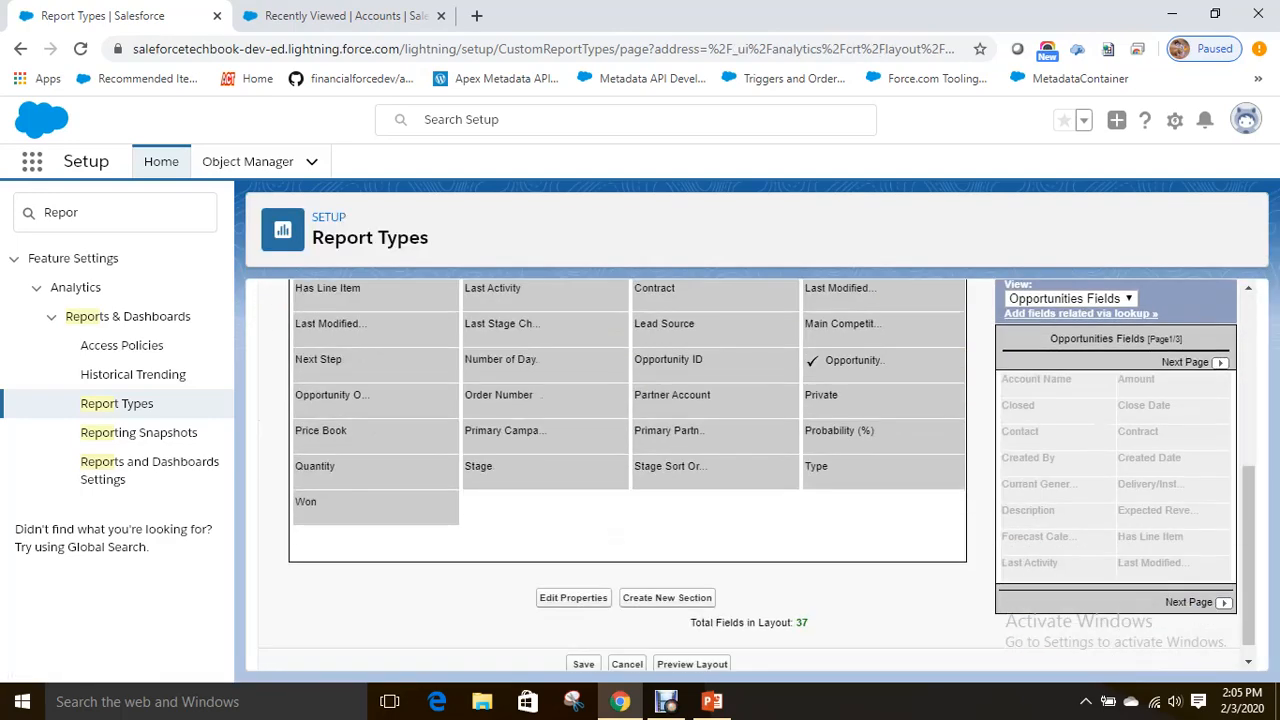
{"action": "scroll", "coordinate": [760, 470], "scroll_direction": "up", "scroll_amount": 1}
{"action": "left_click_drag", "start_coordinate": [842, 525], "coordinate": [1124, 525]}
{"action": "left_click_drag", "start_coordinate": [842, 525], "coordinate": [1157, 519]}
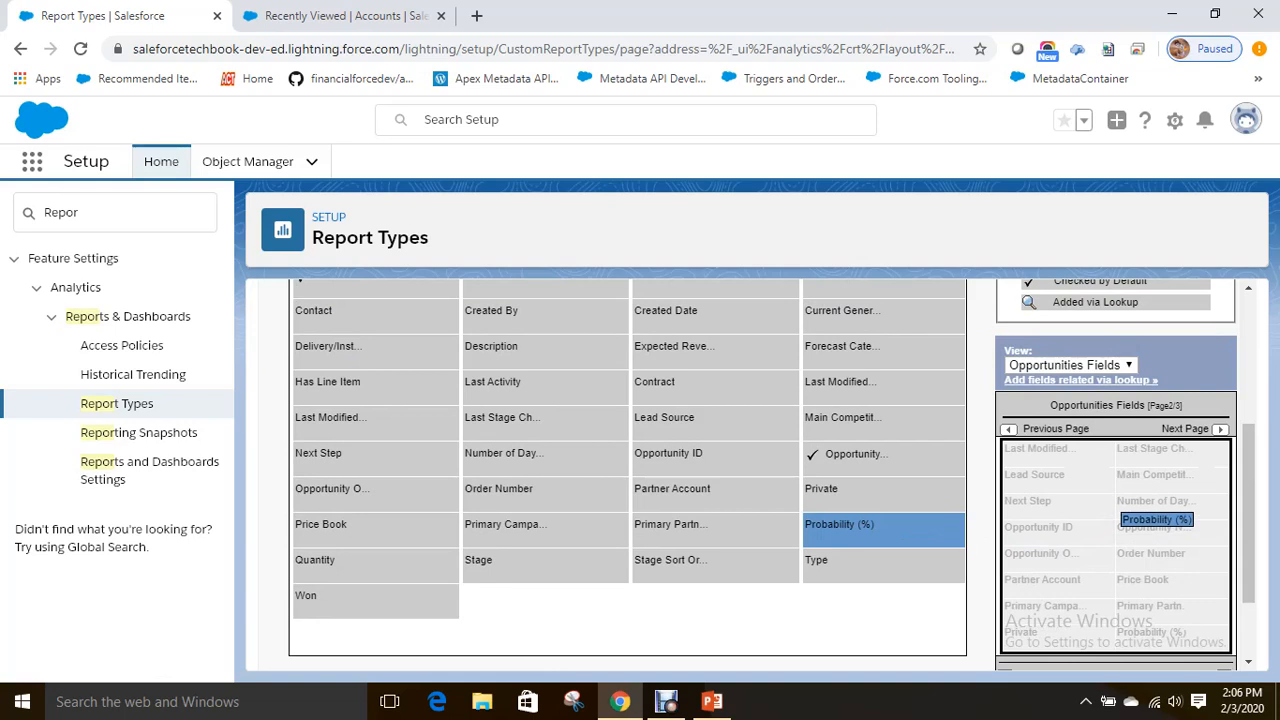
{"action": "left_click_drag", "start_coordinate": [1156, 519], "coordinate": [1156, 519]}
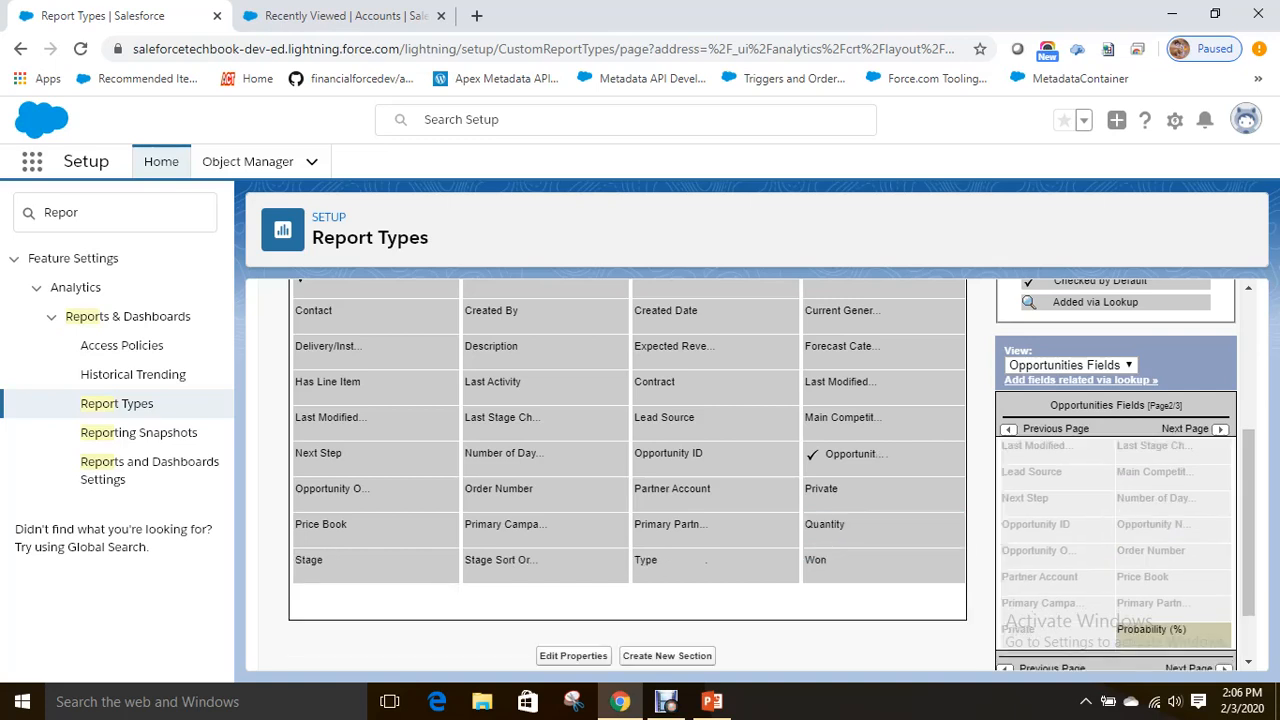
Remove the Contract field from the Opportunities section and save the field layout.
{"action": "scroll", "coordinate": [680, 455], "scroll_direction": "up", "scroll_amount": 1}
{"action": "left_click_drag", "start_coordinate": [655, 478], "coordinate": [1146, 622]}
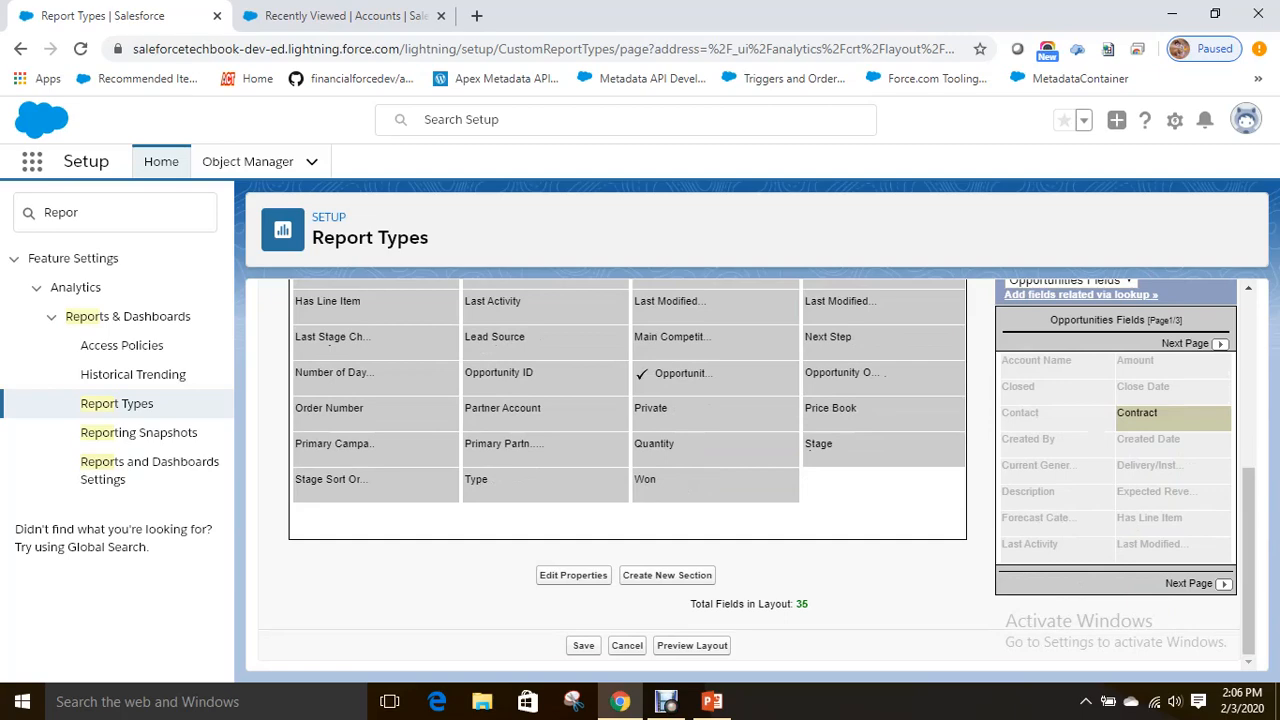
{"action": "left_click", "coordinate": [583, 646]}
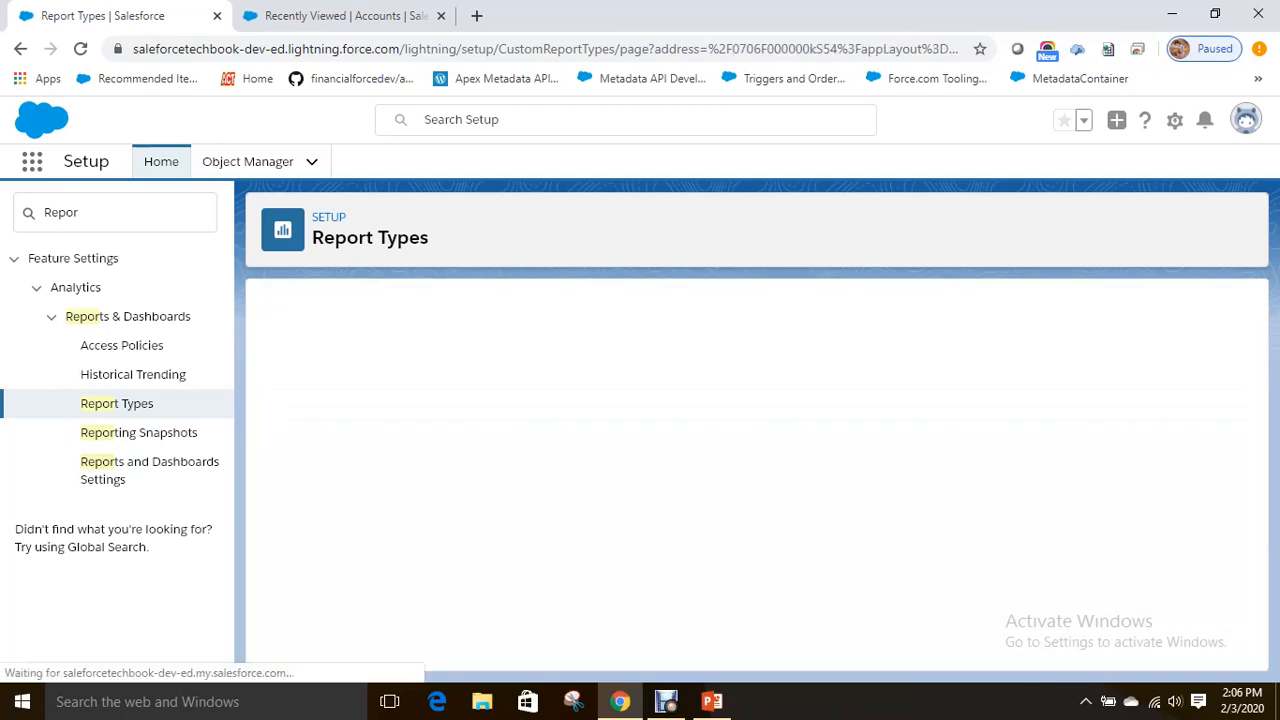
{"action": "scroll", "coordinate": [750, 470], "scroll_direction": "down", "scroll_amount": 2}
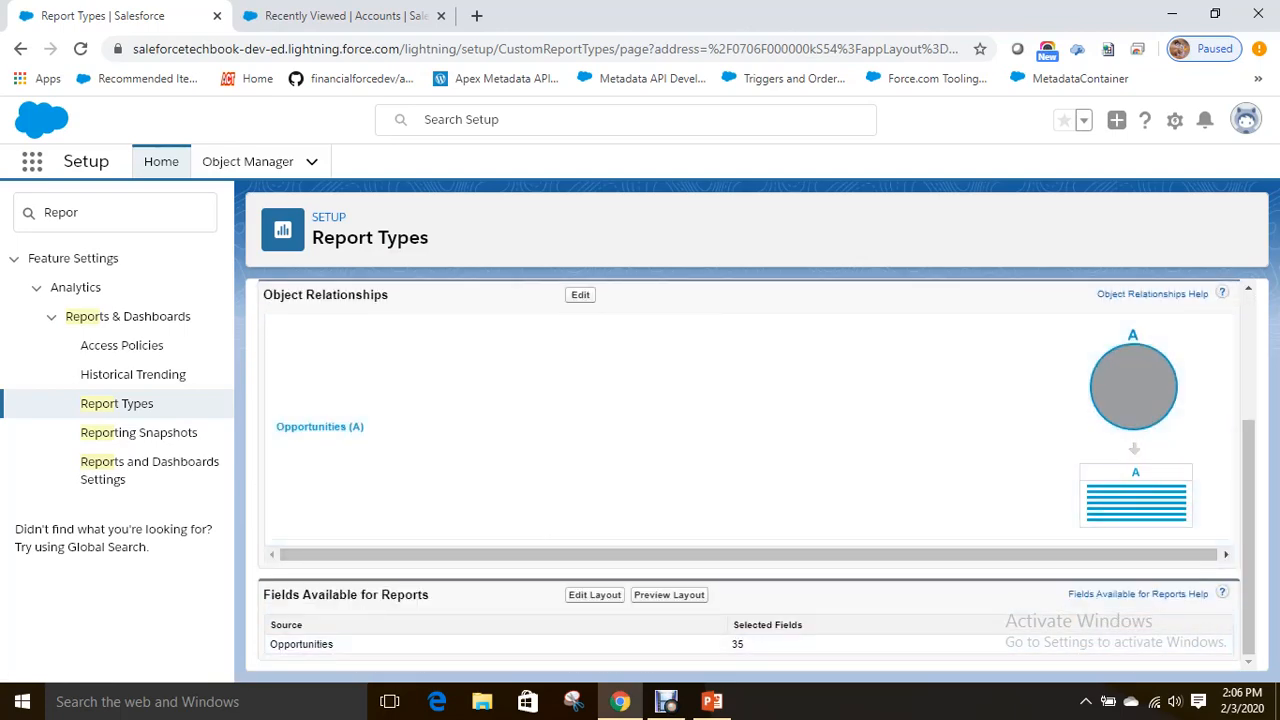
{"action": "scroll", "coordinate": [750, 470], "scroll_direction": "up", "scroll_amount": 2}
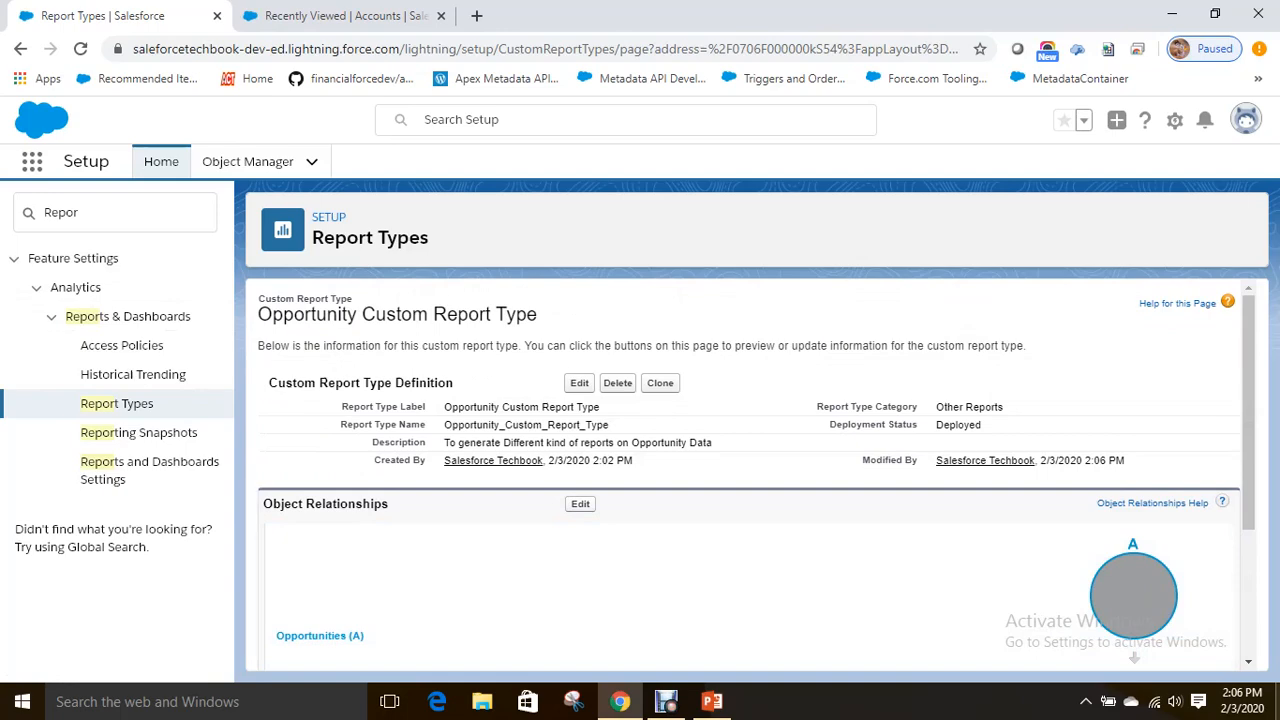
Switch to the My Demo Application browser tab, go to Reports and start a new report.
{"action": "left_click", "coordinate": [340, 15]}
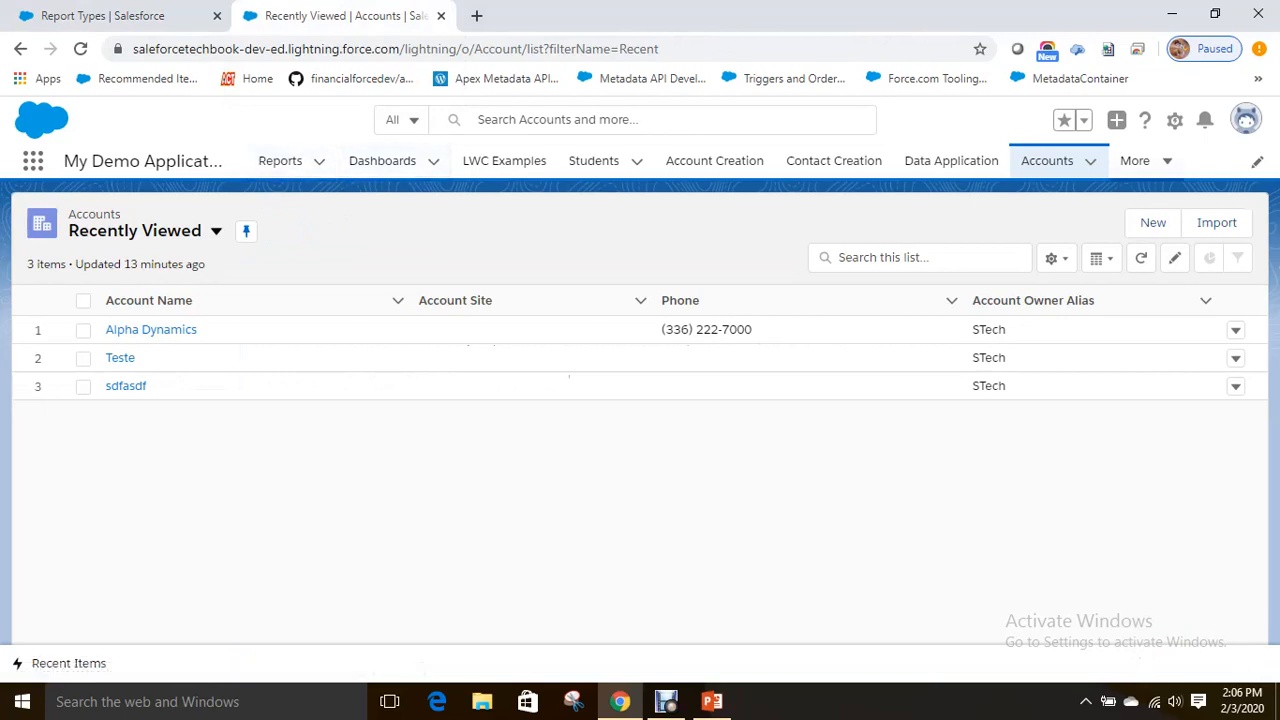
{"action": "left_click", "coordinate": [1257, 162]}
{"action": "key", "text": "ctrl"}
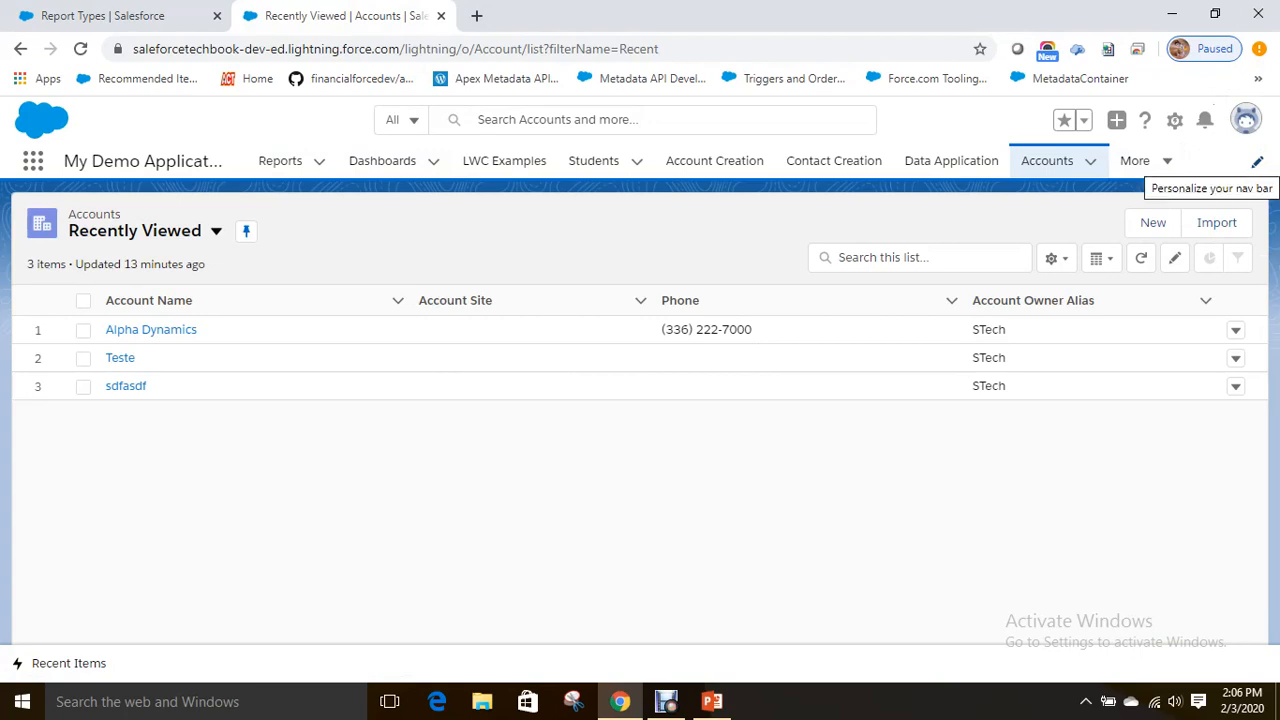
{"action": "key", "text": "ctrl"}
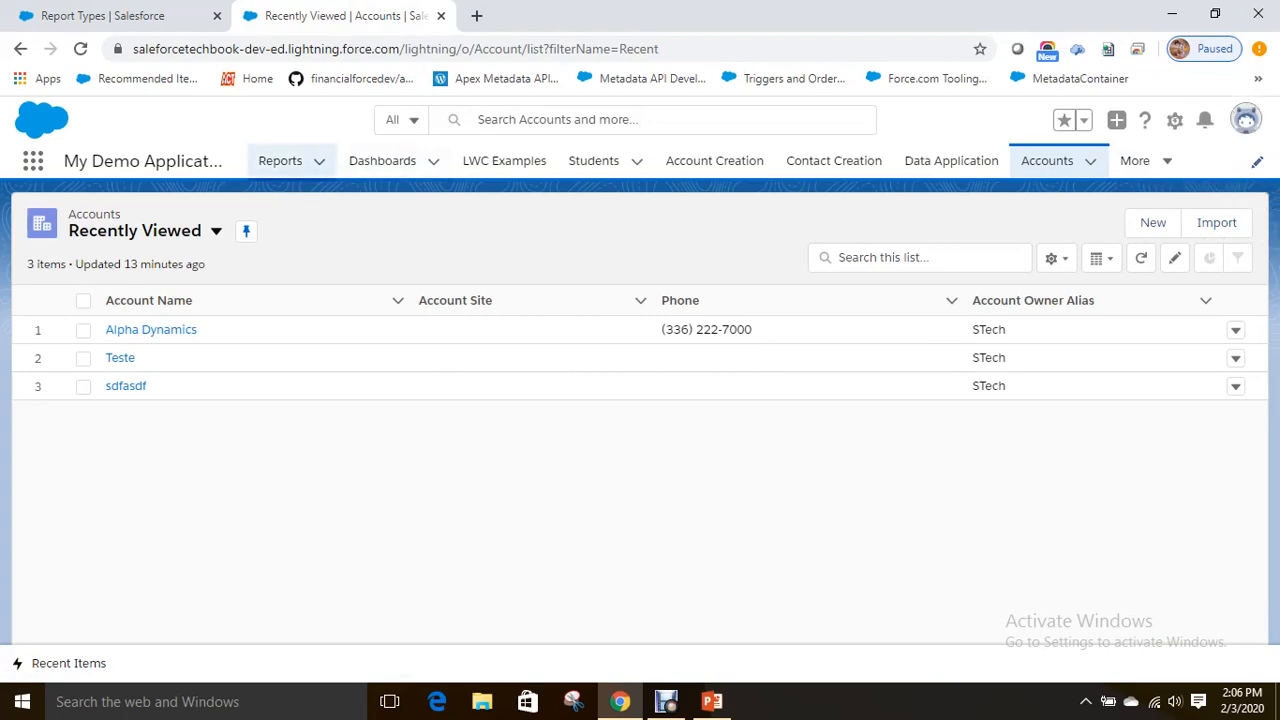
{"action": "left_click", "coordinate": [280, 160]}
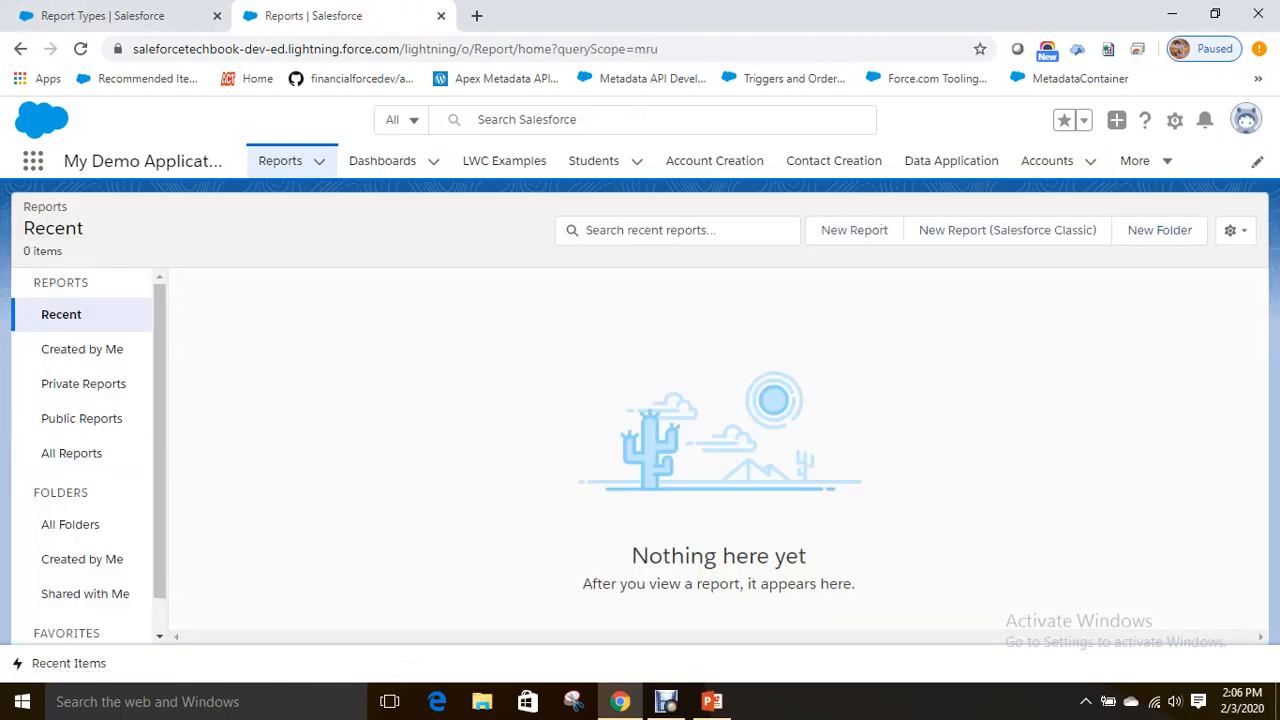
{"action": "left_click", "coordinate": [852, 230]}
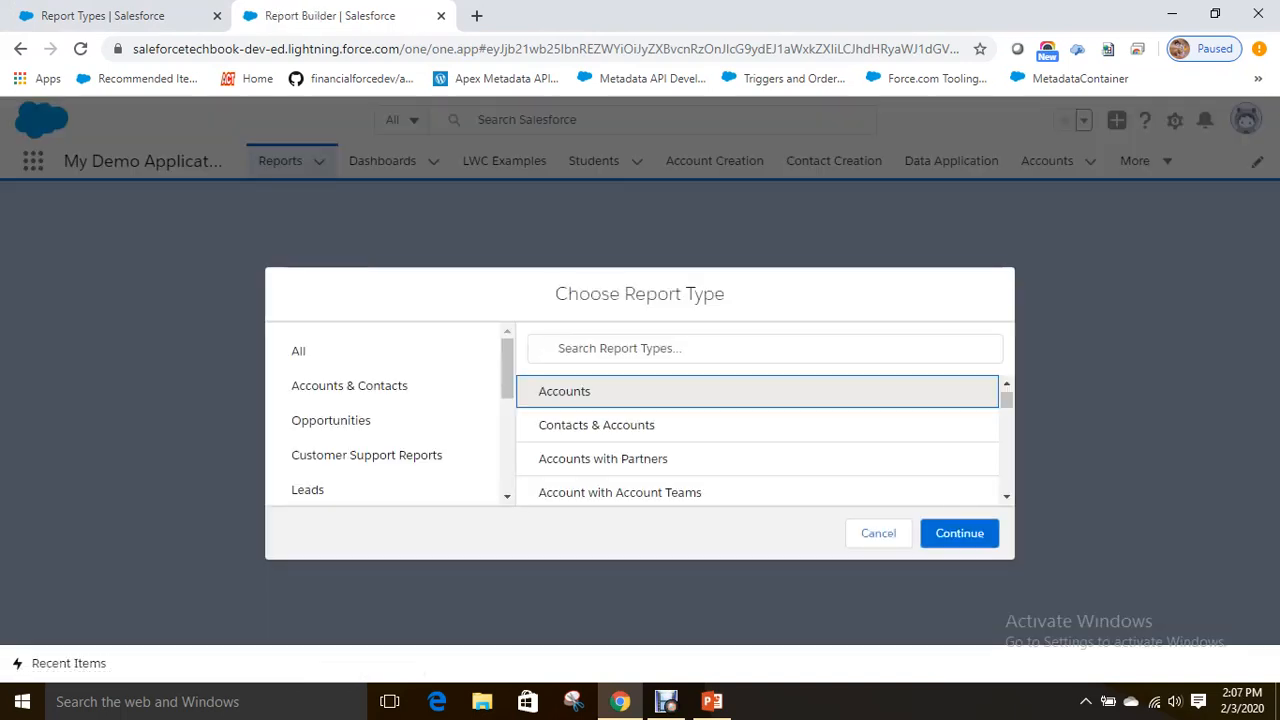
Choose Opportunity Custom Report Type from the Other Reports category and continue to the report builder.
{"action": "scroll", "coordinate": [383, 386], "scroll_direction": "down", "scroll_amount": 3}
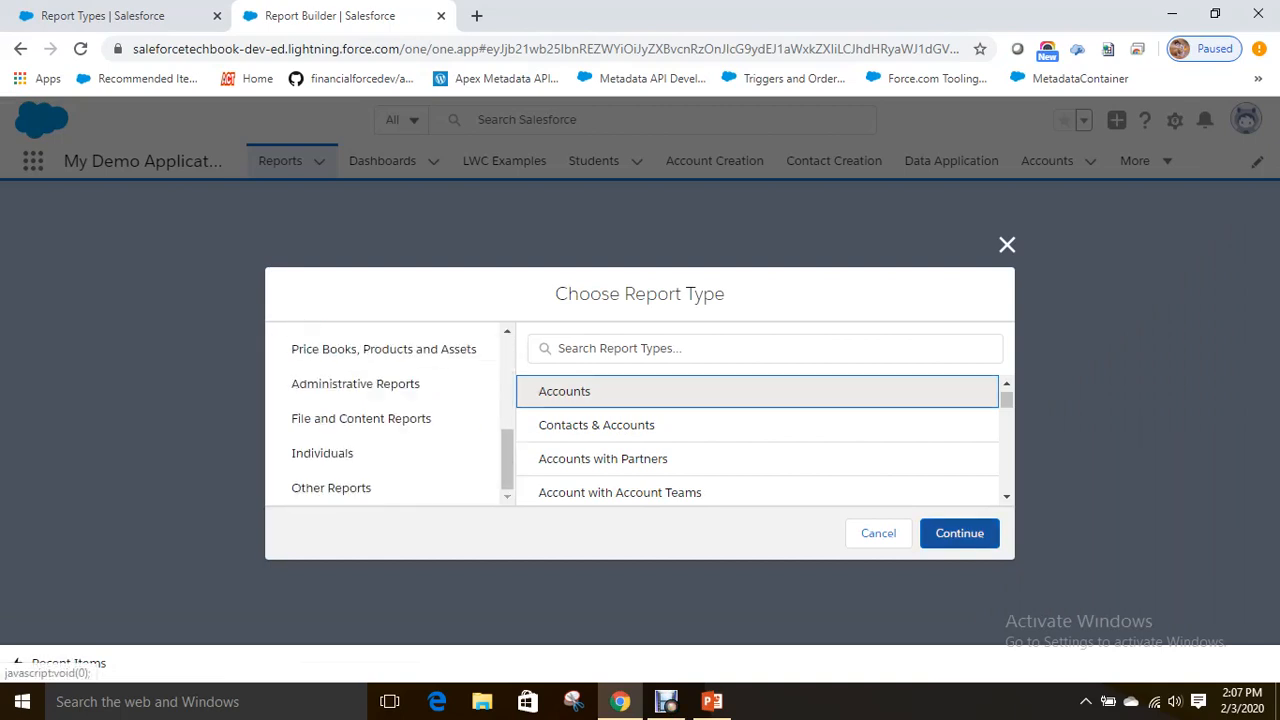
{"action": "left_click", "coordinate": [331, 488]}
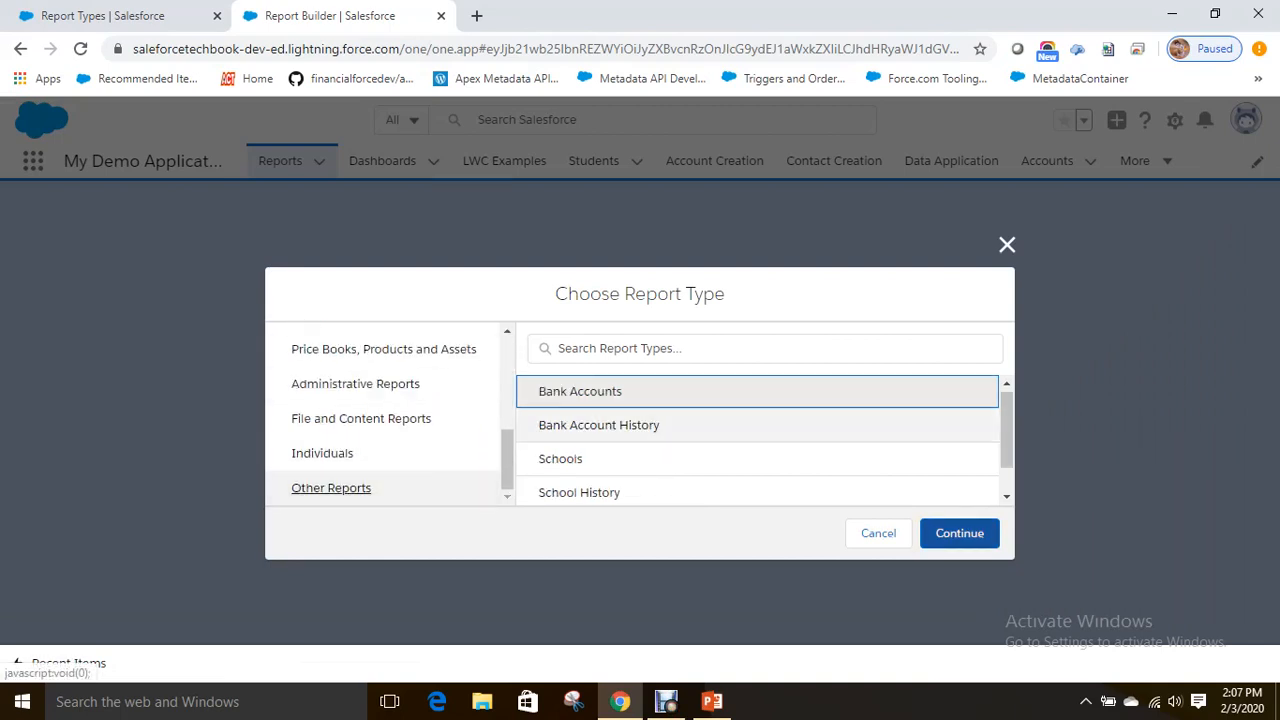
{"action": "scroll", "coordinate": [757, 440], "scroll_direction": "down", "scroll_amount": 1}
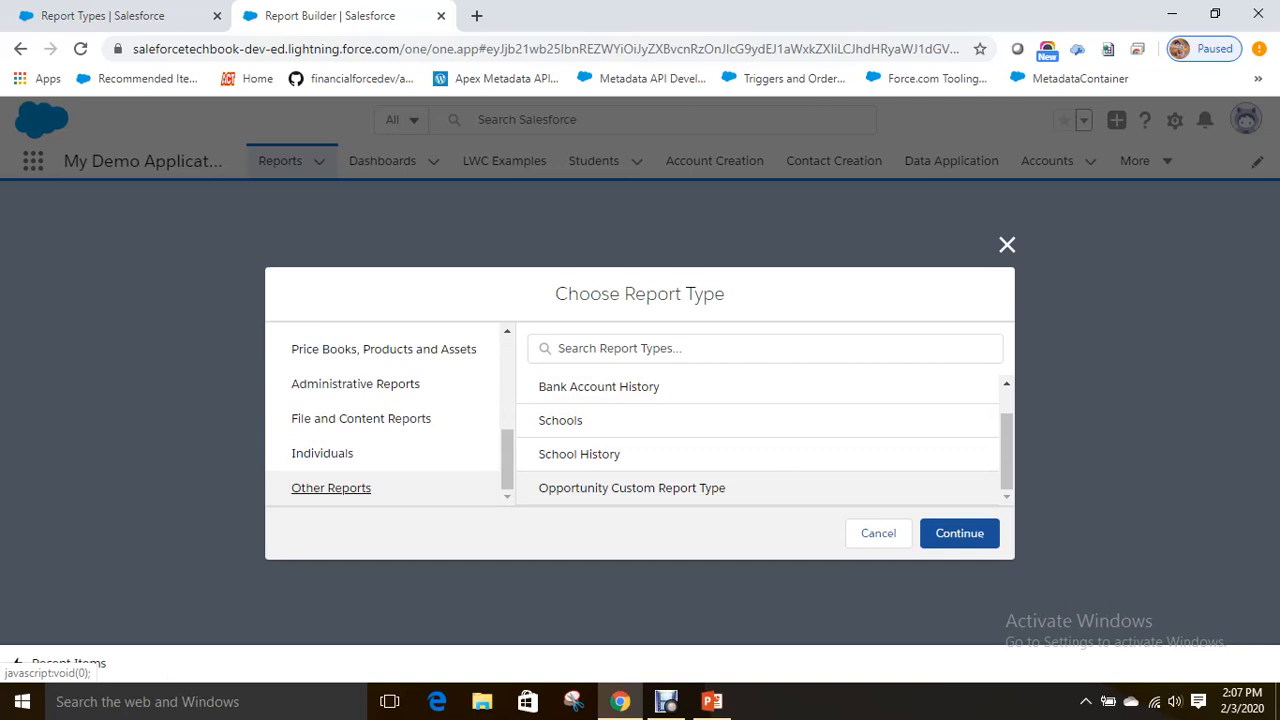
{"action": "left_click", "coordinate": [632, 488]}
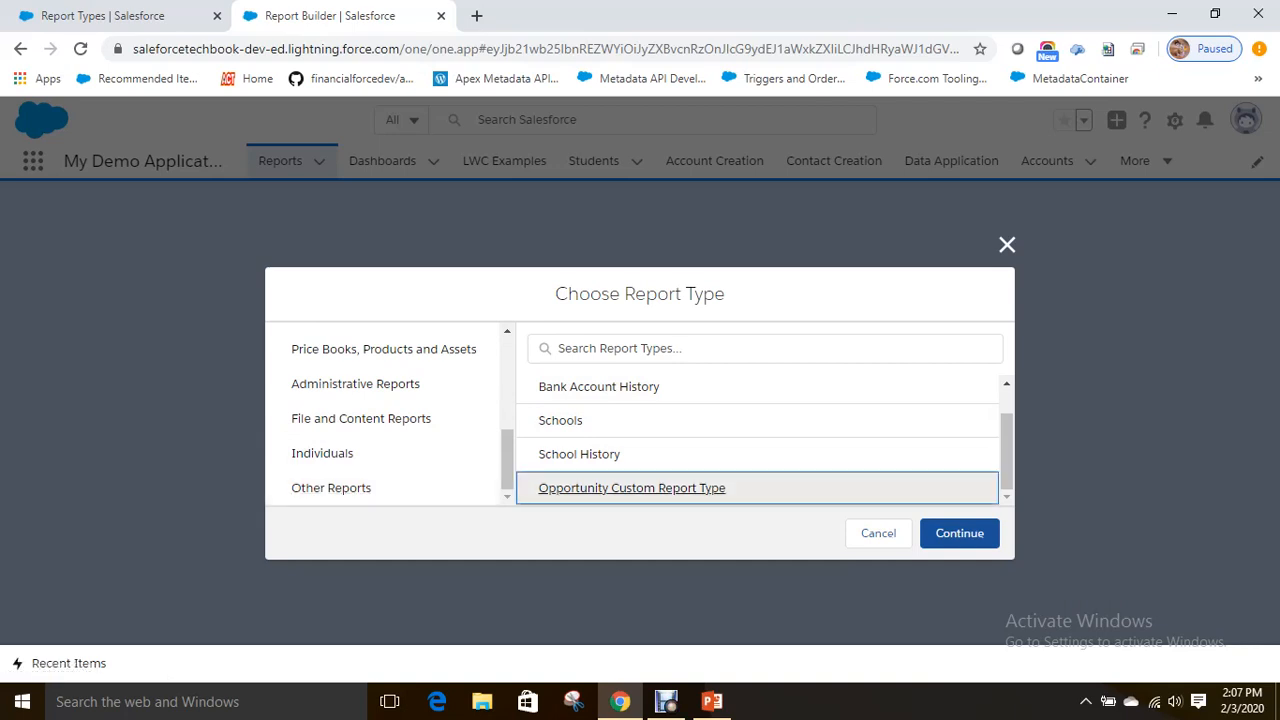
{"action": "left_click_drag", "start_coordinate": [556, 294], "coordinate": [724, 294]}
{"action": "left_click", "coordinate": [960, 533]}
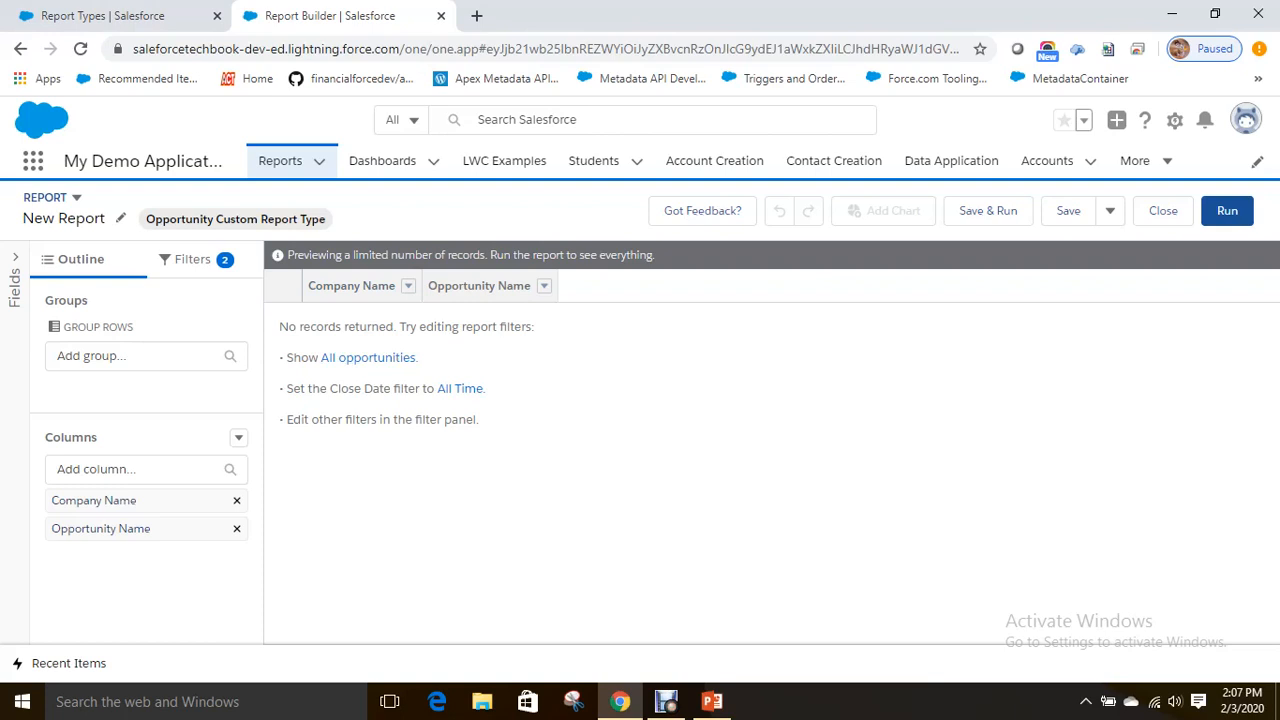
Keep the single-report format and set the preview to show All opportunities with a Close Date range of All Time.
{"action": "left_click", "coordinate": [62, 198]}
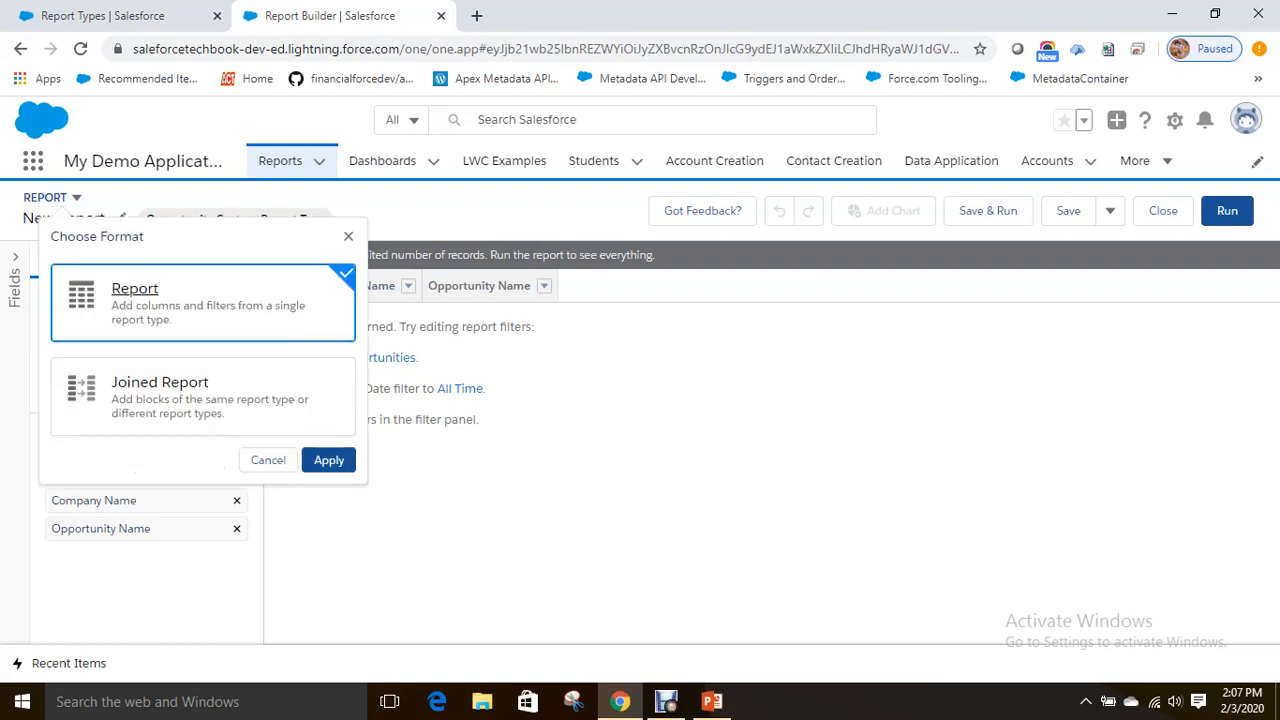
{"action": "left_click", "coordinate": [348, 237]}
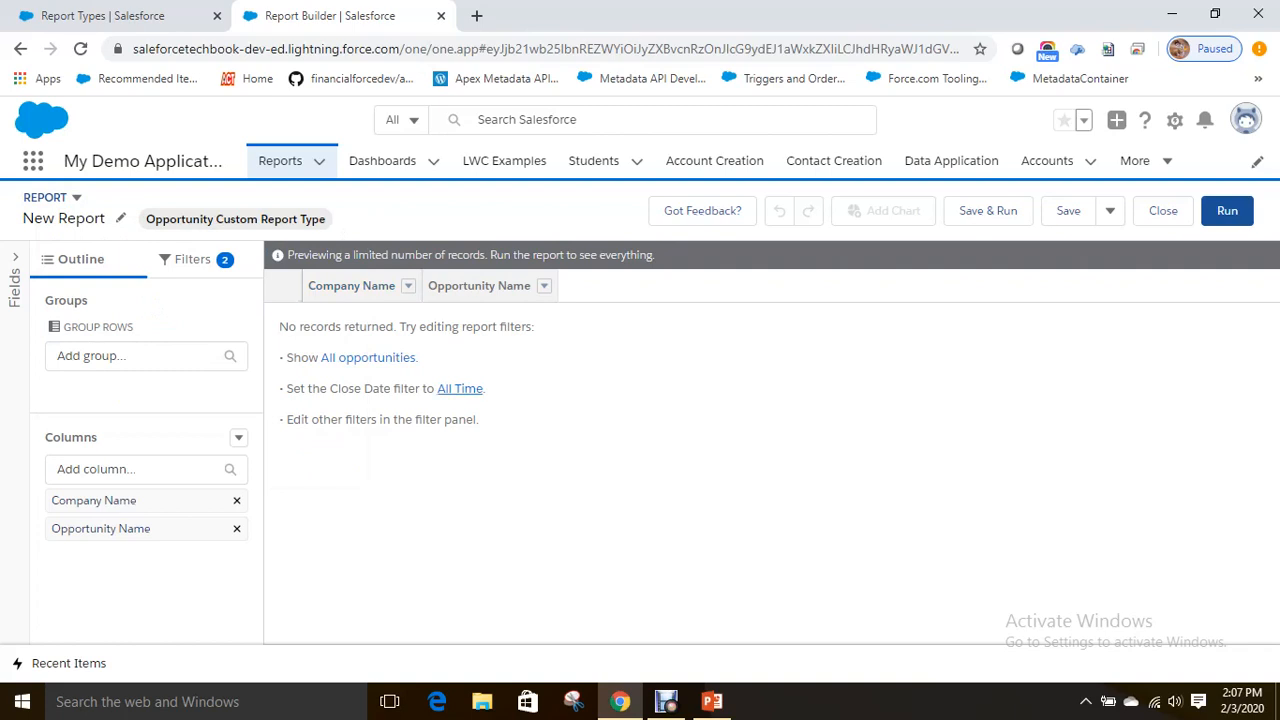
{"action": "left_click", "coordinate": [368, 357]}
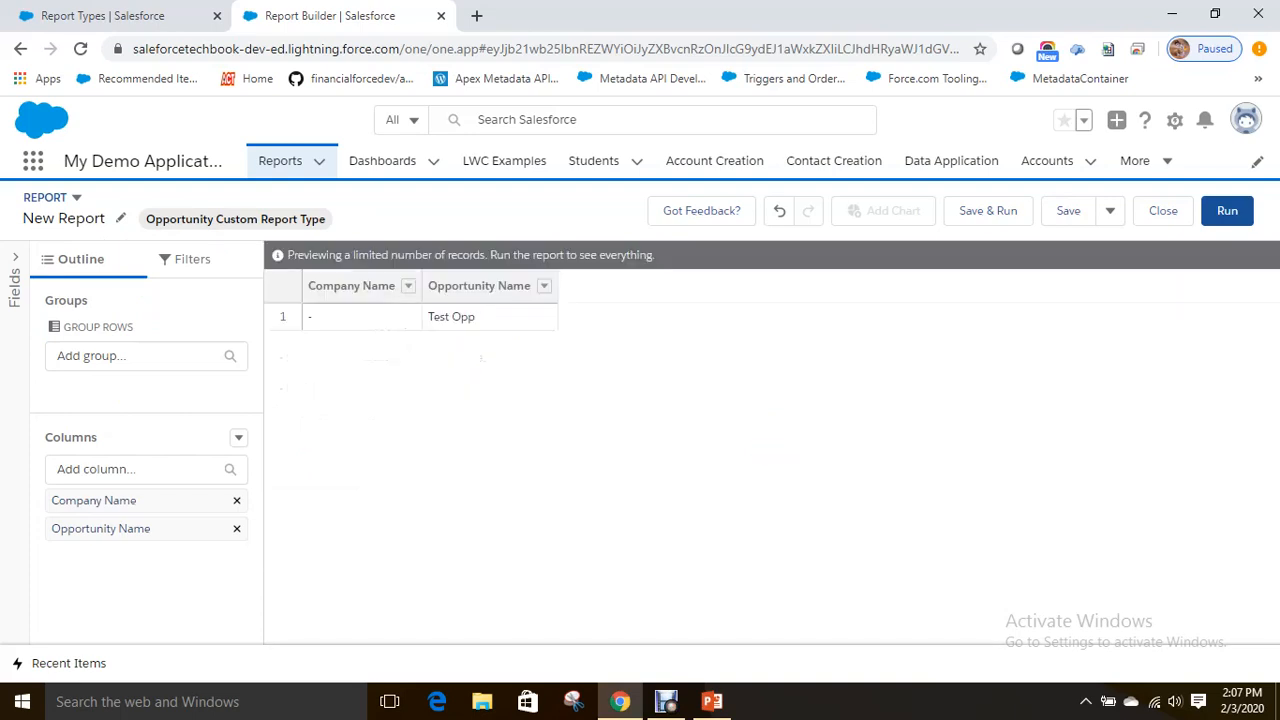
{"action": "left_click", "coordinate": [544, 286]}
{"action": "left_click", "coordinate": [544, 286]}
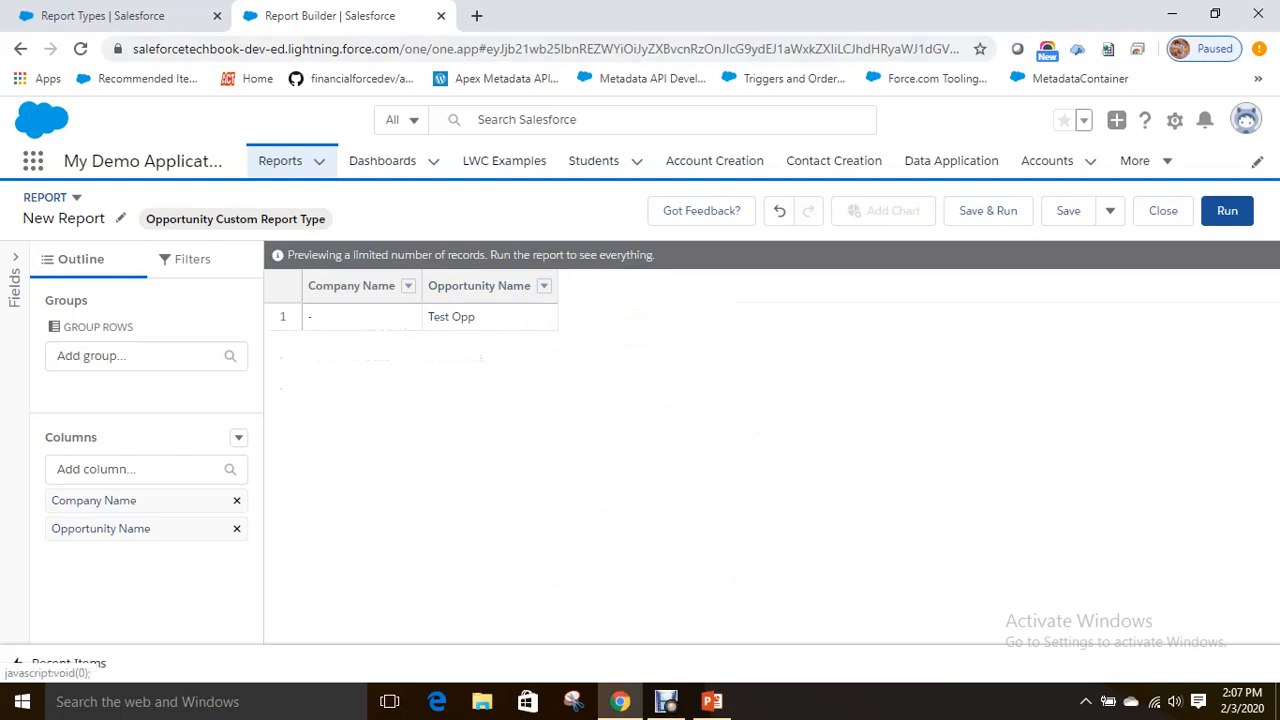
Review the report's filters and examine the custom range options of the Close Date filter without applying changes.
{"action": "left_click", "coordinate": [190, 259]}
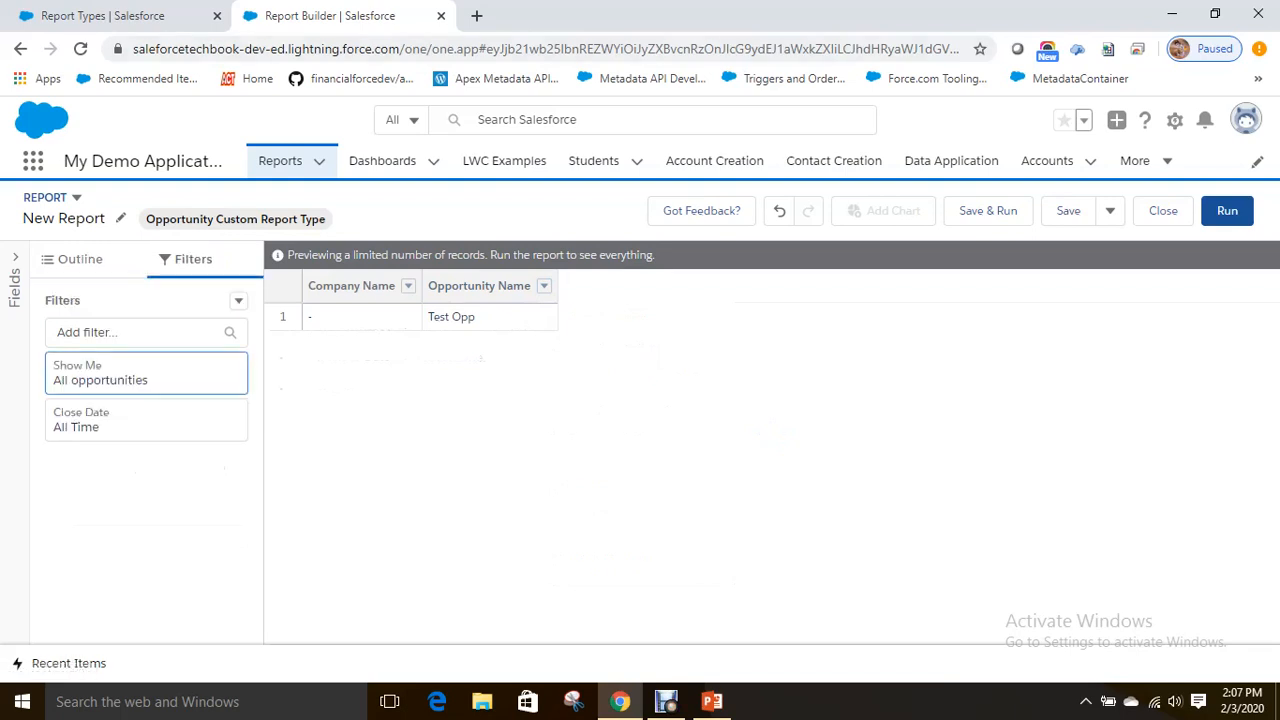
{"action": "left_click", "coordinate": [146, 420]}
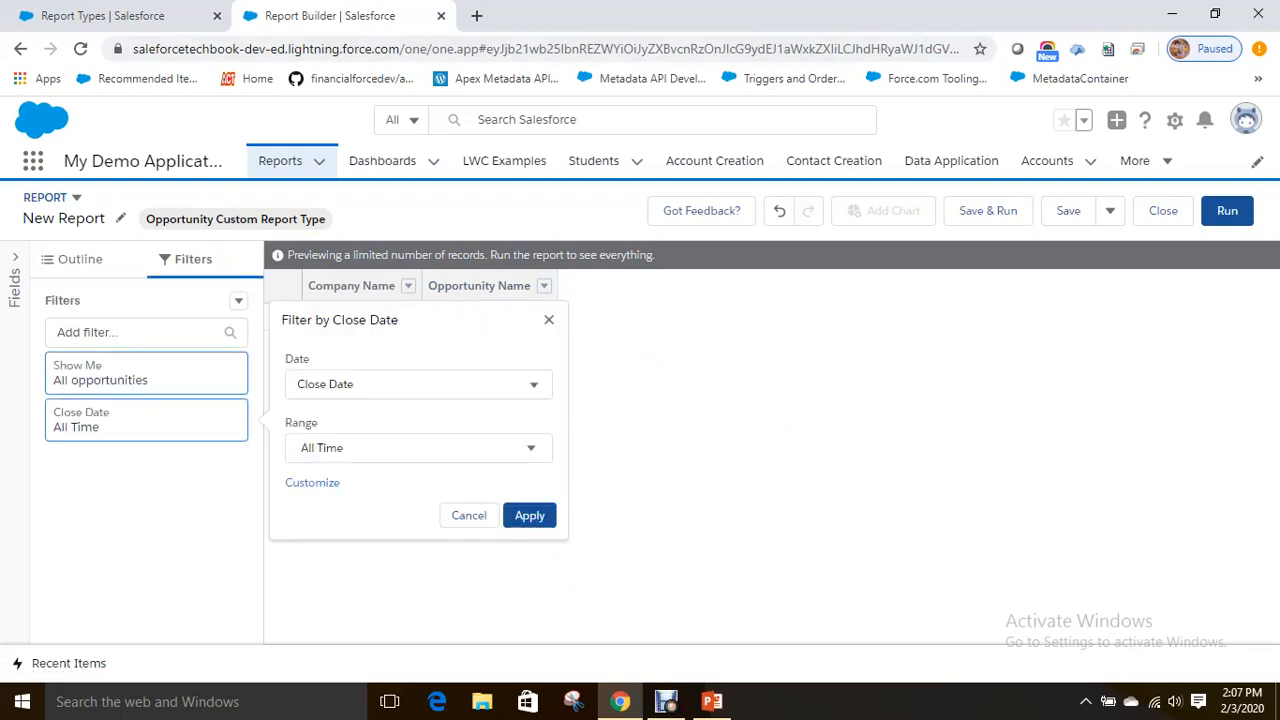
{"action": "left_click", "coordinate": [312, 482]}
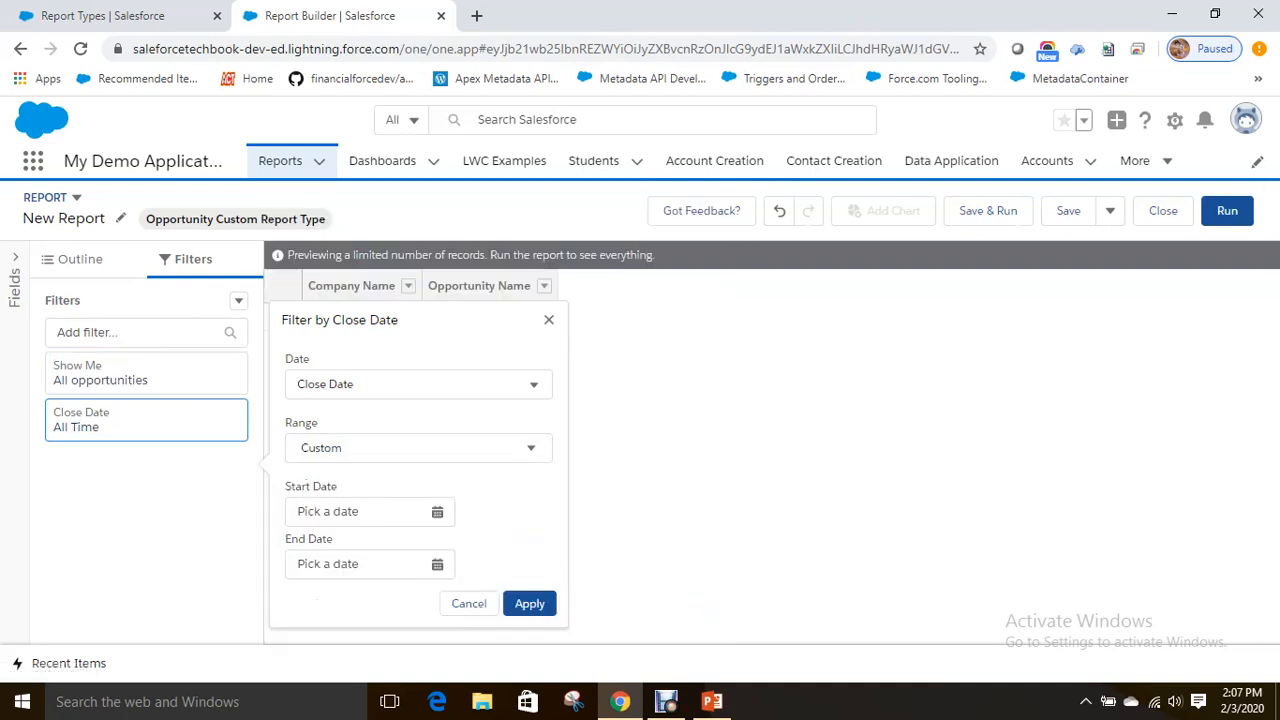
{"action": "left_click", "coordinate": [468, 603]}
{"action": "left_click", "coordinate": [544, 286]}
{"action": "left_click", "coordinate": [544, 286]}
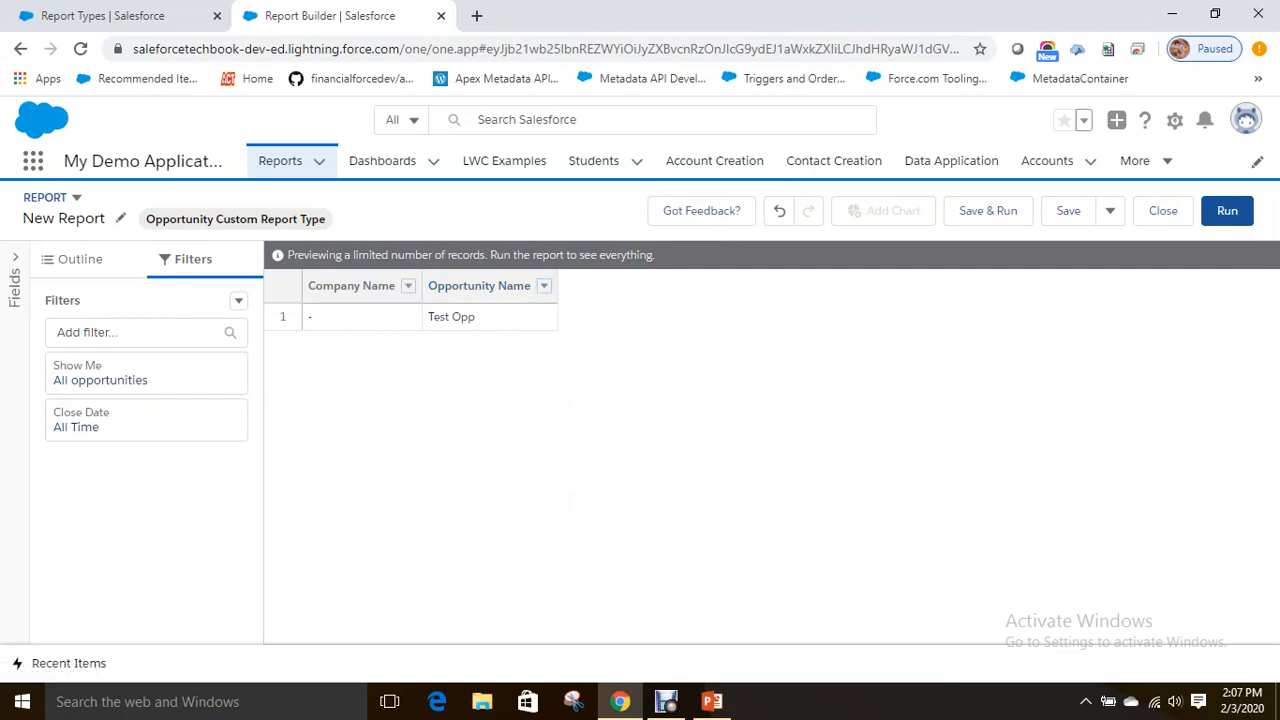
{"action": "left_click", "coordinate": [79, 260]}
{"action": "left_click", "coordinate": [193, 260]}
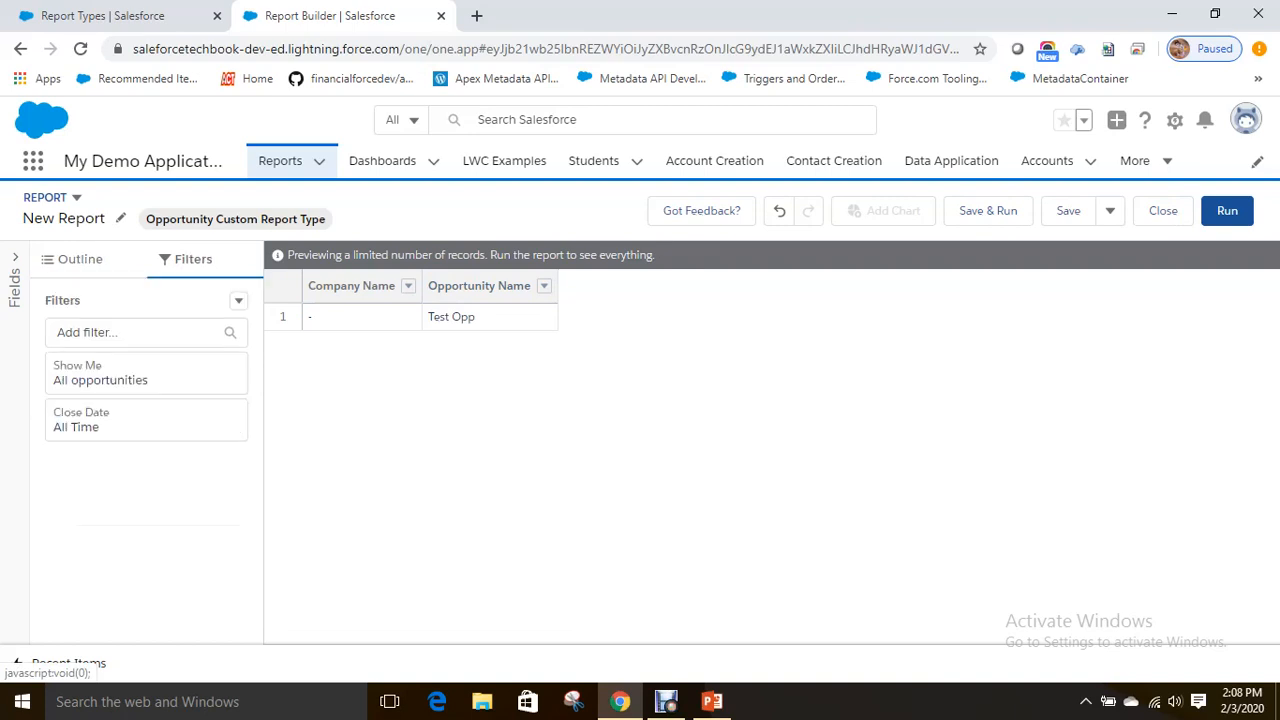
Add Opportunities to the My Demo Application navigation items and save the navigation bar.
{"action": "left_click", "coordinate": [1140, 160]}
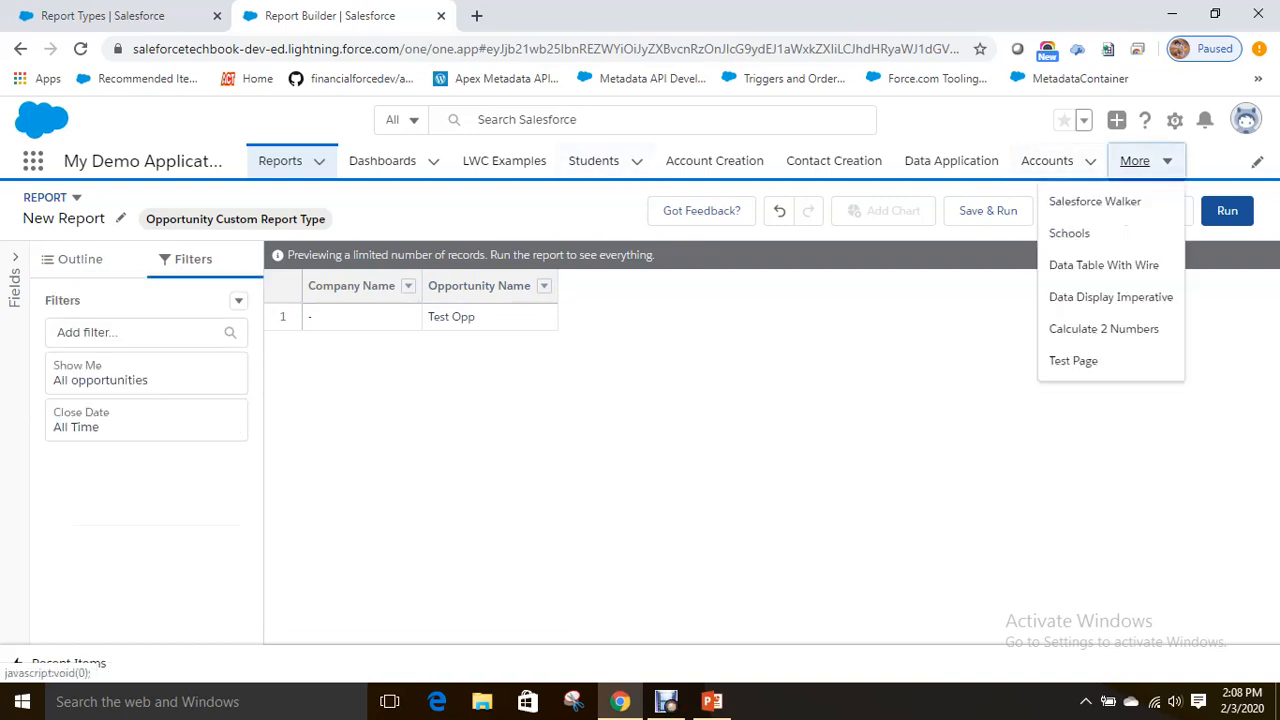
{"action": "left_click", "coordinate": [1146, 161]}
{"action": "left_click", "coordinate": [1146, 161]}
{"action": "left_click", "coordinate": [1257, 162]}
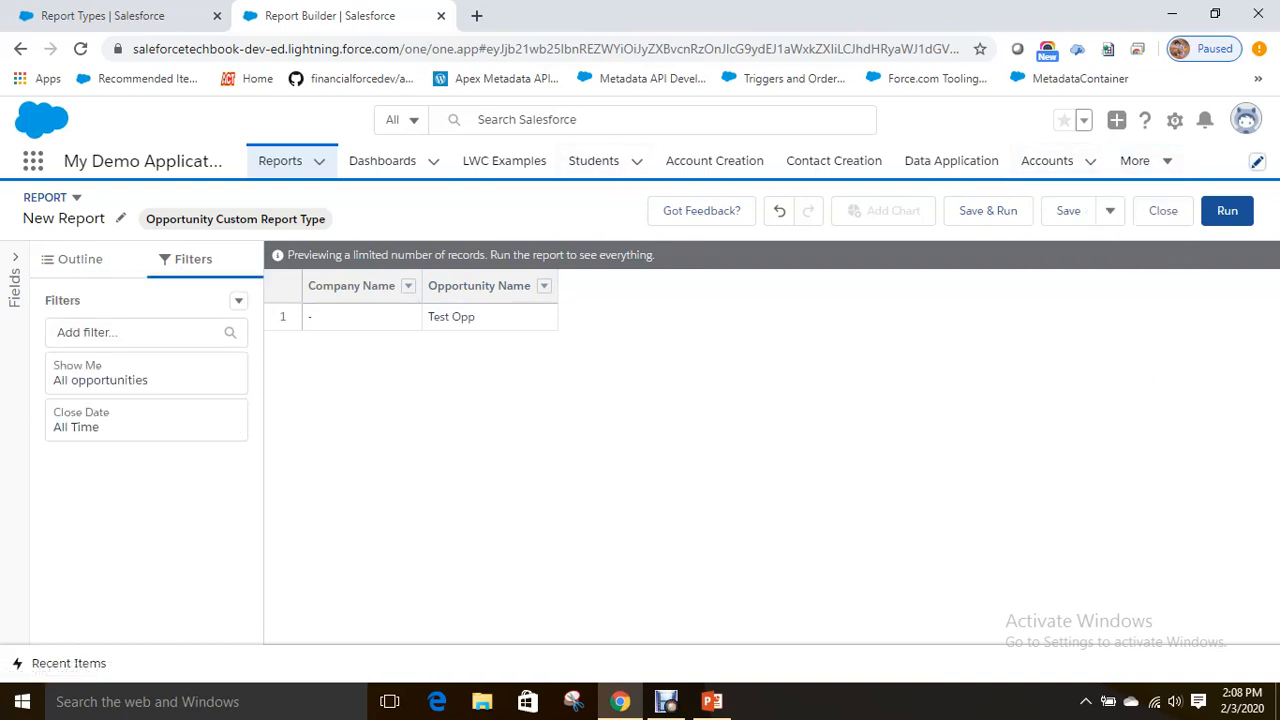
{"action": "scroll", "coordinate": [636, 420], "scroll_direction": "down", "scroll_amount": 5}
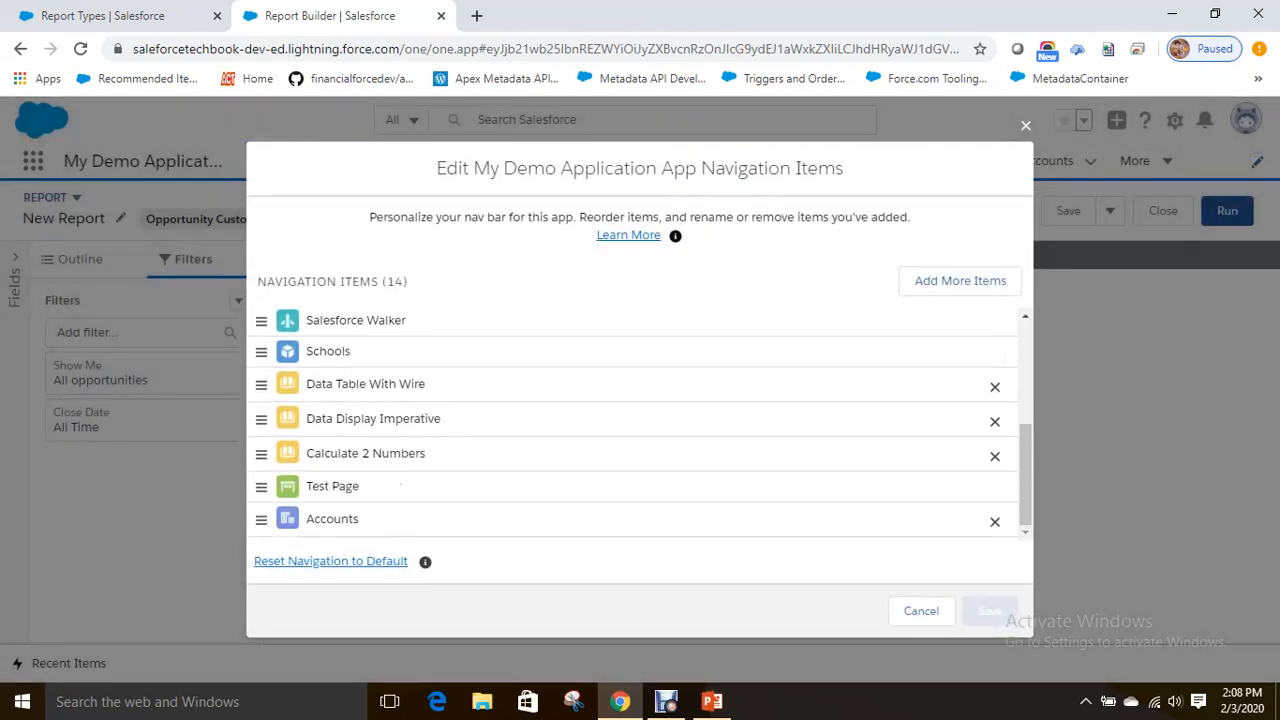
{"action": "left_click", "coordinate": [960, 280]}
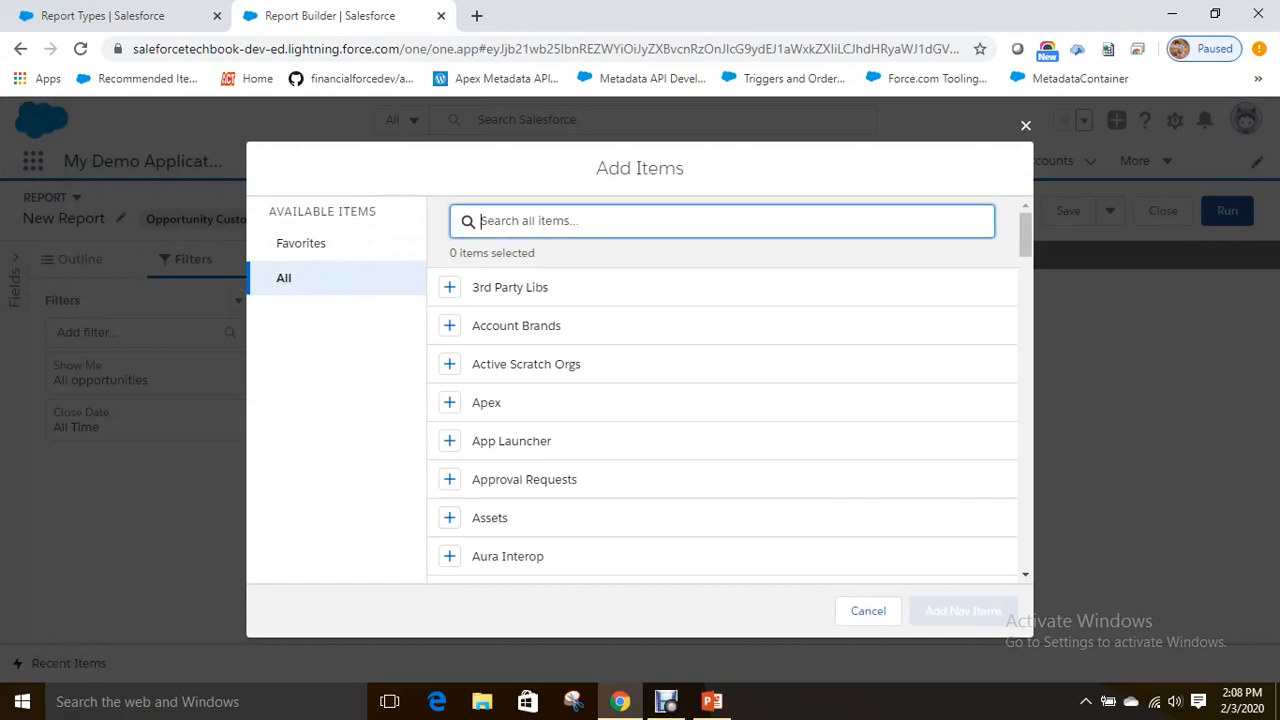
{"action": "type", "text": "Oppor"}
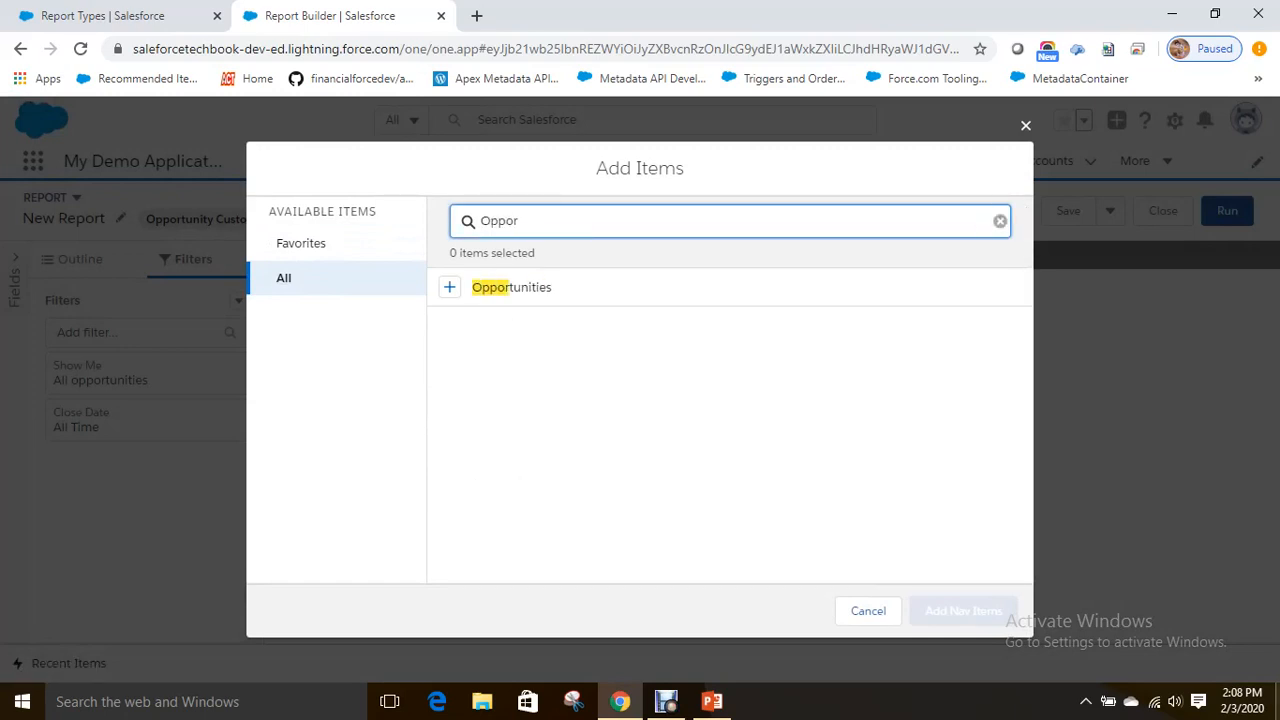
{"action": "left_click", "coordinate": [449, 287]}
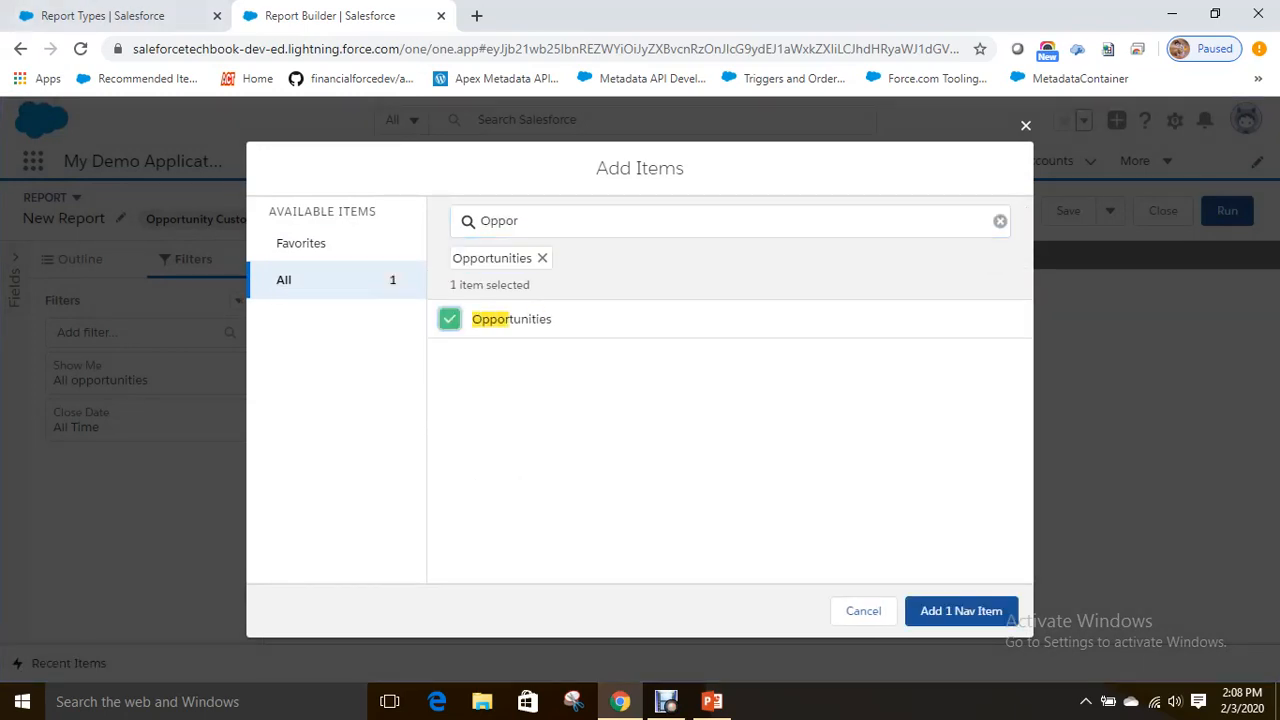
{"action": "left_click", "coordinate": [963, 610]}
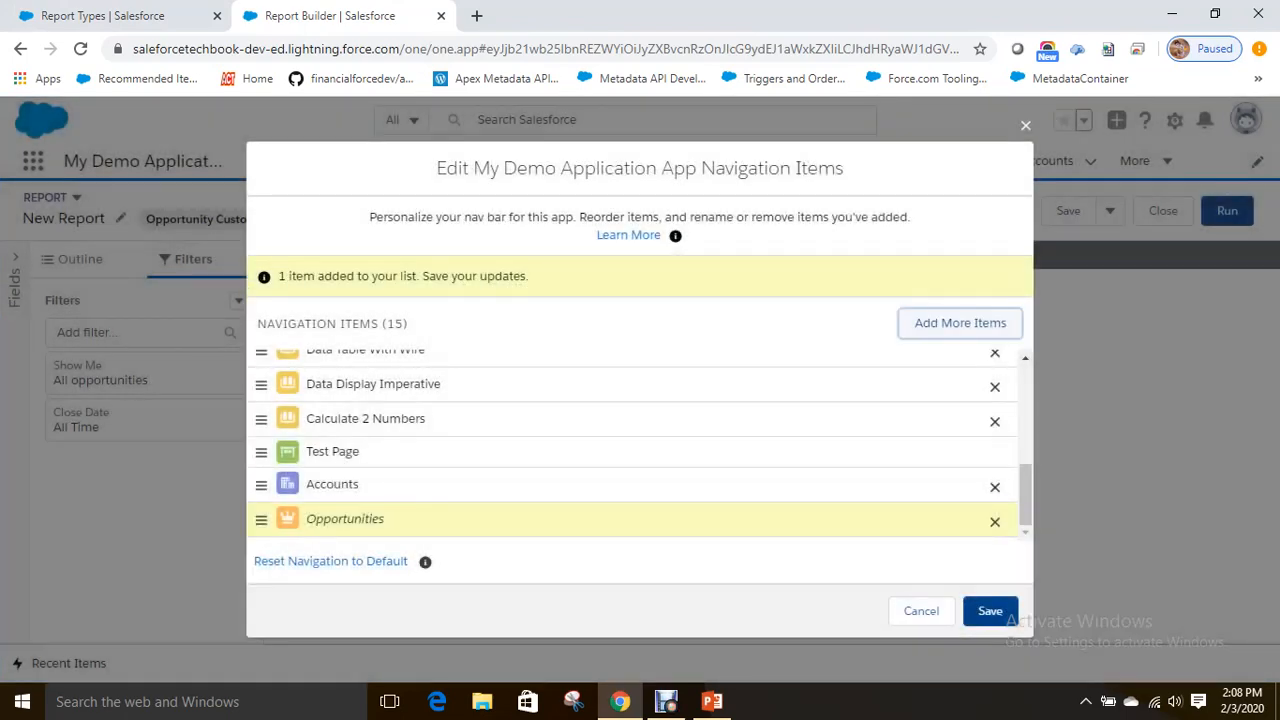
{"action": "left_click", "coordinate": [989, 610]}
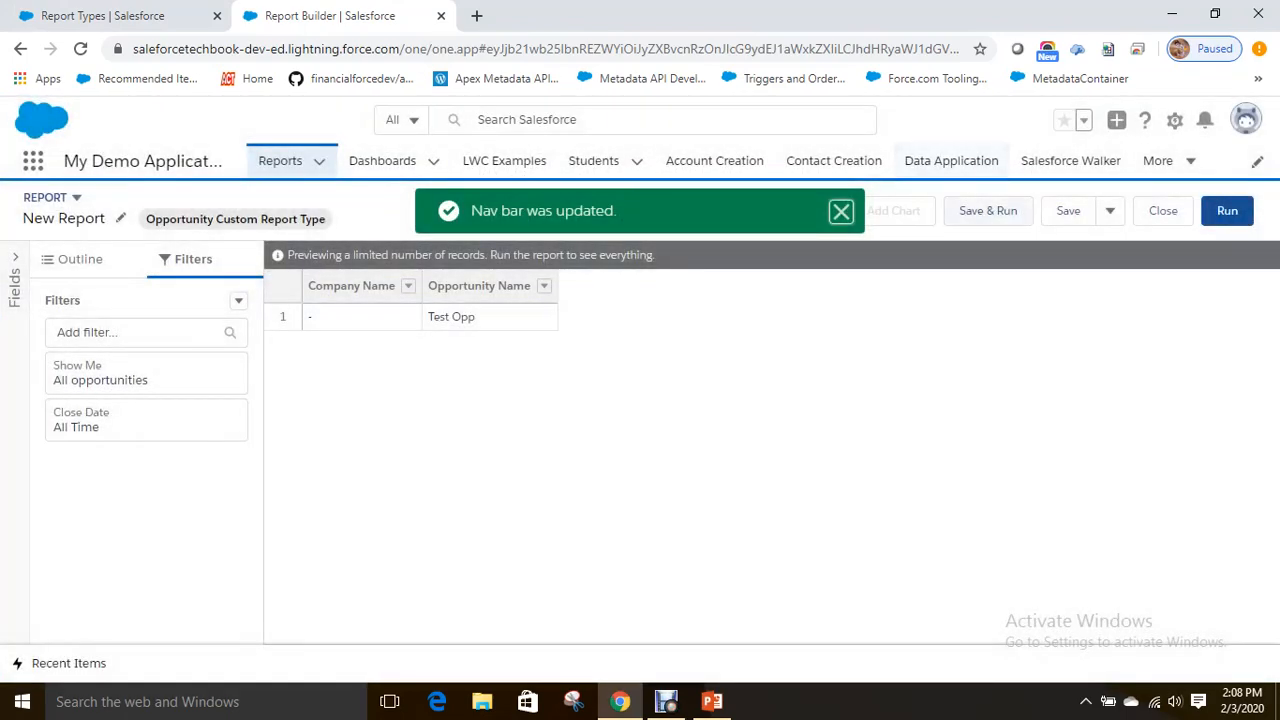
Open Opportunities in a new browser tab and display the All Opportunities list view.
{"action": "left_click", "coordinate": [1165, 160]}
{"action": "right_click", "coordinate": [1110, 396]}
{"action": "left_click", "coordinate": [1060, 420]}
{"action": "left_click", "coordinate": [575, 16]}
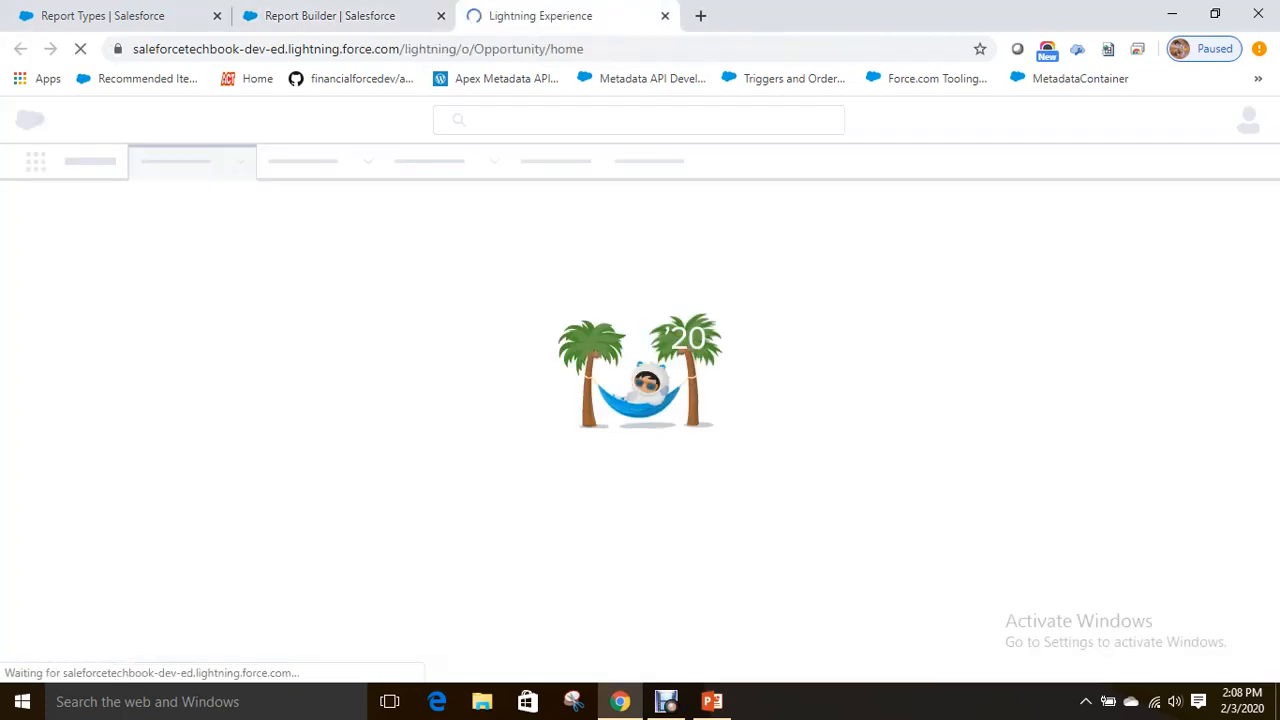
{"action": "left_click", "coordinate": [375, 16]}
{"action": "left_click", "coordinate": [560, 16]}
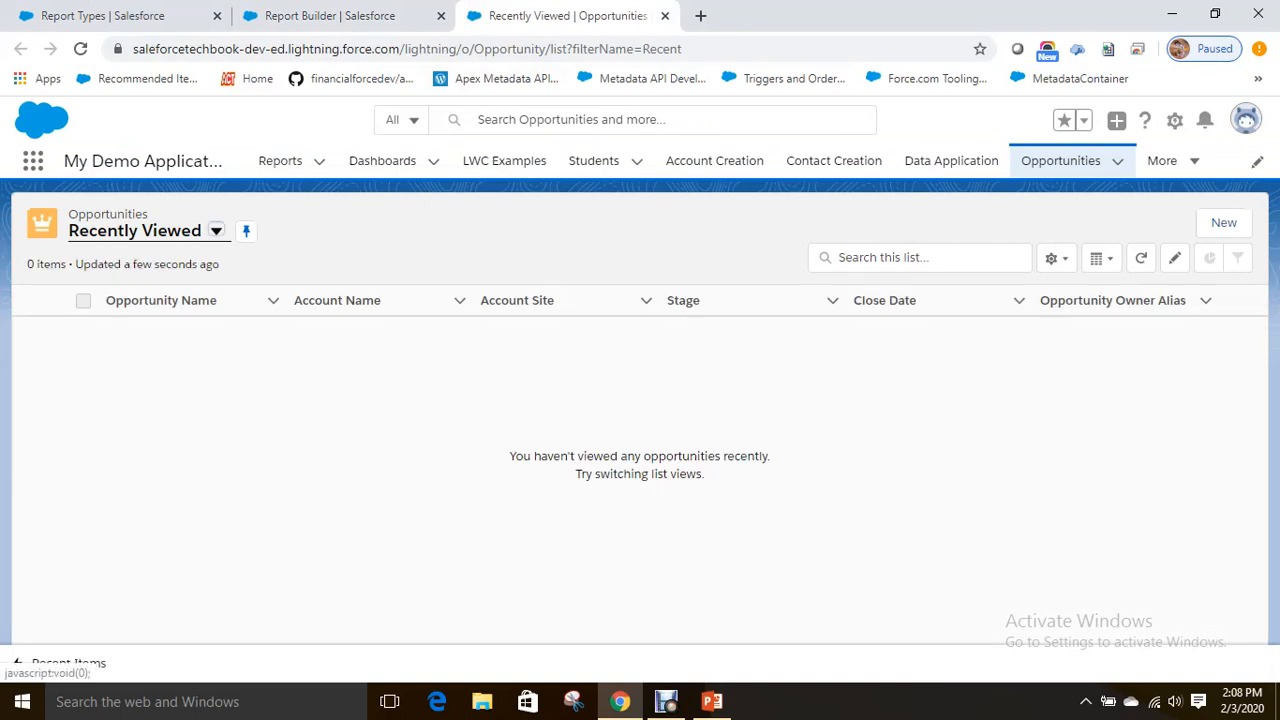
{"action": "left_click", "coordinate": [216, 231]}
{"action": "left_click", "coordinate": [155, 410]}
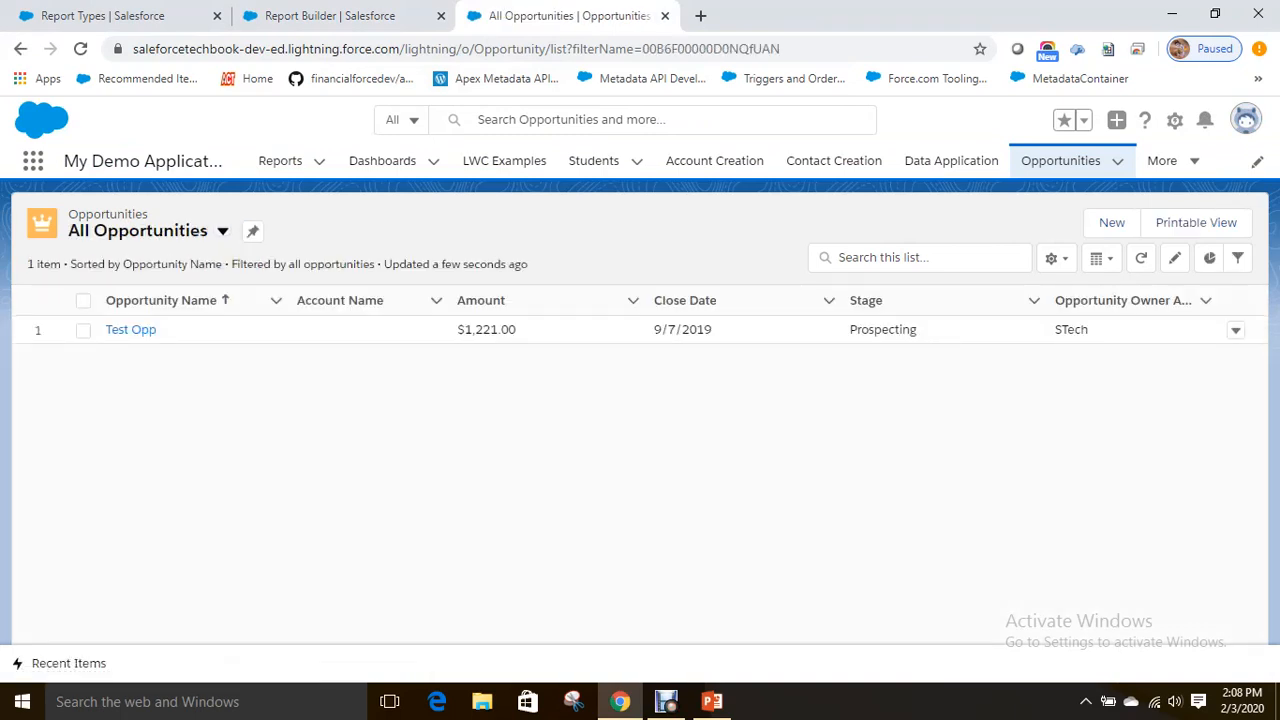
{"action": "left_click", "coordinate": [222, 231]}
{"action": "left_click", "coordinate": [222, 231]}
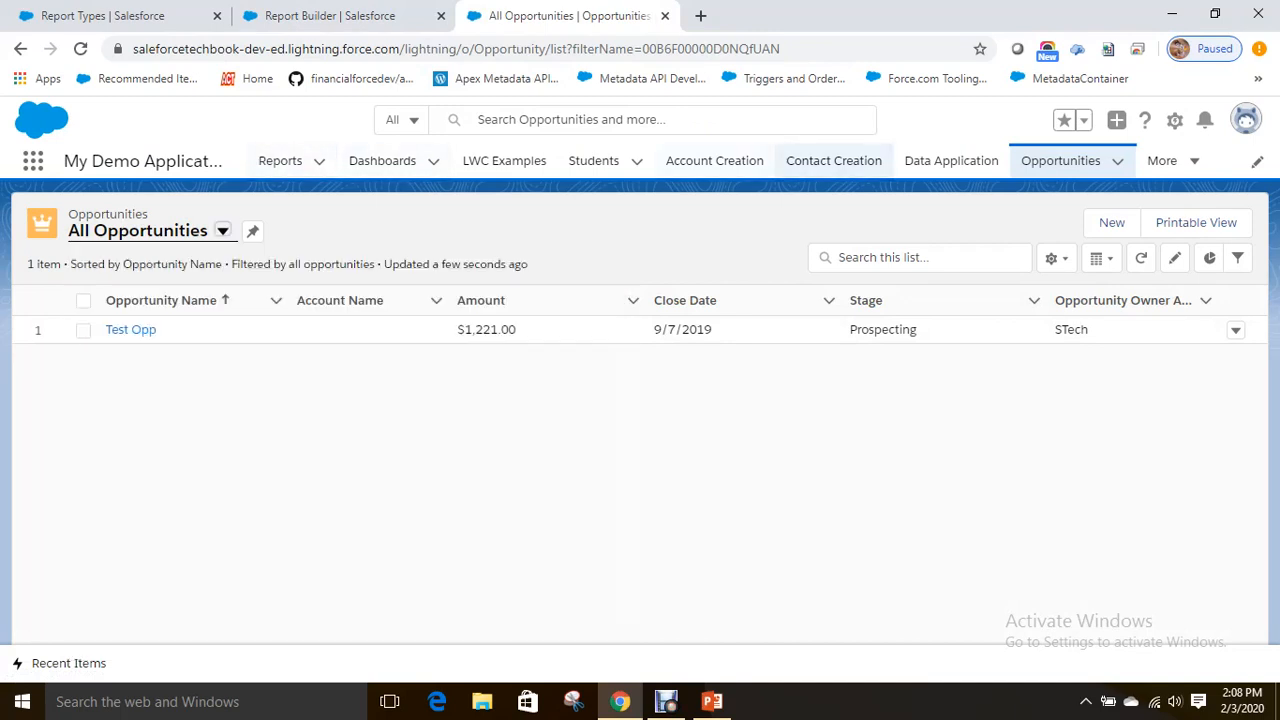
Go to Accounts, display the All Accounts list view and look through its records.
{"action": "left_click", "coordinate": [1162, 160]}
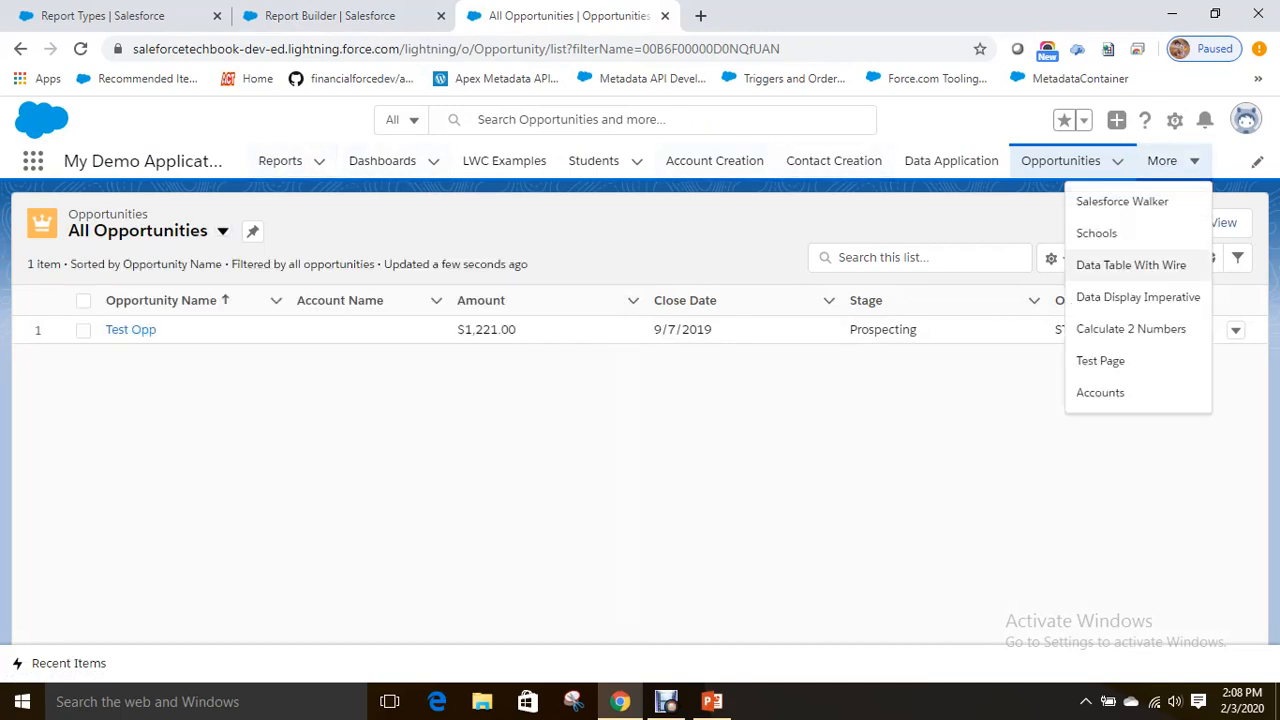
{"action": "left_click", "coordinate": [1100, 391]}
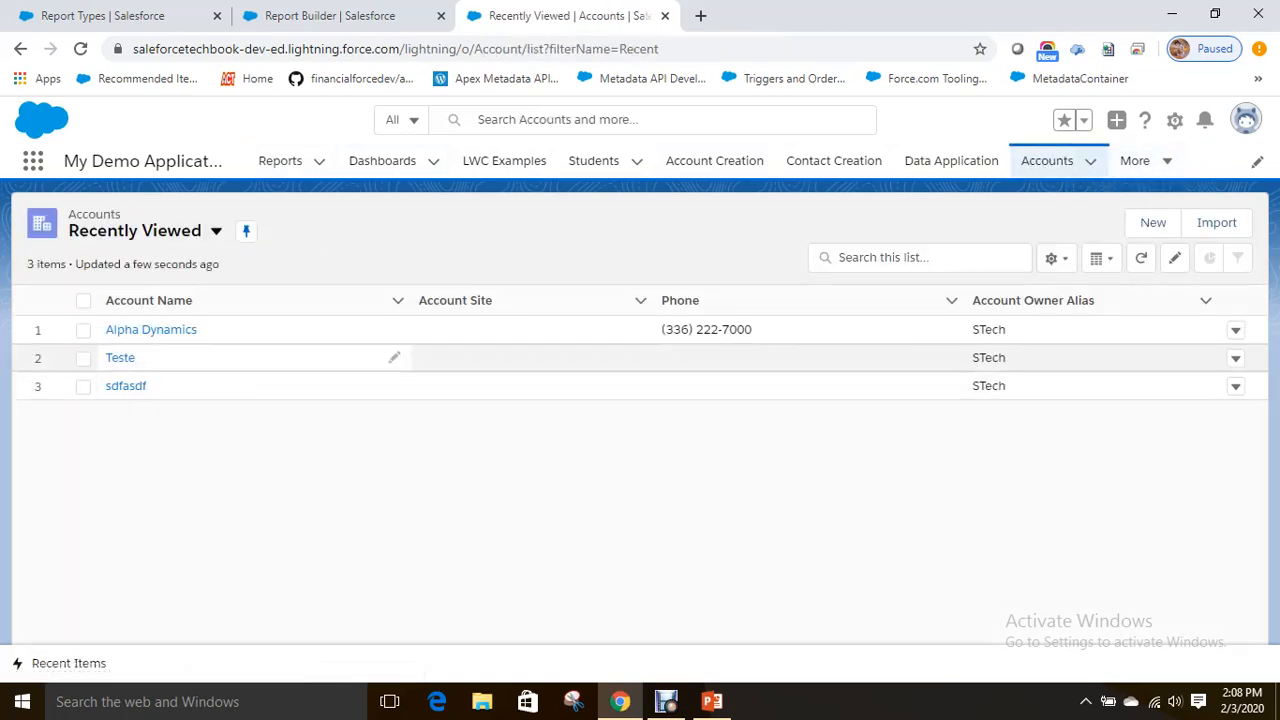
{"action": "left_click", "coordinate": [215, 230]}
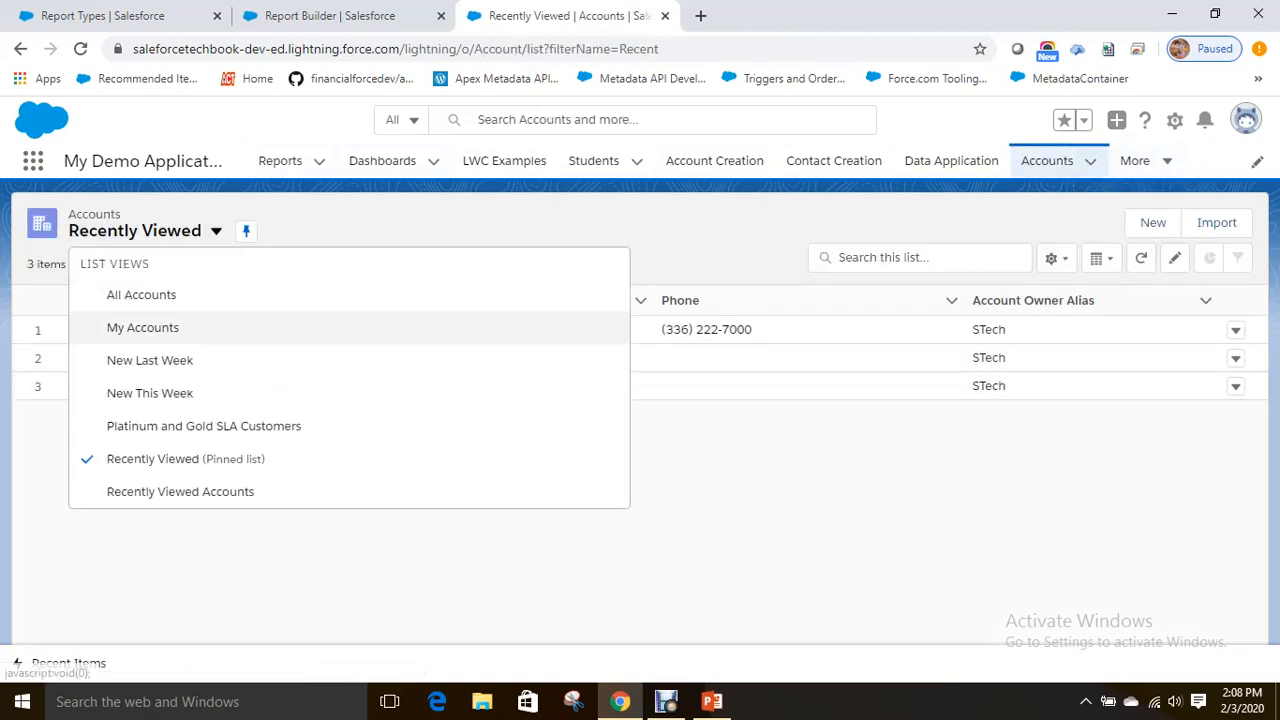
{"action": "left_click", "coordinate": [137, 291]}
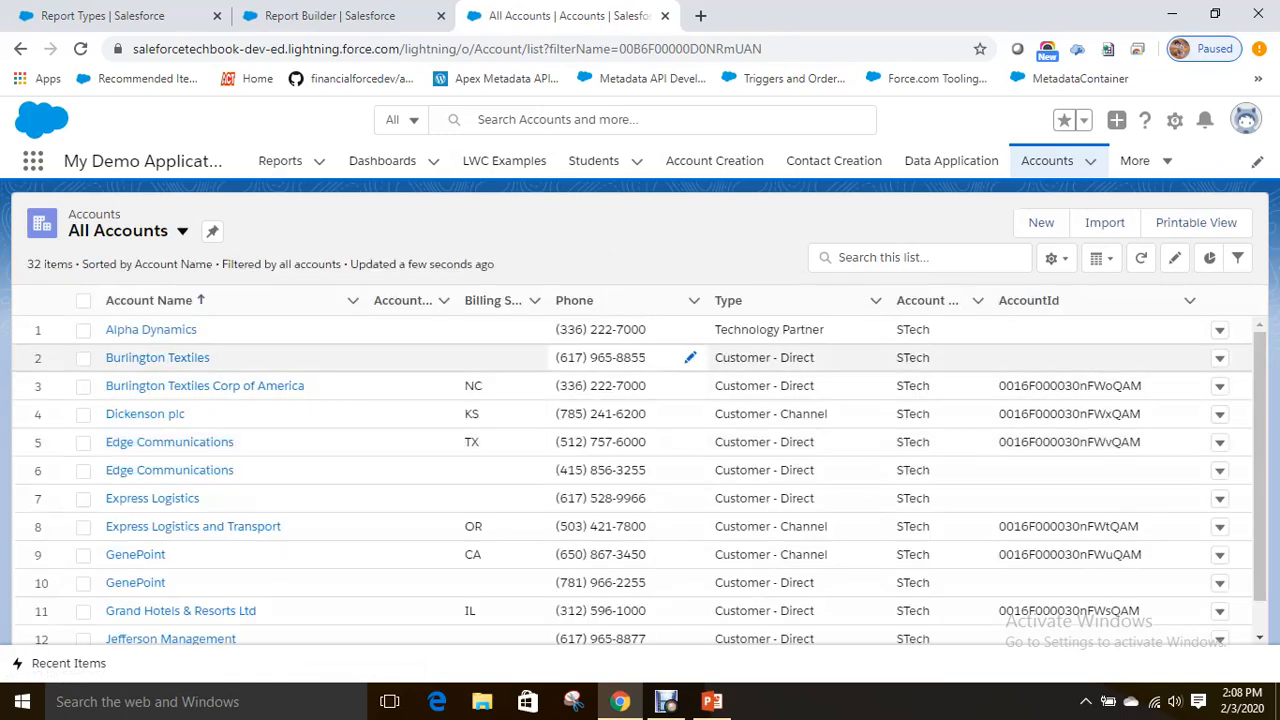
{"action": "scroll", "coordinate": [628, 368], "scroll_direction": "down", "scroll_amount": 1}
{"action": "scroll", "coordinate": [628, 378], "scroll_direction": "down", "scroll_amount": 5}
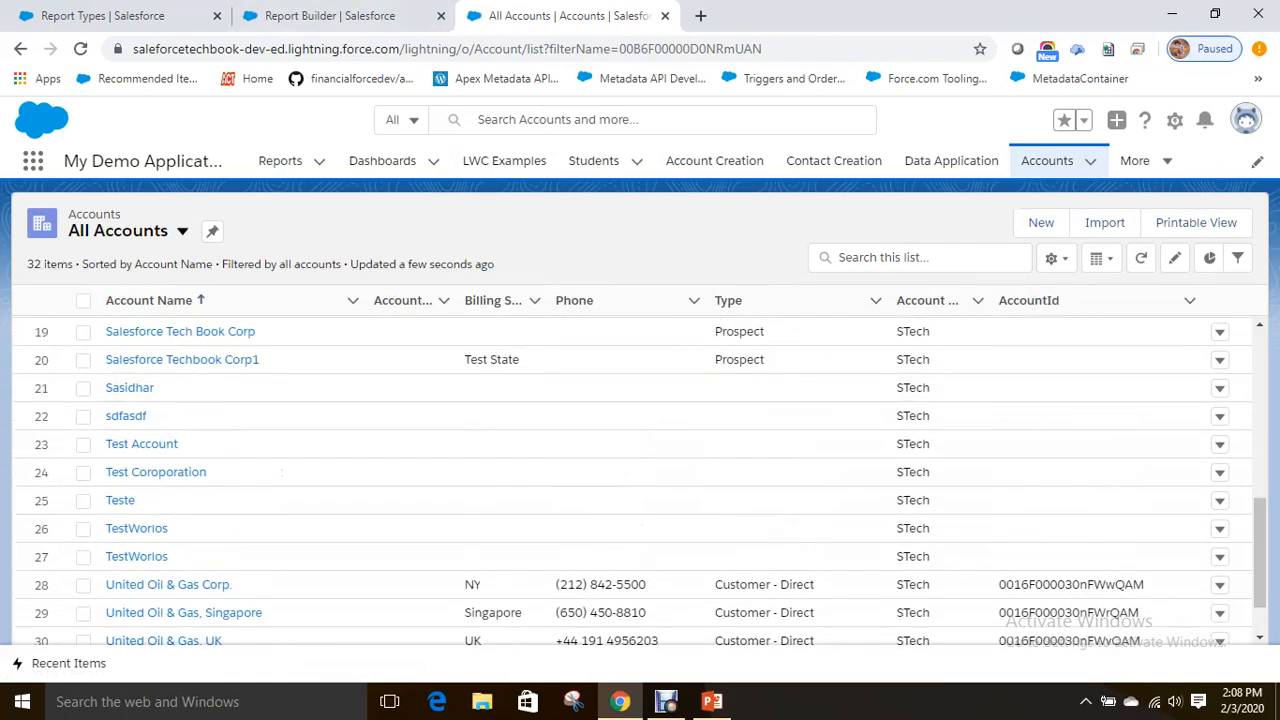
Return to the report builder, open Setup in a new browser tab and close the unsaved report, discarding its changes.
{"action": "left_click", "coordinate": [330, 15]}
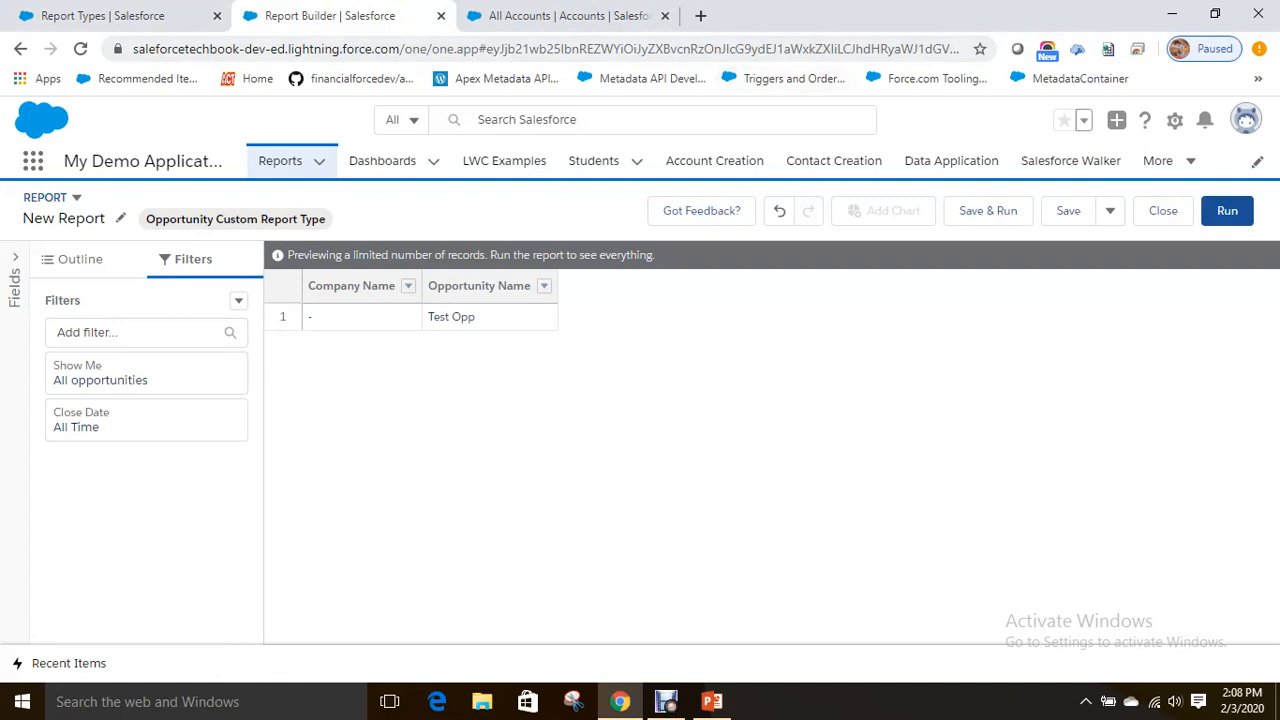
{"action": "left_click", "coordinate": [1175, 120]}
{"action": "left_click", "coordinate": [1083, 170]}
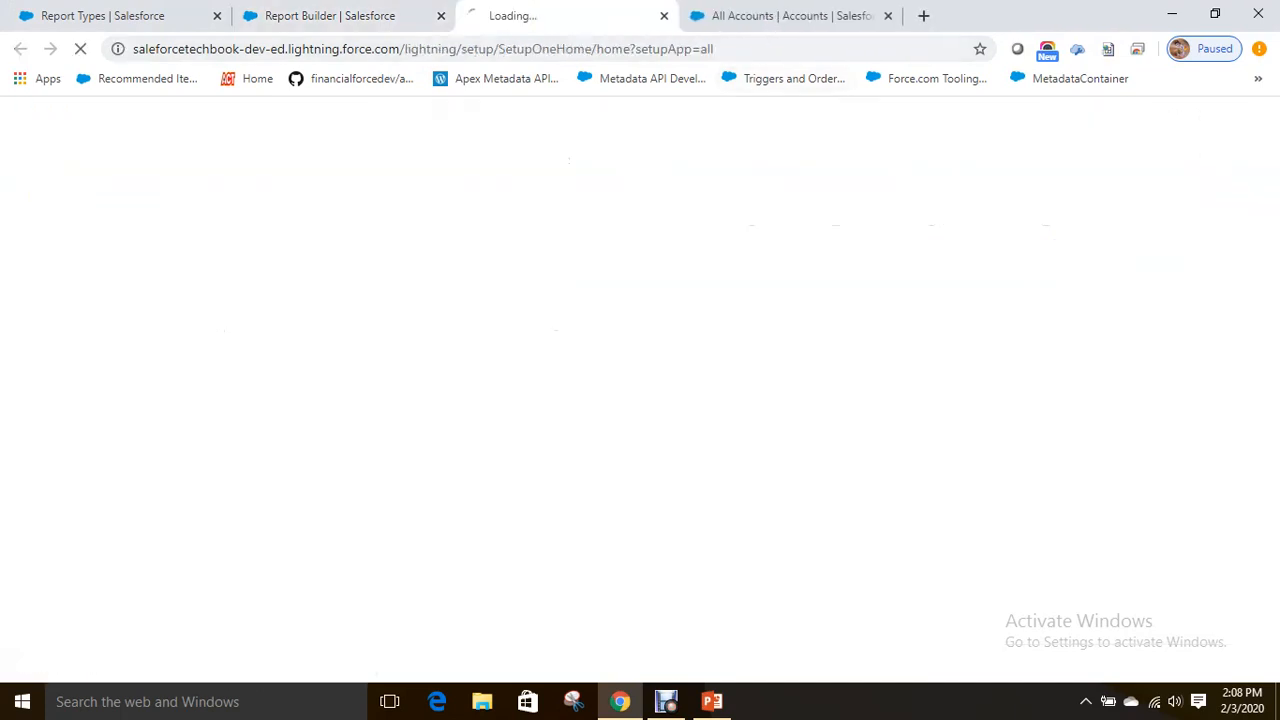
{"action": "key", "text": "ctrl+Page_Up"}
{"action": "left_click", "coordinate": [441, 15]}
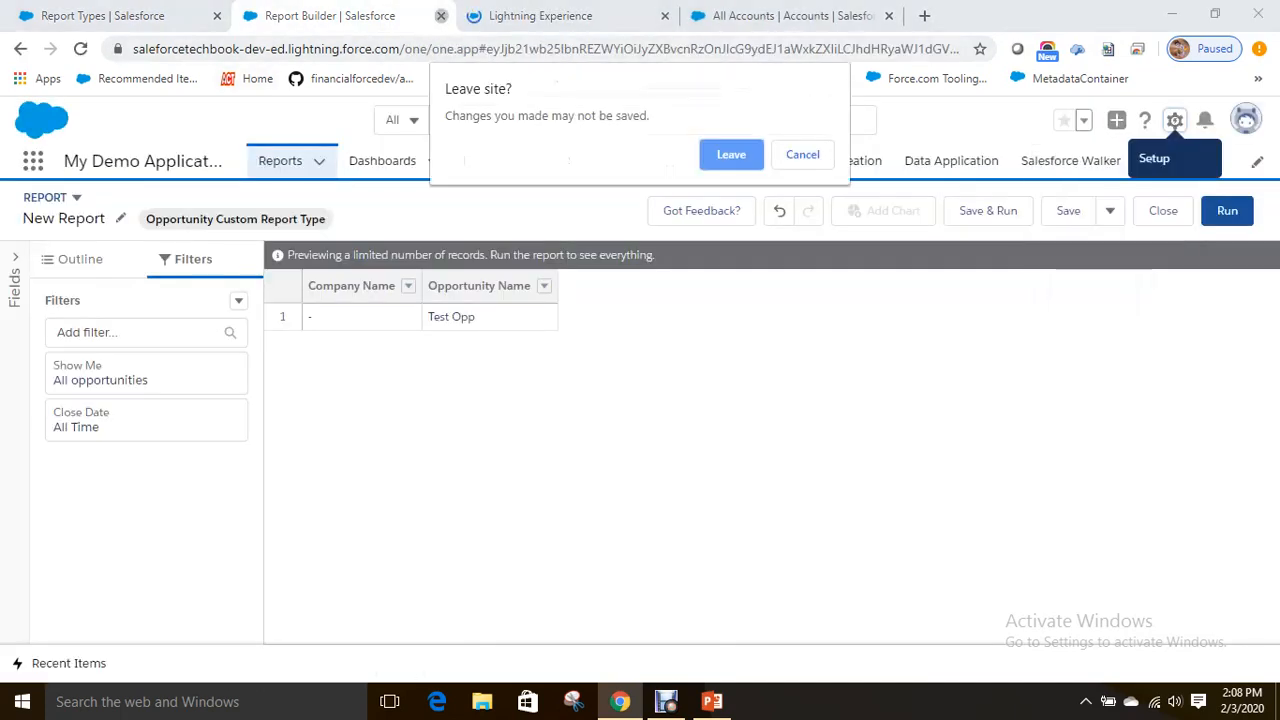
{"action": "key", "text": "Escape"}
{"action": "left_click", "coordinate": [441, 15]}
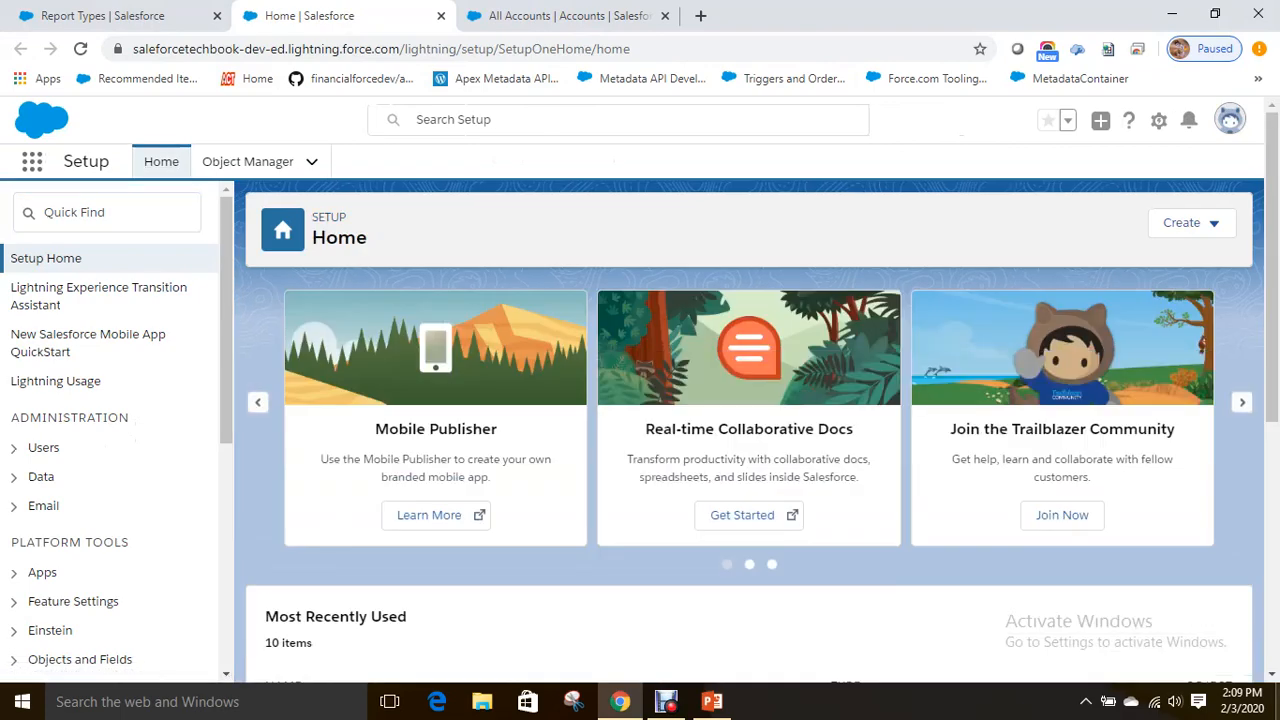
Search Setup for Report, open Report Types, continue past the introduction and start a new custom report type.
{"action": "left_click", "coordinate": [107, 212]}
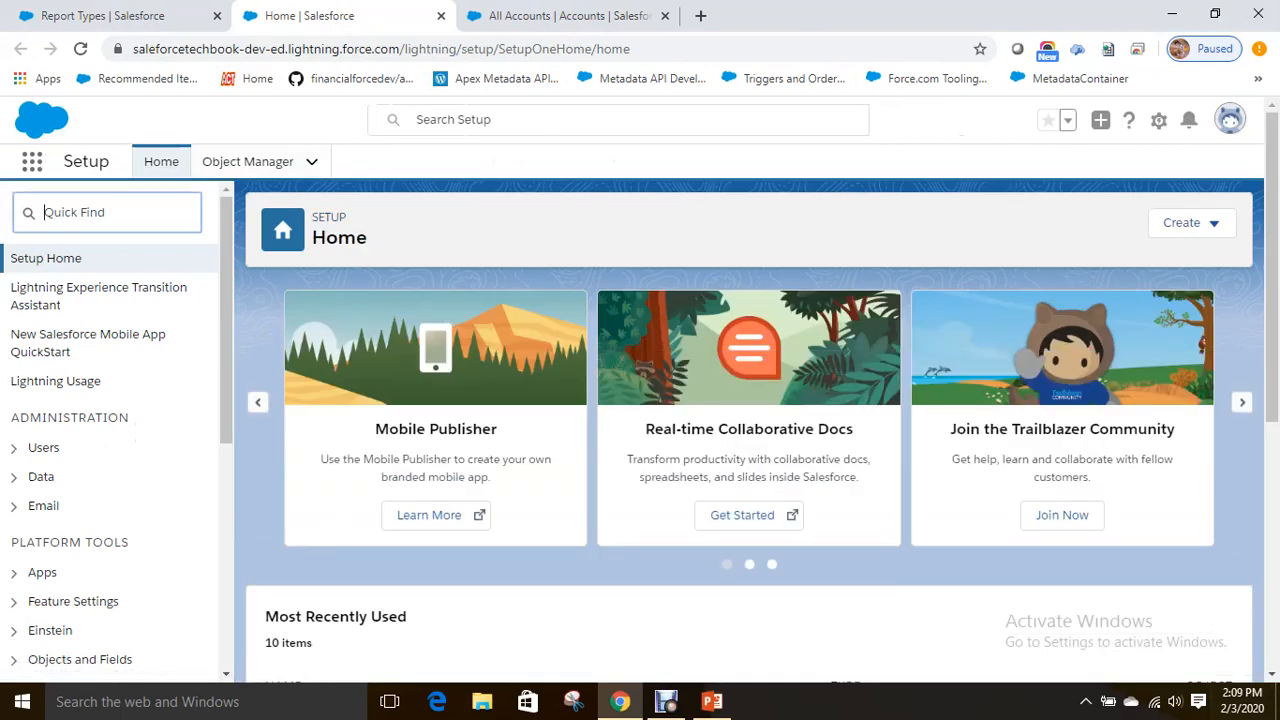
{"action": "type", "text": "Report"}
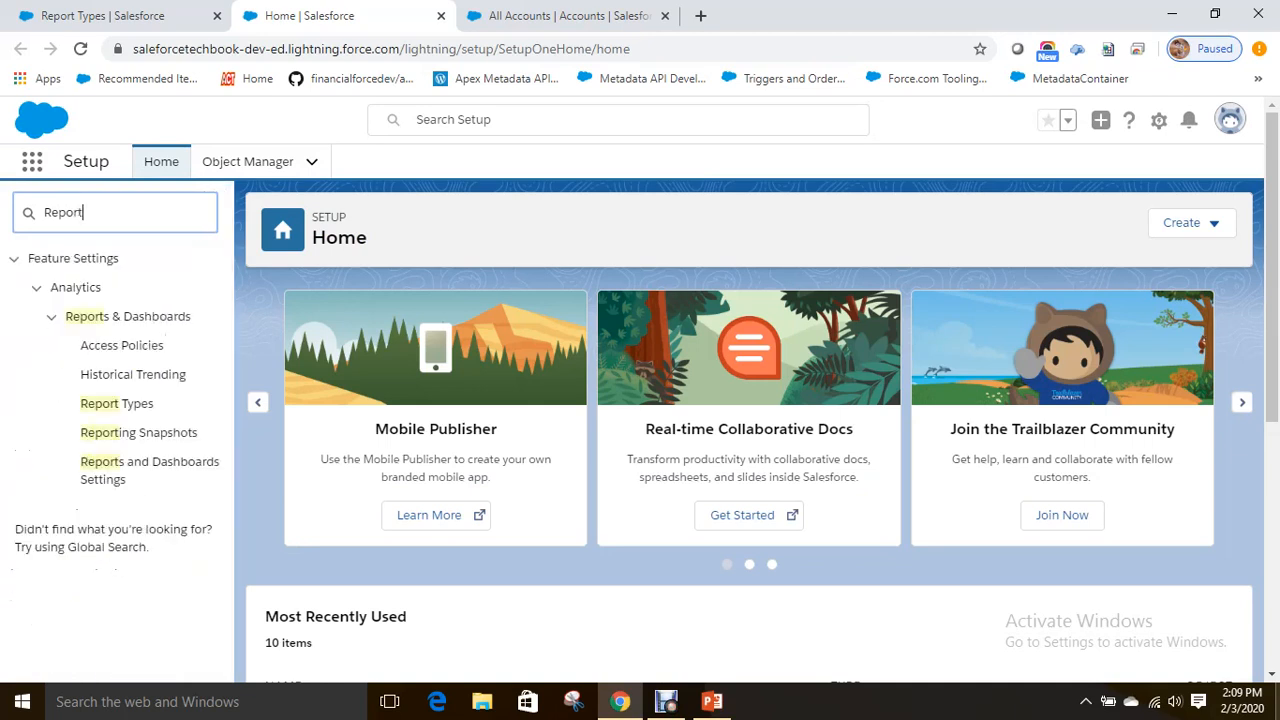
{"action": "left_click", "coordinate": [117, 404]}
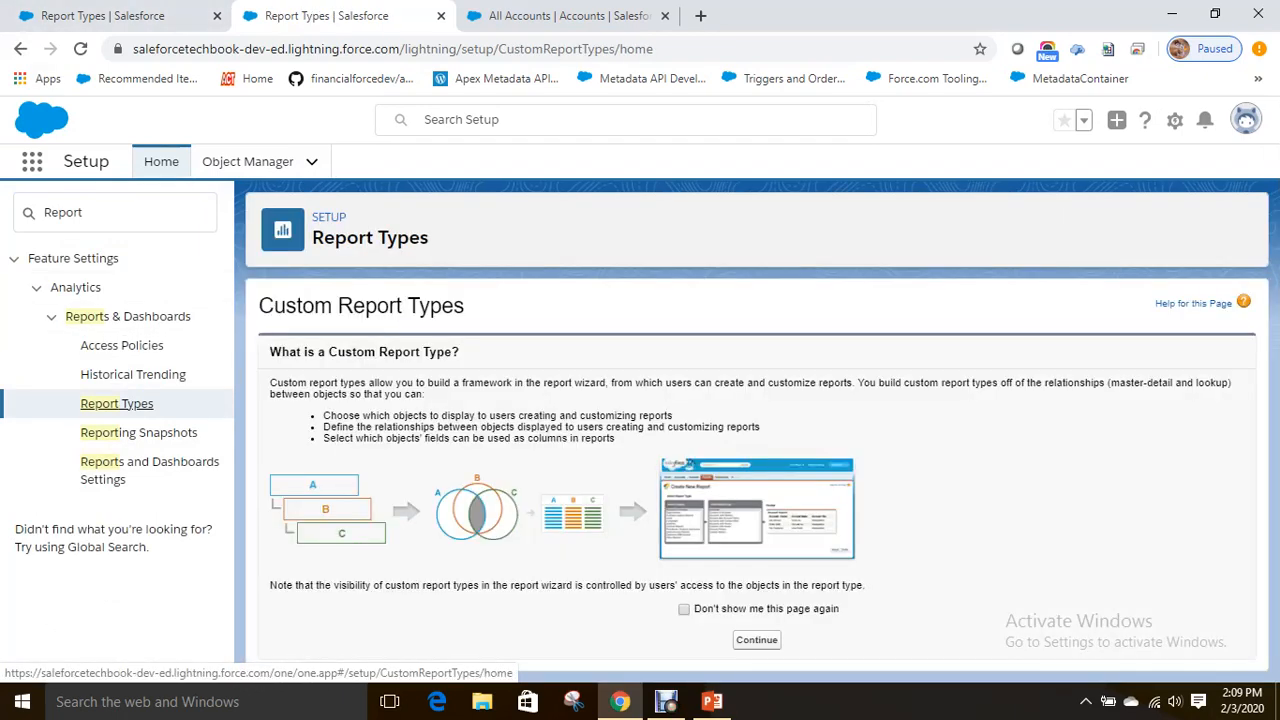
{"action": "left_click", "coordinate": [756, 640]}
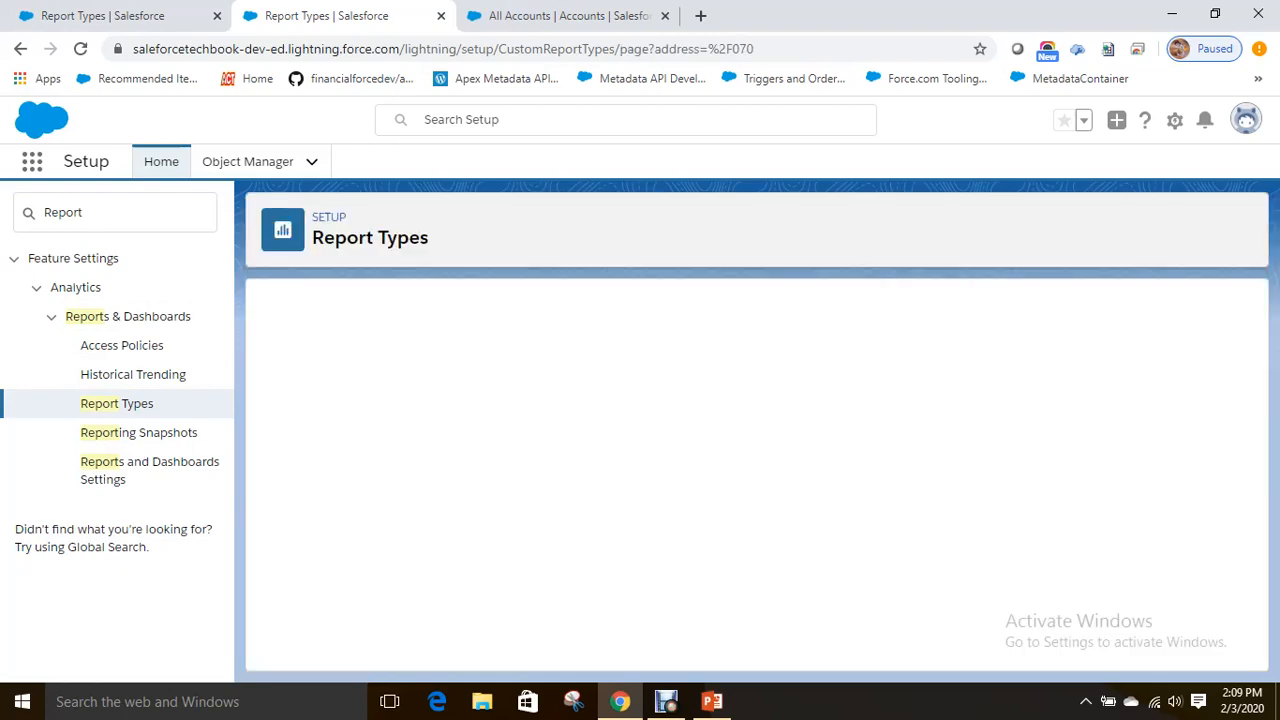
{"action": "left_click", "coordinate": [634, 423]}
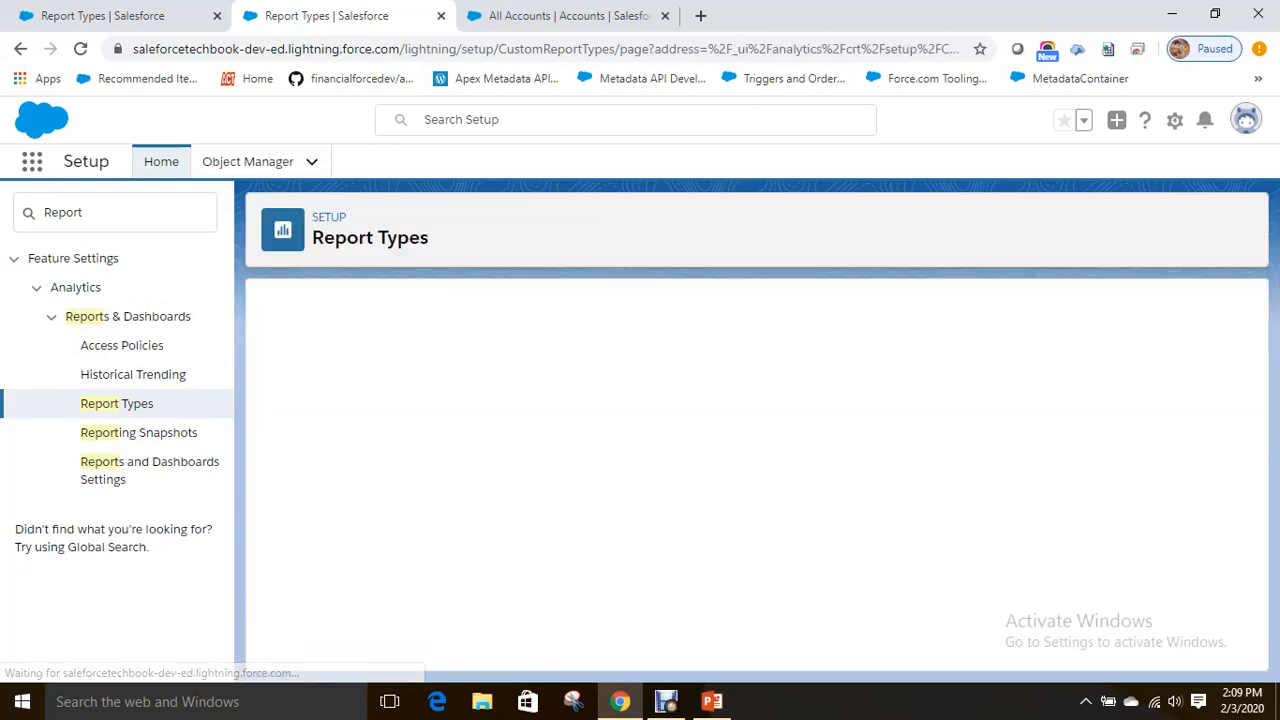
Set the report type's primary object to Accounts and its label to Account Custom Report Type, accepting the generated name.
{"action": "left_click", "coordinate": [600, 506]}
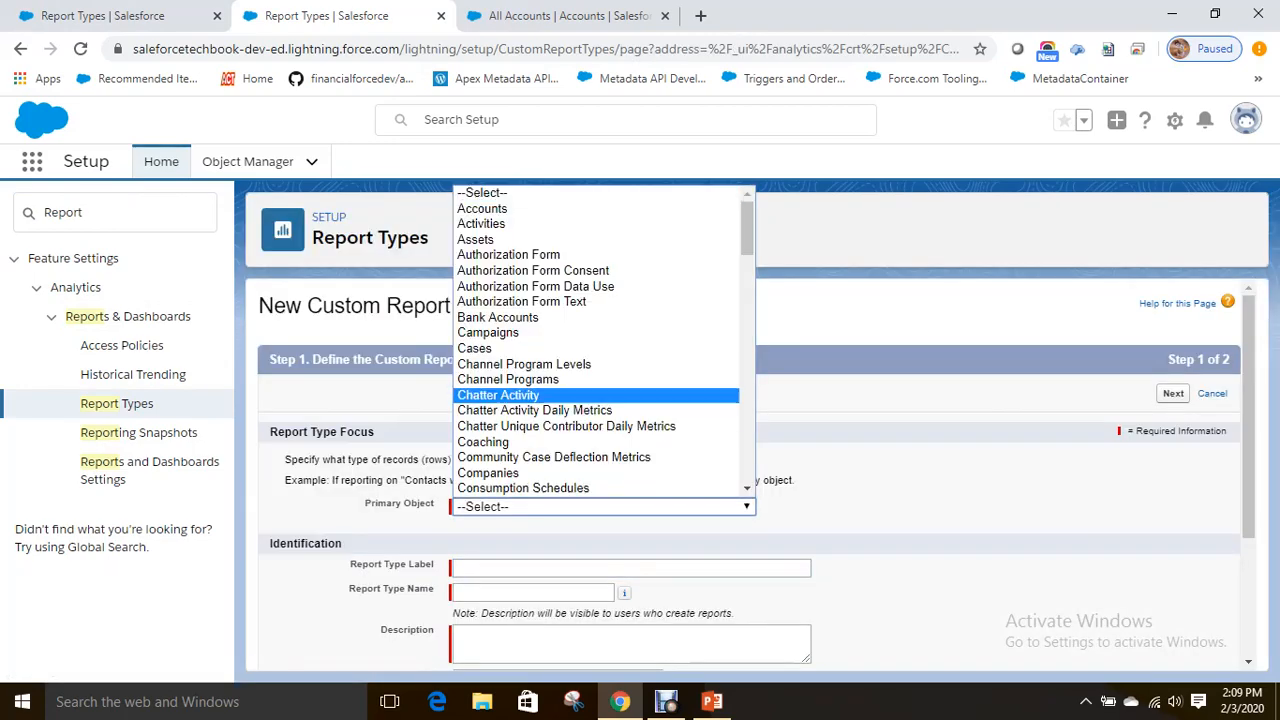
{"action": "left_click", "coordinate": [482, 208]}
{"action": "left_click", "coordinate": [560, 568]}
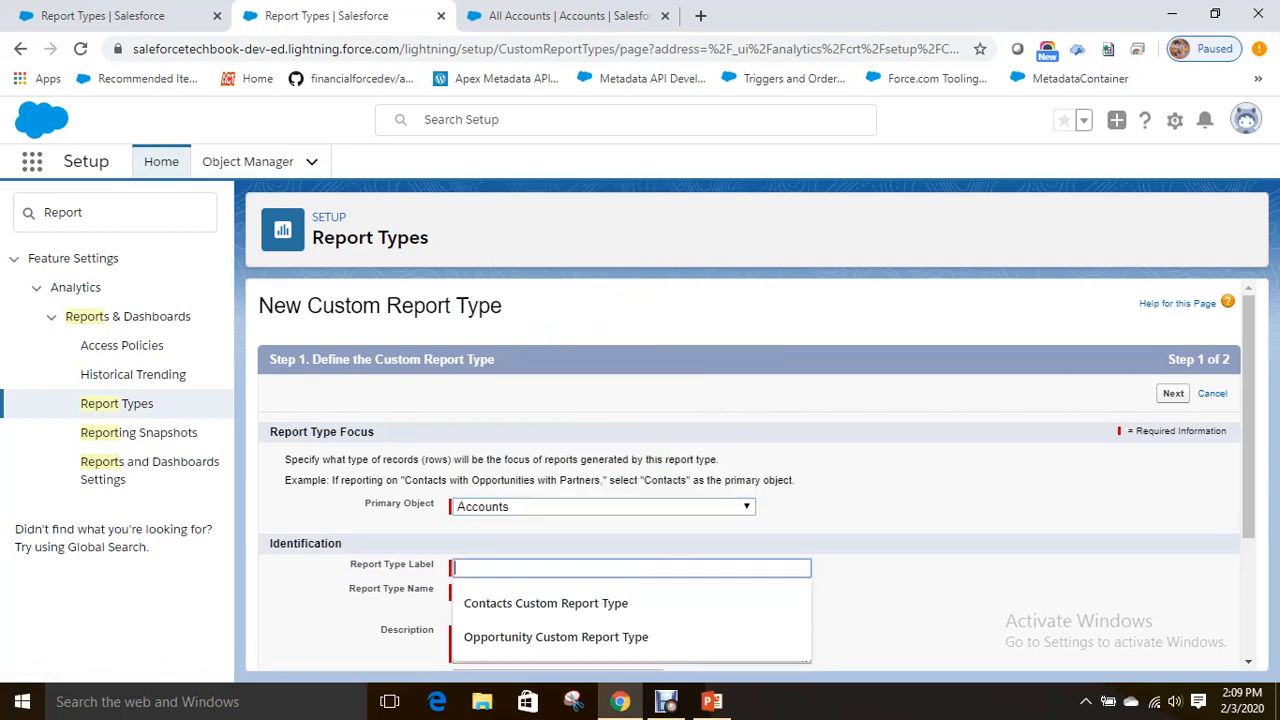
{"action": "type", "text": "Acco"}
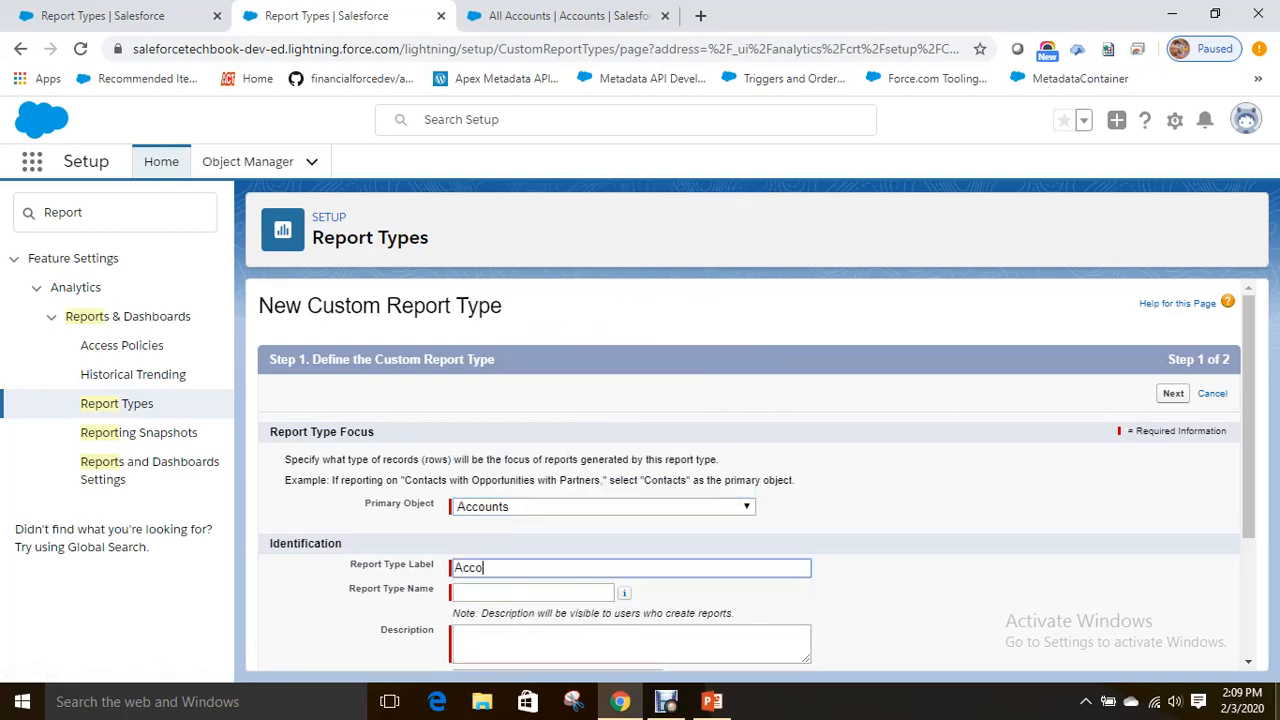
{"action": "type", "text": "unt Custom Report Type"}
{"action": "key", "text": "Tab"}
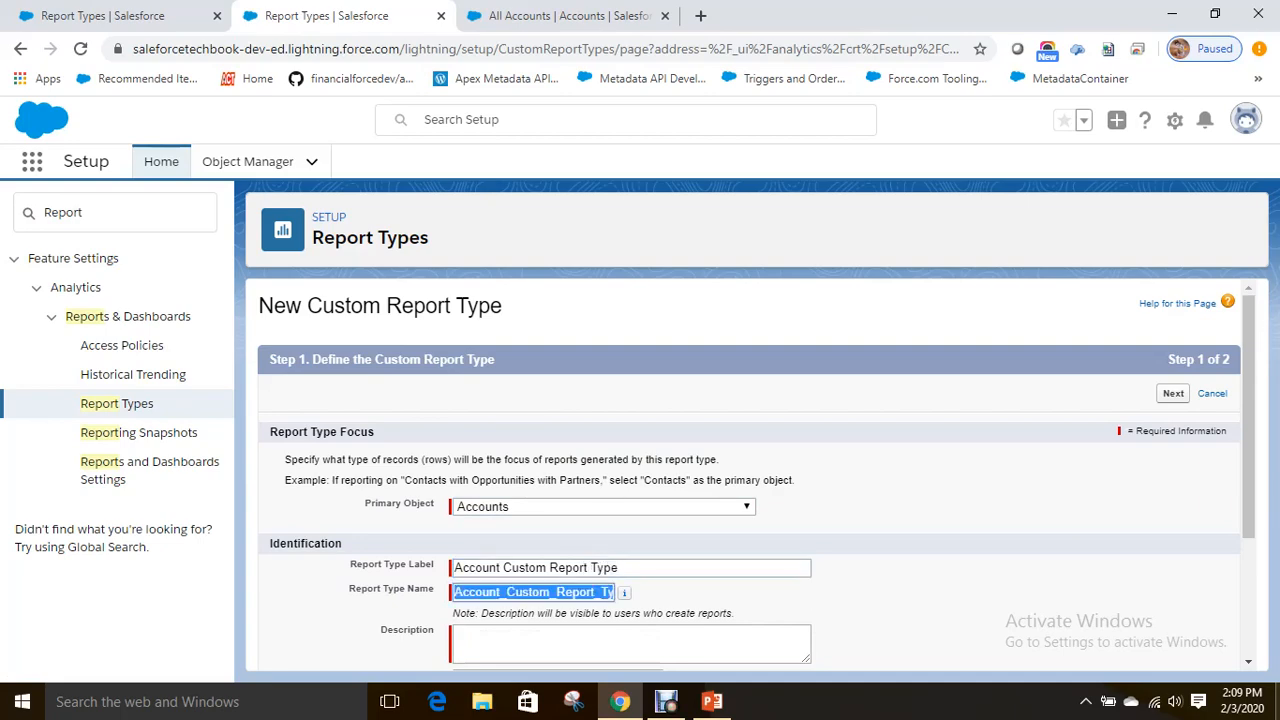
Enter the report type description "Useful Generating reports on Account data".
{"action": "scroll", "coordinate": [750, 470], "scroll_direction": "down", "scroll_amount": 2}
{"action": "key", "text": "Tab"}
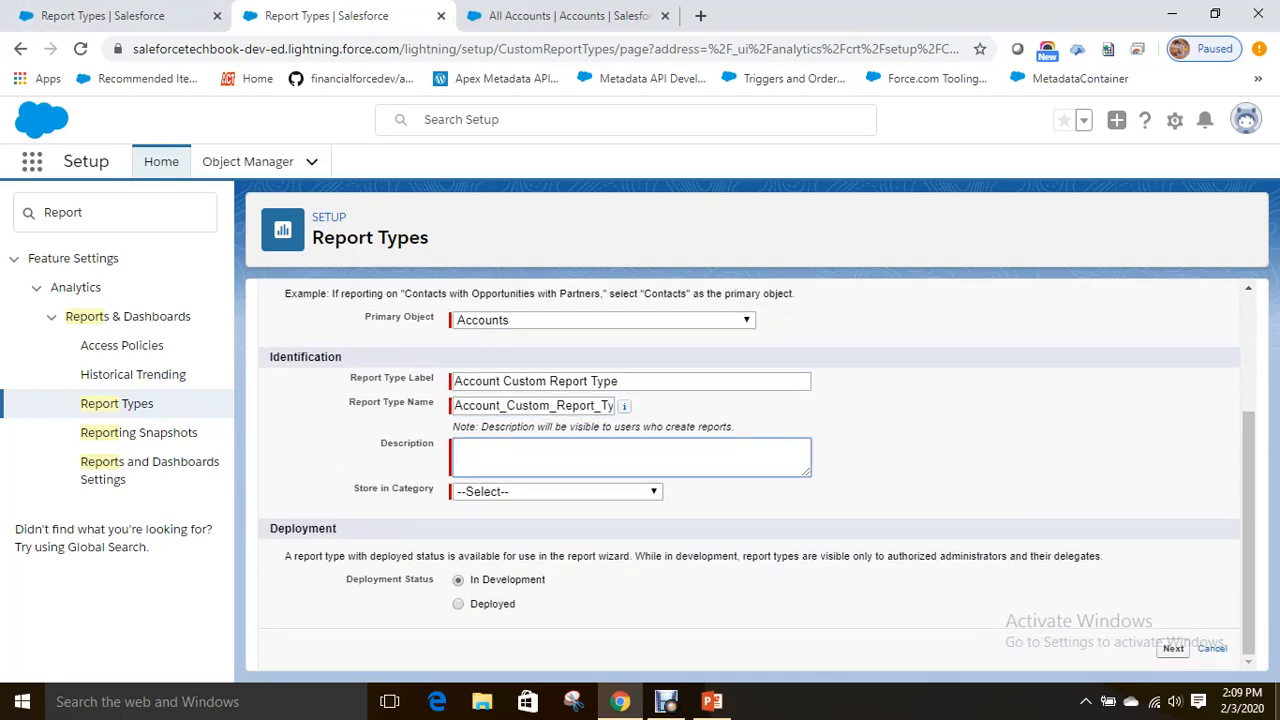
{"action": "type", "text": "Useful Generatin"}
{"action": "key", "text": "BackSpace"}
{"action": "key", "text": "BackSpace"}
{"action": "key", "text": "BackSpace"}
{"action": "type", "text": "Account data"}
Store the report type in Other Reports with Deployed status and save it with Accounts as the only object.
{"action": "left_click", "coordinate": [555, 491]}
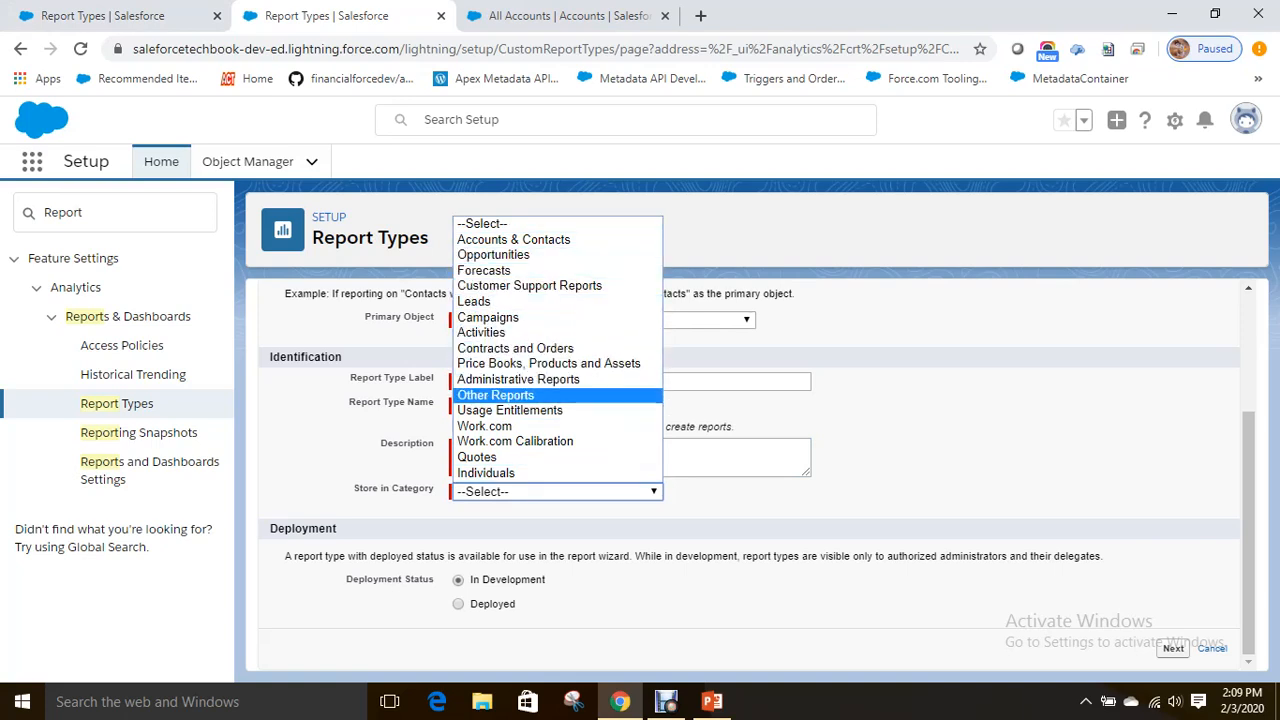
{"action": "left_click", "coordinate": [520, 395]}
{"action": "left_click", "coordinate": [458, 604]}
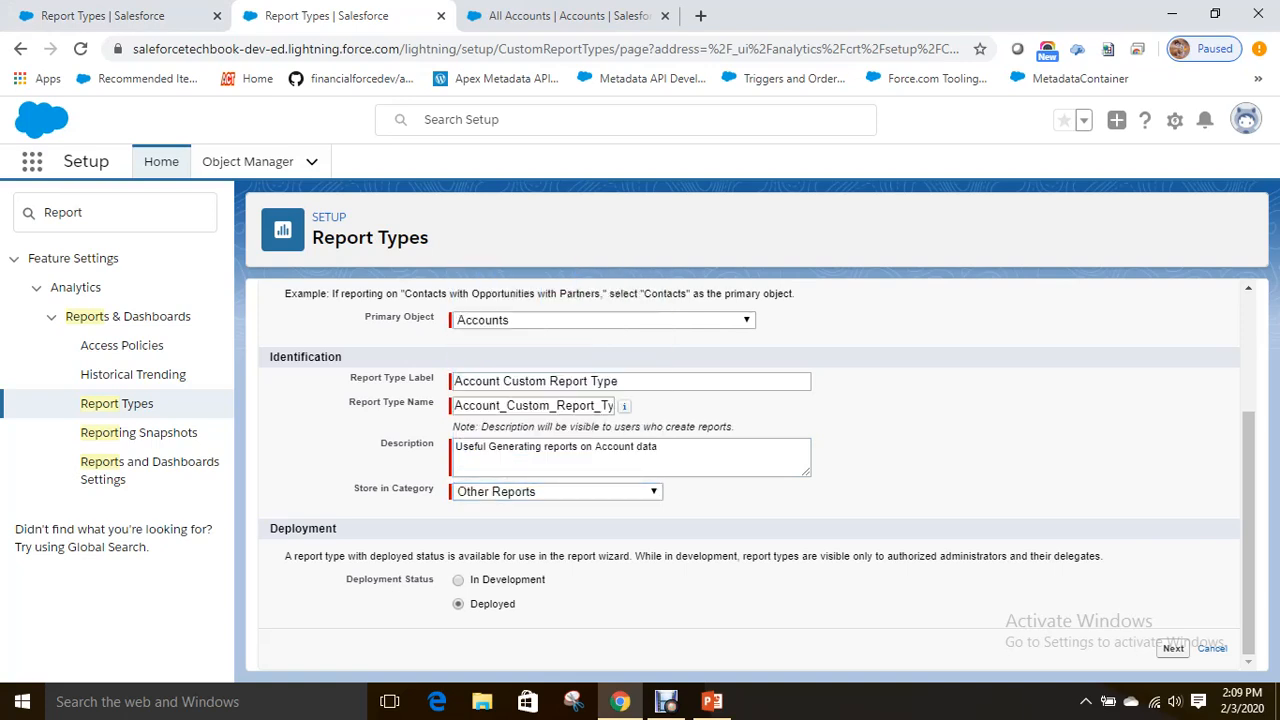
{"action": "left_click", "coordinate": [1173, 648]}
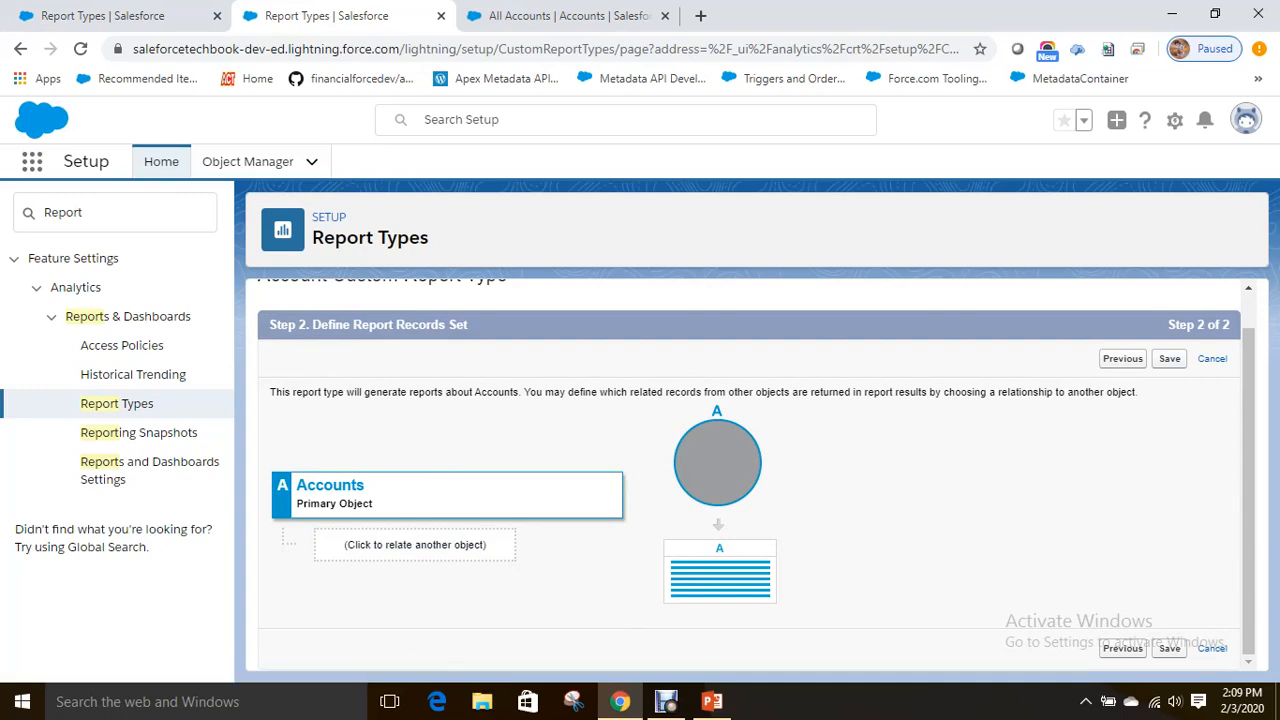
{"action": "left_click", "coordinate": [1169, 358]}
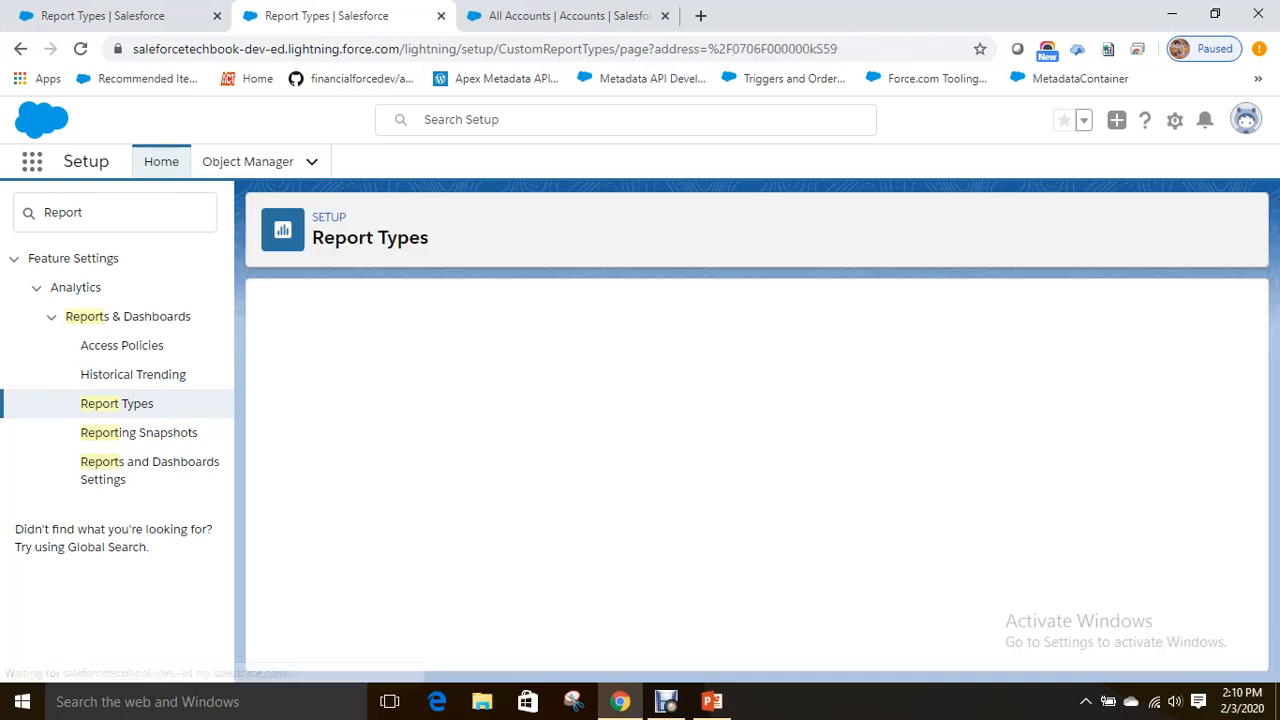
Edit the layout of the fields available for reports and remove the Employees and Number of Loc... fields.
{"action": "scroll", "coordinate": [750, 470], "scroll_direction": "down", "scroll_amount": 3}
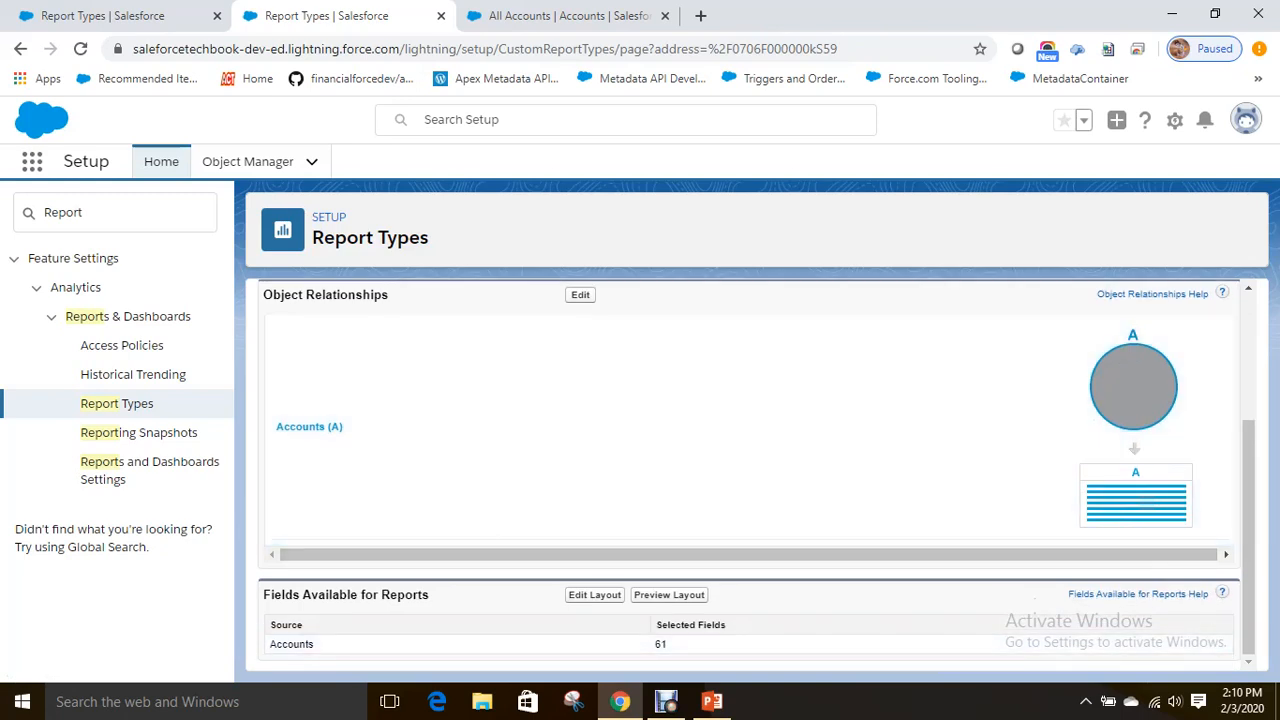
{"action": "left_click", "coordinate": [594, 594]}
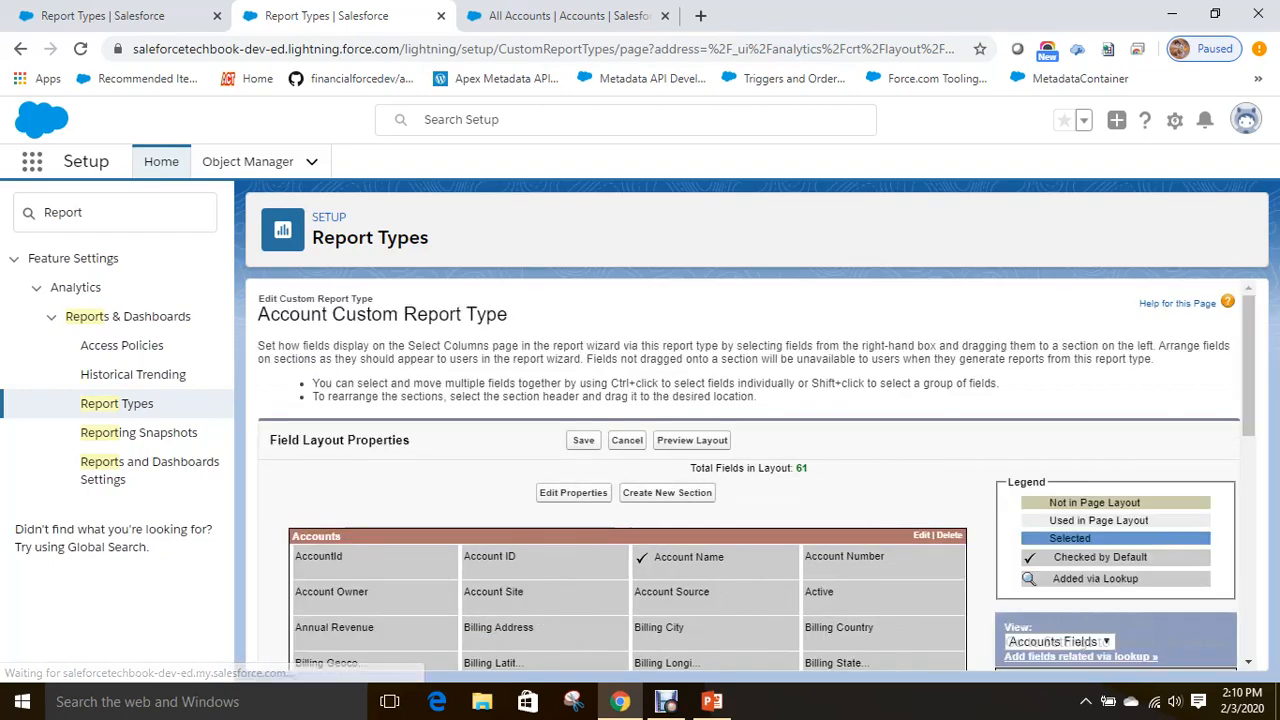
{"action": "scroll", "coordinate": [750, 470], "scroll_direction": "down", "scroll_amount": 3}
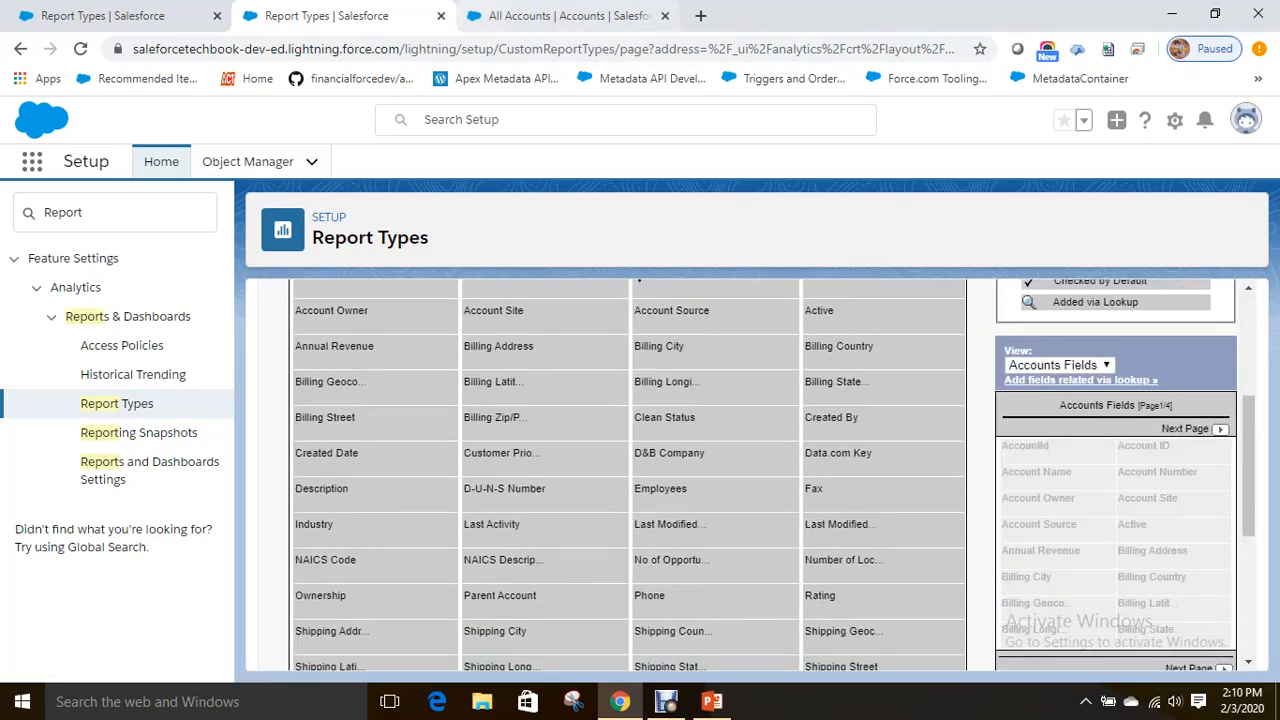
{"action": "left_click_drag", "start_coordinate": [669, 488], "coordinate": [1110, 520]}
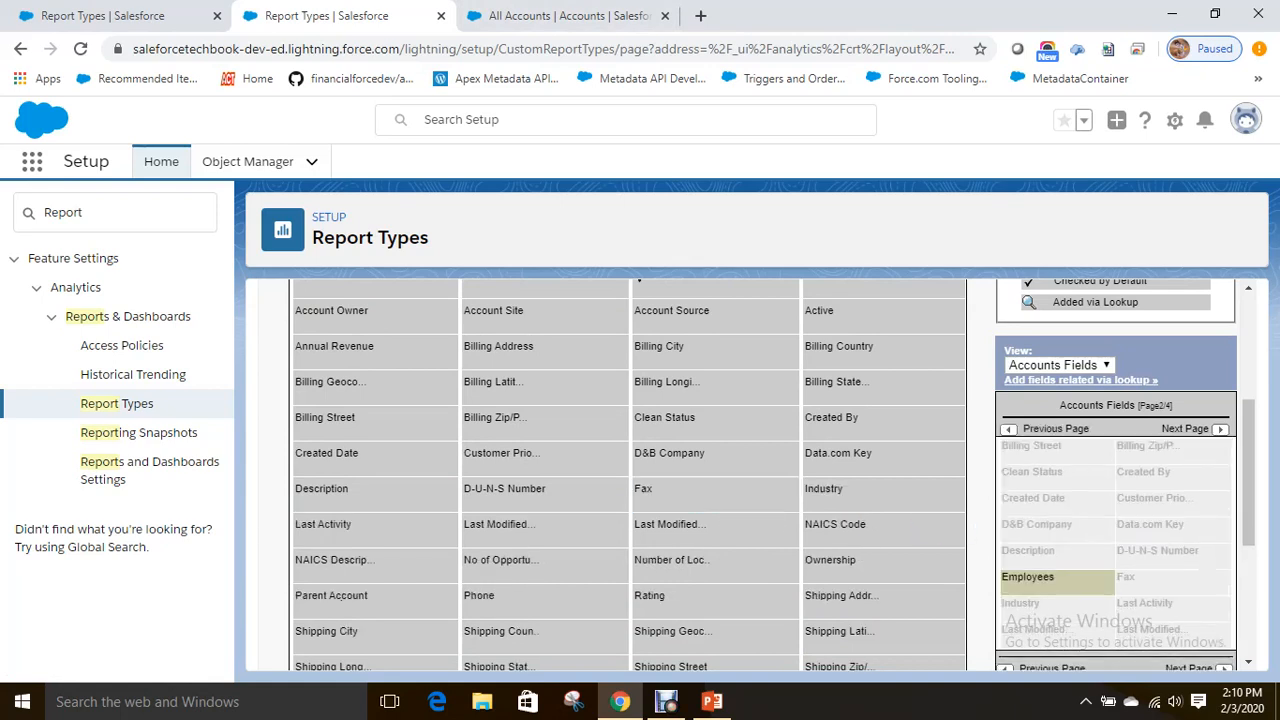
{"action": "left_click_drag", "start_coordinate": [660, 559], "coordinate": [1150, 520]}
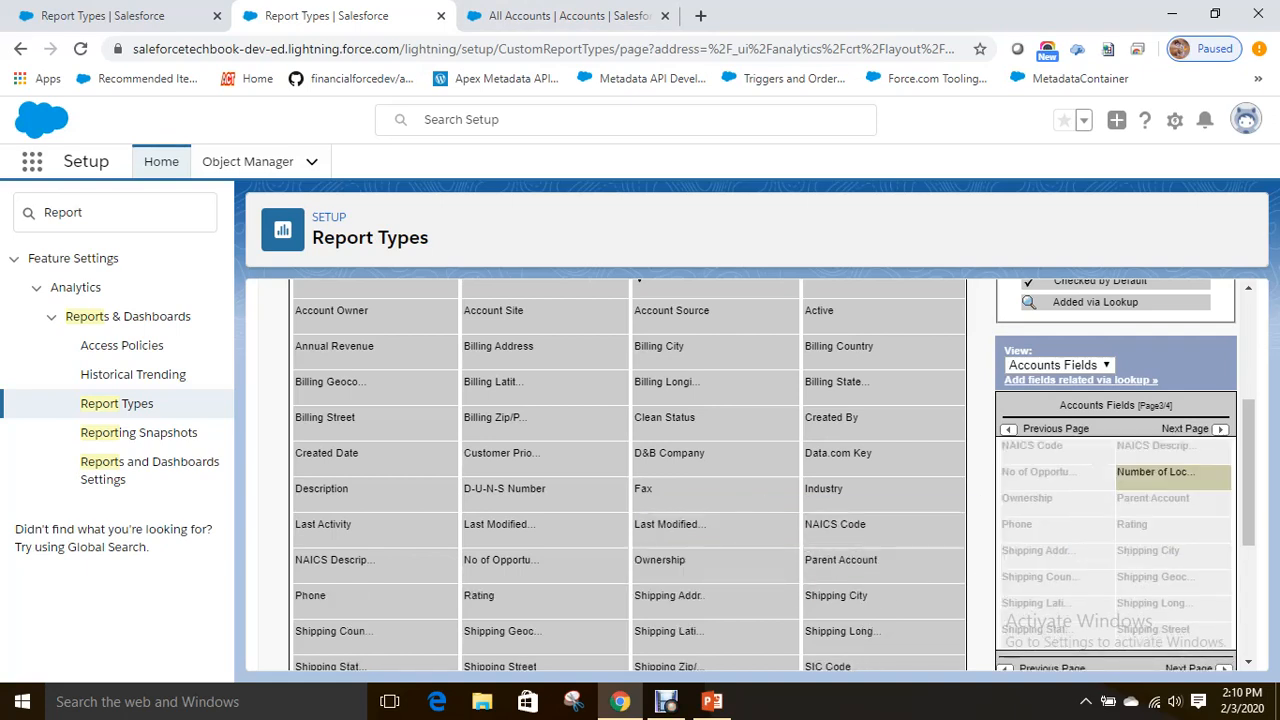
Try to remove the Phone field from the Accounts section of the field layout.
{"action": "scroll", "coordinate": [628, 475], "scroll_direction": "down", "scroll_amount": 1}
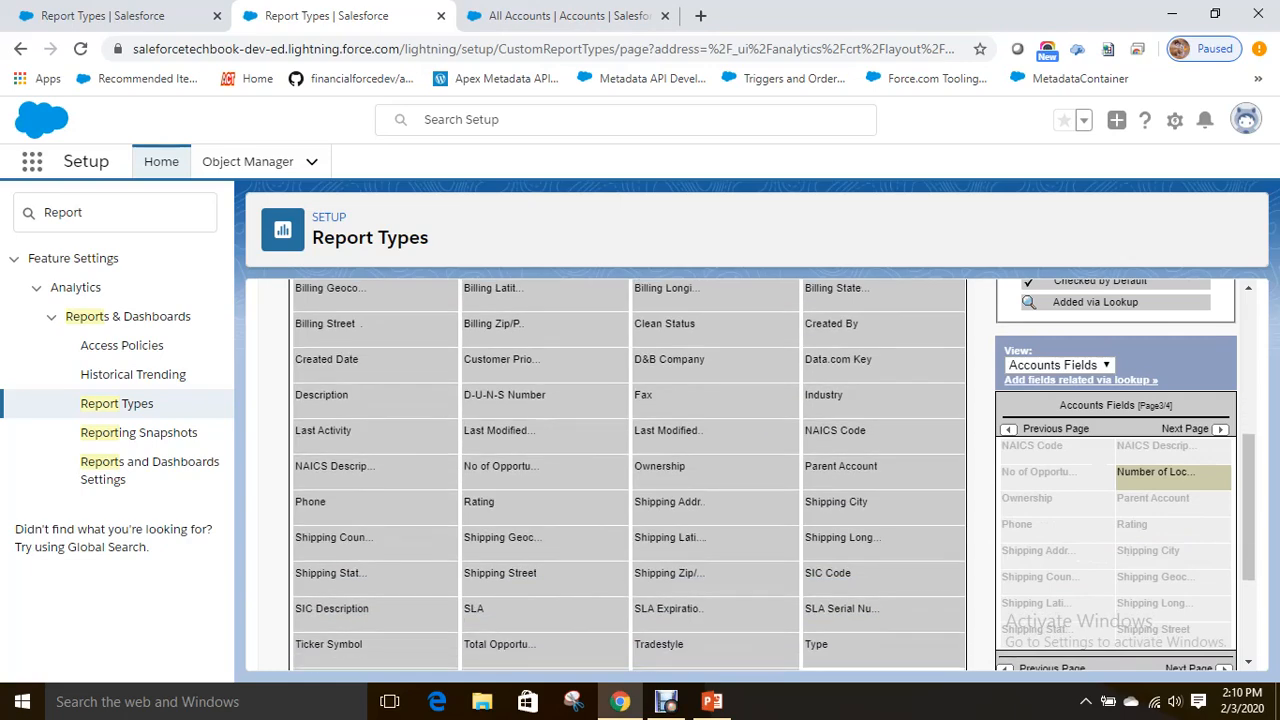
{"action": "left_click_drag", "start_coordinate": [311, 503], "coordinate": [1178, 499]}
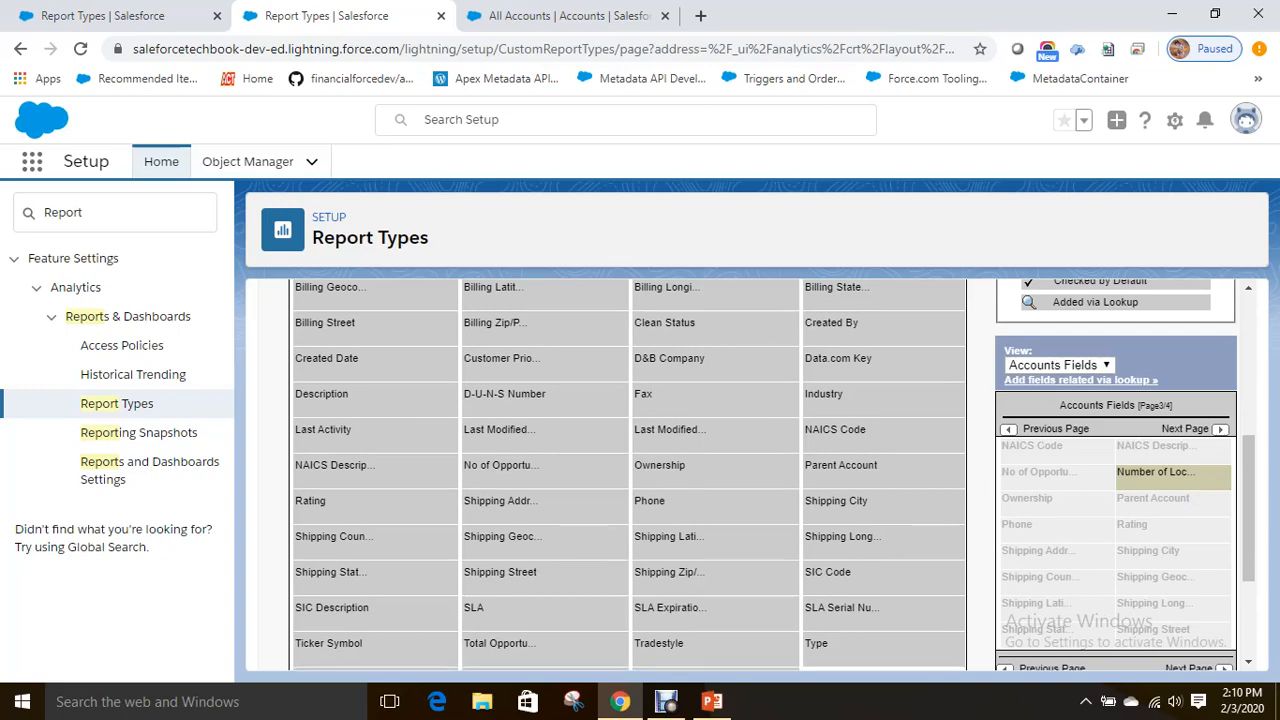
{"action": "scroll", "coordinate": [628, 475], "scroll_direction": "down", "scroll_amount": 2}
{"action": "scroll", "coordinate": [628, 475], "scroll_direction": "up", "scroll_amount": 2}
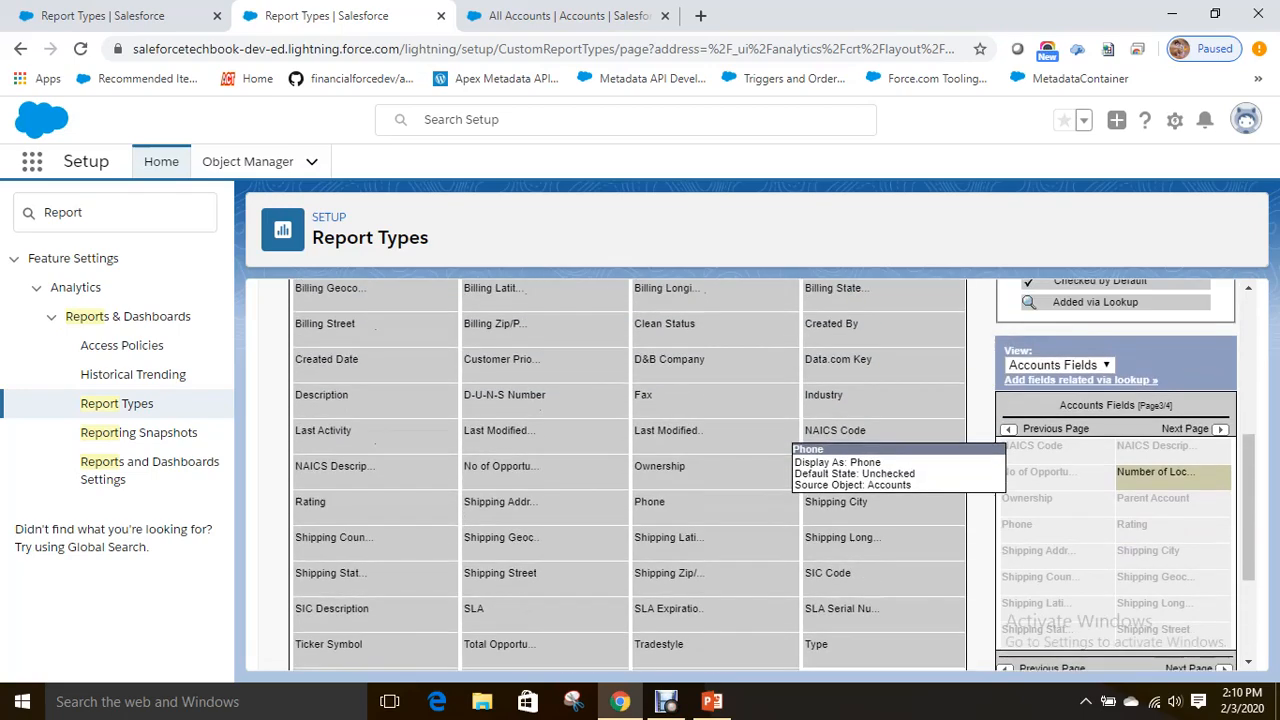
{"action": "scroll", "coordinate": [628, 475], "scroll_direction": "up", "scroll_amount": 3}
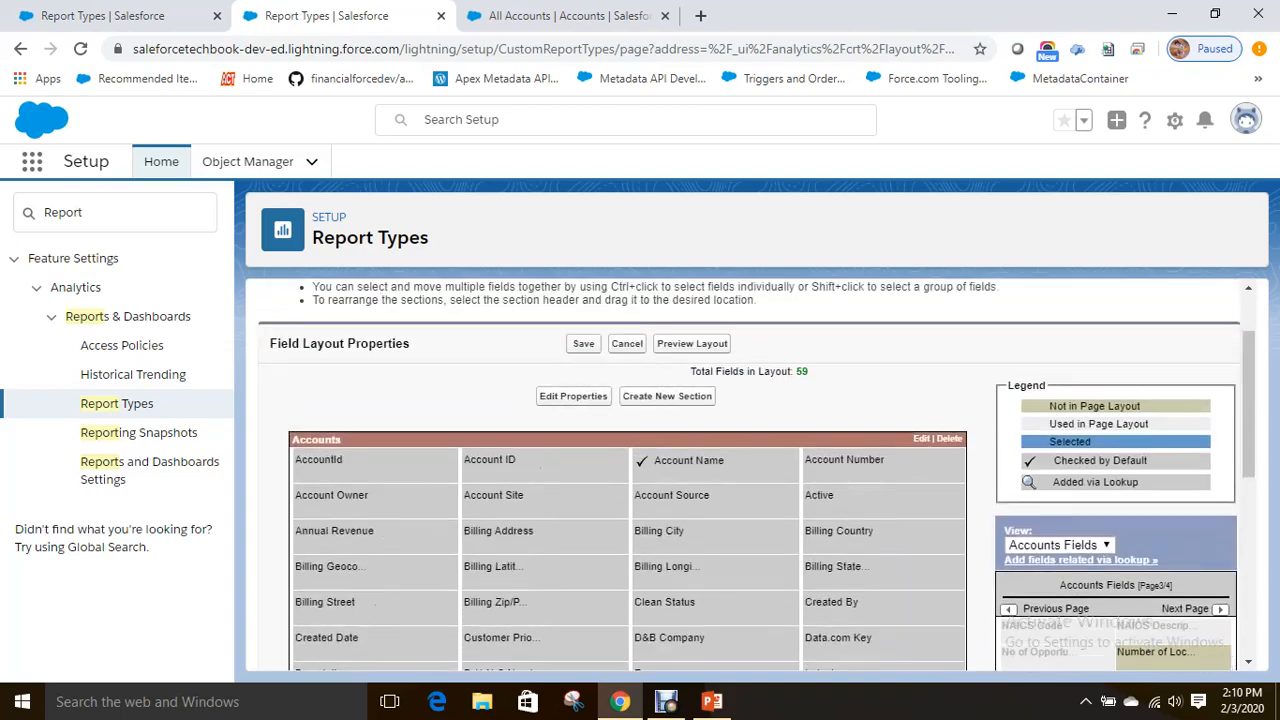
Remove the Account Site field from the Accounts section of the field layout.
{"action": "scroll", "coordinate": [628, 475], "scroll_direction": "down", "scroll_amount": 2}
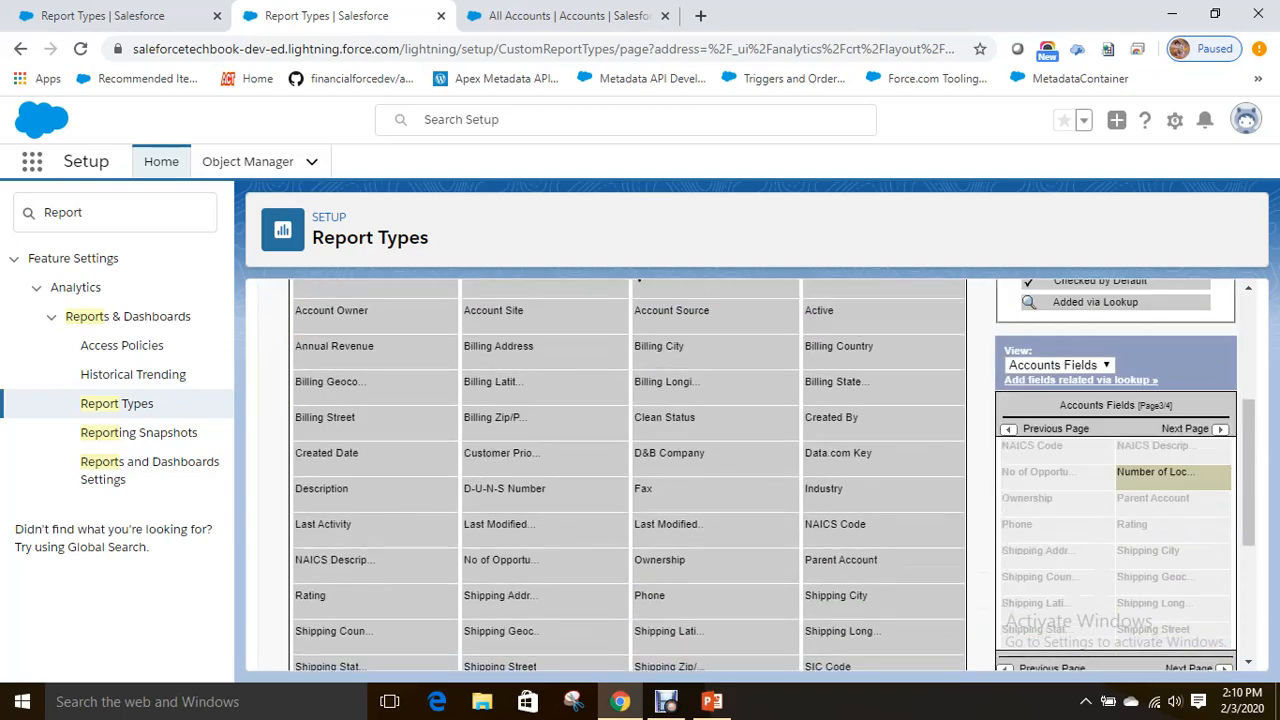
{"action": "scroll", "coordinate": [628, 475], "scroll_direction": "up", "scroll_amount": 1}
{"action": "left_click_drag", "start_coordinate": [493, 408], "coordinate": [1051, 571]}
{"action": "scroll", "coordinate": [628, 475], "scroll_direction": "up", "scroll_amount": 3}
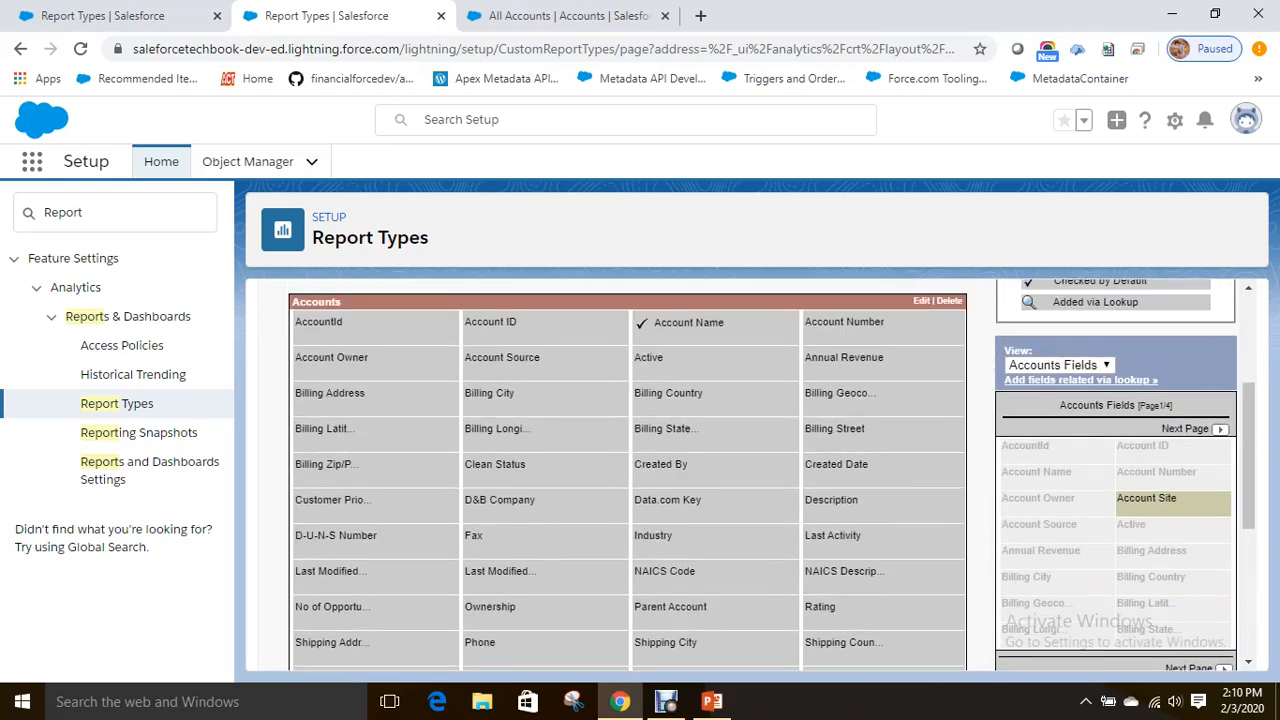
Look through all pages of available Accounts fields to check which ones are not in the layout.
{"action": "scroll", "coordinate": [628, 470], "scroll_direction": "down", "scroll_amount": 3}
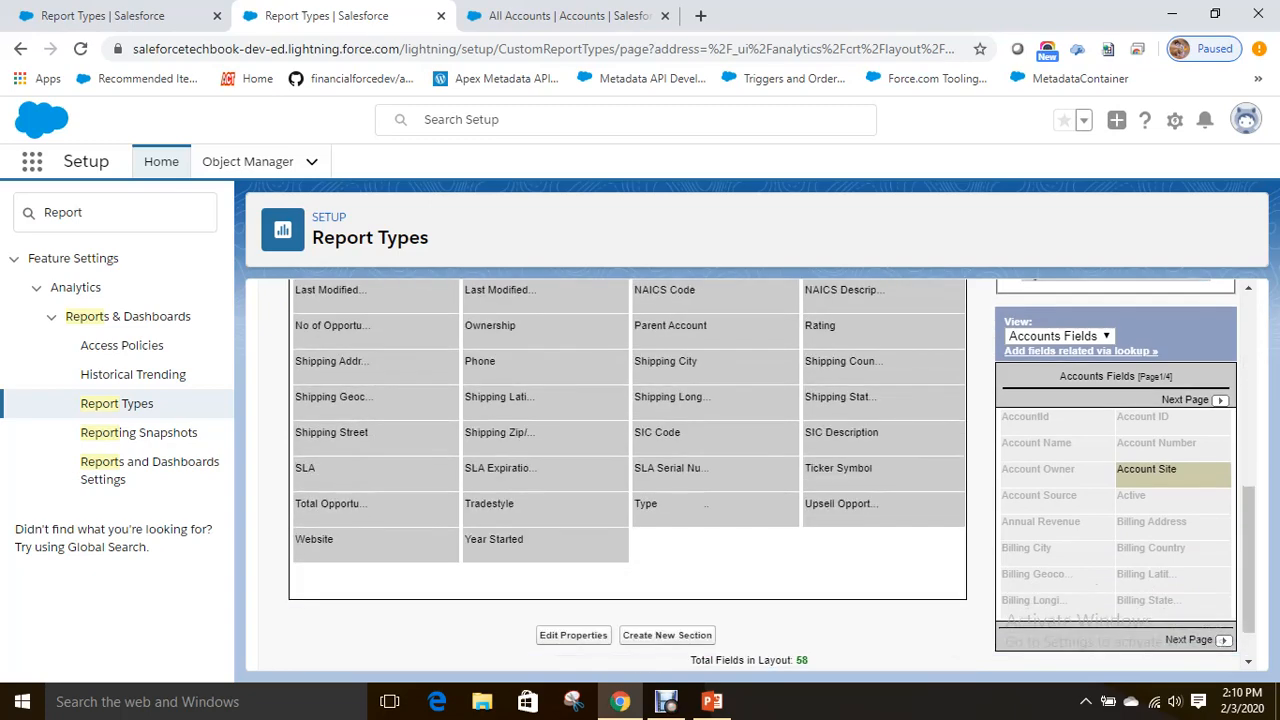
{"action": "left_click", "coordinate": [1196, 400]}
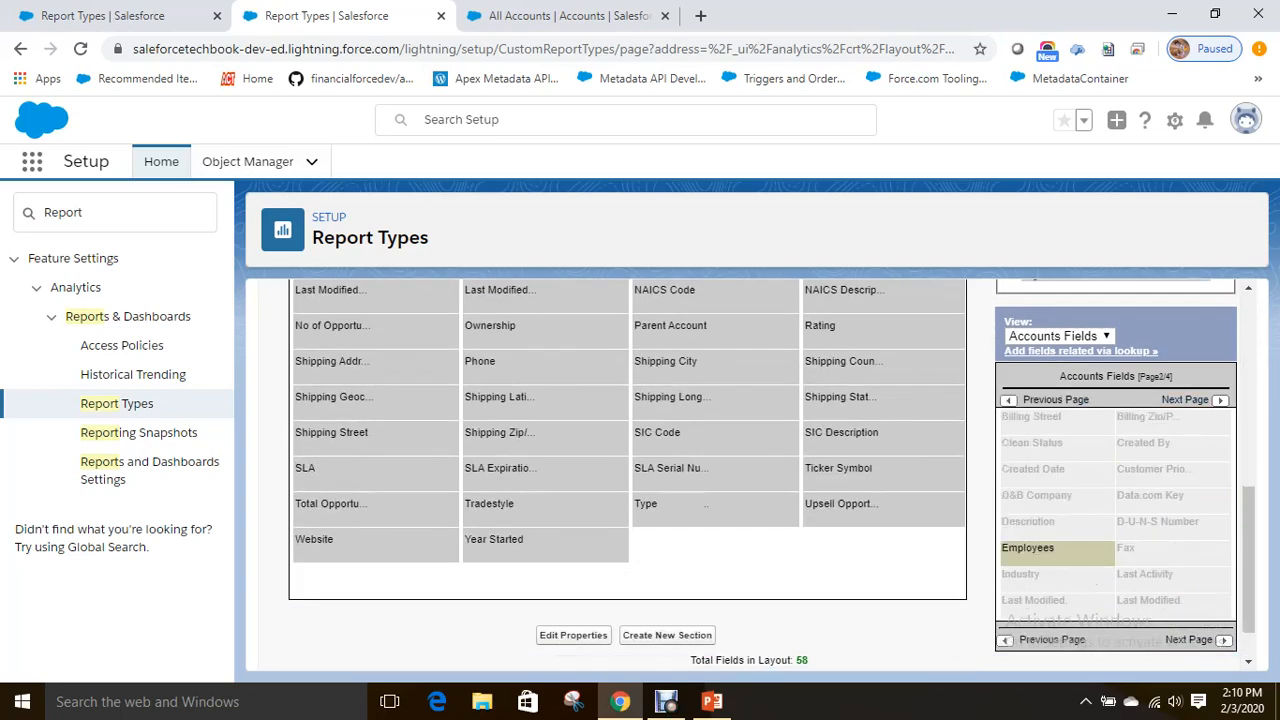
{"action": "left_click", "coordinate": [1190, 400]}
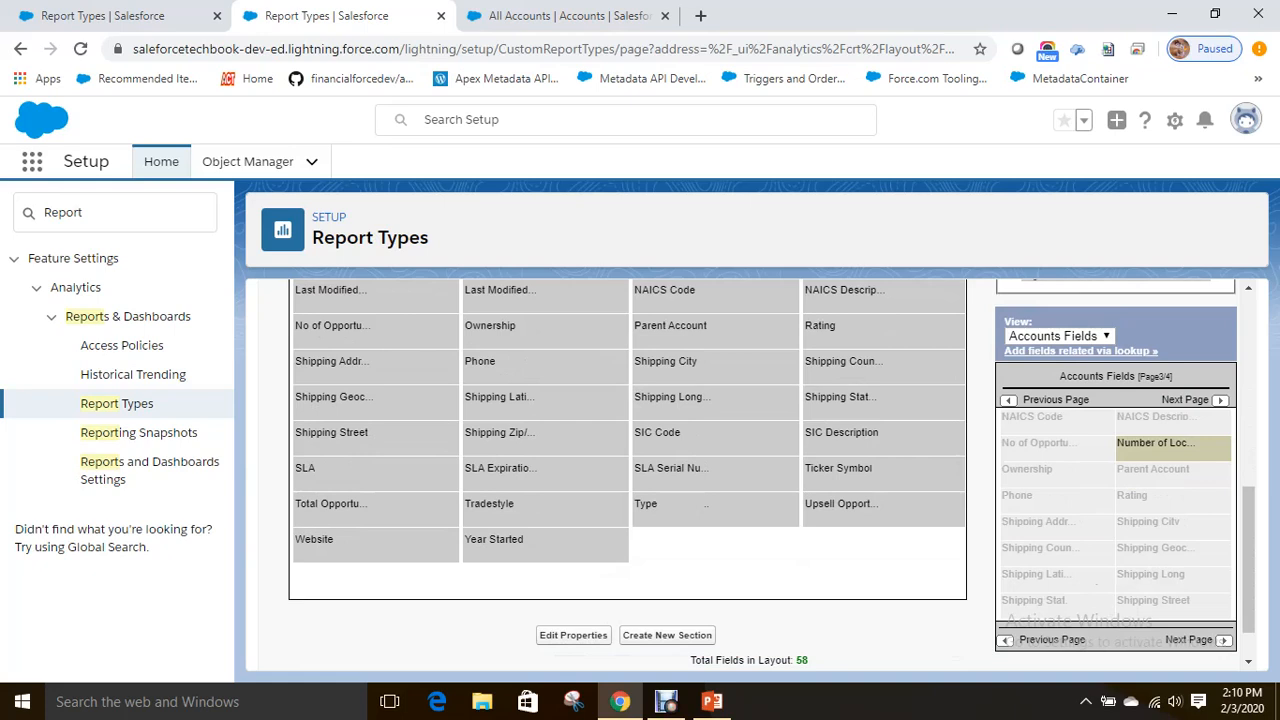
{"action": "left_click", "coordinate": [1190, 400]}
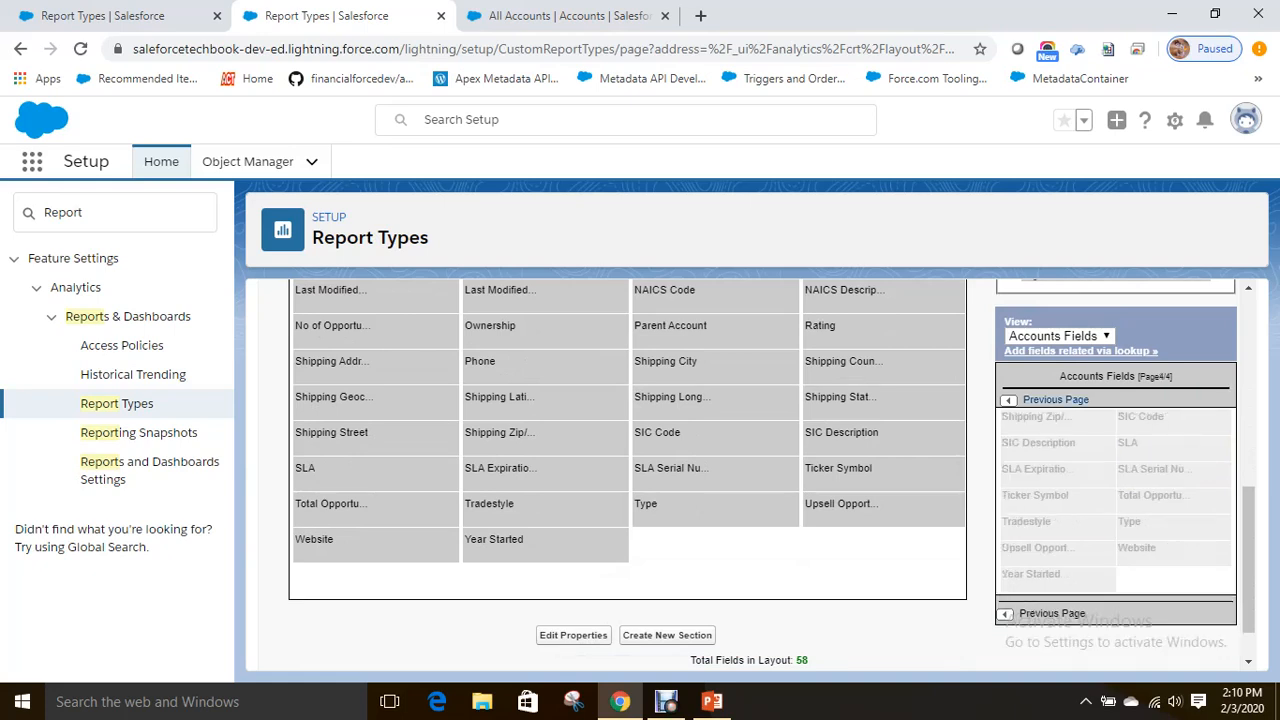
{"action": "left_click", "coordinate": [1055, 399]}
{"action": "left_click", "coordinate": [1055, 399]}
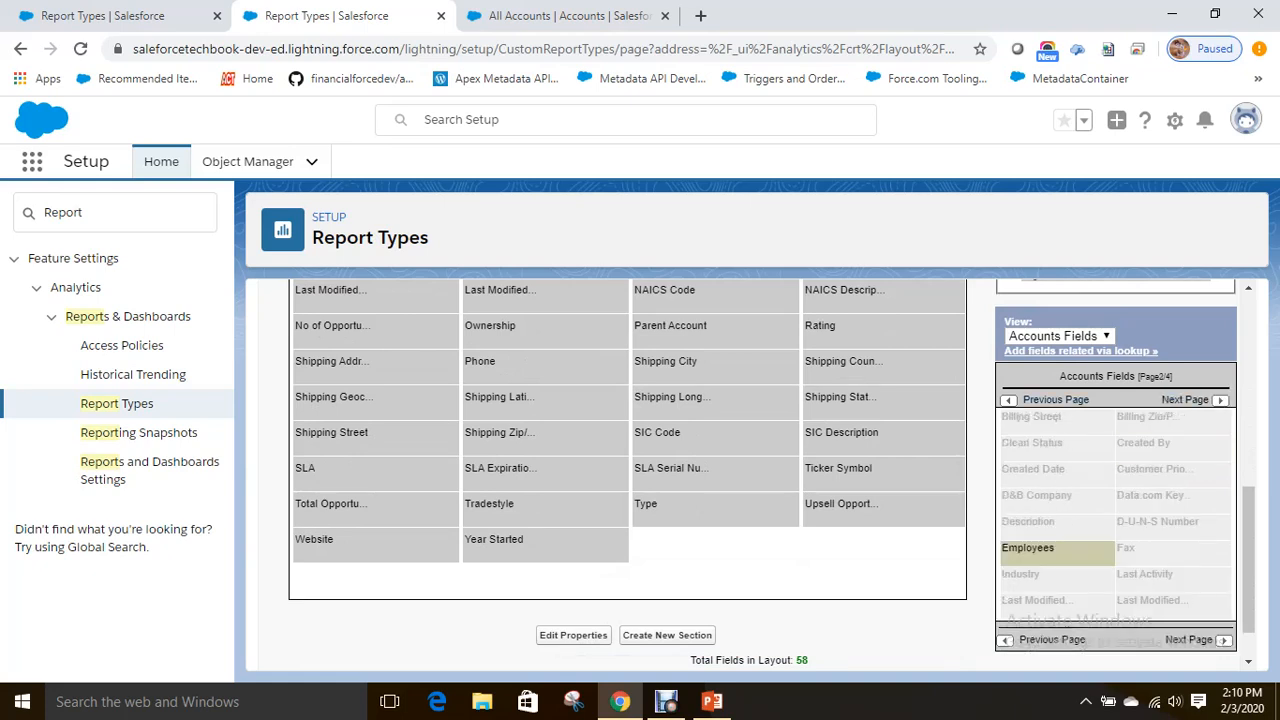
{"action": "left_click", "coordinate": [1055, 399]}
{"action": "scroll", "coordinate": [750, 470], "scroll_direction": "up", "scroll_amount": 7}
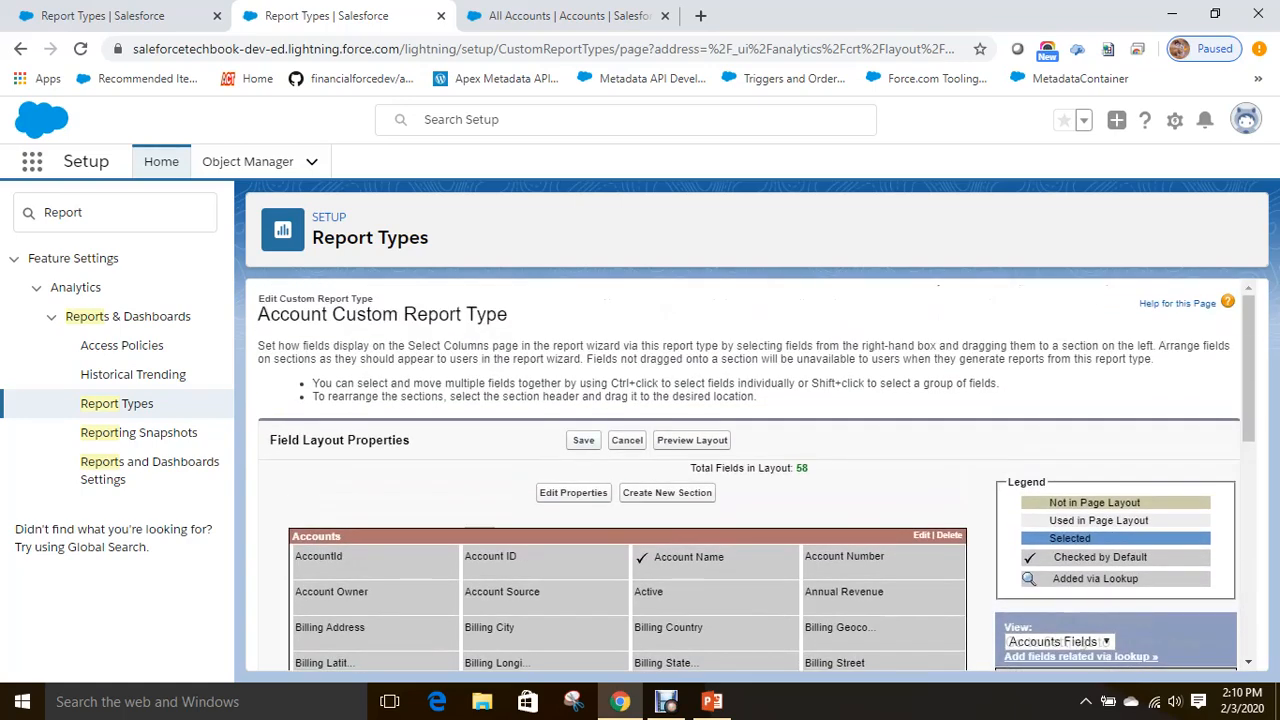
Set the Account Name field to display as Company Name and save the field layout.
{"action": "scroll", "coordinate": [620, 520], "scroll_direction": "down", "scroll_amount": 1}
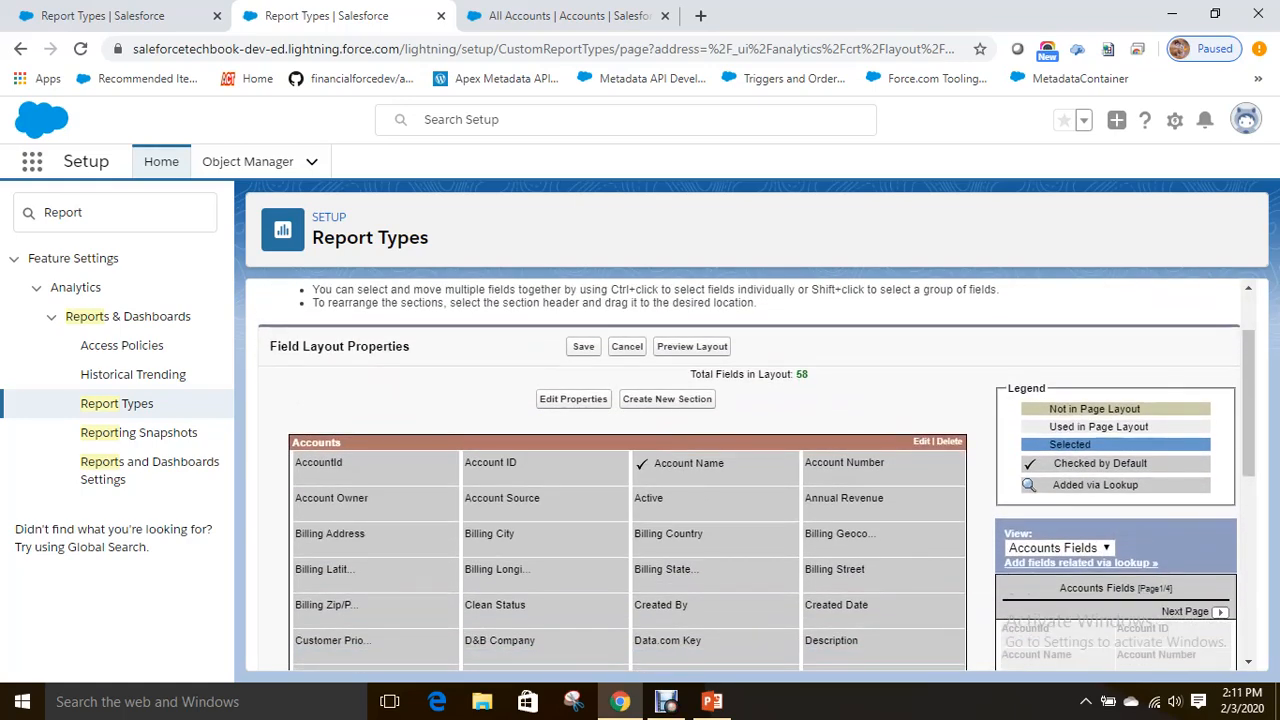
{"action": "double_click", "coordinate": [700, 464]}
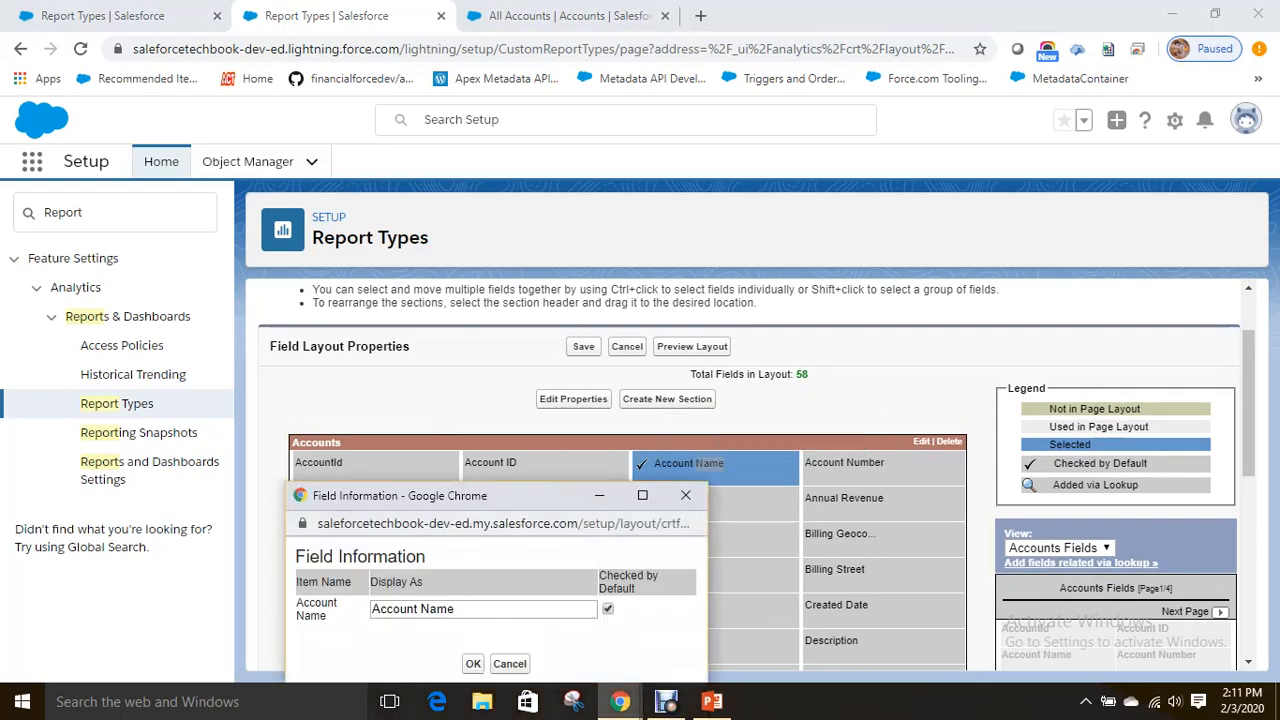
{"action": "left_click", "coordinate": [648, 461]}
{"action": "left_click_drag", "start_coordinate": [648, 462], "coordinate": [653, 435]}
{"action": "left_click", "coordinate": [646, 462]}
{"action": "double_click", "coordinate": [646, 462]}
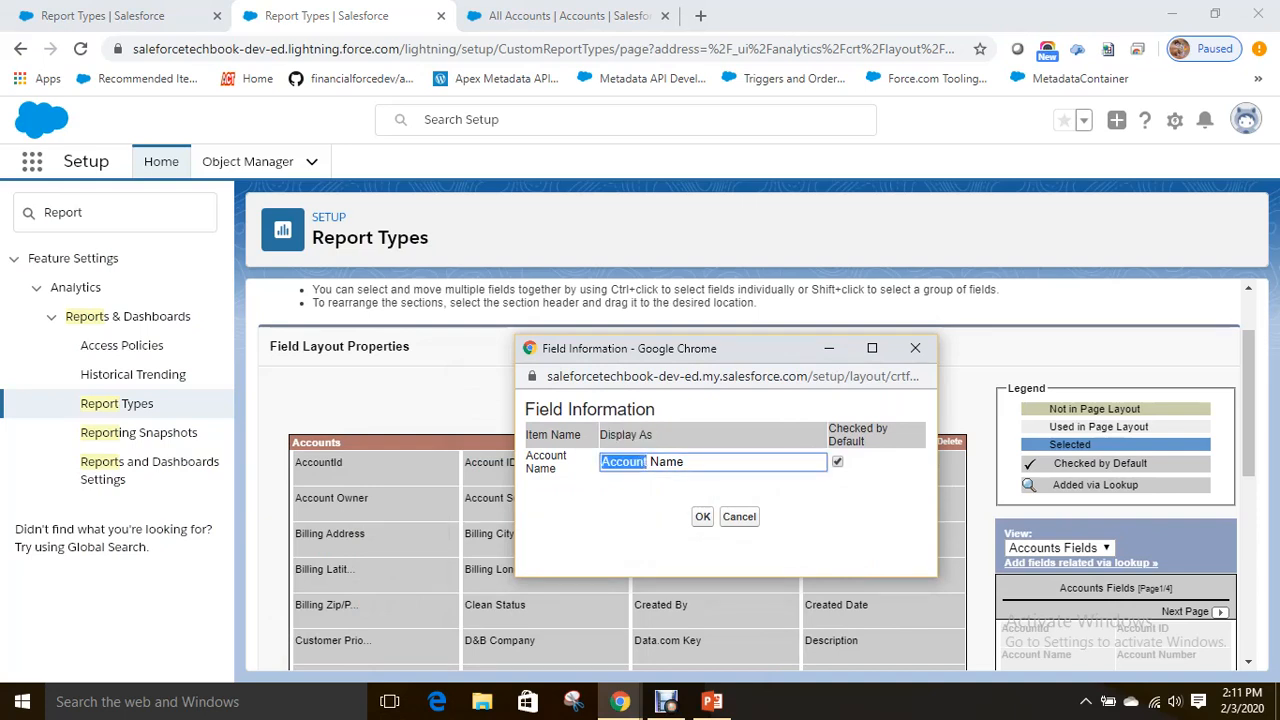
{"action": "type", "text": "Company"}
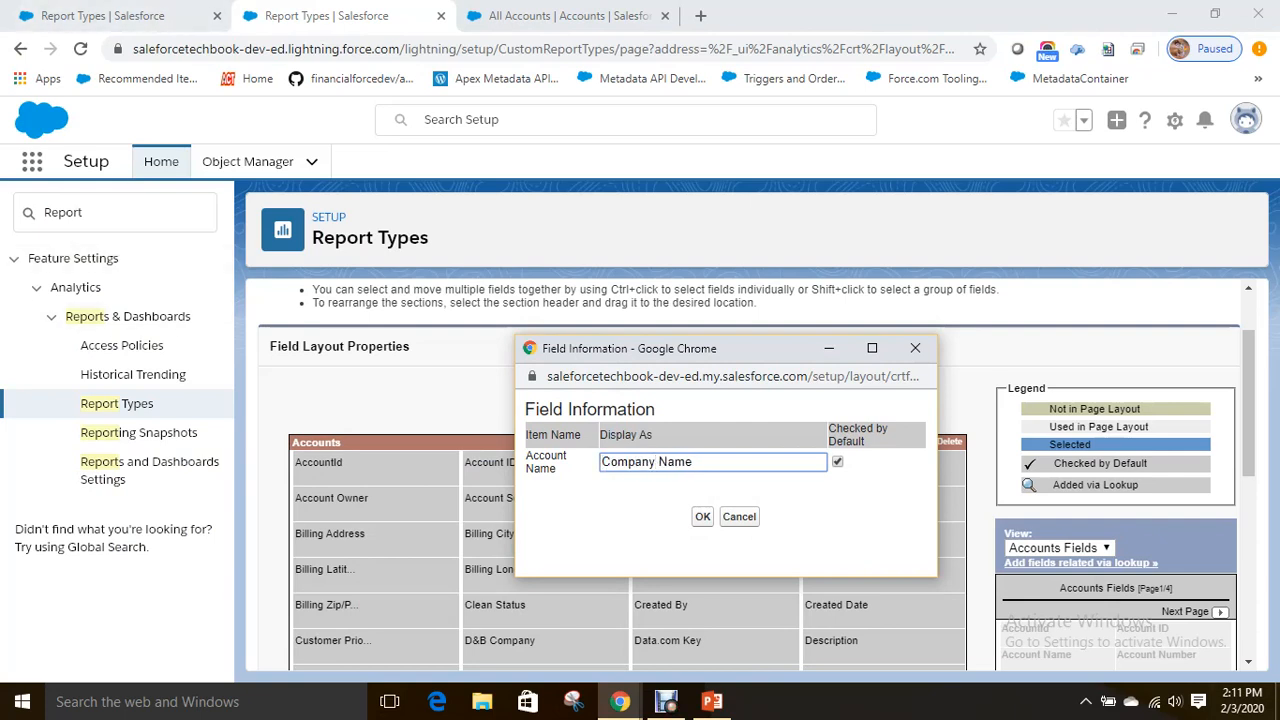
{"action": "key", "text": "Return"}
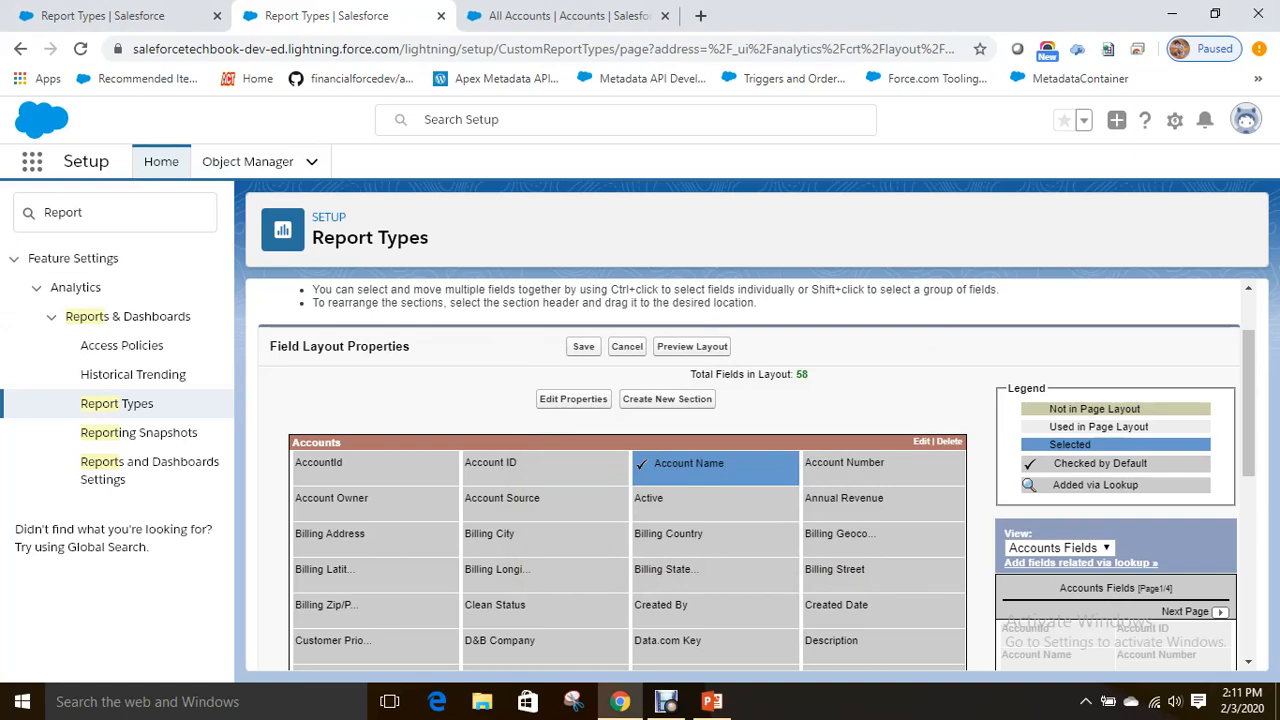
{"action": "left_click", "coordinate": [583, 347]}
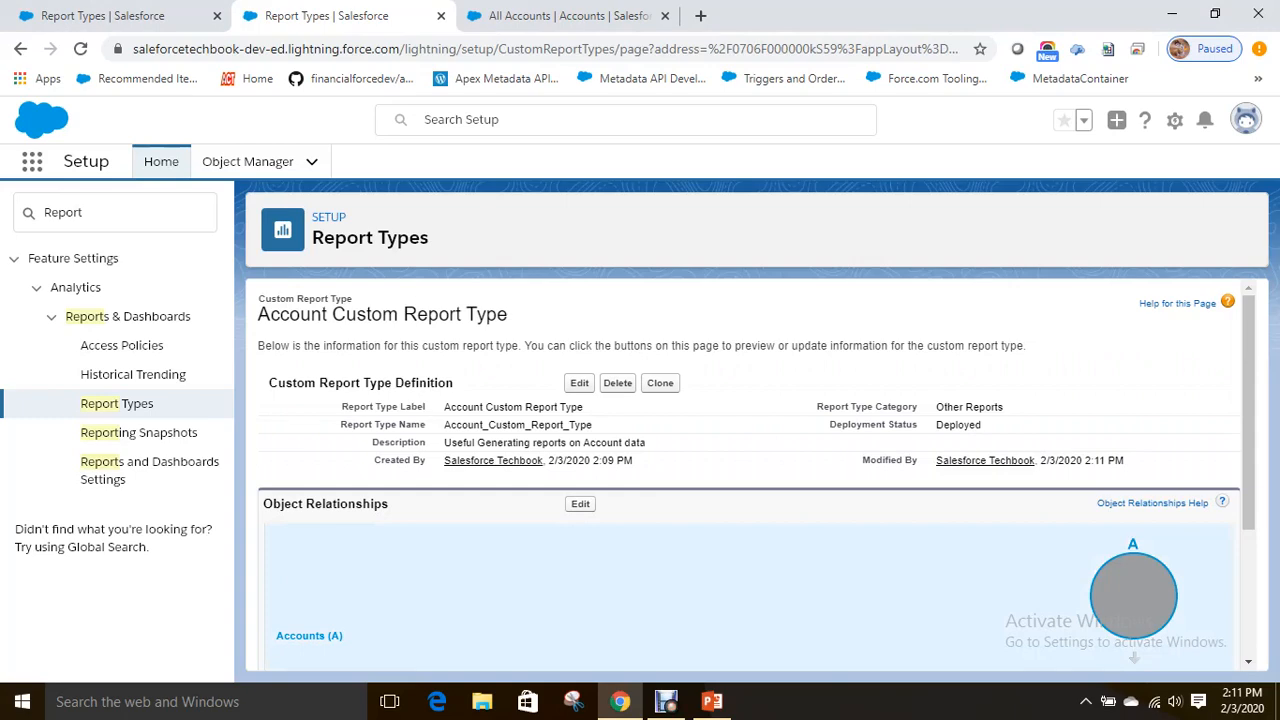
In My Demo Application, start a new report using the Account Custom Report Type from the Other Reports category.
{"action": "key", "text": "ctrl+Tab"}
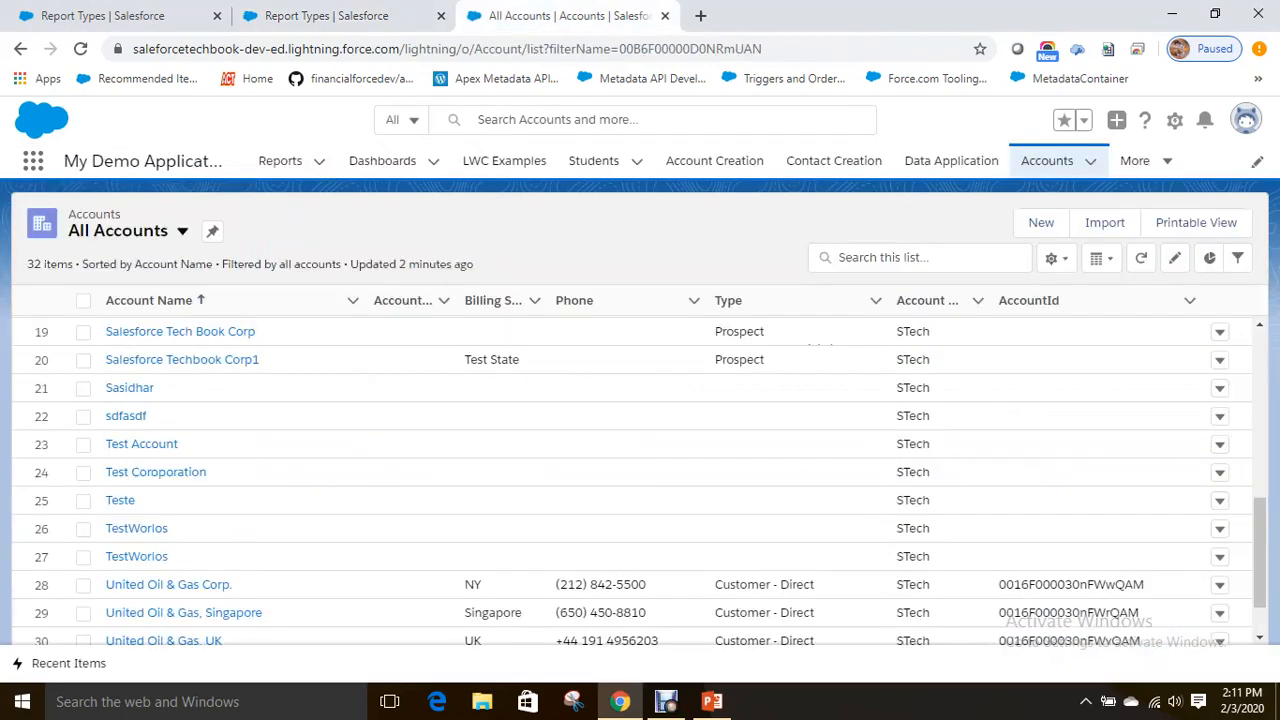
{"action": "left_click", "coordinate": [280, 161]}
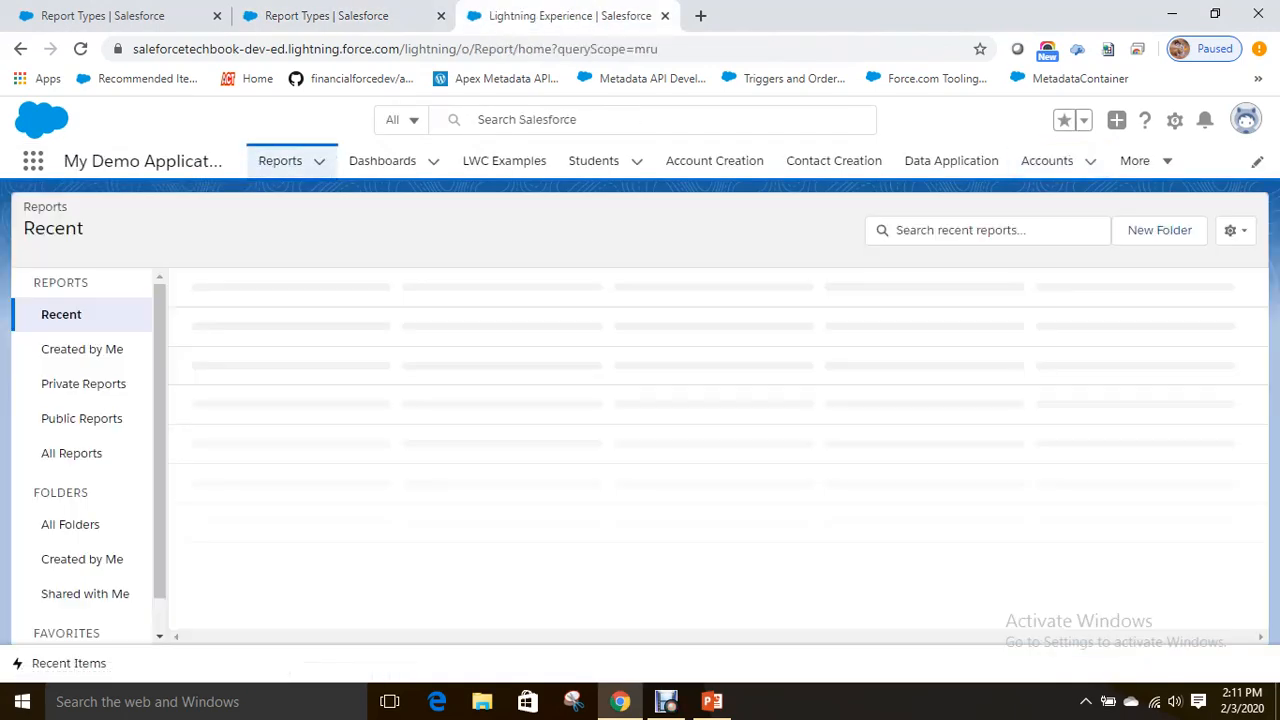
{"action": "left_click", "coordinate": [854, 230]}
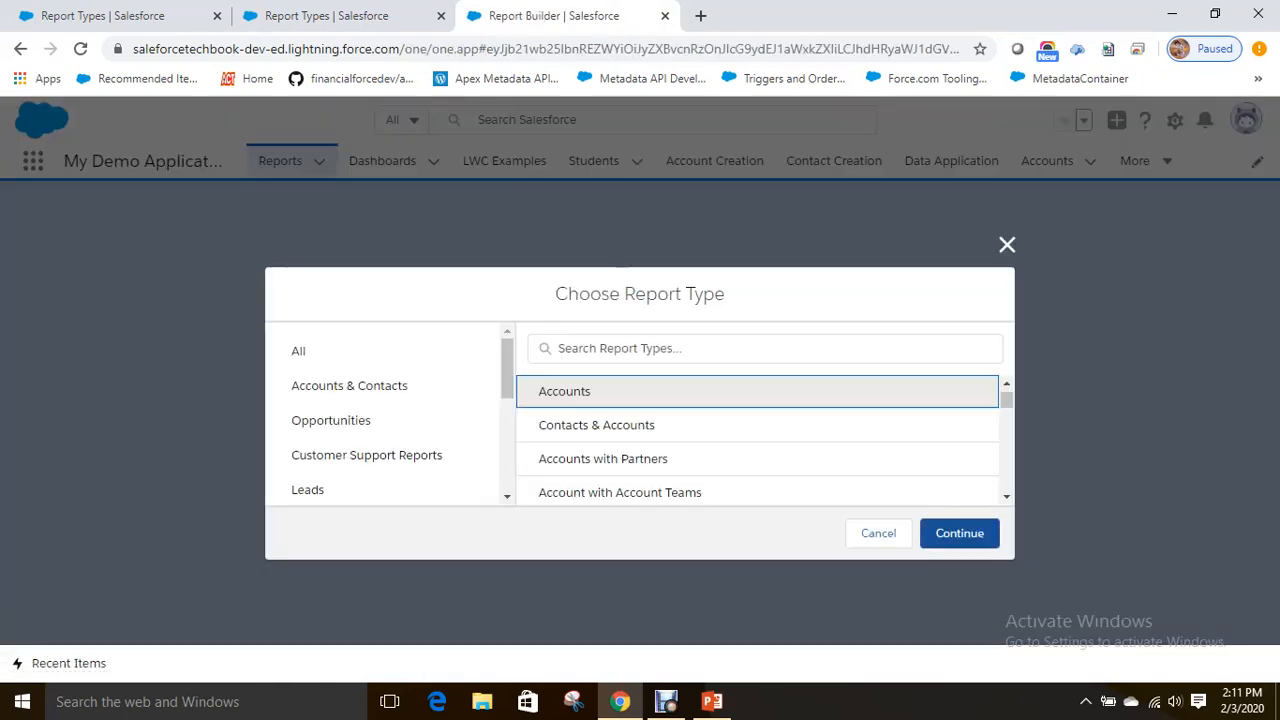
{"action": "scroll", "coordinate": [380, 408], "scroll_direction": "down", "scroll_amount": 2}
{"action": "scroll", "coordinate": [380, 411], "scroll_direction": "down", "scroll_amount": 1}
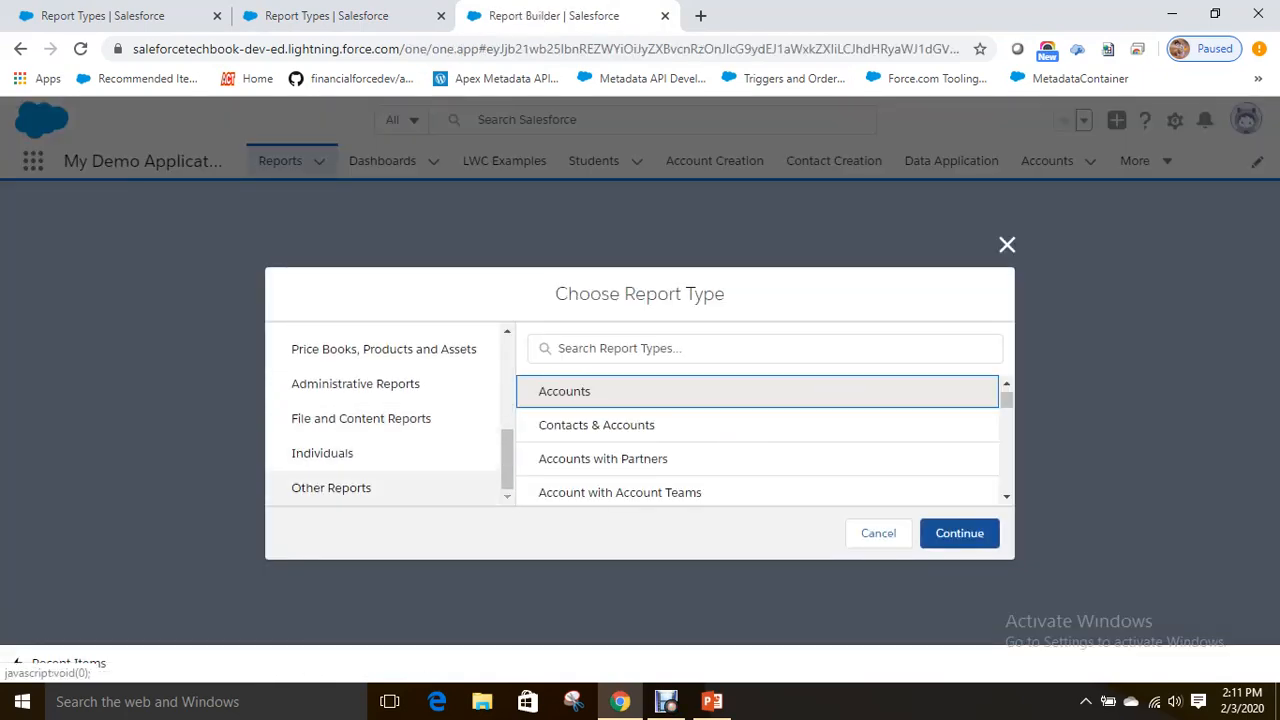
{"action": "left_click", "coordinate": [331, 488]}
{"action": "left_click", "coordinate": [640, 349]}
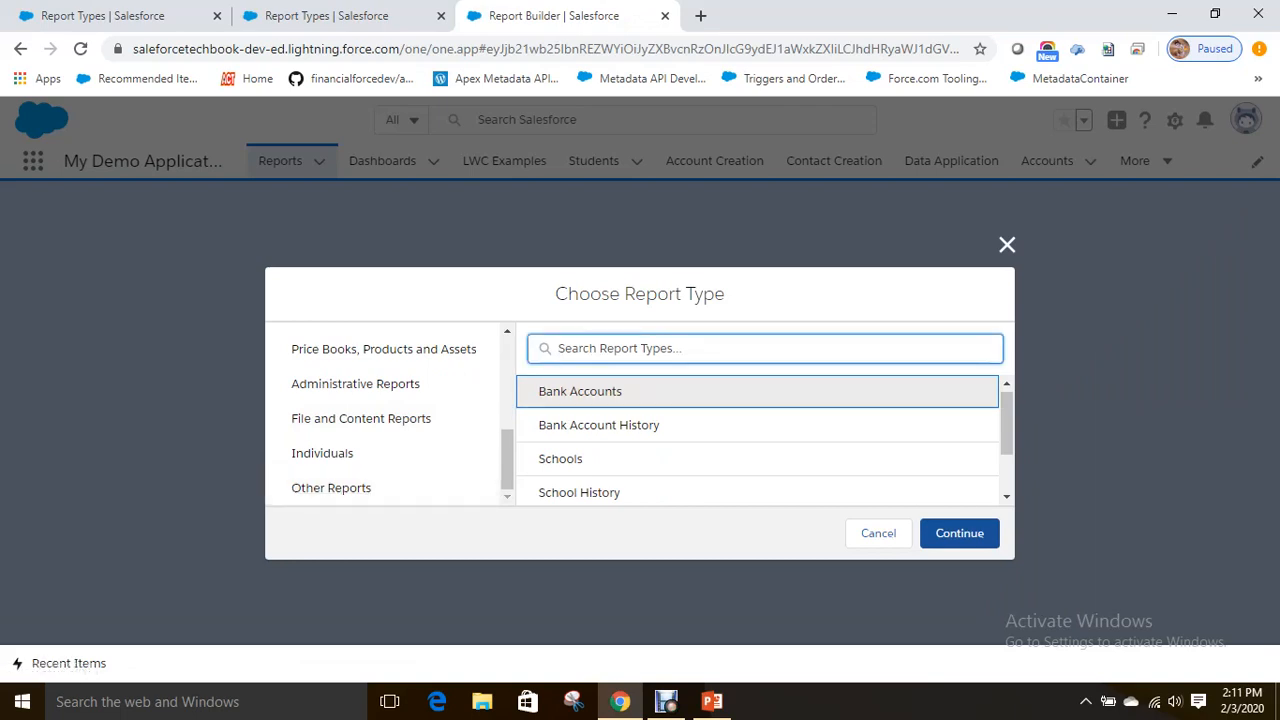
{"action": "type", "text": "Accoun"}
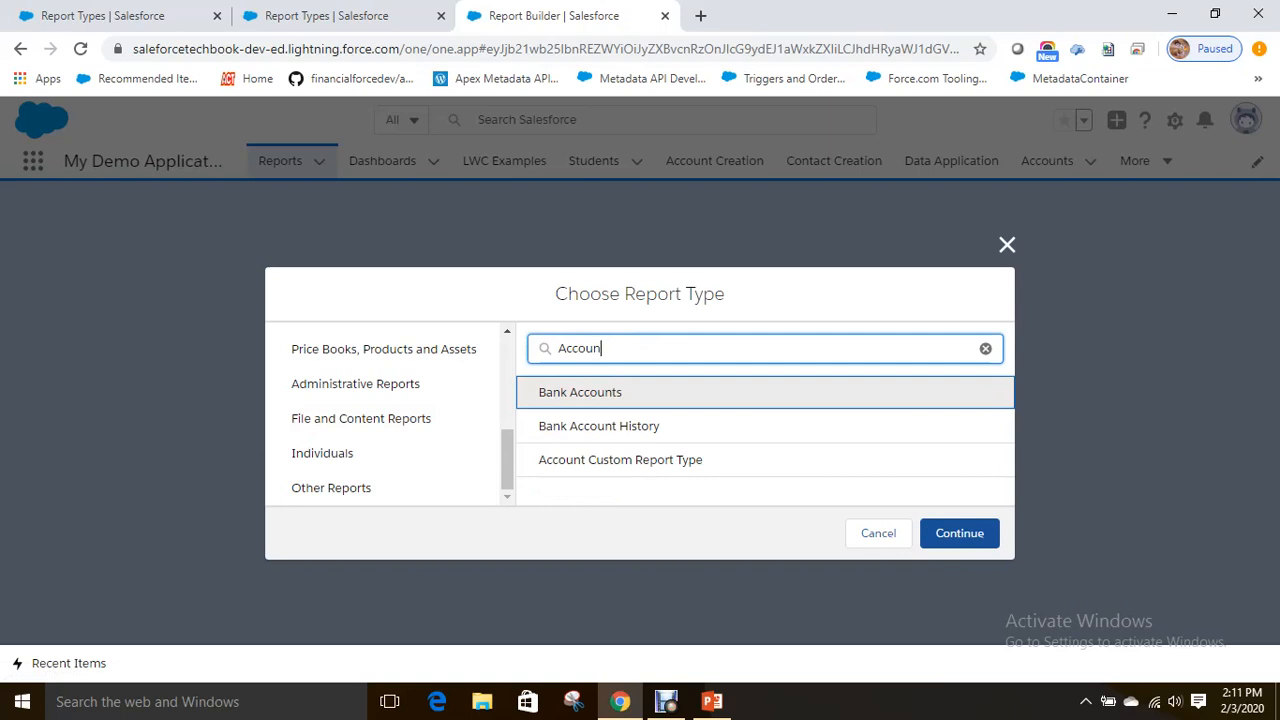
{"action": "left_click", "coordinate": [620, 460]}
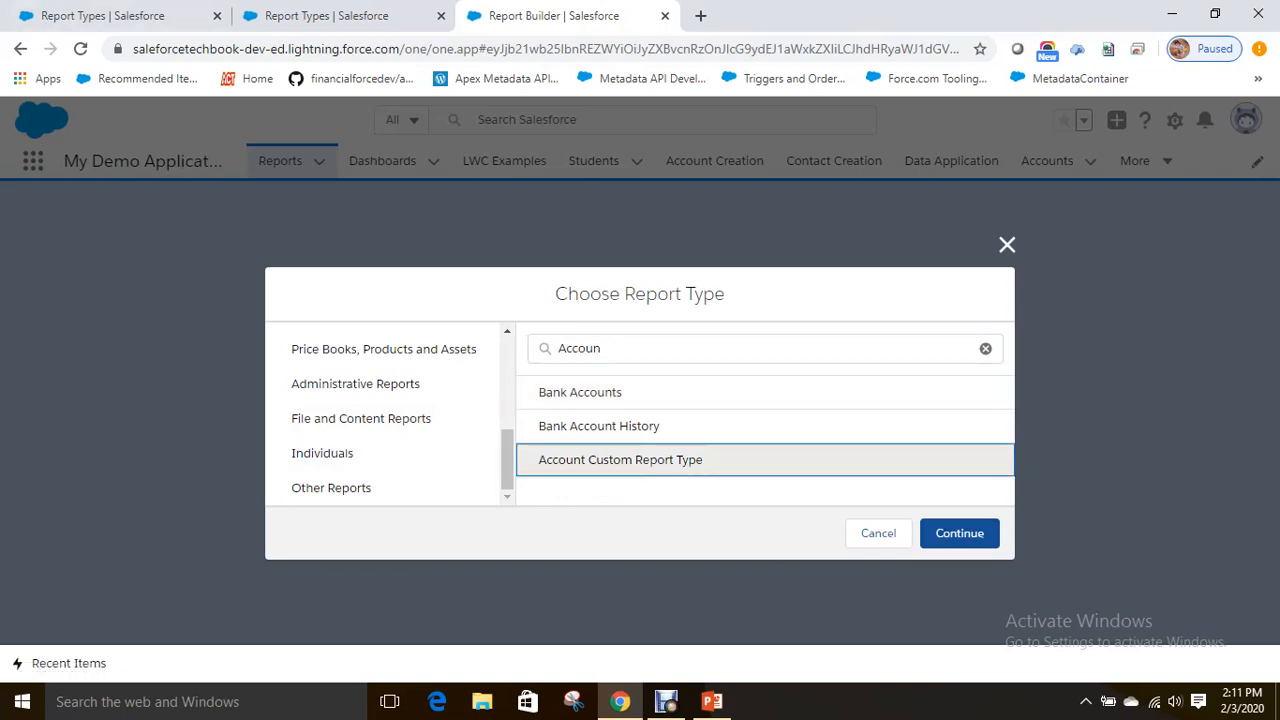
{"action": "left_click", "coordinate": [959, 534]}
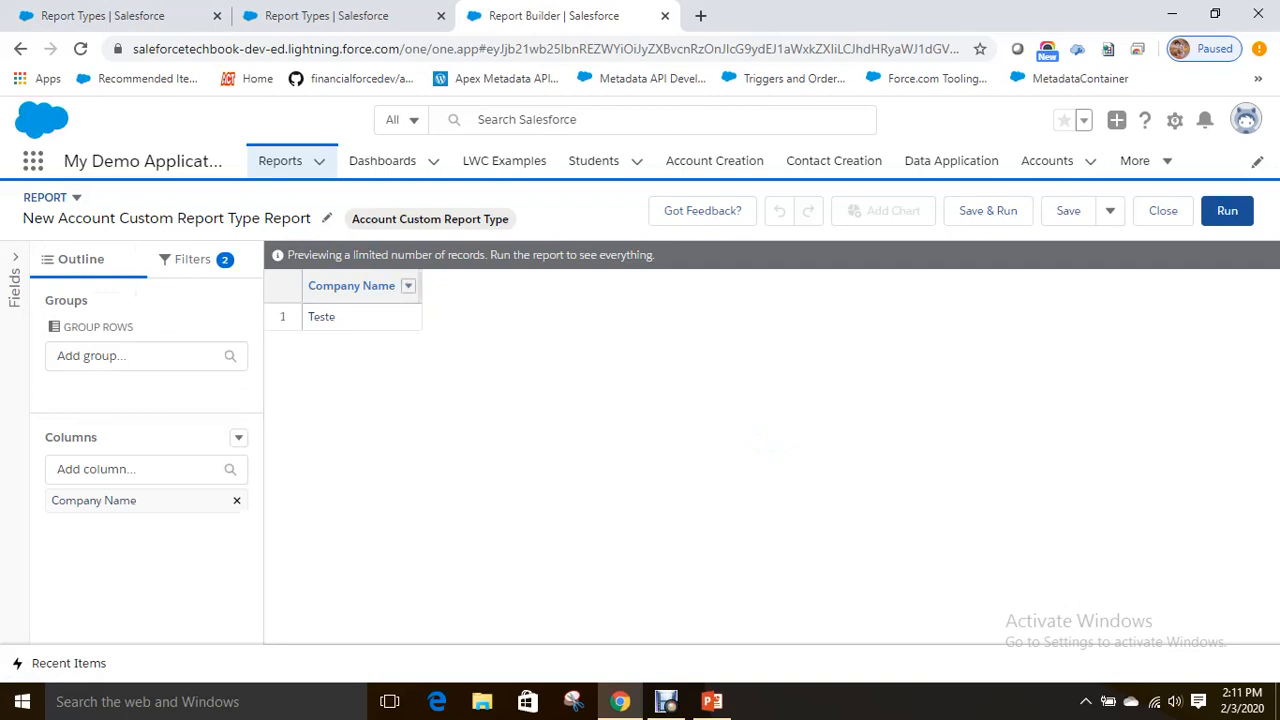
Set the report's Show Me filter to All accounts and apply it.
{"action": "left_click", "coordinate": [408, 286]}
{"action": "key", "text": "Escape"}
{"action": "left_click", "coordinate": [193, 259]}
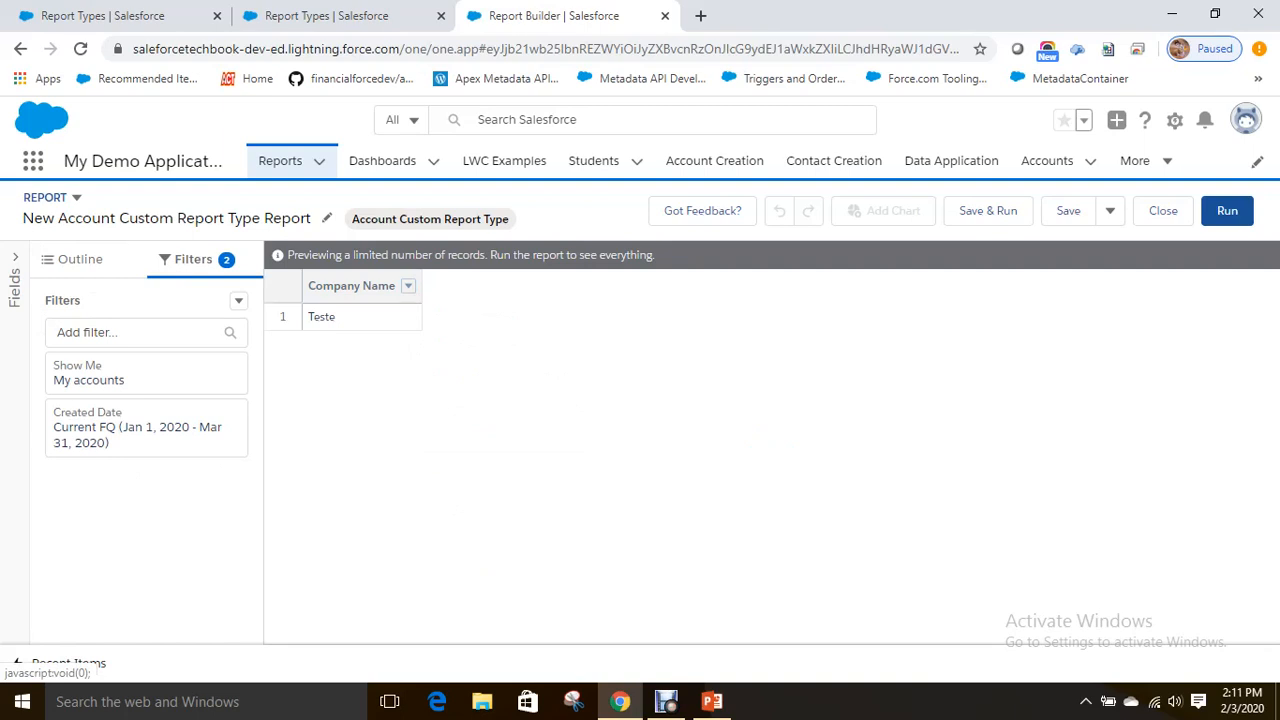
{"action": "left_click", "coordinate": [89, 372]}
{"action": "left_click", "coordinate": [418, 383]}
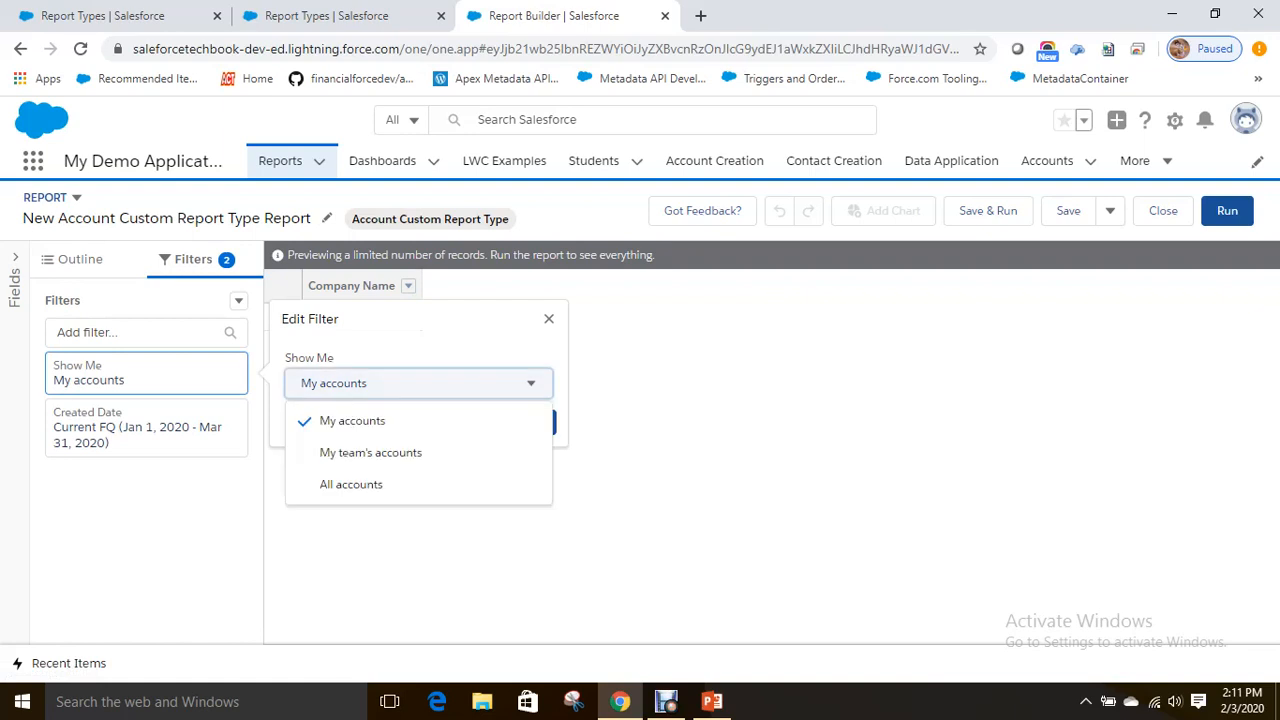
{"action": "left_click", "coordinate": [351, 485]}
{"action": "left_click", "coordinate": [529, 422]}
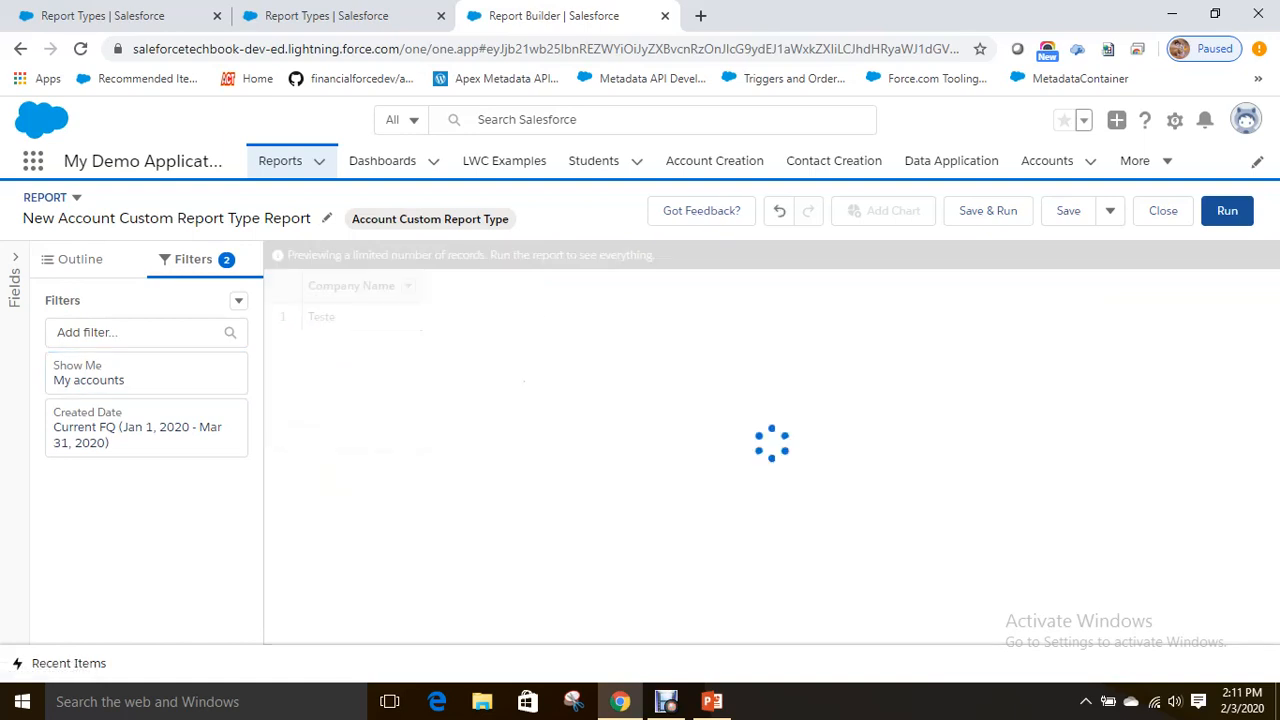
Set the Created Date filter's range to All Time, apply it and check the accounts in the preview.
{"action": "left_click", "coordinate": [138, 428]}
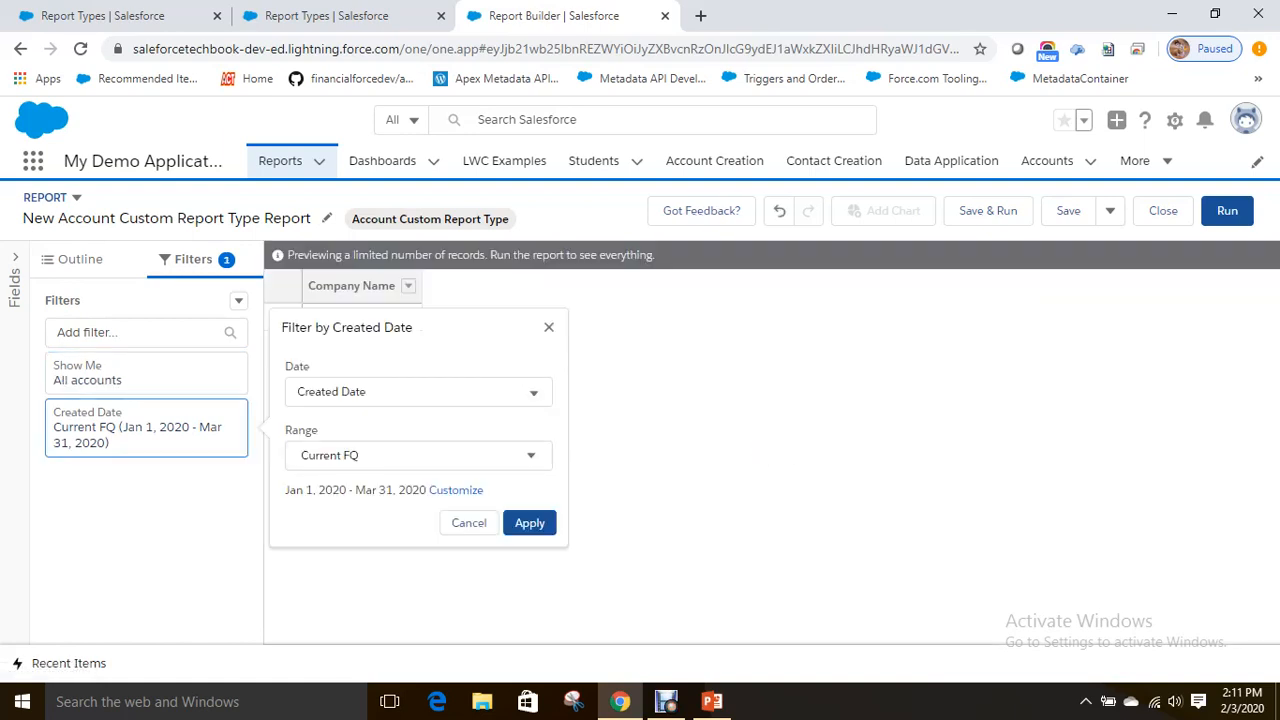
{"action": "left_click", "coordinate": [418, 391]}
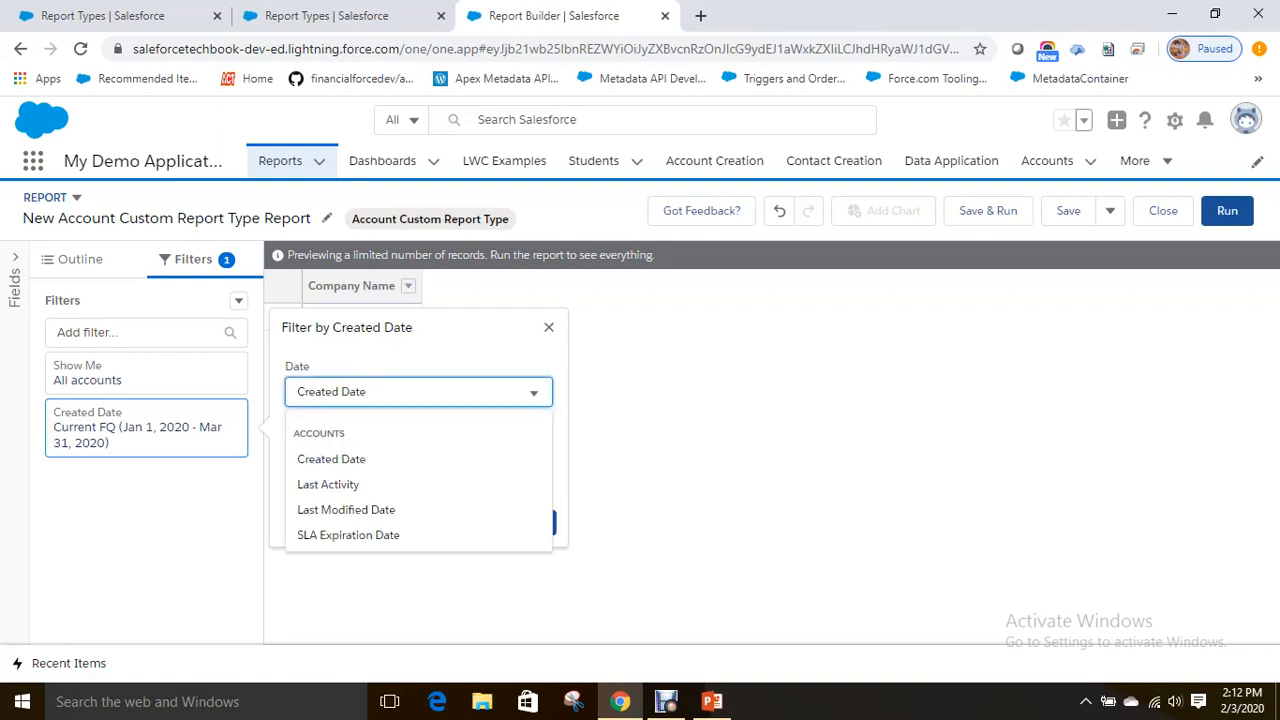
{"action": "left_click", "coordinate": [350, 459]}
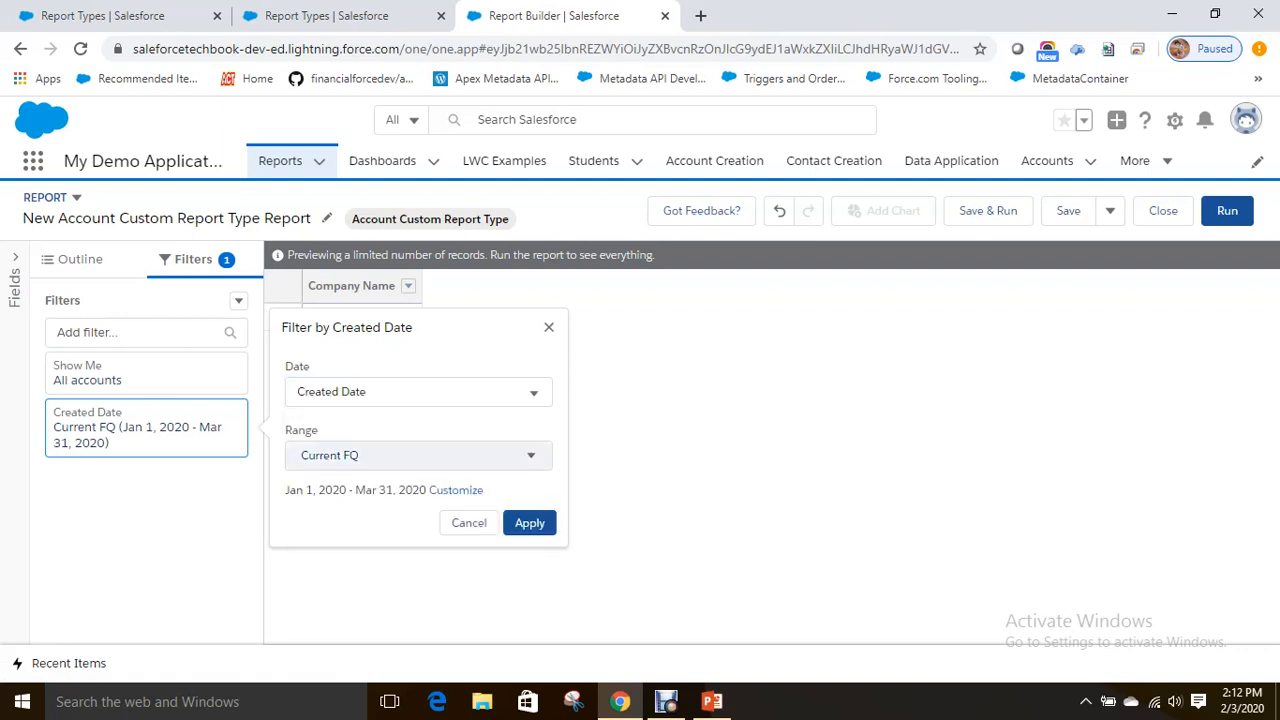
{"action": "left_click", "coordinate": [418, 456]}
{"action": "left_click", "coordinate": [342, 492]}
{"action": "left_click", "coordinate": [529, 522]}
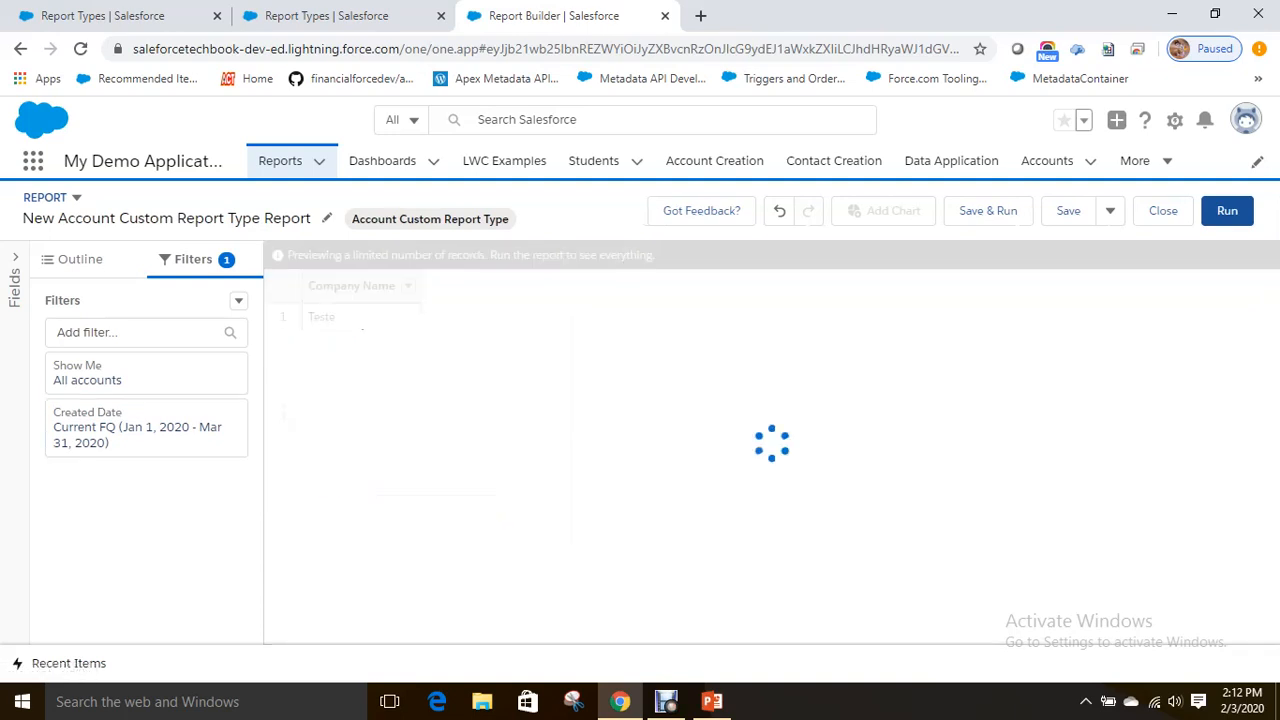
{"action": "scroll", "coordinate": [390, 460], "scroll_direction": "down", "scroll_amount": 6}
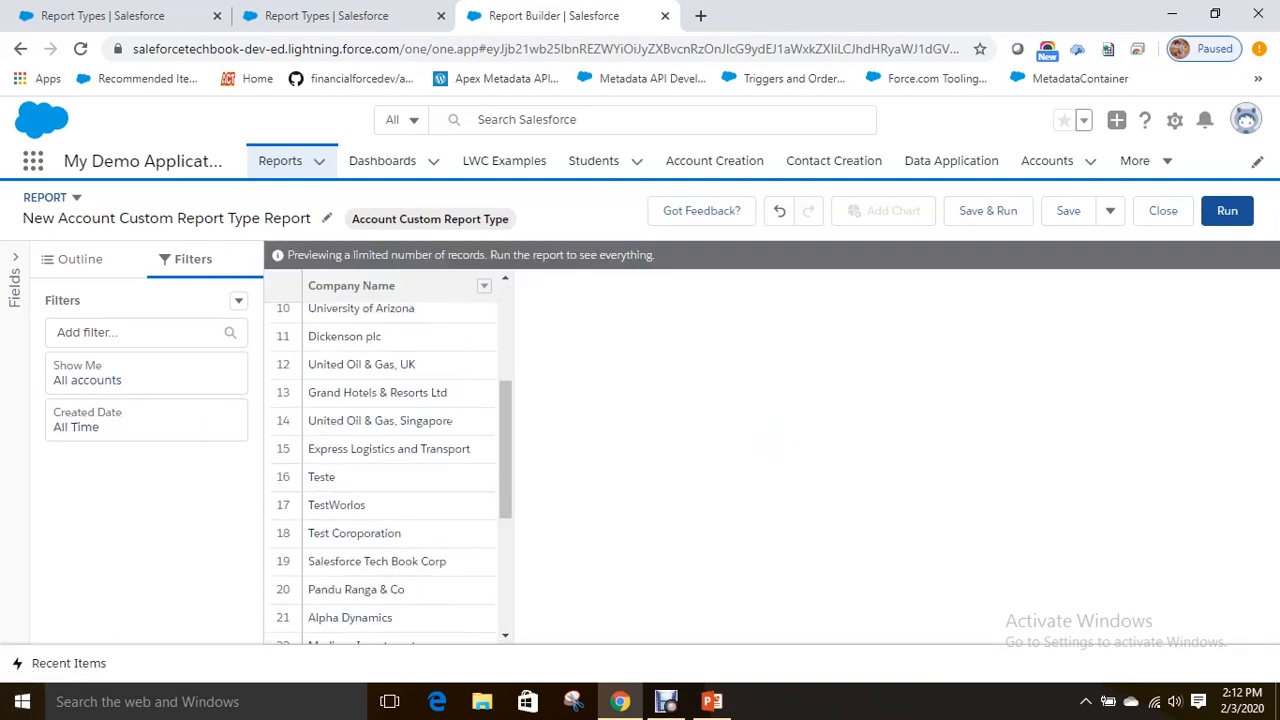
{"action": "scroll", "coordinate": [390, 460], "scroll_direction": "up", "scroll_amount": 6}
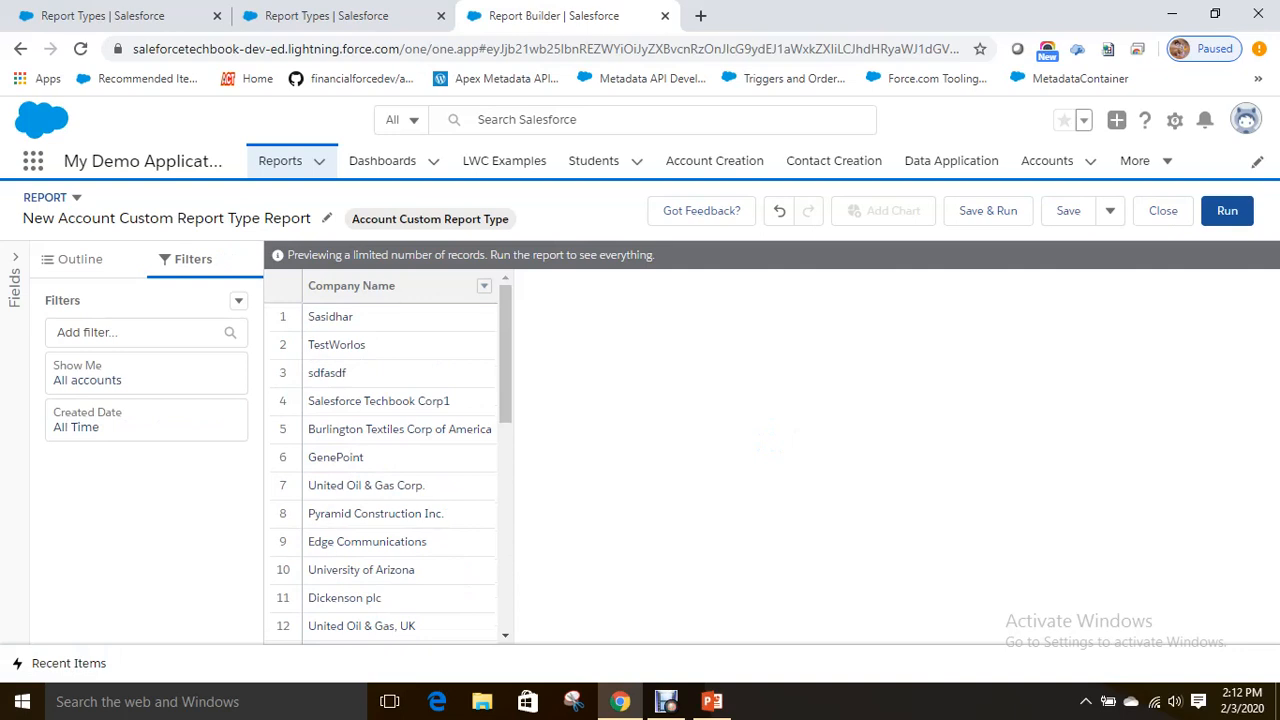
Add the Industry field as a column in the report outline.
{"action": "left_click", "coordinate": [80, 259]}
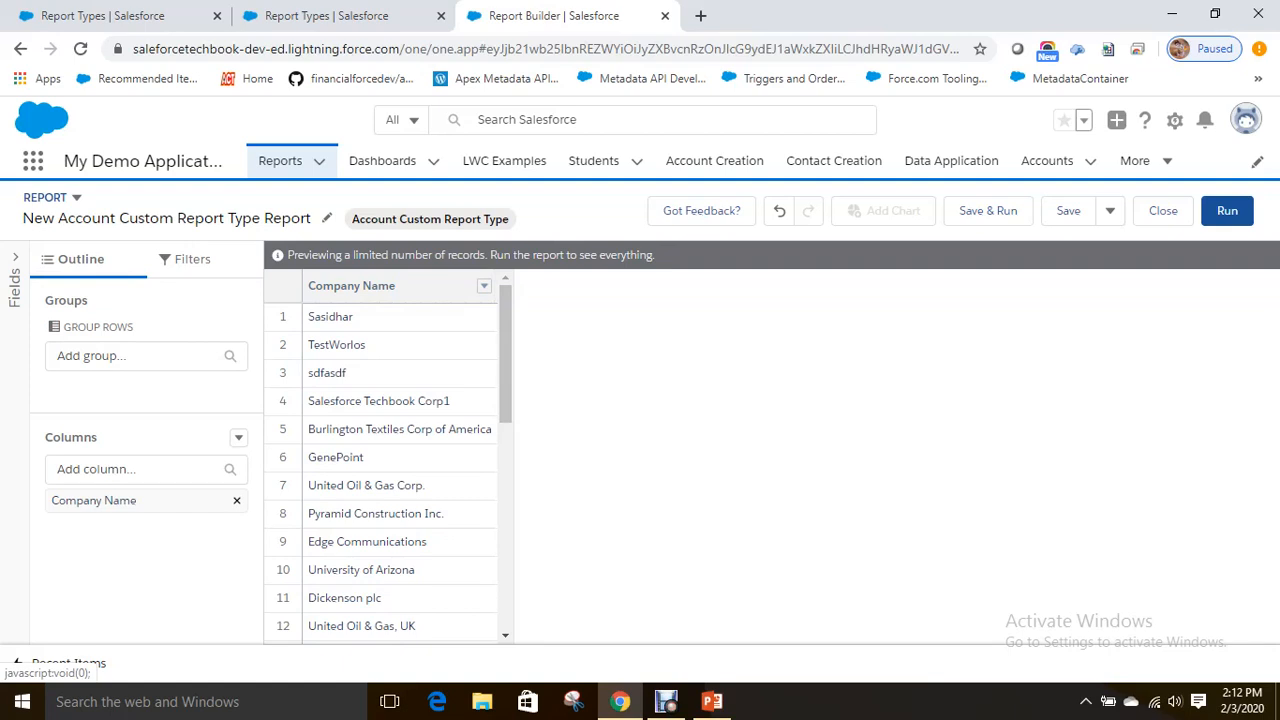
{"action": "left_click", "coordinate": [137, 469]}
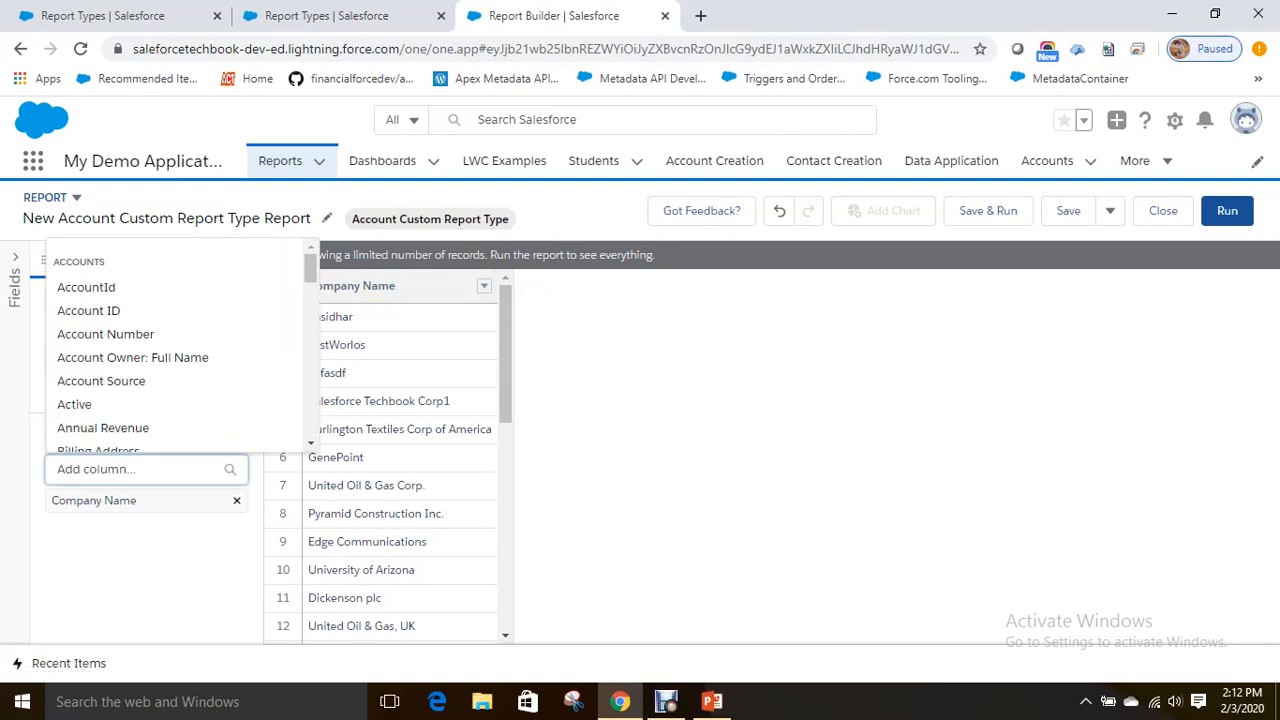
{"action": "scroll", "coordinate": [180, 405], "scroll_direction": "down", "scroll_amount": 2}
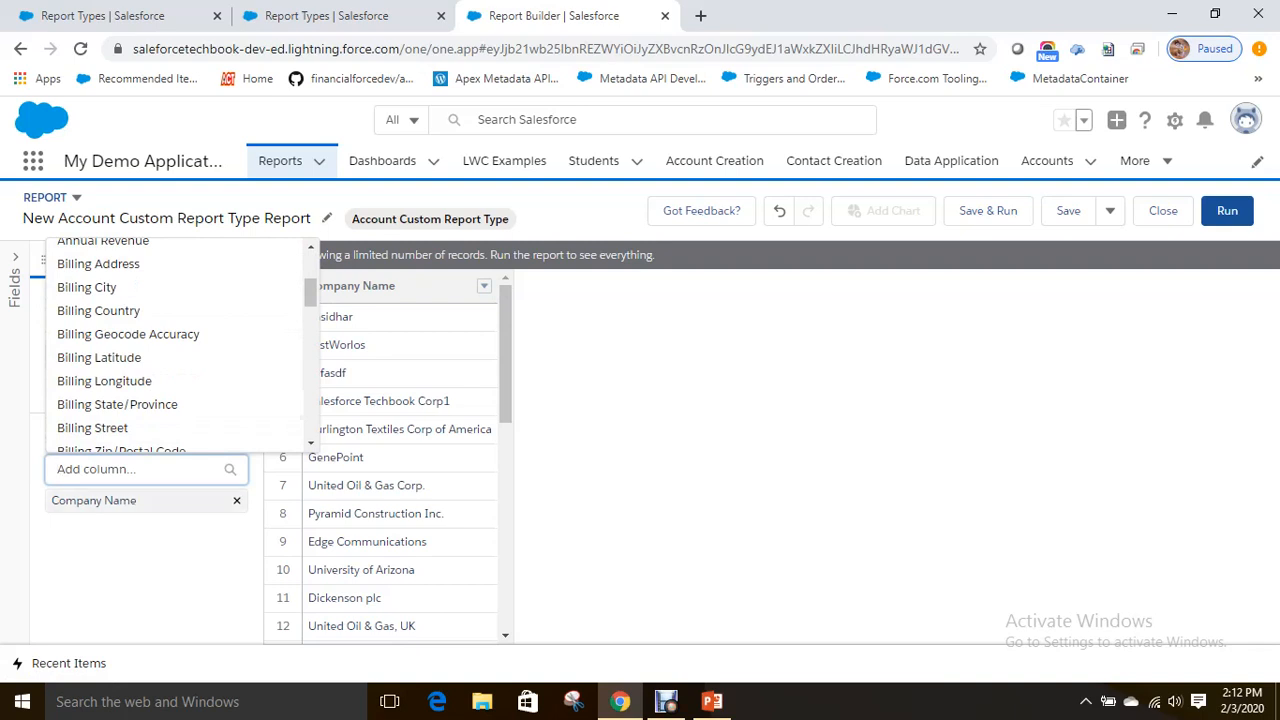
{"action": "type", "text": "Ind"}
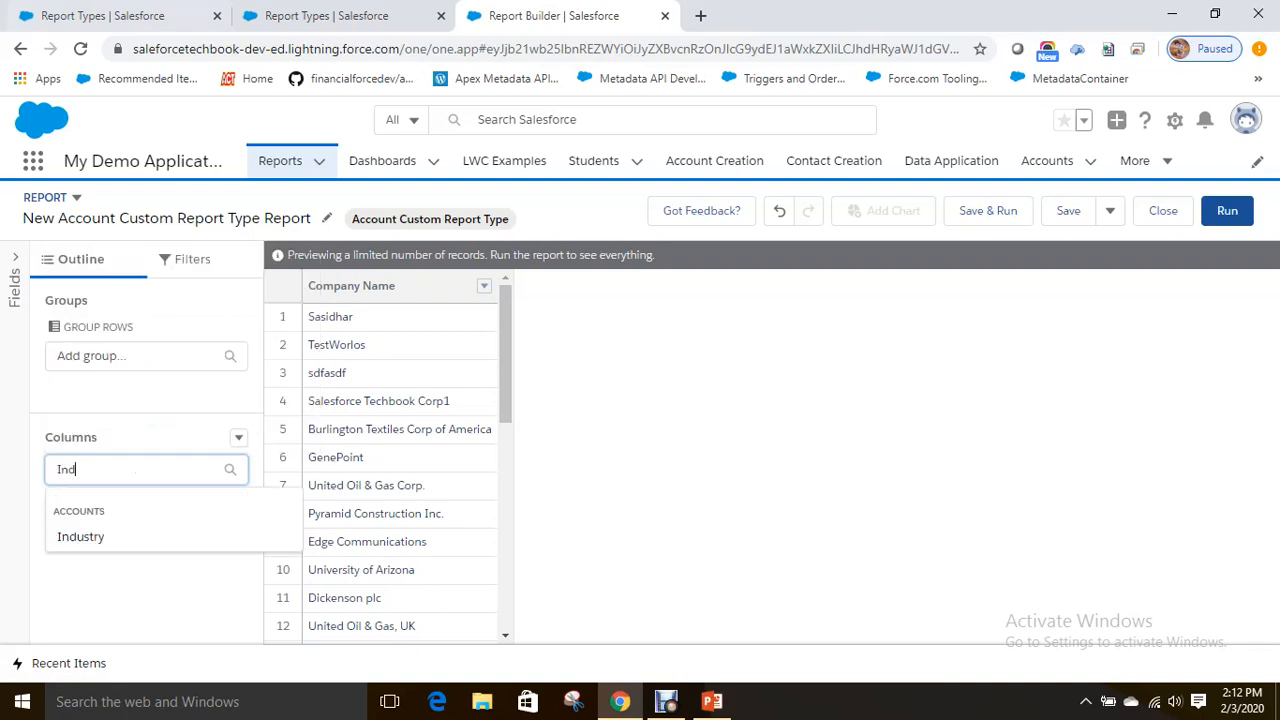
{"action": "key", "text": "Down"}
{"action": "key", "text": "Return"}
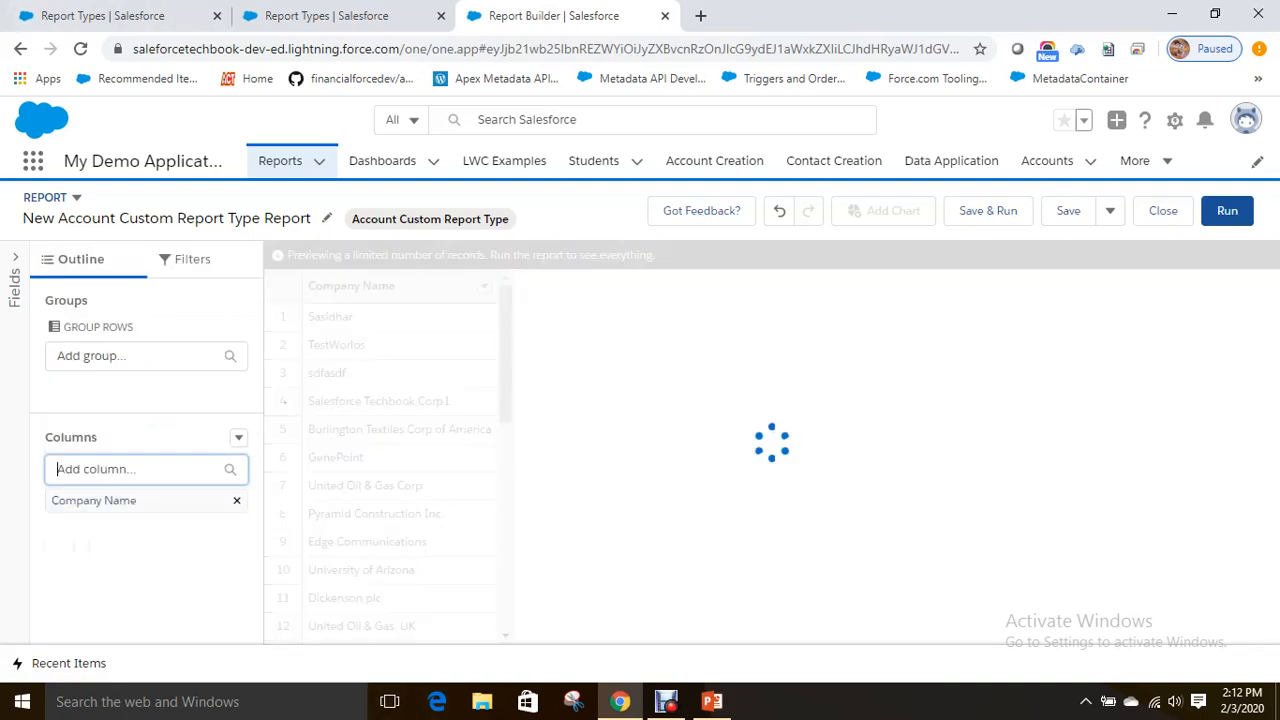
{"action": "type", "text": "Ty"}
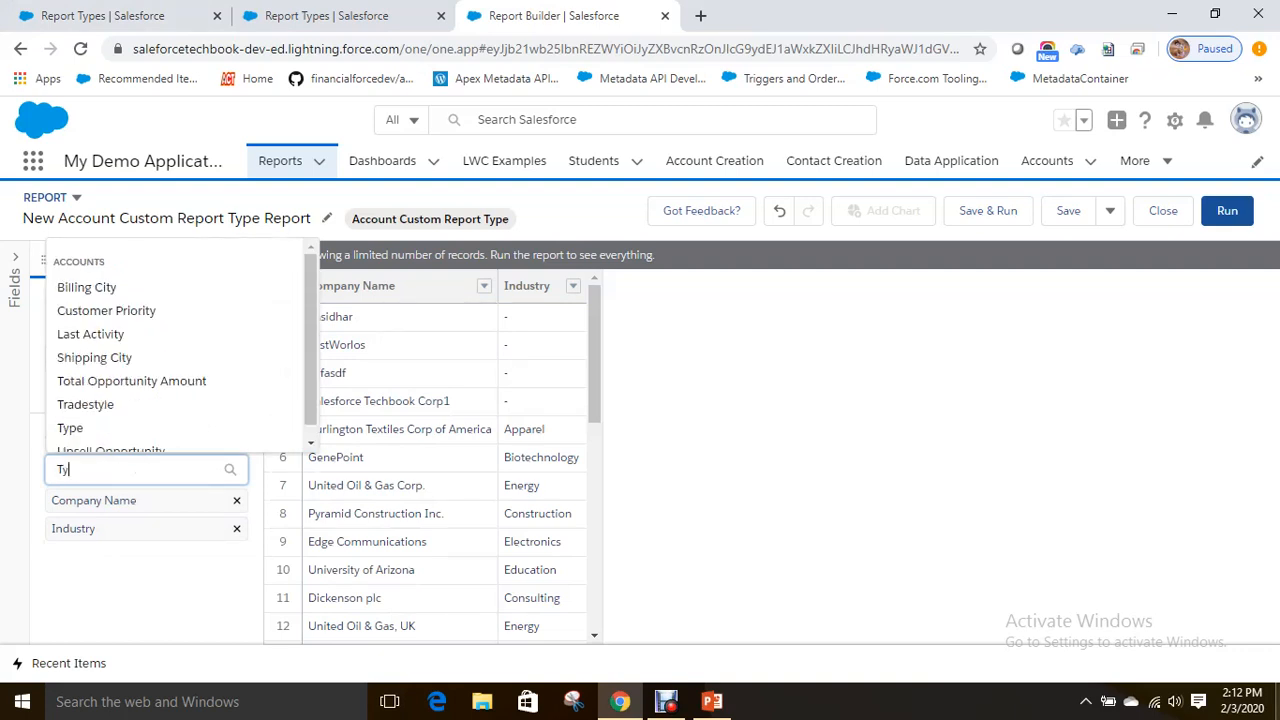
{"action": "type", "text": "pe"}
{"action": "key", "text": "BackSpace"}
{"action": "key", "text": "BackSpace"}
{"action": "key", "text": "BackSpace"}
{"action": "key", "text": "BackSpace"}
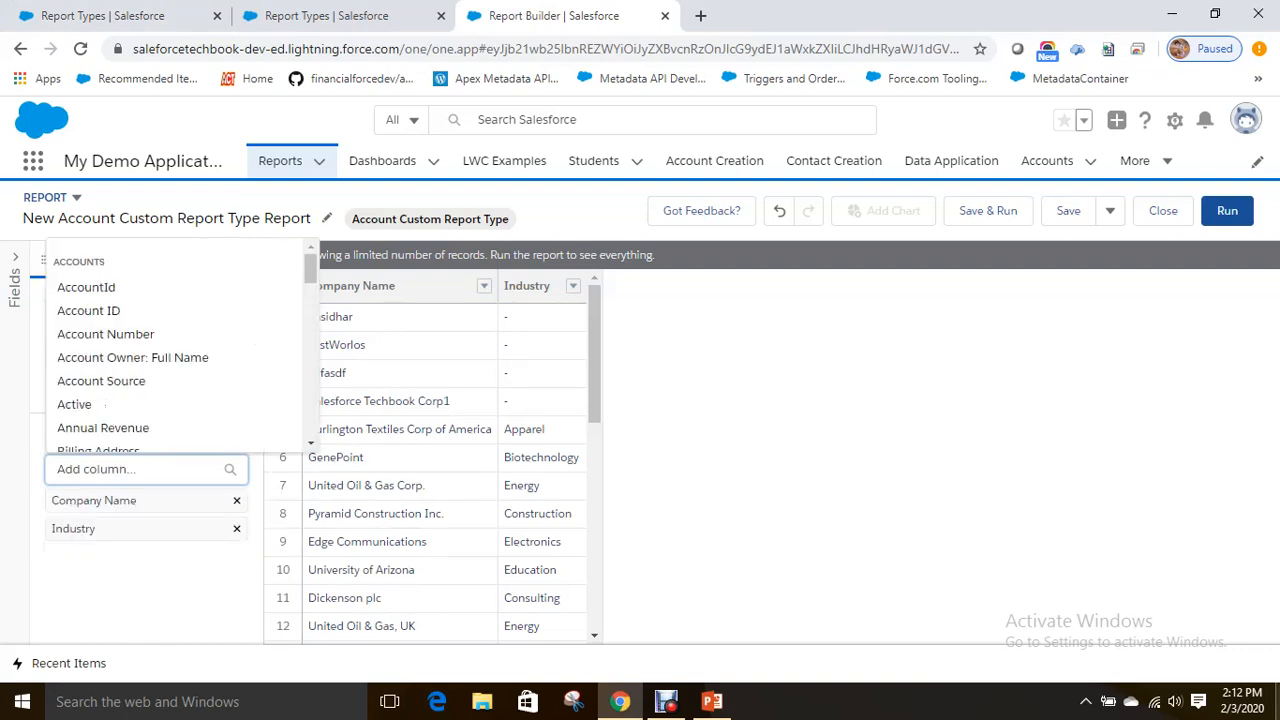
Add the Rating field as a report column.
{"action": "type", "text": "Rating"}
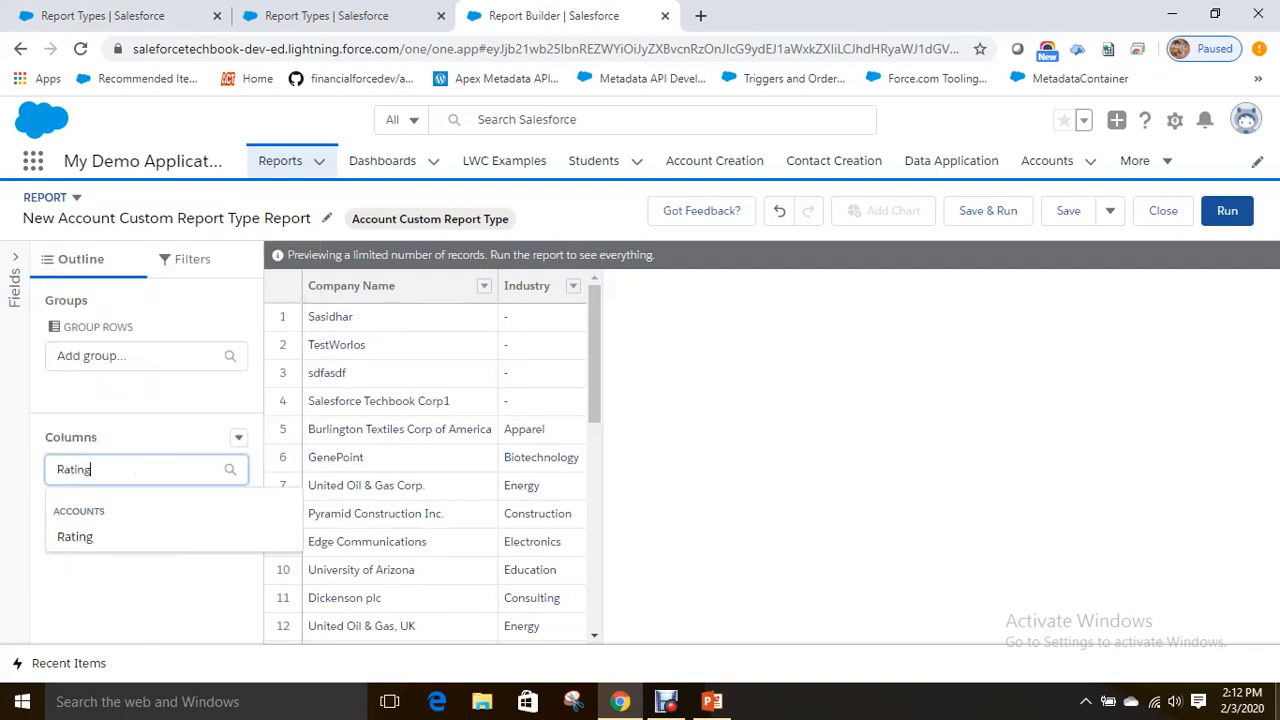
{"action": "key", "text": "Down"}
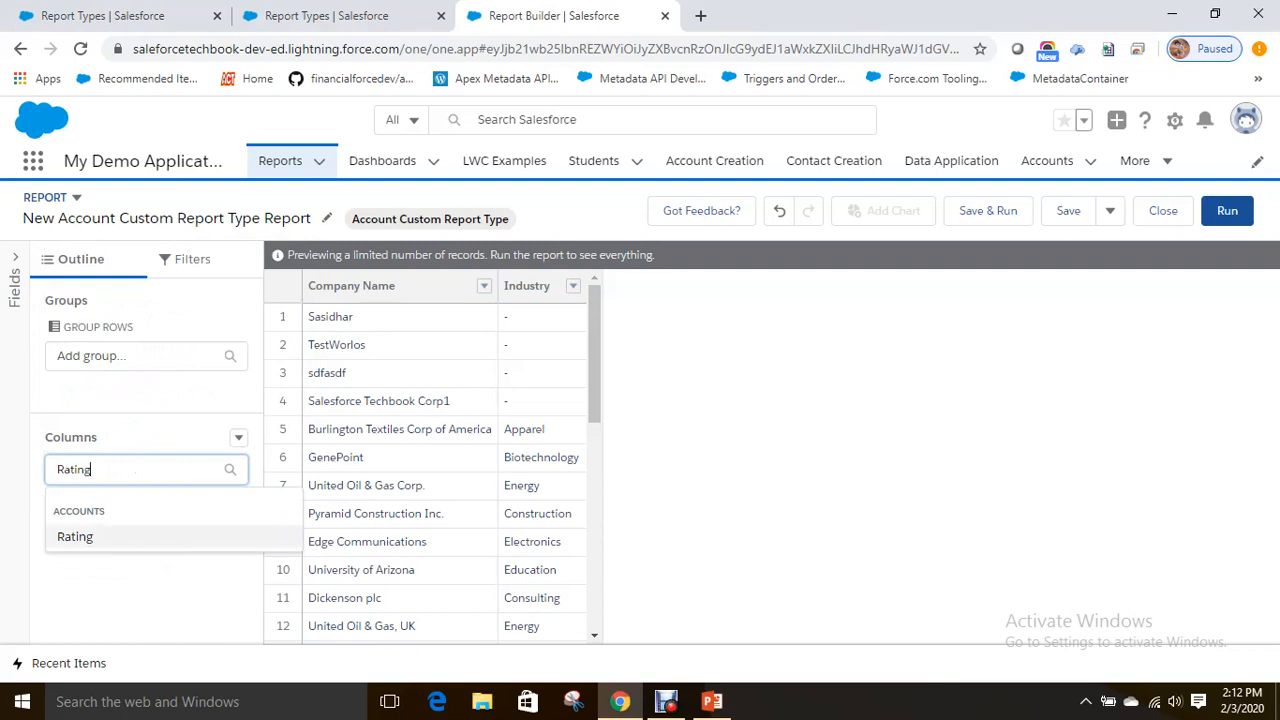
{"action": "key", "text": "Return"}
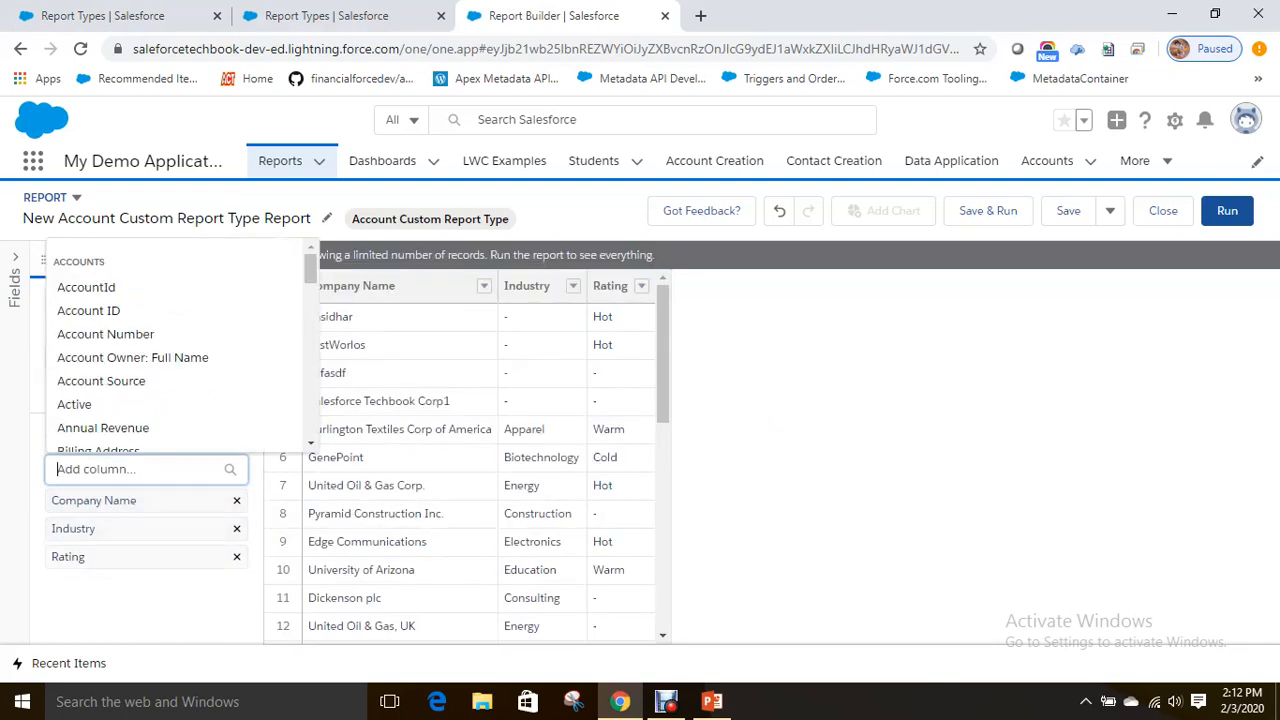
{"action": "type", "text": "Empl"}
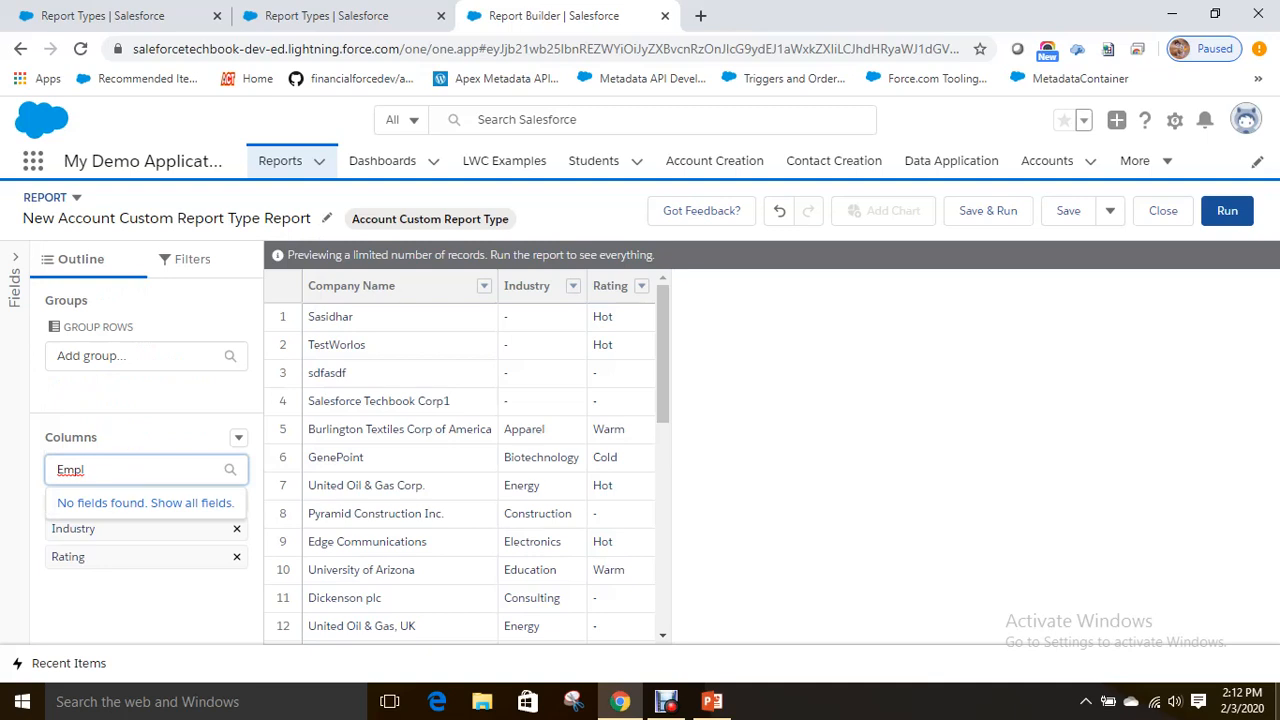
{"action": "key", "text": "BackSpace"}
{"action": "key", "text": "BackSpace"}
{"action": "key", "text": "BackSpace"}
{"action": "key", "text": "BackSpace"}
{"action": "type", "text": "A"}
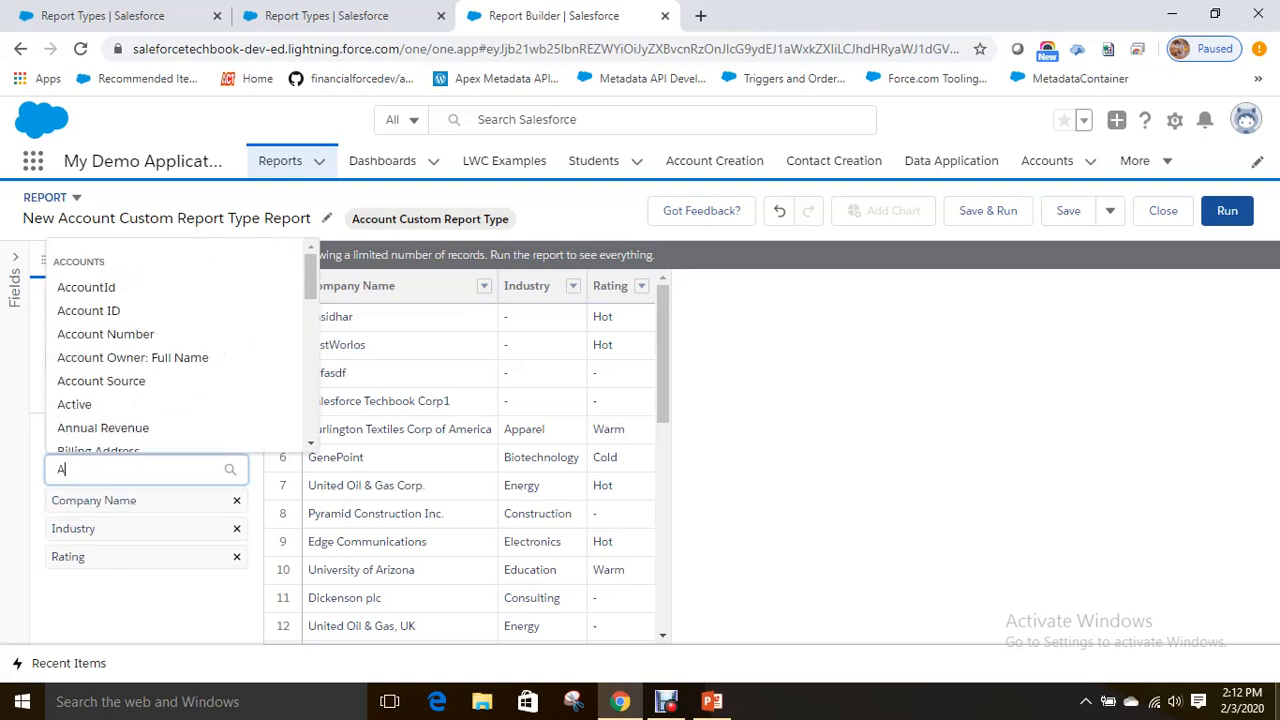
{"action": "type", "text": "ccount Sit"}
{"action": "key", "text": "BackSpace"}
{"action": "key", "text": "BackSpace"}
{"action": "key", "text": "BackSpace"}
{"action": "key", "text": "BackSpace"}
{"action": "key", "text": "BackSpace"}
{"action": "key", "text": "BackSpace"}
{"action": "key", "text": "BackSpace"}
{"action": "key", "text": "BackSpace"}
{"action": "key", "text": "BackSpace"}
{"action": "key", "text": "BackSpace"}
{"action": "key", "text": "BackSpace"}
Add the Annual Revenue column, then run the report and look through its rows.
{"action": "scroll", "coordinate": [150, 381], "scroll_direction": "down", "scroll_amount": 1}
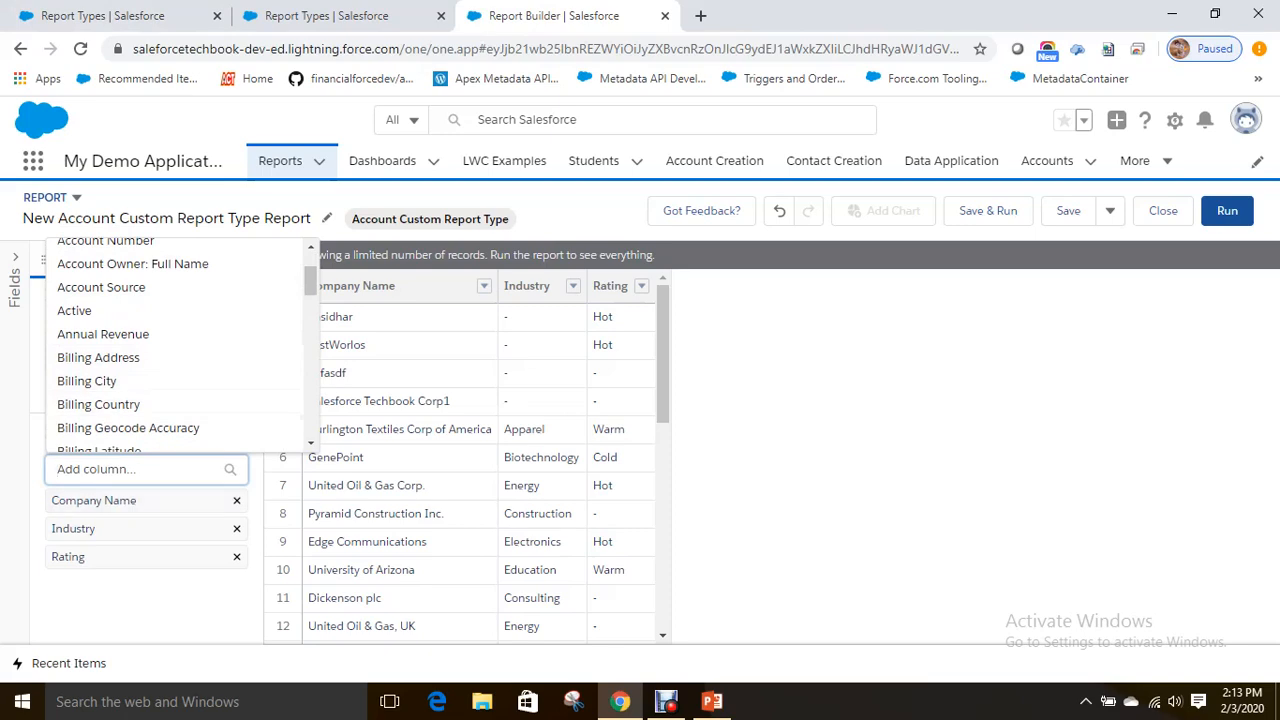
{"action": "left_click", "coordinate": [103, 334]}
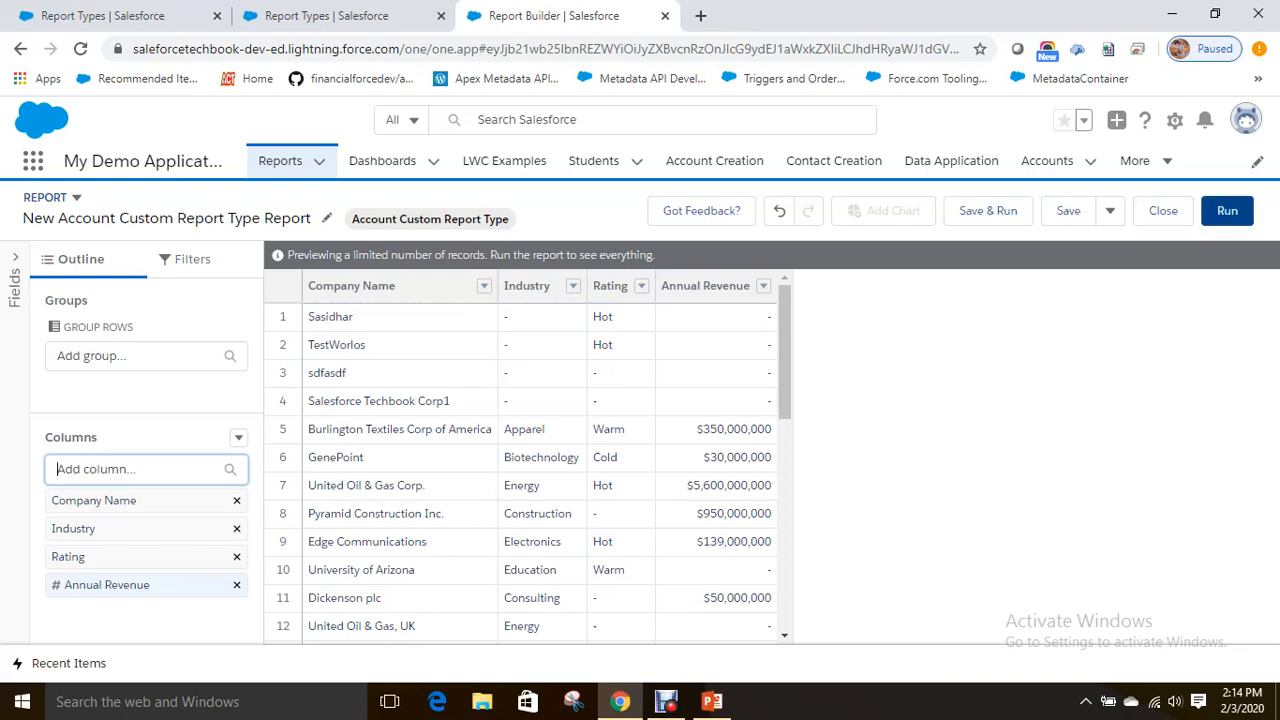
{"action": "left_click", "coordinate": [1227, 211]}
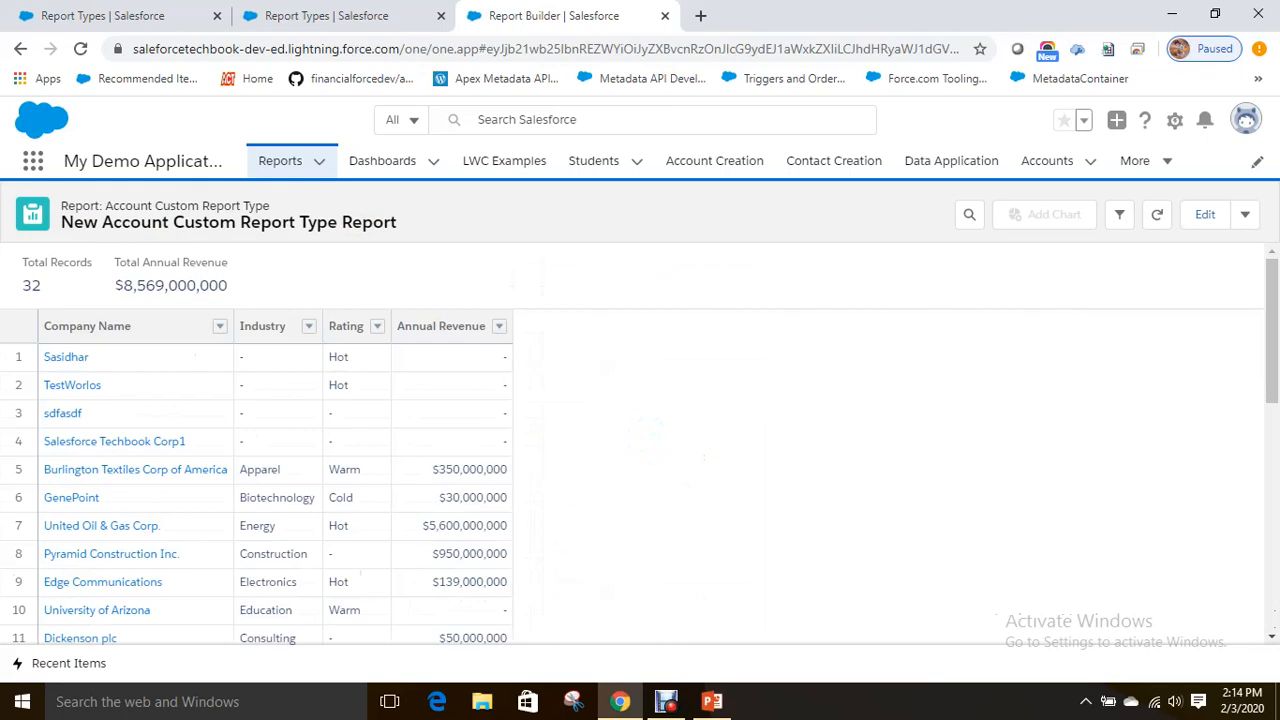
{"action": "scroll", "coordinate": [640, 450], "scroll_direction": "down", "scroll_amount": 2}
{"action": "scroll", "coordinate": [640, 450], "scroll_direction": "up", "scroll_amount": 2}
Start saving the report as Account Tabular Report and regenerate its unique name to match the new name.
{"action": "left_click", "coordinate": [1245, 214]}
{"action": "left_click", "coordinate": [1209, 252]}
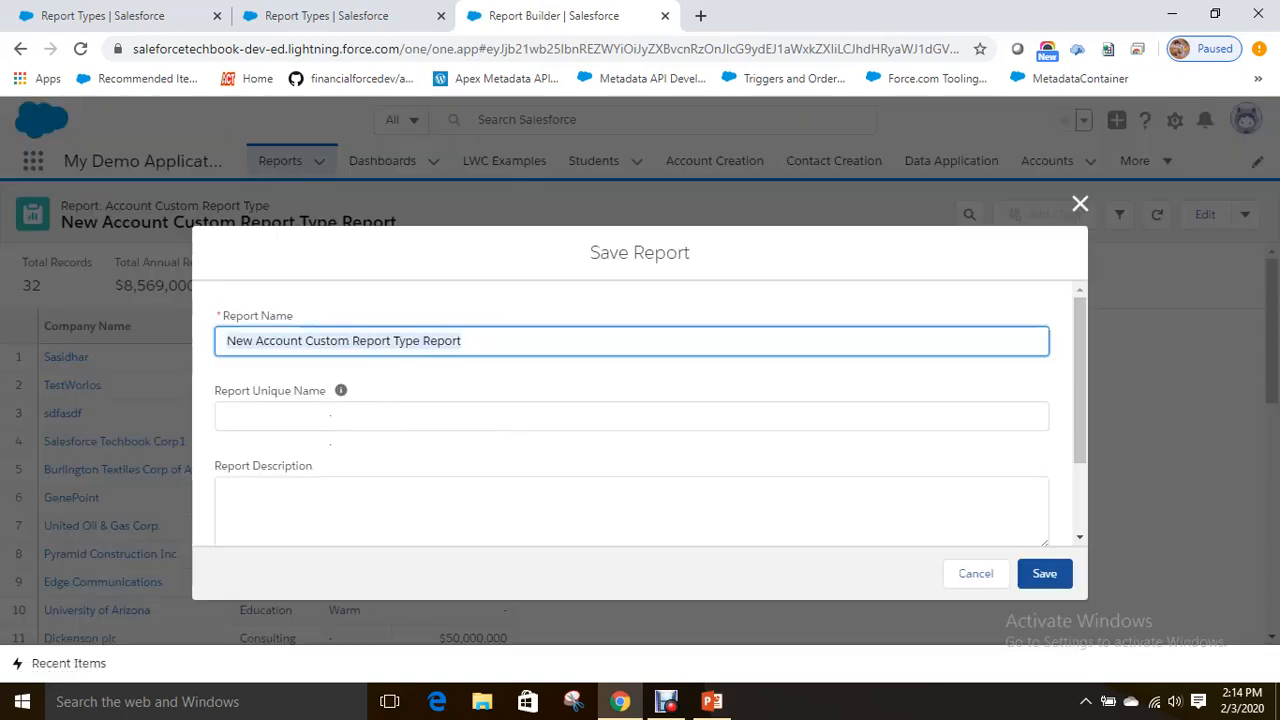
{"action": "left_click", "coordinate": [367, 415]}
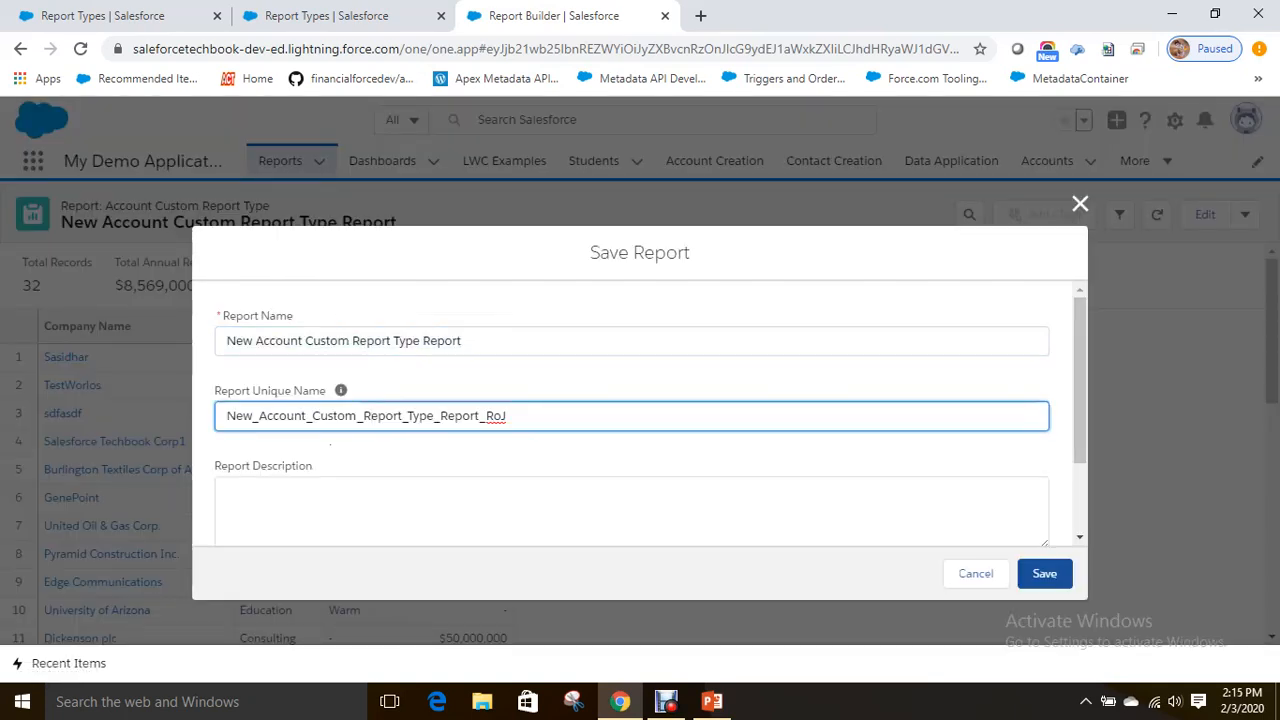
{"action": "key", "text": "shift+Tab"}
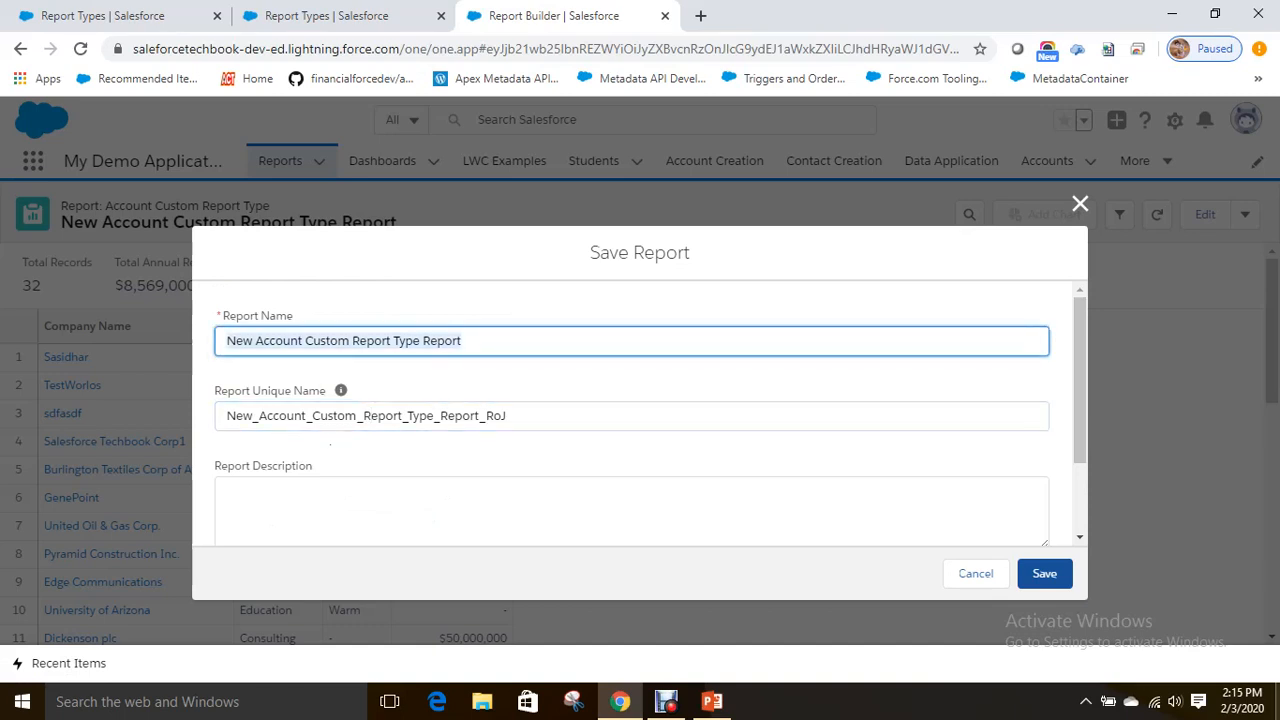
{"action": "type", "text": "Account Ta"}
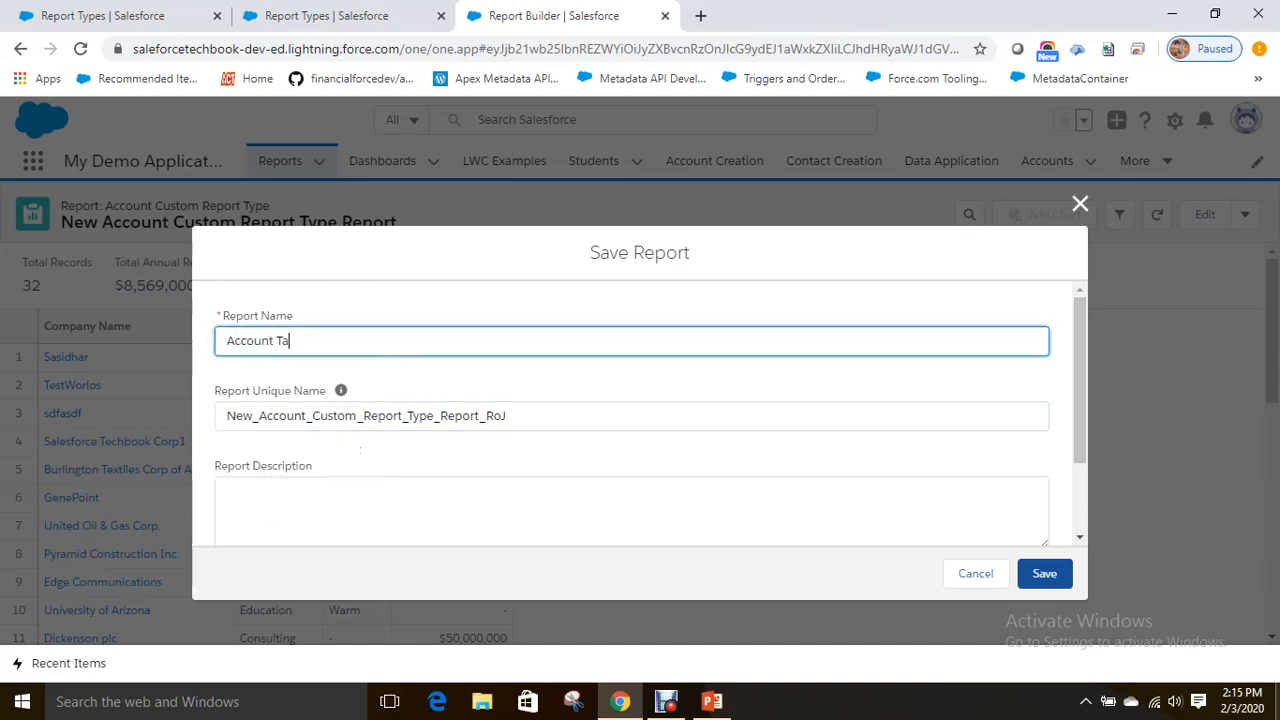
{"action": "type", "text": "bular Report"}
{"action": "key", "text": "Tab"}
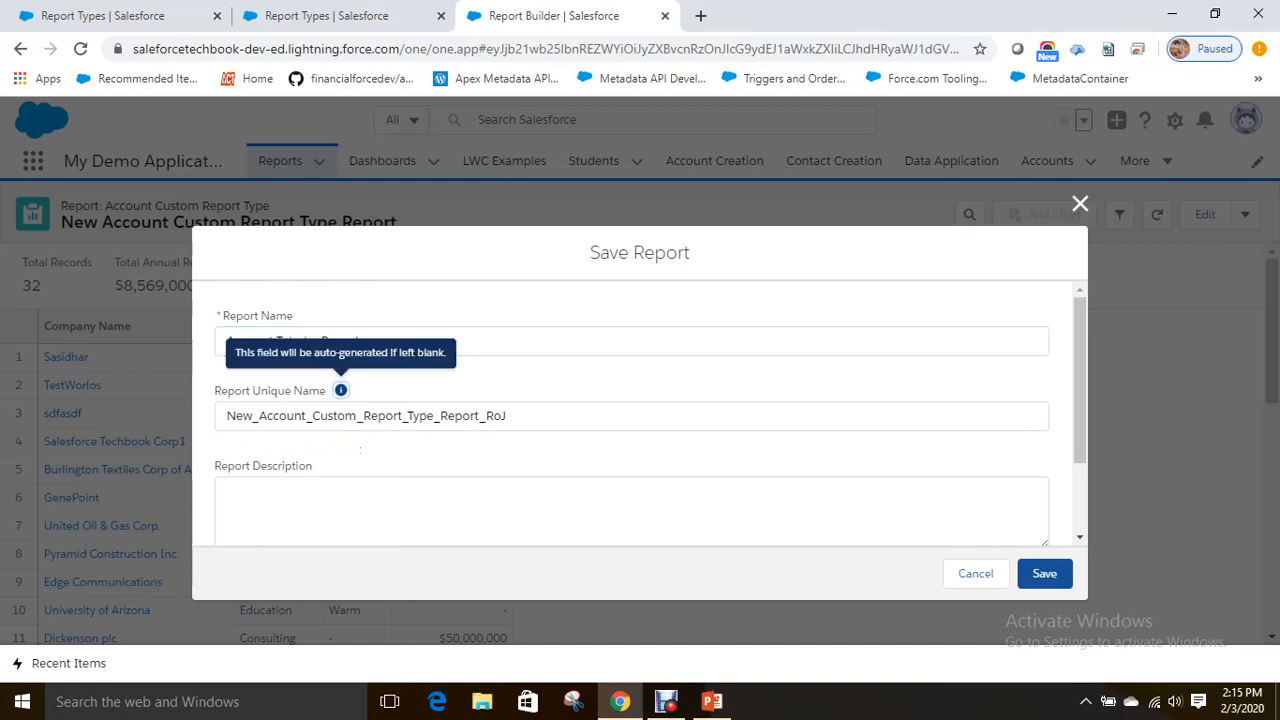
{"action": "key", "text": "Tab"}
{"action": "key", "text": "BackSpace"}
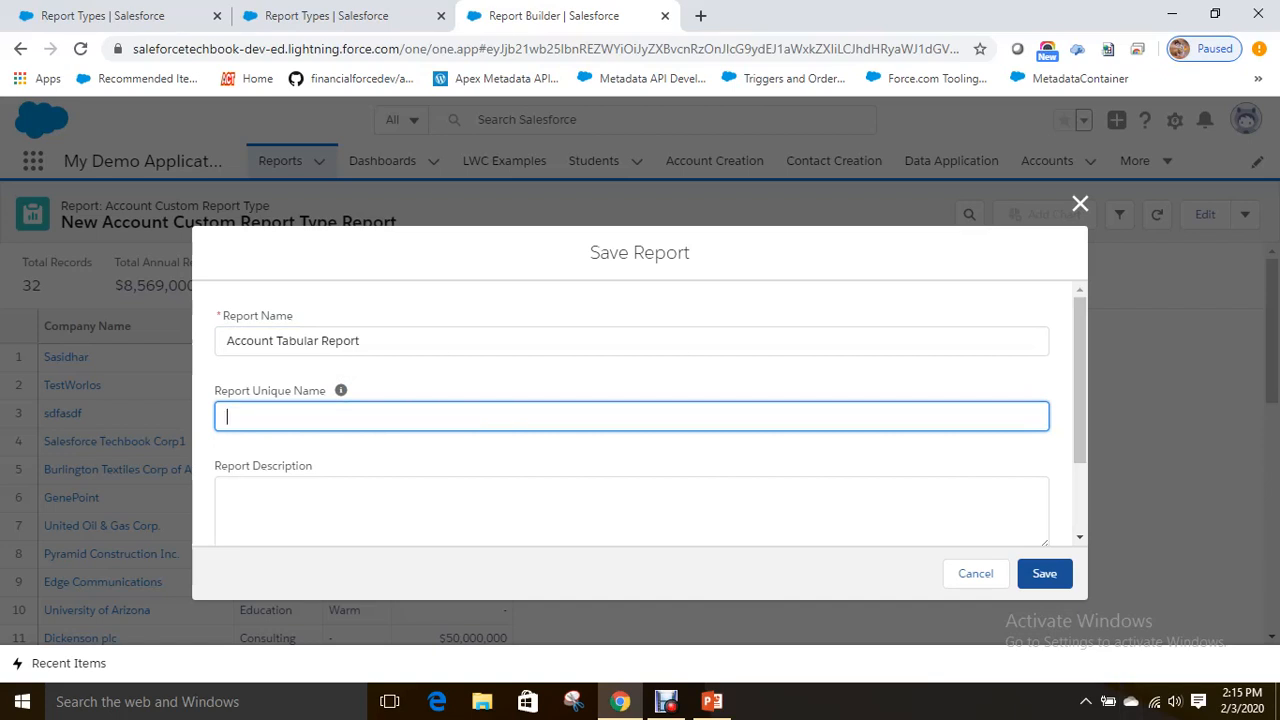
{"action": "left_click", "coordinate": [361, 341]}
{"action": "left_click", "coordinate": [397, 416]}
Choose Public Reports as the report's folder and save the report.
{"action": "scroll", "coordinate": [397, 416], "scroll_direction": "down", "scroll_amount": 1}
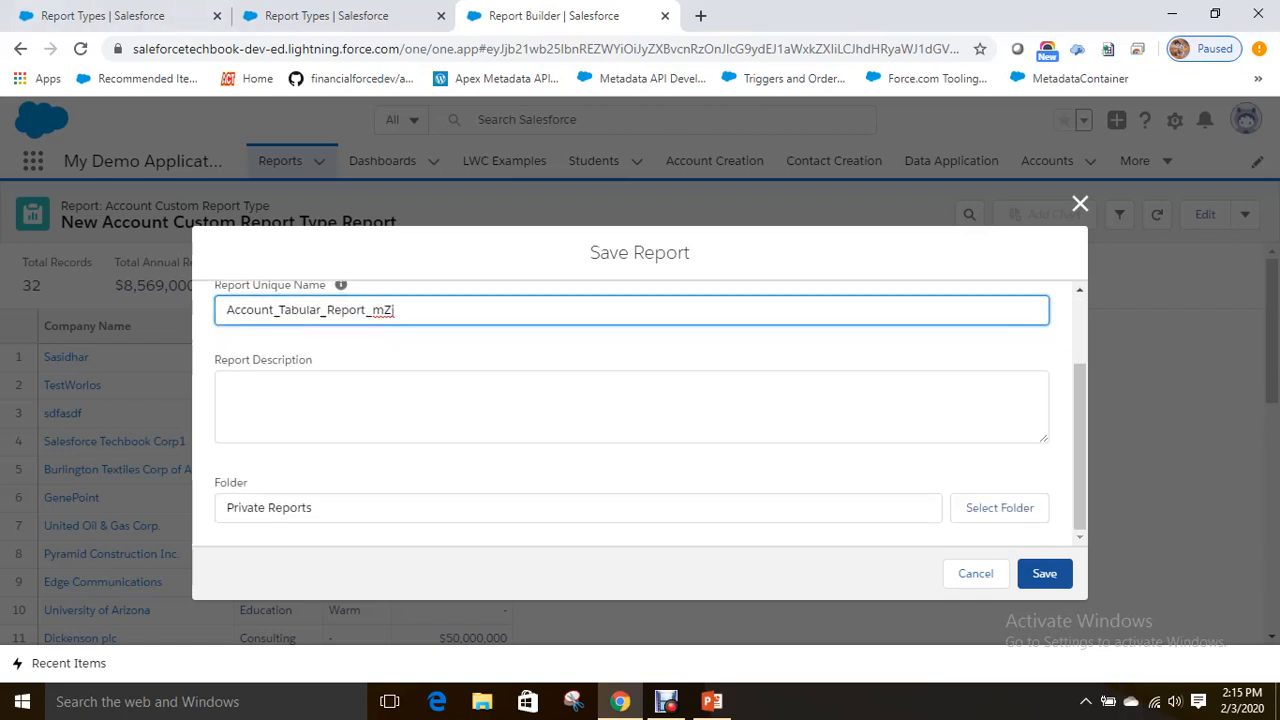
{"action": "left_click", "coordinate": [420, 508]}
{"action": "left_click", "coordinate": [420, 508]}
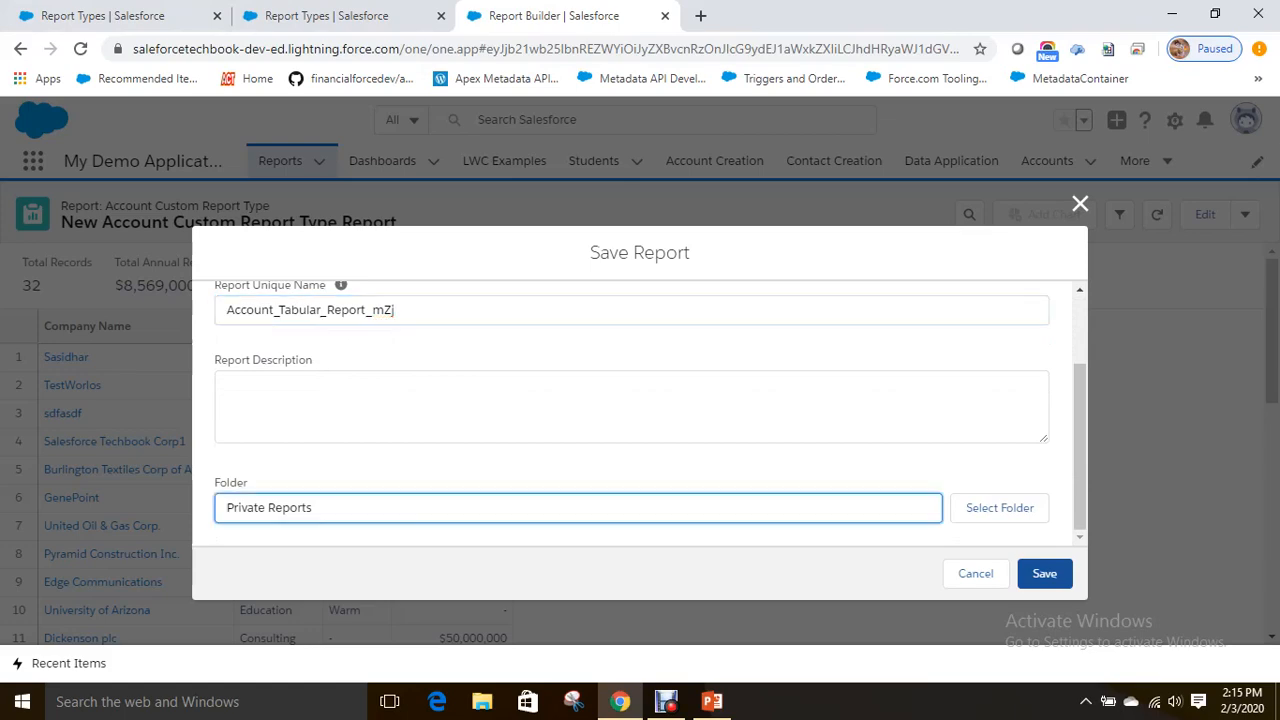
{"action": "left_click", "coordinate": [1000, 508]}
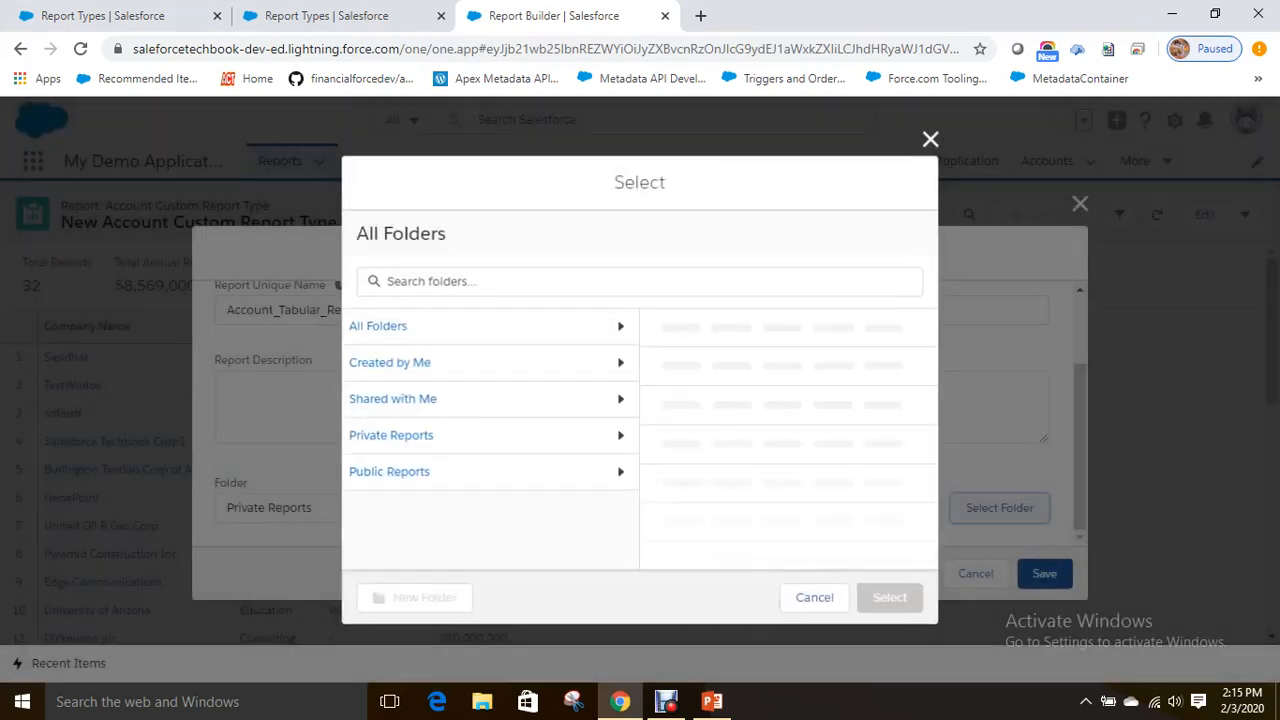
{"action": "left_click", "coordinate": [388, 471]}
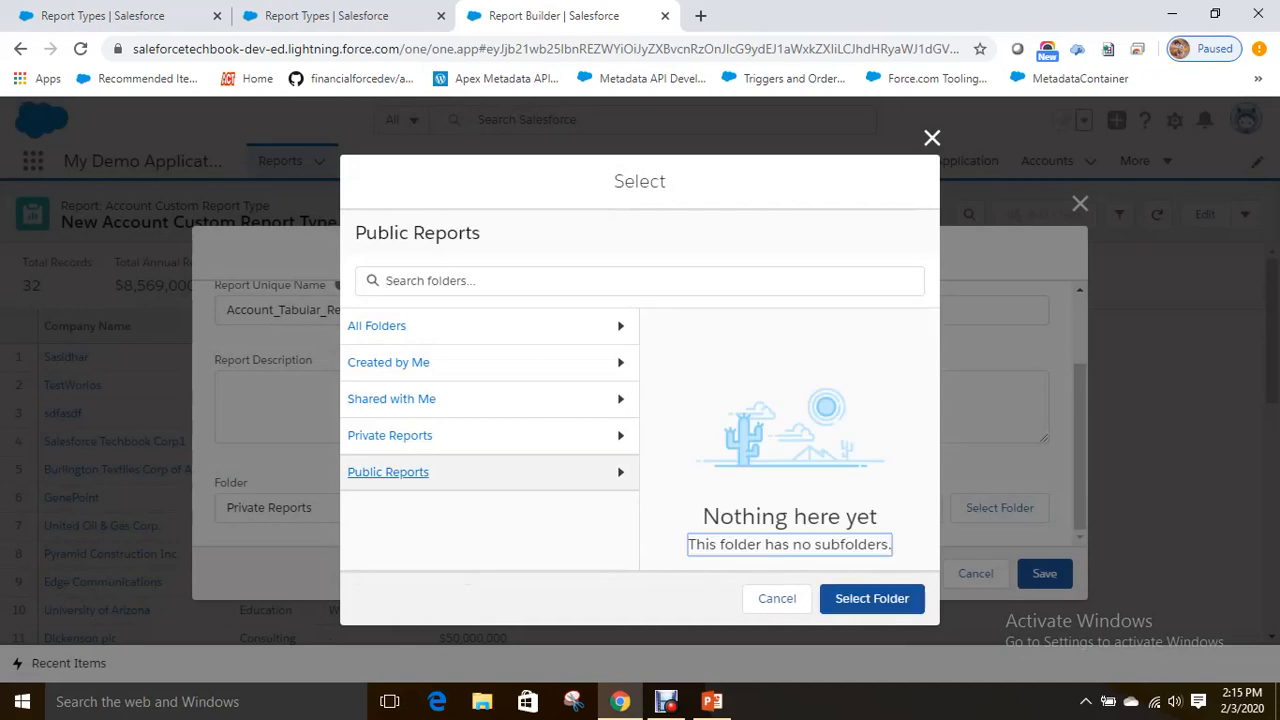
{"action": "left_click", "coordinate": [871, 598]}
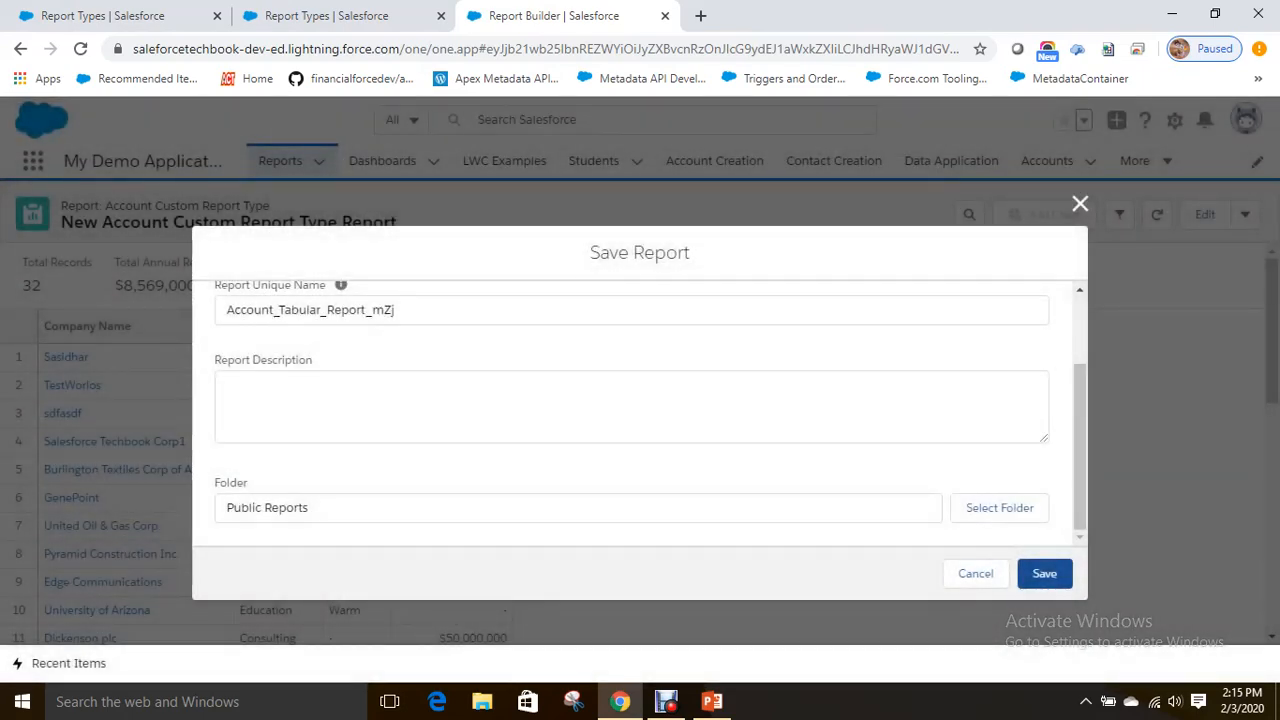
{"action": "left_click", "coordinate": [1044, 573]}
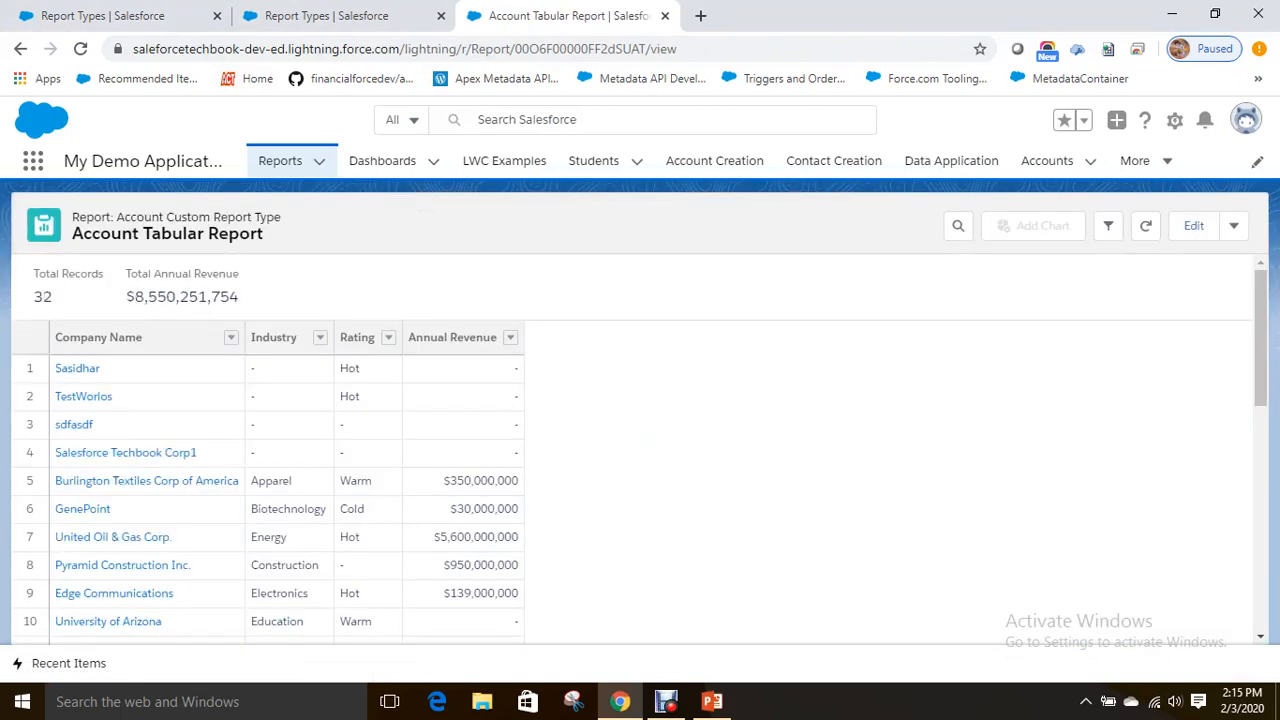
{"action": "left_click", "coordinate": [1234, 226]}
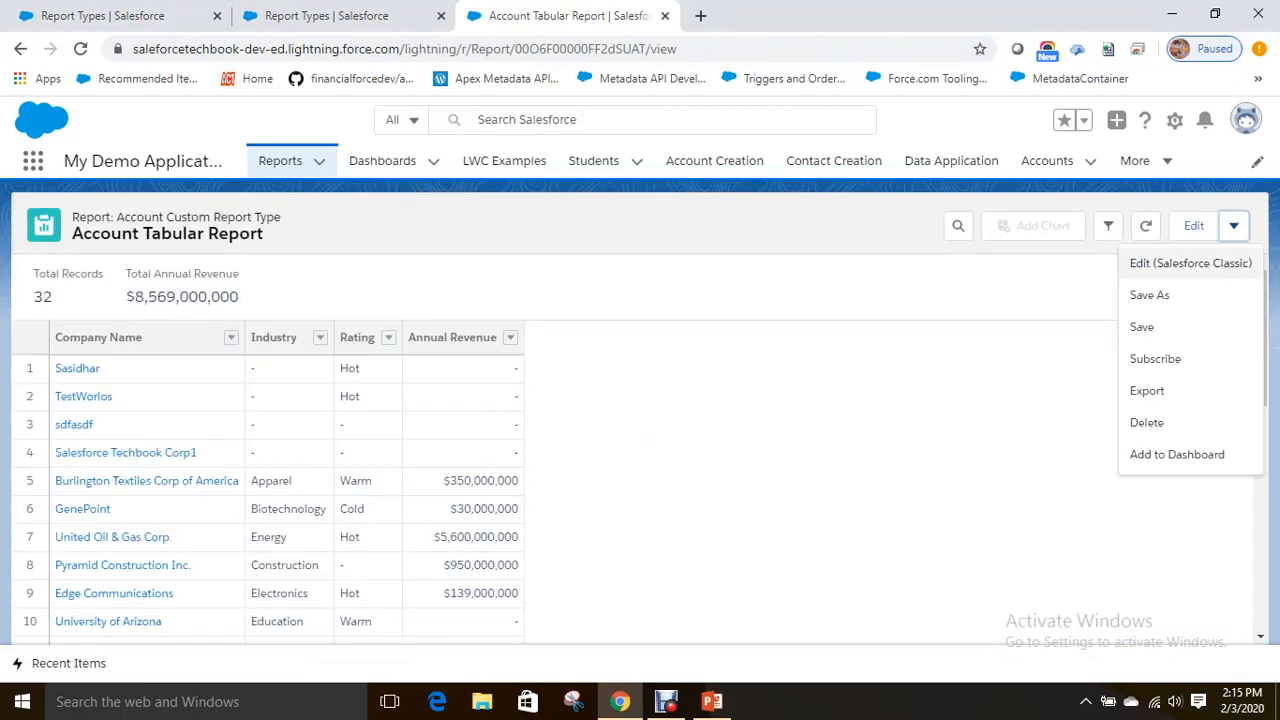
{"action": "left_click", "coordinate": [1167, 400]}
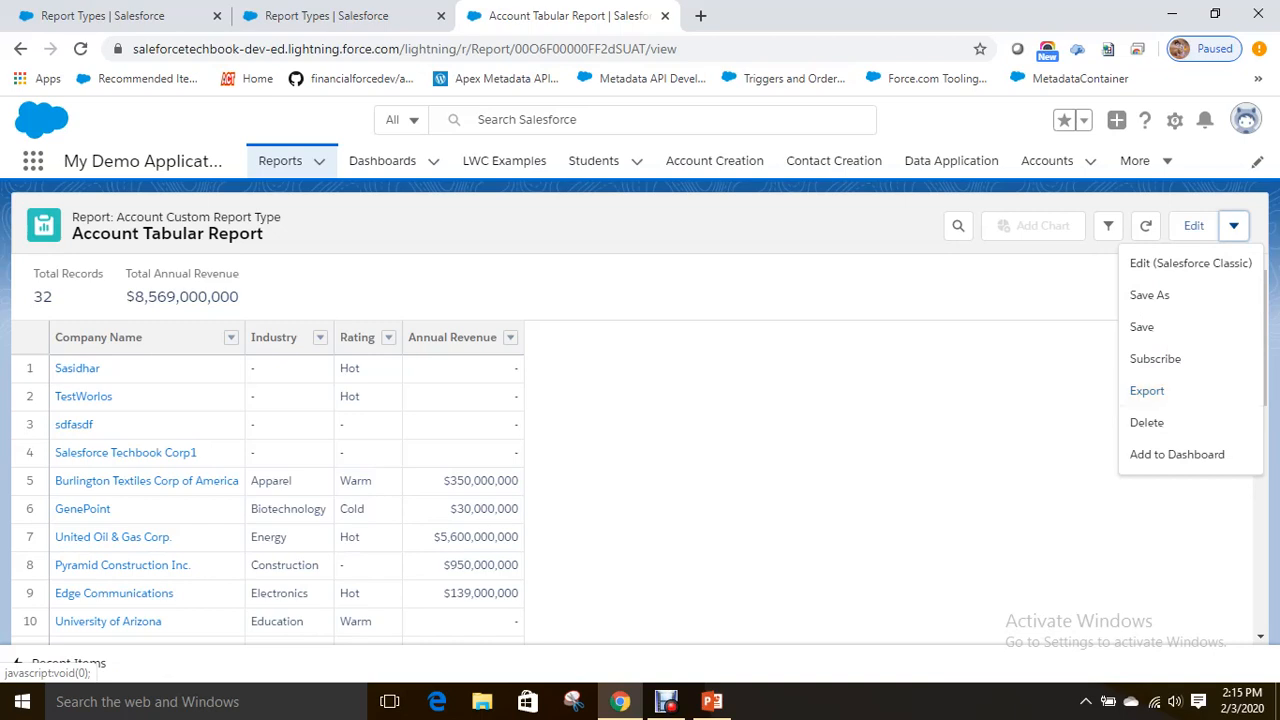
{"action": "left_click", "coordinate": [925, 450]}
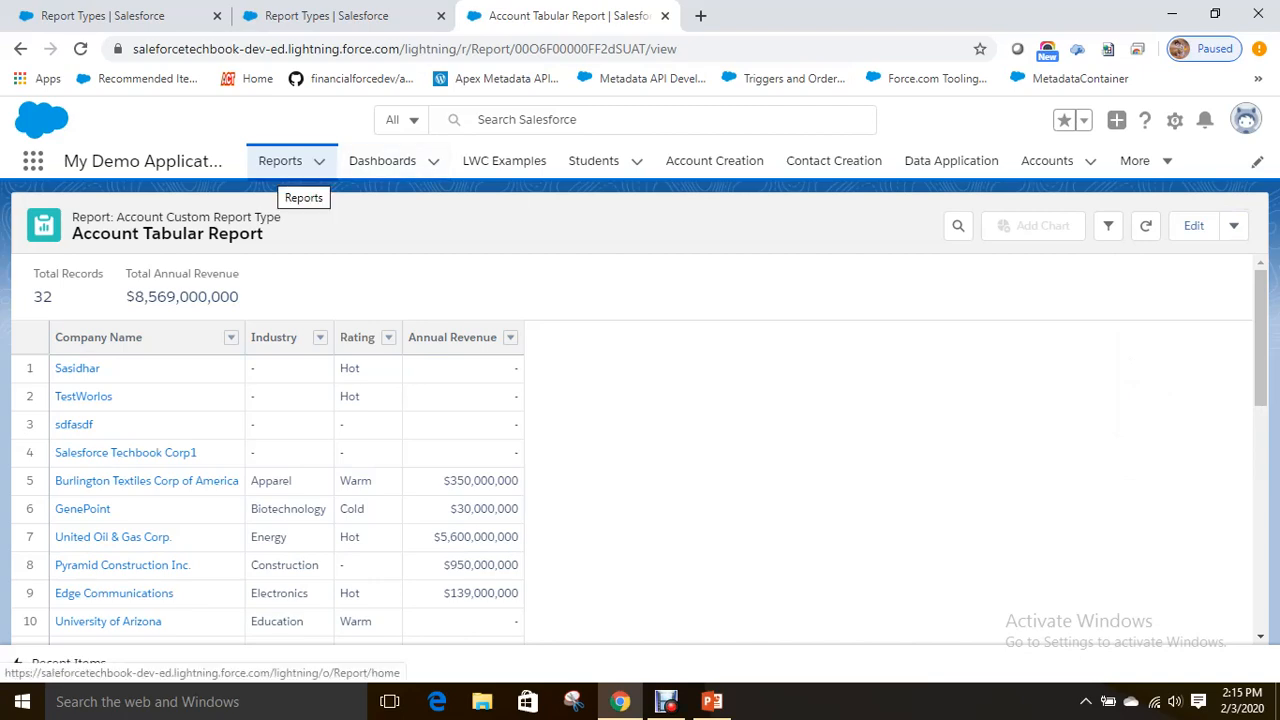
Try to start a new report based on the Account Custom Report Type from the Other Reports category.
{"action": "left_click", "coordinate": [282, 162]}
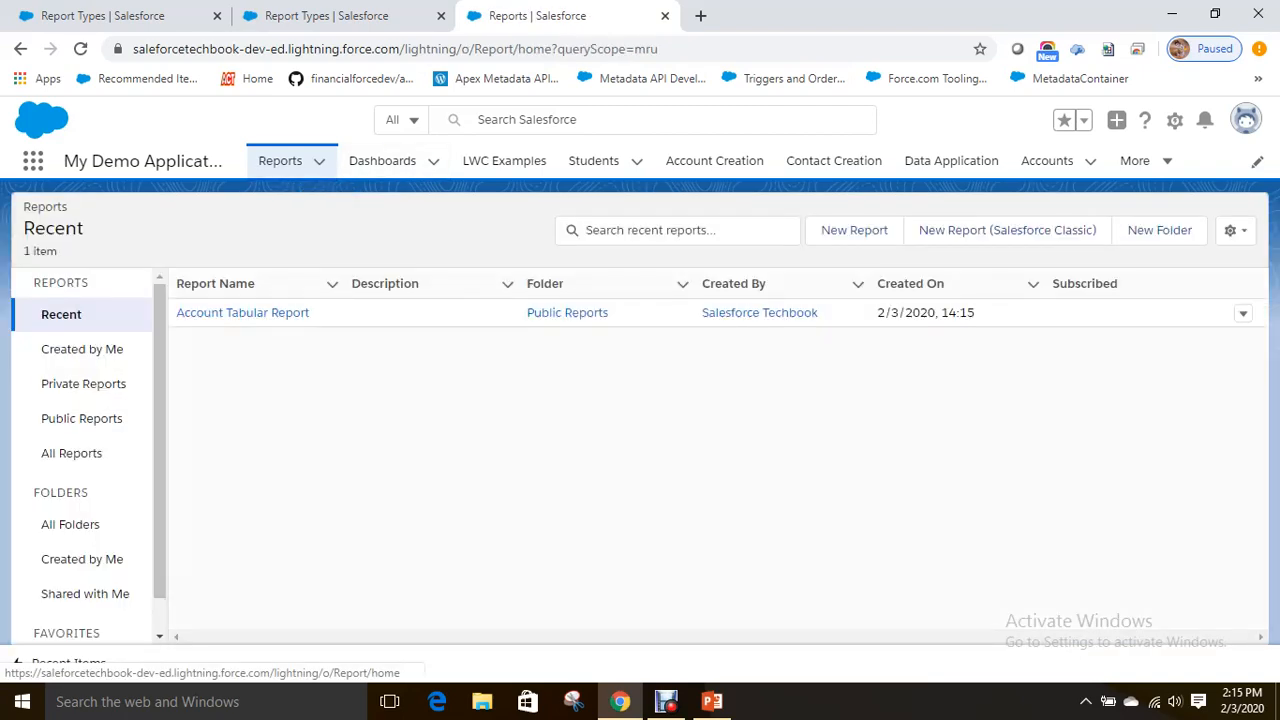
{"action": "left_click", "coordinate": [854, 230]}
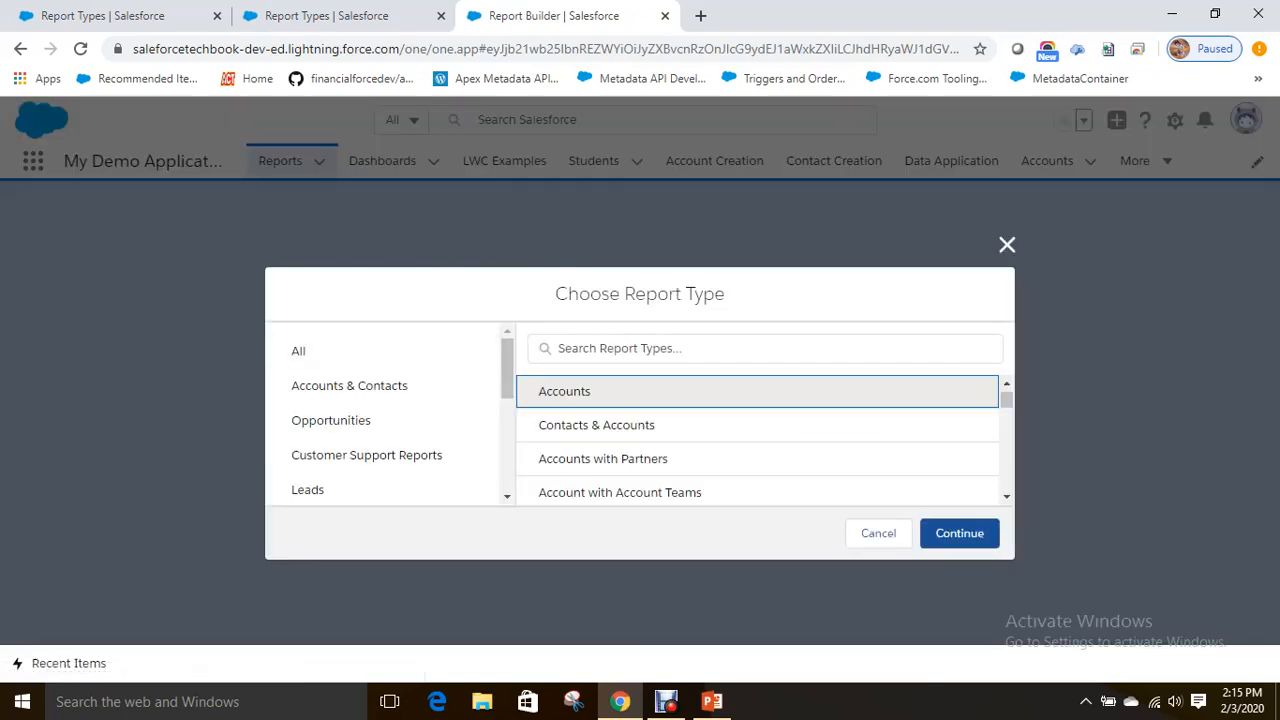
{"action": "scroll", "coordinate": [757, 440], "scroll_direction": "down", "scroll_amount": 5}
{"action": "scroll", "coordinate": [385, 420], "scroll_direction": "down", "scroll_amount": 3}
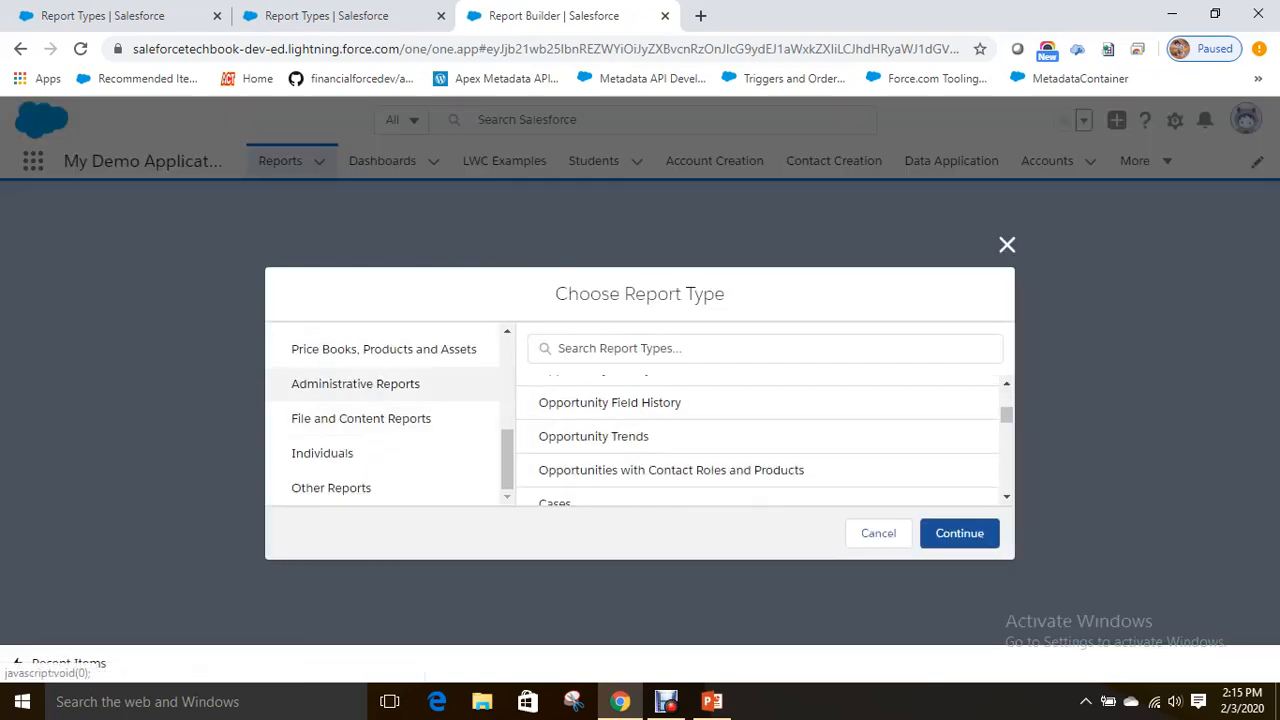
{"action": "left_click", "coordinate": [331, 488]}
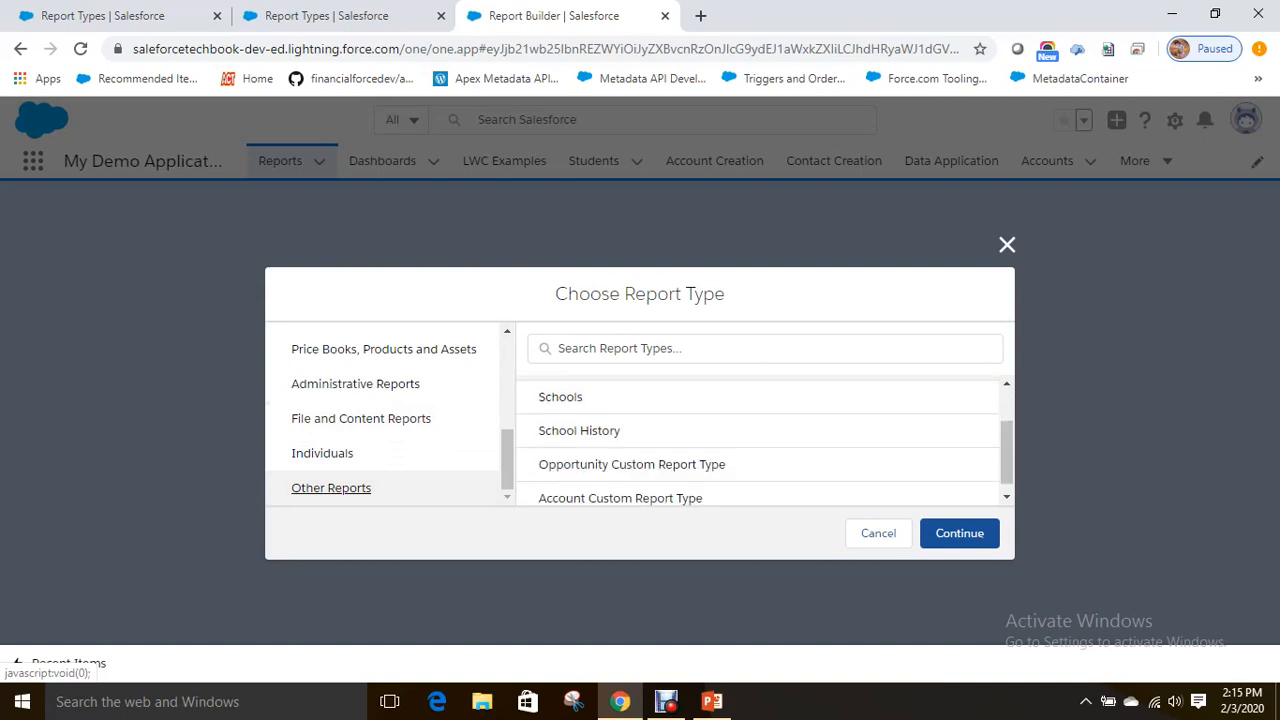
{"action": "left_click", "coordinate": [620, 488]}
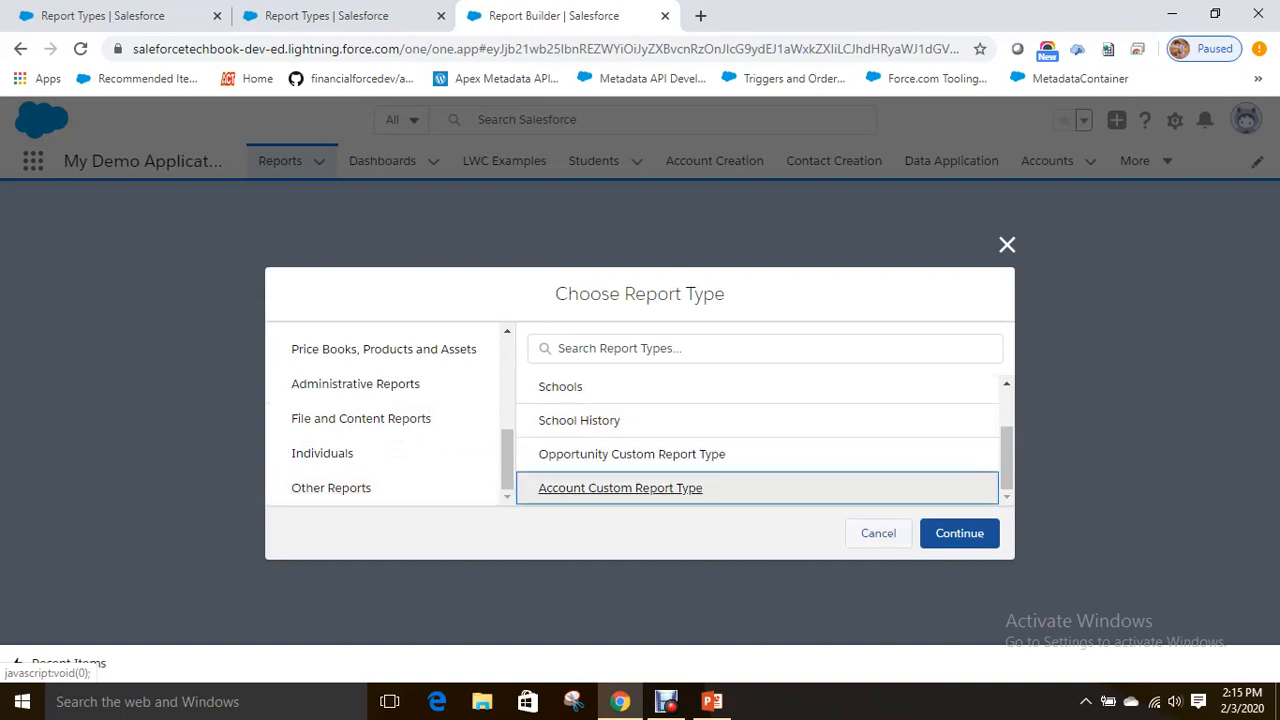
{"action": "left_click", "coordinate": [959, 533]}
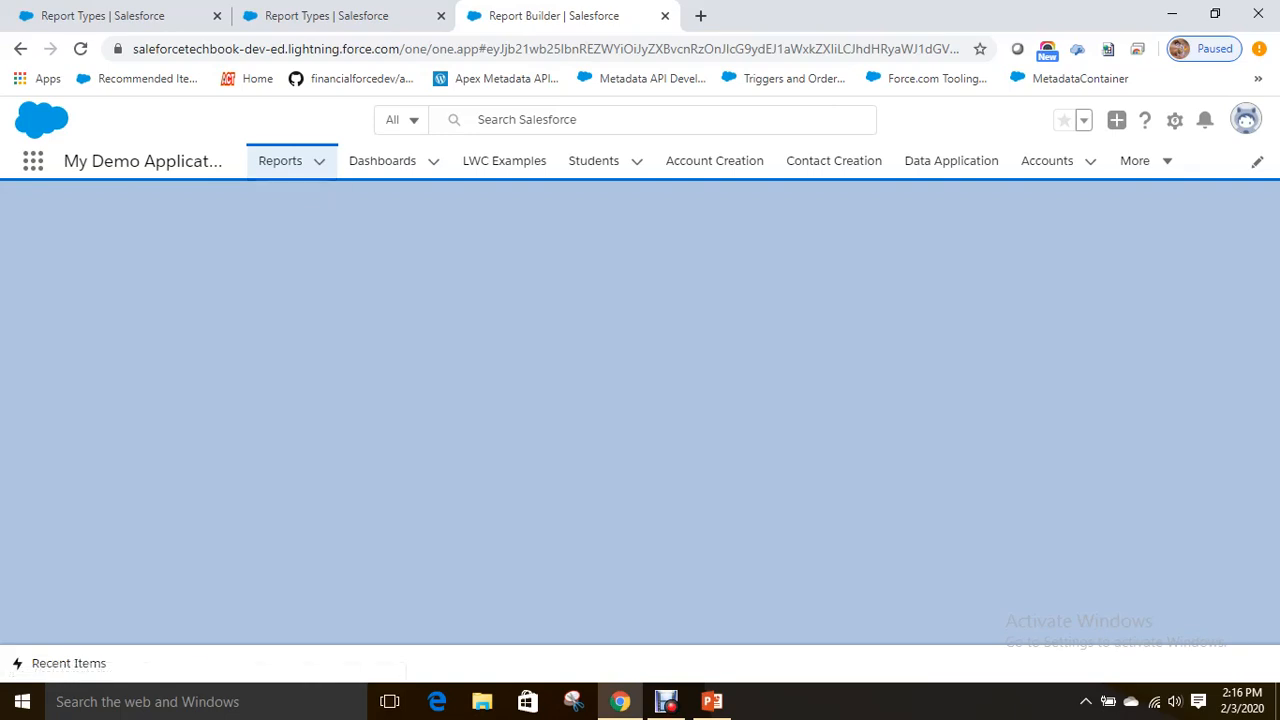
Start a new report, searching Other Reports for "Acc" and choosing the Account Custom Report Type.
{"action": "left_click", "coordinate": [281, 161]}
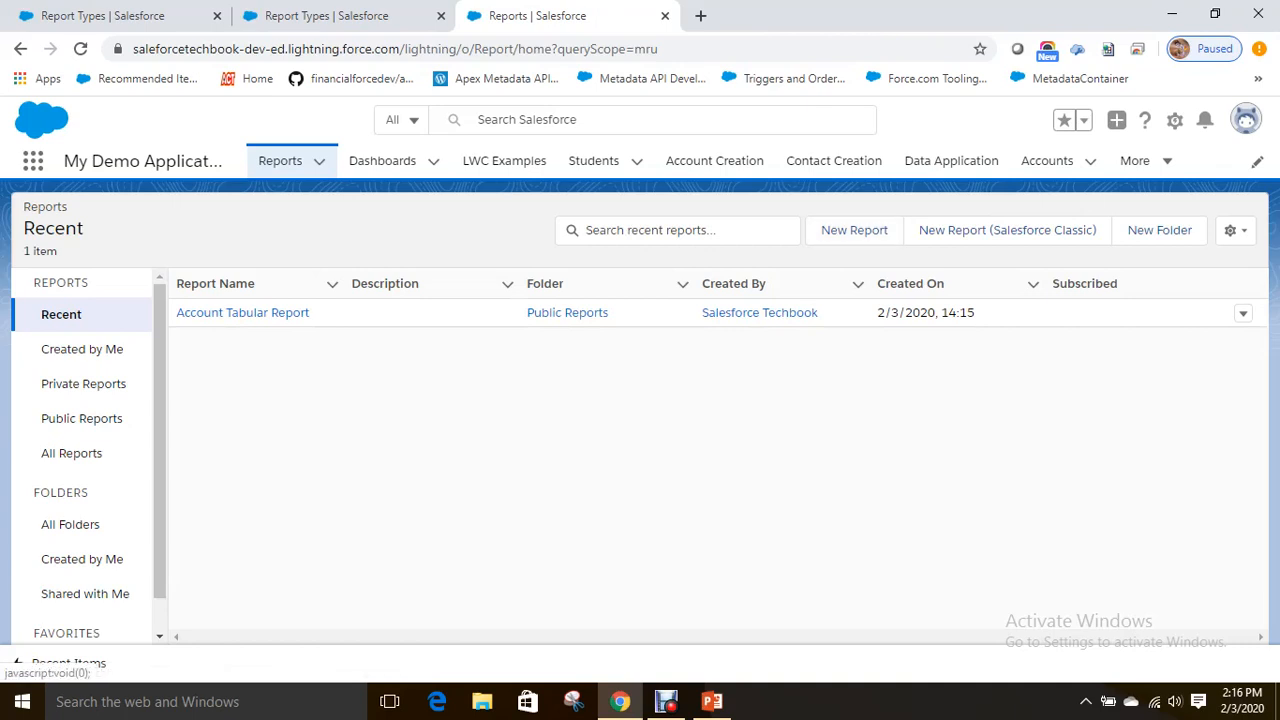
{"action": "left_click", "coordinate": [854, 230]}
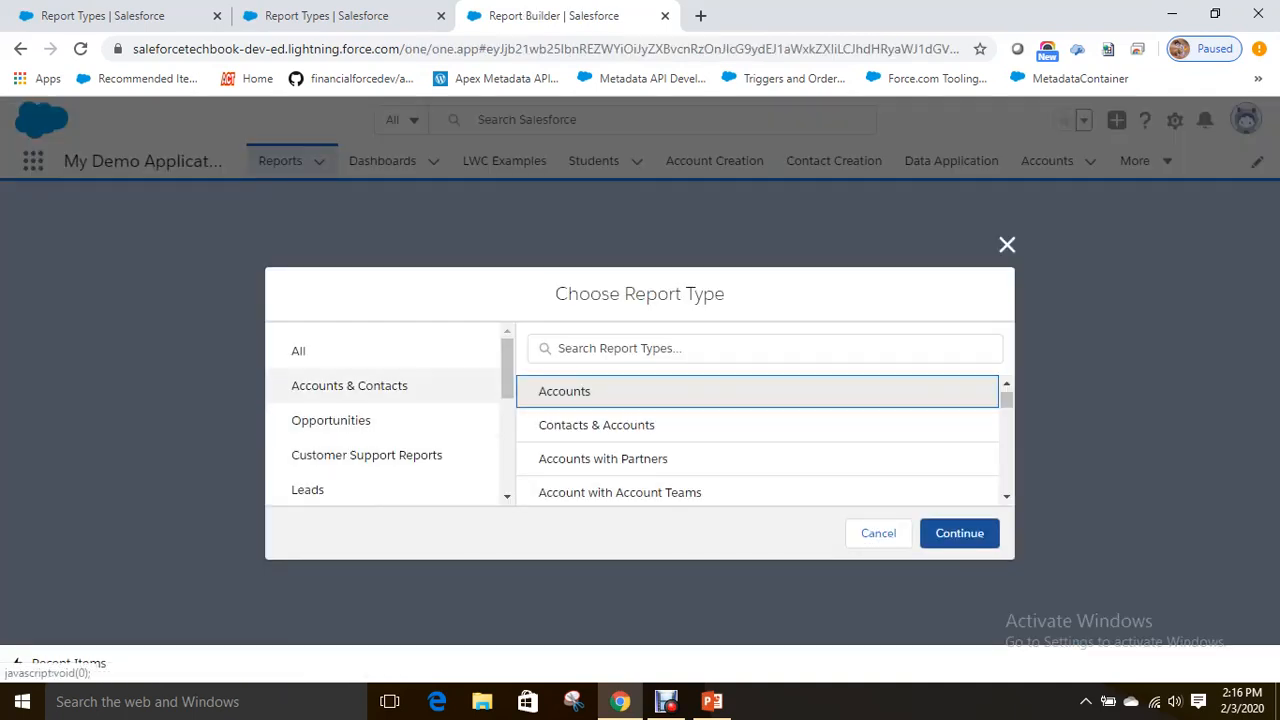
{"action": "scroll", "coordinate": [380, 455], "scroll_direction": "down", "scroll_amount": 3}
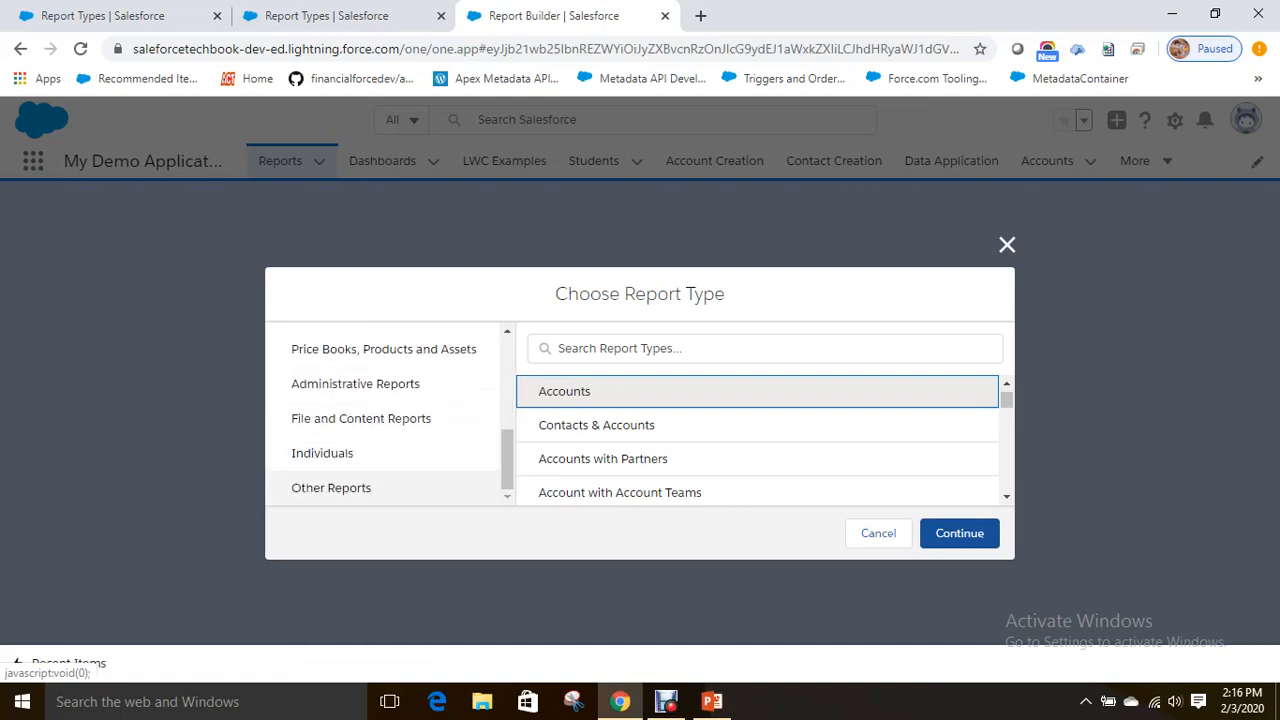
{"action": "left_click", "coordinate": [331, 488]}
{"action": "left_click", "coordinate": [640, 349]}
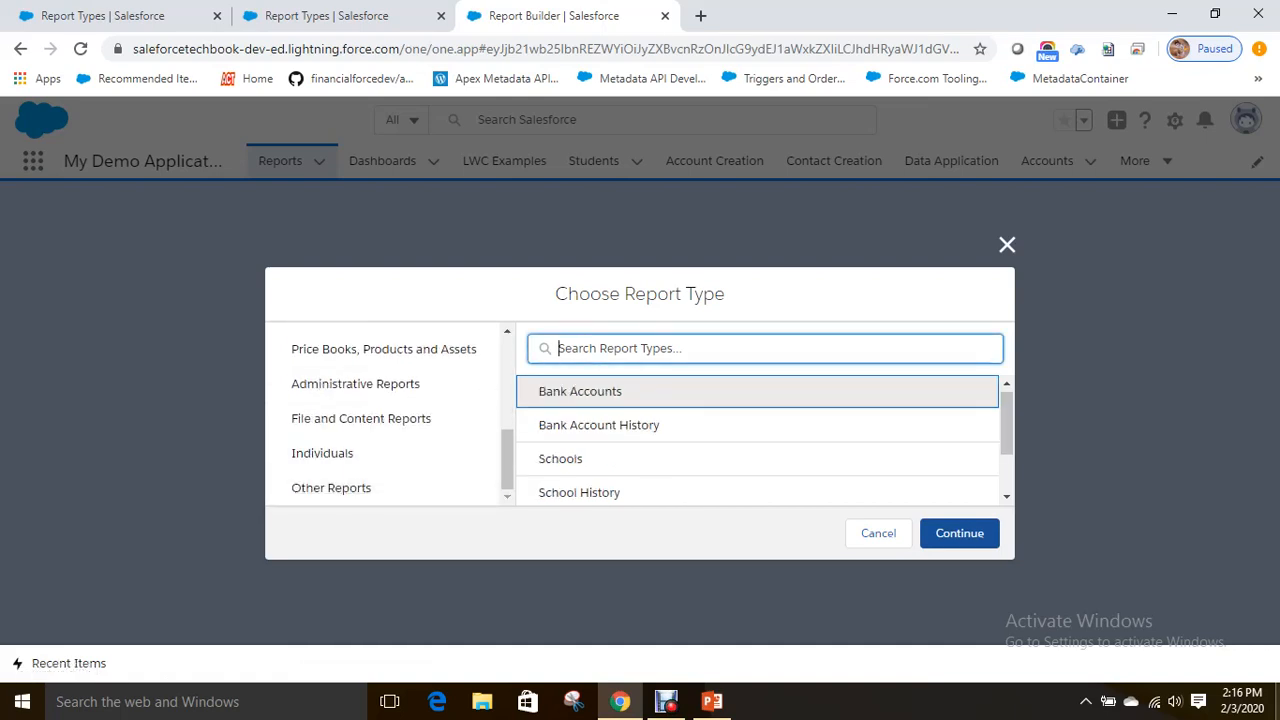
{"action": "type", "text": "Acc"}
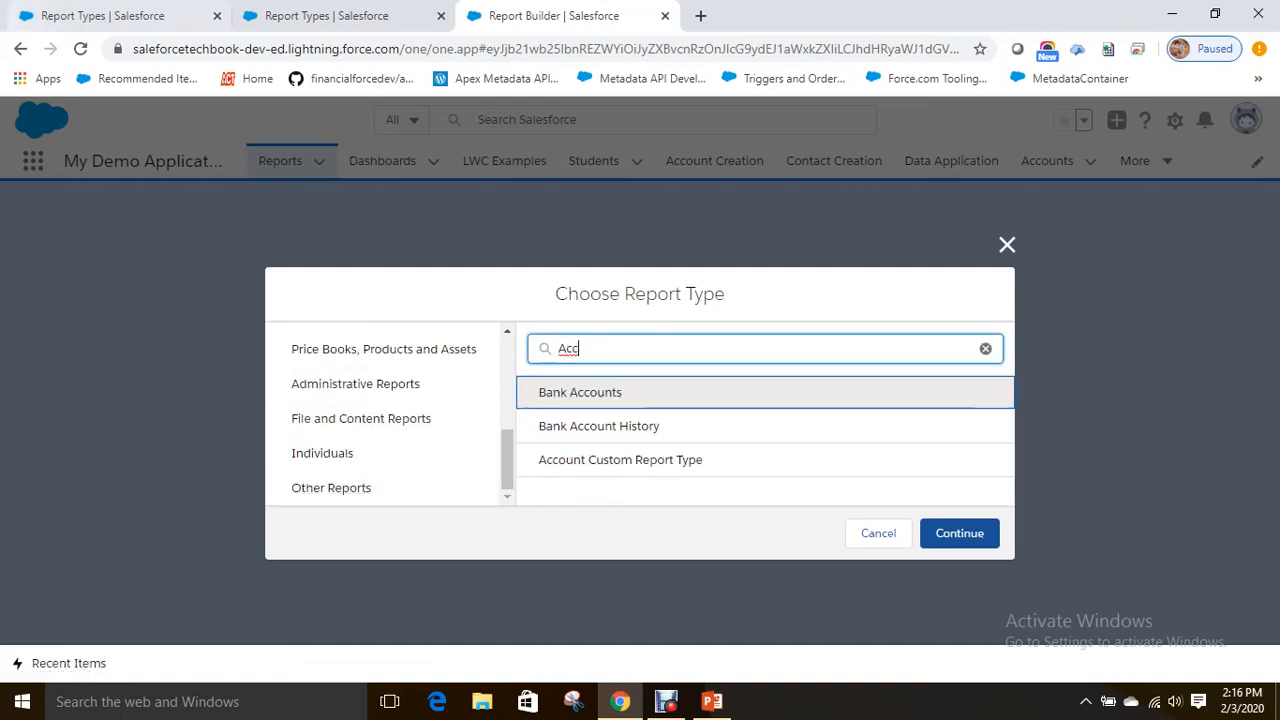
{"action": "left_click", "coordinate": [620, 459]}
{"action": "left_click", "coordinate": [959, 533]}
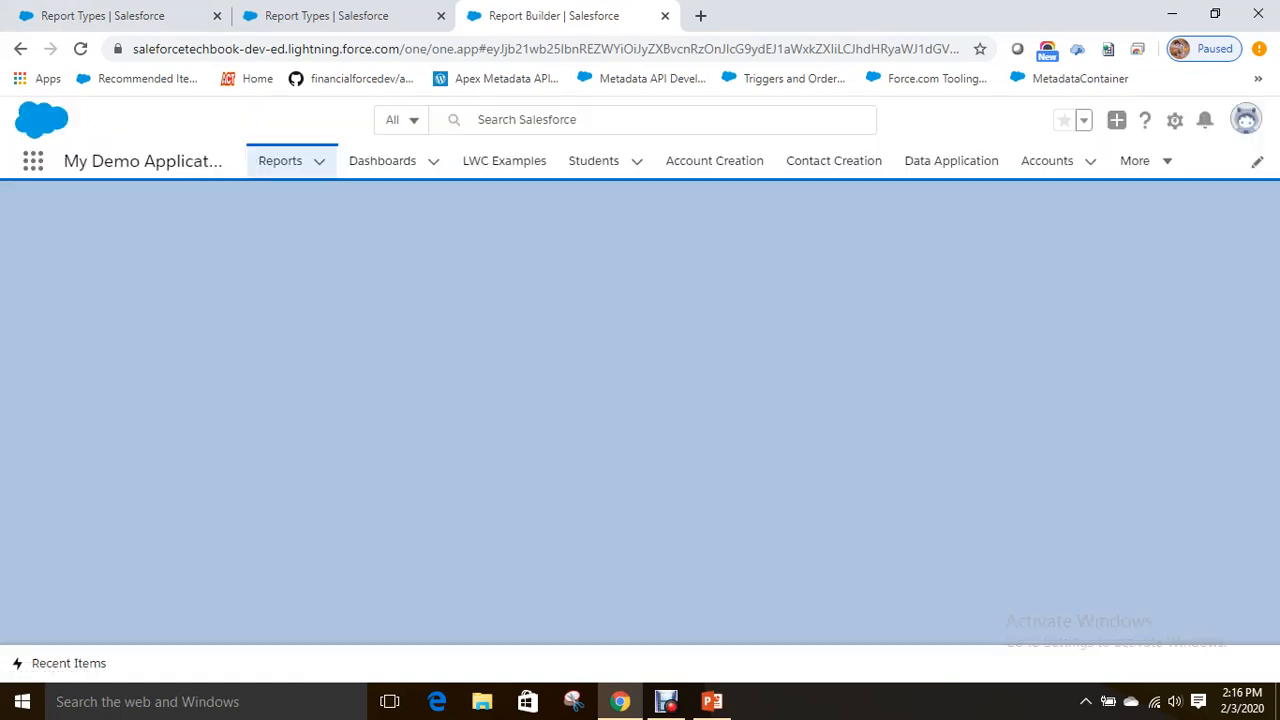
{"action": "left_click", "coordinate": [130, 356]}
{"action": "left_click", "coordinate": [520, 420]}
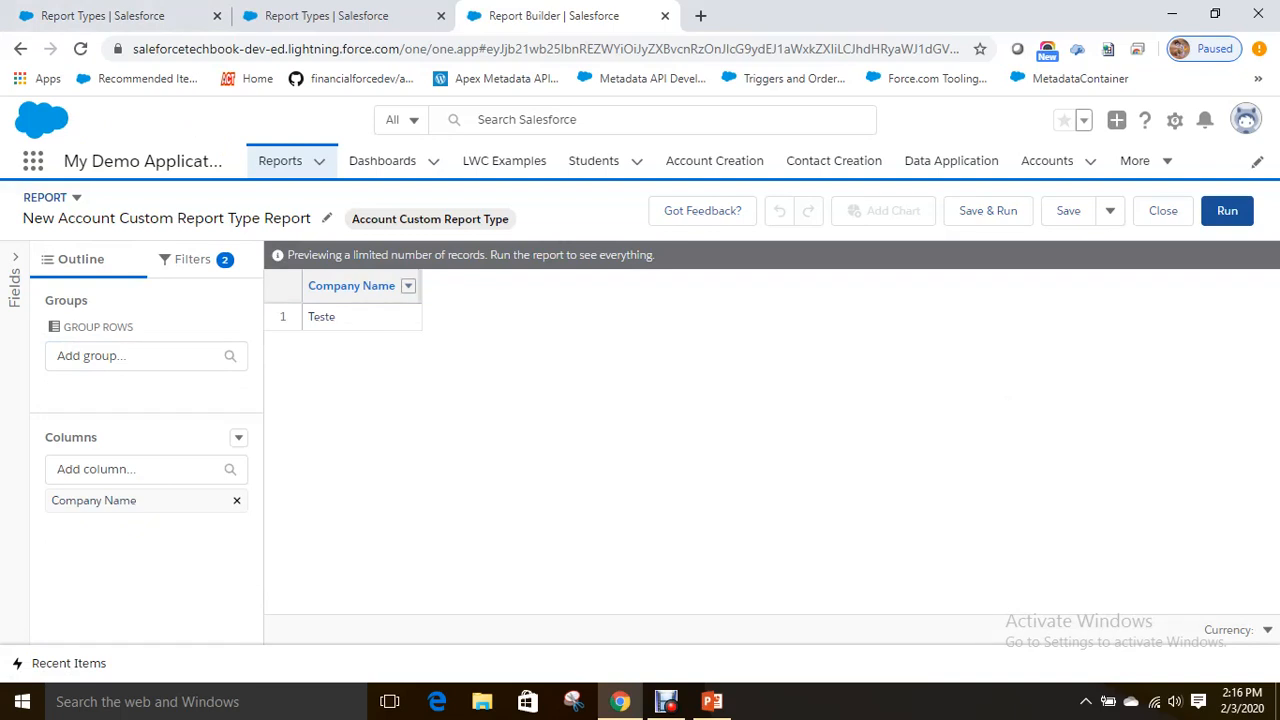
Set the report's Created Date filter to All Time and apply it.
{"action": "left_click", "coordinate": [193, 259]}
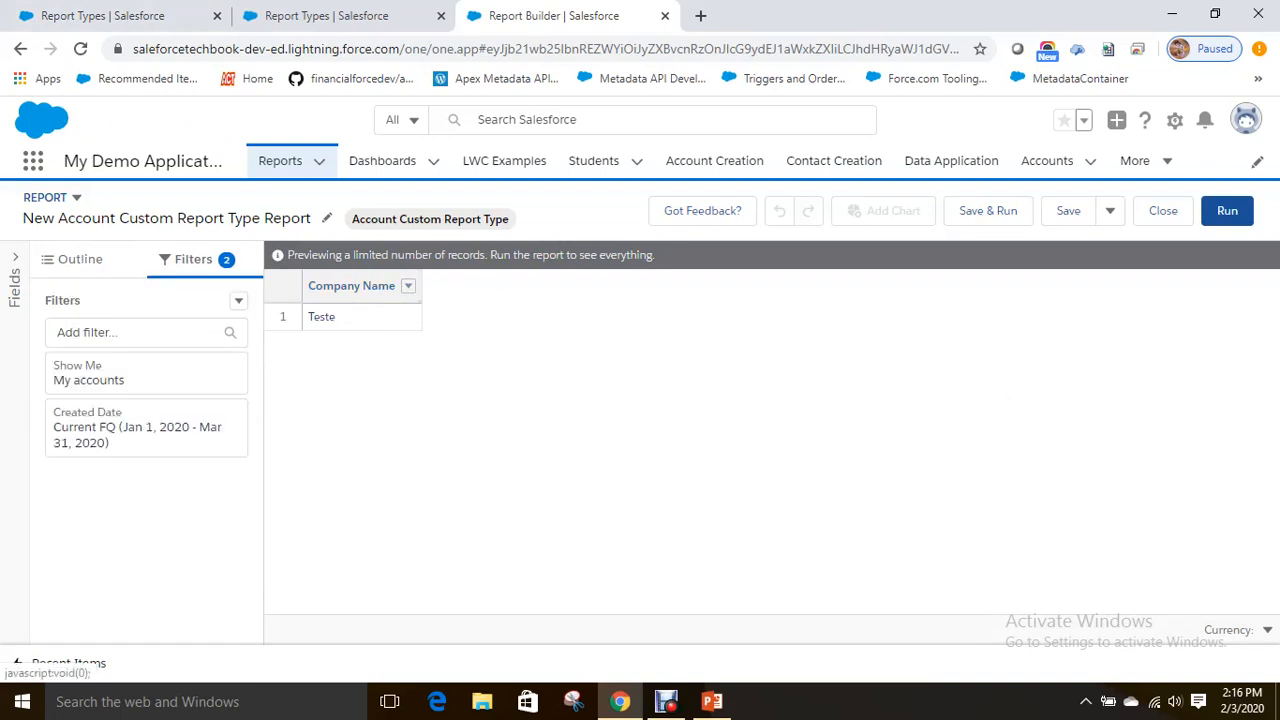
{"action": "left_click", "coordinate": [140, 427]}
{"action": "left_click", "coordinate": [418, 391]}
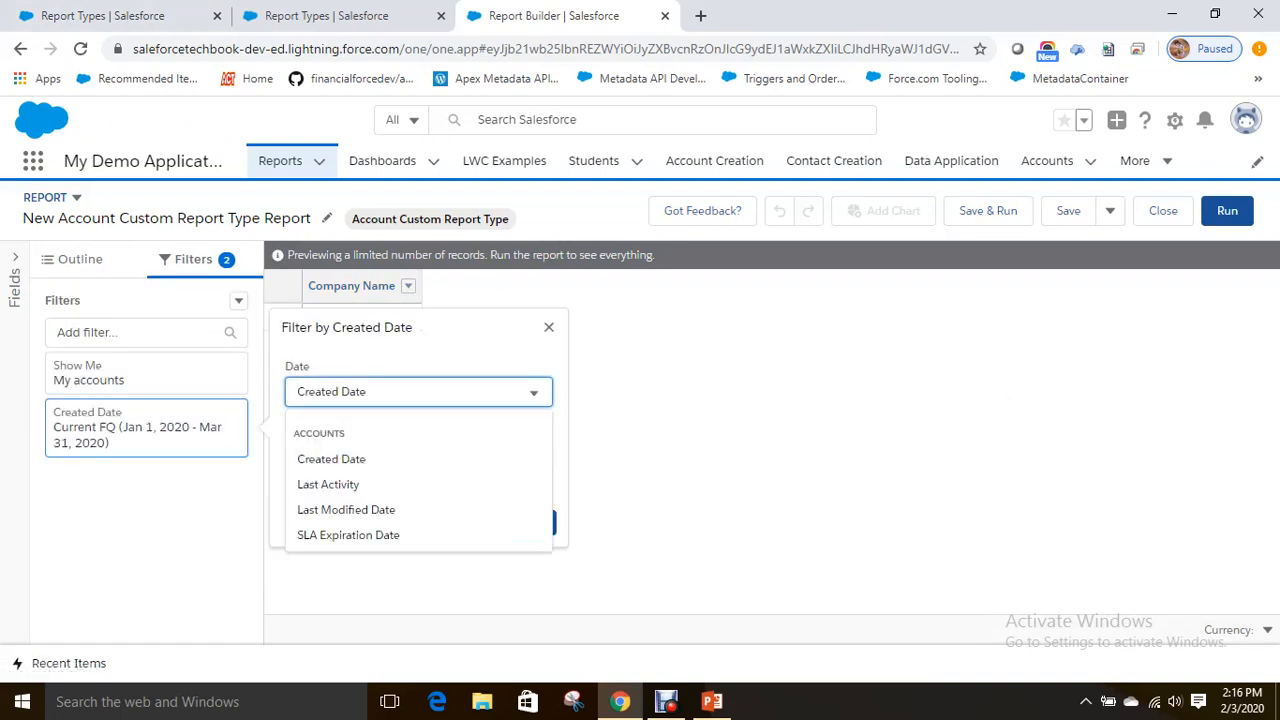
{"action": "left_click", "coordinate": [440, 350]}
{"action": "left_click", "coordinate": [418, 456]}
{"action": "left_click", "coordinate": [342, 493]}
{"action": "left_click", "coordinate": [529, 522]}
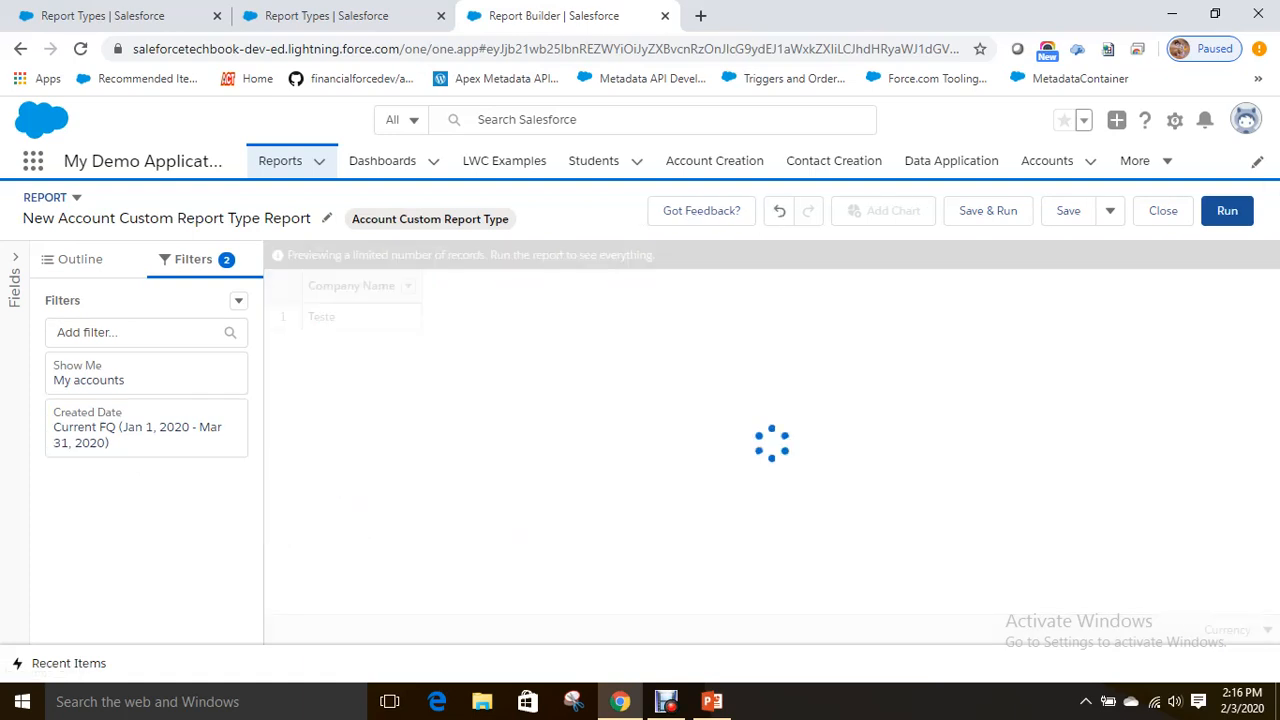
Set the report's Show Me filter to All accounts and apply it.
{"action": "left_click", "coordinate": [146, 373]}
{"action": "left_click", "coordinate": [418, 383]}
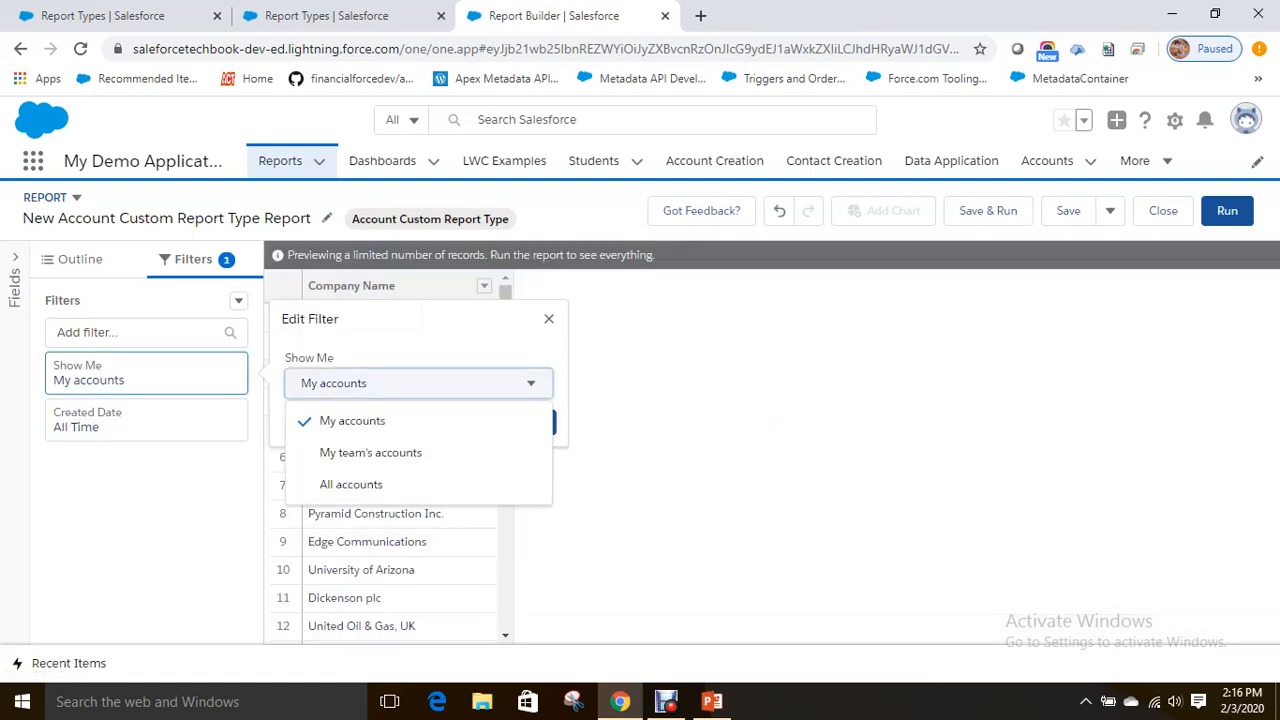
{"action": "left_click", "coordinate": [337, 484]}
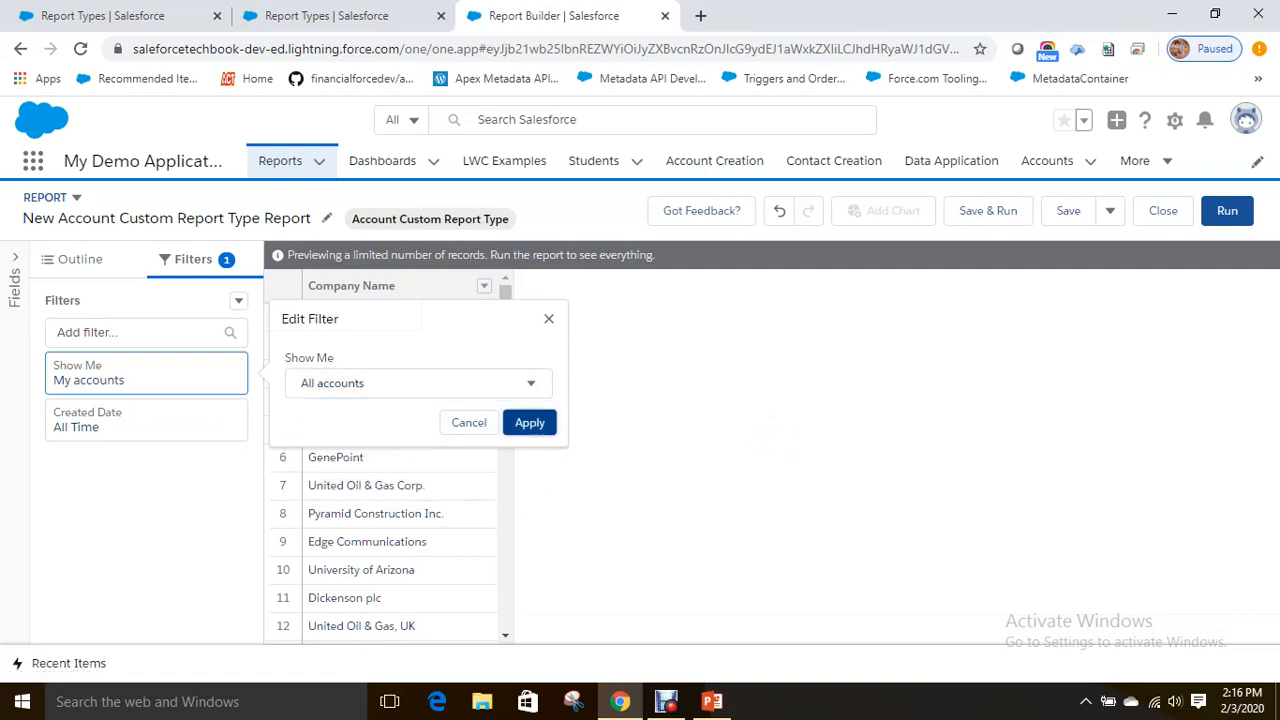
{"action": "left_click", "coordinate": [529, 422]}
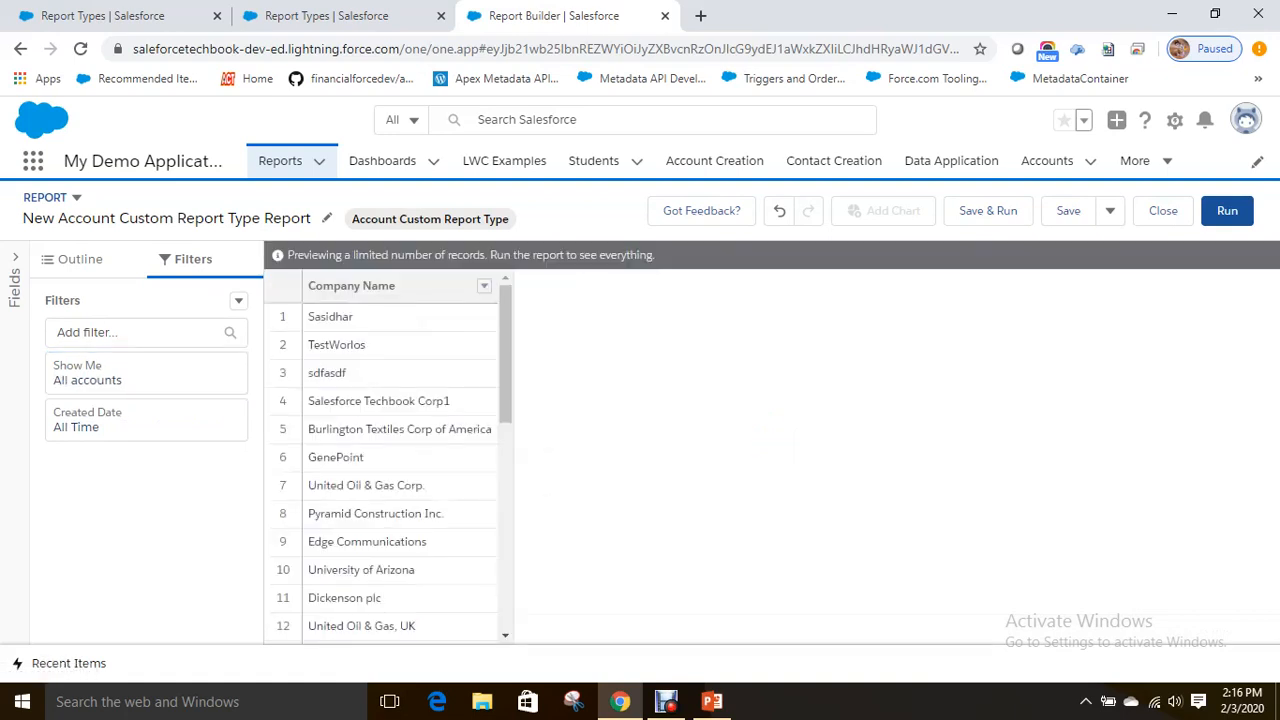
Examine the report's outline, its filters and the list of account fields available as columns.
{"action": "left_click", "coordinate": [80, 260]}
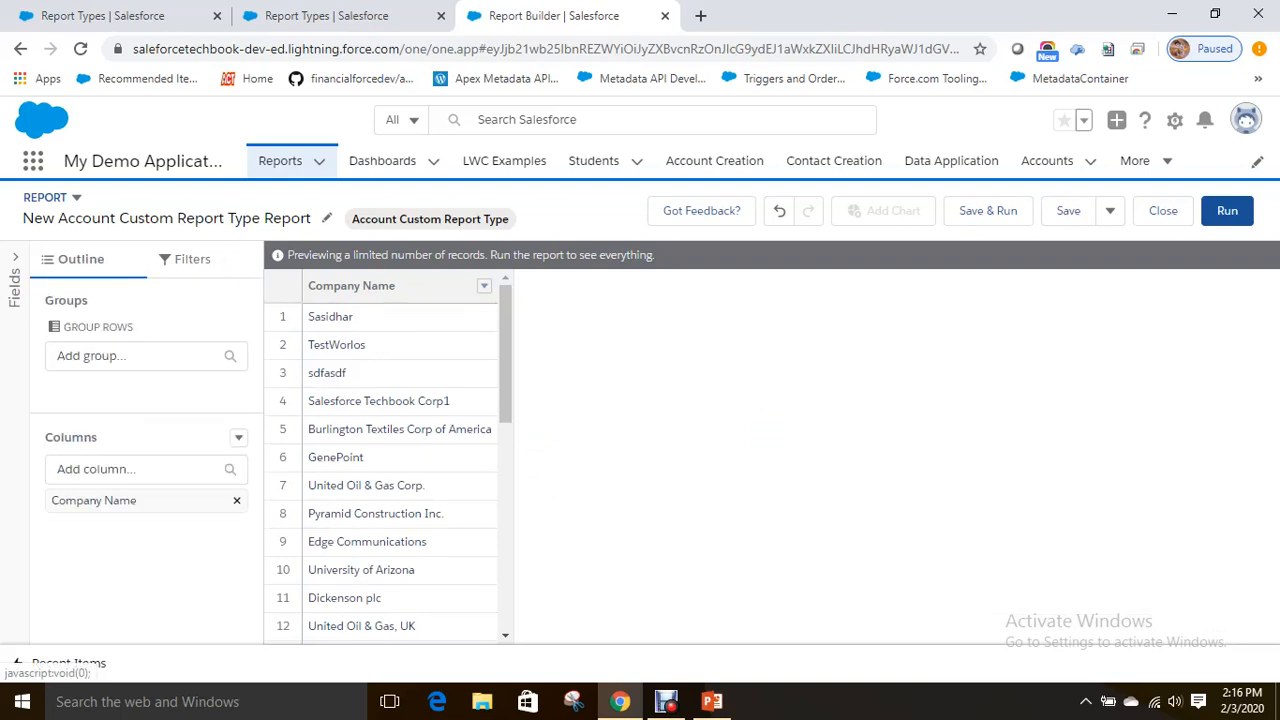
{"action": "left_click", "coordinate": [188, 259]}
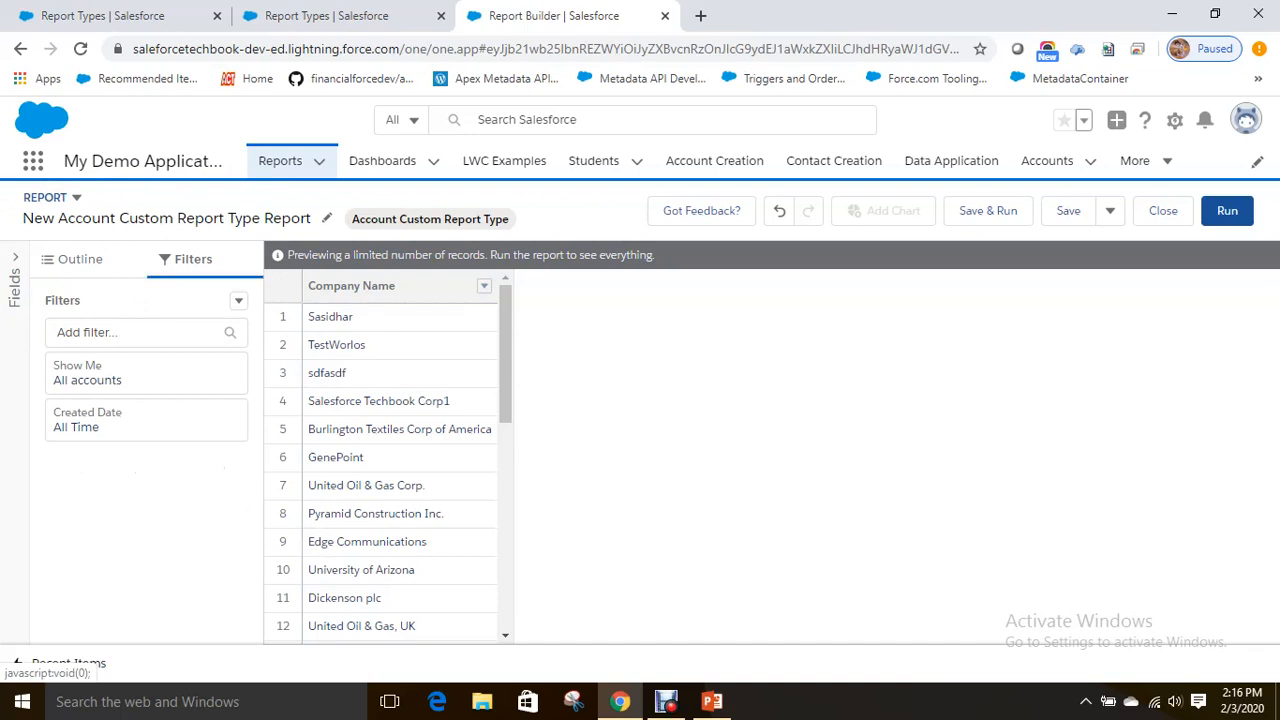
{"action": "left_click", "coordinate": [80, 259]}
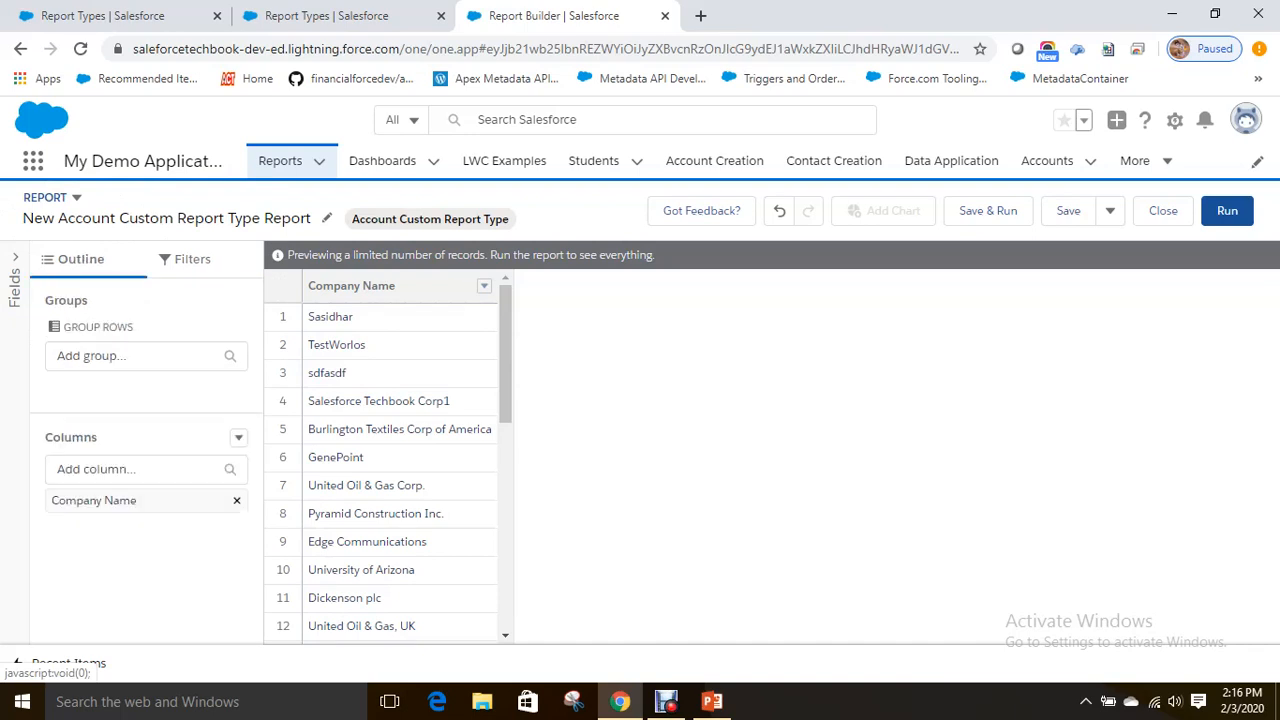
{"action": "left_click", "coordinate": [15, 262]}
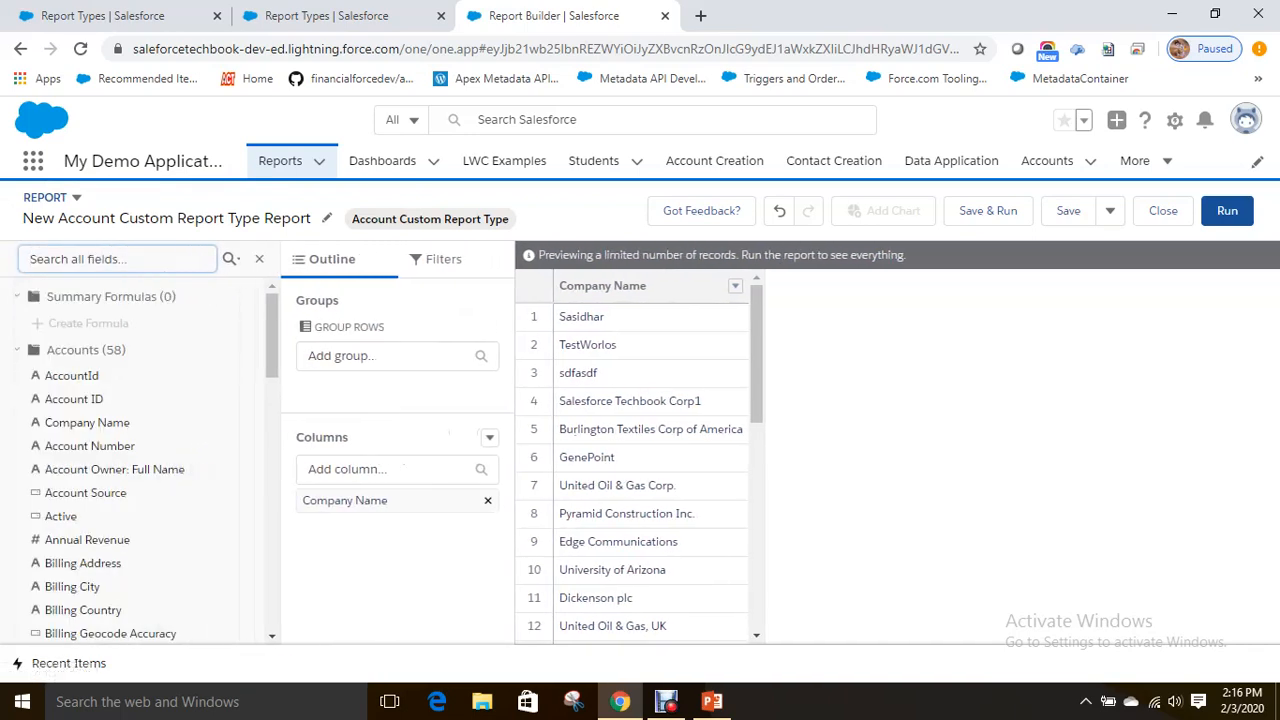
{"action": "scroll", "coordinate": [140, 460], "scroll_direction": "down", "scroll_amount": 10}
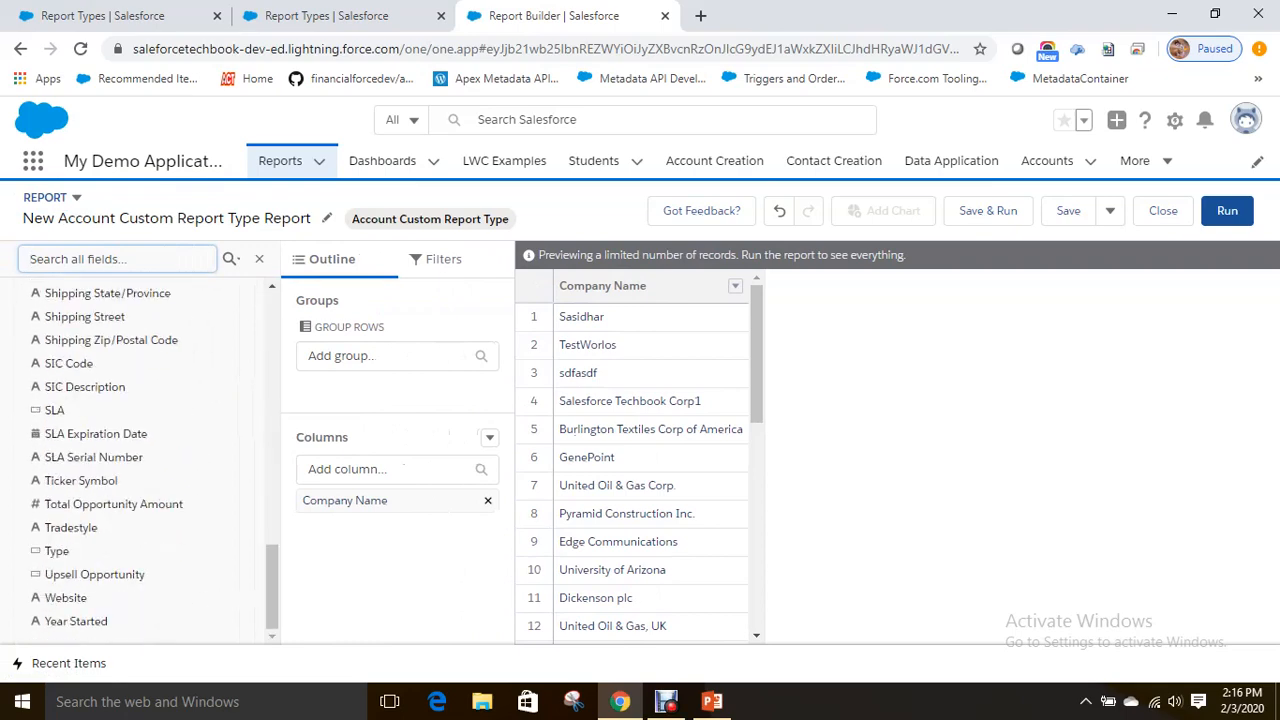
{"action": "left_click", "coordinate": [259, 259]}
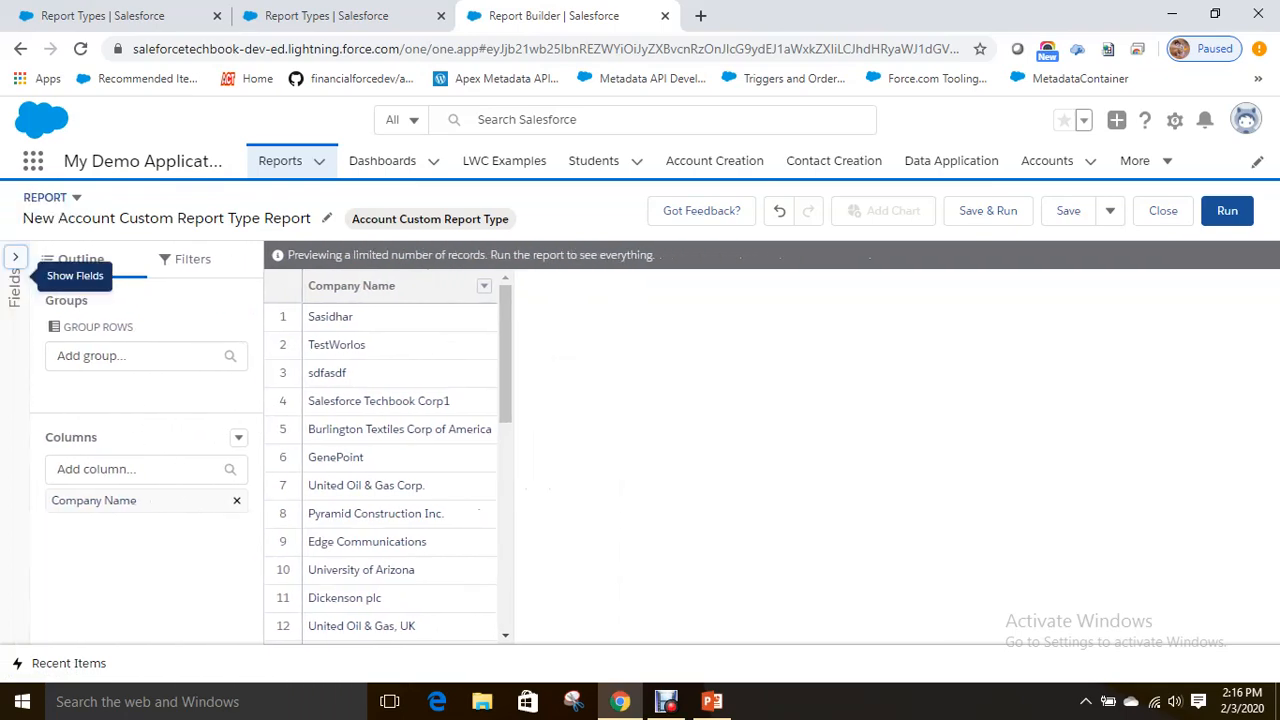
{"action": "left_click", "coordinate": [15, 258]}
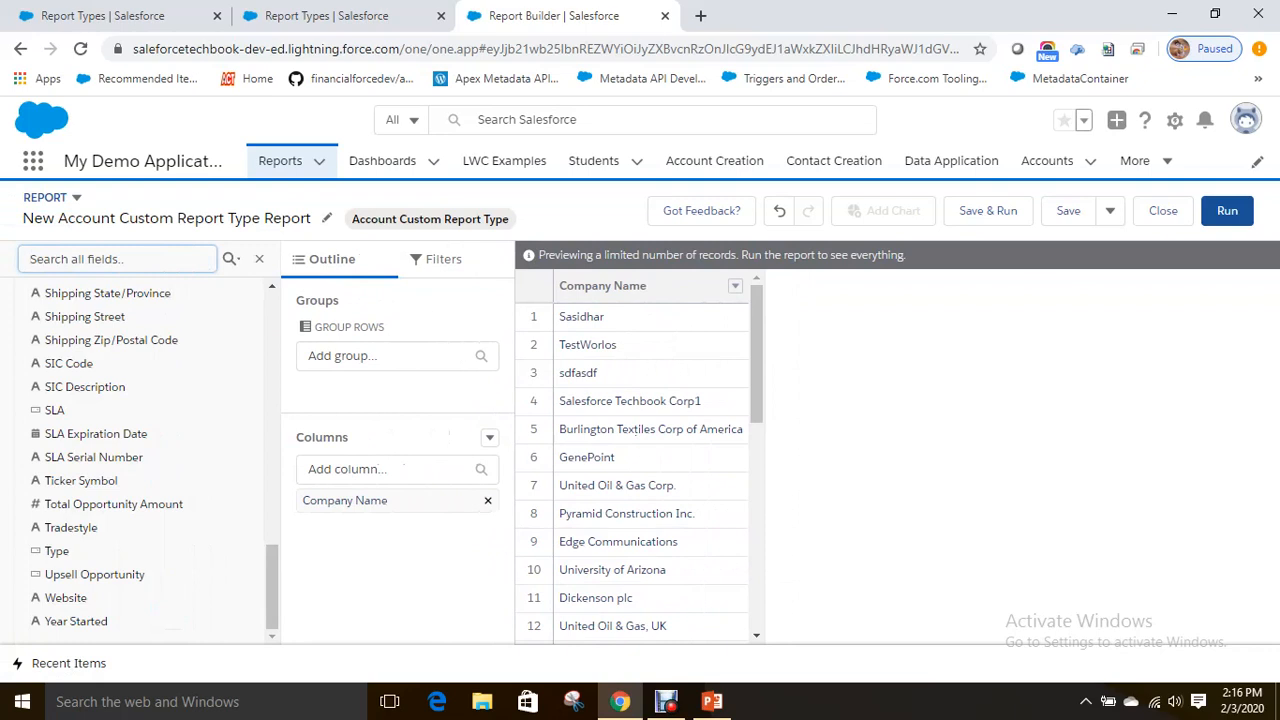
{"action": "left_click", "coordinate": [66, 598]}
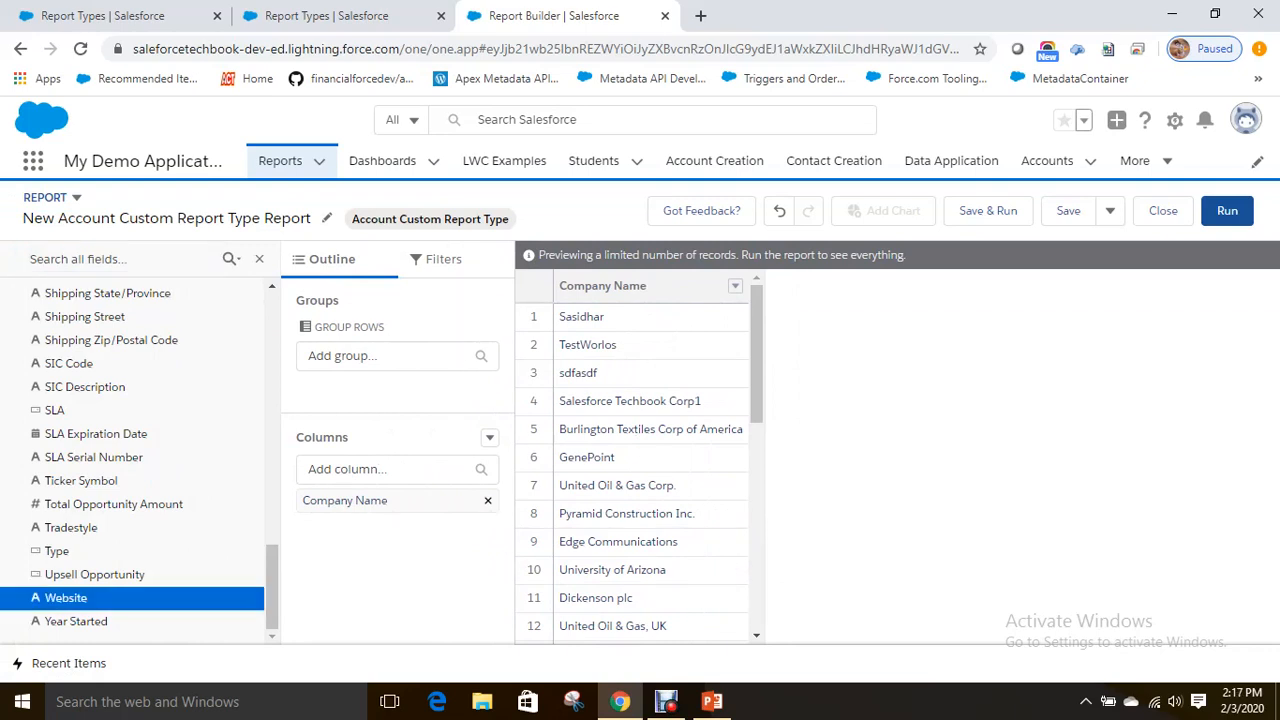
{"action": "left_click", "coordinate": [388, 469]}
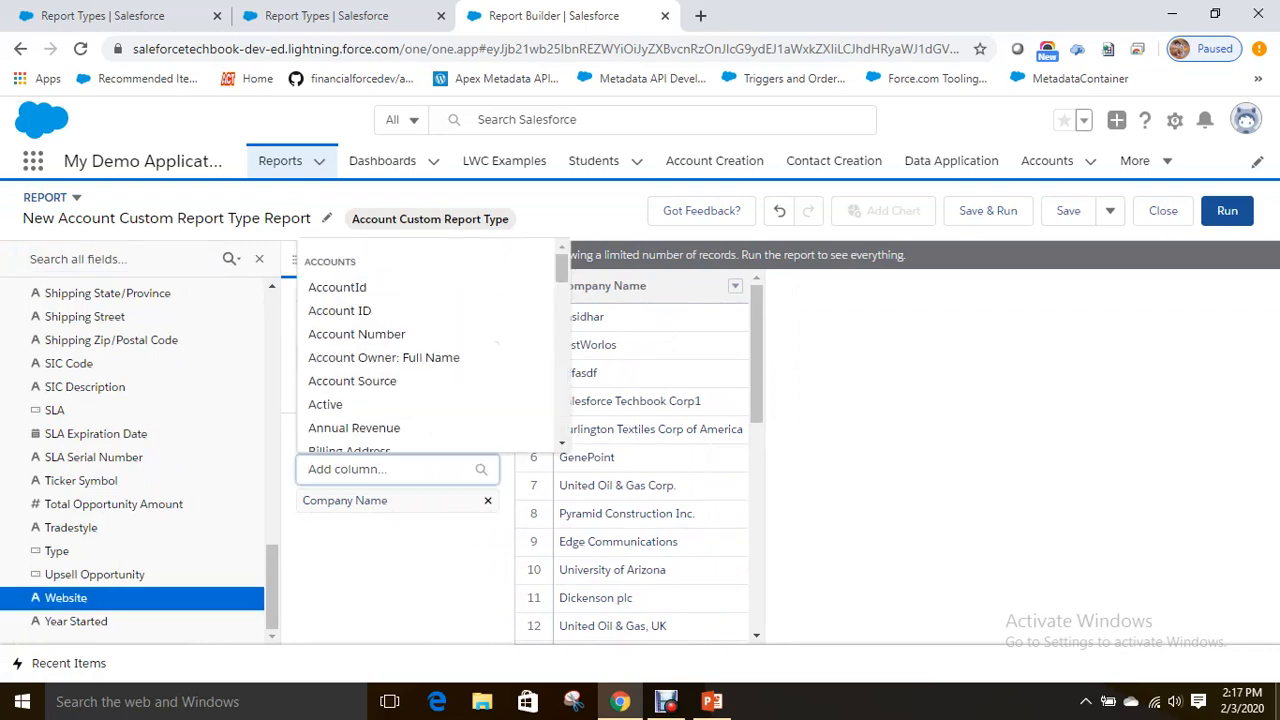
{"action": "left_click", "coordinate": [259, 258]}
Add the Industry field as a report column.
{"action": "left_click", "coordinate": [140, 469]}
{"action": "type", "text": "Indu"}
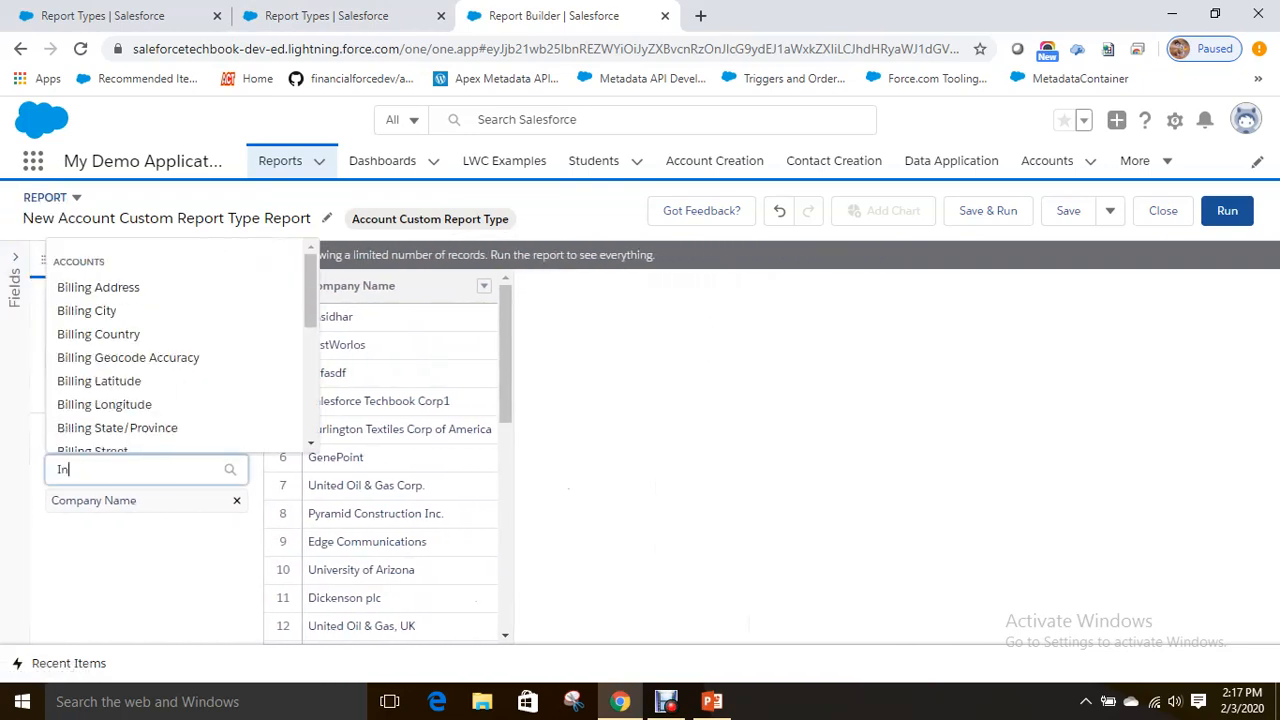
{"action": "key", "text": "Down"}
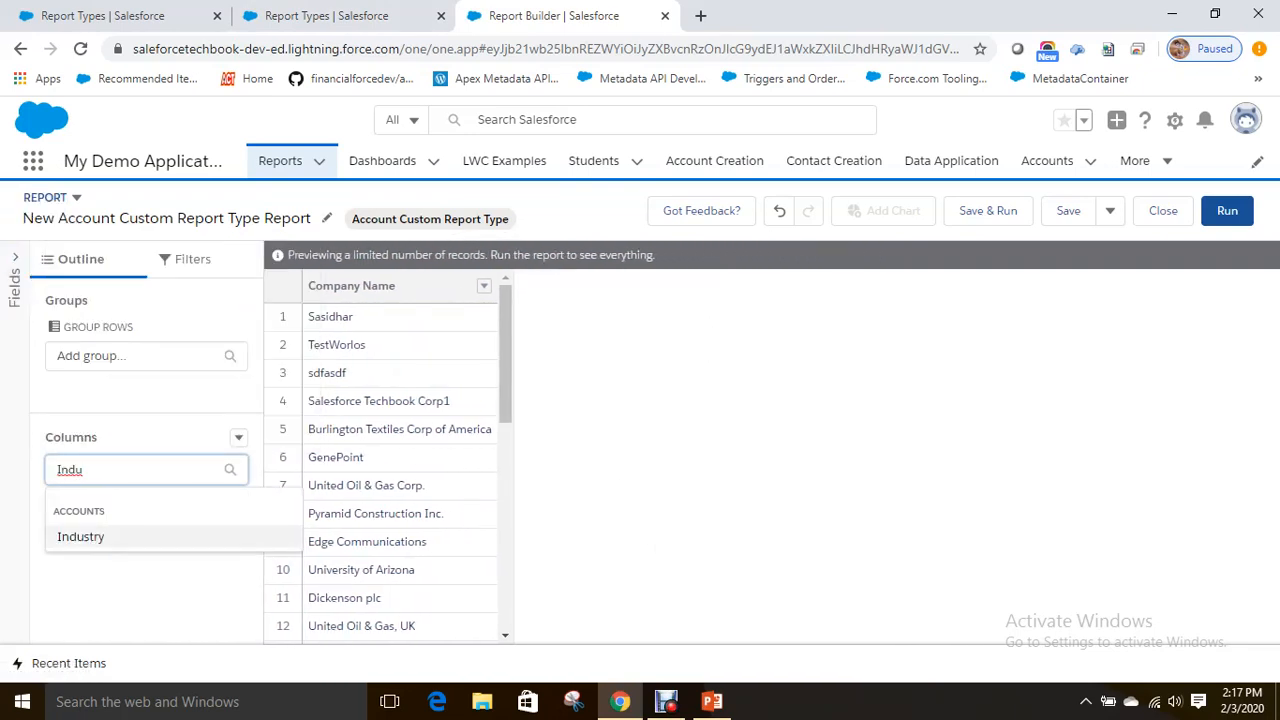
{"action": "key", "text": "Return"}
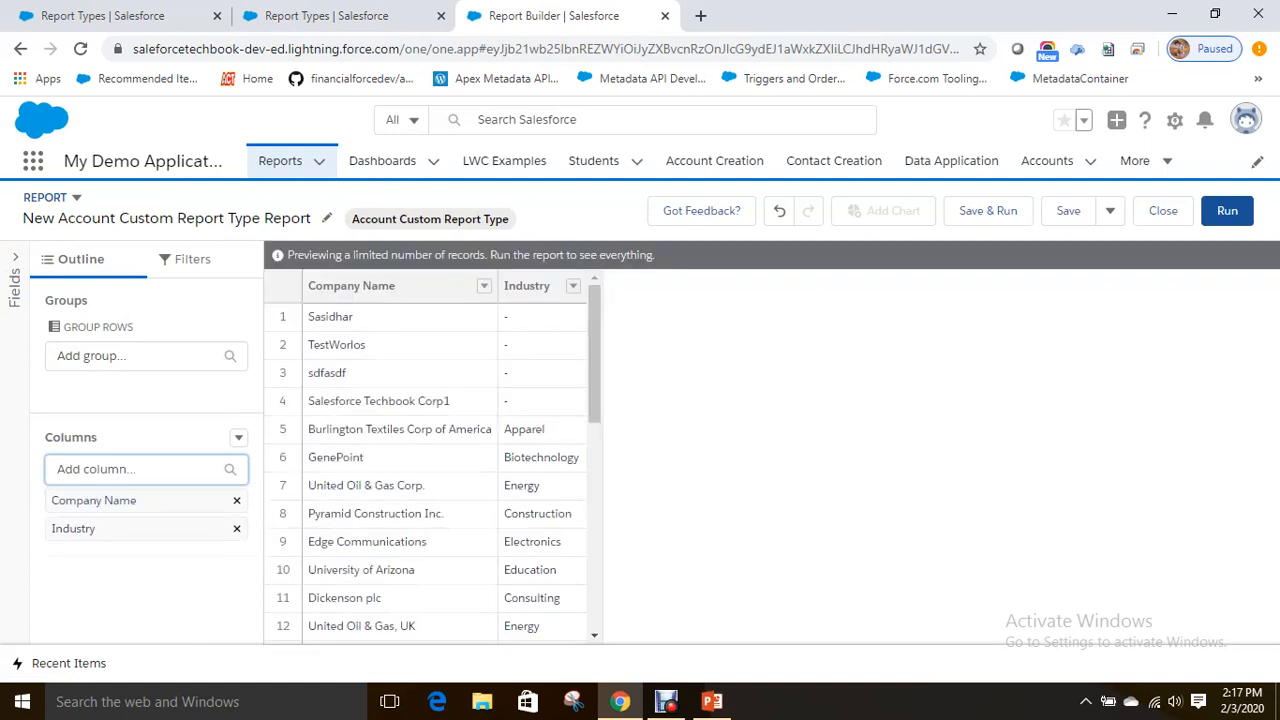
Add the Rating and Annual Revenue fields as report columns.
{"action": "type", "text": "Rating"}
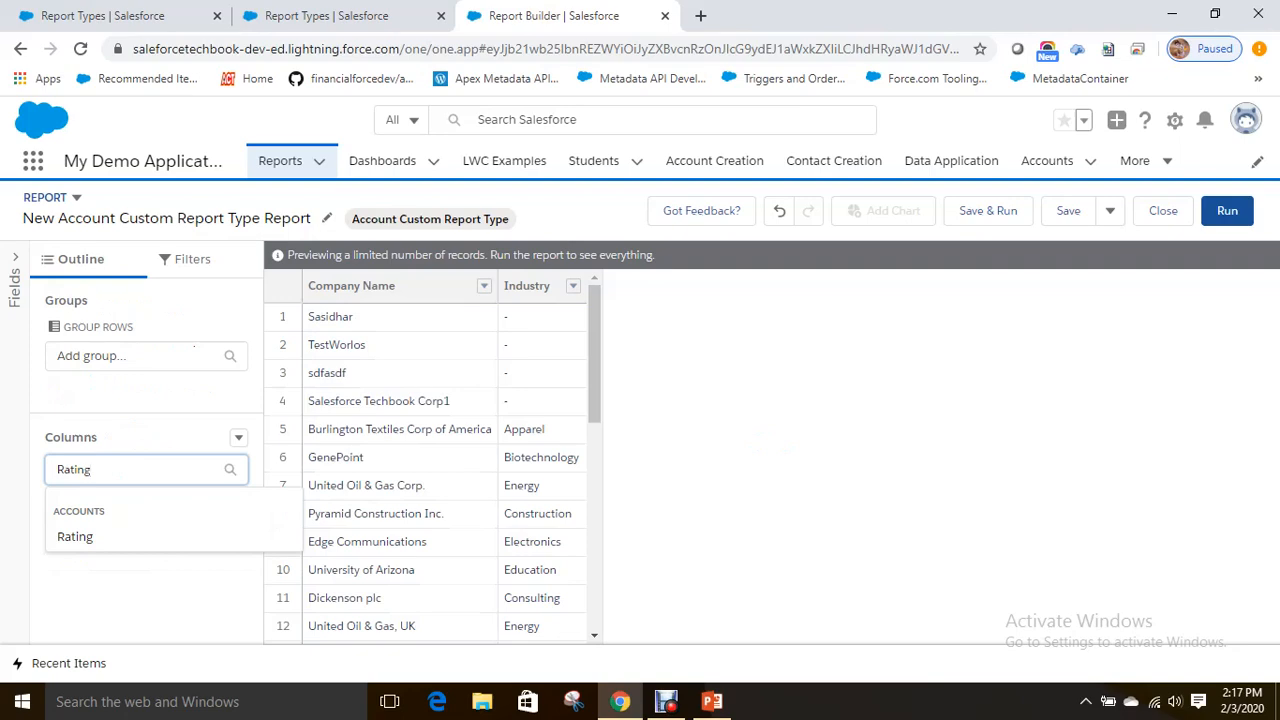
{"action": "key", "text": "Down"}
{"action": "key", "text": "Return"}
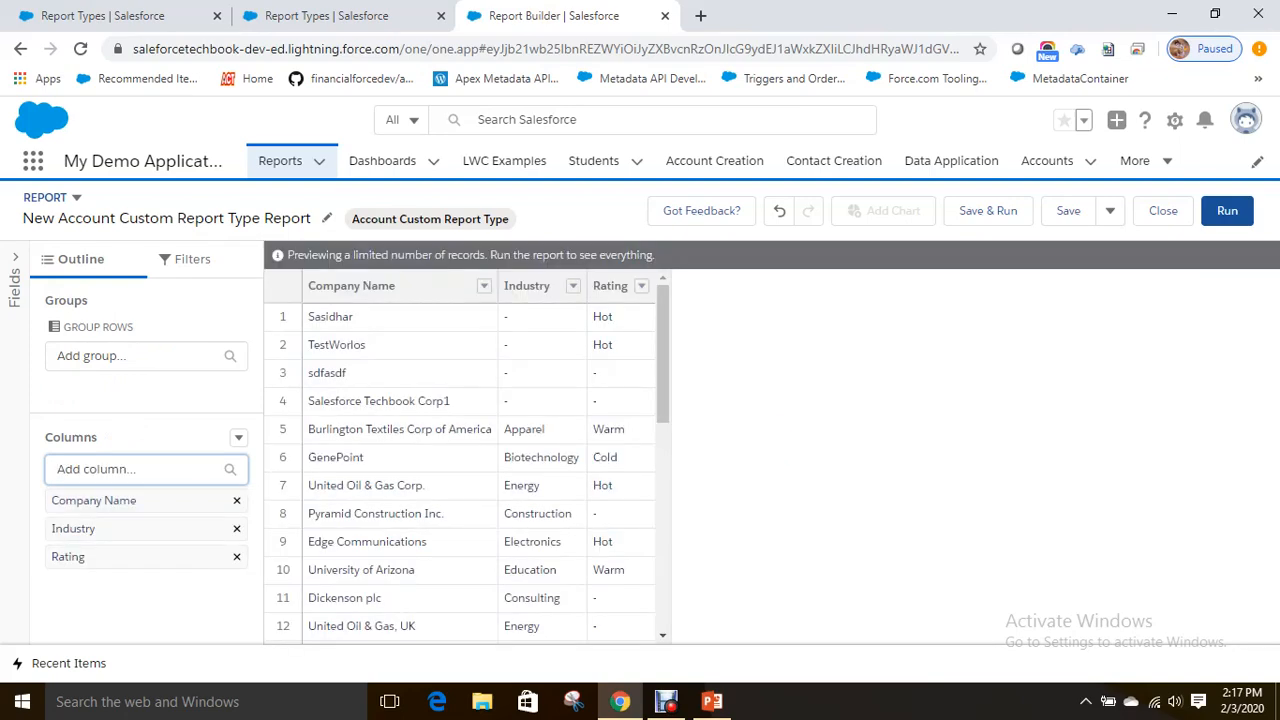
{"action": "type", "text": "Annu"}
{"action": "key", "text": "Down"}
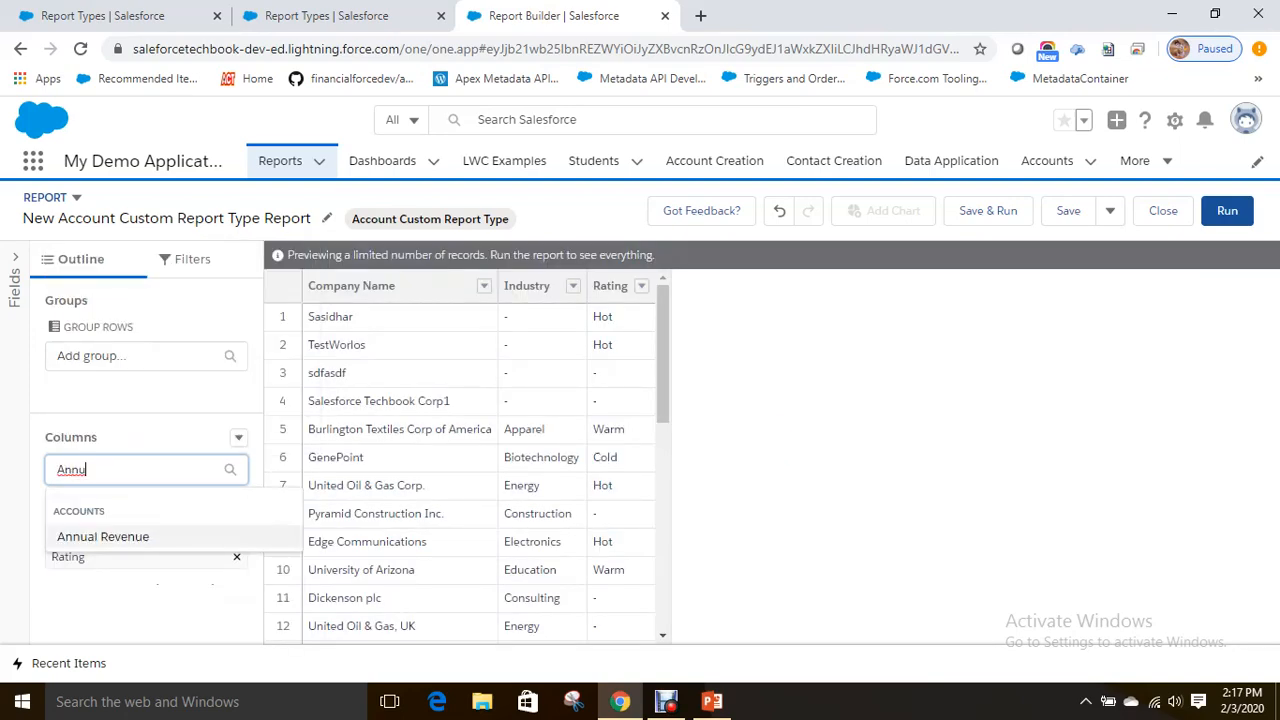
{"action": "key", "text": "Return"}
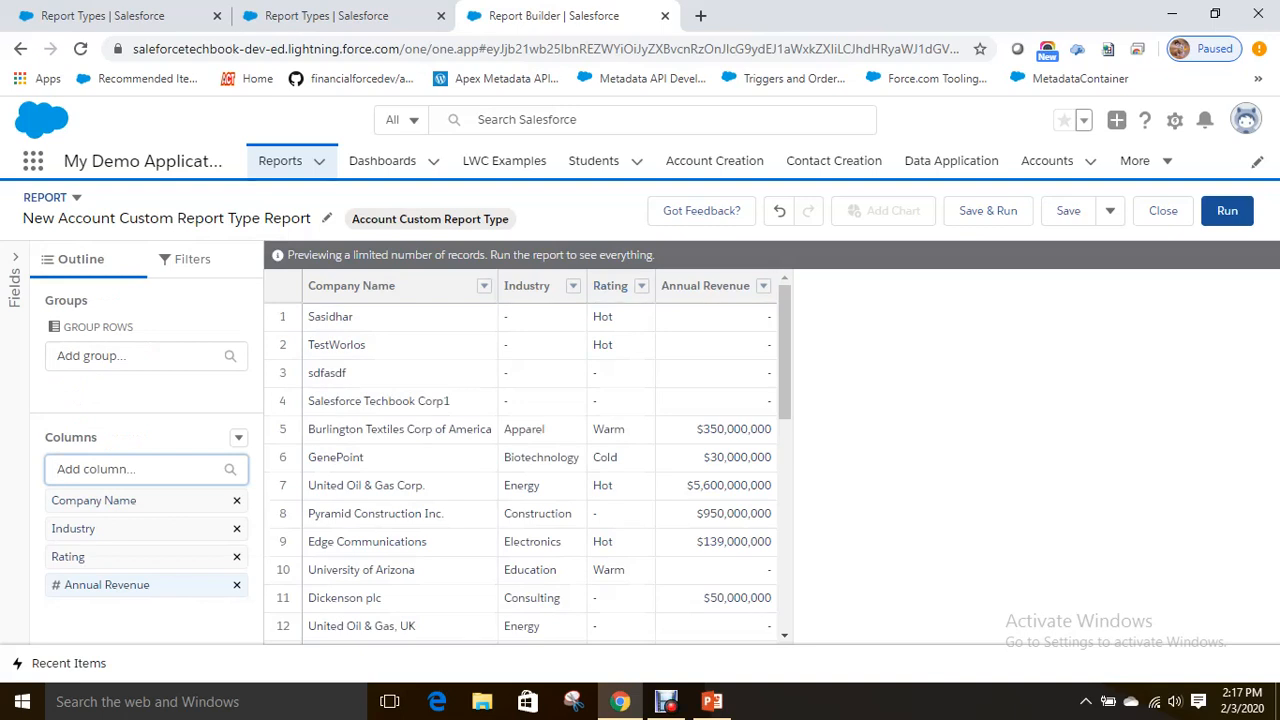
{"action": "scroll", "coordinate": [528, 455], "scroll_direction": "down", "scroll_amount": 6}
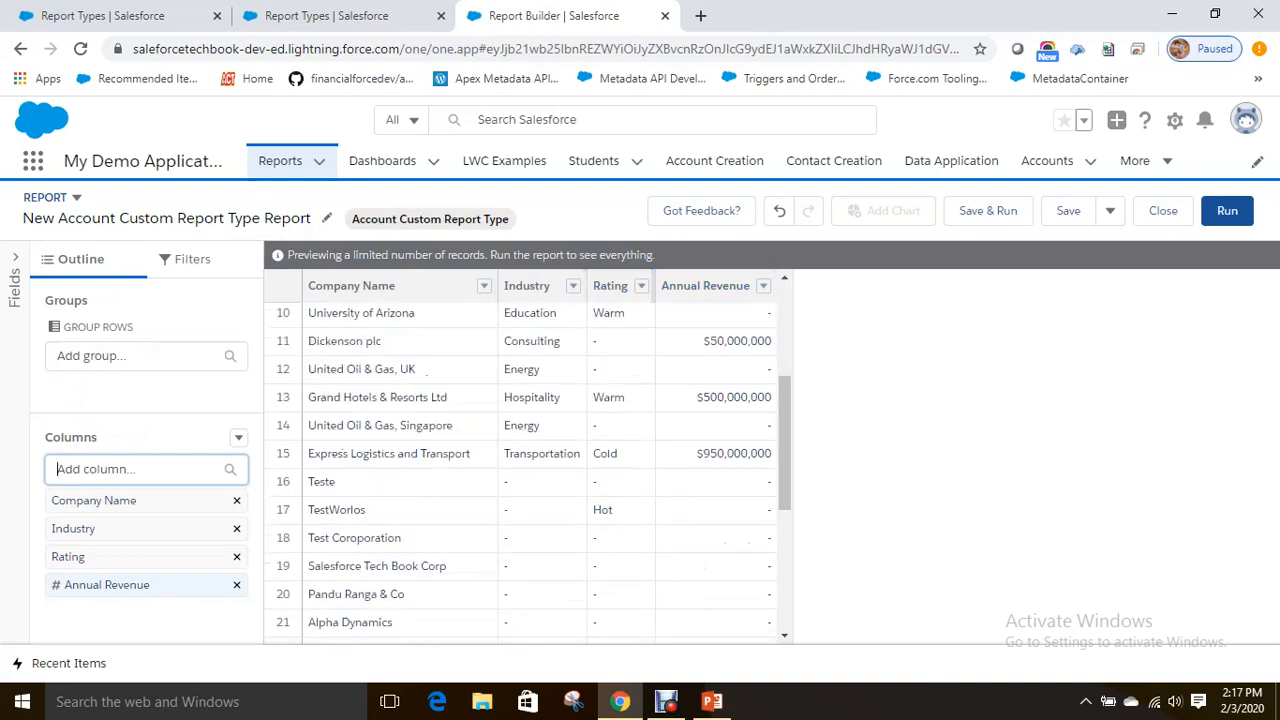
{"action": "scroll", "coordinate": [528, 455], "scroll_direction": "up", "scroll_amount": 6}
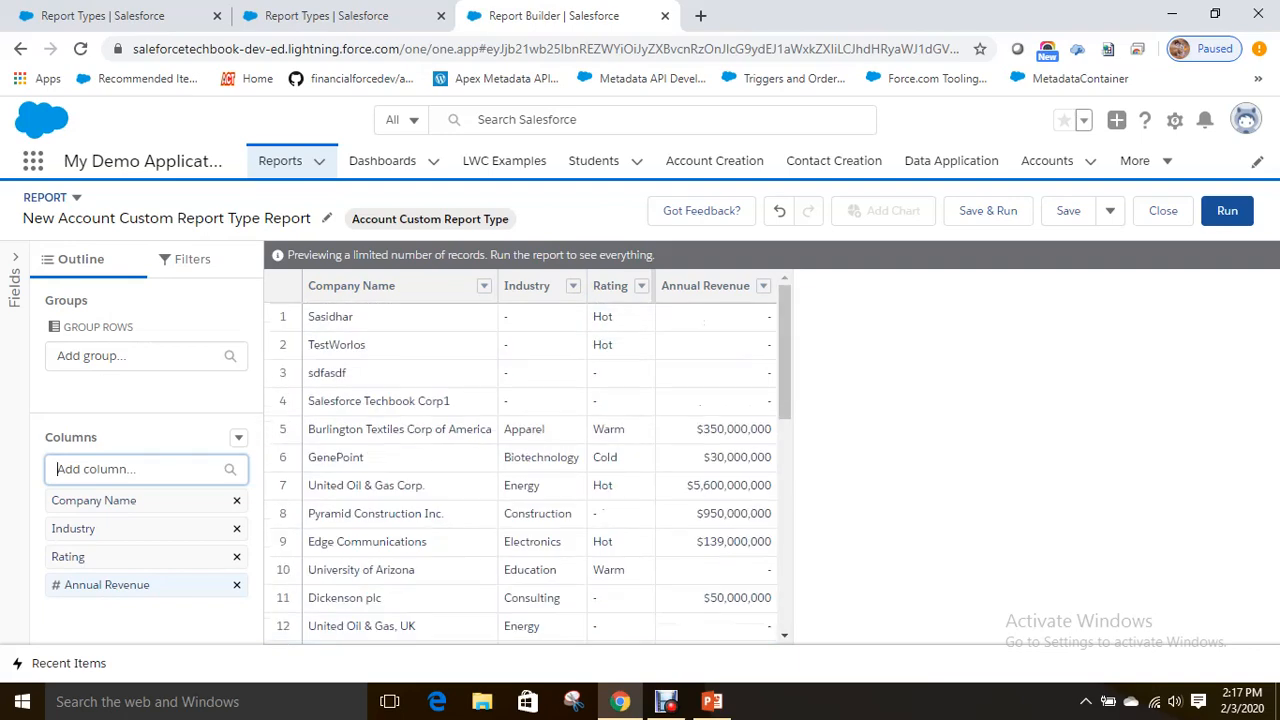
Group the report rows by Industry and look through the grouped preview.
{"action": "left_click", "coordinate": [140, 356]}
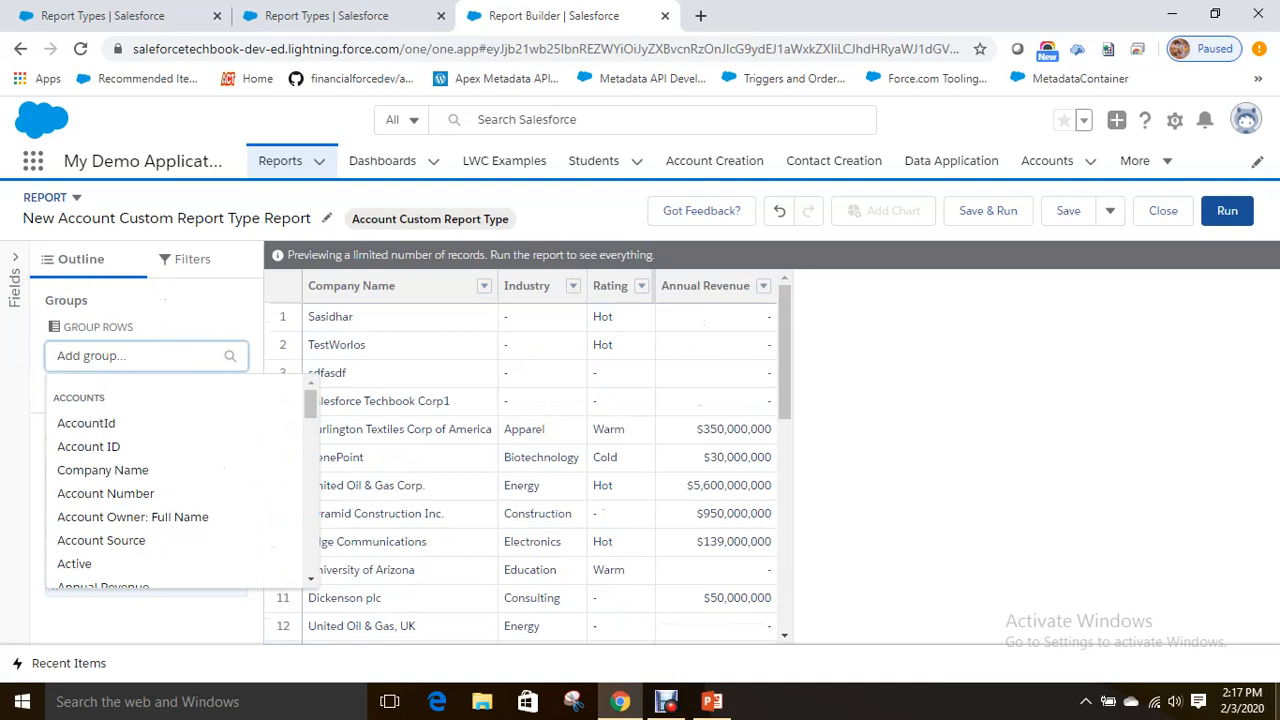
{"action": "type", "text": "INdus"}
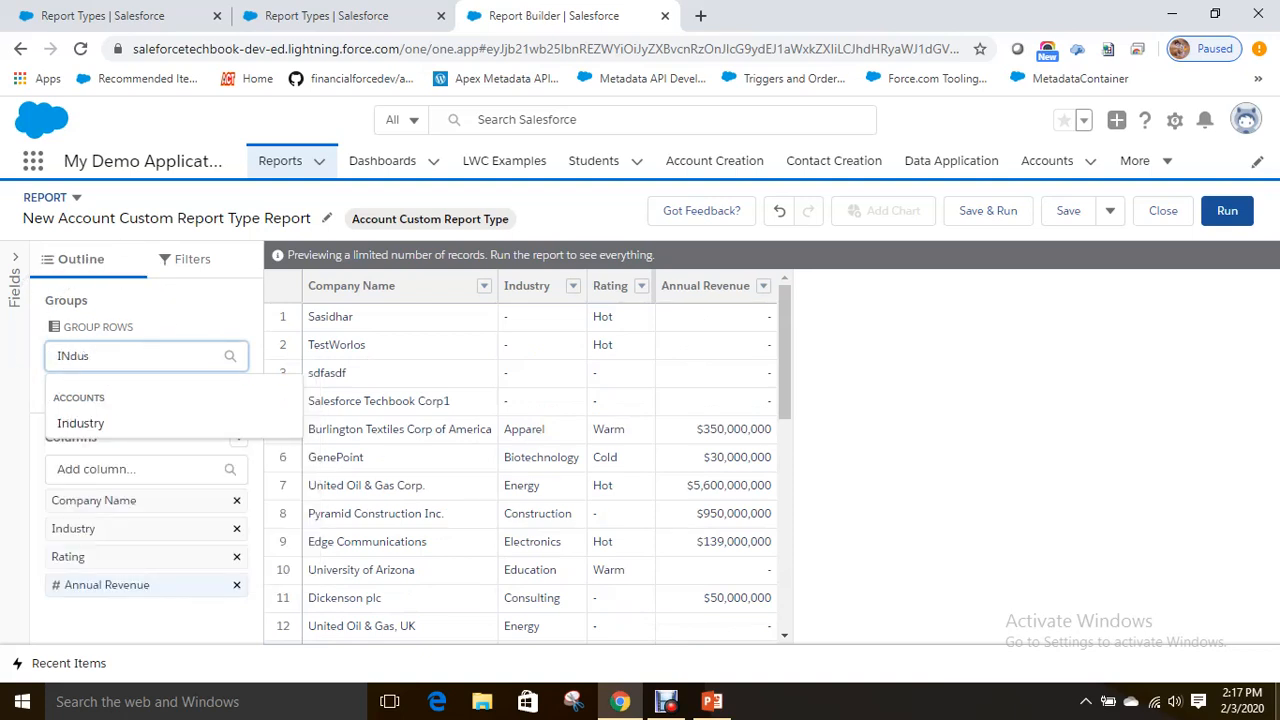
{"action": "key", "text": "Down"}
{"action": "key", "text": "Return"}
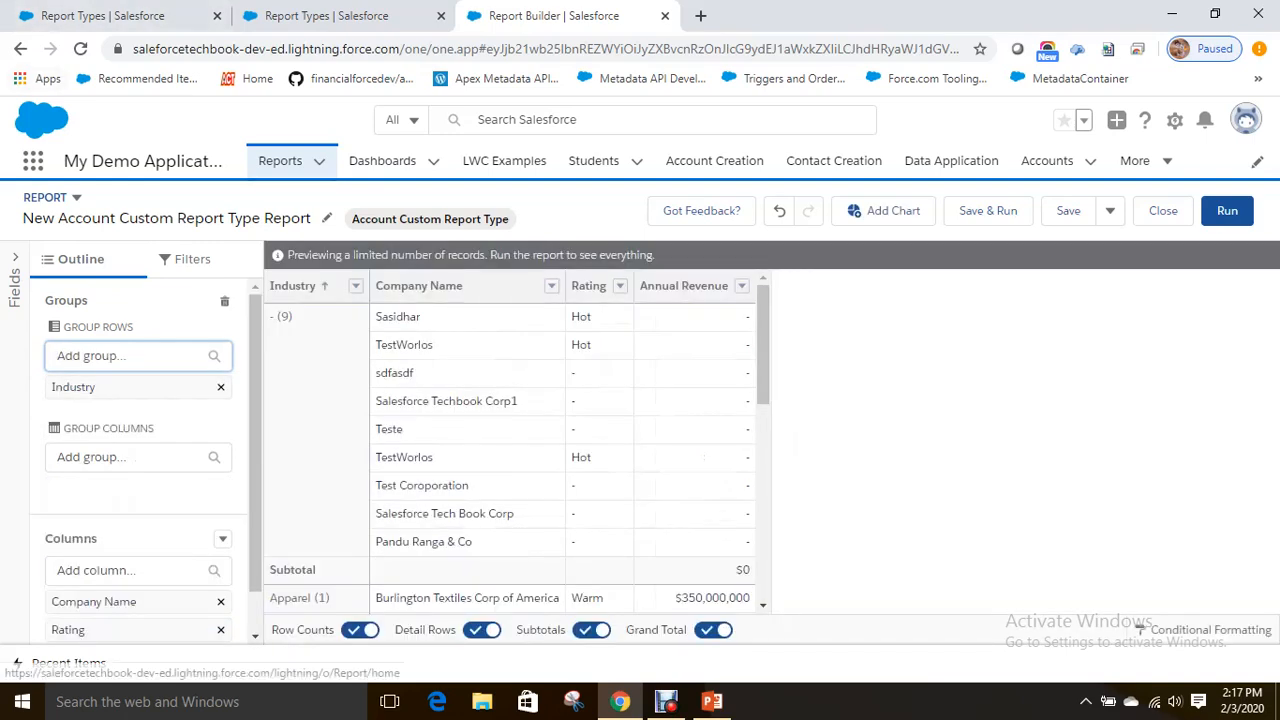
{"action": "left_click_drag", "start_coordinate": [64, 327], "coordinate": [134, 327]}
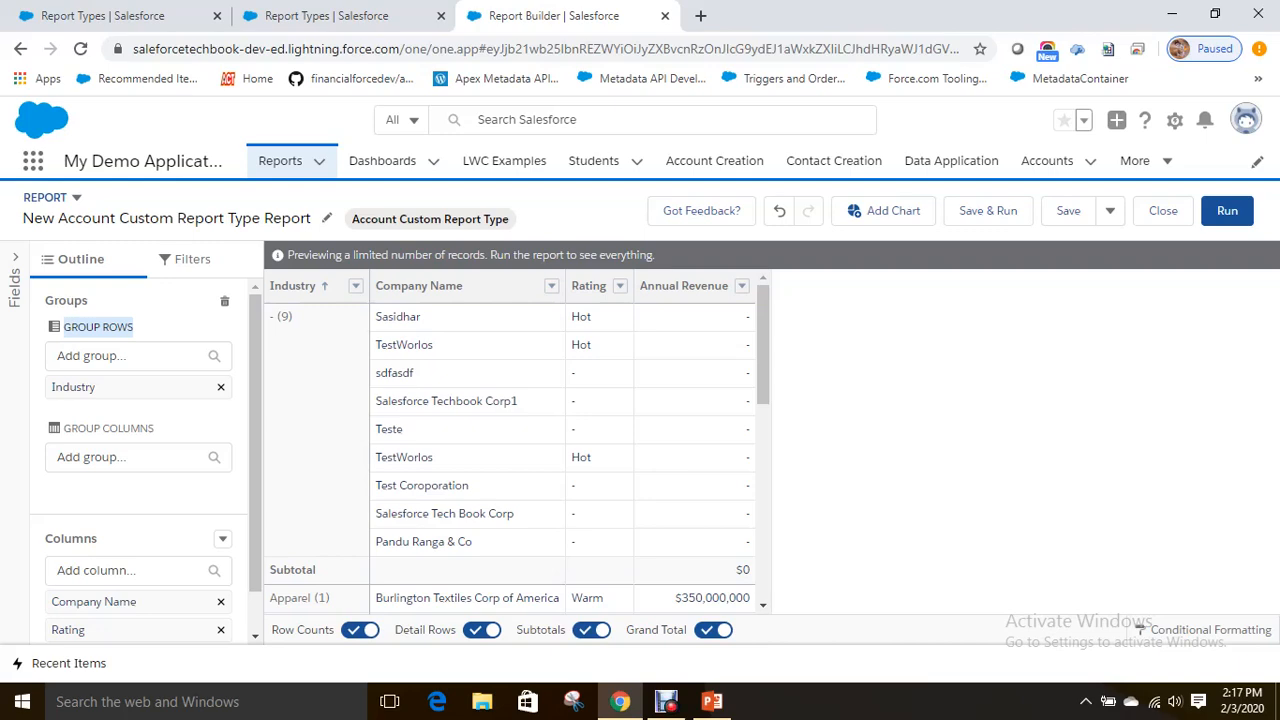
{"action": "scroll", "coordinate": [515, 440], "scroll_direction": "down", "scroll_amount": 5}
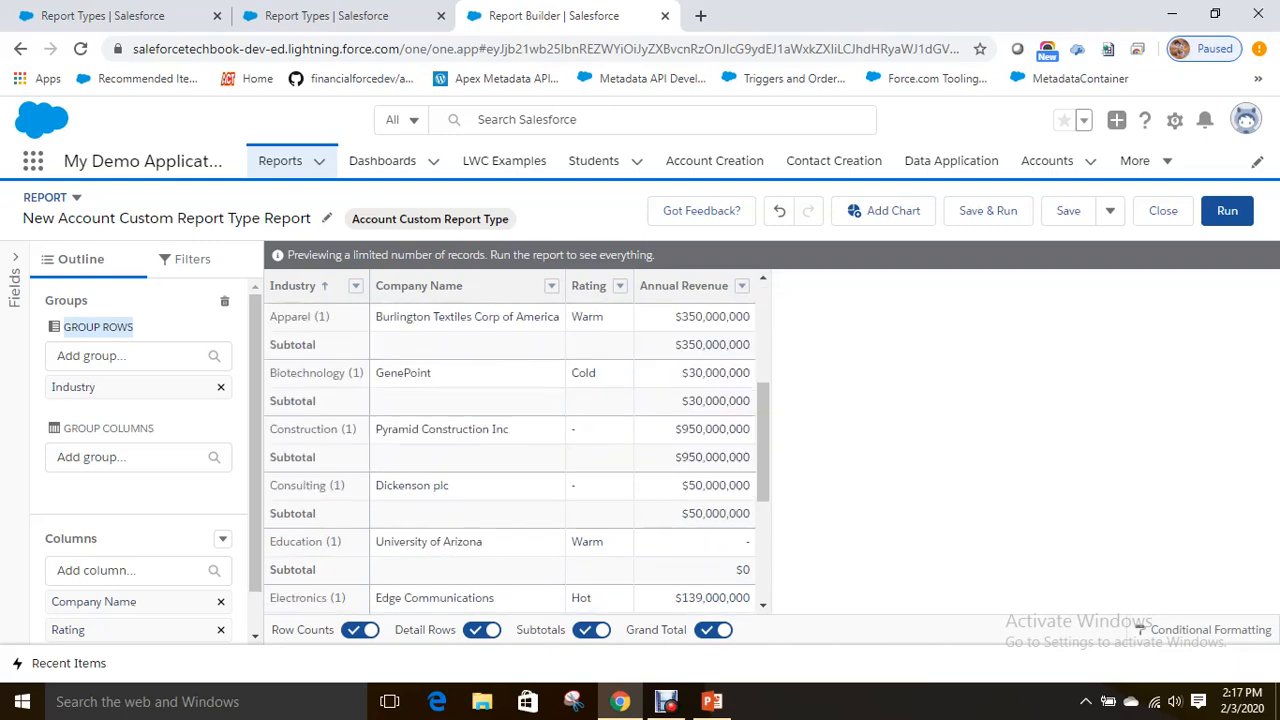
{"action": "scroll", "coordinate": [515, 440], "scroll_direction": "up", "scroll_amount": 5}
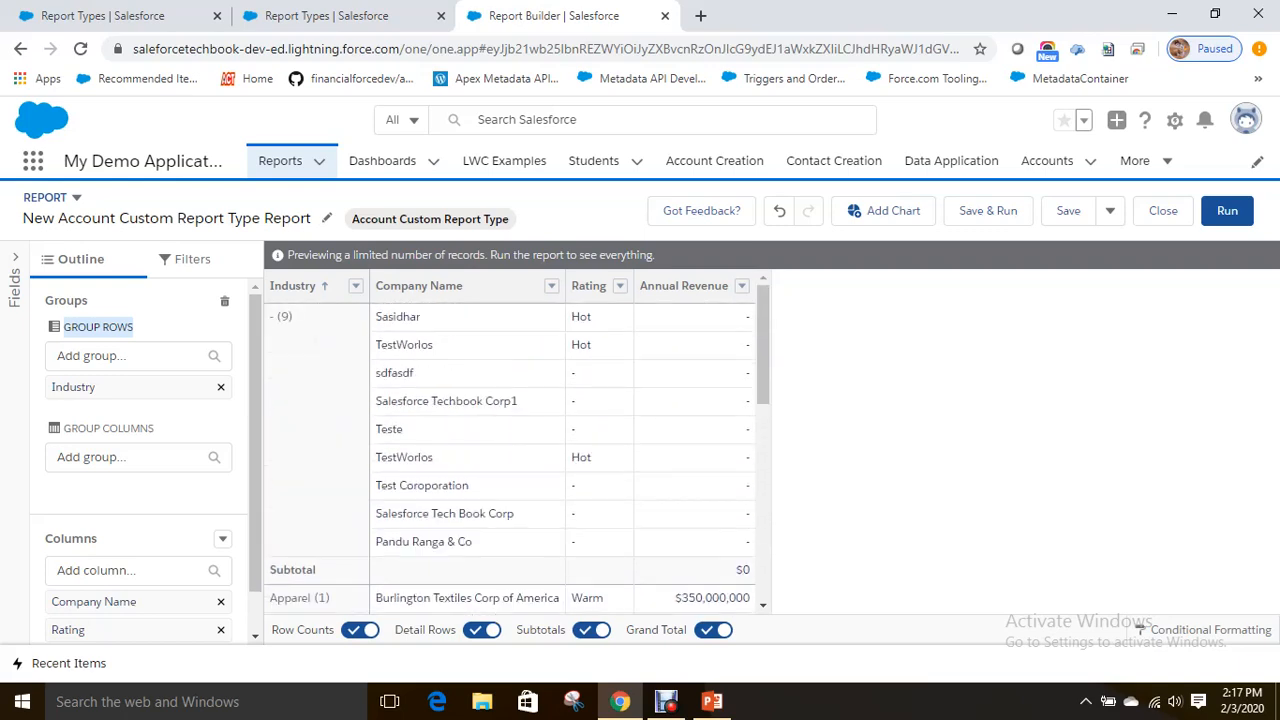
{"action": "scroll", "coordinate": [515, 440], "scroll_direction": "down", "scroll_amount": 2}
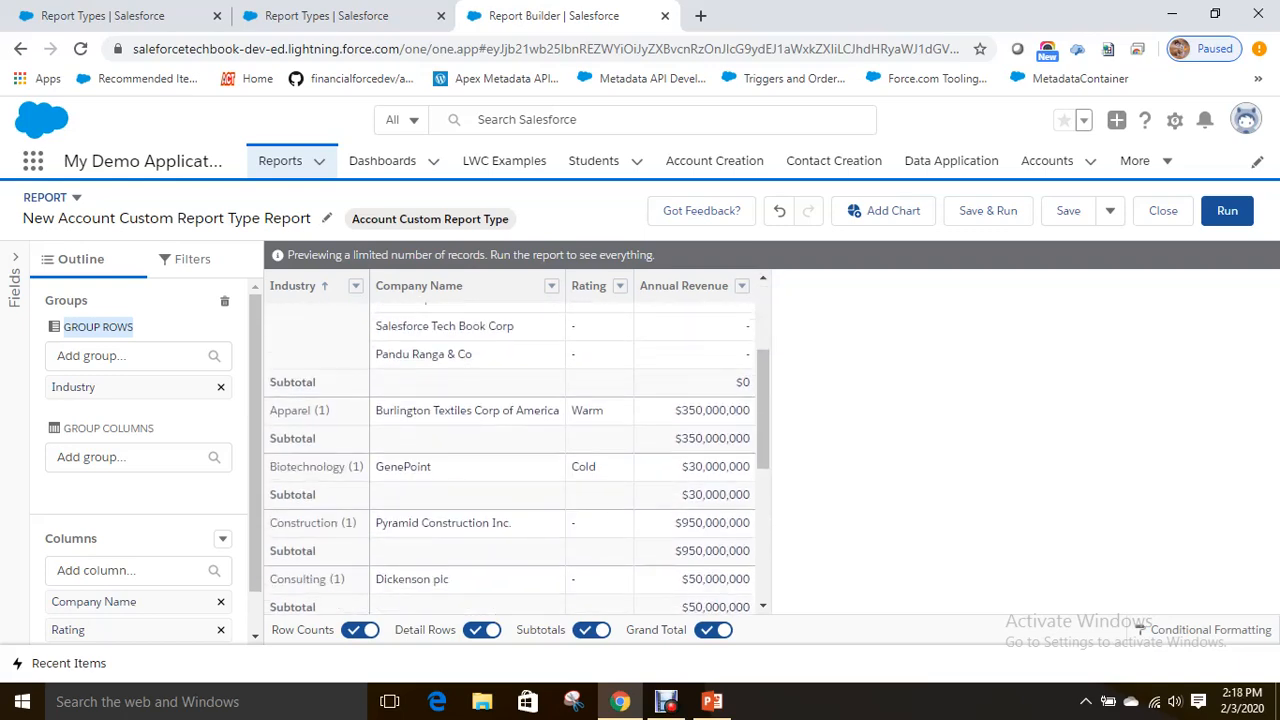
{"action": "scroll", "coordinate": [515, 440], "scroll_direction": "down", "scroll_amount": 1}
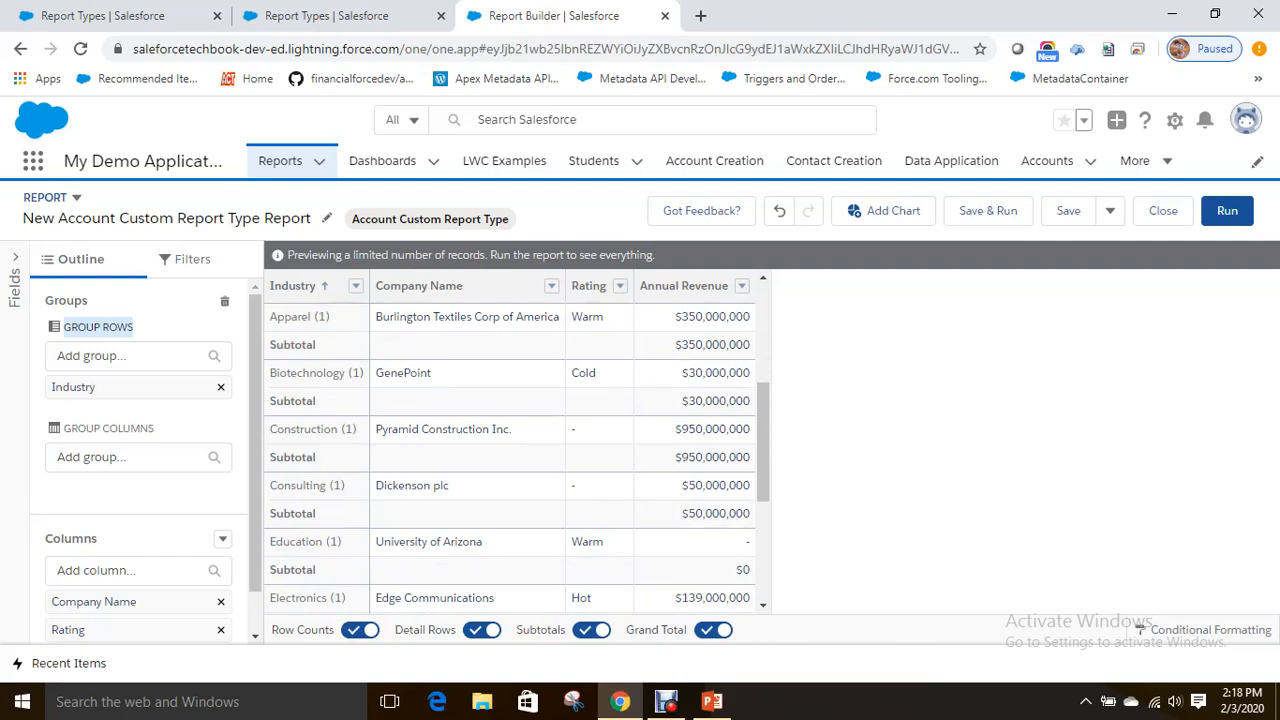
{"action": "scroll", "coordinate": [515, 440], "scroll_direction": "up", "scroll_amount": 3}
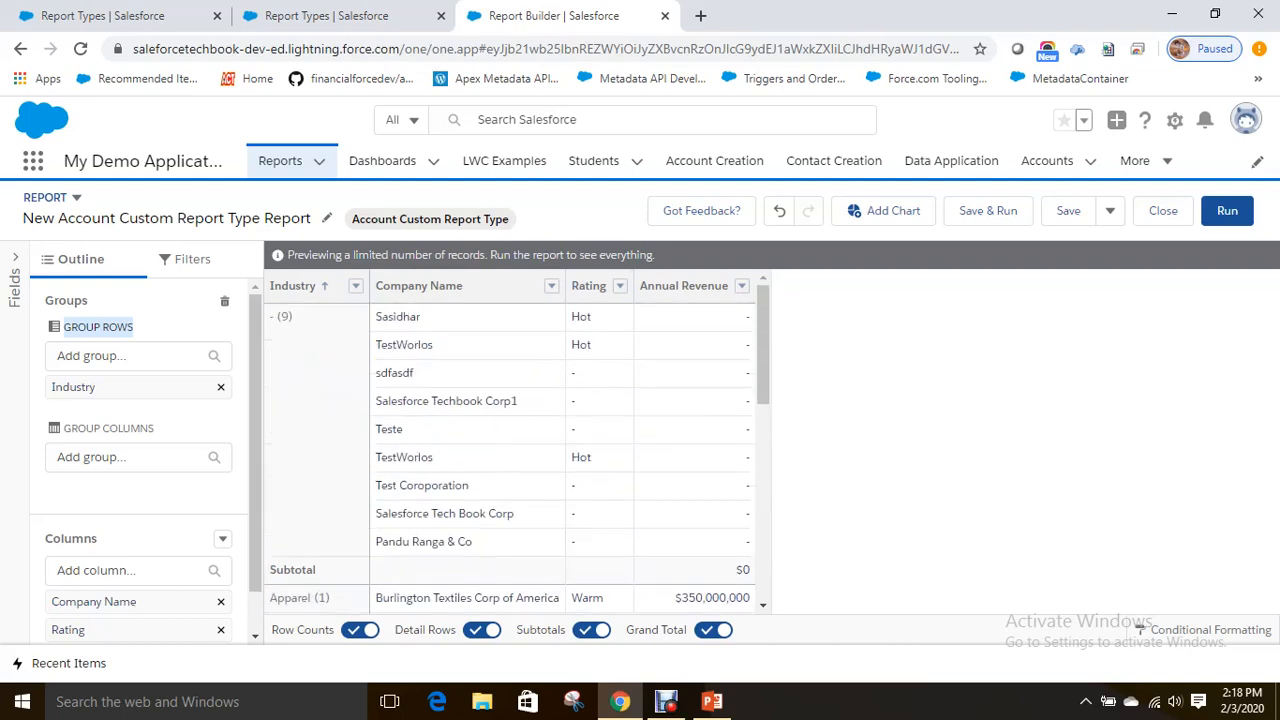
Run the report and review all the grouped account rows with their subtotals and grand total.
{"action": "left_click", "coordinate": [1227, 211]}
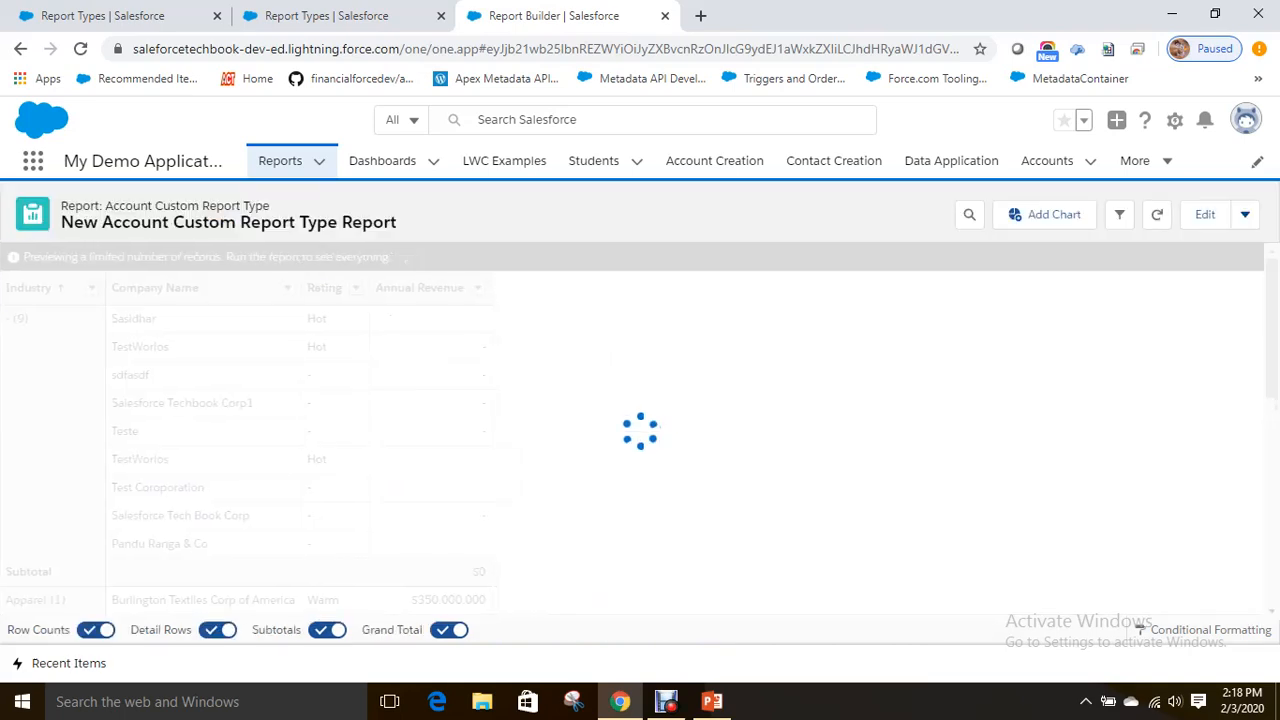
{"action": "scroll", "coordinate": [640, 448], "scroll_direction": "down", "scroll_amount": 5}
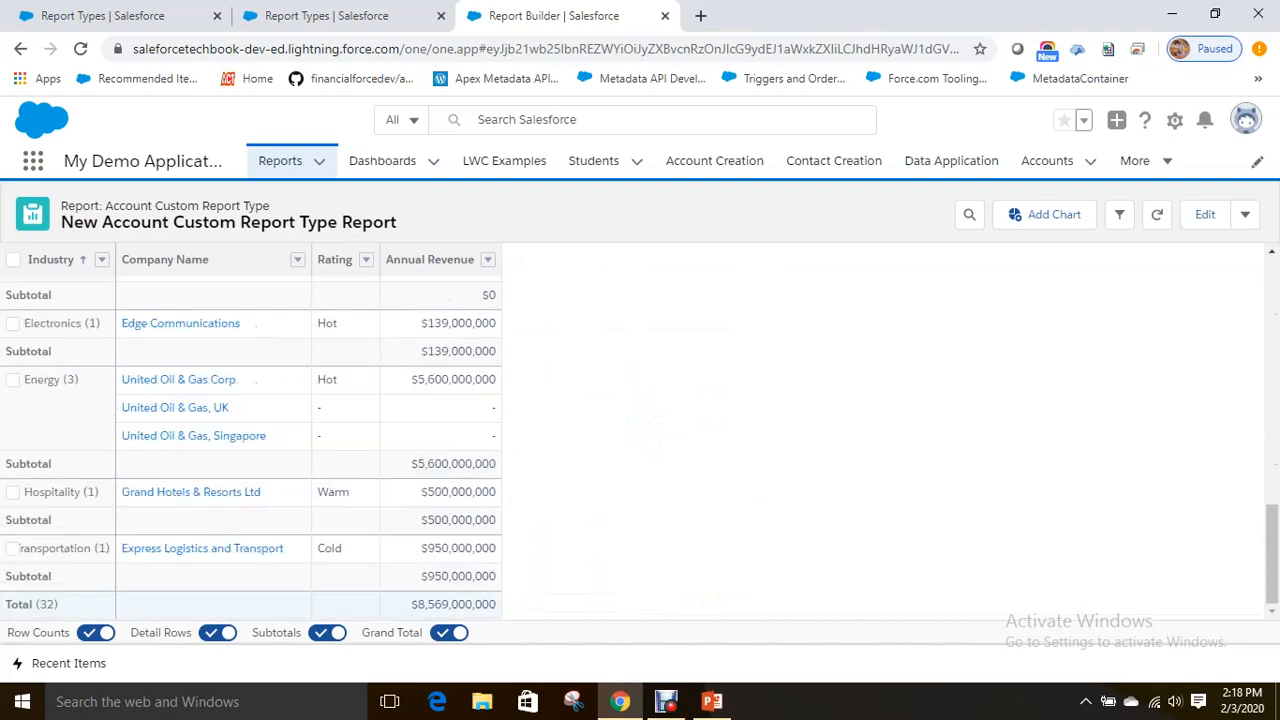
{"action": "scroll", "coordinate": [640, 440], "scroll_direction": "up", "scroll_amount": 5}
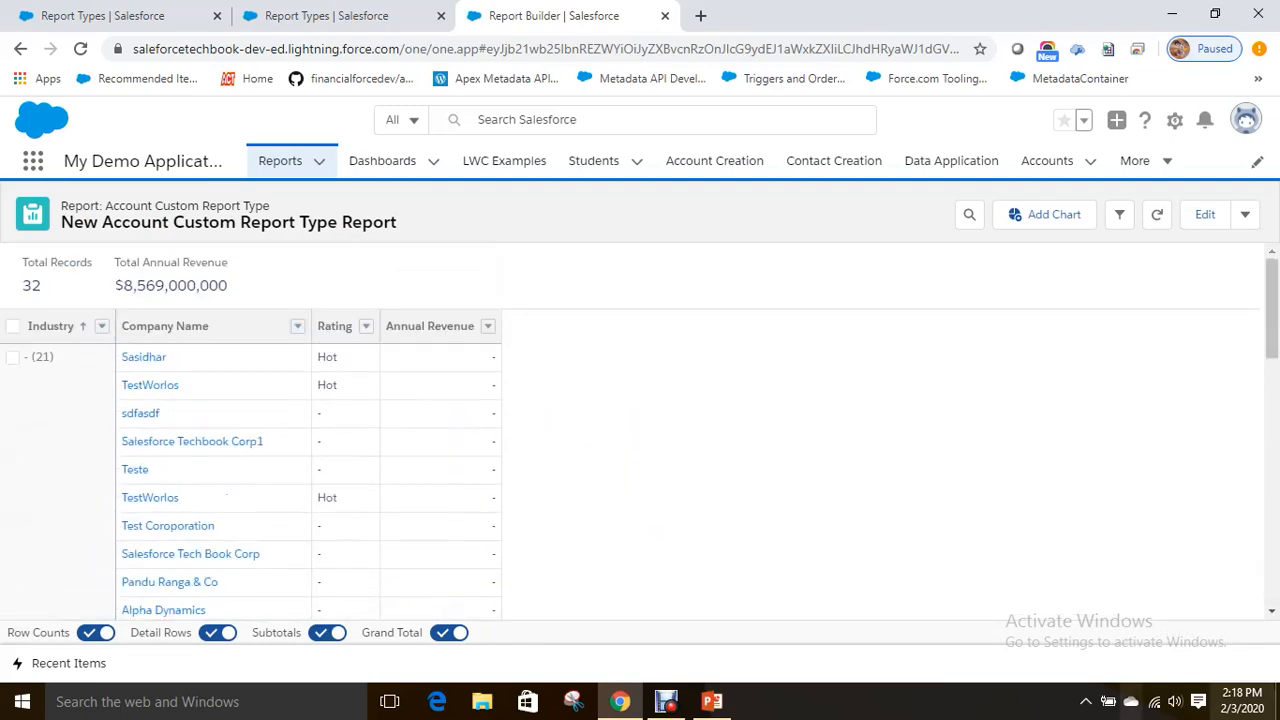
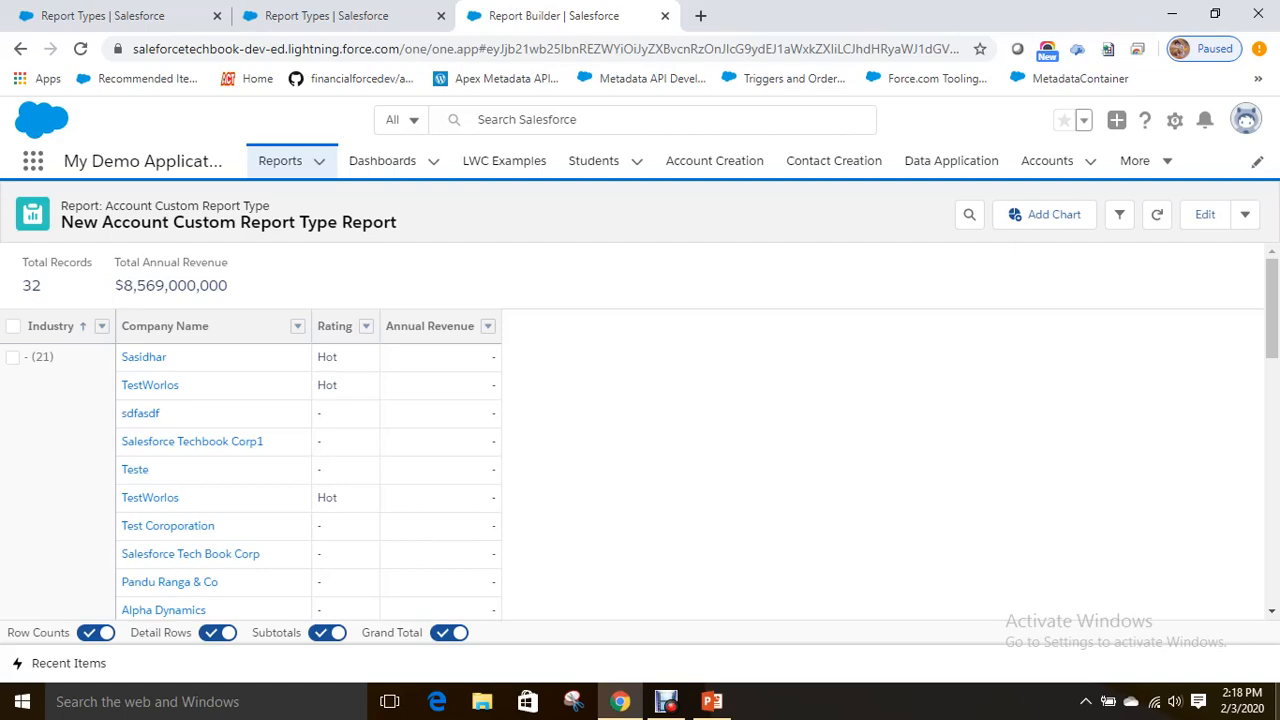
{"action": "scroll", "coordinate": [250, 450], "scroll_direction": "down", "scroll_amount": 15}
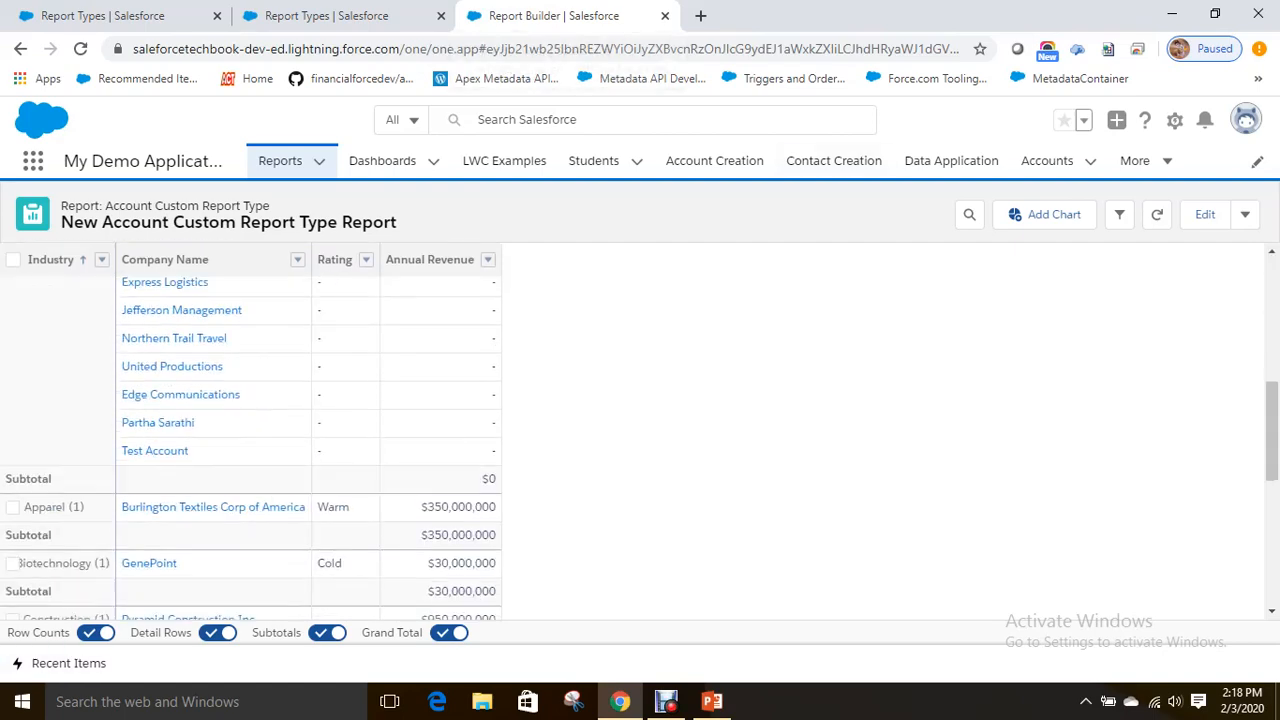
{"action": "scroll", "coordinate": [250, 430], "scroll_direction": "up", "scroll_amount": 15}
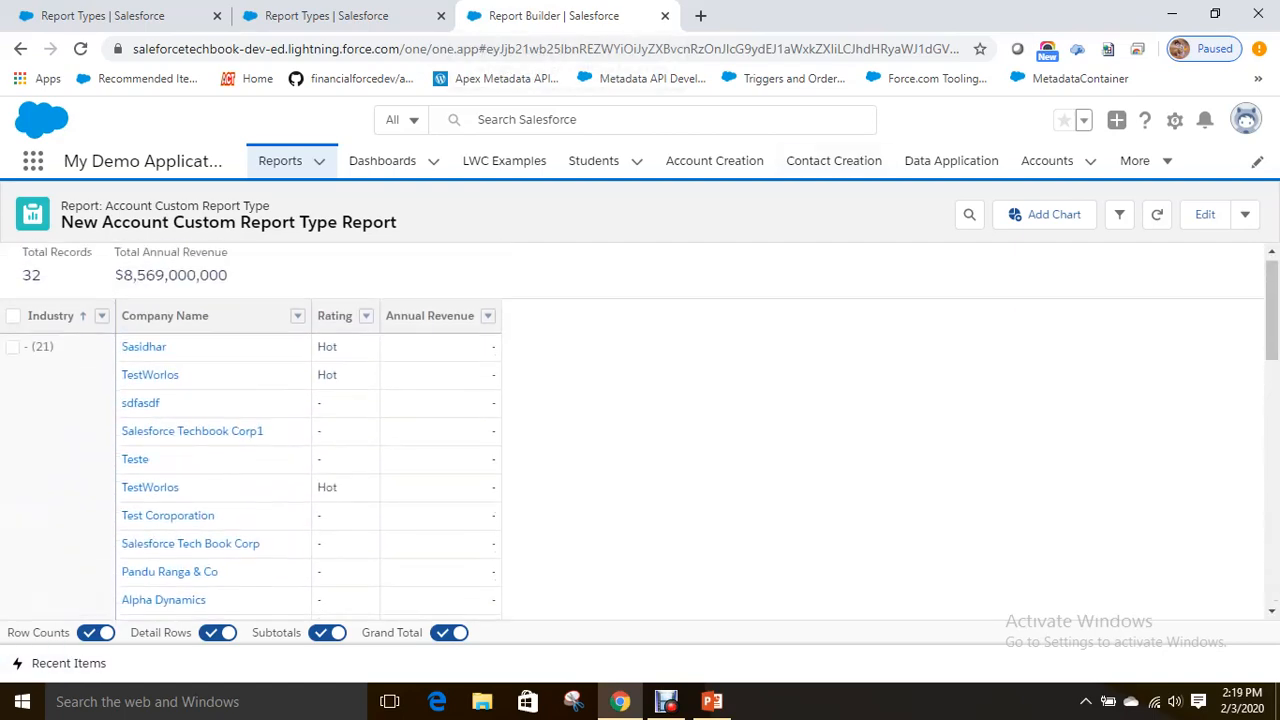
{"action": "key", "text": "ctrl"}
{"action": "key", "text": "ctrl"}
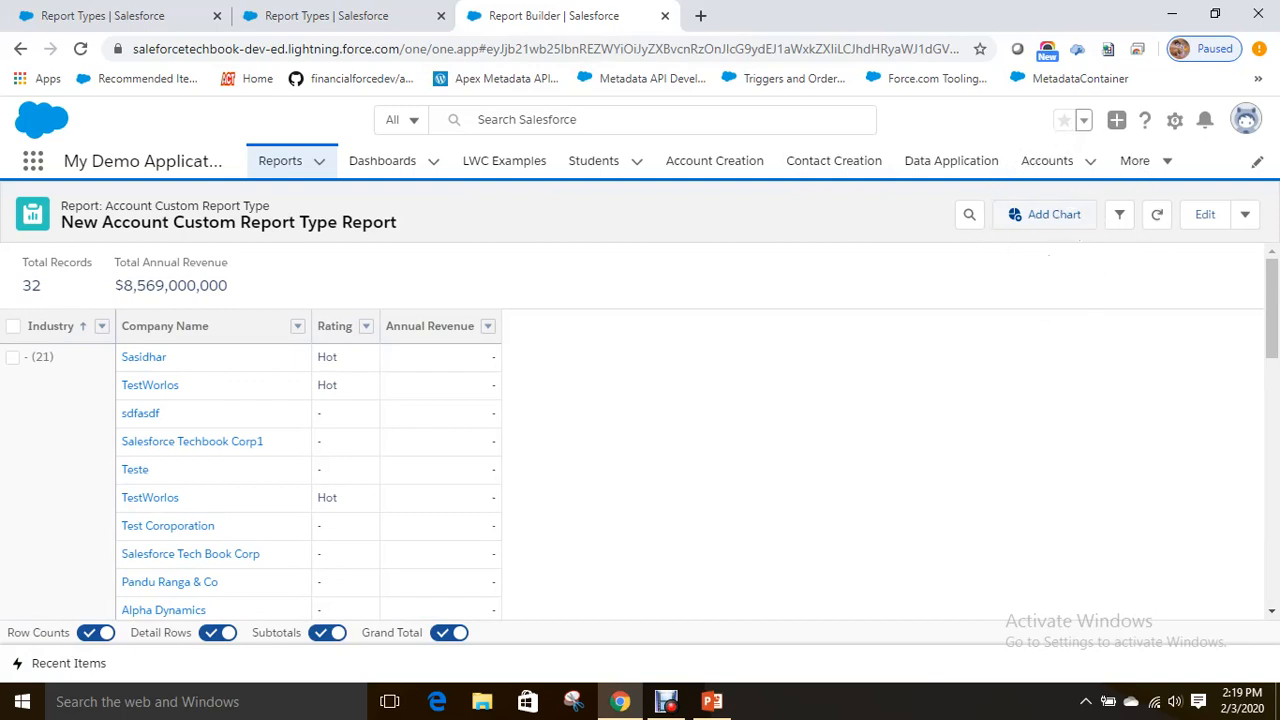
Add a chart to the report and display it as a Funnel.
{"action": "left_click", "coordinate": [1045, 214]}
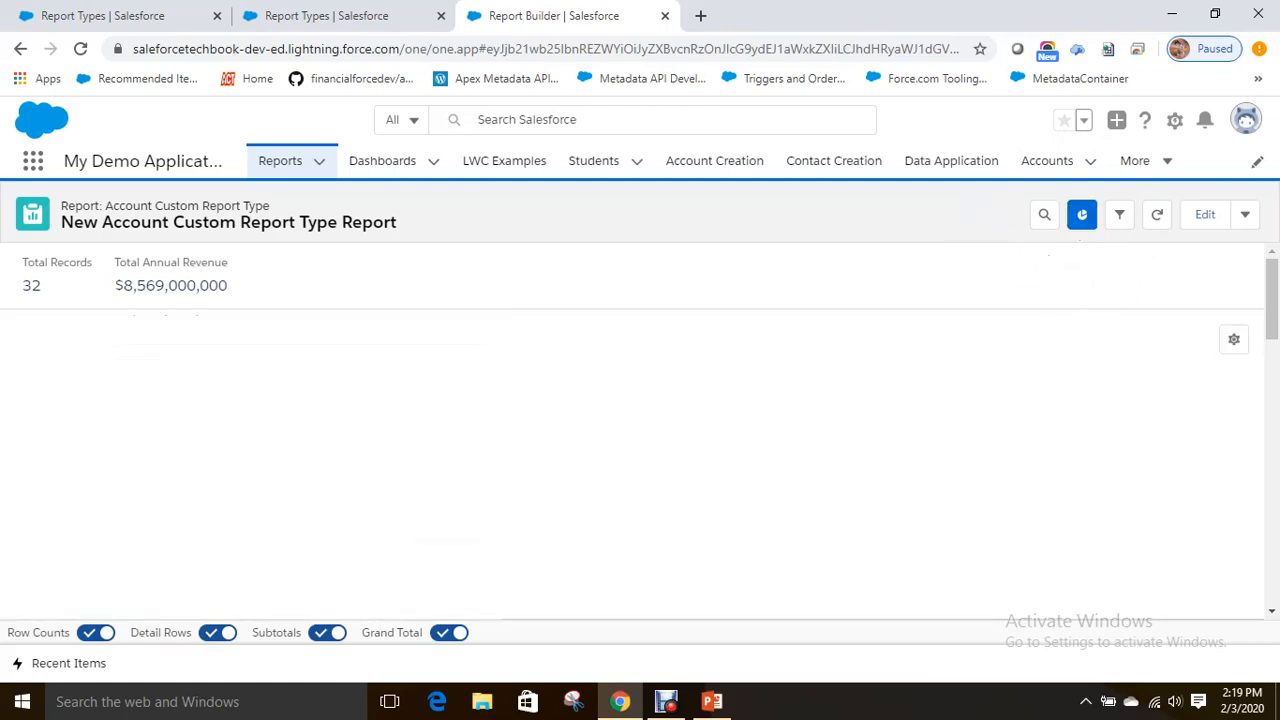
{"action": "scroll", "coordinate": [640, 430], "scroll_direction": "down", "scroll_amount": 1}
{"action": "scroll", "coordinate": [640, 430], "scroll_direction": "up", "scroll_amount": 1}
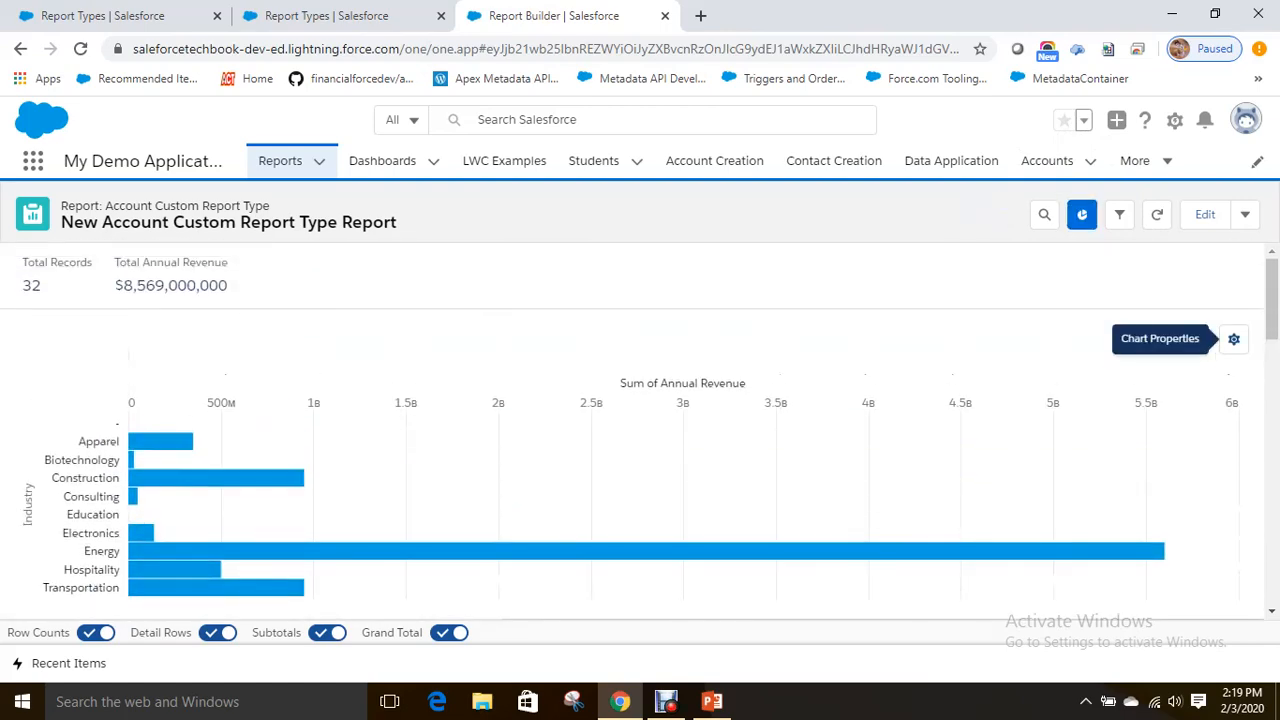
{"action": "left_click", "coordinate": [1218, 339]}
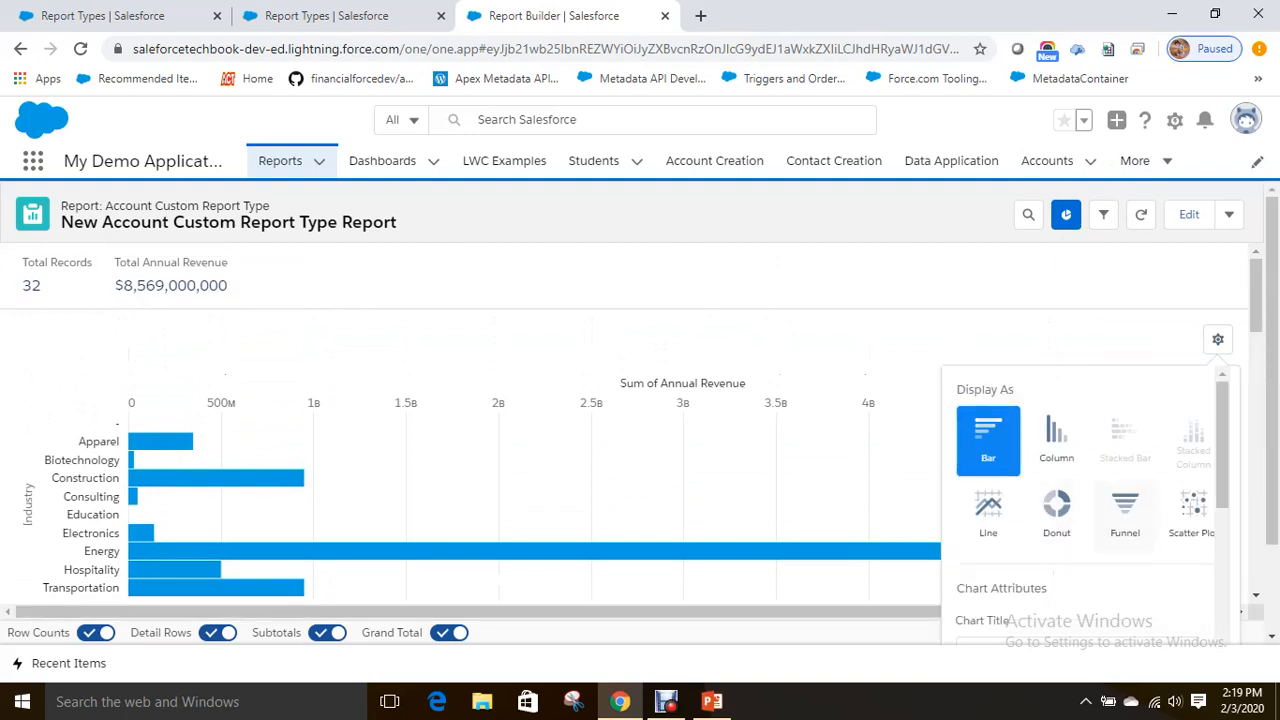
{"action": "left_click", "coordinate": [1125, 515]}
{"action": "scroll", "coordinate": [640, 430], "scroll_direction": "down", "scroll_amount": 3}
{"action": "scroll", "coordinate": [640, 430], "scroll_direction": "up", "scroll_amount": 3}
{"action": "key", "text": "Escape"}
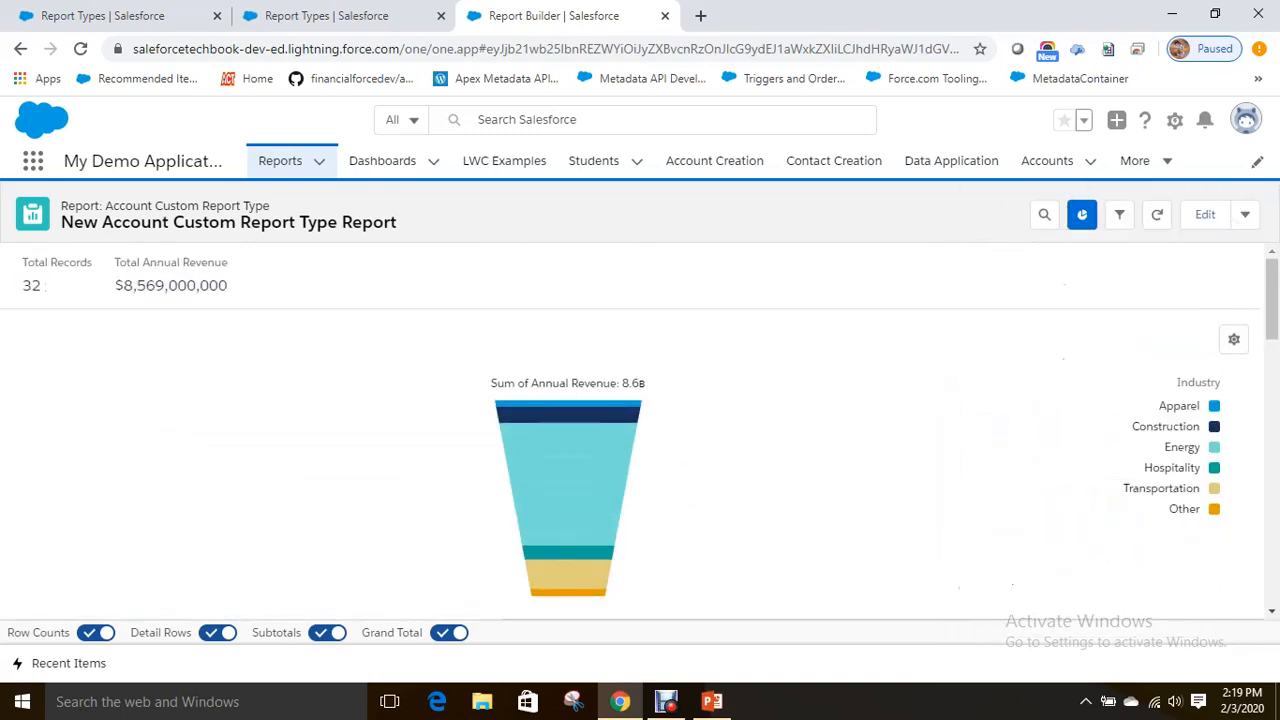
Save the report under the name Account Summary Report and look over the saved result.
{"action": "left_click", "coordinate": [1245, 214]}
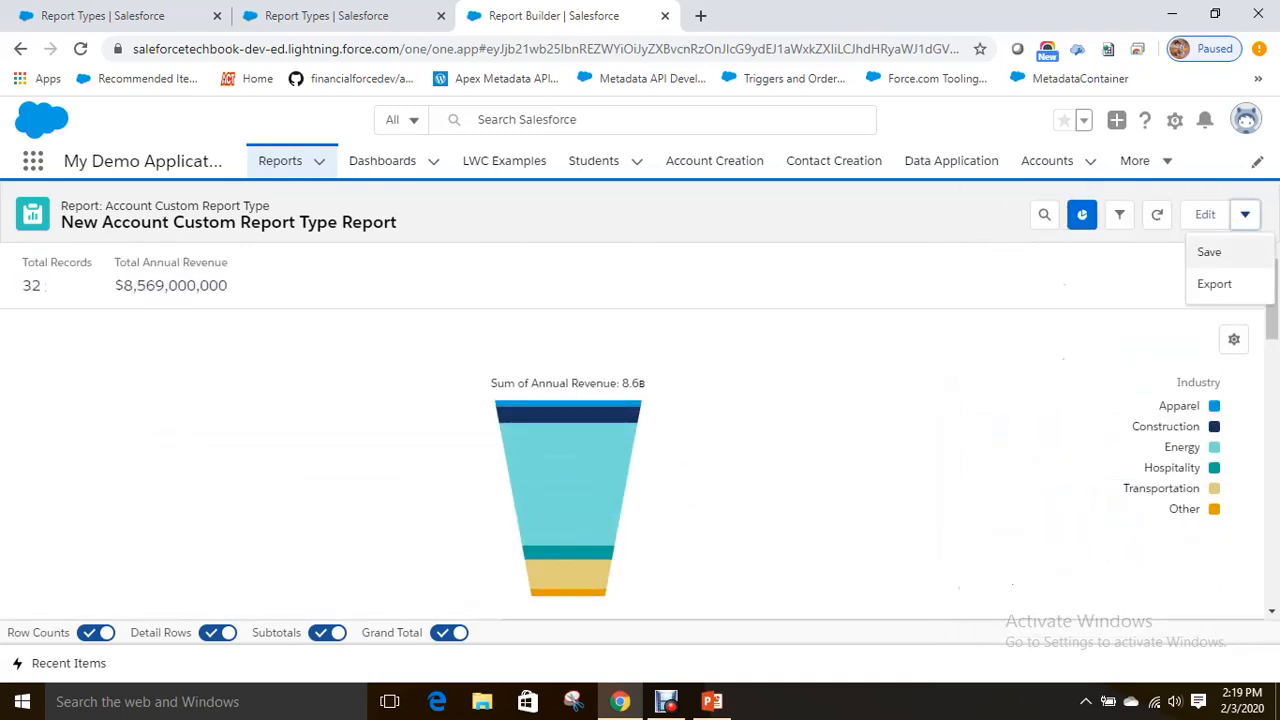
{"action": "left_click", "coordinate": [1208, 251]}
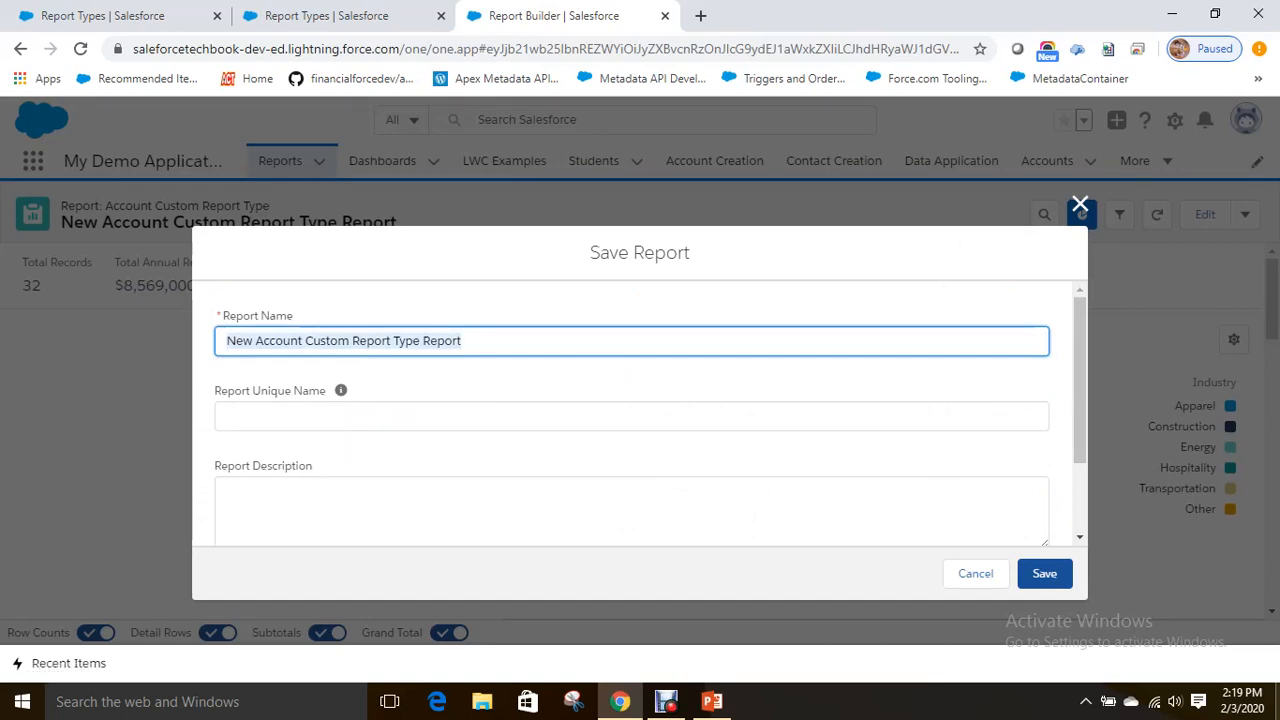
{"action": "type", "text": "Account S"}
{"action": "type", "text": "mmary"}
{"action": "key", "text": "BackSpace"}
{"action": "key", "text": "BackSpace"}
{"action": "key", "text": "BackSpace"}
{"action": "key", "text": "BackSpace"}
{"action": "key", "text": "BackSpace"}
{"action": "type", "text": "ummary Report"}
{"action": "key", "text": "Tab"}
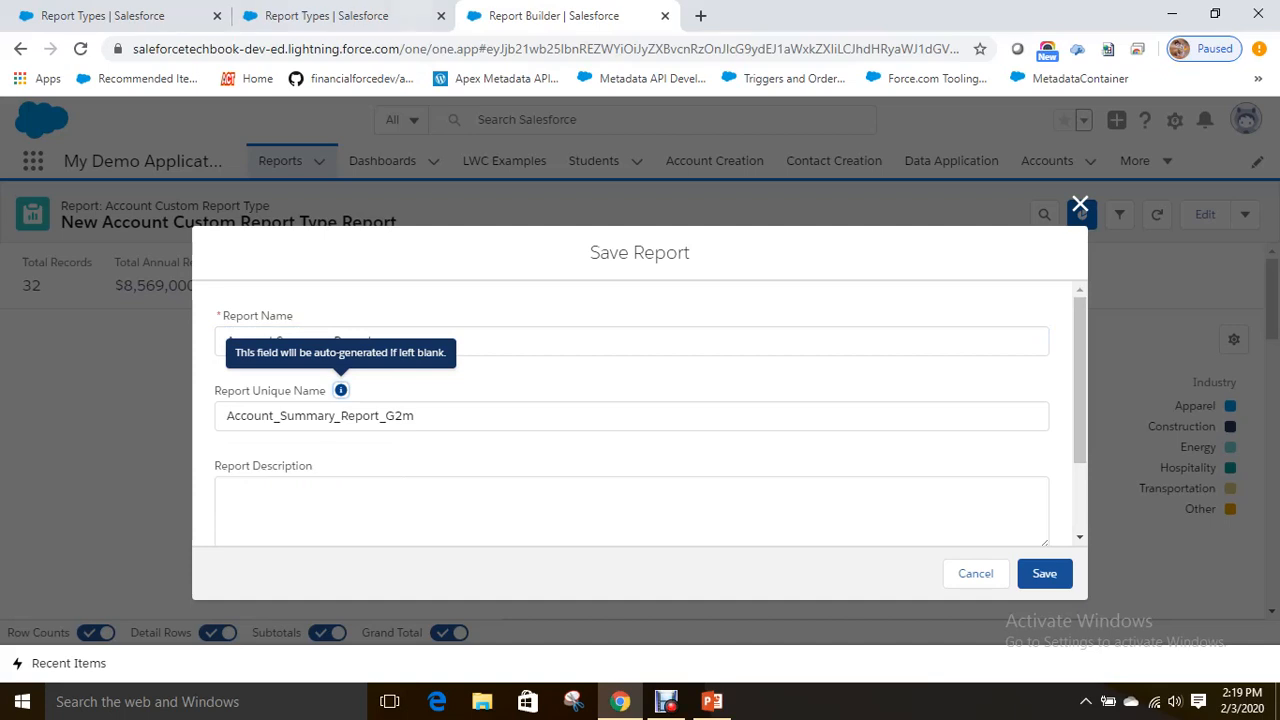
{"action": "left_click", "coordinate": [1044, 573]}
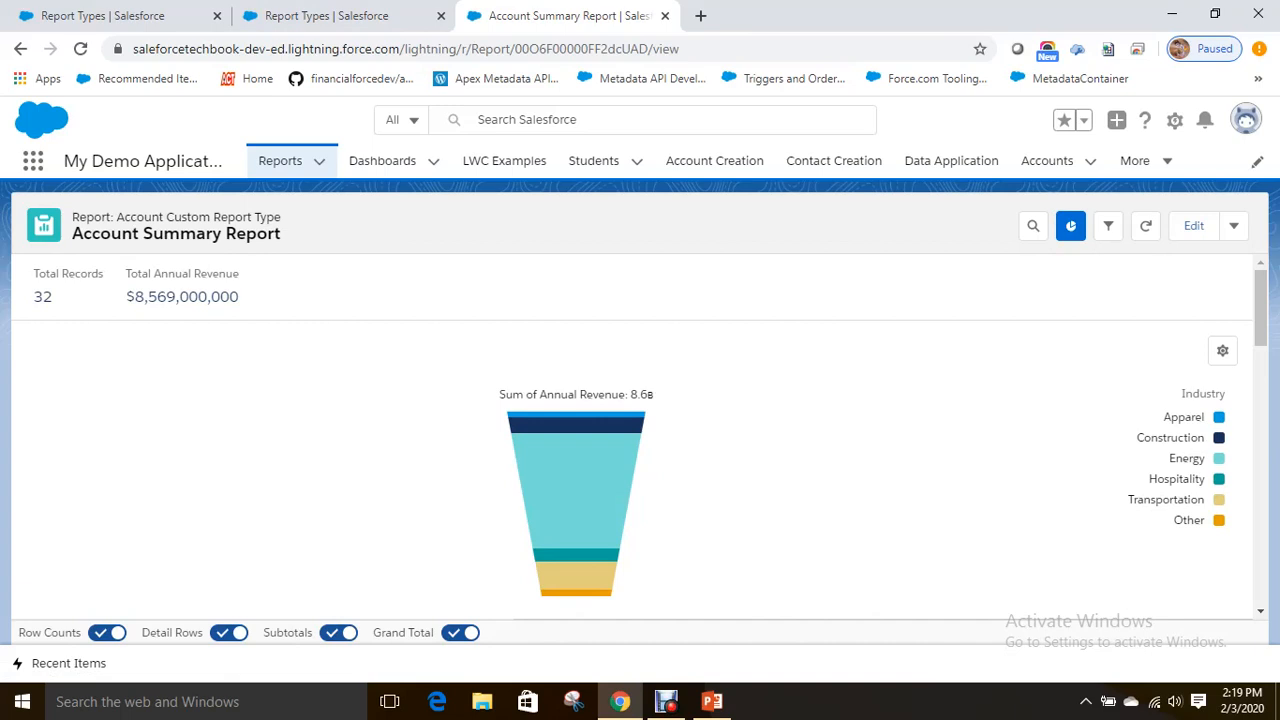
{"action": "scroll", "coordinate": [640, 430], "scroll_direction": "down", "scroll_amount": 10}
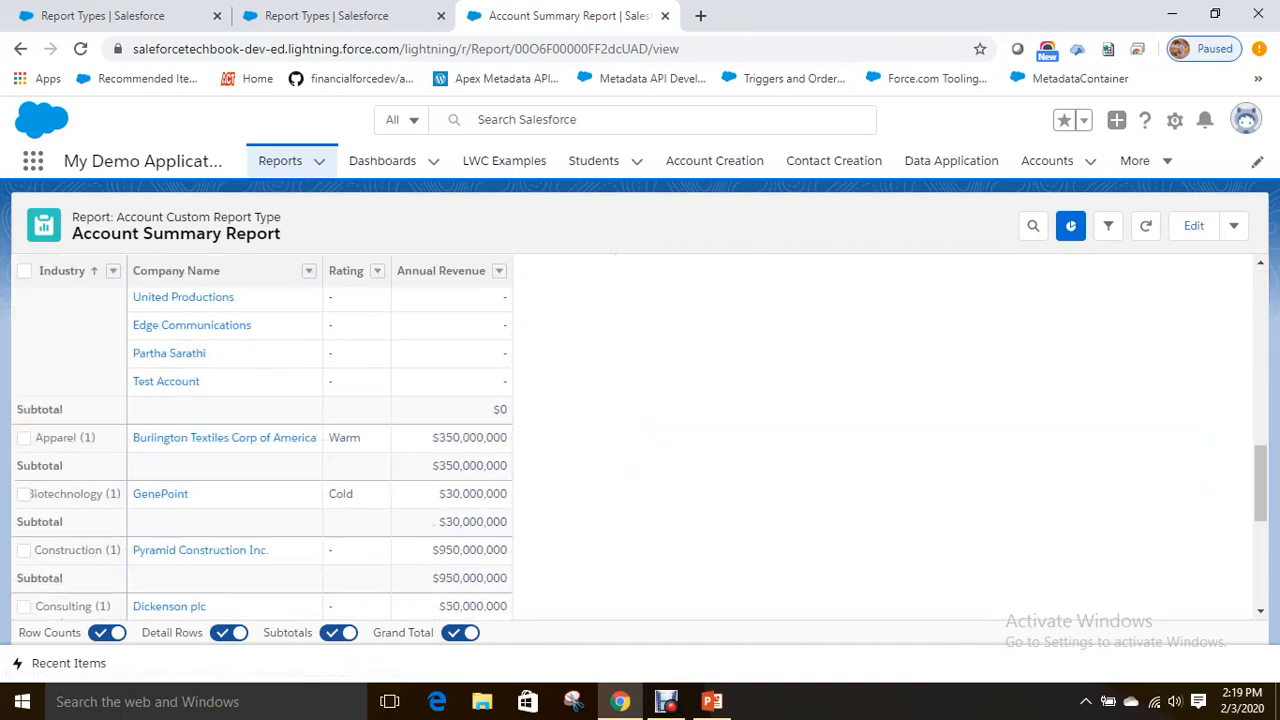
{"action": "scroll", "coordinate": [640, 430], "scroll_direction": "up", "scroll_amount": 10}
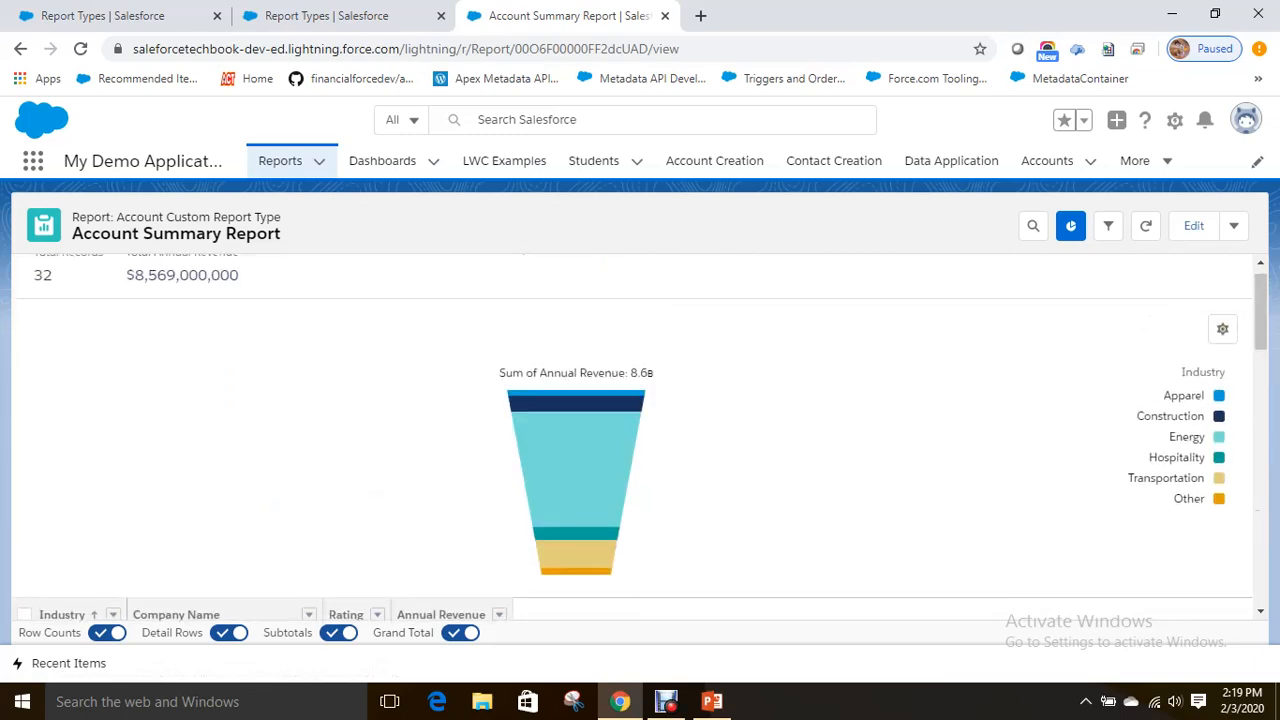
{"action": "scroll", "coordinate": [640, 430], "scroll_direction": "down", "scroll_amount": 1}
Start a new report from the reports list and show the report types in the Other Reports category.
{"action": "left_click", "coordinate": [280, 160]}
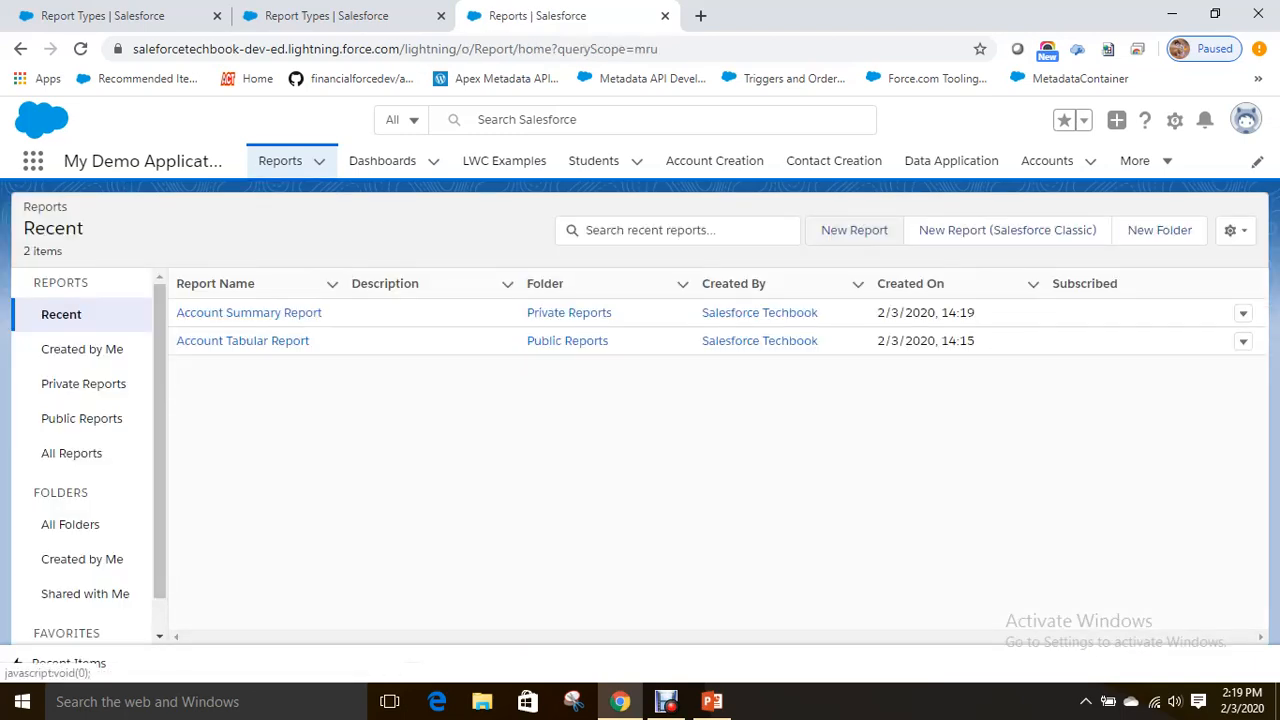
{"action": "left_click", "coordinate": [854, 230]}
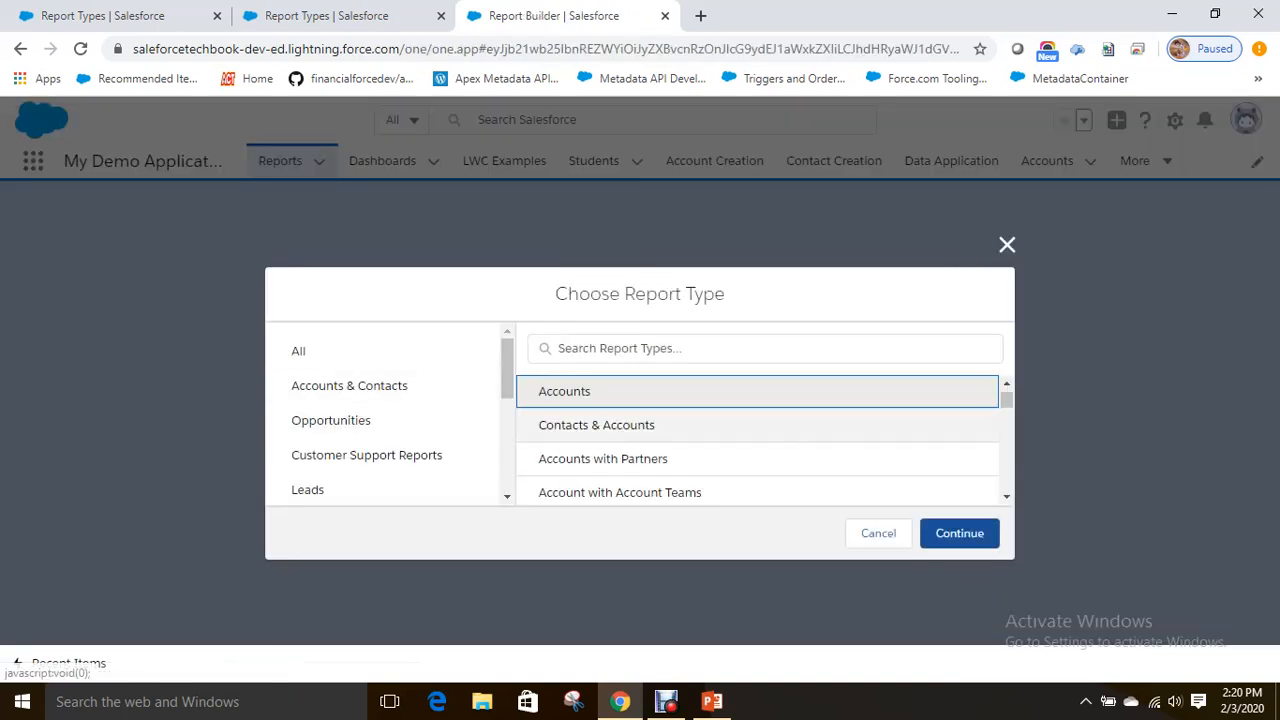
{"action": "scroll", "coordinate": [390, 395], "scroll_direction": "down", "scroll_amount": 2}
{"action": "scroll", "coordinate": [390, 420], "scroll_direction": "up", "scroll_amount": 2}
{"action": "scroll", "coordinate": [390, 418], "scroll_direction": "down", "scroll_amount": 3}
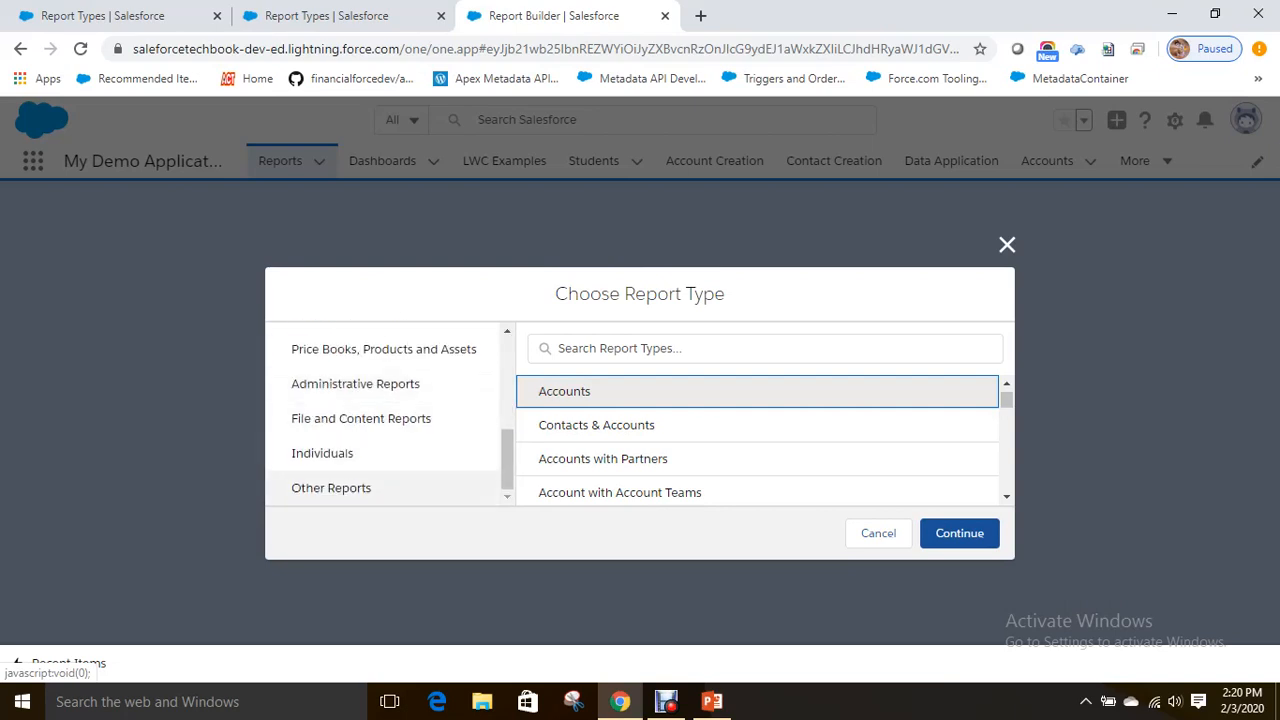
{"action": "left_click", "coordinate": [331, 488]}
{"action": "scroll", "coordinate": [620, 470], "scroll_direction": "down", "scroll_amount": 1}
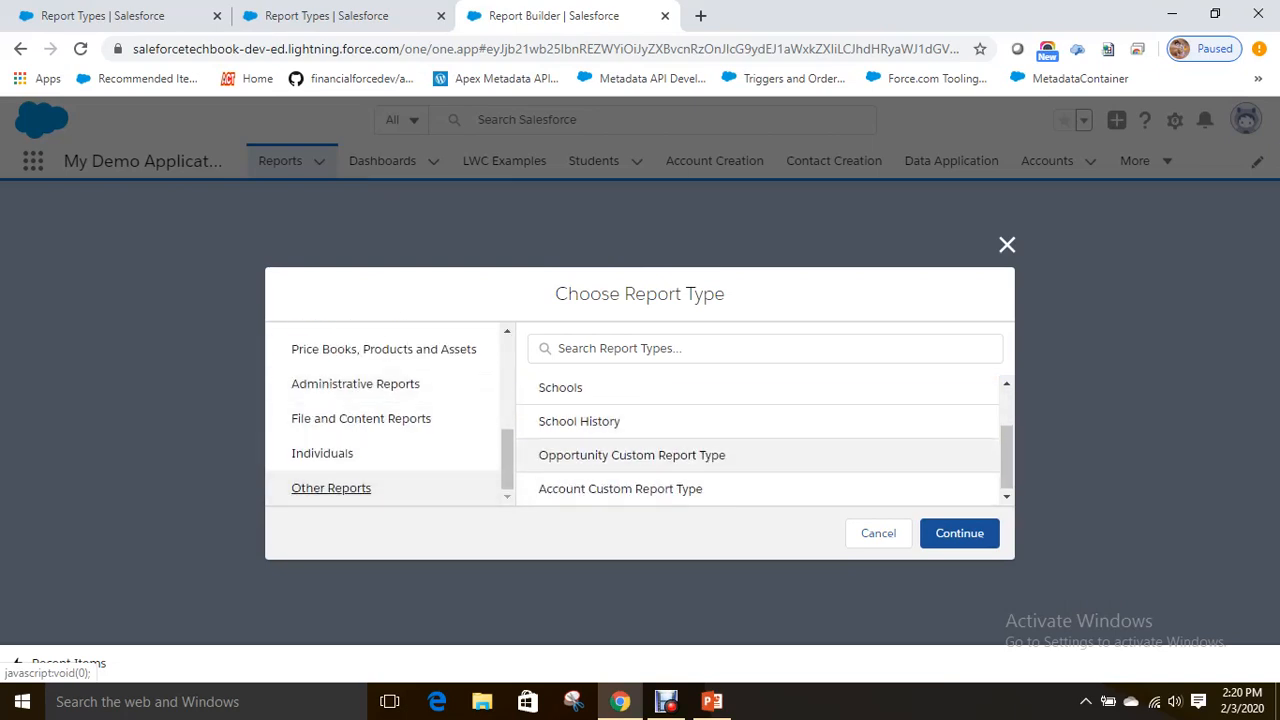
{"action": "left_click", "coordinate": [620, 488]}
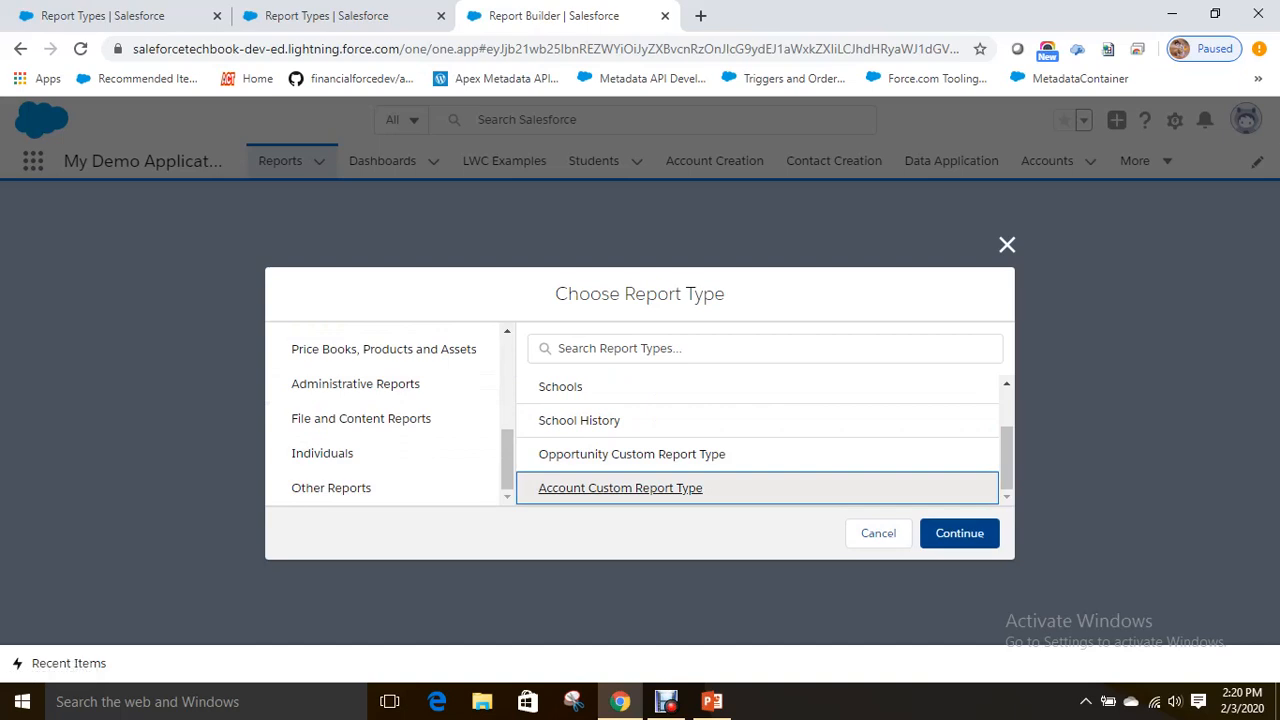
{"action": "left_click", "coordinate": [959, 533]}
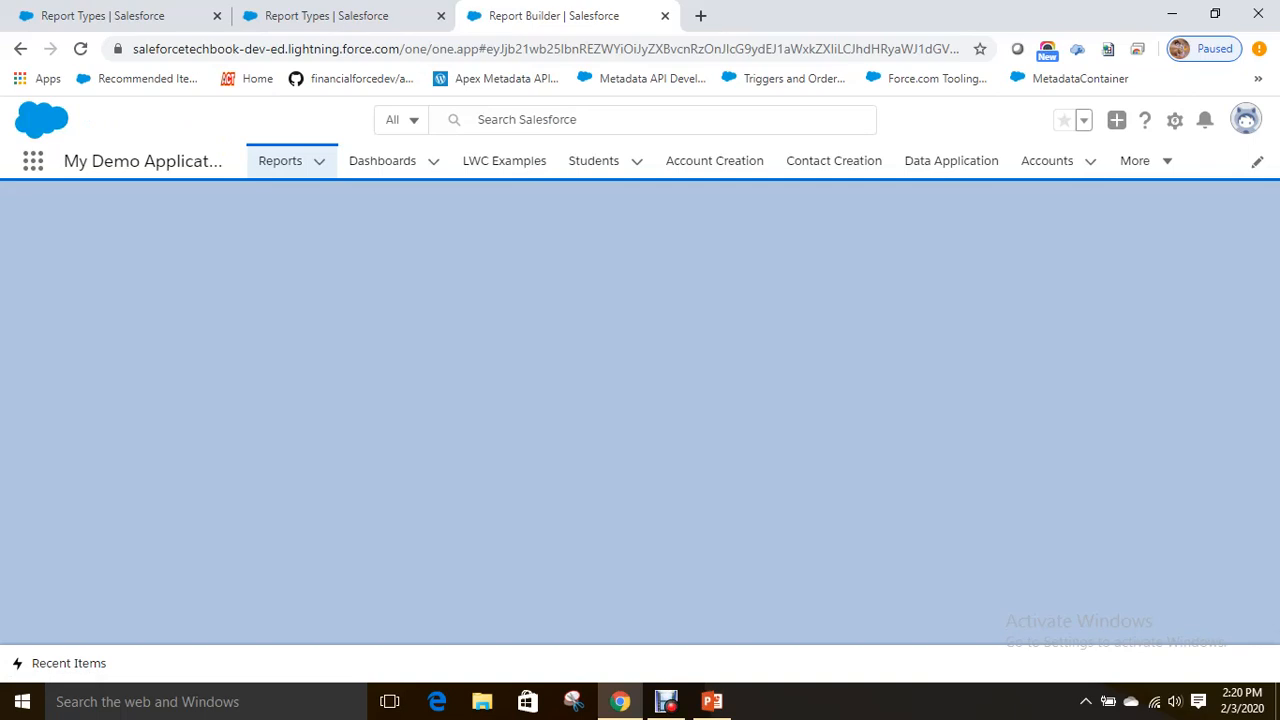
{"action": "left_click", "coordinate": [280, 160]}
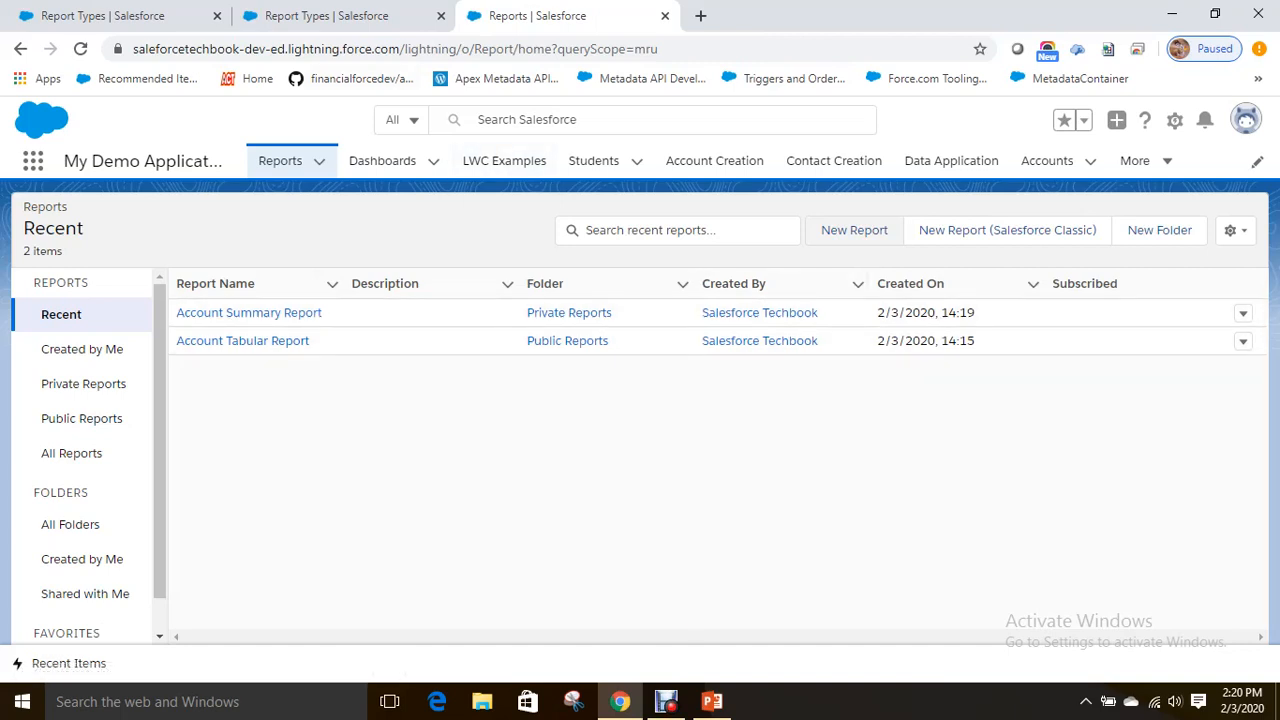
Create a new report based on the Account Custom Report Type, finding it among the other report types by searching "Custom".
{"action": "left_click", "coordinate": [854, 230]}
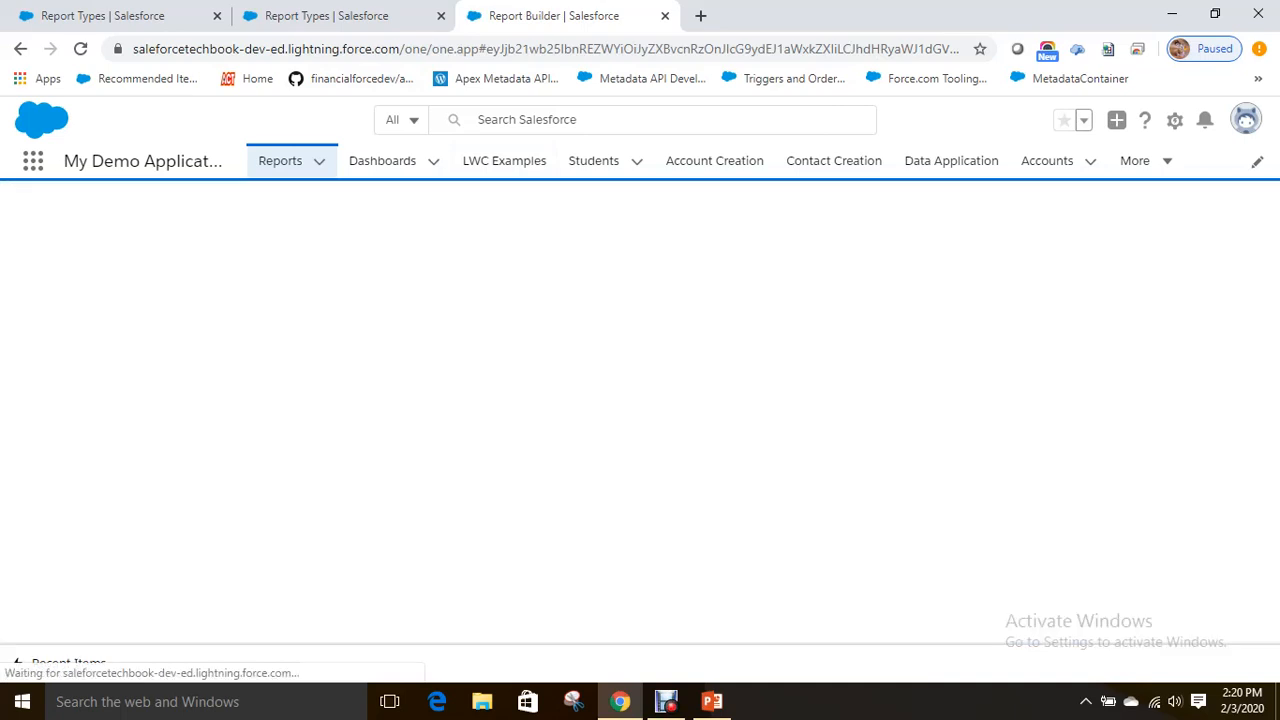
{"action": "scroll", "coordinate": [385, 415], "scroll_direction": "down", "scroll_amount": 5}
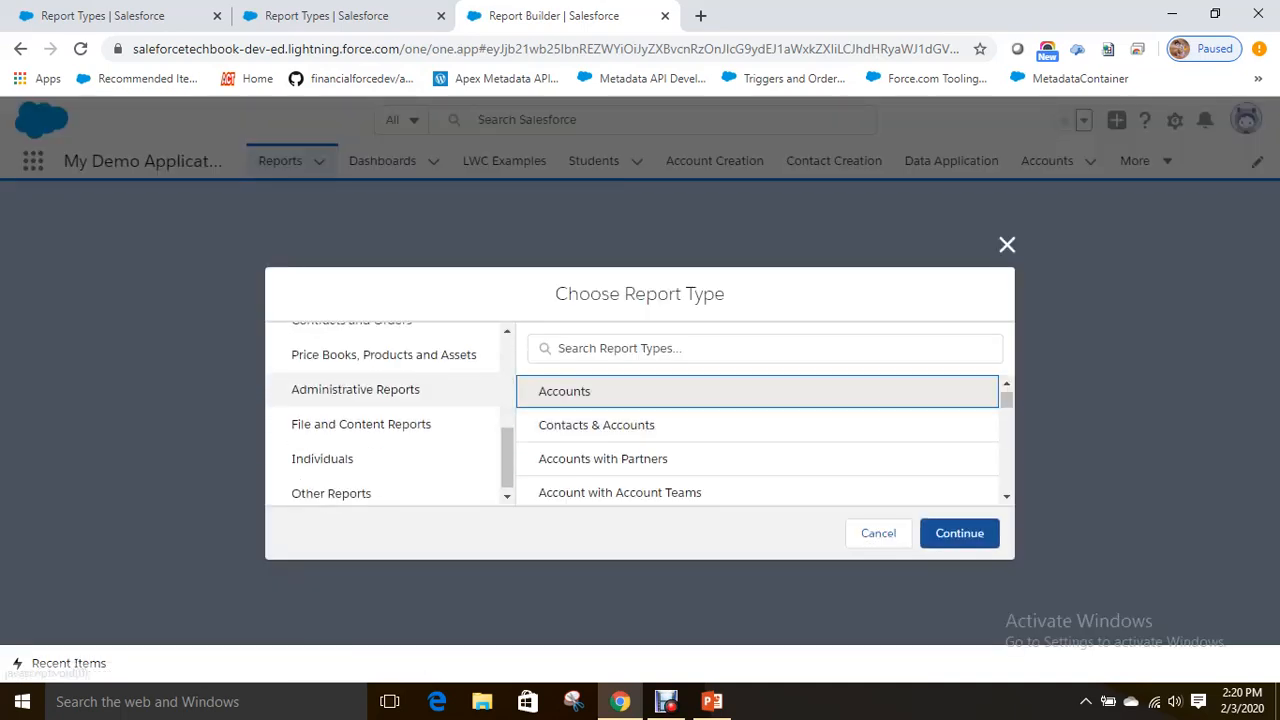
{"action": "left_click", "coordinate": [331, 488]}
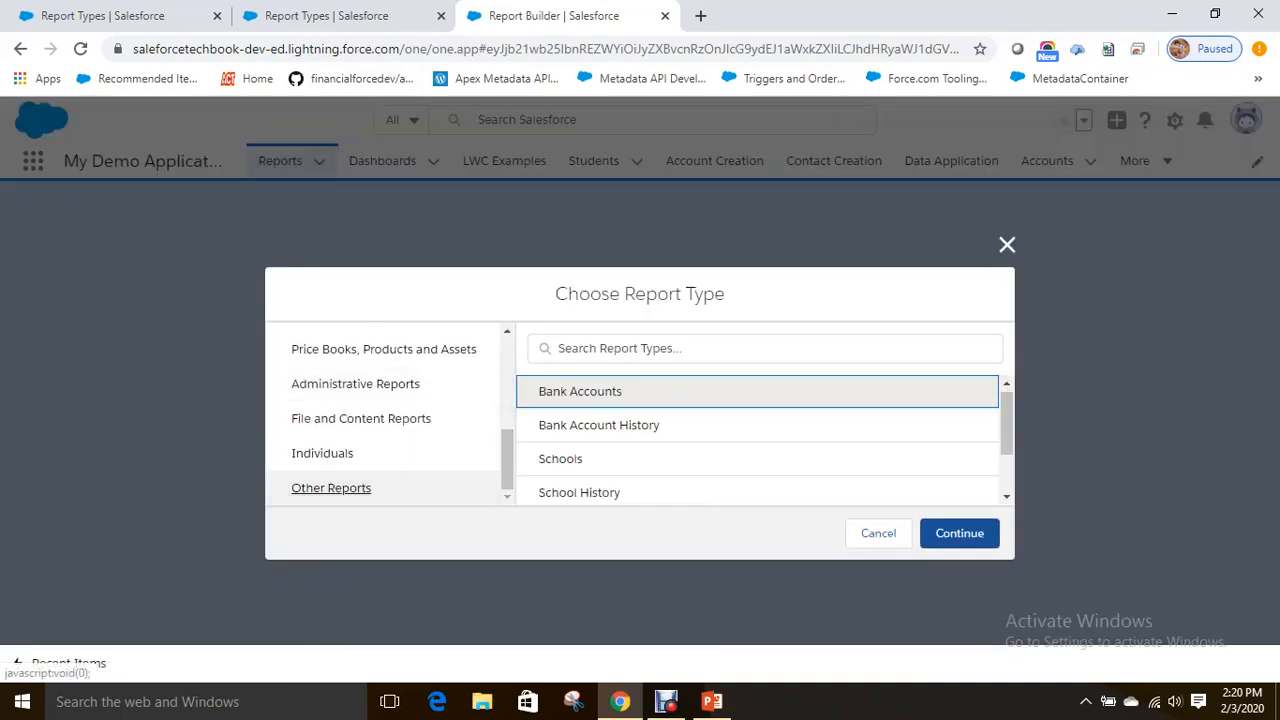
{"action": "left_click", "coordinate": [640, 349]}
{"action": "type", "text": "Custom"}
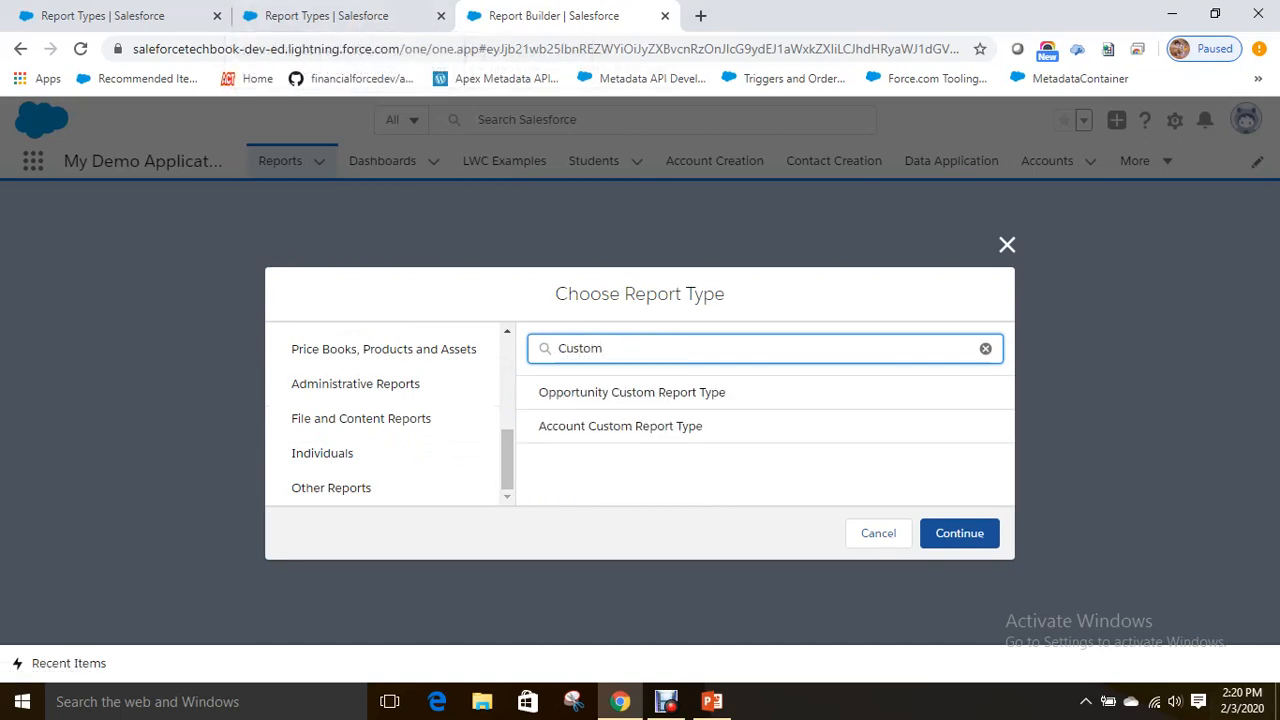
{"action": "left_click", "coordinate": [620, 427]}
{"action": "left_click", "coordinate": [959, 533]}
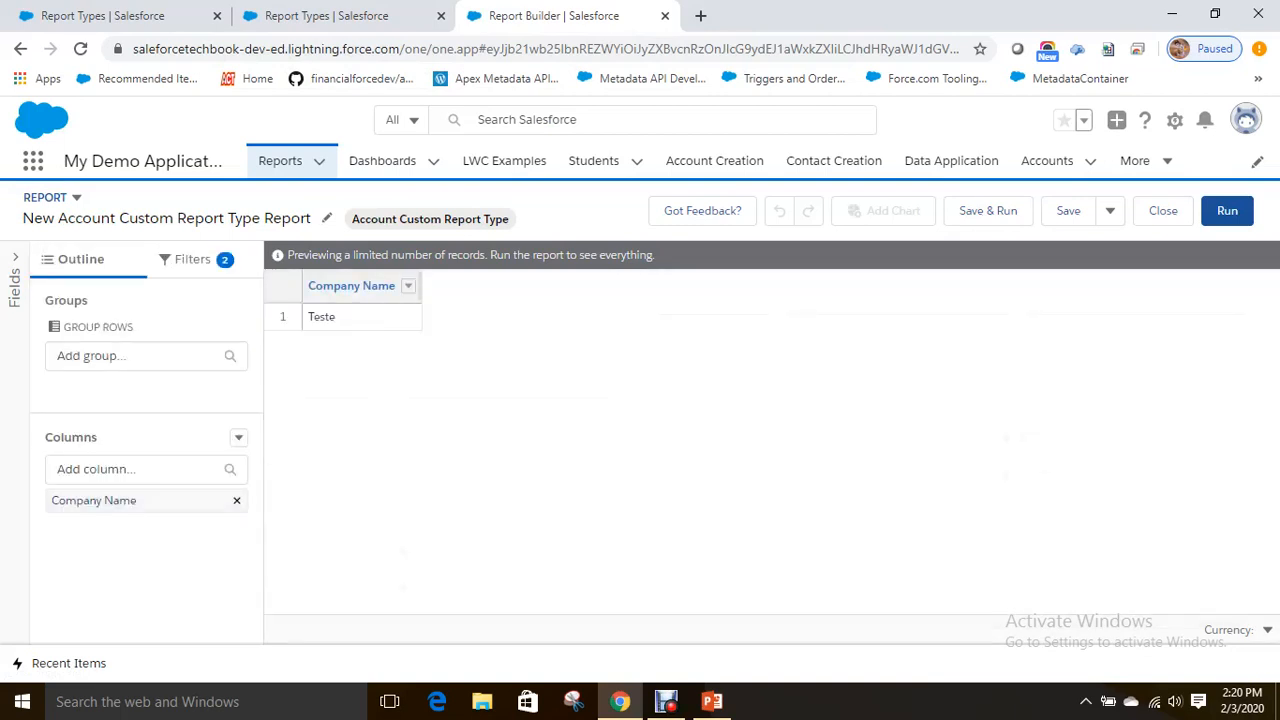
Set the report's Created Date filter range to All Time.
{"action": "left_click", "coordinate": [193, 259]}
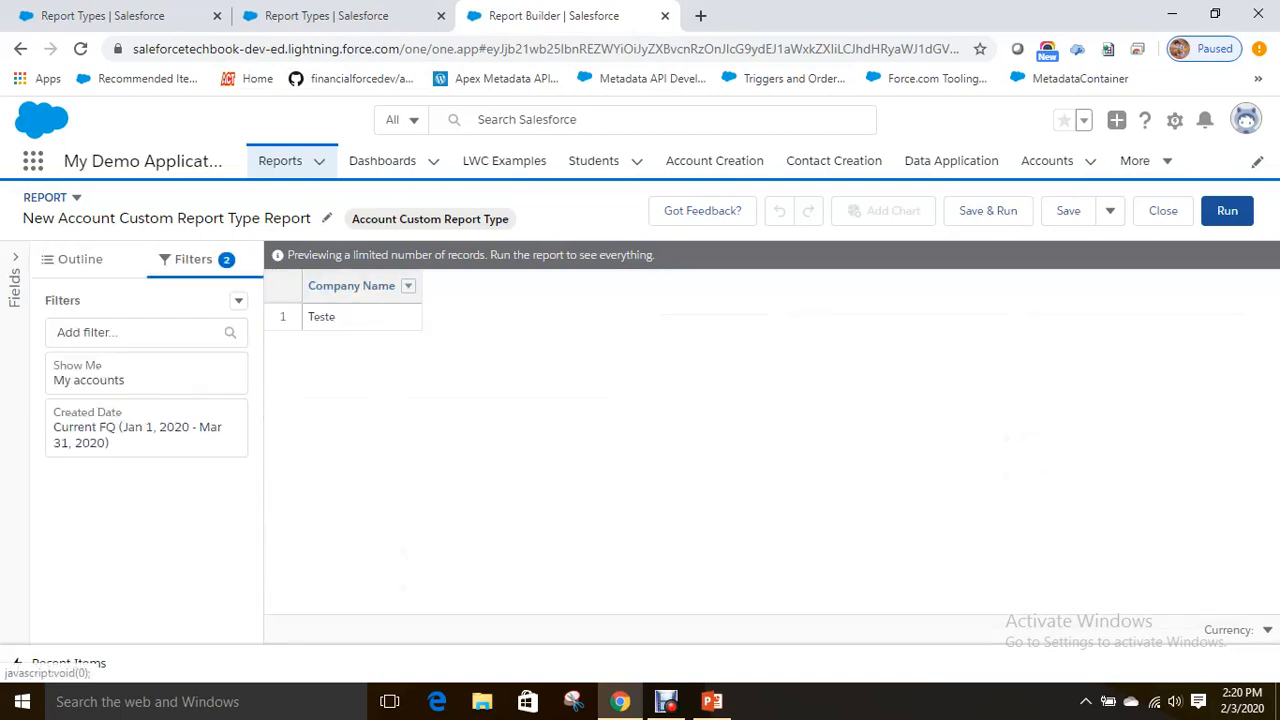
{"action": "left_click", "coordinate": [138, 427]}
{"action": "left_click", "coordinate": [418, 455]}
{"action": "left_click", "coordinate": [340, 492]}
{"action": "left_click", "coordinate": [527, 522]}
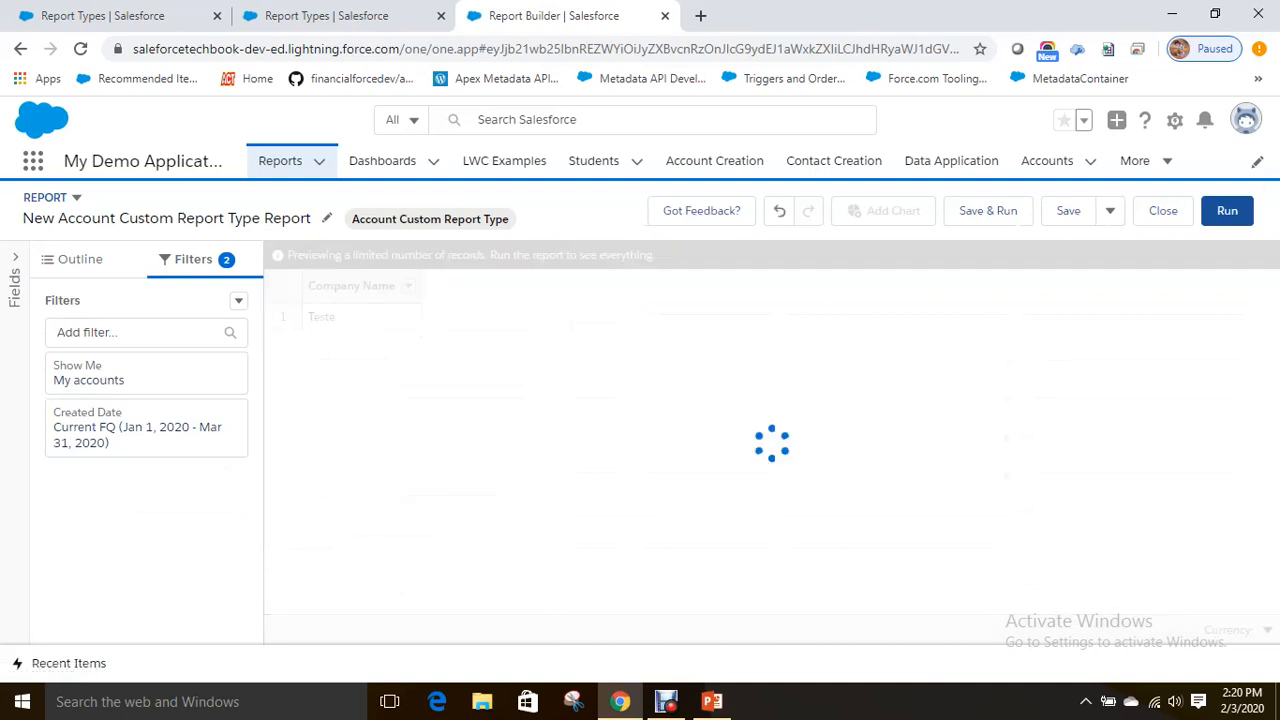
Set the report's Show Me filter to All accounts.
{"action": "left_click", "coordinate": [146, 373]}
{"action": "left_click", "coordinate": [418, 383]}
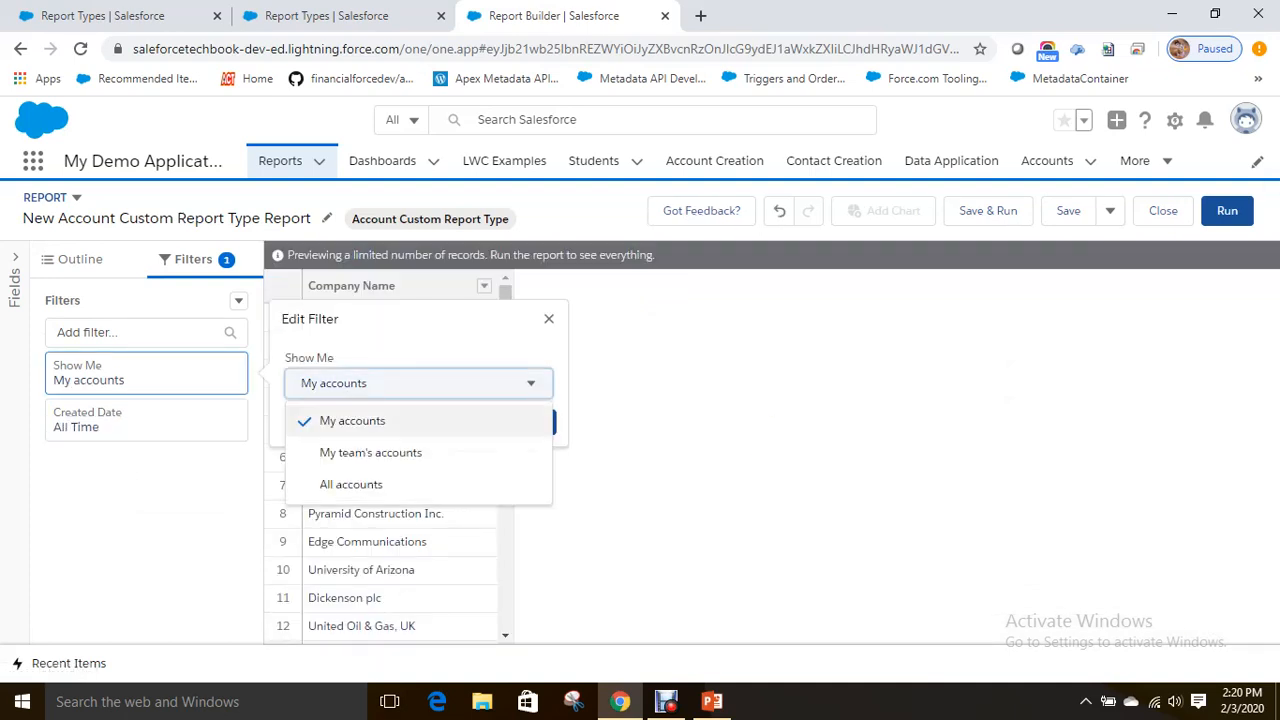
{"action": "left_click", "coordinate": [352, 421]}
{"action": "left_click", "coordinate": [418, 383]}
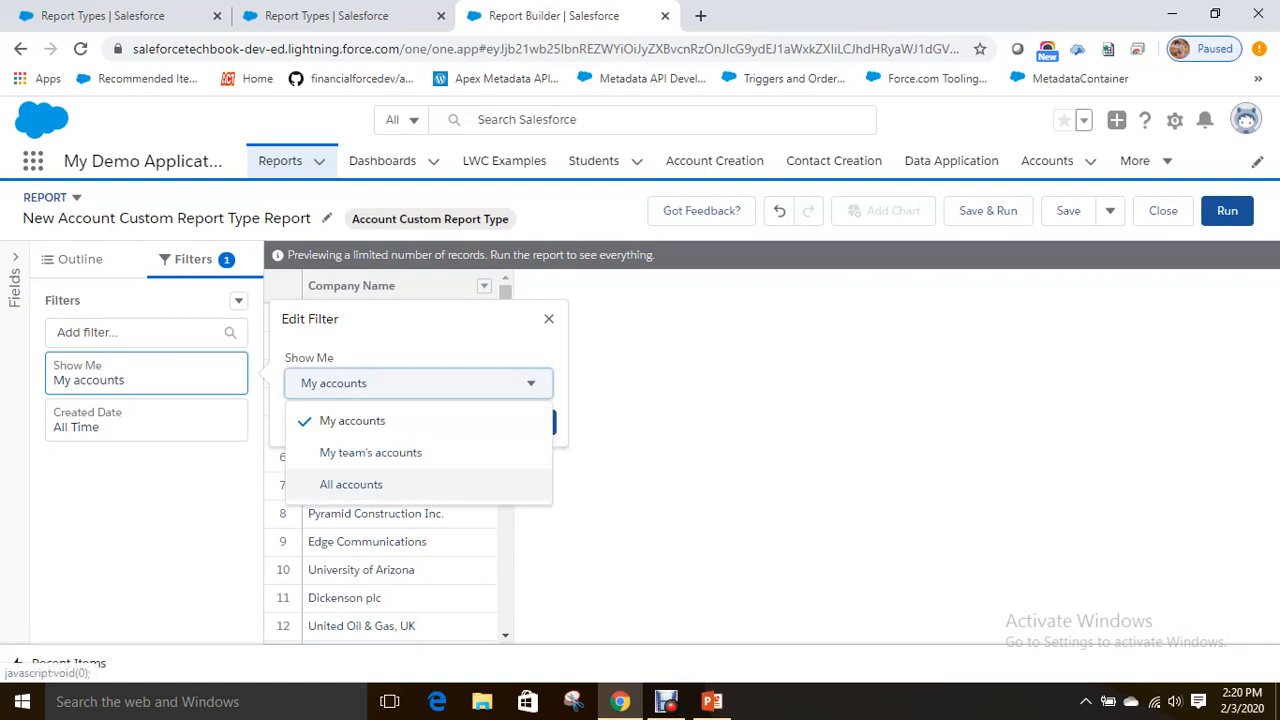
{"action": "left_click", "coordinate": [351, 484]}
{"action": "left_click", "coordinate": [529, 423]}
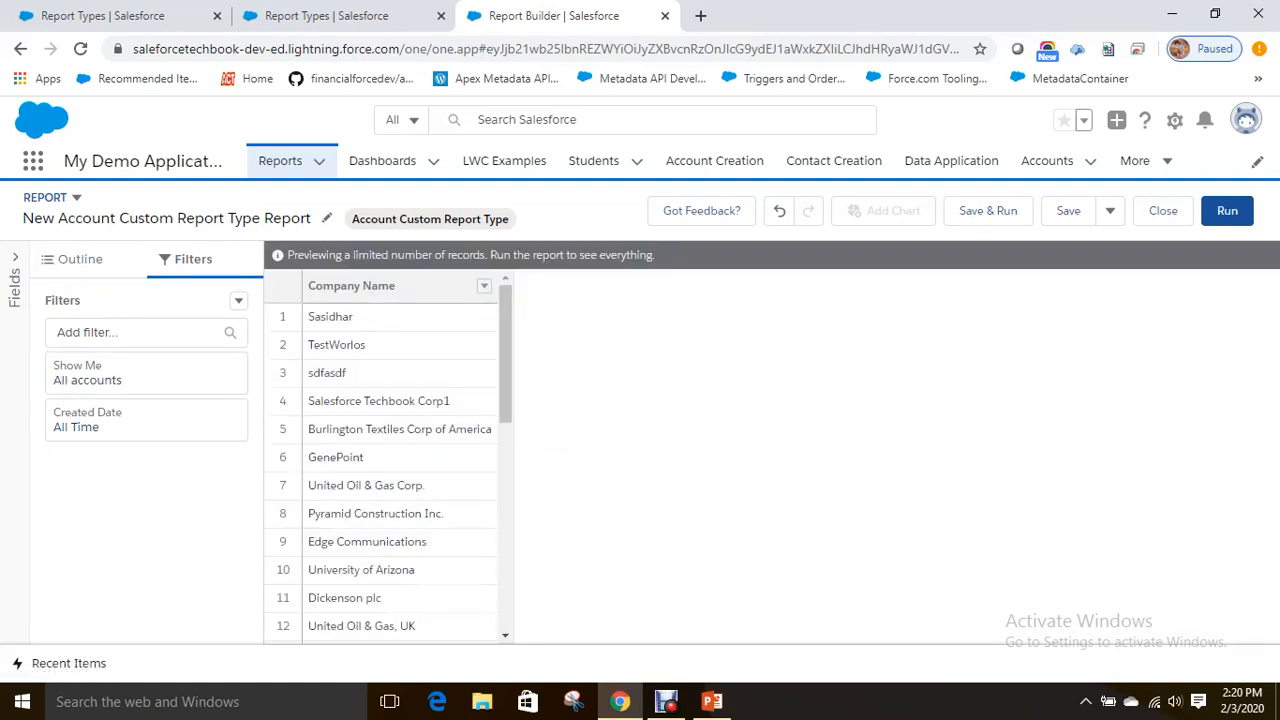
Add the Industry field as a column in the report outline.
{"action": "left_click", "coordinate": [80, 259]}
{"action": "left_click", "coordinate": [120, 356]}
{"action": "left_click", "coordinate": [640, 430]}
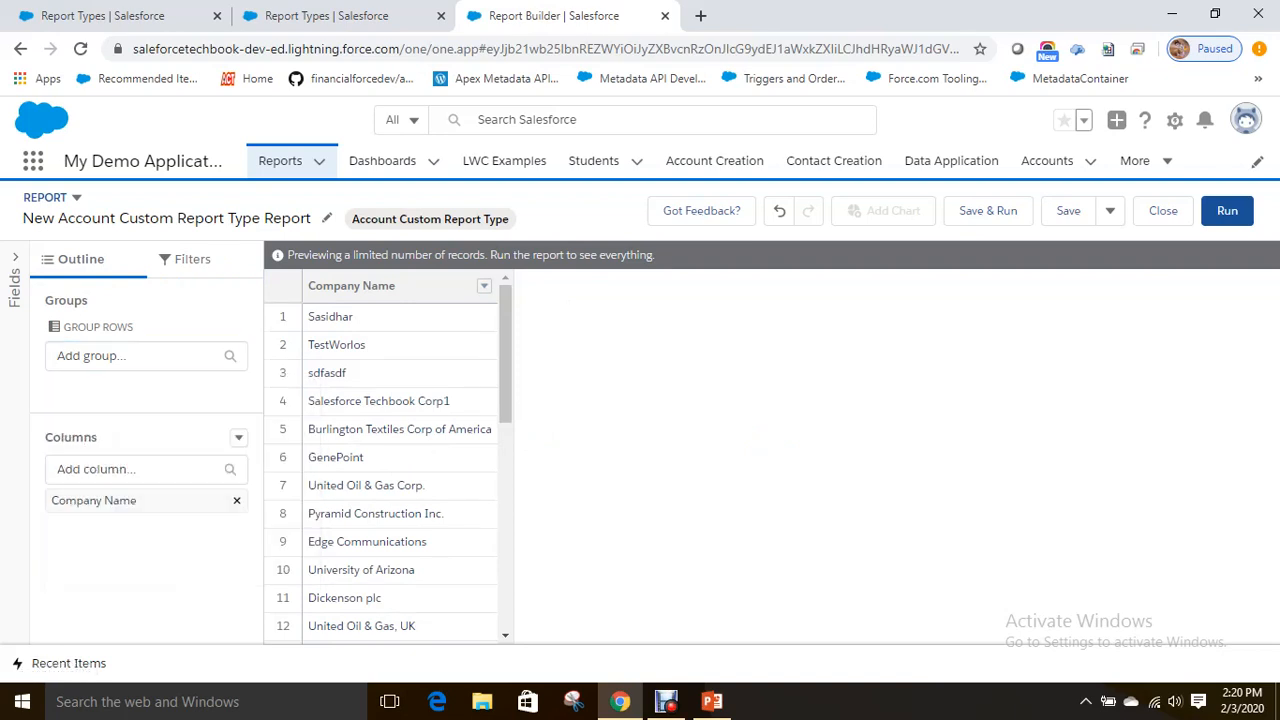
{"action": "left_click", "coordinate": [135, 469]}
{"action": "type", "text": "INdust"}
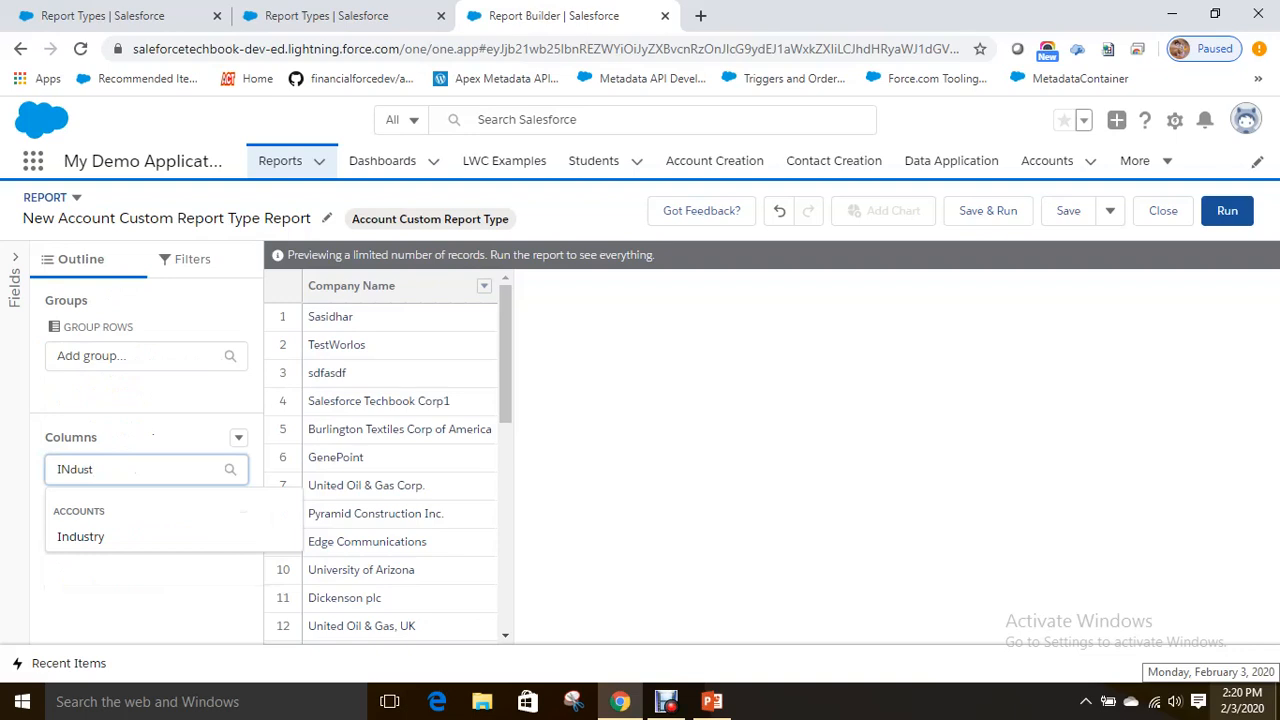
{"action": "key", "text": "Down"}
{"action": "key", "text": "Return"}
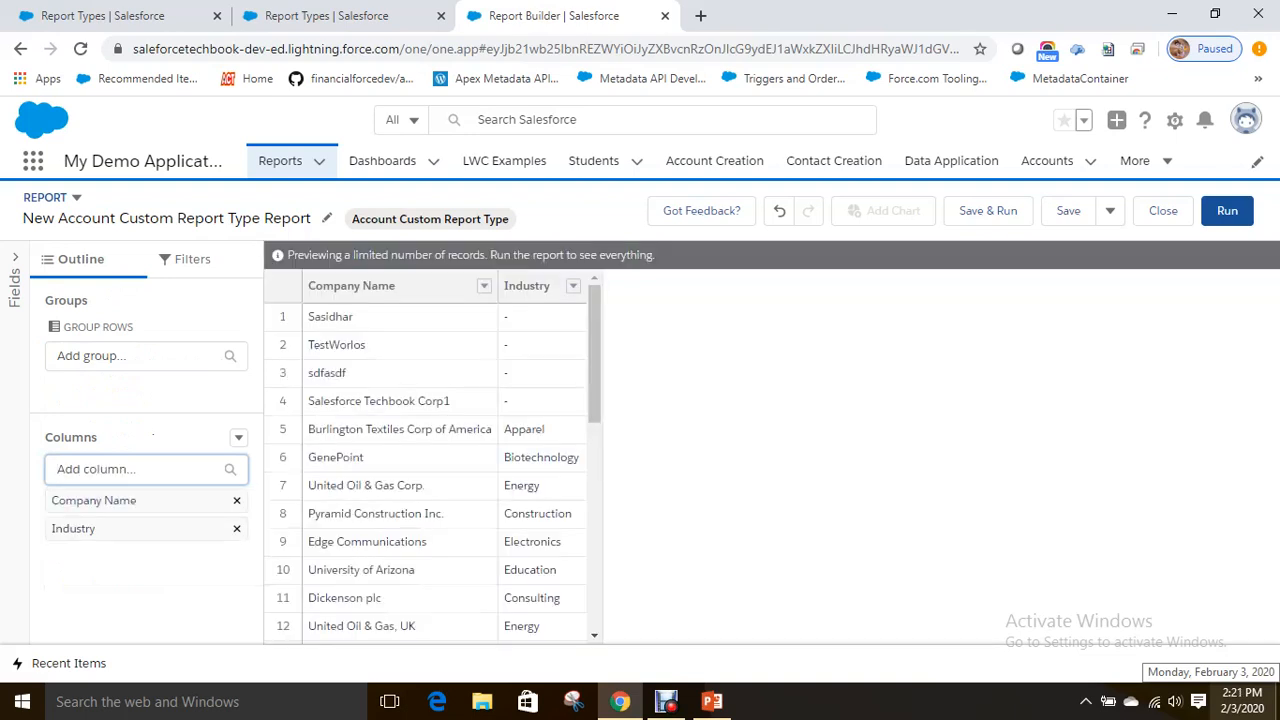
Add the Rating and Annual Revenue fields as further report columns.
{"action": "type", "text": "Rating"}
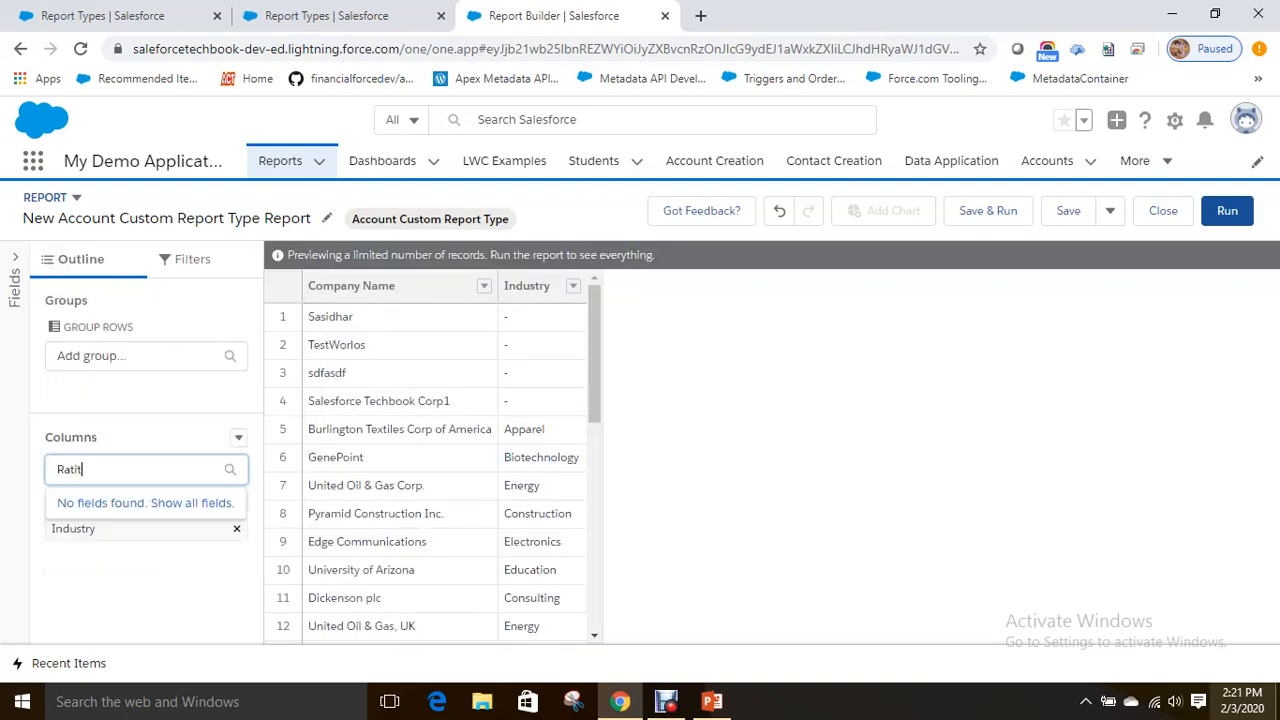
{"action": "key", "text": "Down"}
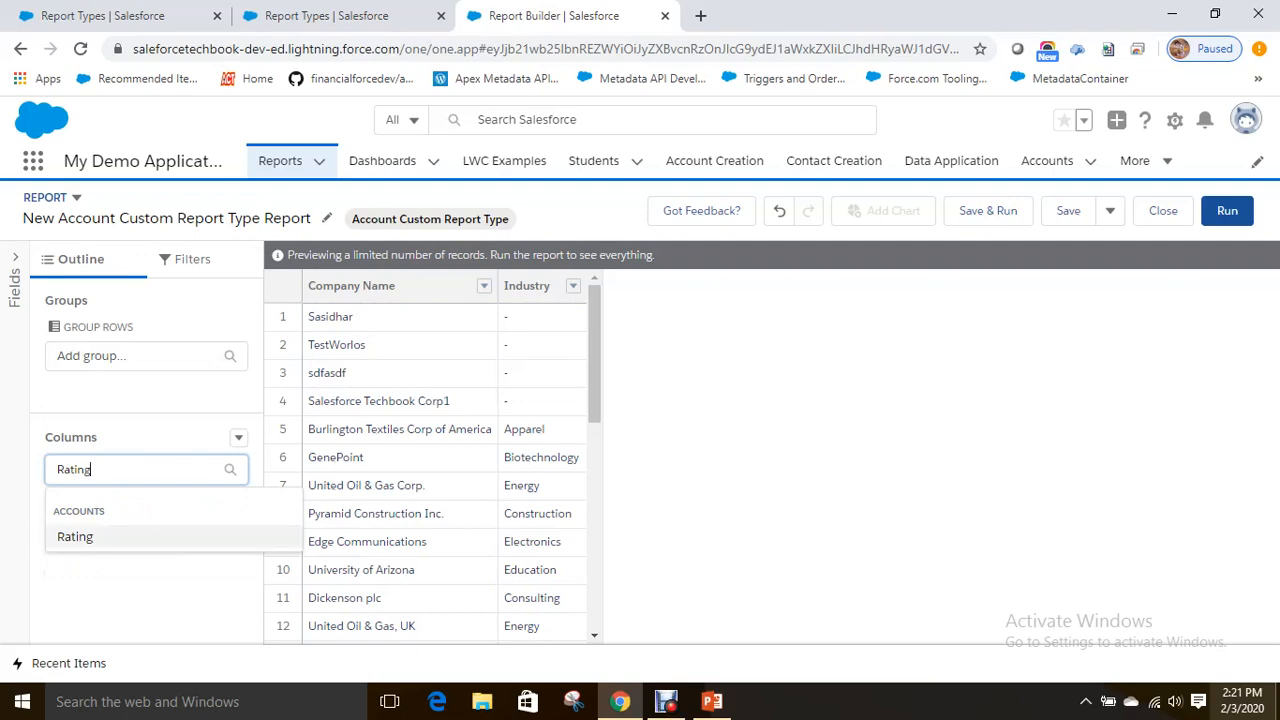
{"action": "key", "text": "Return"}
{"action": "type", "text": "Annu"}
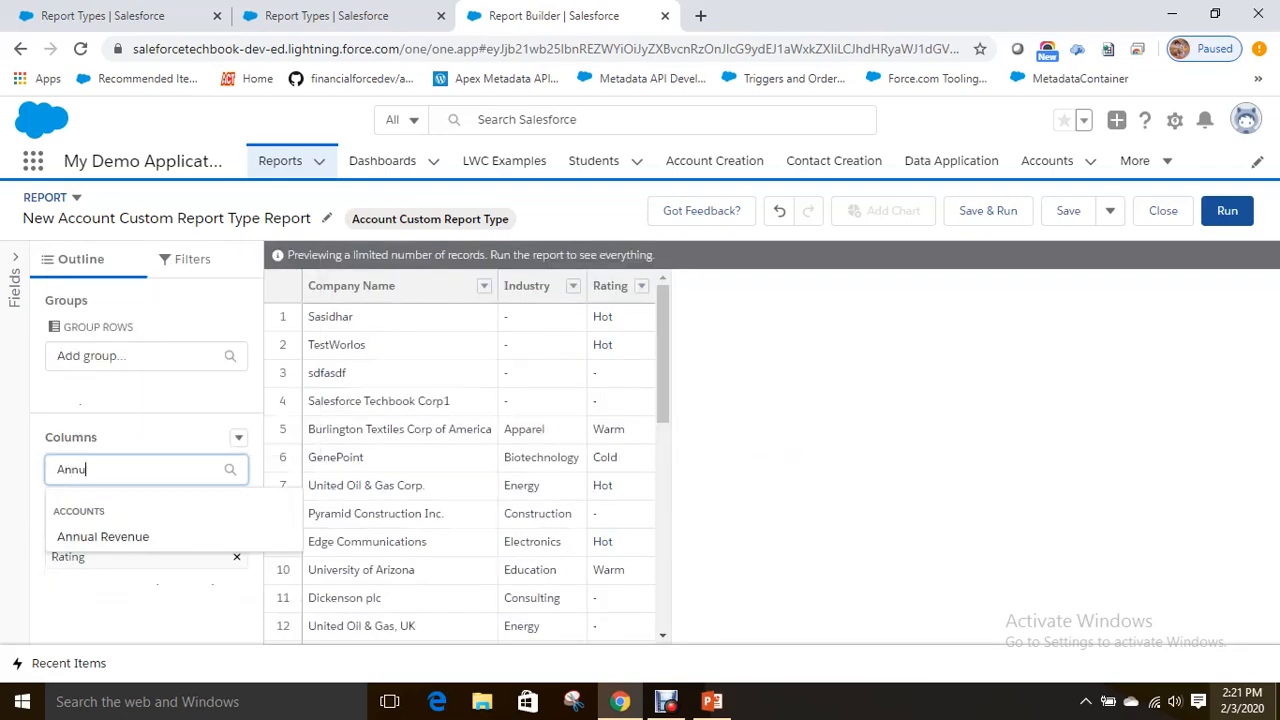
{"action": "key", "text": "Down"}
{"action": "key", "text": "Return"}
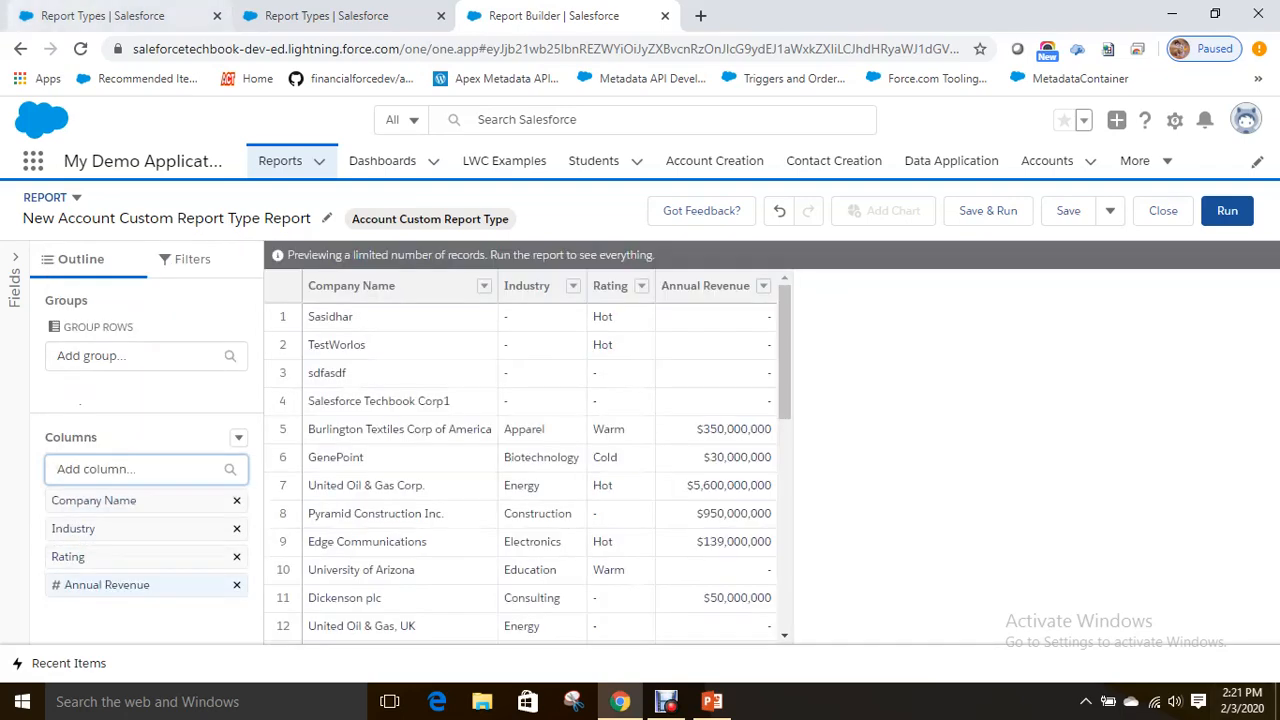
Group the report rows by Industry.
{"action": "left_click", "coordinate": [88, 356]}
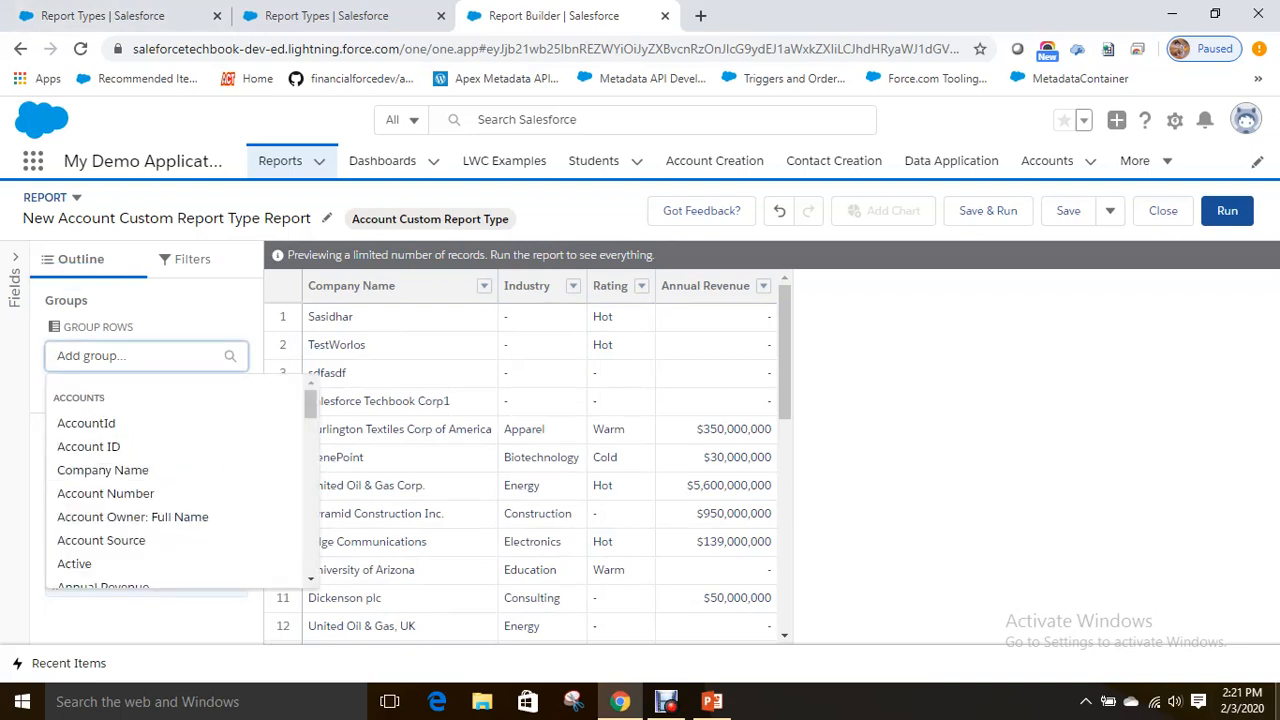
{"action": "type", "text": "INd"}
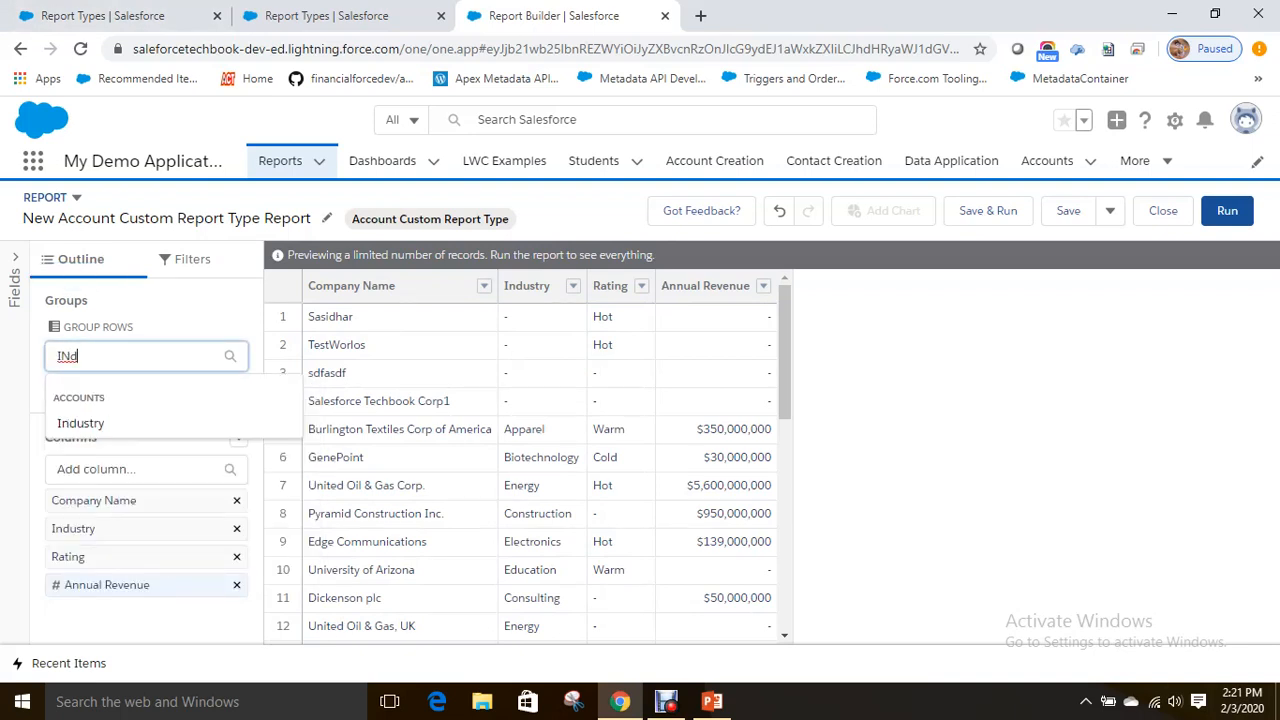
{"action": "key", "text": "Down"}
{"action": "key", "text": "Return"}
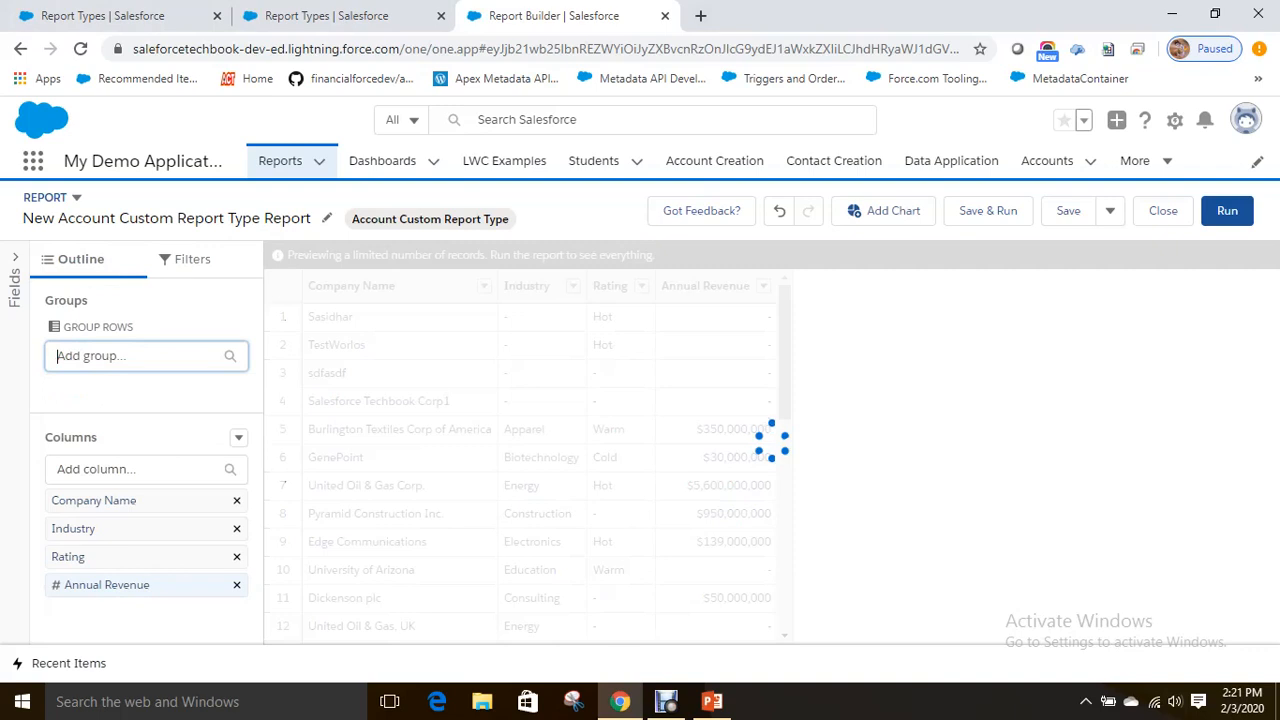
Group the report columns by Rating and run the resulting matrix report.
{"action": "left_click", "coordinate": [120, 457]}
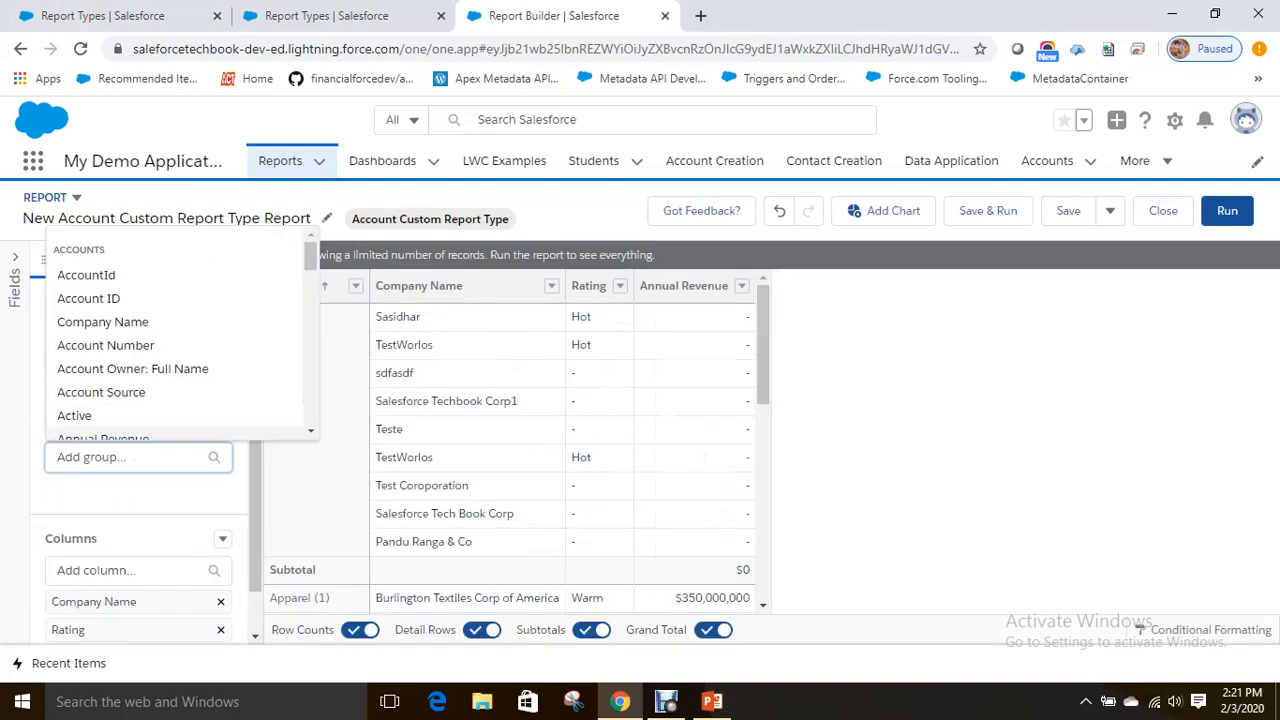
{"action": "type", "text": "re"}
{"action": "key", "text": "BackSpace"}
{"action": "key", "text": "BackSpace"}
{"action": "type", "text": "r"}
{"action": "key", "text": "BackSpace"}
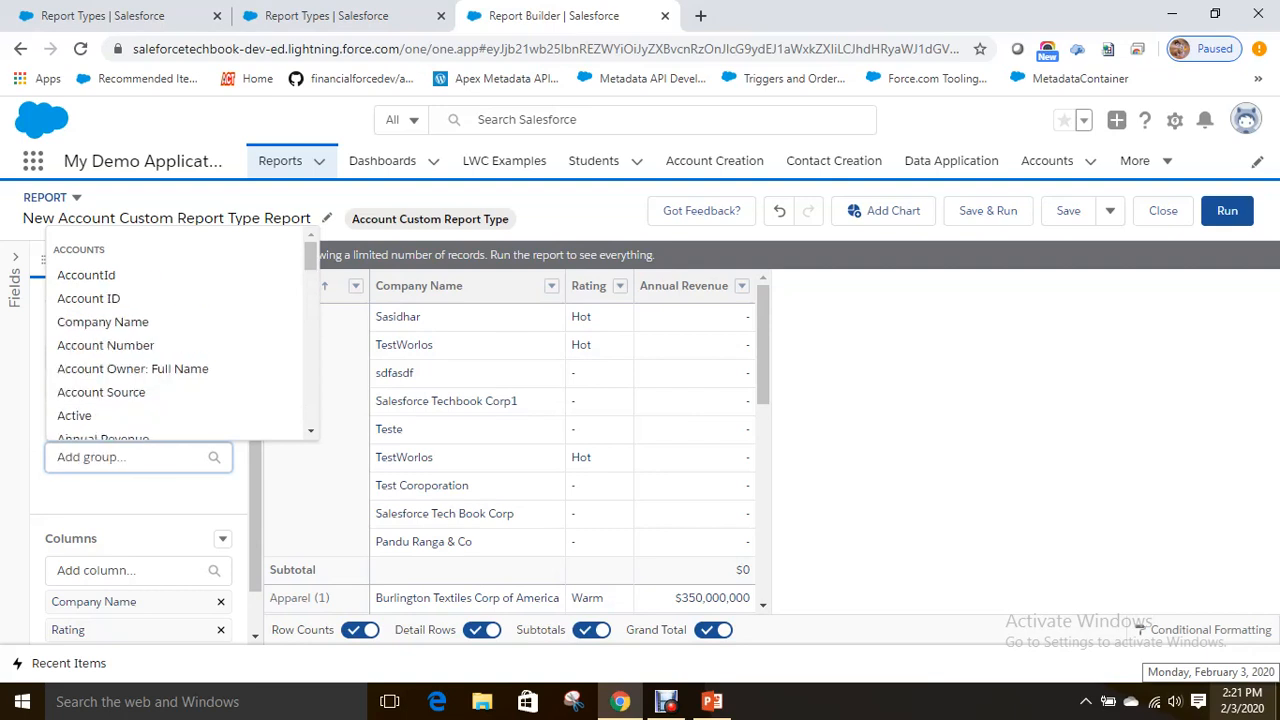
{"action": "type", "text": "Ratin"}
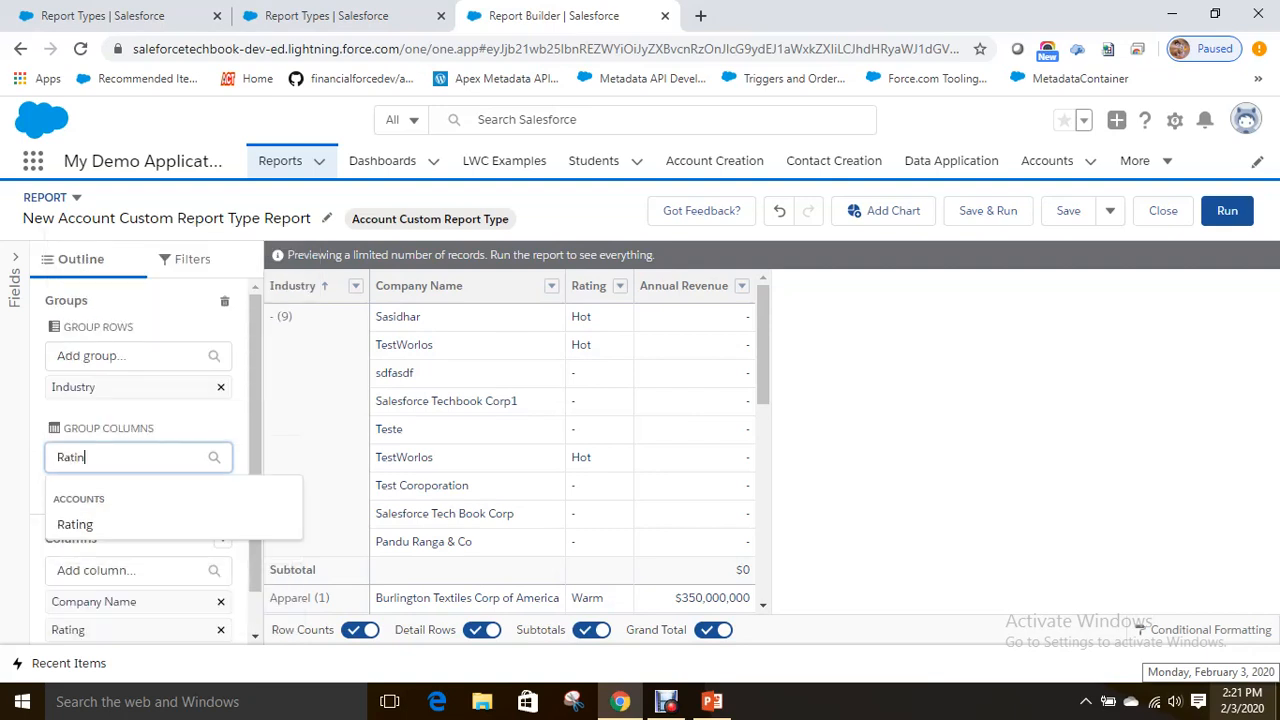
{"action": "key", "text": "Down"}
{"action": "key", "text": "Return"}
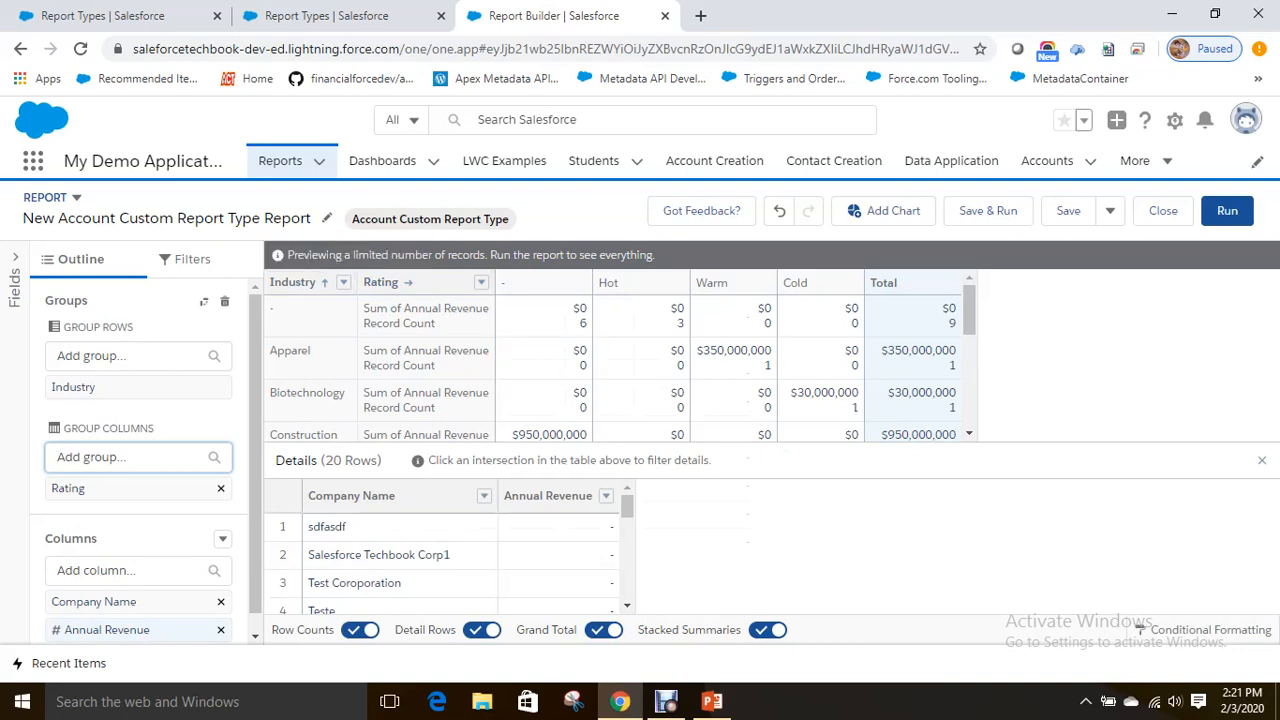
{"action": "left_click", "coordinate": [1227, 211]}
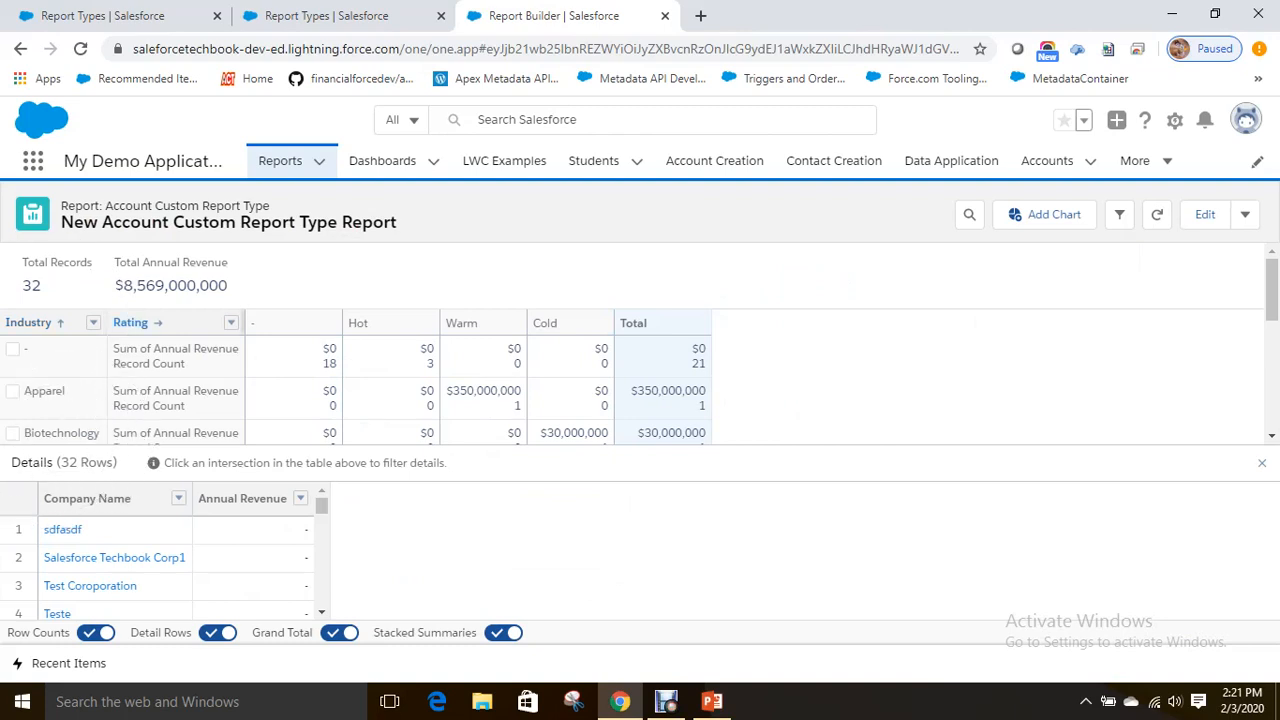
Examine the annual revenue sums and record counts per industry and rating, including the totals of the matrix.
{"action": "key", "text": "ctrl"}
{"action": "key", "text": "ctrl"}
{"action": "key", "text": "ctrl"}
{"action": "key", "text": "ctrl"}
{"action": "key", "text": "ctrl"}
{"action": "key", "text": "ctrl"}
{"action": "key", "text": "ctrl"}
{"action": "key", "text": "ctrl"}
{"action": "key", "text": "ctrl"}
{"action": "key", "text": "ctrl"}
{"action": "key", "text": "ctrl"}
{"action": "key", "text": "ctrl"}
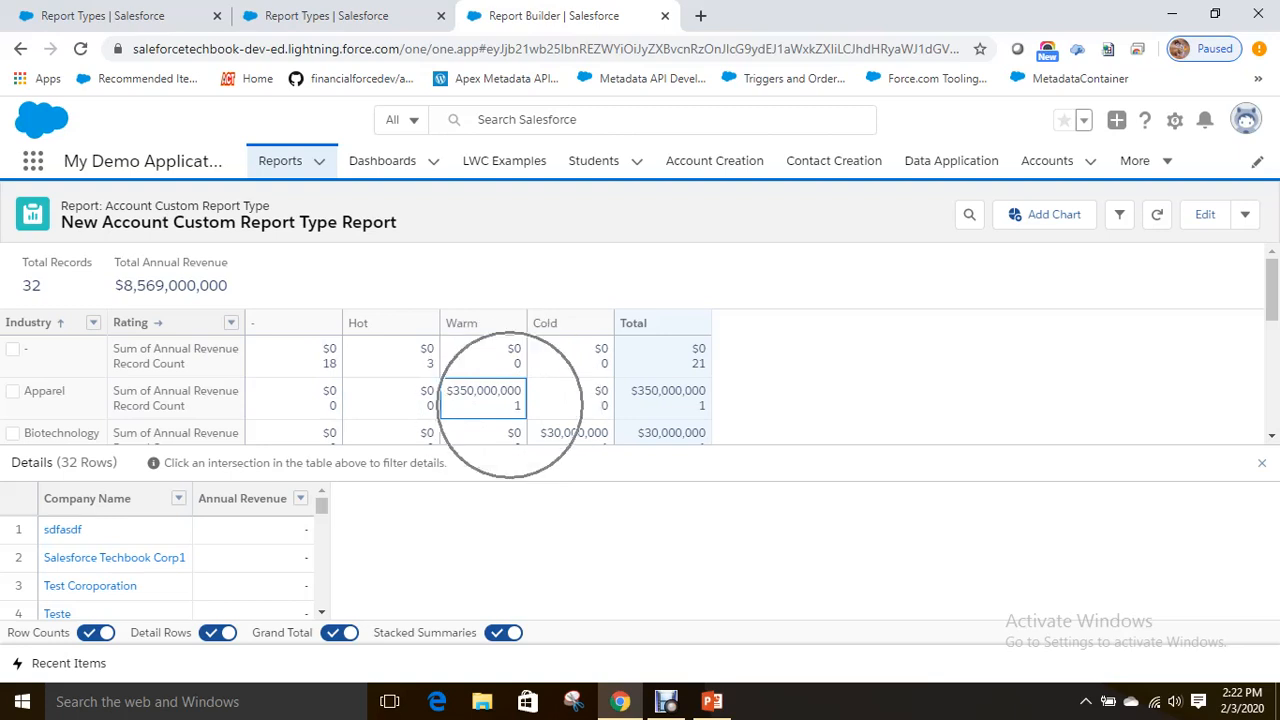
{"action": "scroll", "coordinate": [483, 390], "scroll_direction": "down", "scroll_amount": 5}
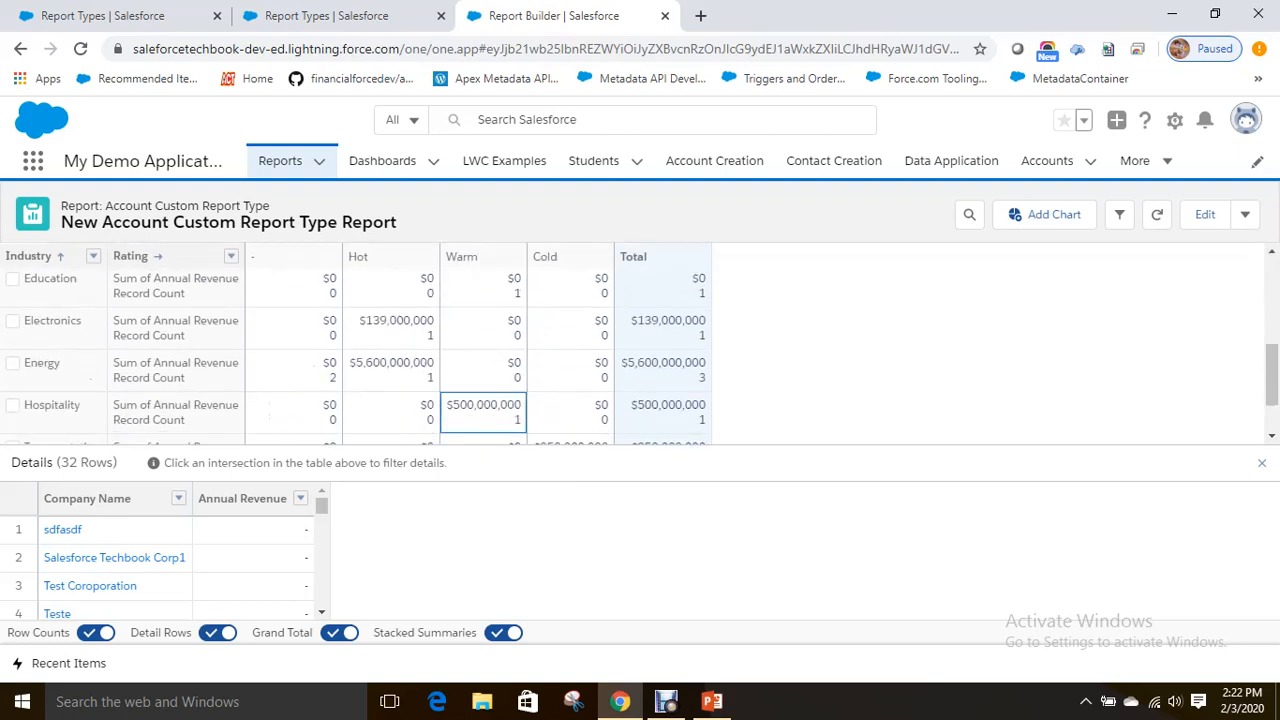
{"action": "key", "text": "ctrl"}
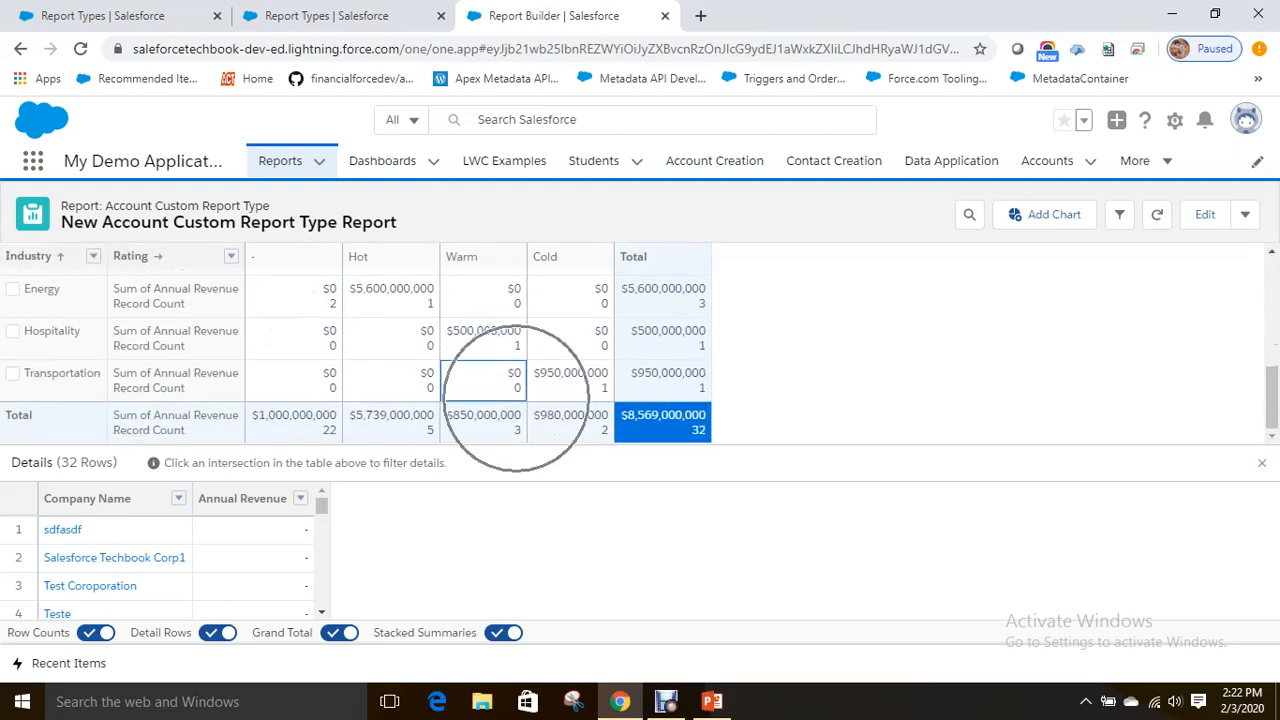
{"action": "scroll", "coordinate": [483, 385], "scroll_direction": "up", "scroll_amount": 5}
{"action": "scroll", "coordinate": [483, 385], "scroll_direction": "down", "scroll_amount": 5}
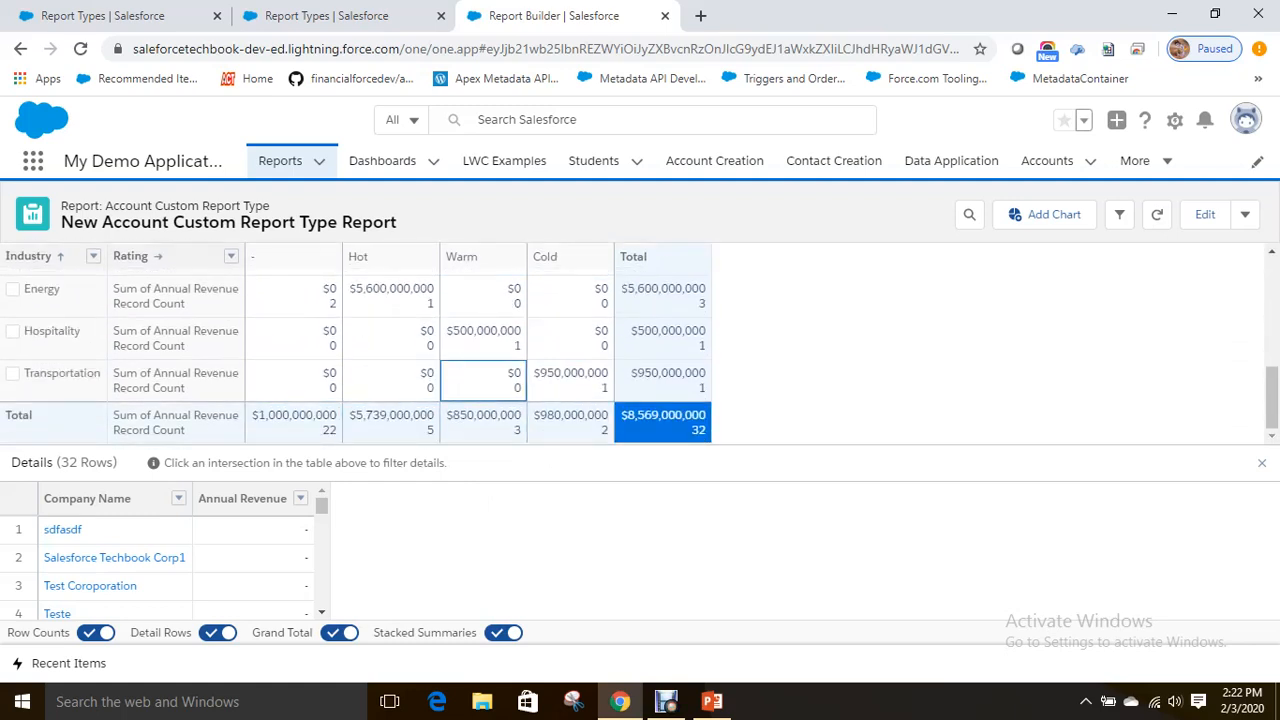
{"action": "scroll", "coordinate": [483, 390], "scroll_direction": "up", "scroll_amount": 5}
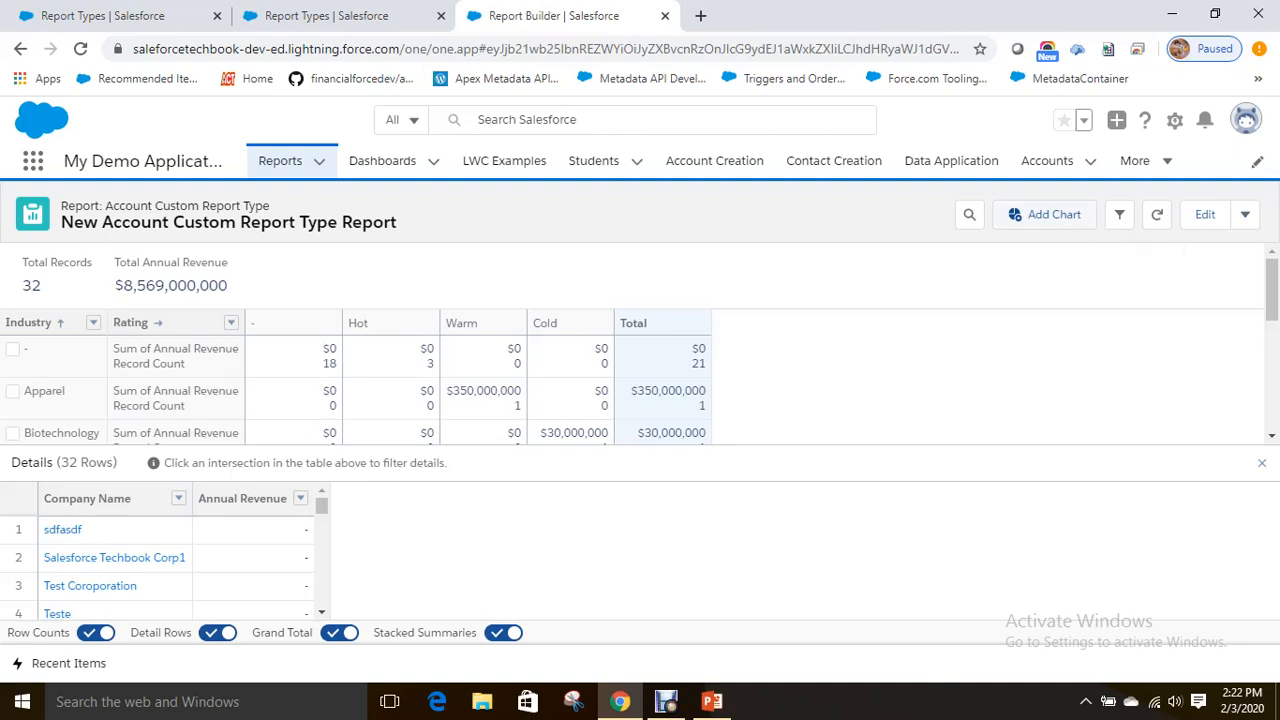
Add a chart to the matrix report.
{"action": "left_click", "coordinate": [1044, 214]}
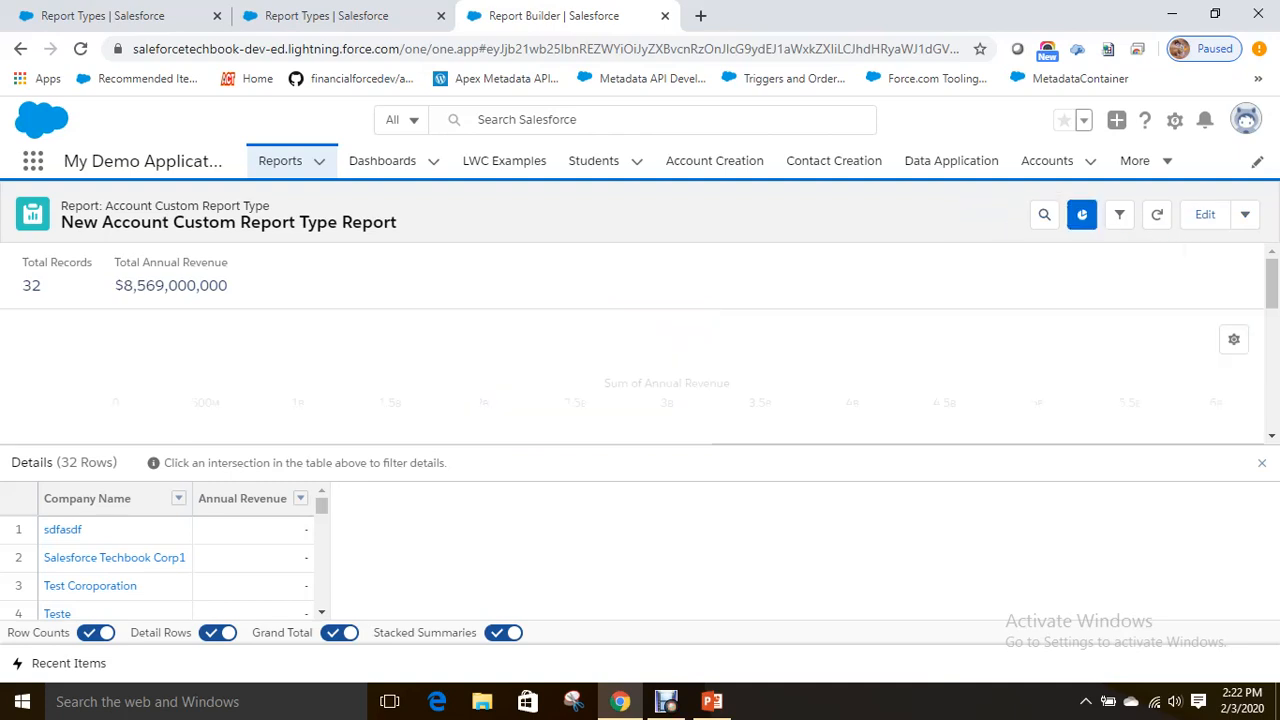
{"action": "scroll", "coordinate": [800, 350], "scroll_direction": "down", "scroll_amount": 5}
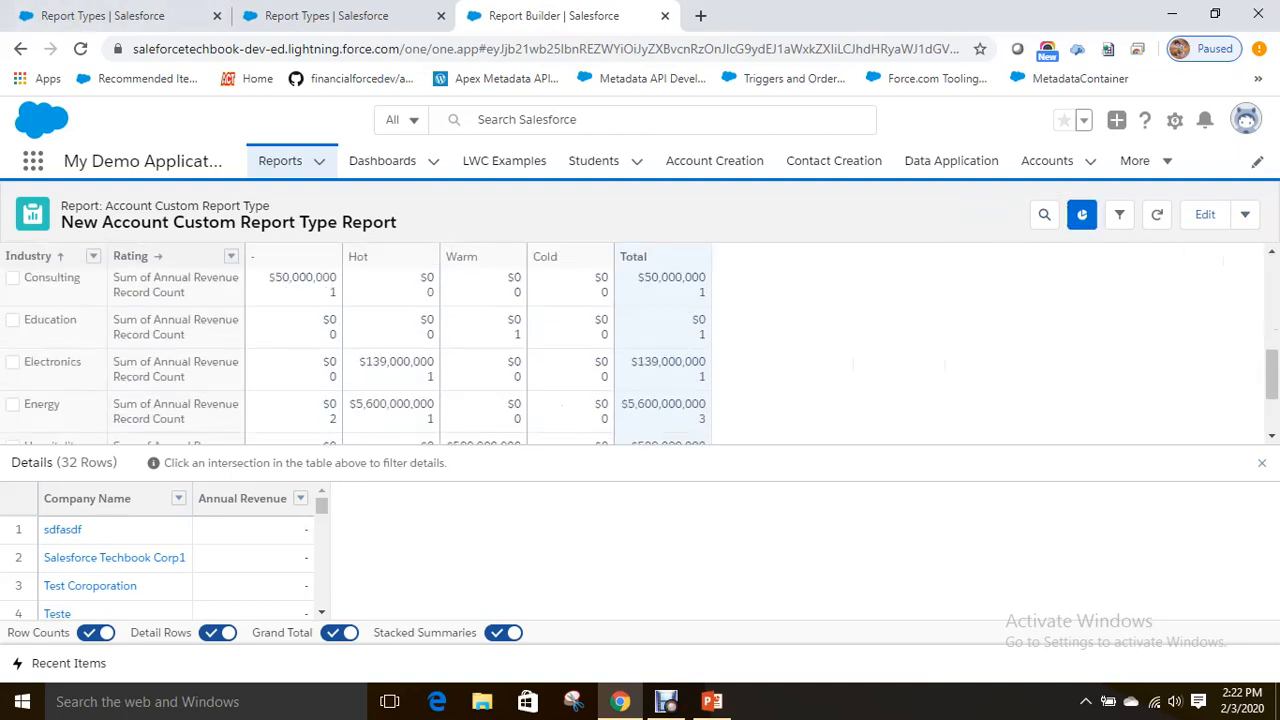
Open the report chart's properties and try the Column display type before returning it to Bar.
{"action": "scroll", "coordinate": [800, 350], "scroll_direction": "up", "scroll_amount": 5}
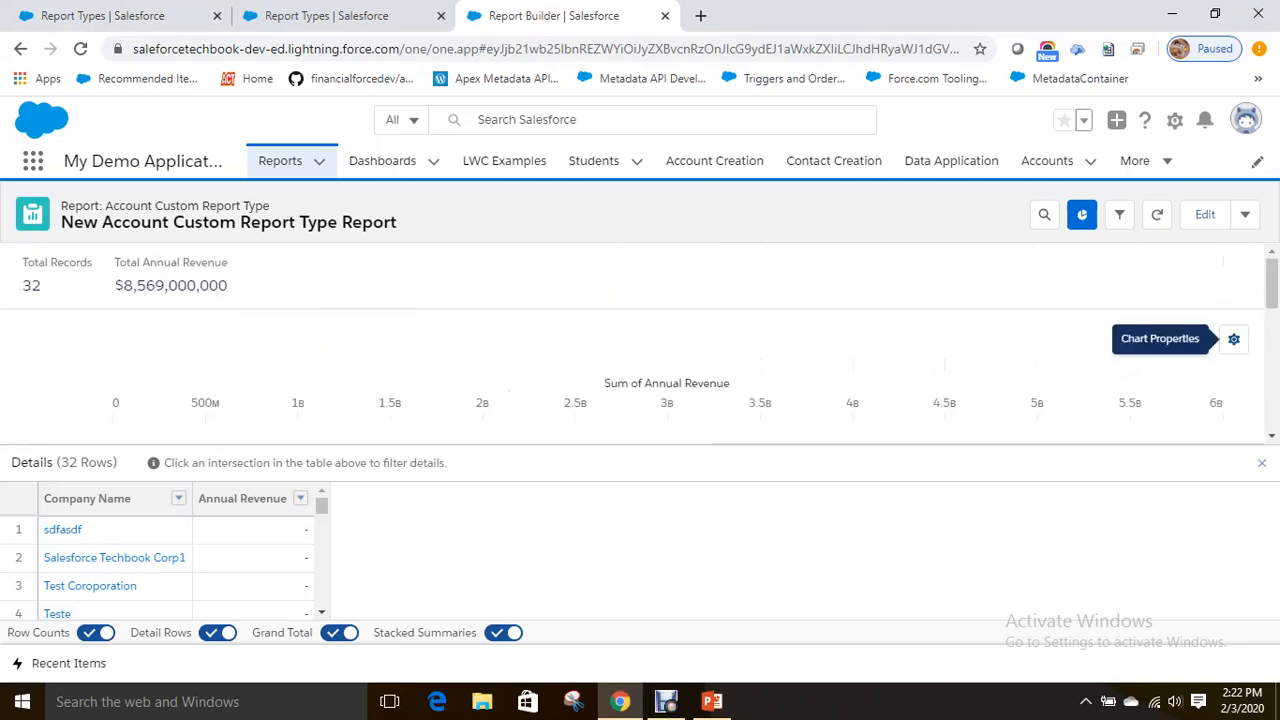
{"action": "scroll", "coordinate": [1234, 345], "scroll_direction": "down", "scroll_amount": 5}
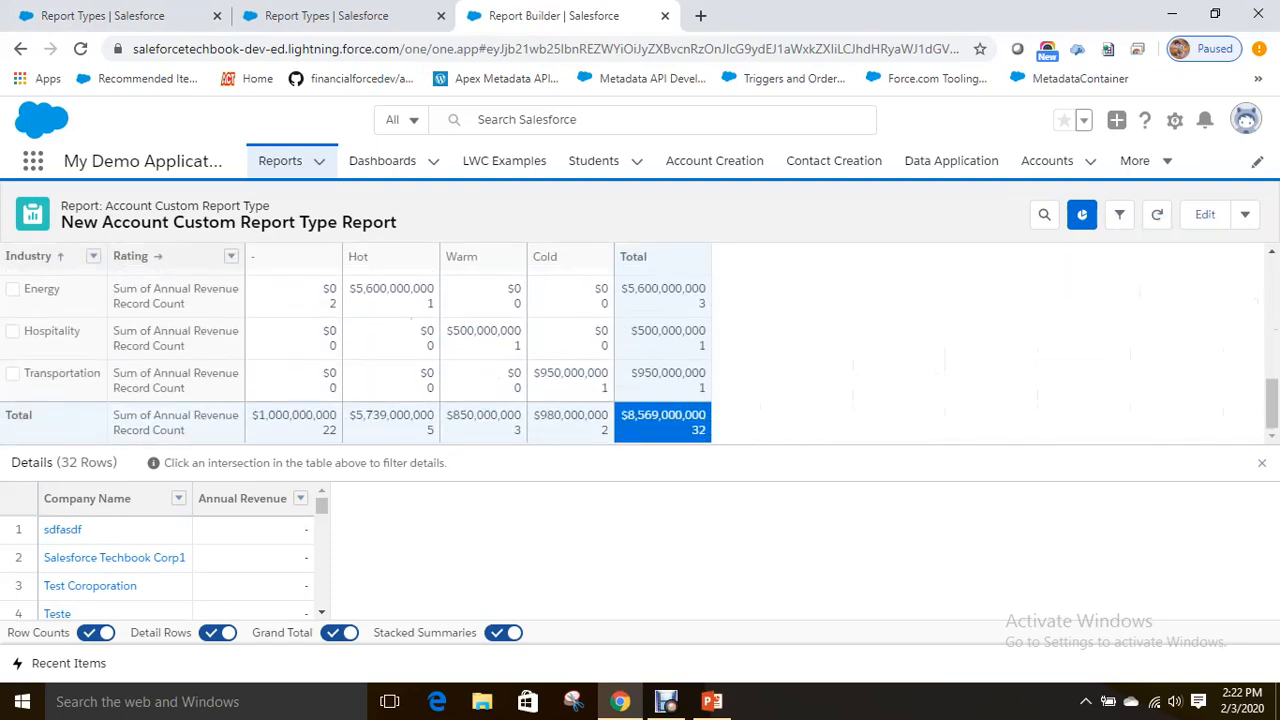
{"action": "scroll", "coordinate": [1234, 345], "scroll_direction": "up", "scroll_amount": 5}
{"action": "left_click", "coordinate": [1233, 339]}
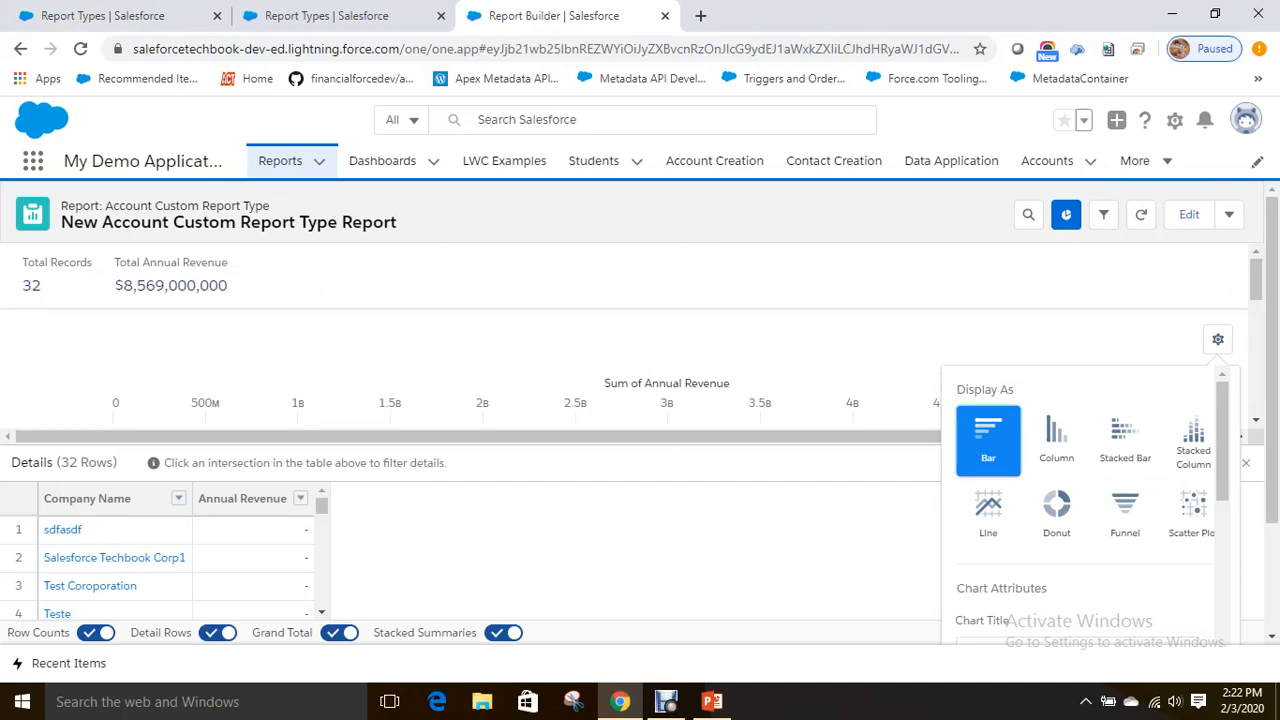
{"action": "scroll", "coordinate": [640, 310], "scroll_direction": "down", "scroll_amount": 5}
{"action": "scroll", "coordinate": [1100, 320], "scroll_direction": "up", "scroll_amount": 2}
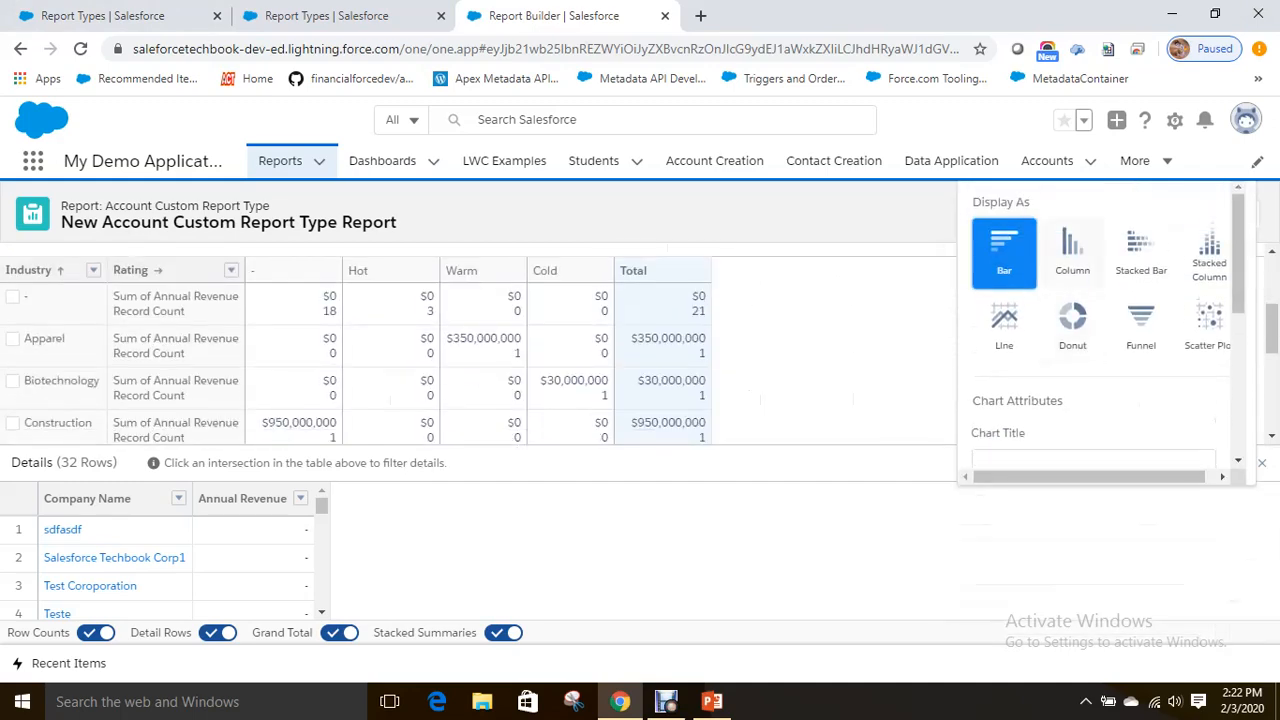
{"action": "left_click", "coordinate": [1072, 254]}
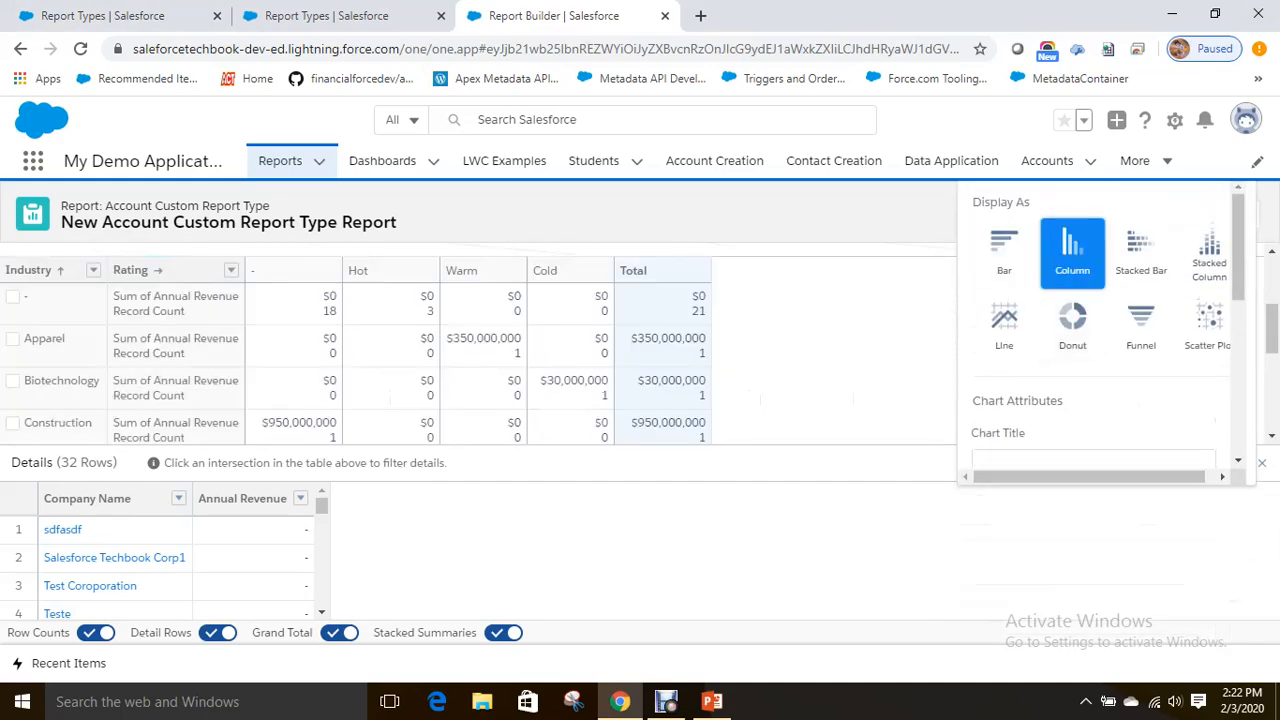
{"action": "scroll", "coordinate": [640, 340], "scroll_direction": "up", "scroll_amount": 2}
{"action": "scroll", "coordinate": [500, 340], "scroll_direction": "down", "scroll_amount": 2}
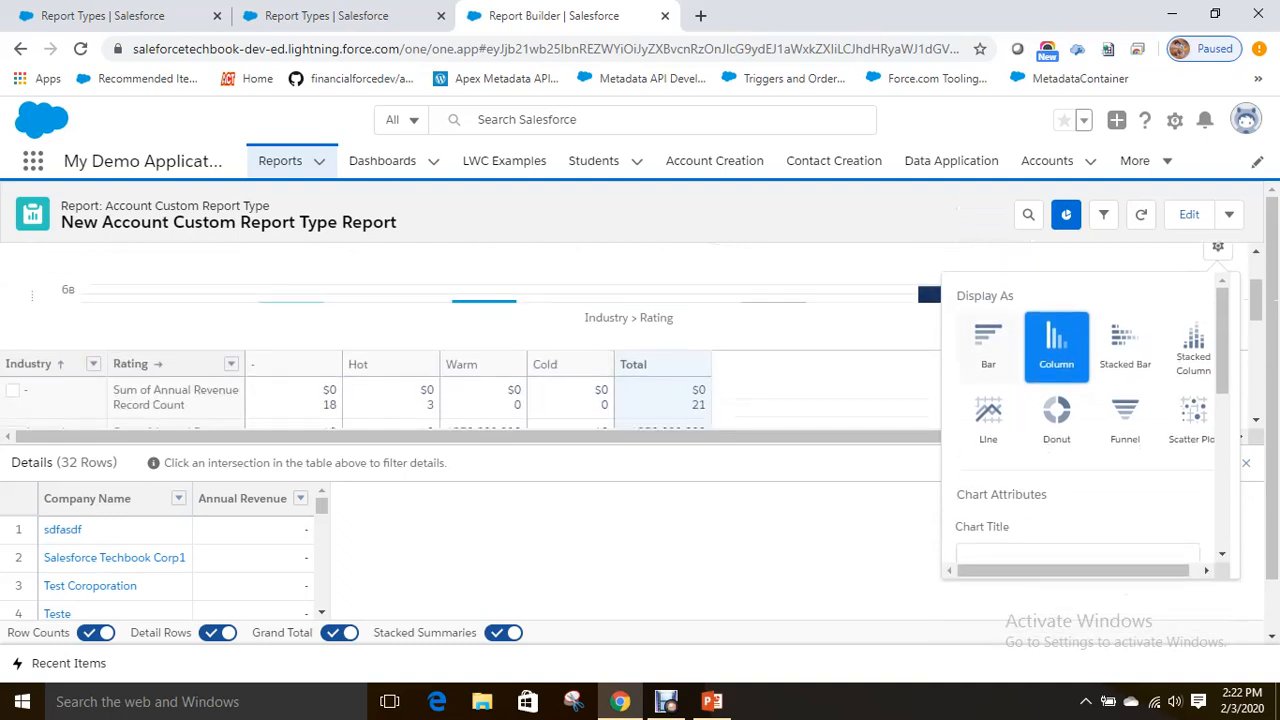
{"action": "left_click", "coordinate": [988, 347]}
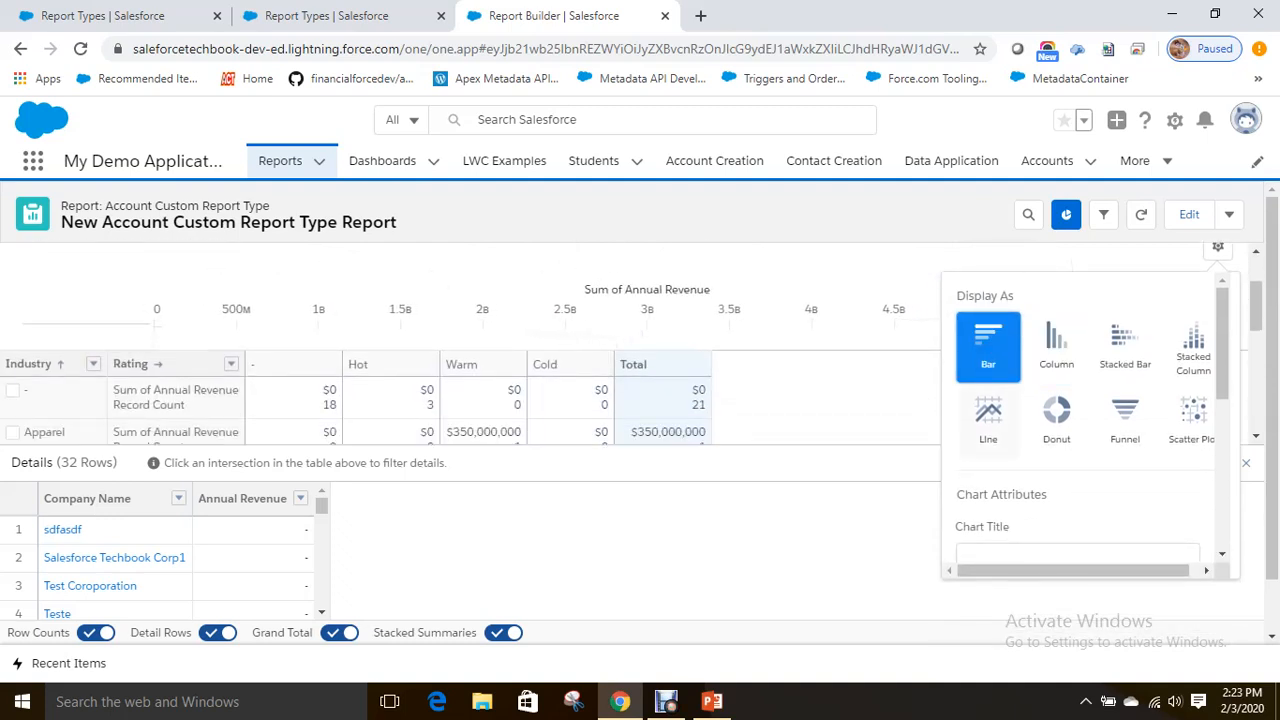
Display the chart as a donut, trying Record Count before setting its value back to Sum of Annual Revenue.
{"action": "left_click", "coordinate": [1056, 420]}
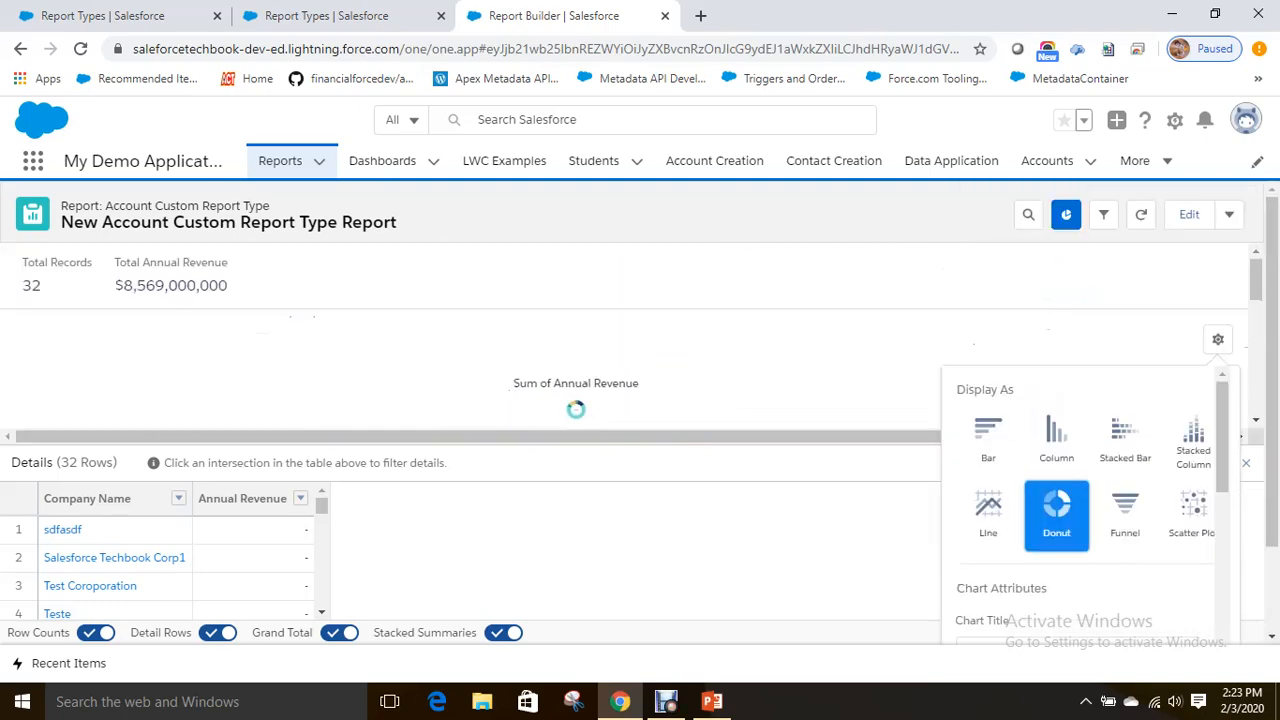
{"action": "scroll", "coordinate": [1085, 505], "scroll_direction": "down", "scroll_amount": 5}
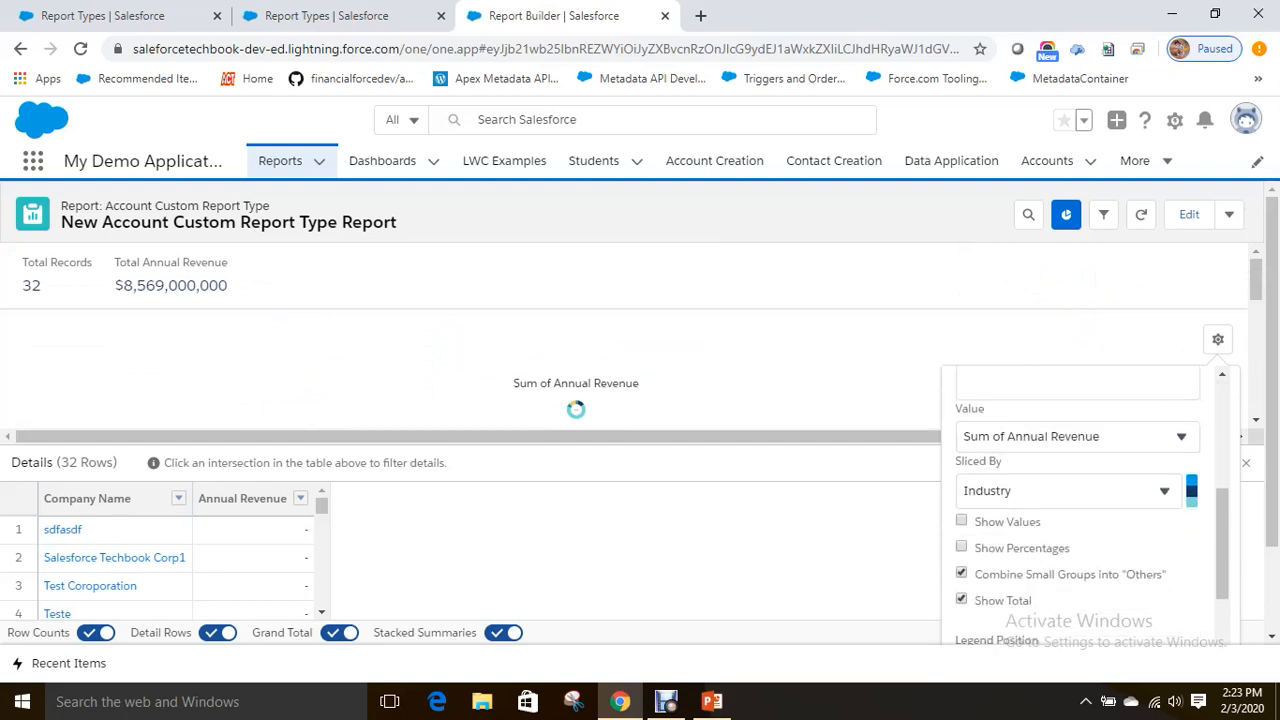
{"action": "left_click", "coordinate": [1078, 437]}
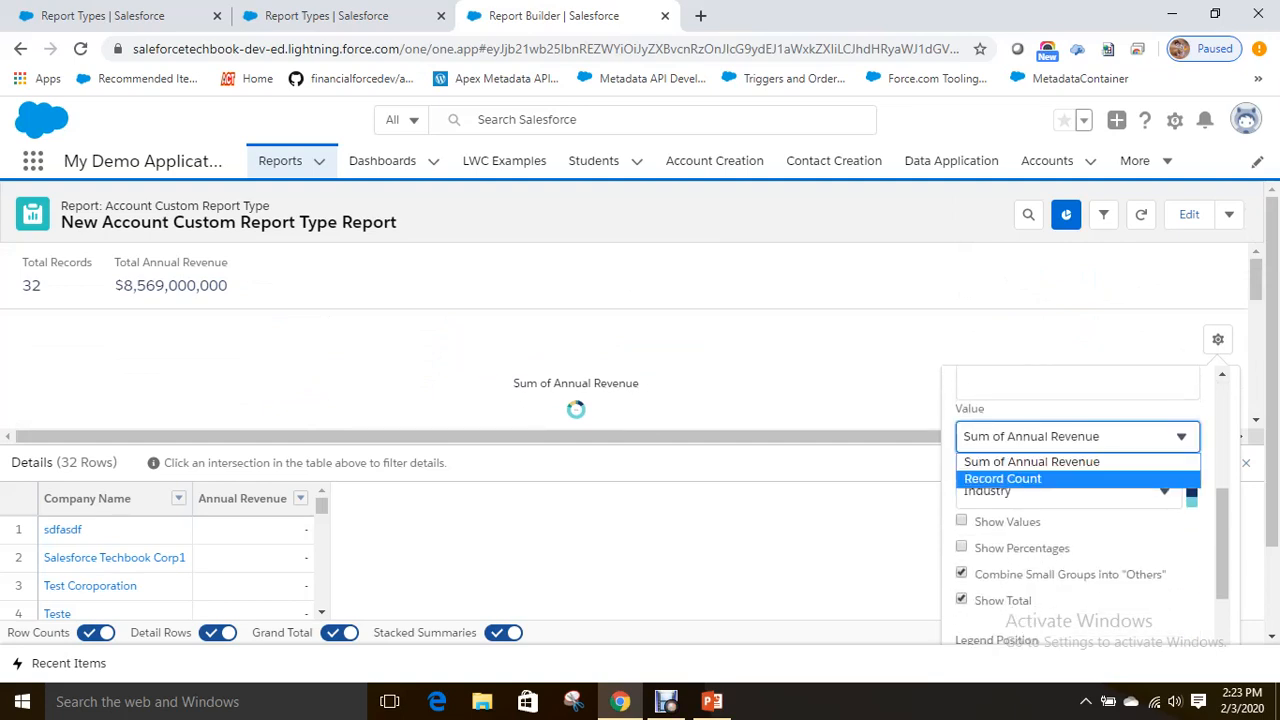
{"action": "left_click", "coordinate": [1003, 479]}
{"action": "left_click", "coordinate": [1078, 437]}
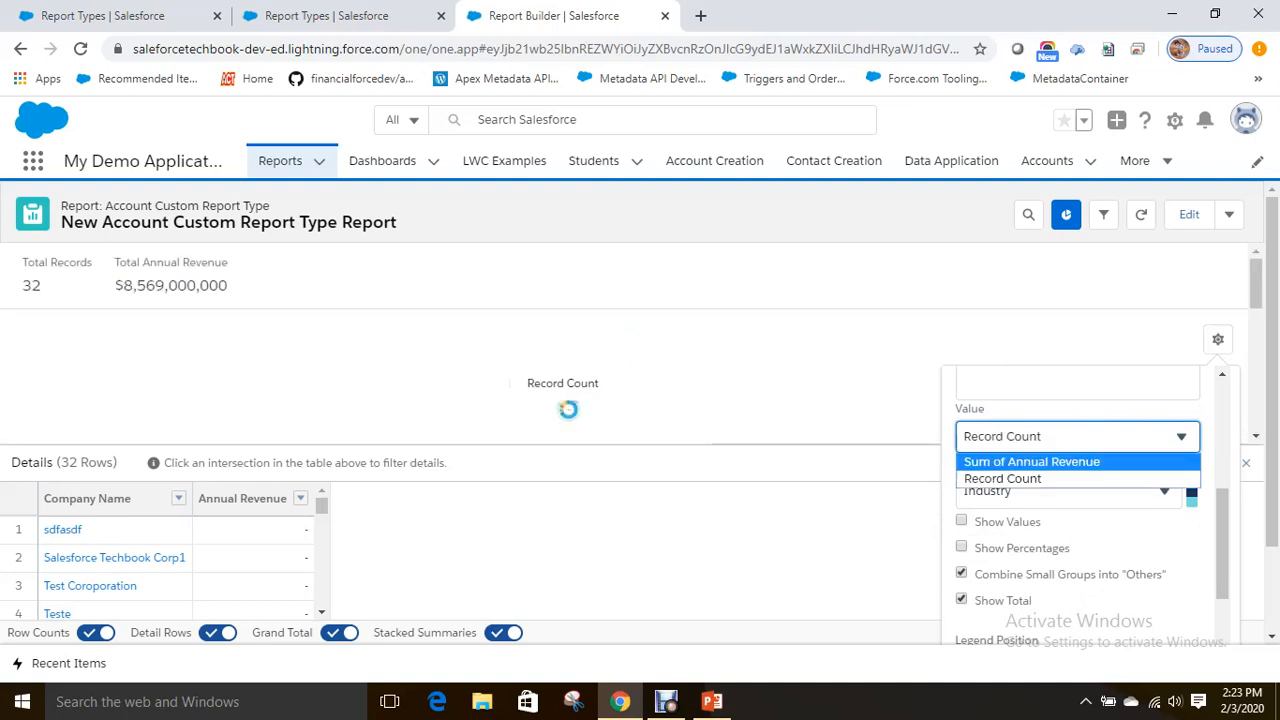
{"action": "key", "text": "Return"}
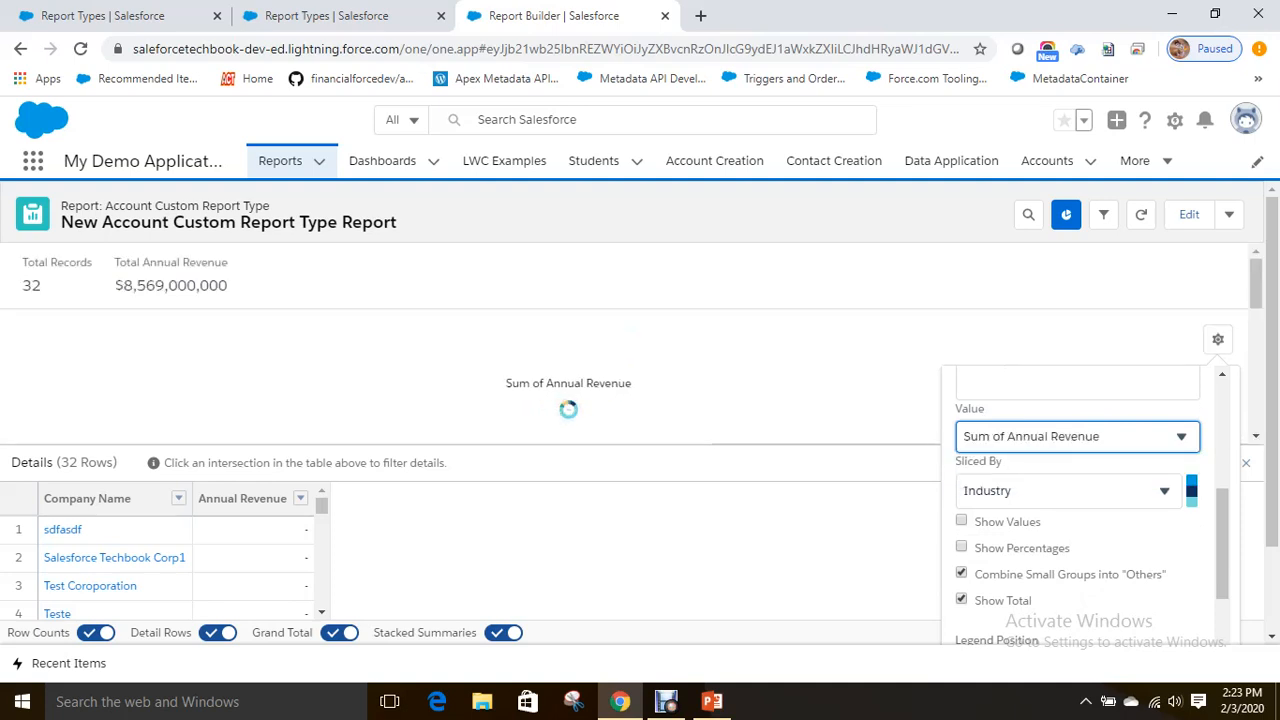
Enable Show Values and Show Percentages for the donut chart and close the chart properties.
{"action": "scroll", "coordinate": [1080, 500], "scroll_direction": "down", "scroll_amount": 1}
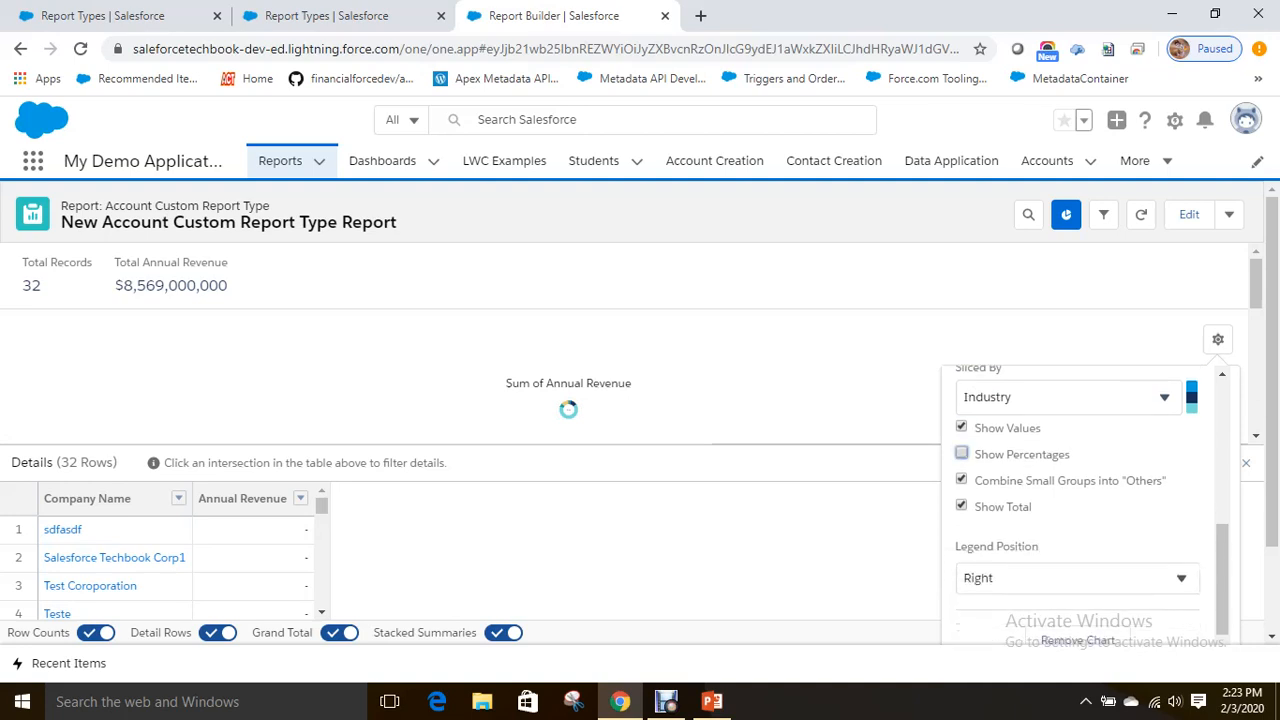
{"action": "scroll", "coordinate": [1080, 500], "scroll_direction": "down", "scroll_amount": 1}
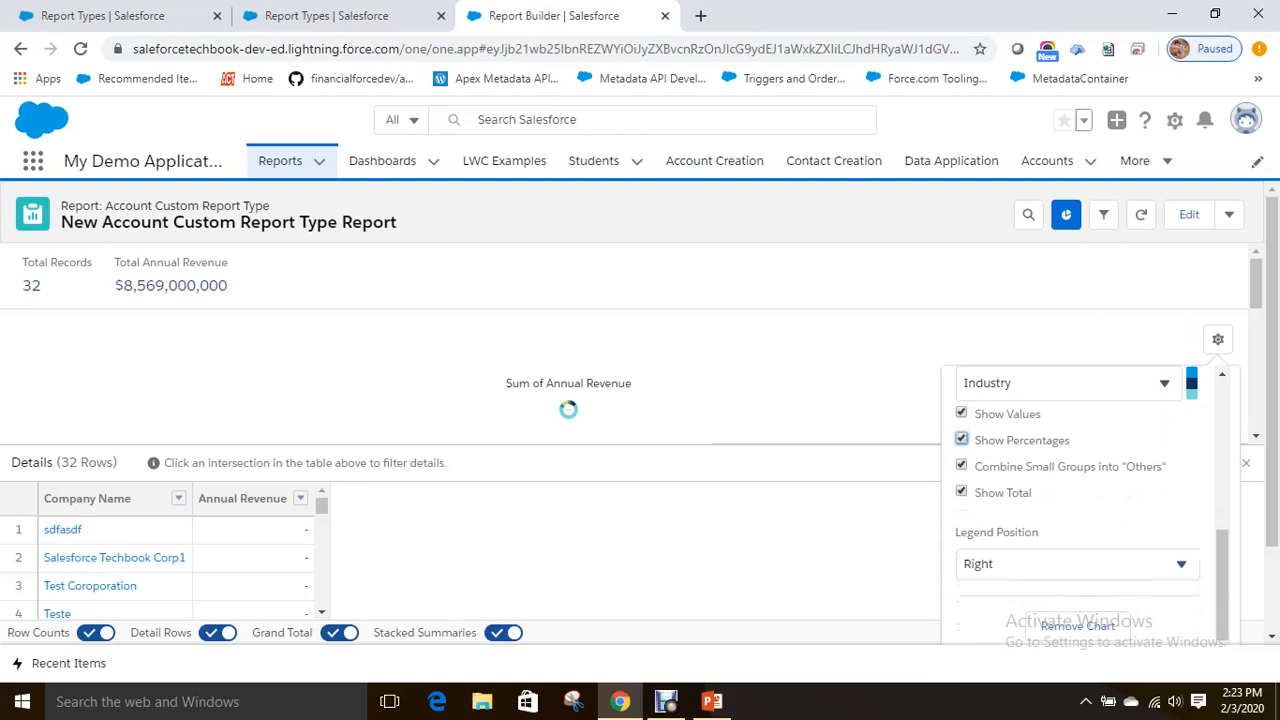
{"action": "left_click", "coordinate": [1225, 215]}
Save the report under the name "Account Matrix Report".
{"action": "left_click", "coordinate": [1244, 215]}
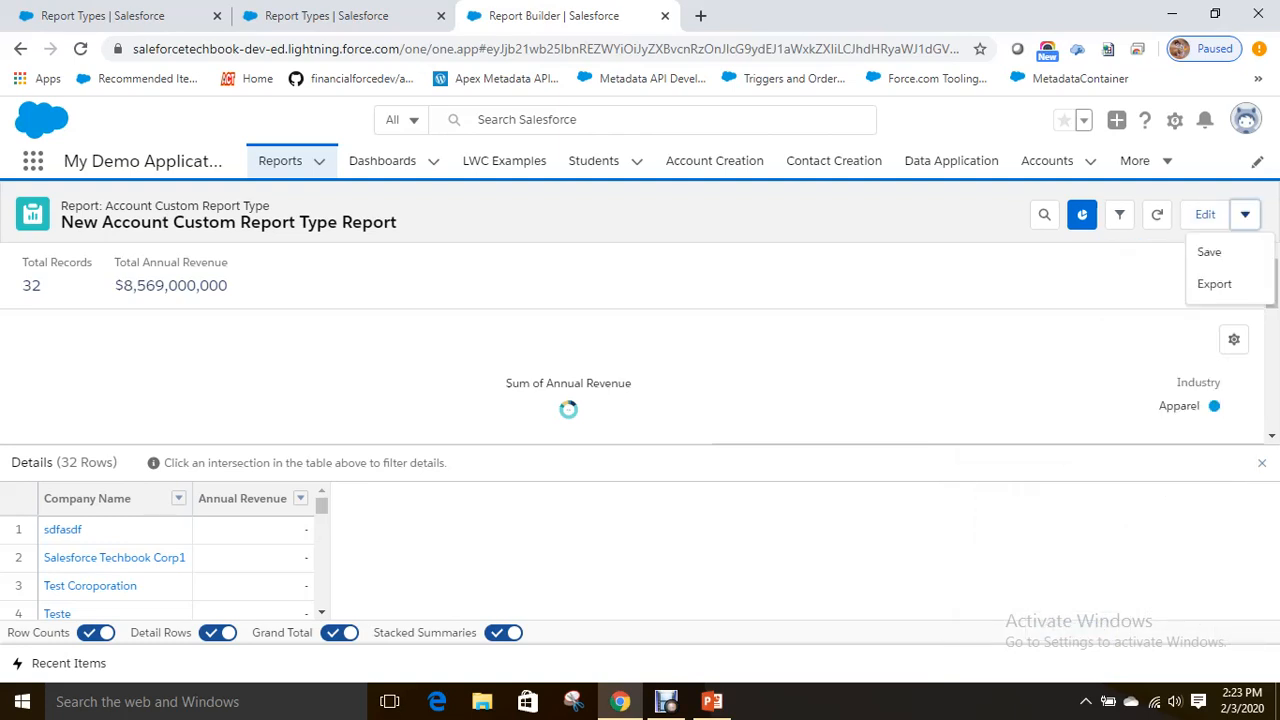
{"action": "left_click", "coordinate": [1209, 252]}
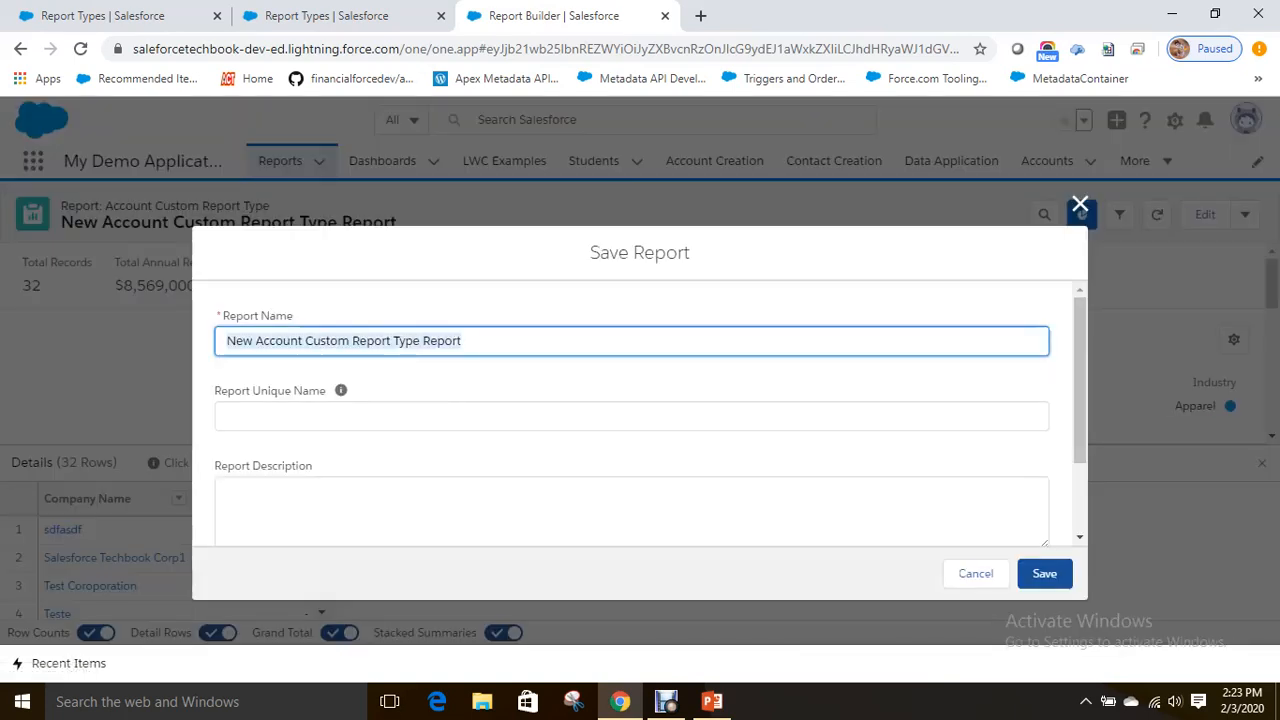
{"action": "left_click_drag", "start_coordinate": [466, 341], "coordinate": [224, 341]}
{"action": "type", "text": "Accoun"}
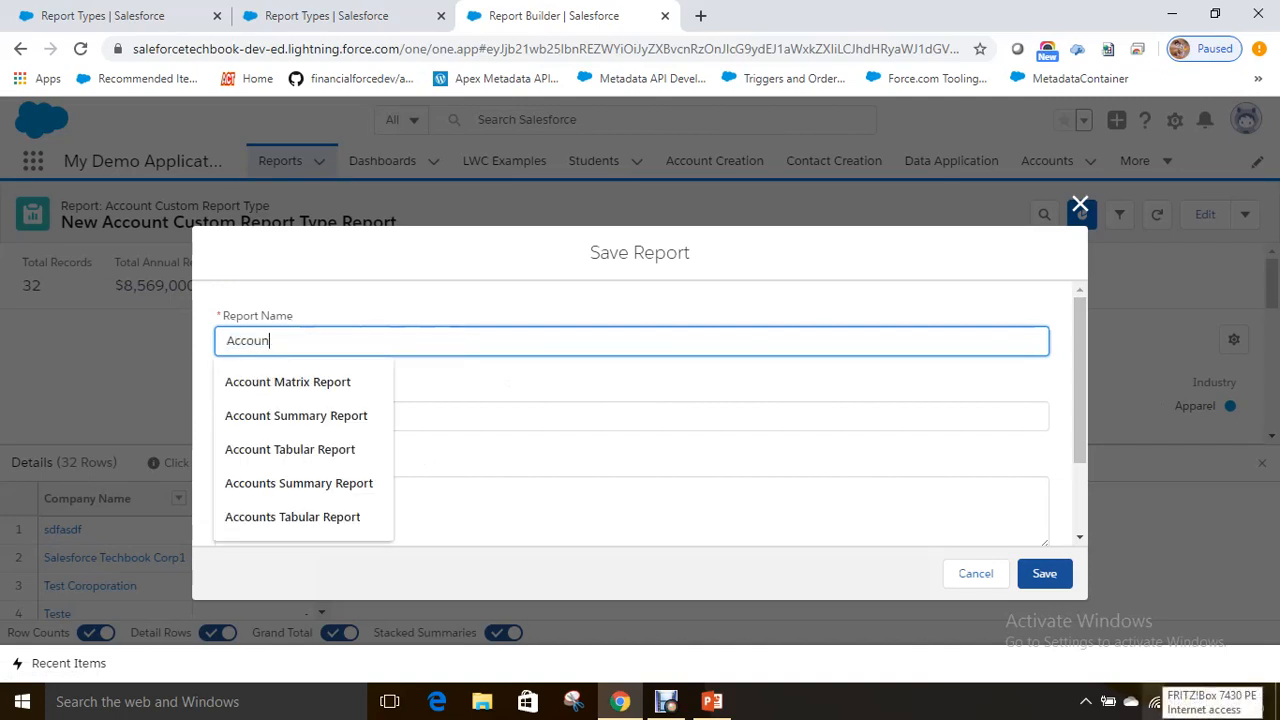
{"action": "type", "text": "t Matr"}
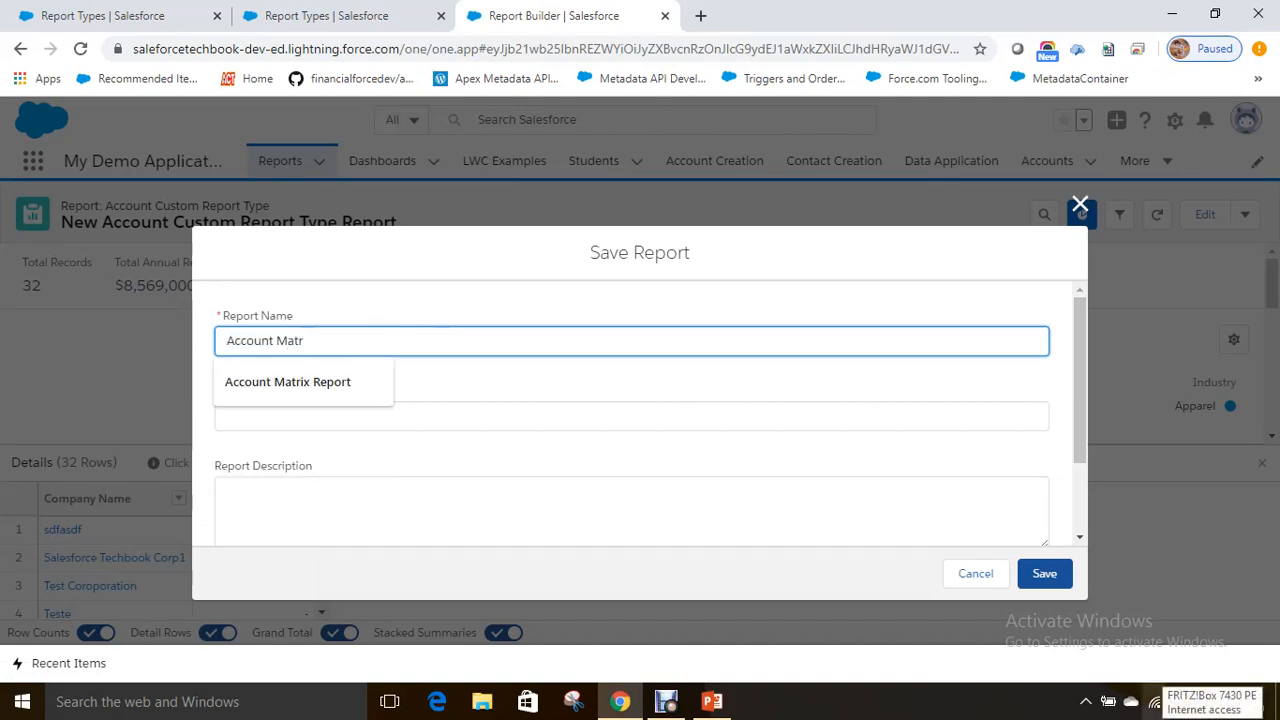
{"action": "type", "text": "ix Report"}
{"action": "key", "text": "Tab"}
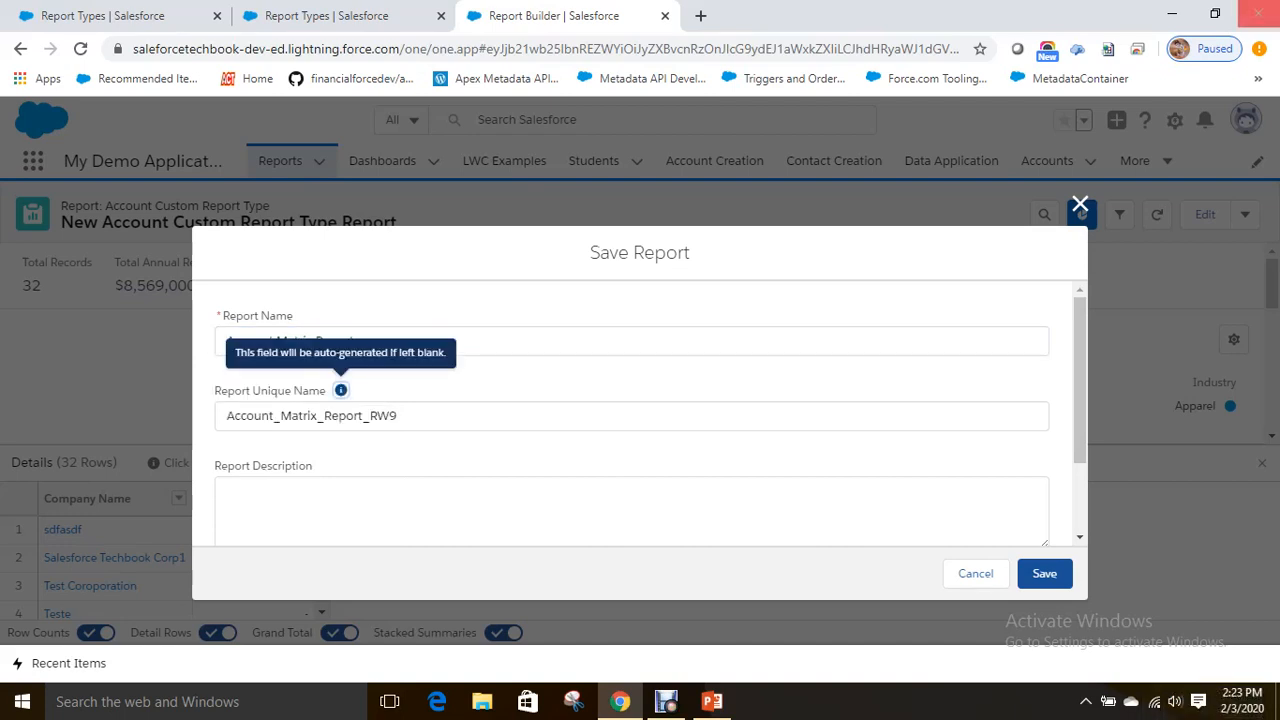
{"action": "left_click", "coordinate": [1044, 573]}
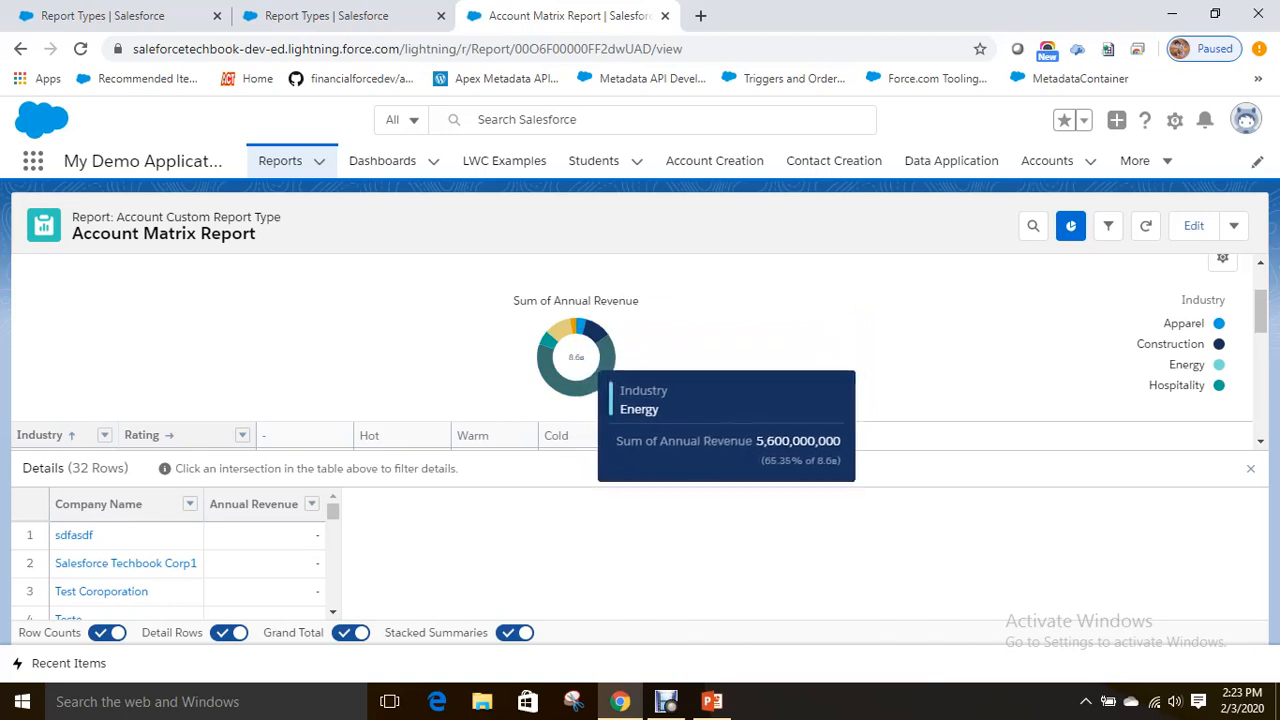
{"action": "scroll", "coordinate": [1000, 360], "scroll_direction": "up", "scroll_amount": 1}
{"action": "scroll", "coordinate": [1000, 360], "scroll_direction": "down", "scroll_amount": 1}
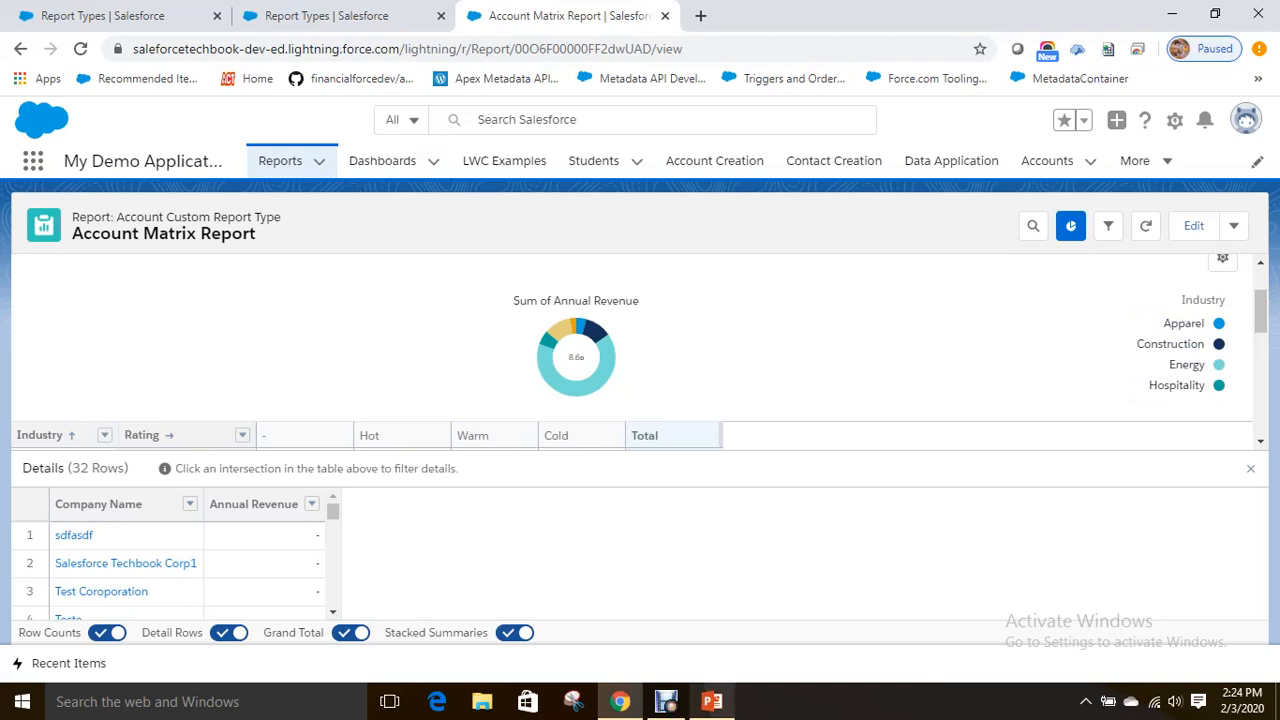
{"action": "mouse_move", "coordinate": [666, 701]}
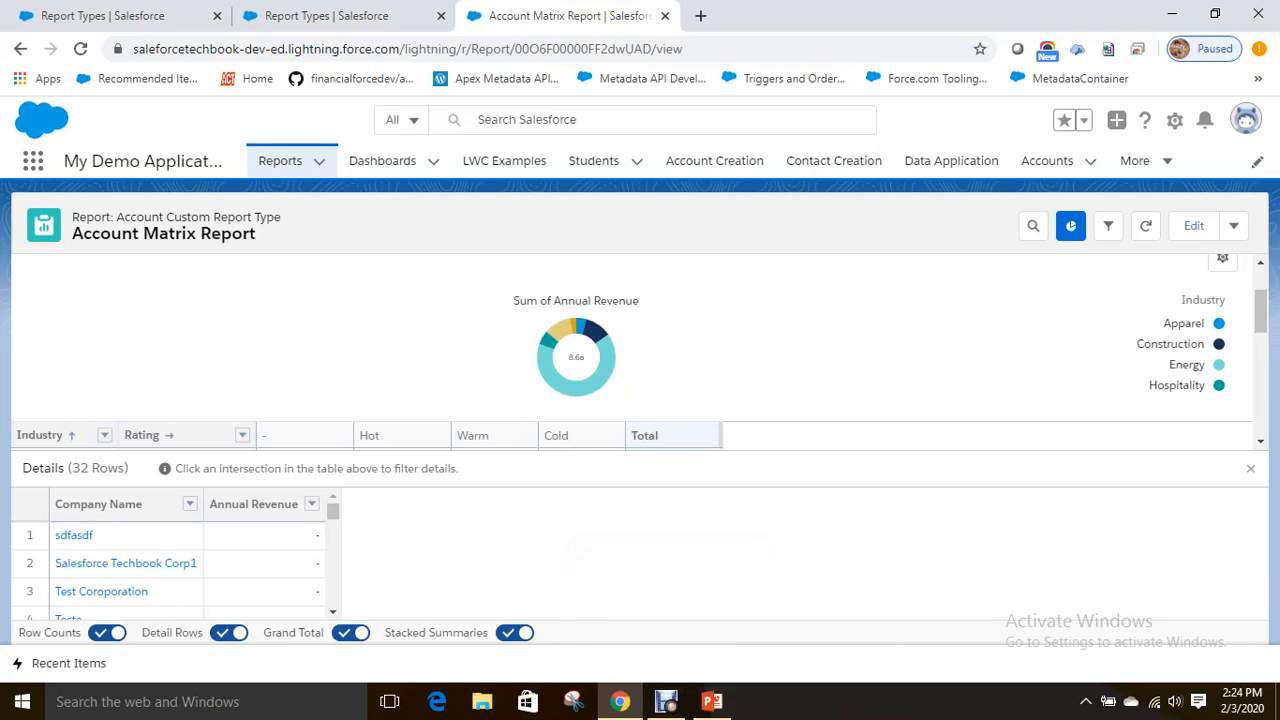
{"action": "left_click", "coordinate": [1140, 160]}
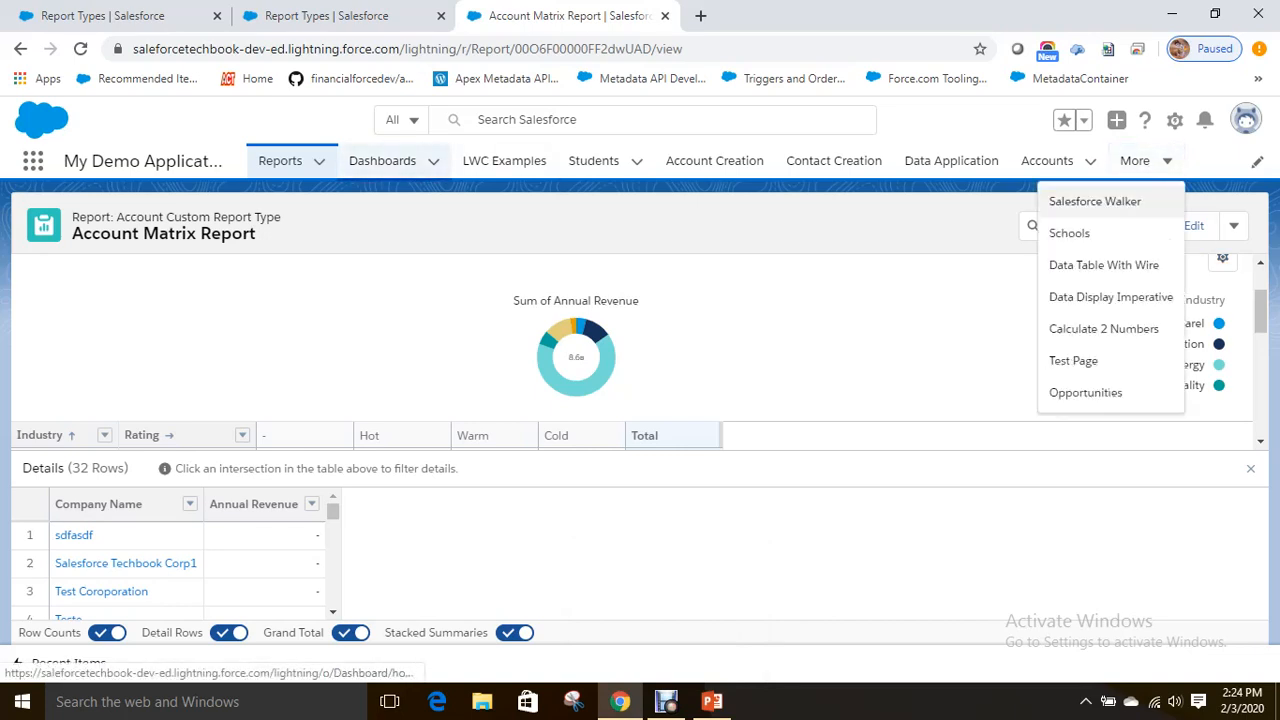
Try to start a new report from the reports list with the Account Custom Report Type.
{"action": "left_click", "coordinate": [280, 160]}
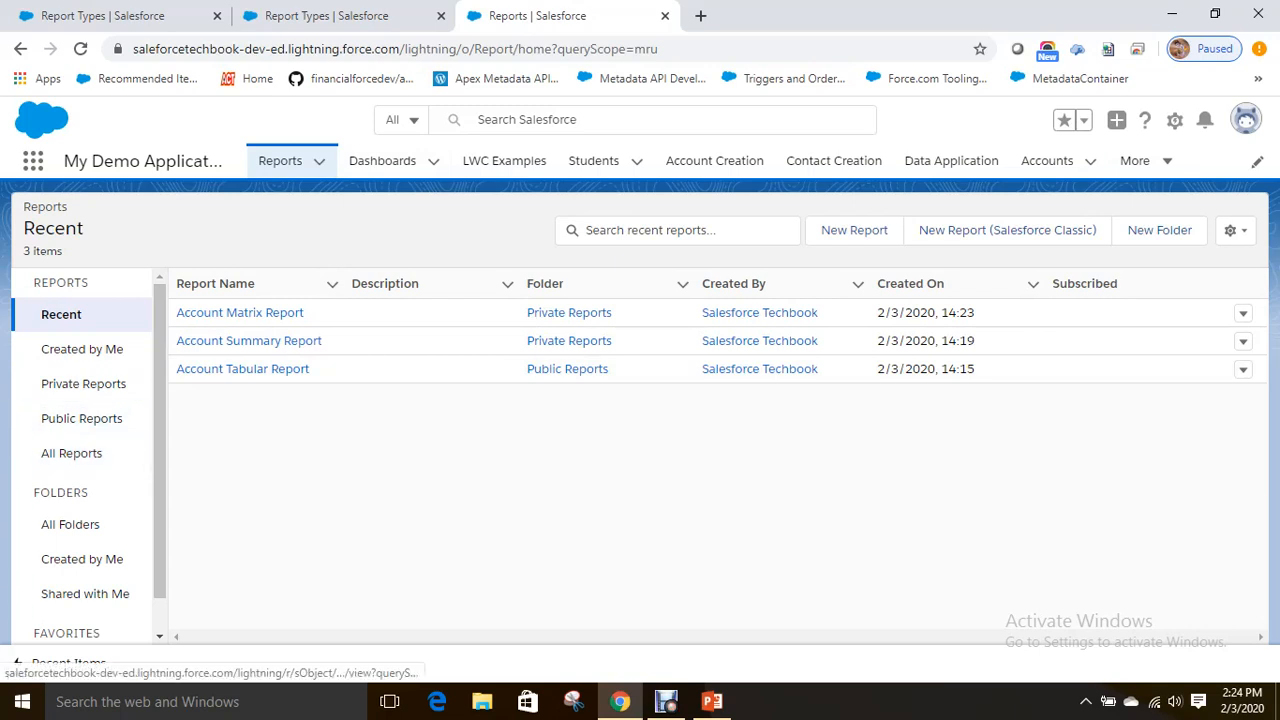
{"action": "left_click", "coordinate": [854, 230]}
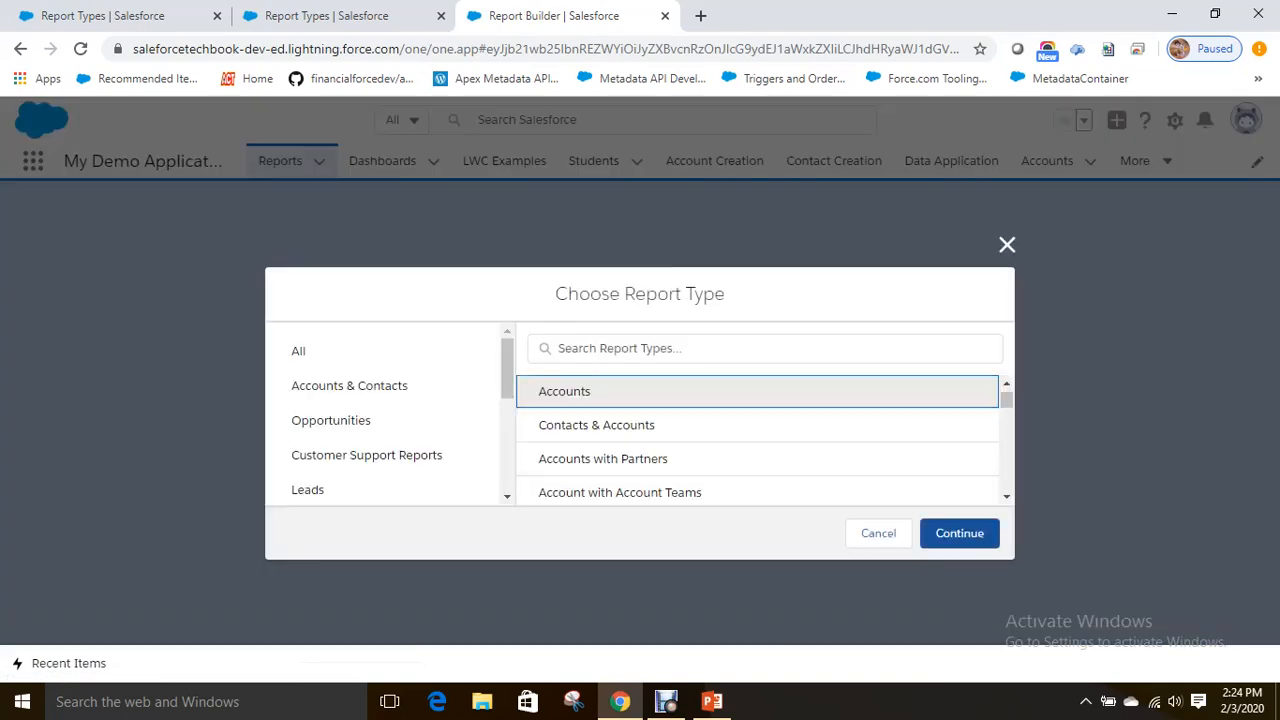
{"action": "scroll", "coordinate": [330, 420], "scroll_direction": "down", "scroll_amount": 5}
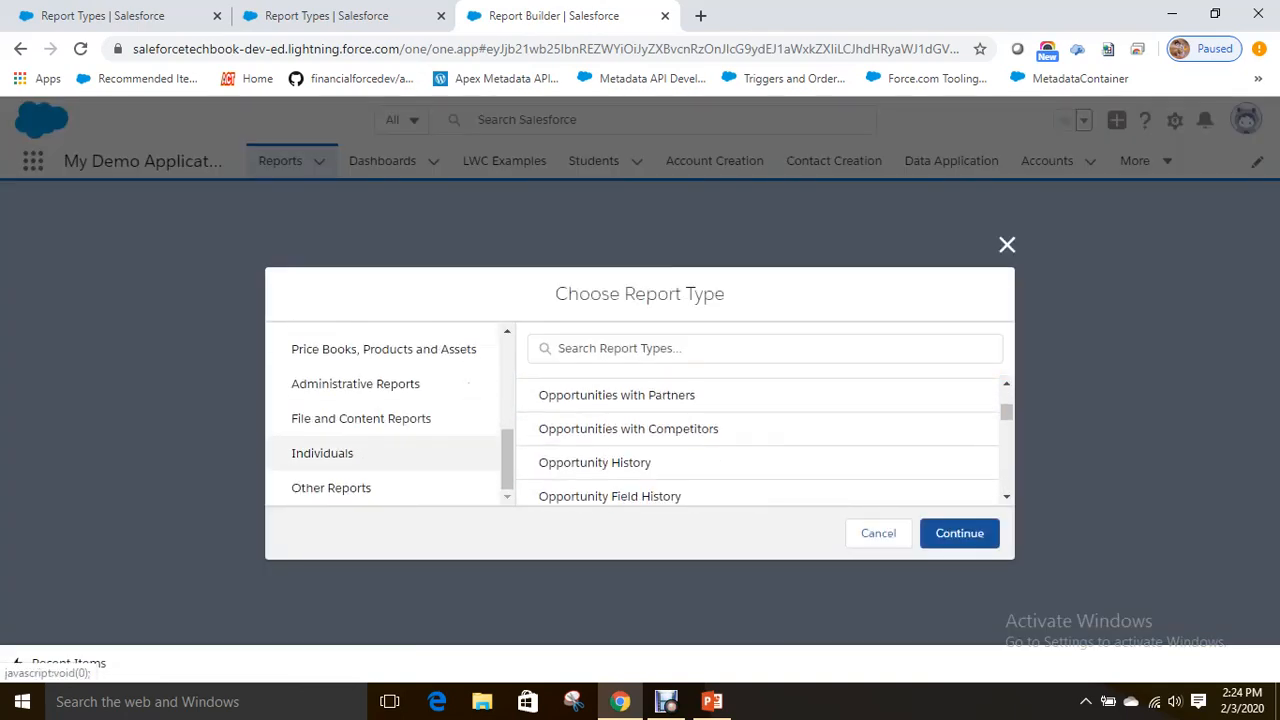
{"action": "left_click", "coordinate": [331, 488]}
{"action": "scroll", "coordinate": [640, 418], "scroll_direction": "down", "scroll_amount": 1}
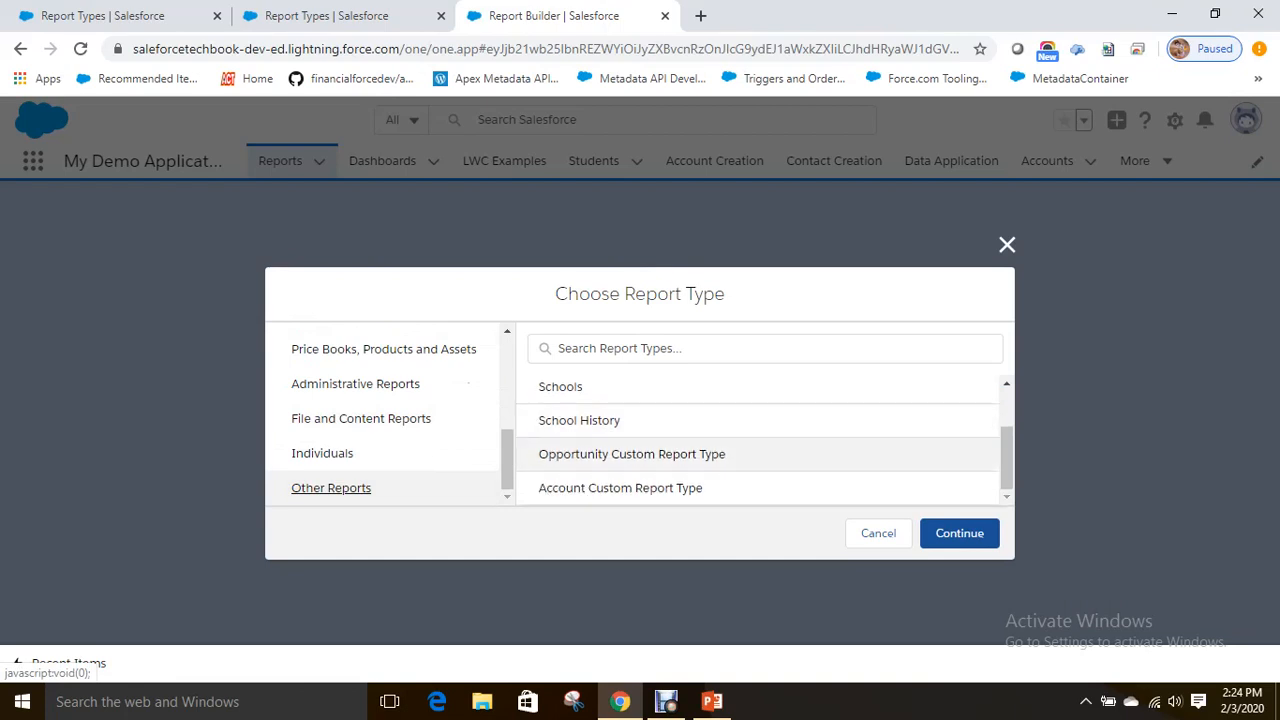
{"action": "left_click", "coordinate": [620, 488]}
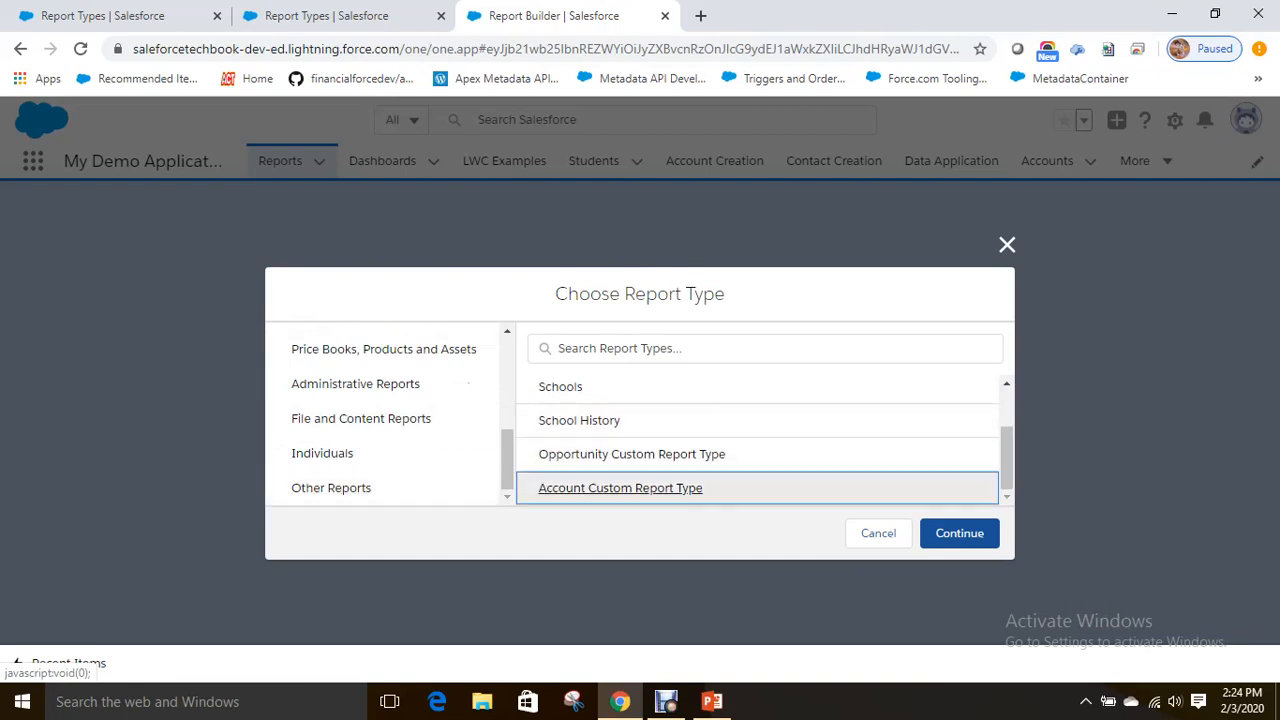
{"action": "left_click", "coordinate": [960, 533]}
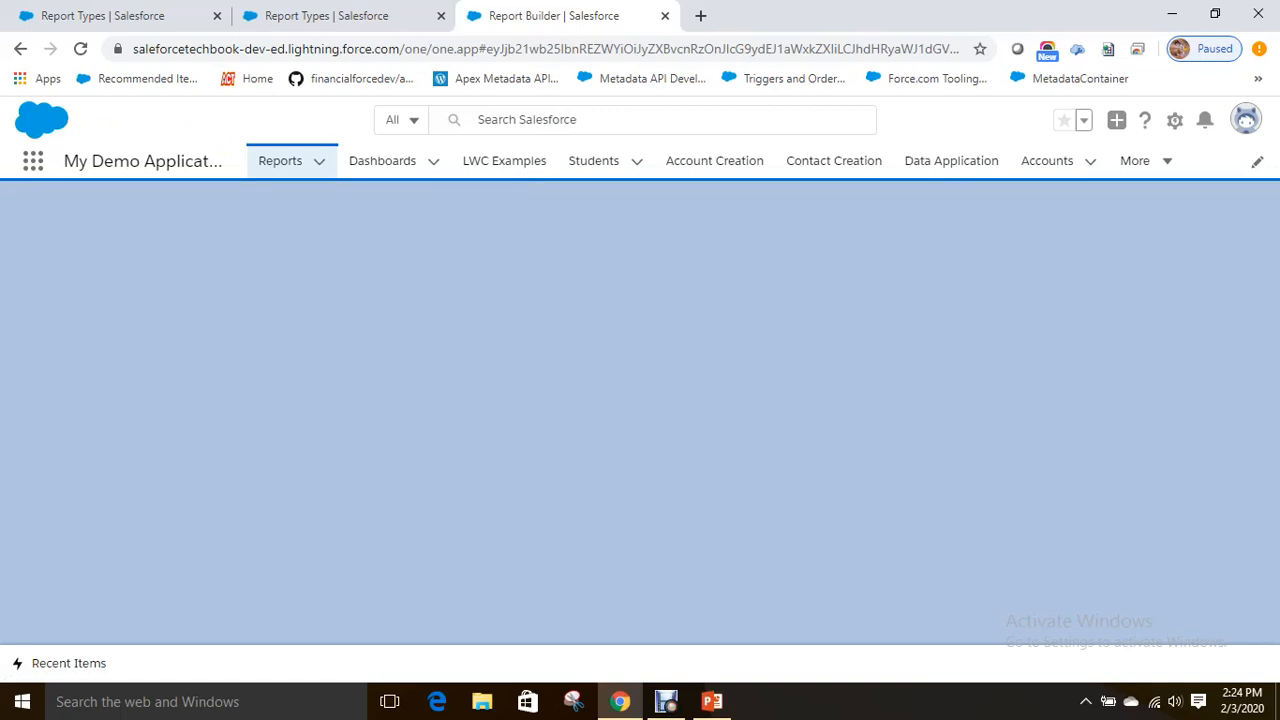
Return to the reports list and create a new report using Account Custom Report Type under Other Reports.
{"action": "left_click", "coordinate": [280, 161]}
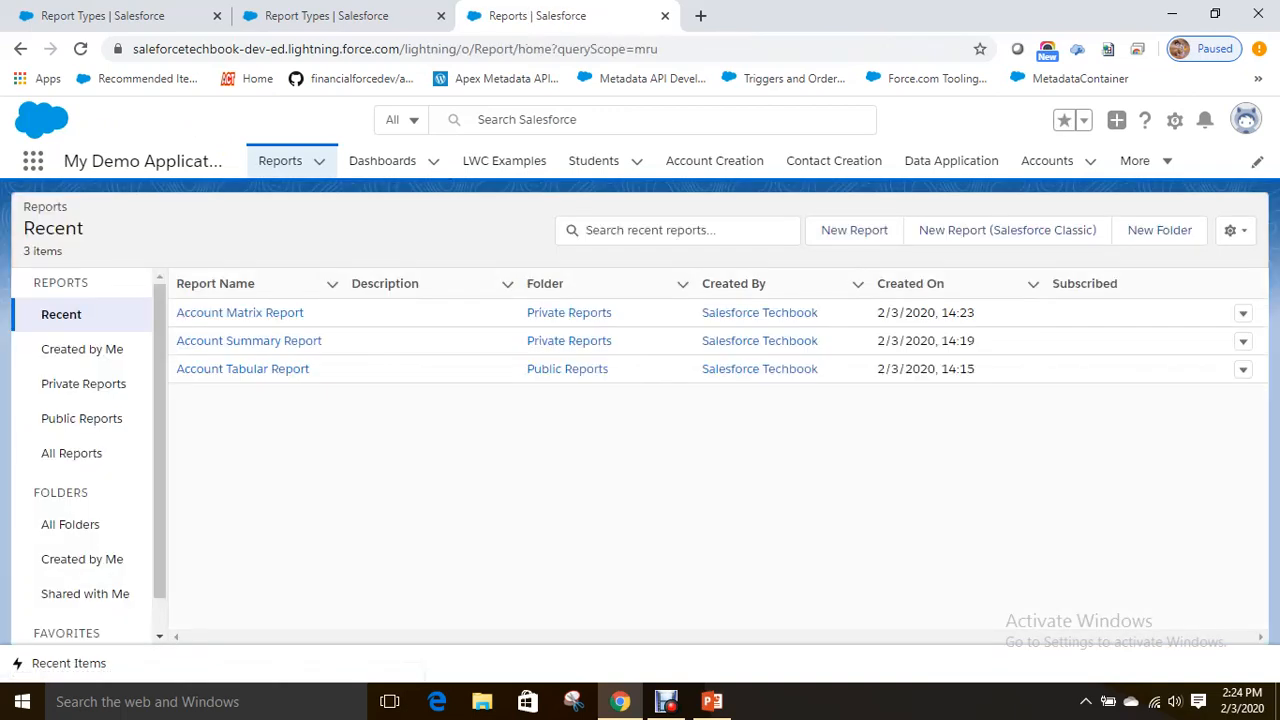
{"action": "left_click", "coordinate": [854, 230]}
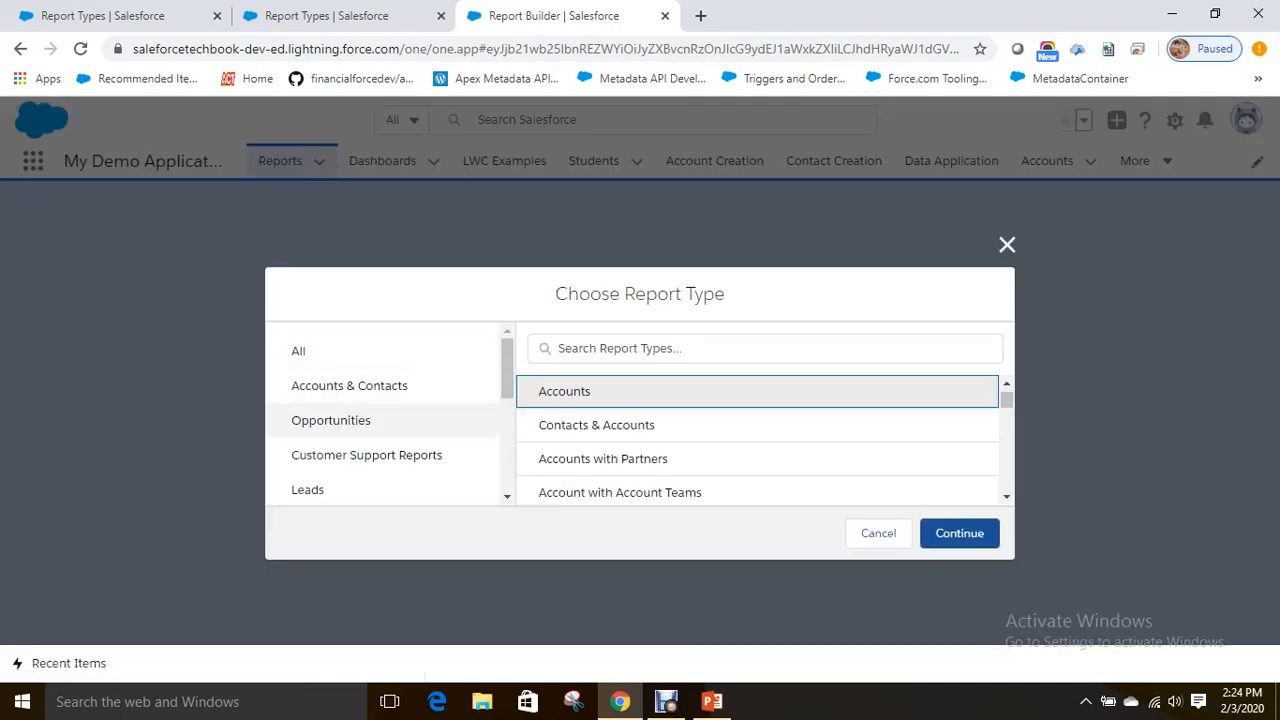
{"action": "scroll", "coordinate": [390, 415], "scroll_direction": "down", "scroll_amount": 5}
{"action": "left_click", "coordinate": [331, 488]}
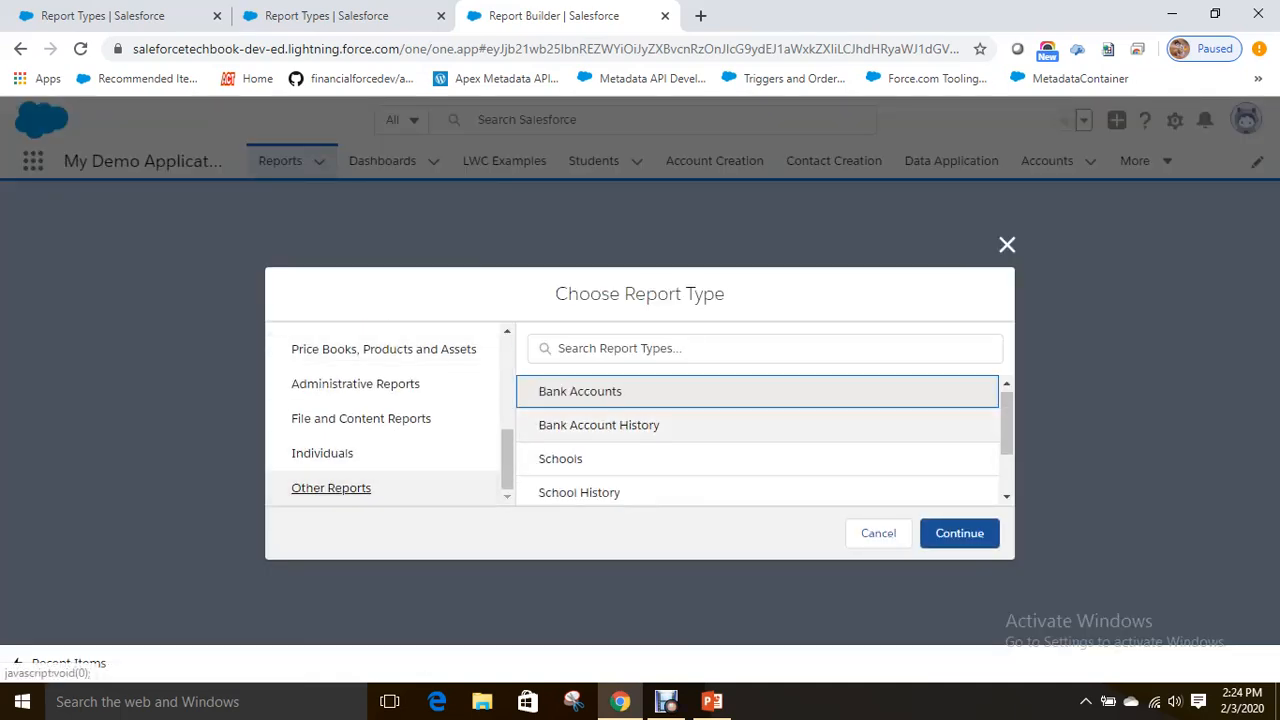
{"action": "scroll", "coordinate": [640, 450], "scroll_direction": "down", "scroll_amount": 2}
{"action": "left_click", "coordinate": [620, 488]}
{"action": "left_click", "coordinate": [960, 533]}
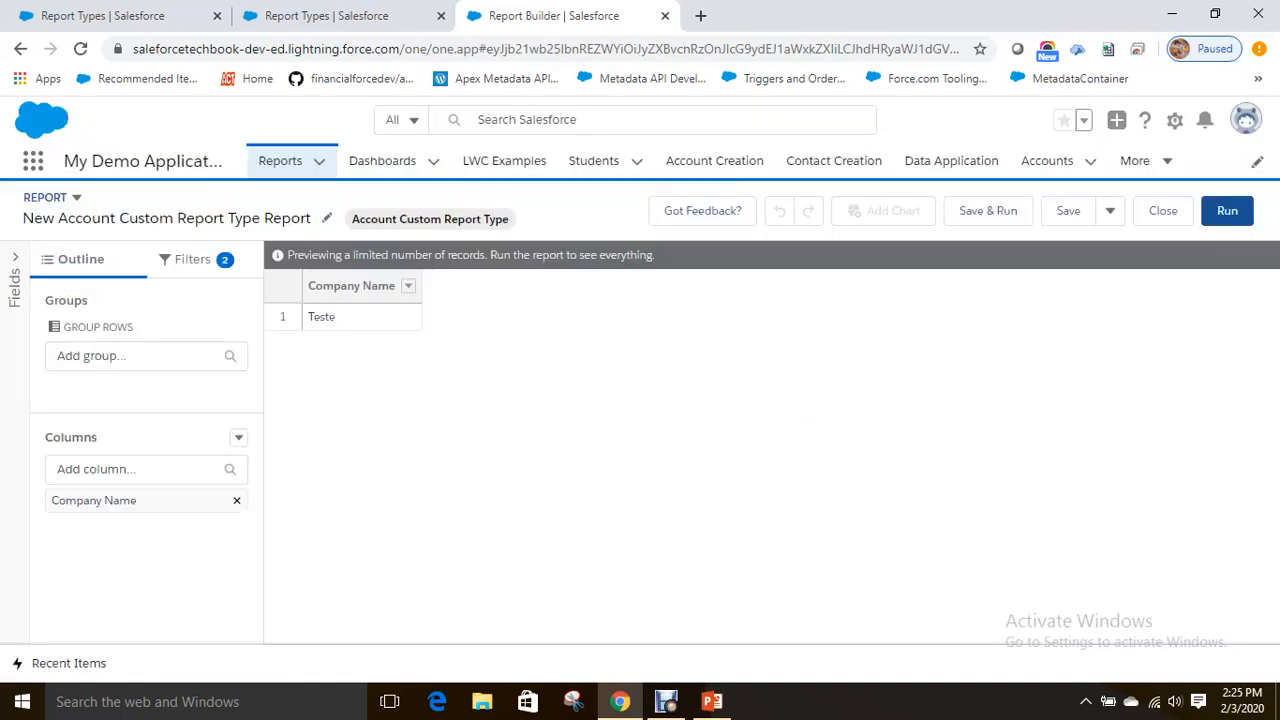
Sort the report by Company Name in ascending order and set the Created Date filter range to All Time.
{"action": "left_click", "coordinate": [351, 285]}
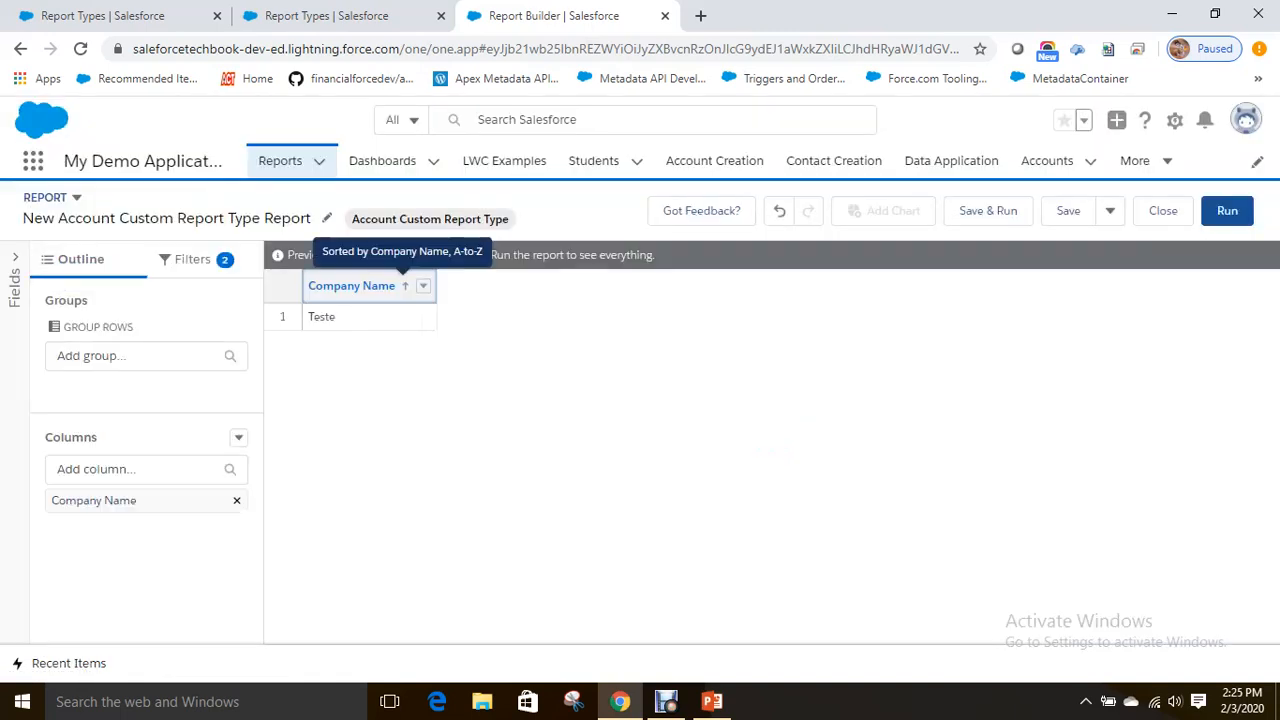
{"action": "left_click", "coordinate": [190, 259]}
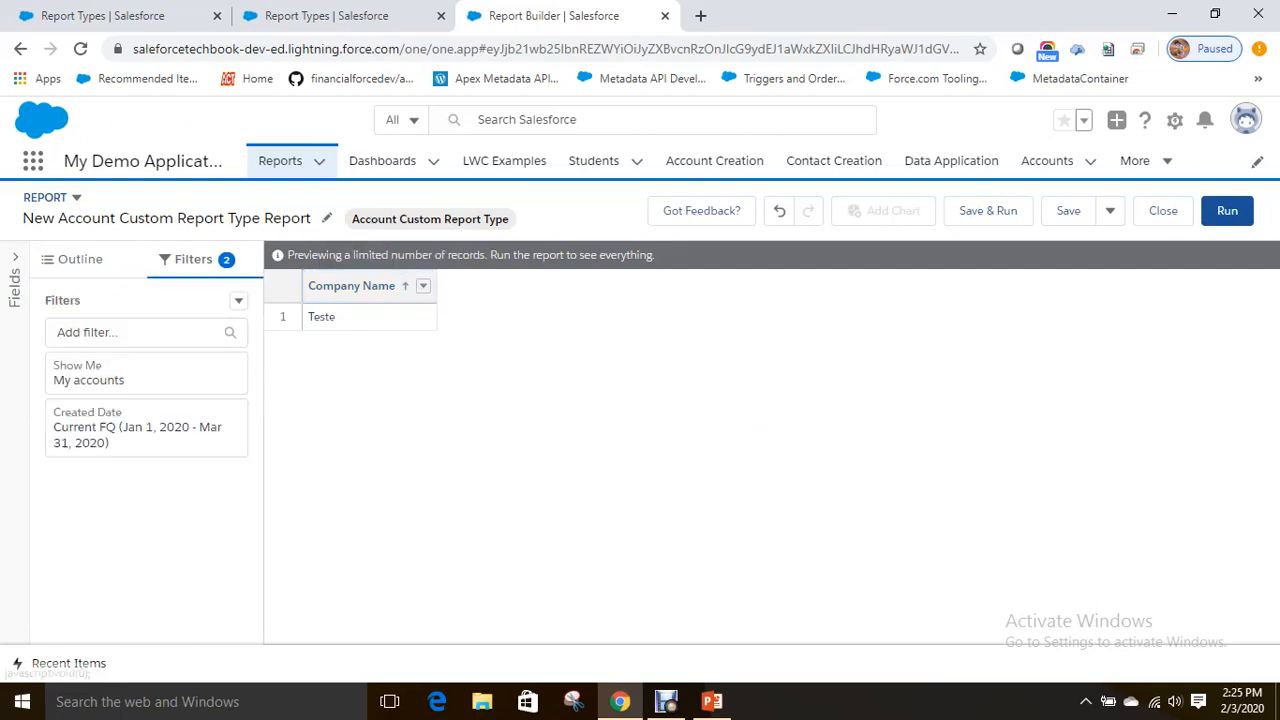
{"action": "left_click", "coordinate": [140, 427]}
{"action": "left_click", "coordinate": [418, 455]}
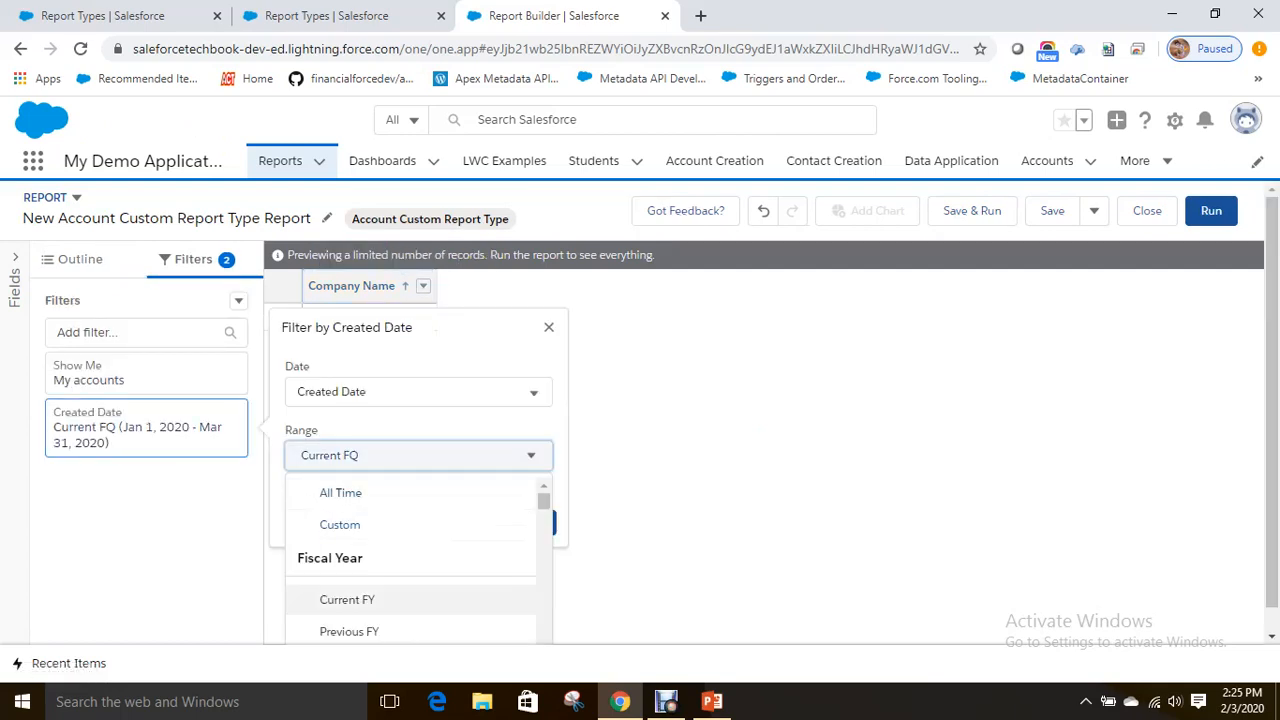
{"action": "left_click", "coordinate": [340, 491]}
{"action": "left_click", "coordinate": [529, 522]}
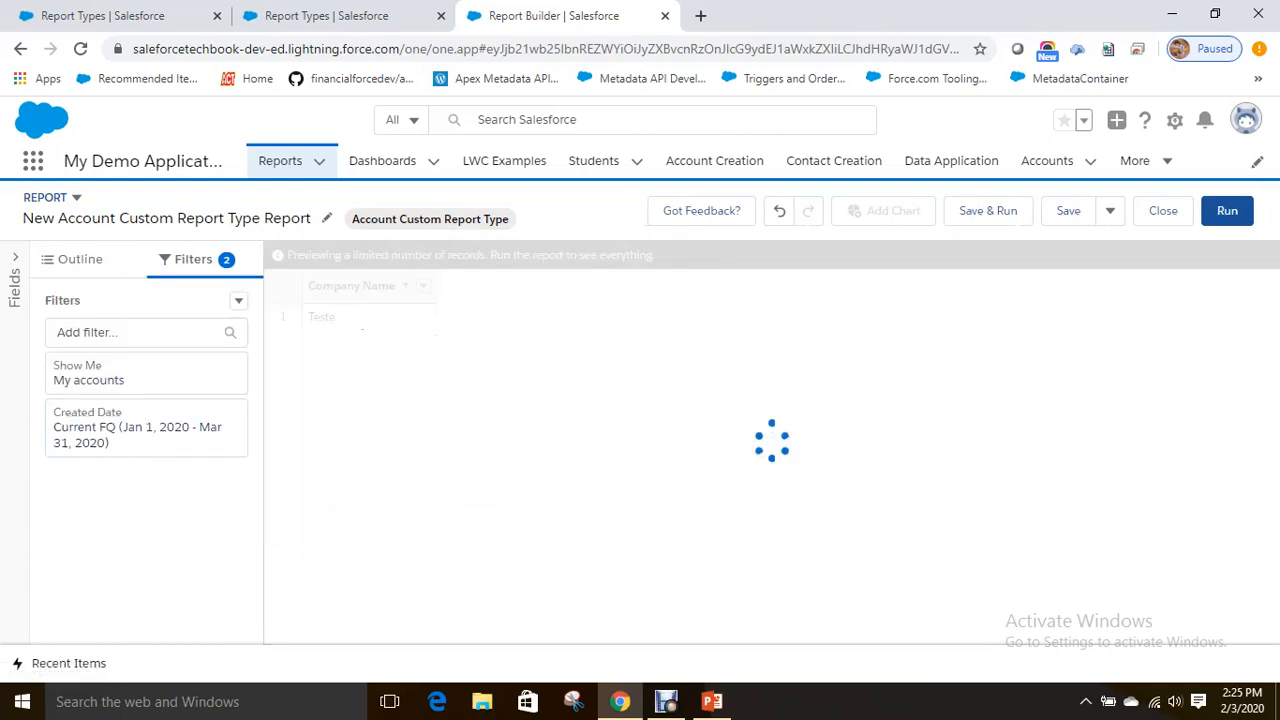
Set the Show Me filter to All accounts.
{"action": "left_click", "coordinate": [145, 372]}
{"action": "left_click", "coordinate": [418, 383]}
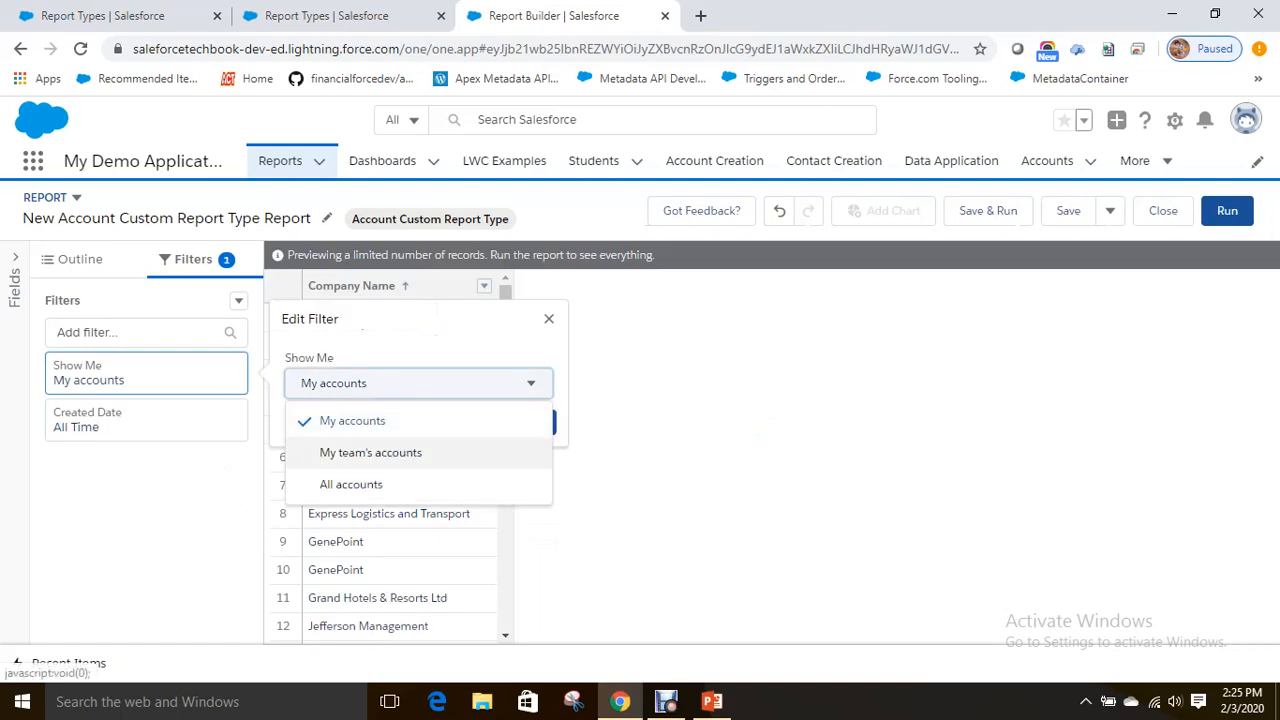
{"action": "left_click", "coordinate": [351, 484]}
{"action": "left_click", "coordinate": [529, 421]}
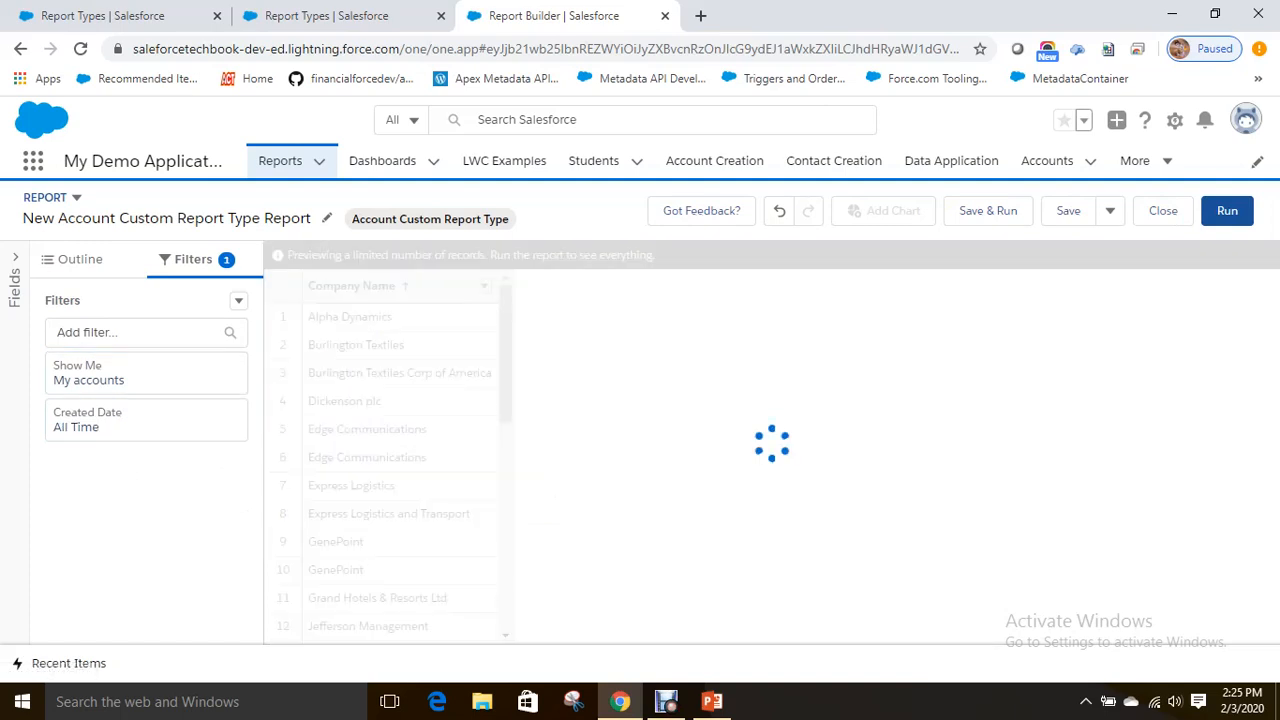
{"action": "left_click", "coordinate": [138, 333]}
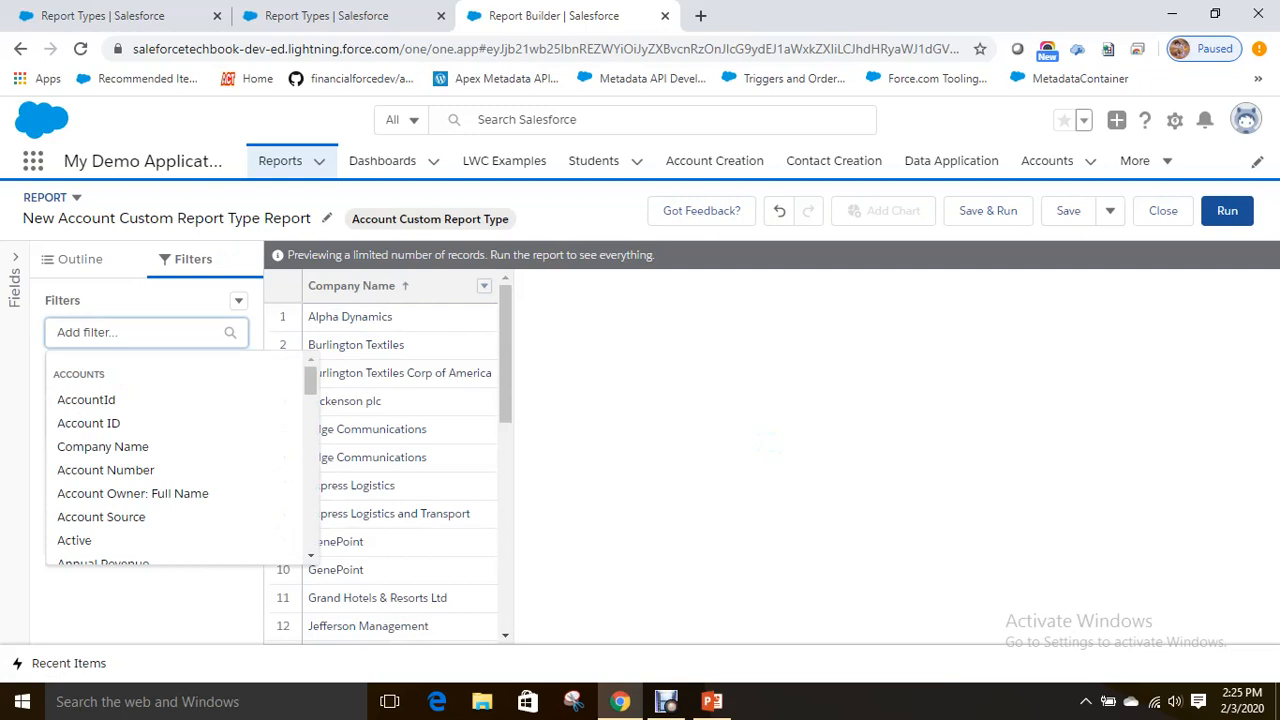
Add the Industry and Annual Revenue columns to the report.
{"action": "left_click", "coordinate": [80, 260]}
{"action": "left_click", "coordinate": [134, 469]}
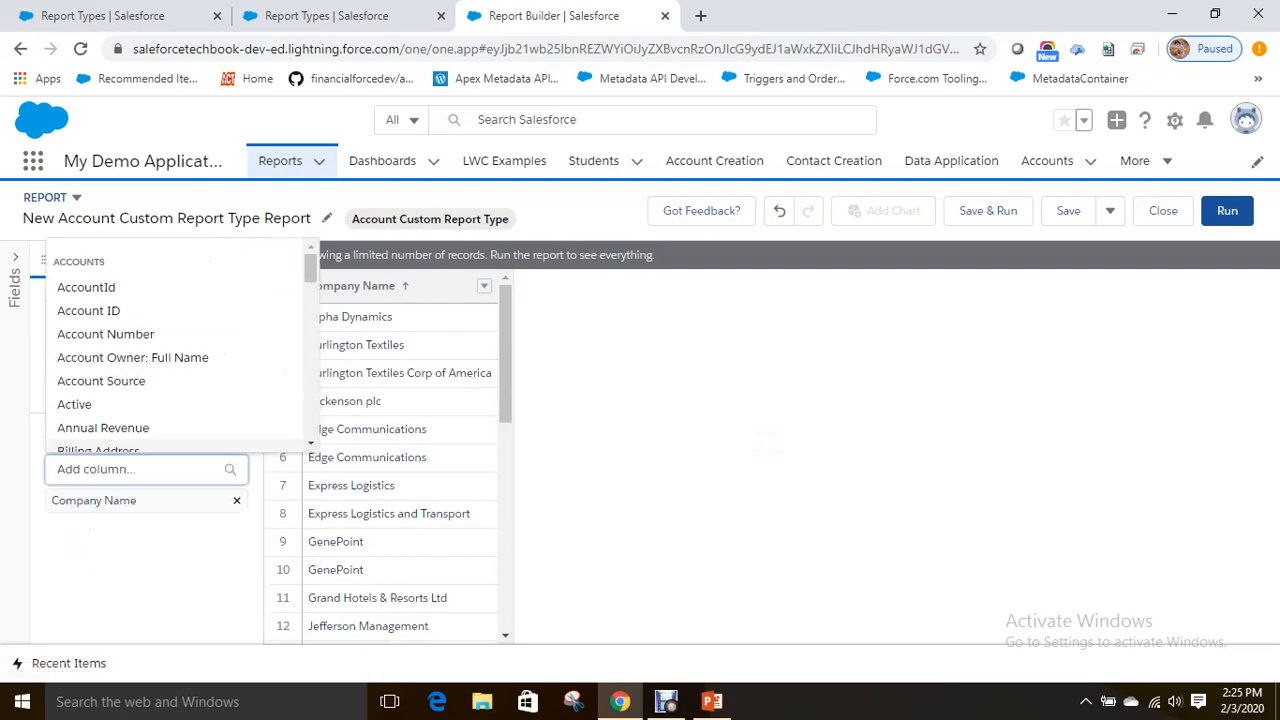
{"action": "type", "text": "Indu"}
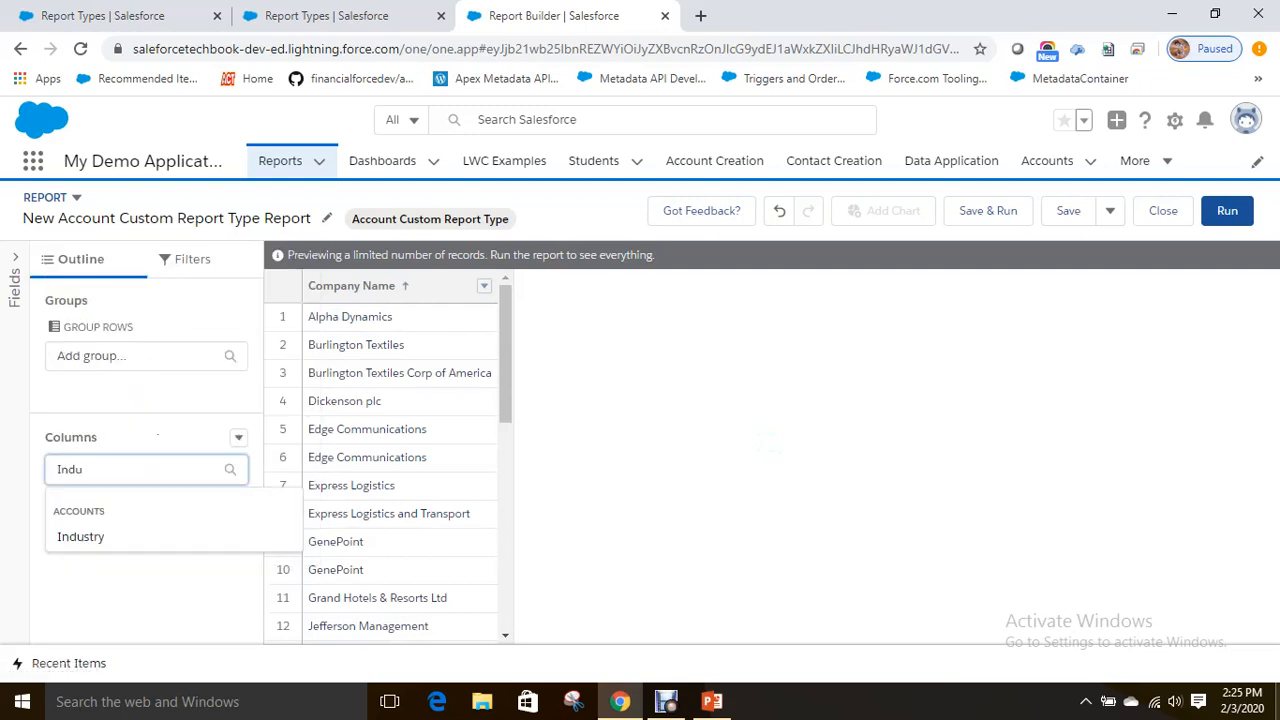
{"action": "key", "text": "Down"}
{"action": "key", "text": "Return"}
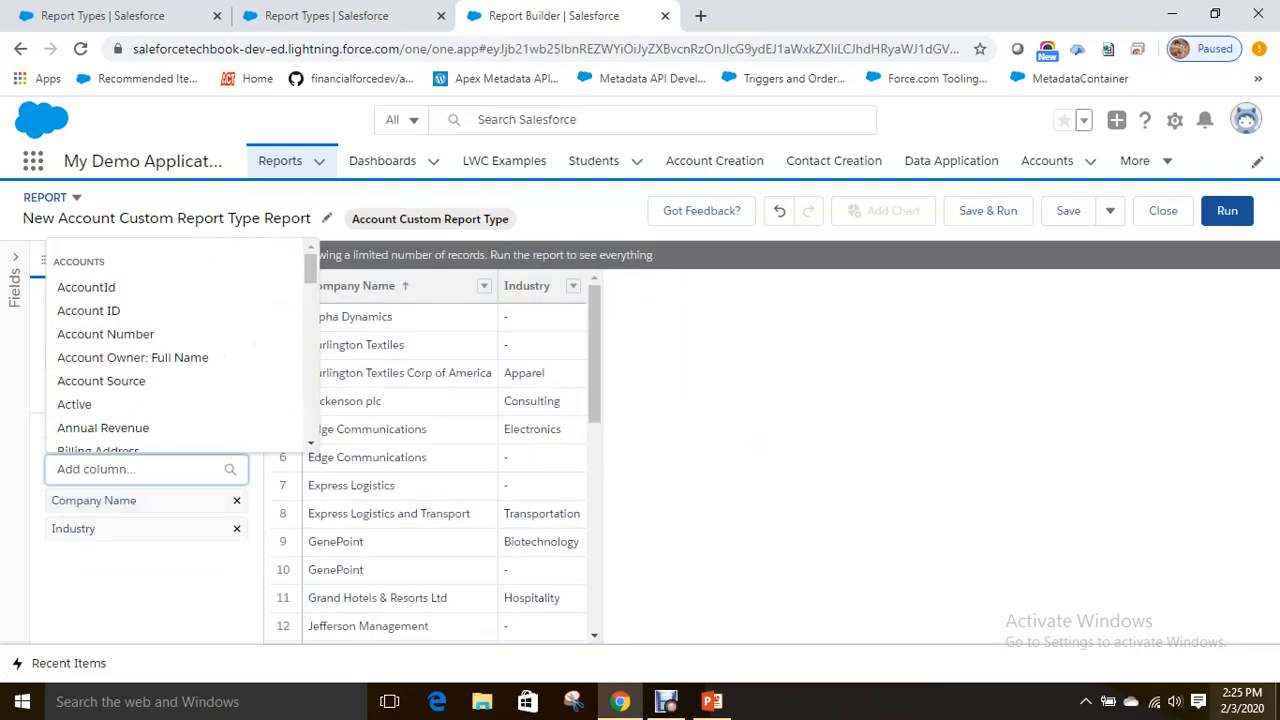
{"action": "type", "text": "Annu"}
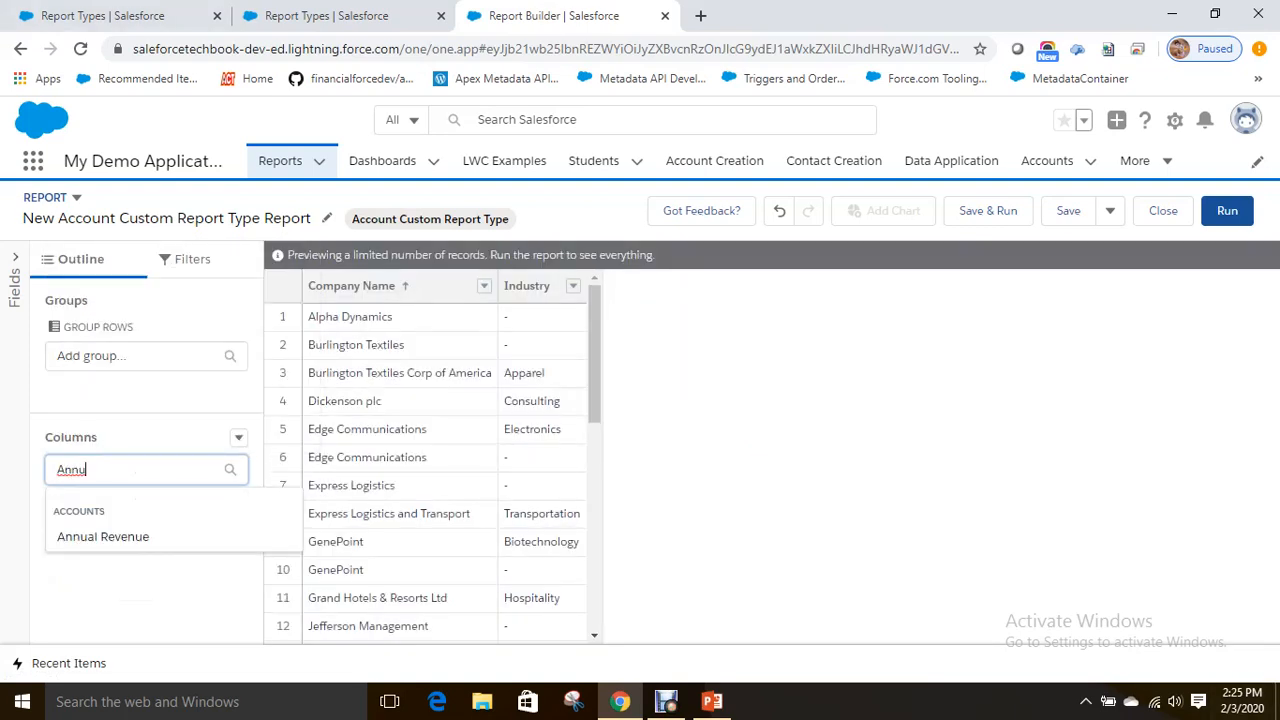
{"action": "key", "text": "Down"}
{"action": "key", "text": "Return"}
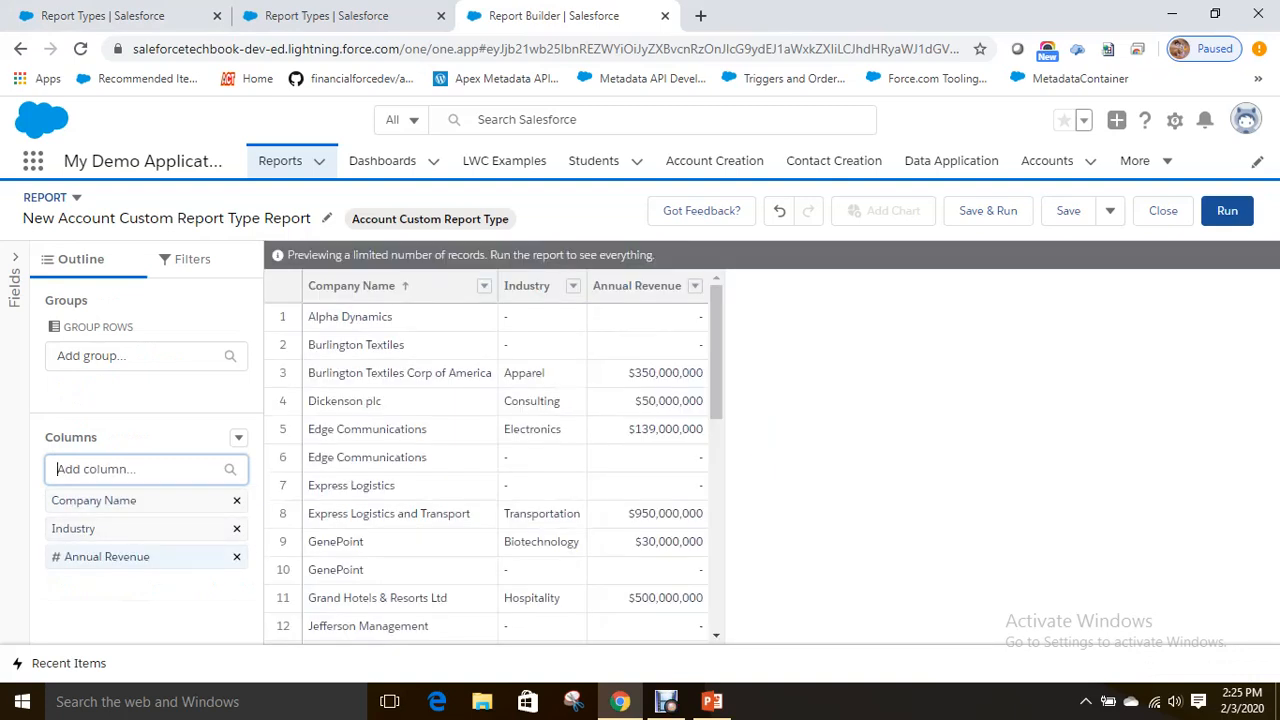
Change the report format to Joined Report and apply it.
{"action": "key", "text": "ctrl"}
{"action": "key", "text": "ctrl"}
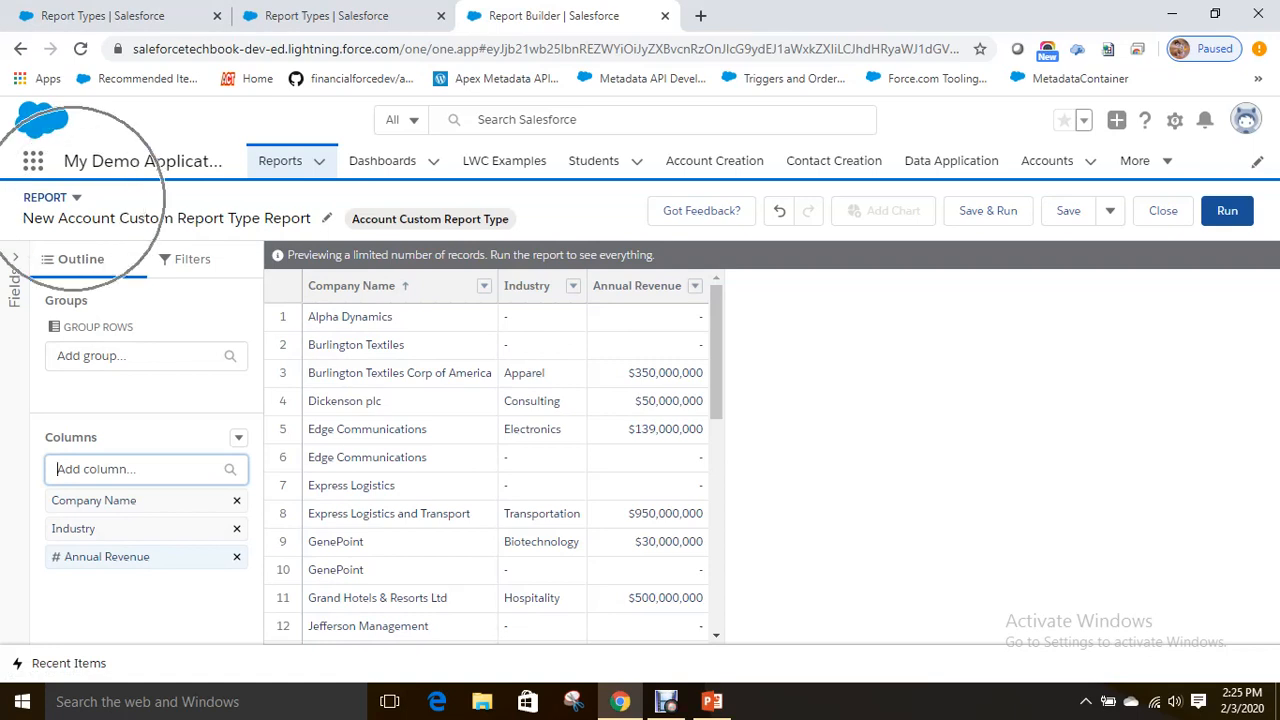
{"action": "key", "text": "ctrl"}
{"action": "key", "text": "ctrl"}
{"action": "left_click", "coordinate": [76, 197]}
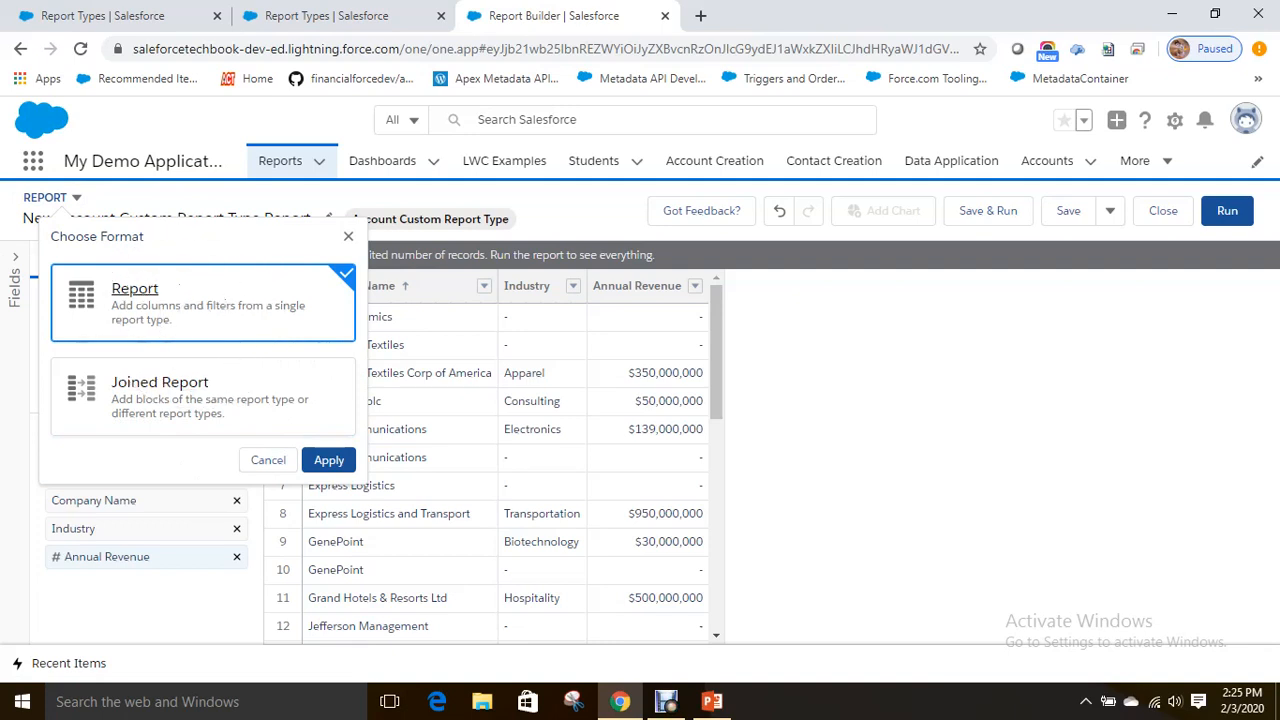
{"action": "left_click", "coordinate": [194, 316]}
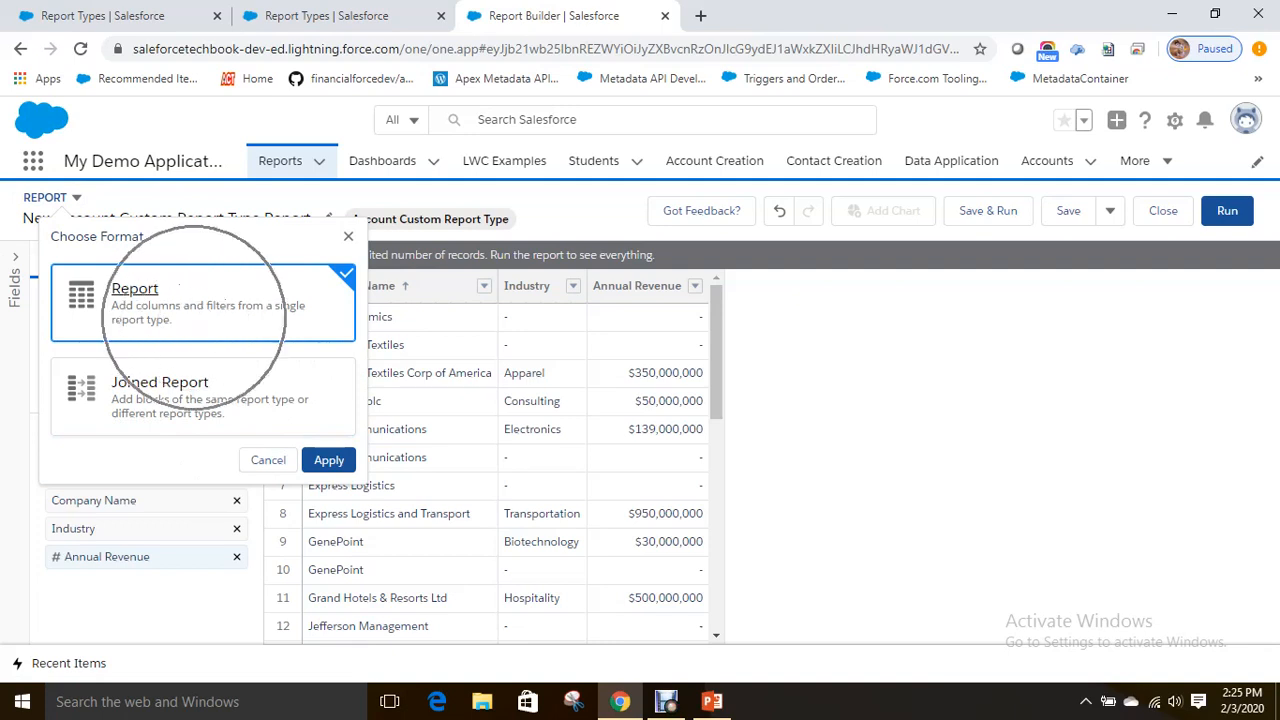
{"action": "key", "text": "ctrl"}
{"action": "key", "text": "ctrl"}
{"action": "key", "text": "ctrl"}
{"action": "key", "text": "ctrl"}
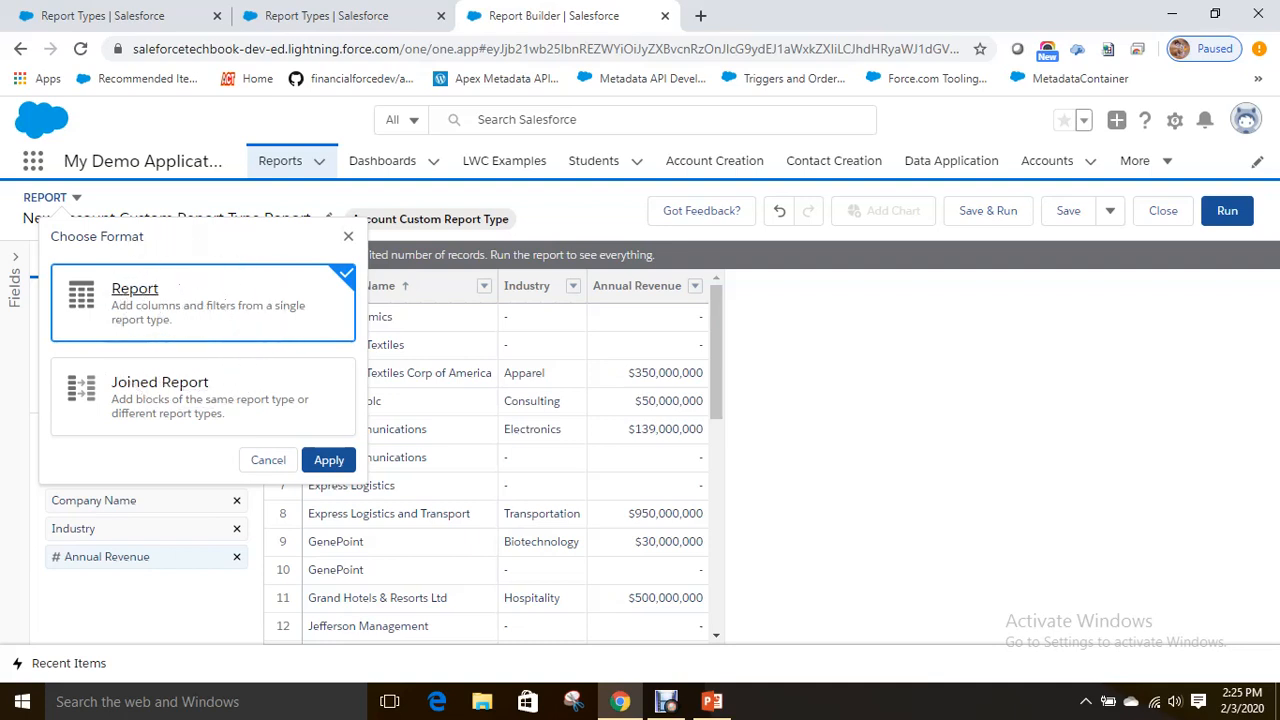
{"action": "key", "text": "ctrl"}
{"action": "key", "text": "ctrl"}
{"action": "key", "text": "ctrl"}
{"action": "left_click", "coordinate": [157, 400]}
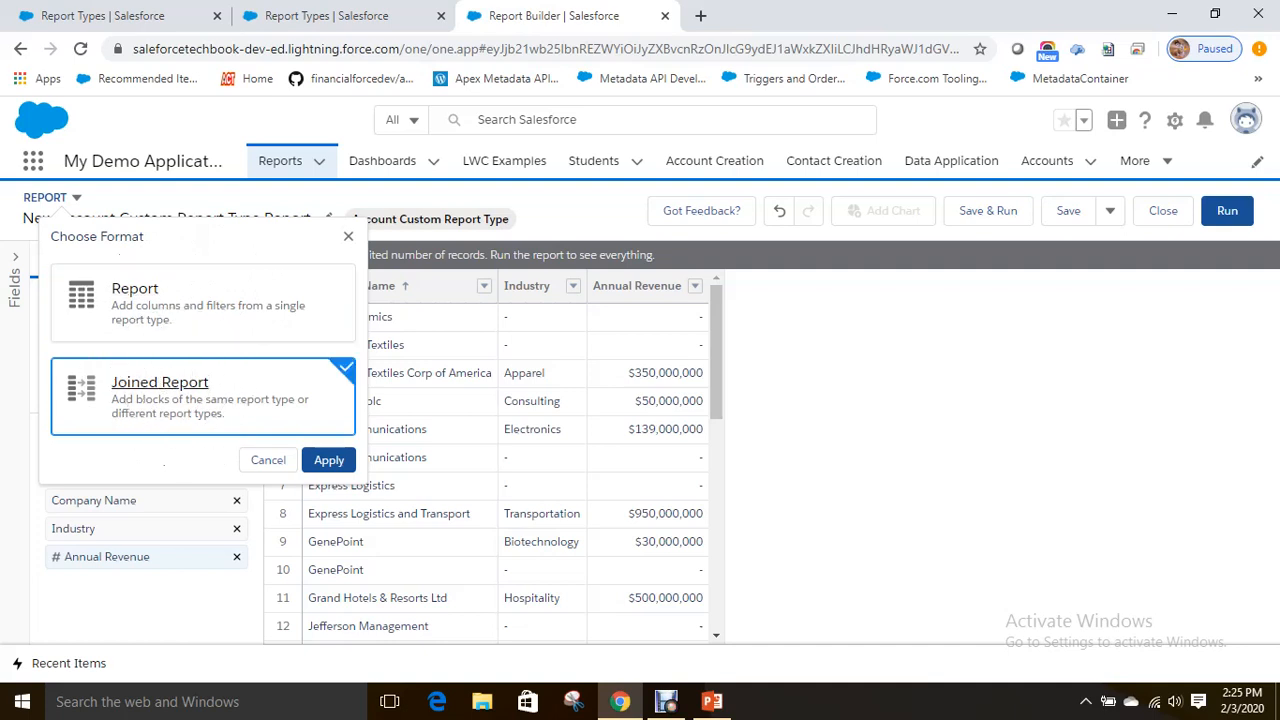
{"action": "key", "text": "ctrl"}
{"action": "left_click", "coordinate": [329, 460]}
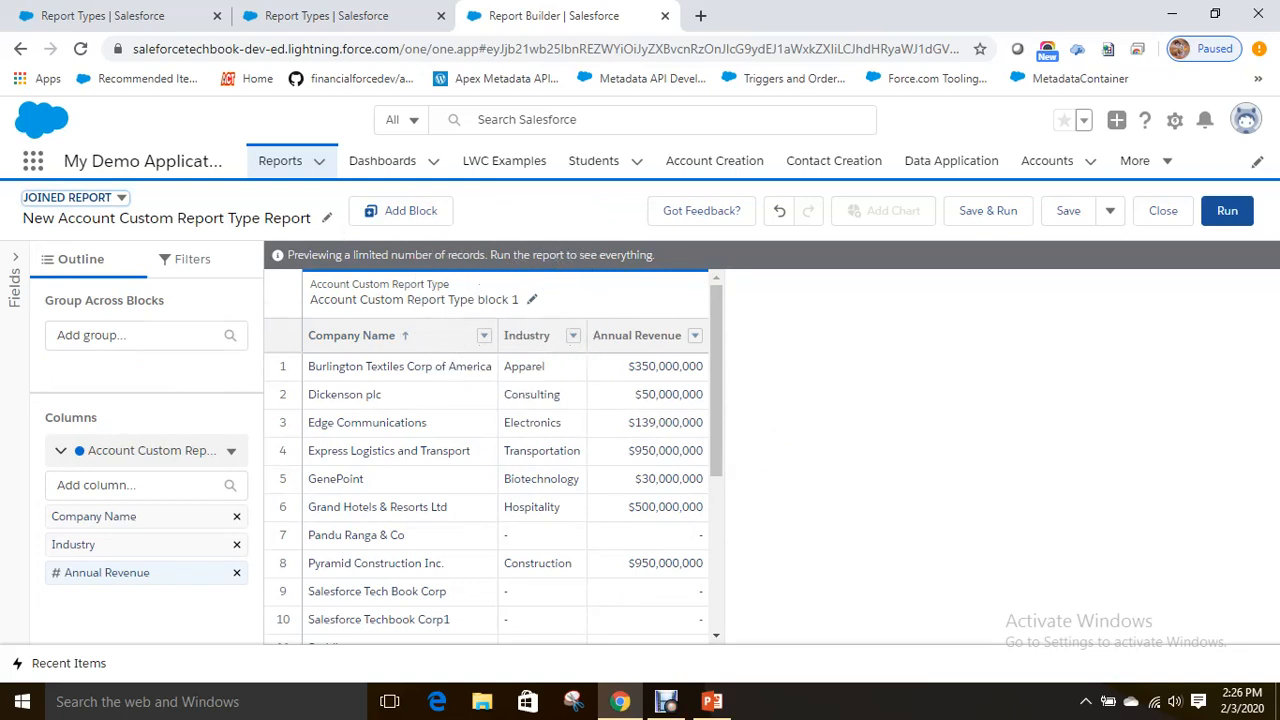
Rename the first block as "Account Custom Report Type block".
{"action": "left_click", "coordinate": [532, 299]}
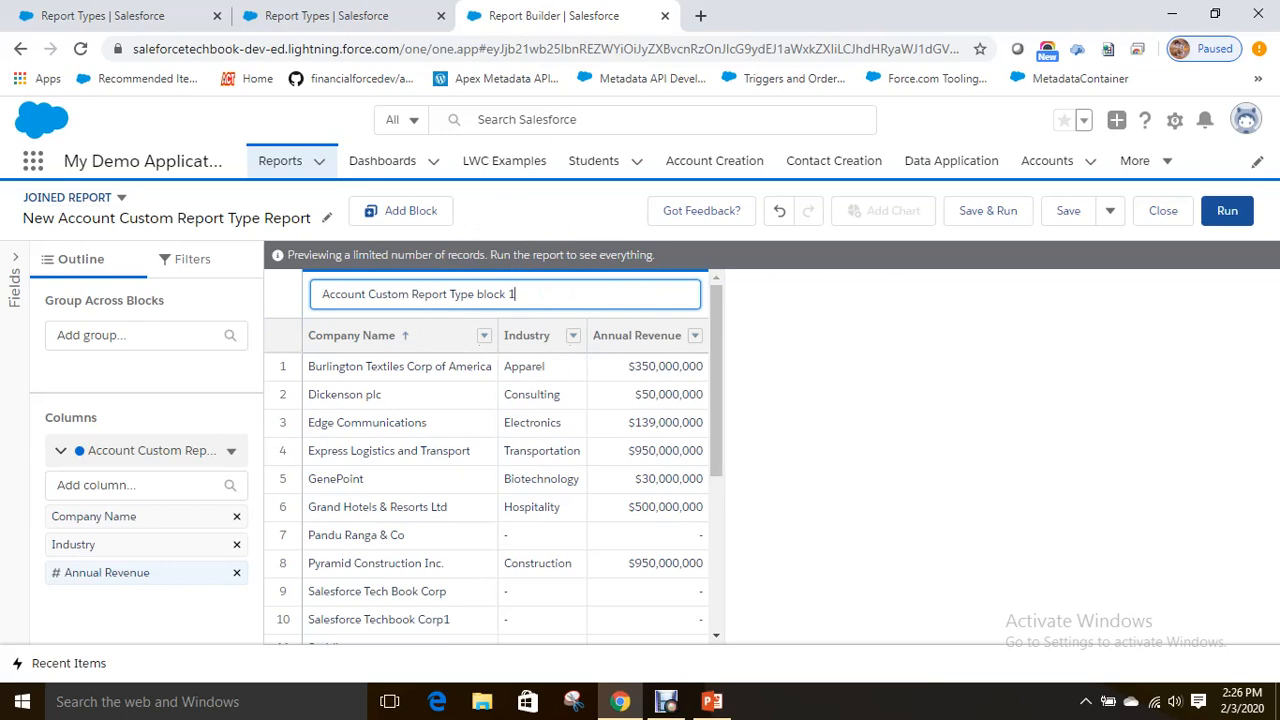
{"action": "key", "text": "BackSpace"}
{"action": "key", "text": "Return"}
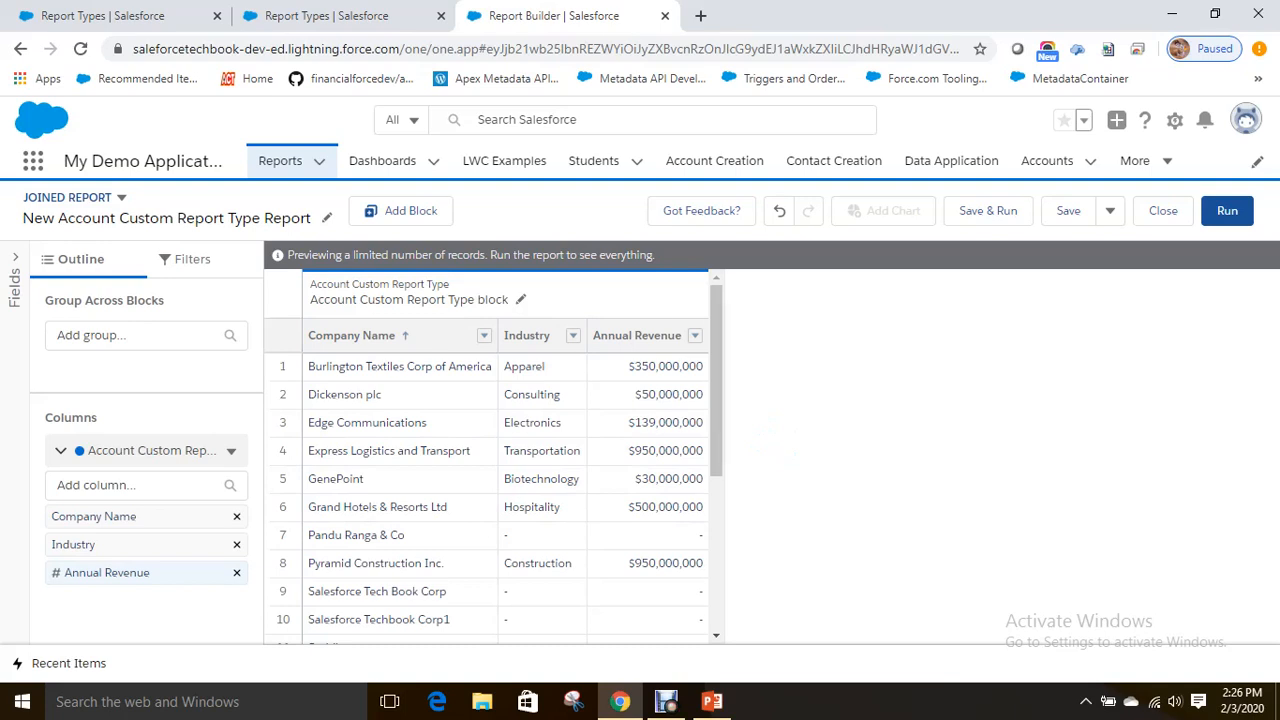
Add a second block using the Contacts & Accounts report type from Accounts & Contacts, with default columns included.
{"action": "key", "text": "ctrl"}
{"action": "key", "text": "ctrl"}
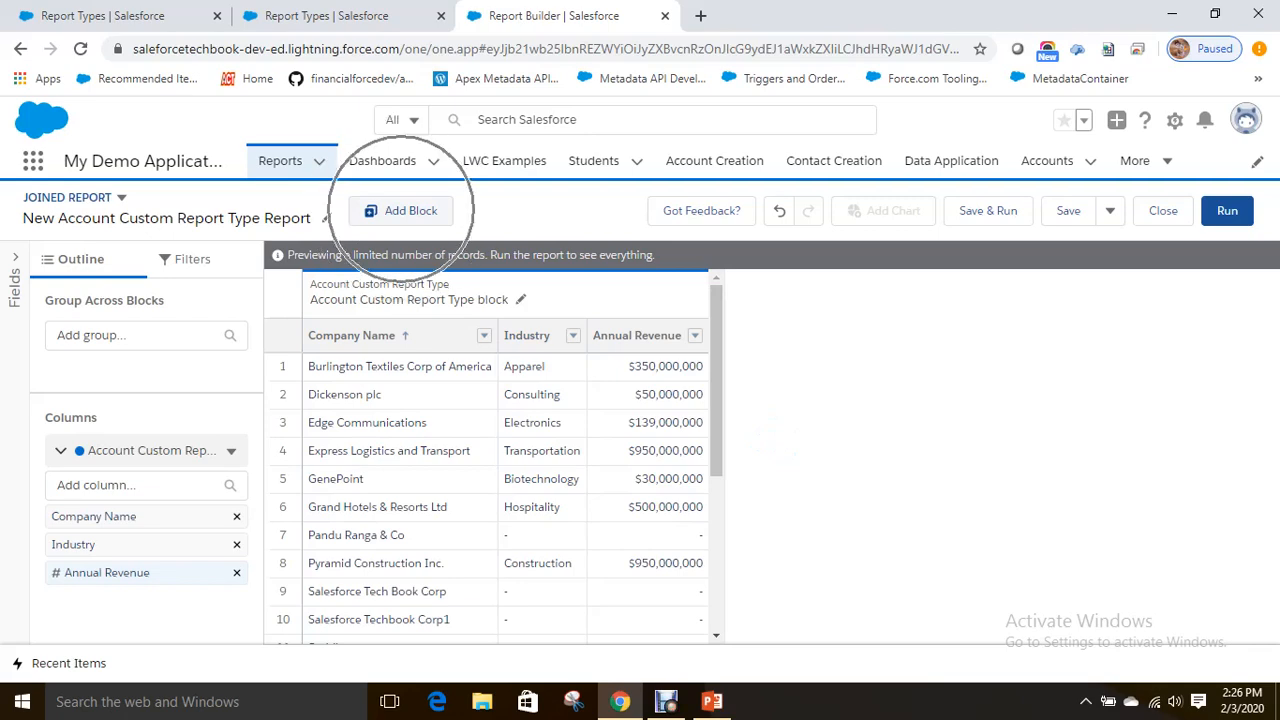
{"action": "left_click", "coordinate": [400, 210]}
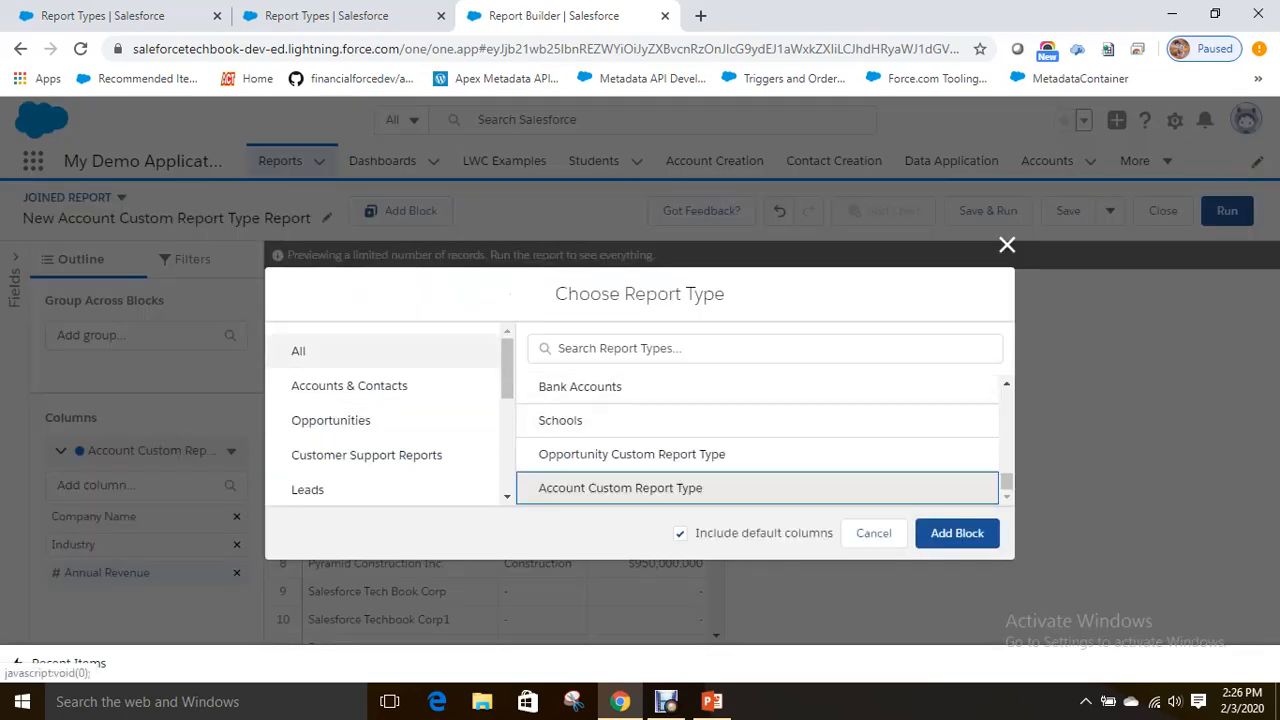
{"action": "scroll", "coordinate": [355, 383], "scroll_direction": "down", "scroll_amount": 3}
{"action": "scroll", "coordinate": [355, 384], "scroll_direction": "up", "scroll_amount": 4}
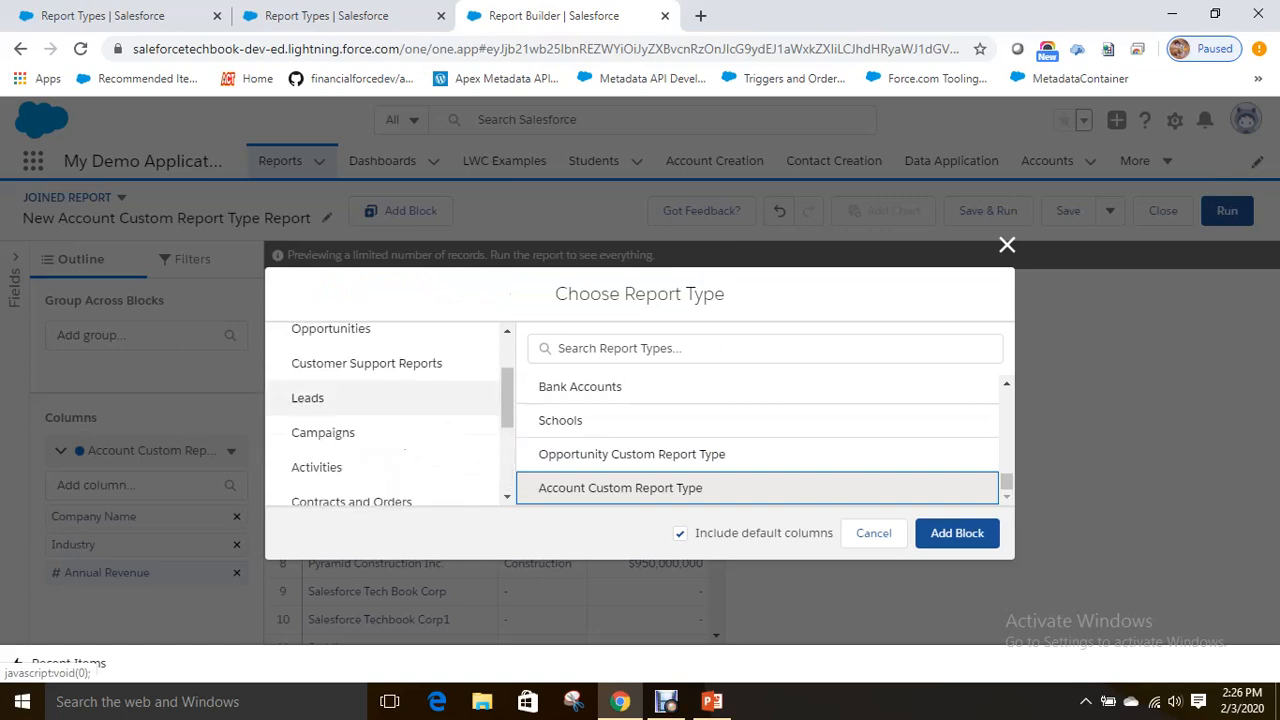
{"action": "left_click", "coordinate": [349, 385]}
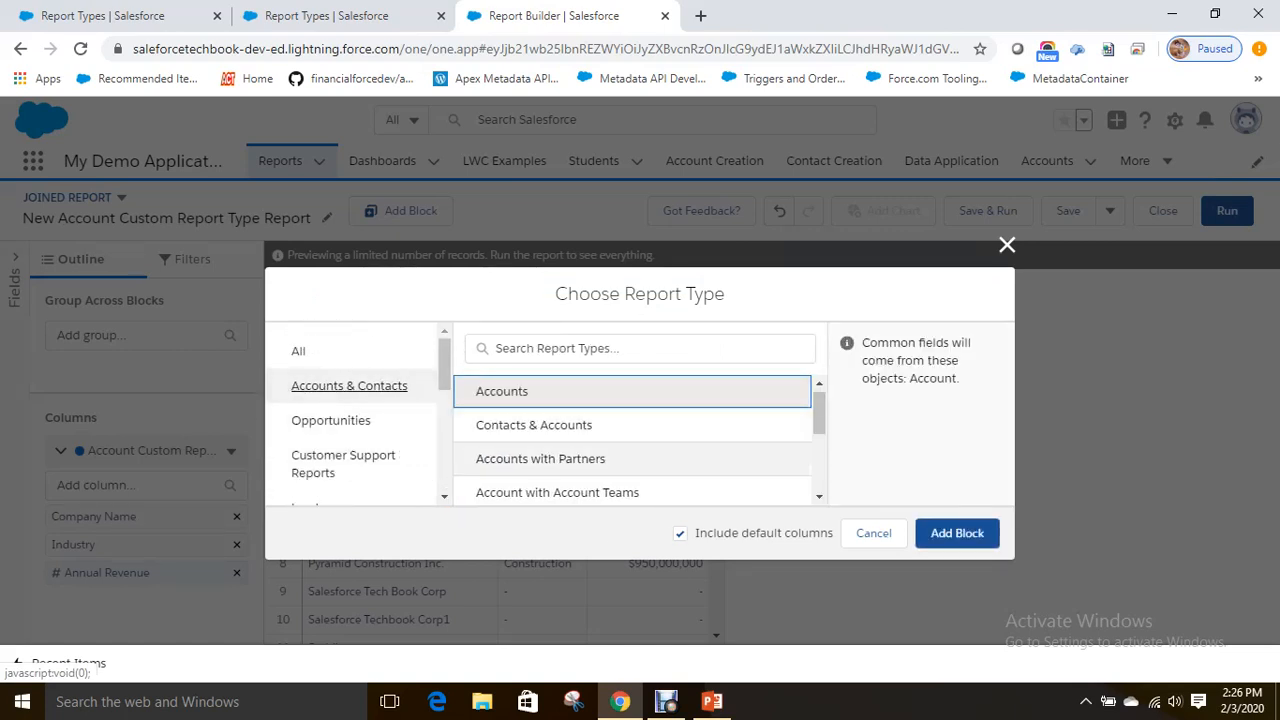
{"action": "scroll", "coordinate": [632, 440], "scroll_direction": "down", "scroll_amount": 3}
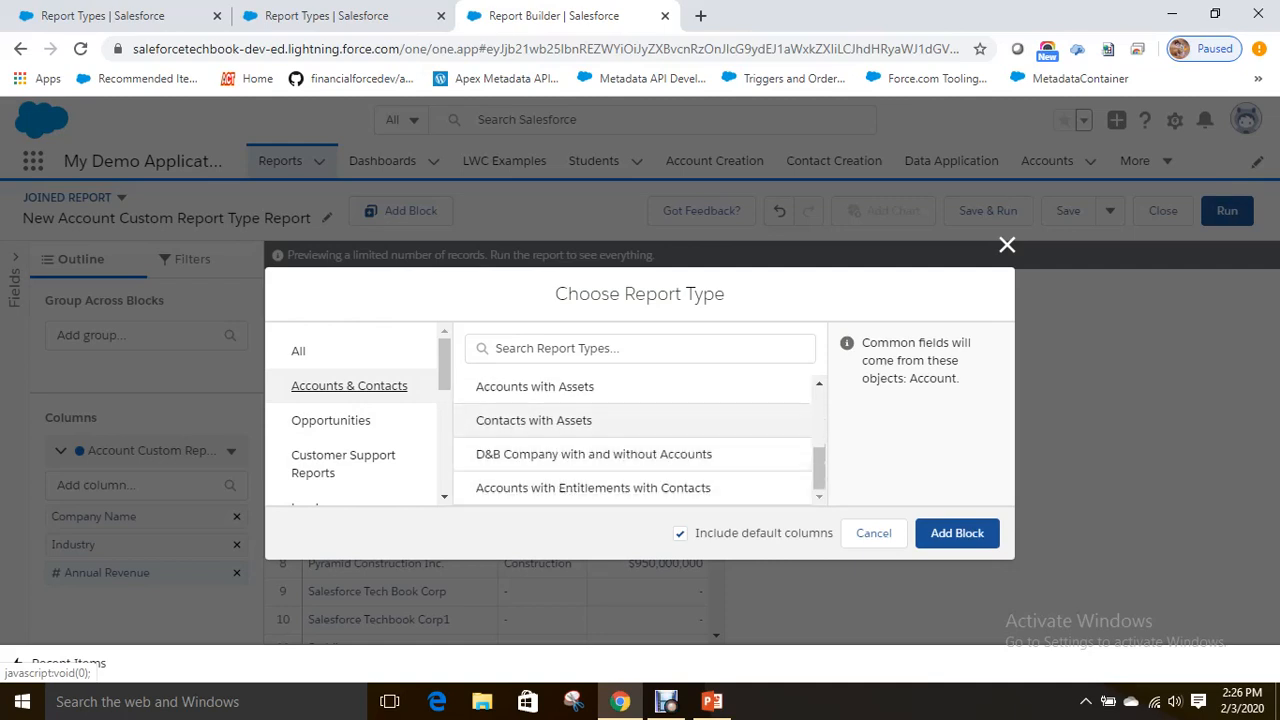
{"action": "scroll", "coordinate": [632, 440], "scroll_direction": "up", "scroll_amount": 3}
{"action": "left_click", "coordinate": [534, 423]}
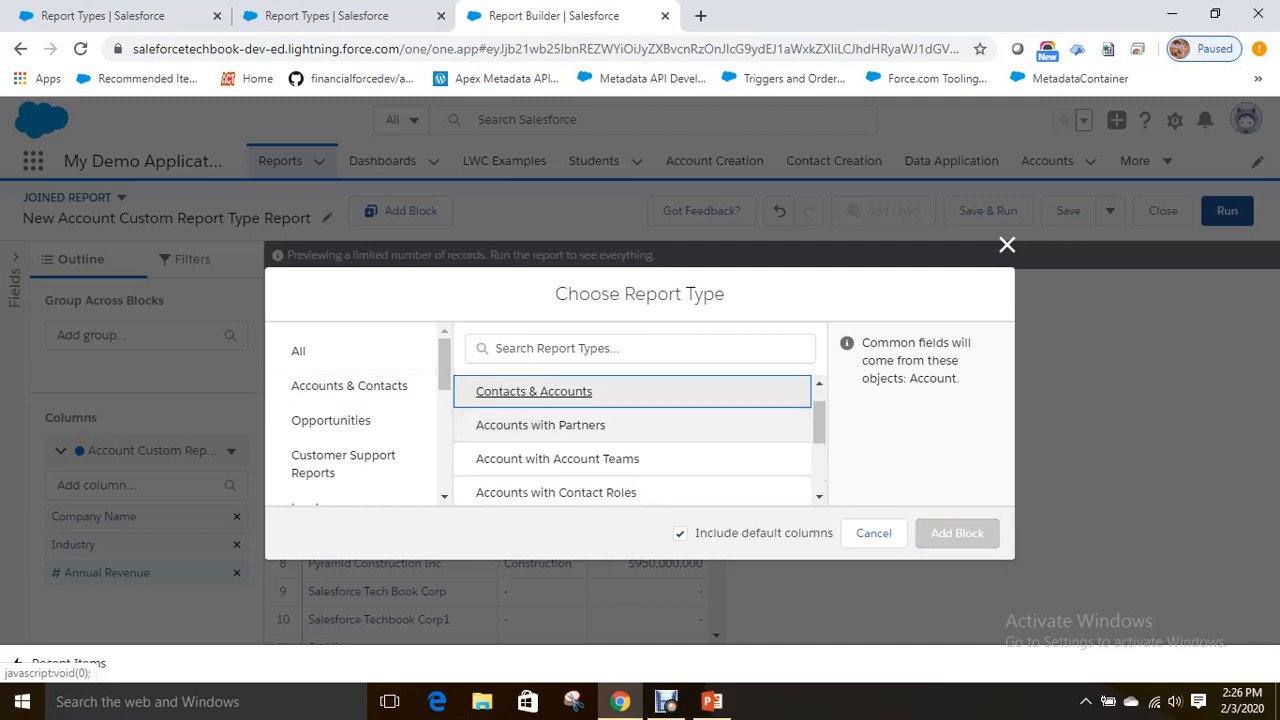
{"action": "scroll", "coordinate": [600, 458], "scroll_direction": "down", "scroll_amount": 2}
{"action": "scroll", "coordinate": [600, 458], "scroll_direction": "up", "scroll_amount": 2}
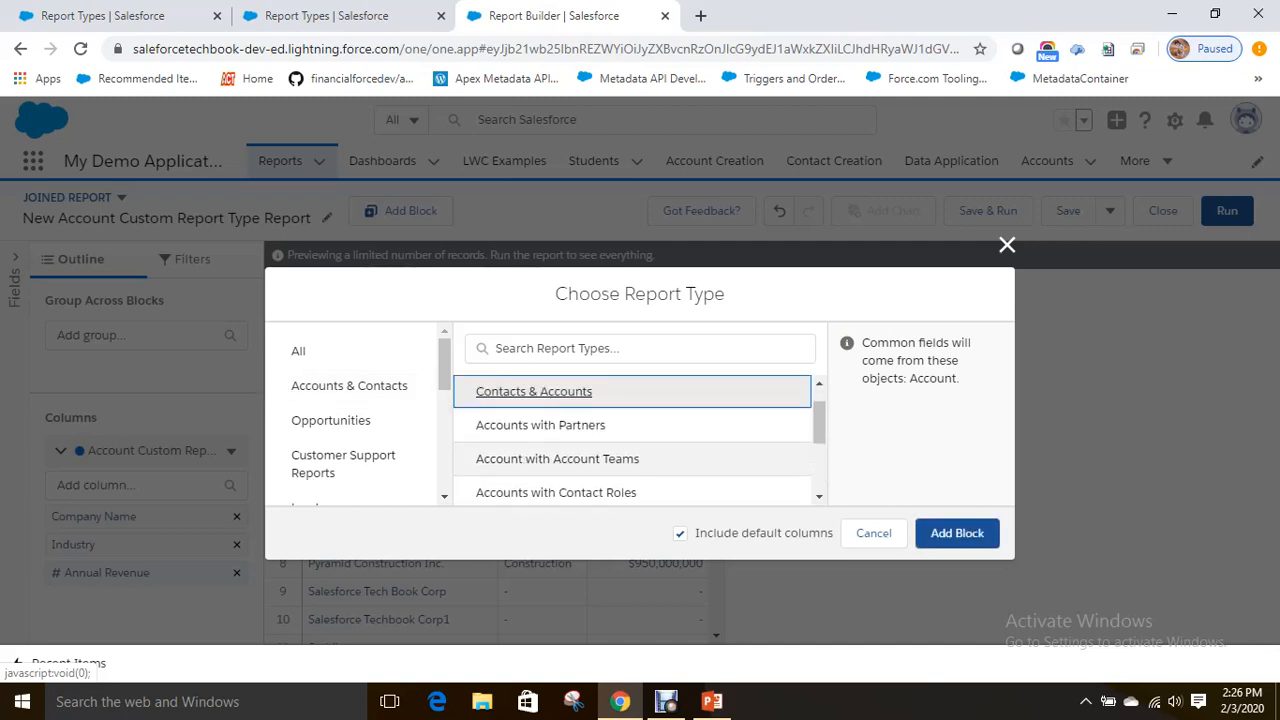
{"action": "left_click", "coordinate": [957, 533]}
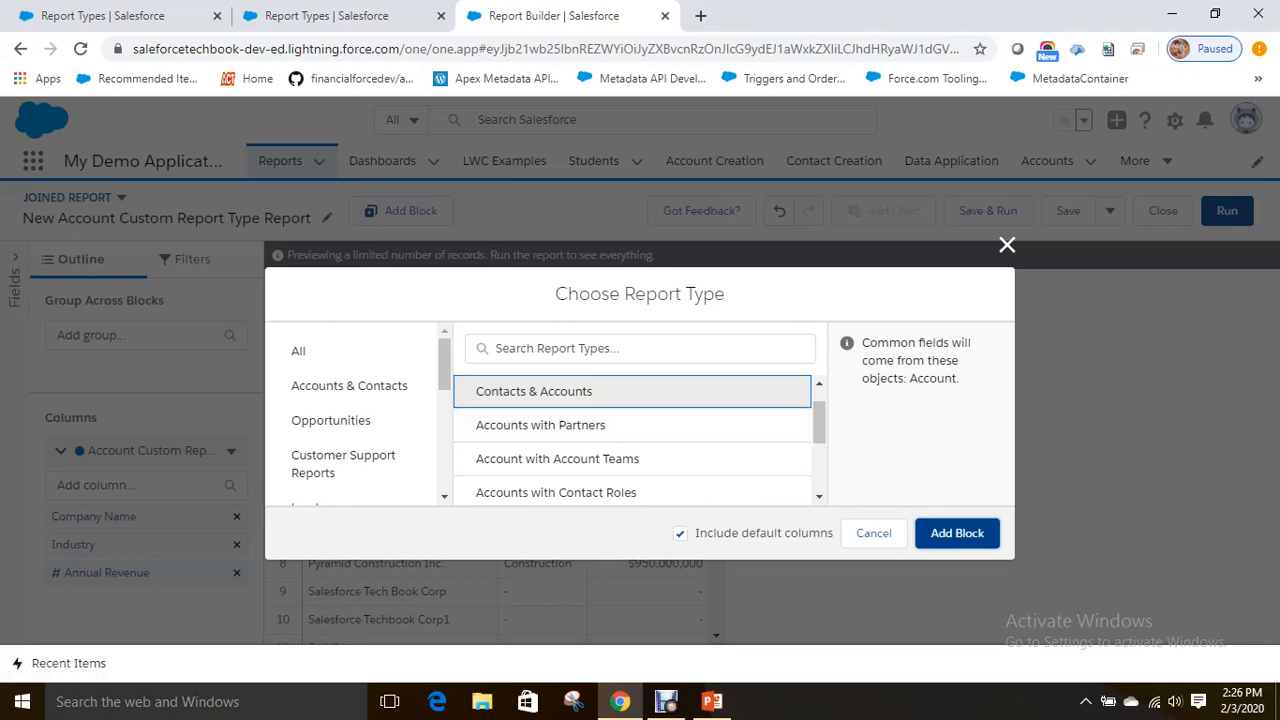
{"action": "left_click", "coordinate": [957, 533]}
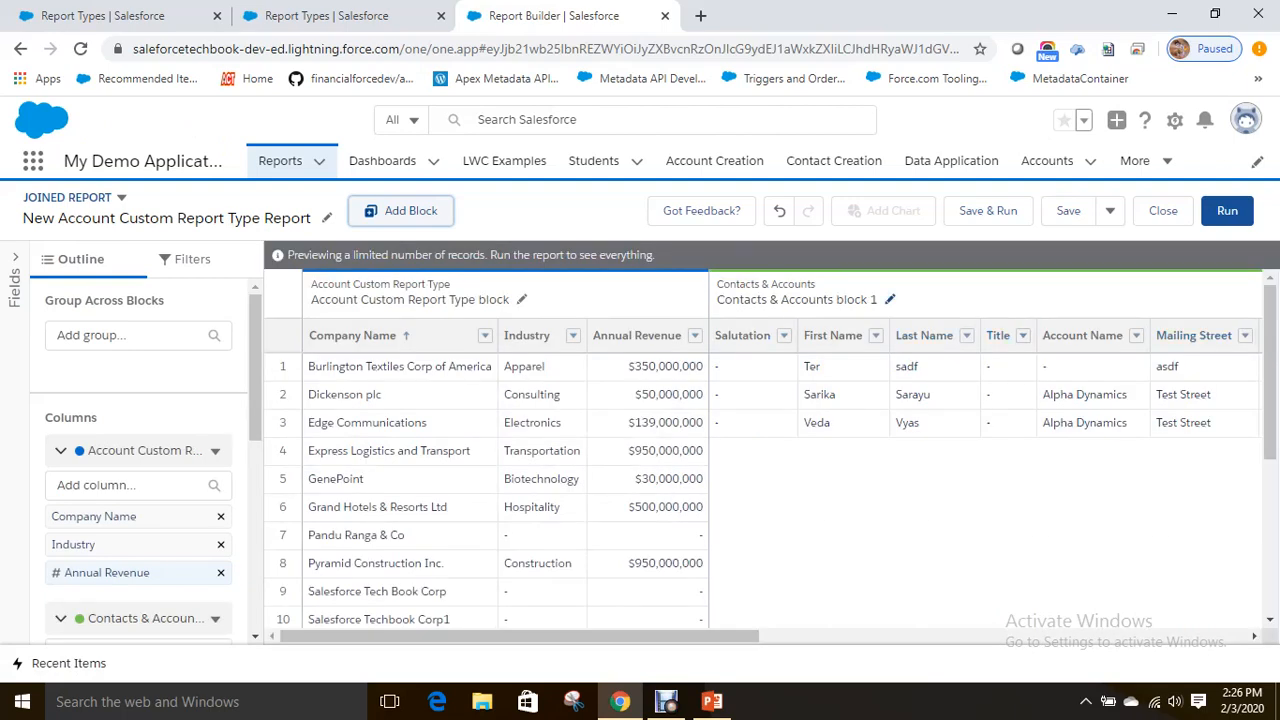
Rename the second block as "Contacts & Accounts block" and remove its Mailing Street and Title columns.
{"action": "double_click", "coordinate": [890, 299]}
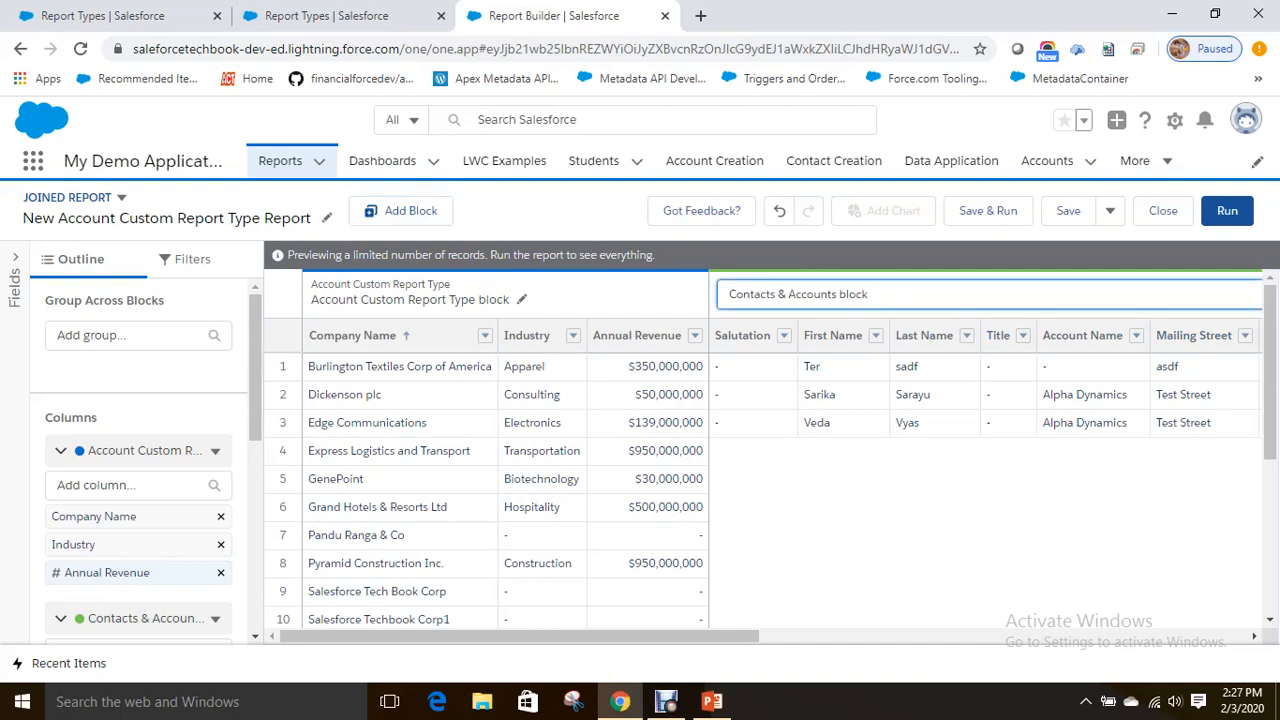
{"action": "key", "text": "Return"}
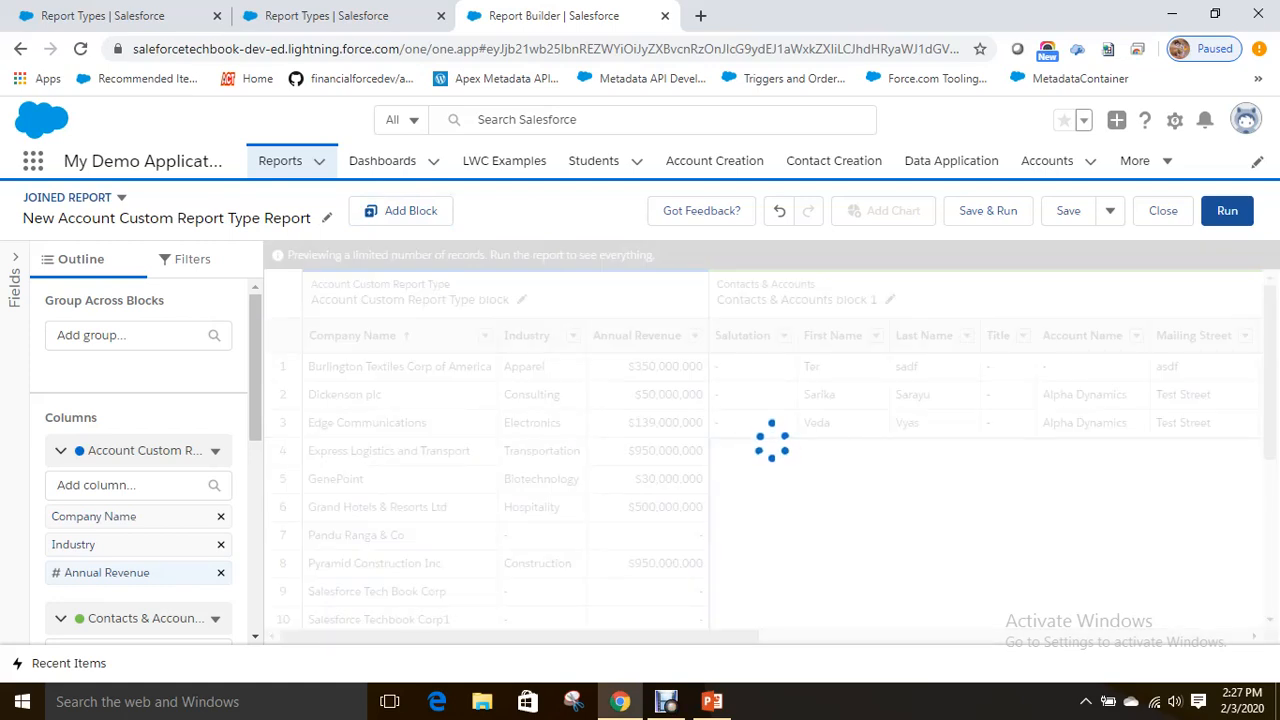
{"action": "left_click", "coordinate": [1245, 336]}
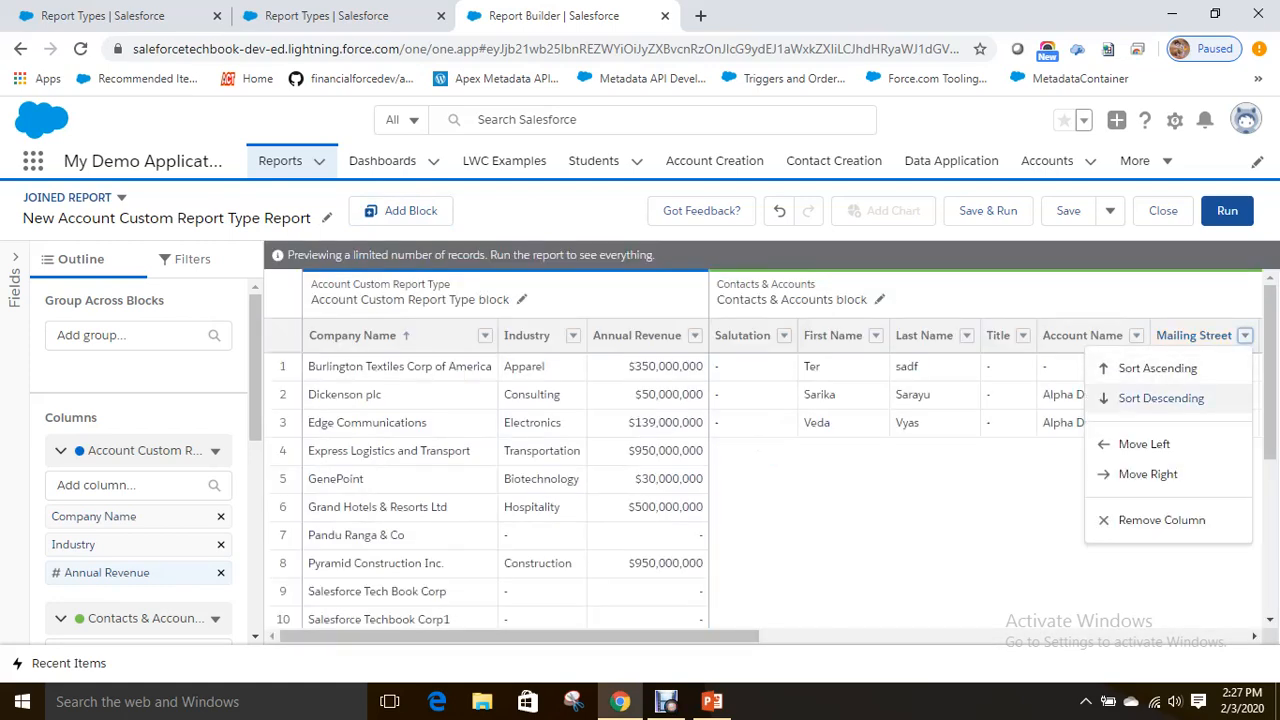
{"action": "left_click", "coordinate": [1161, 520]}
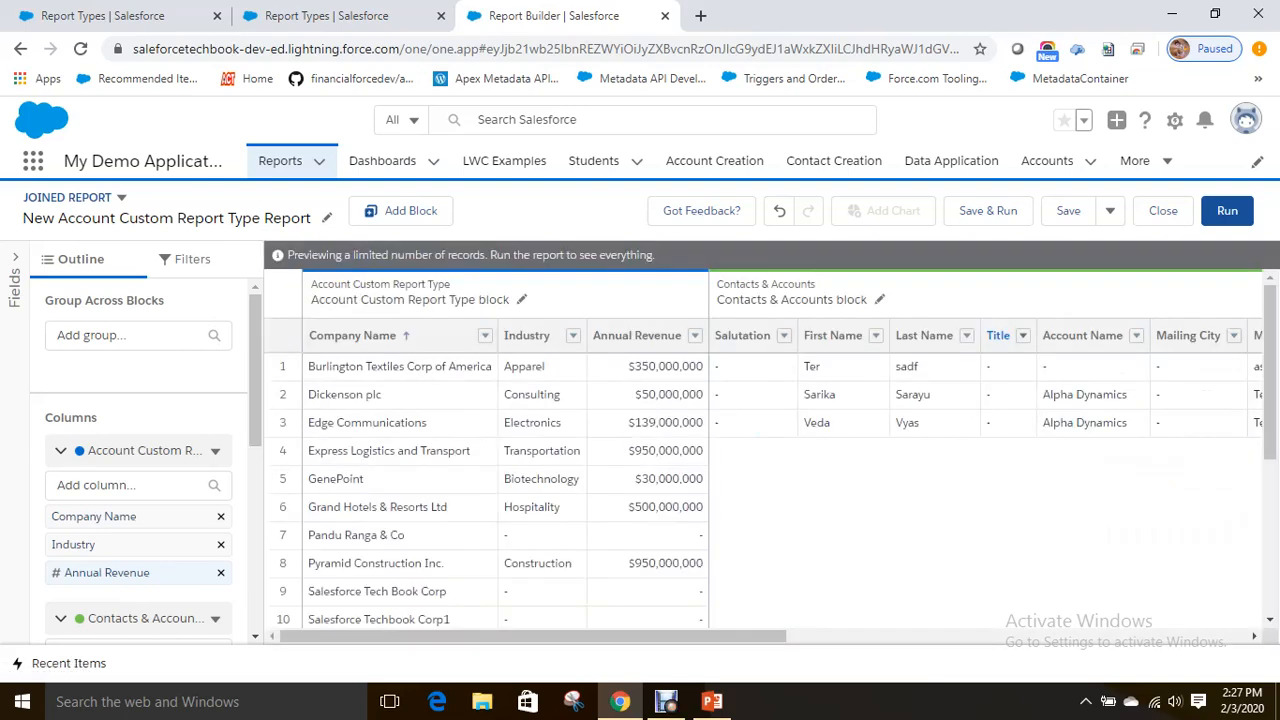
{"action": "left_click", "coordinate": [1022, 336]}
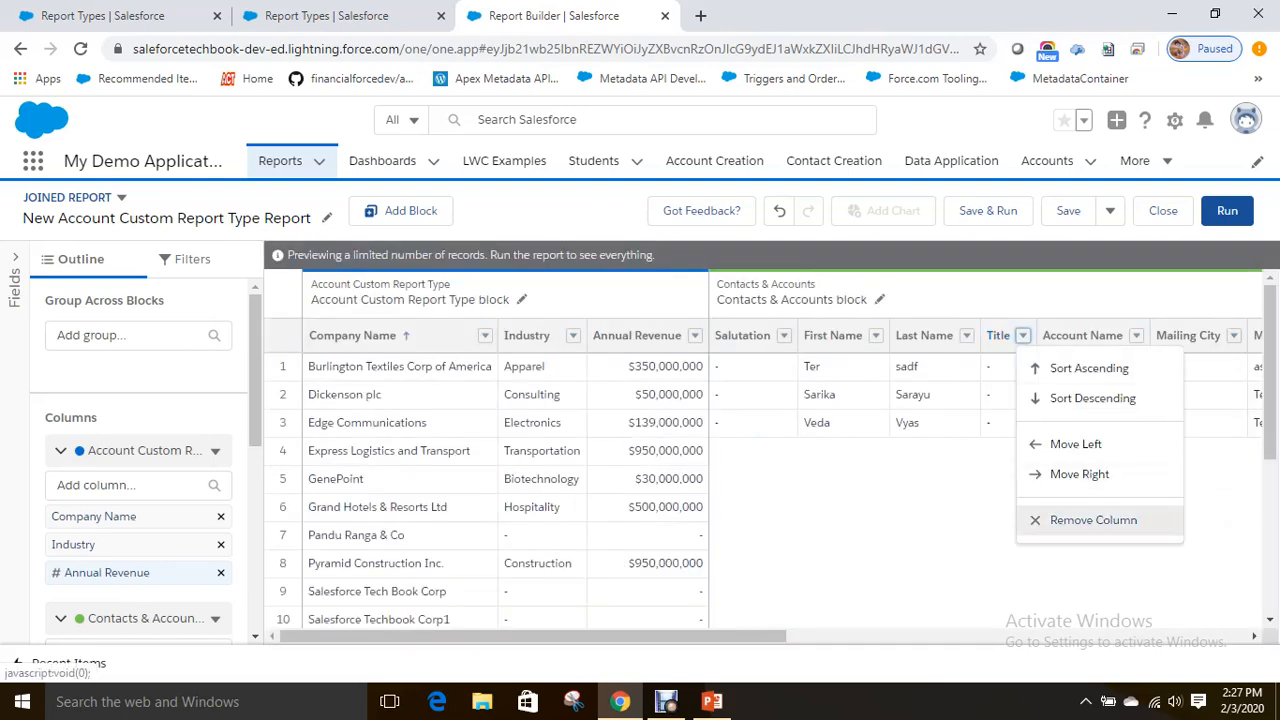
{"action": "left_click", "coordinate": [1070, 519]}
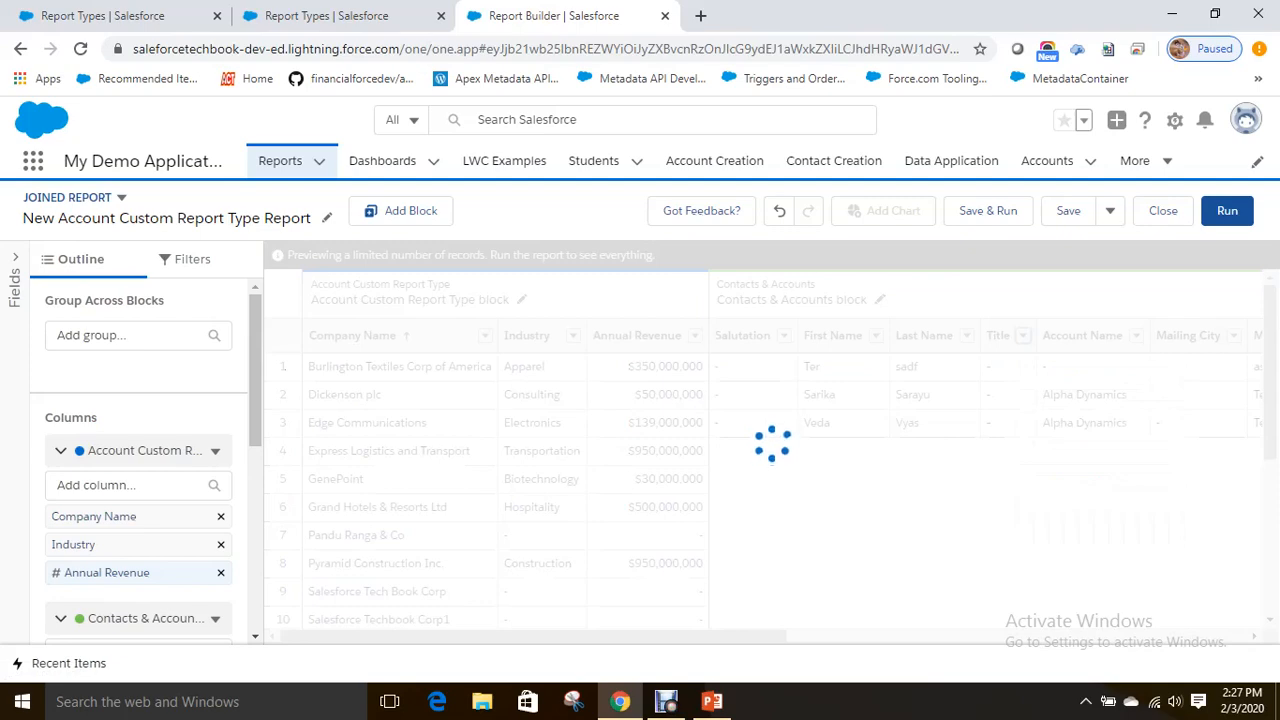
Remove all columns from the Contacts & Accounts block except Mailing Zip/Postal Code, Mobile and Email.
{"action": "scroll", "coordinate": [138, 460], "scroll_direction": "down", "scroll_amount": 5}
{"action": "scroll", "coordinate": [138, 460], "scroll_direction": "up", "scroll_amount": 6}
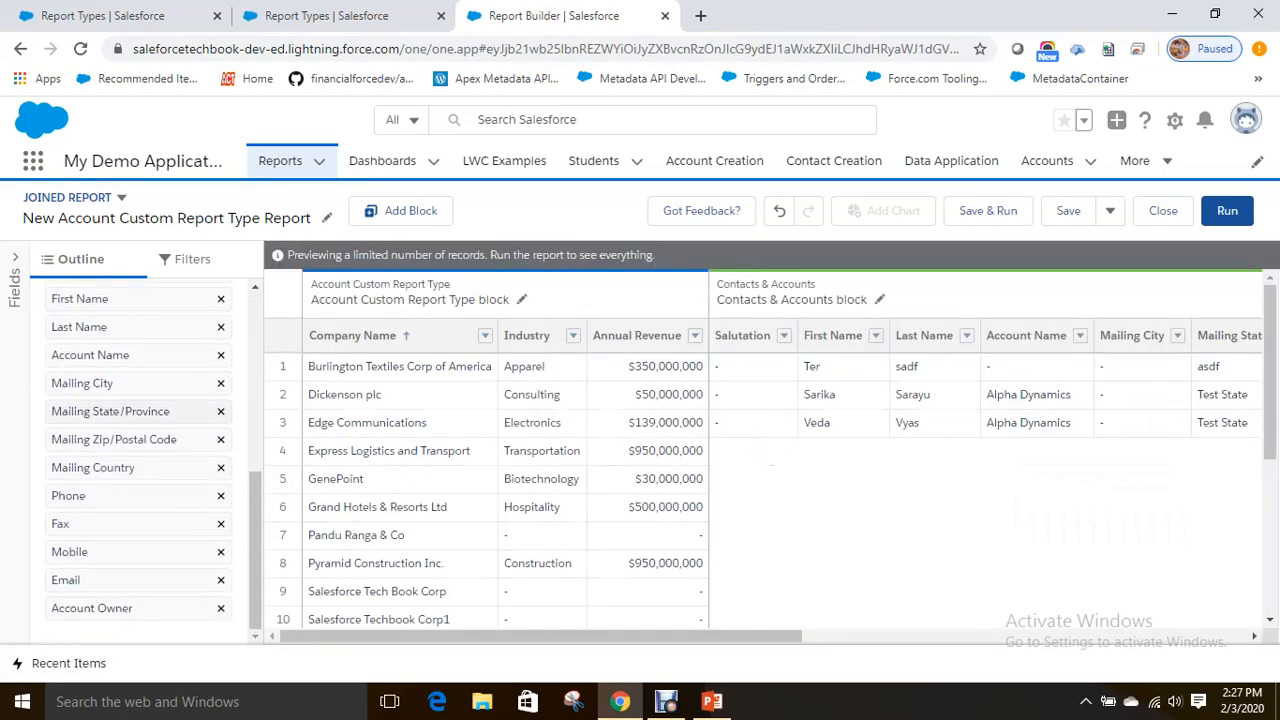
{"action": "scroll", "coordinate": [138, 460], "scroll_direction": "up", "scroll_amount": 2}
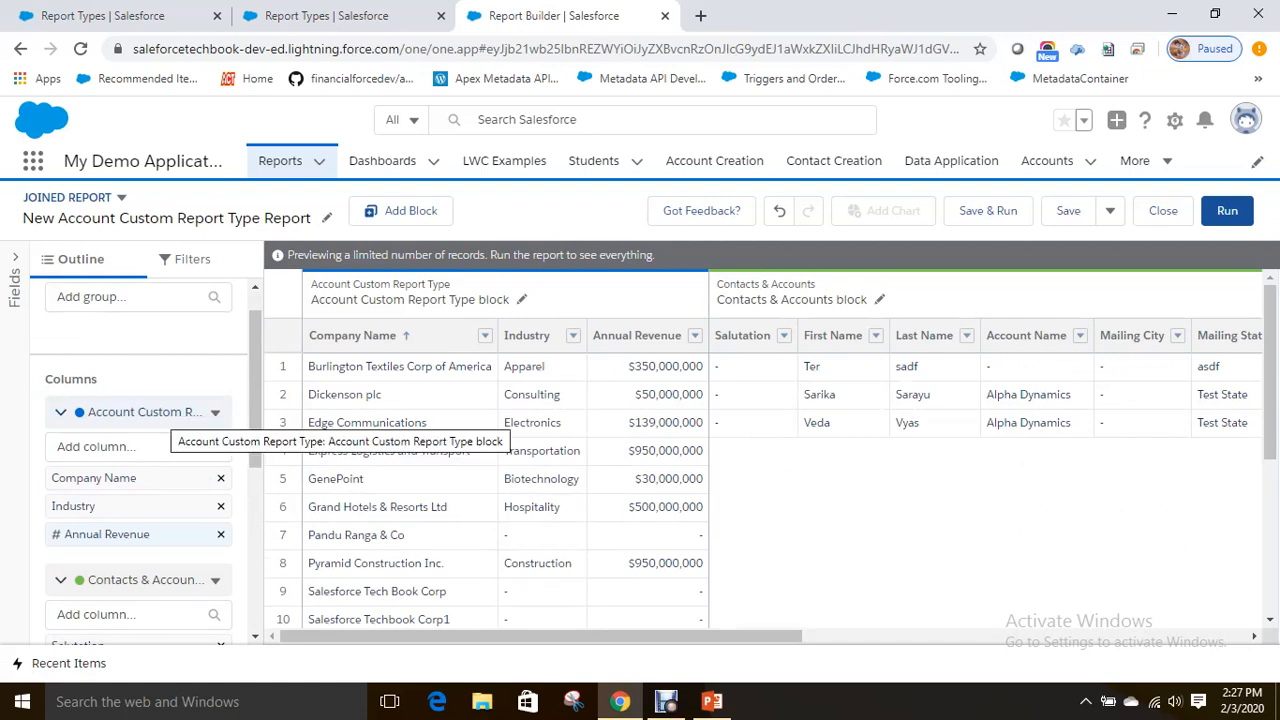
{"action": "scroll", "coordinate": [138, 460], "scroll_direction": "down", "scroll_amount": 2}
{"action": "scroll", "coordinate": [138, 460], "scroll_direction": "down", "scroll_amount": 3}
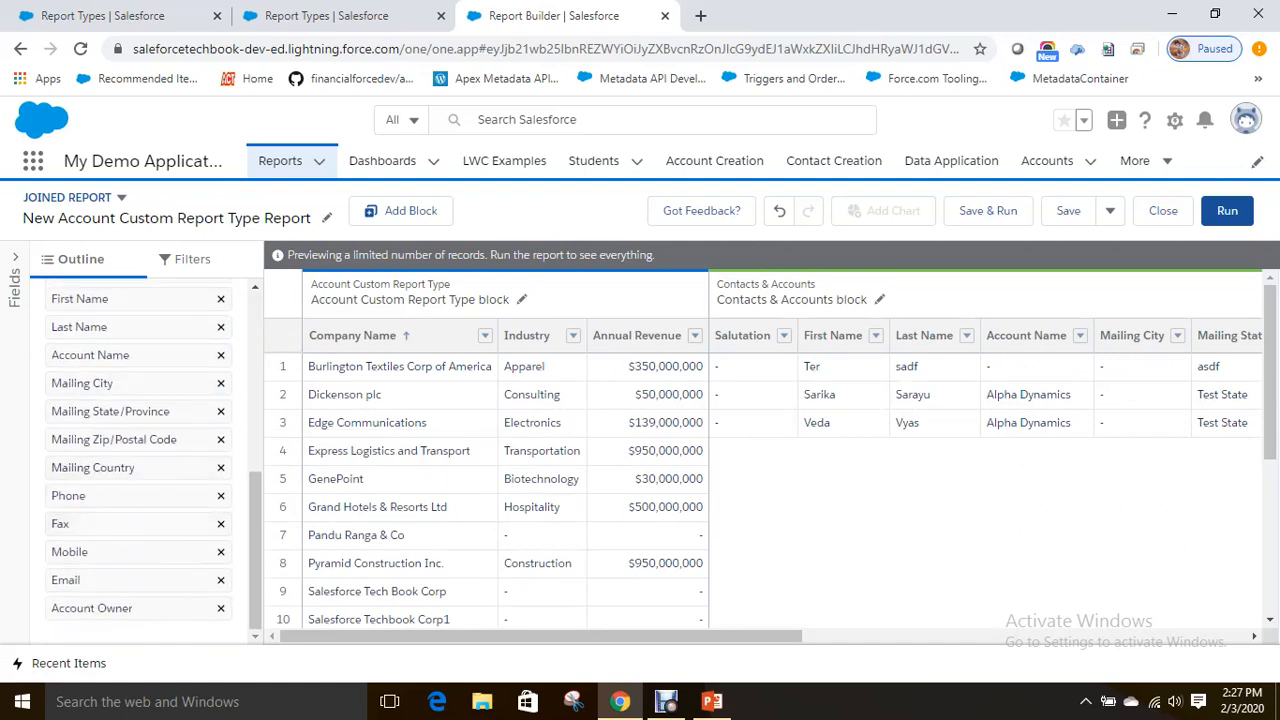
{"action": "left_click", "coordinate": [220, 606]}
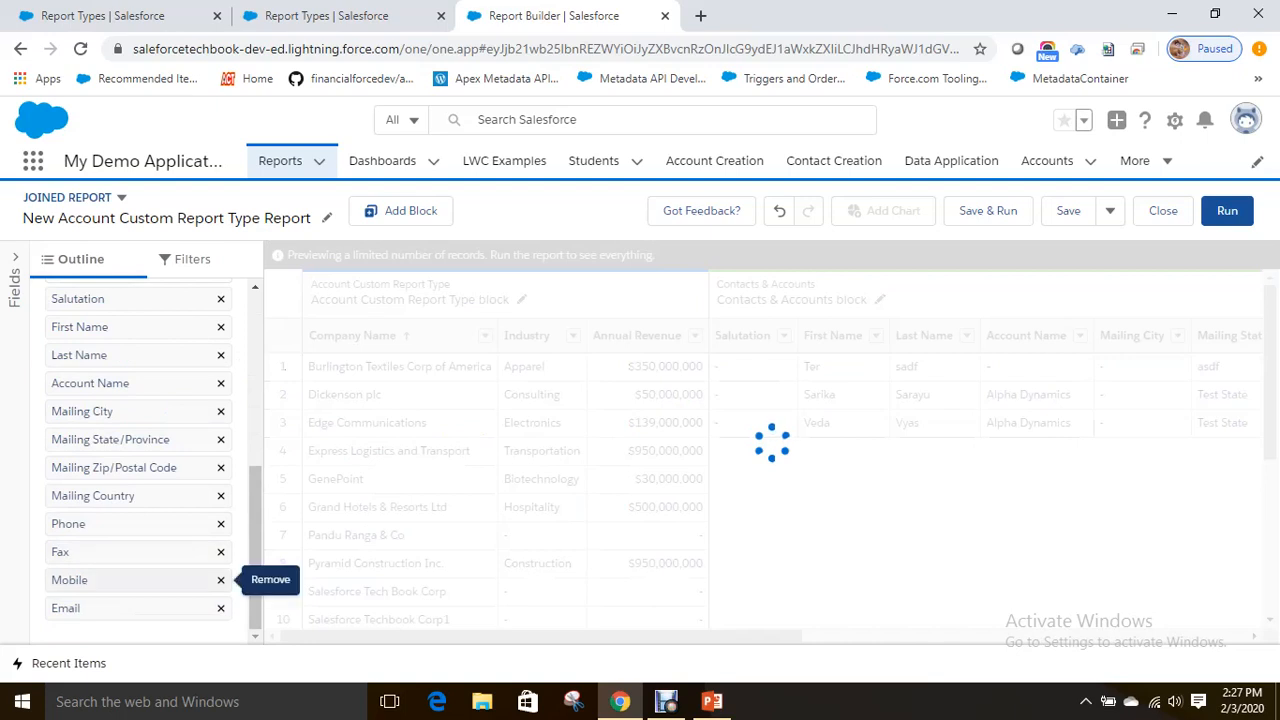
{"action": "left_click", "coordinate": [221, 552]}
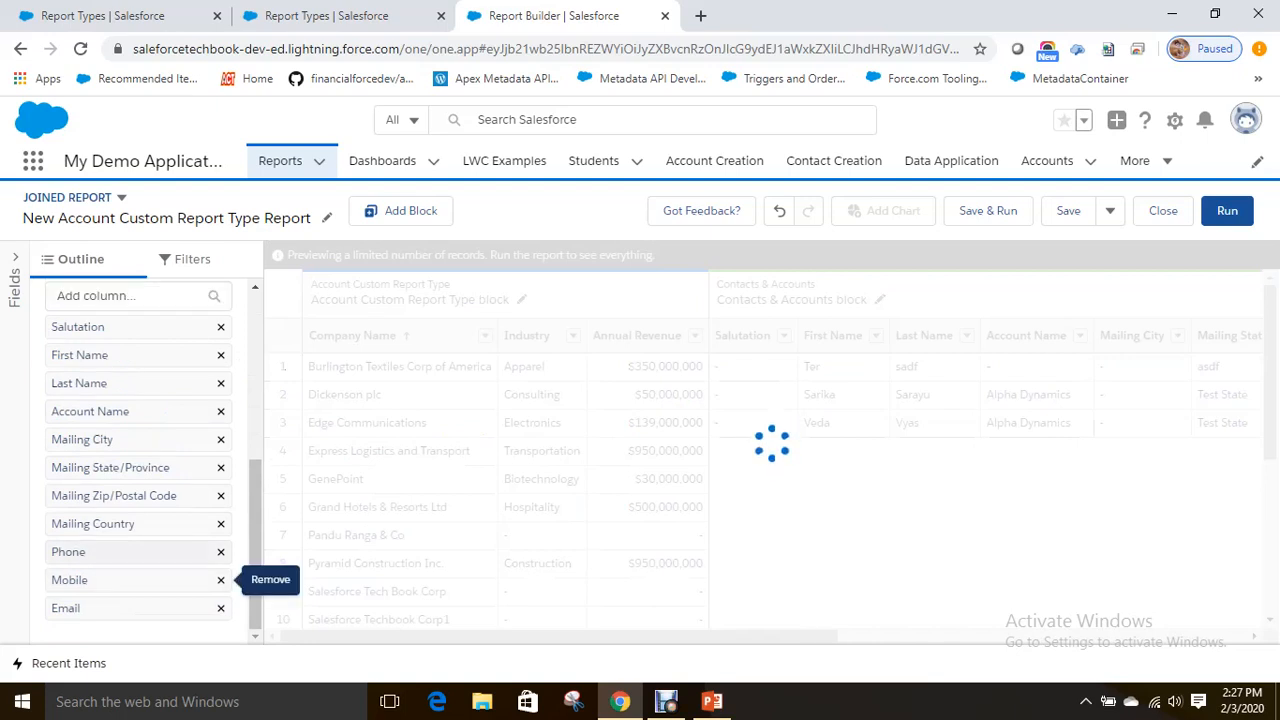
{"action": "left_click", "coordinate": [221, 552]}
{"action": "left_click", "coordinate": [221, 552]}
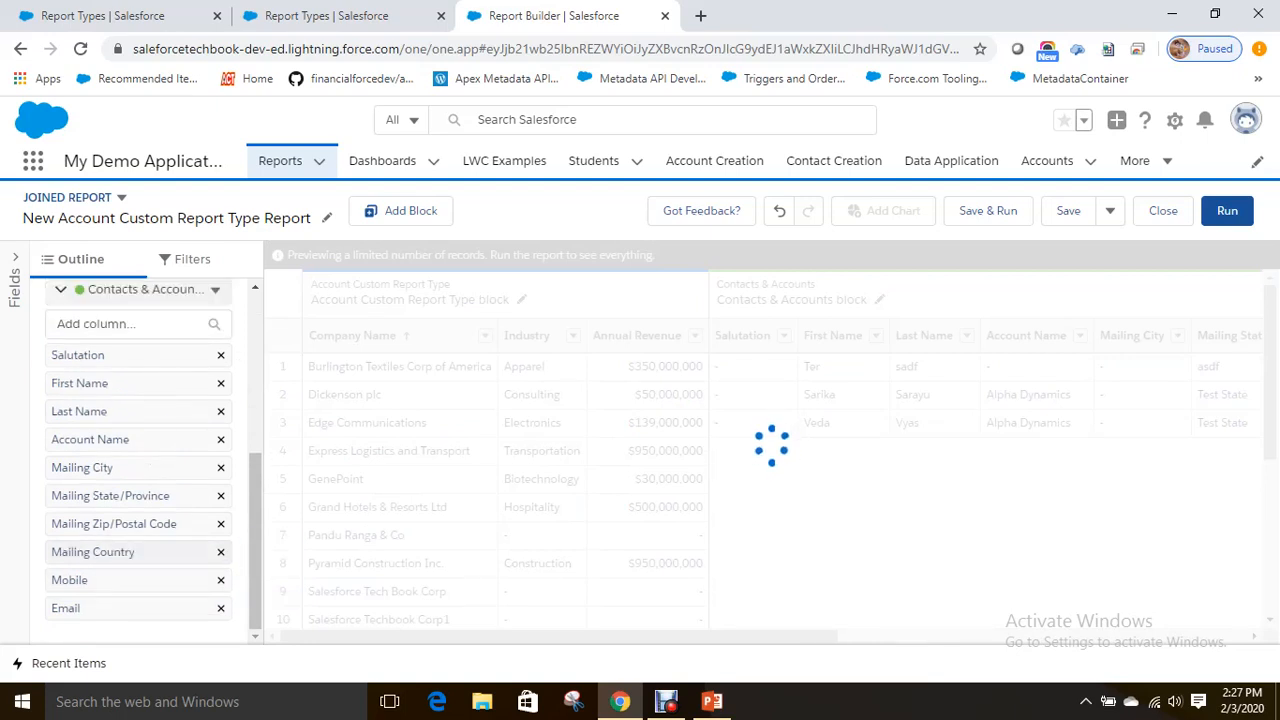
{"action": "left_click", "coordinate": [221, 495]}
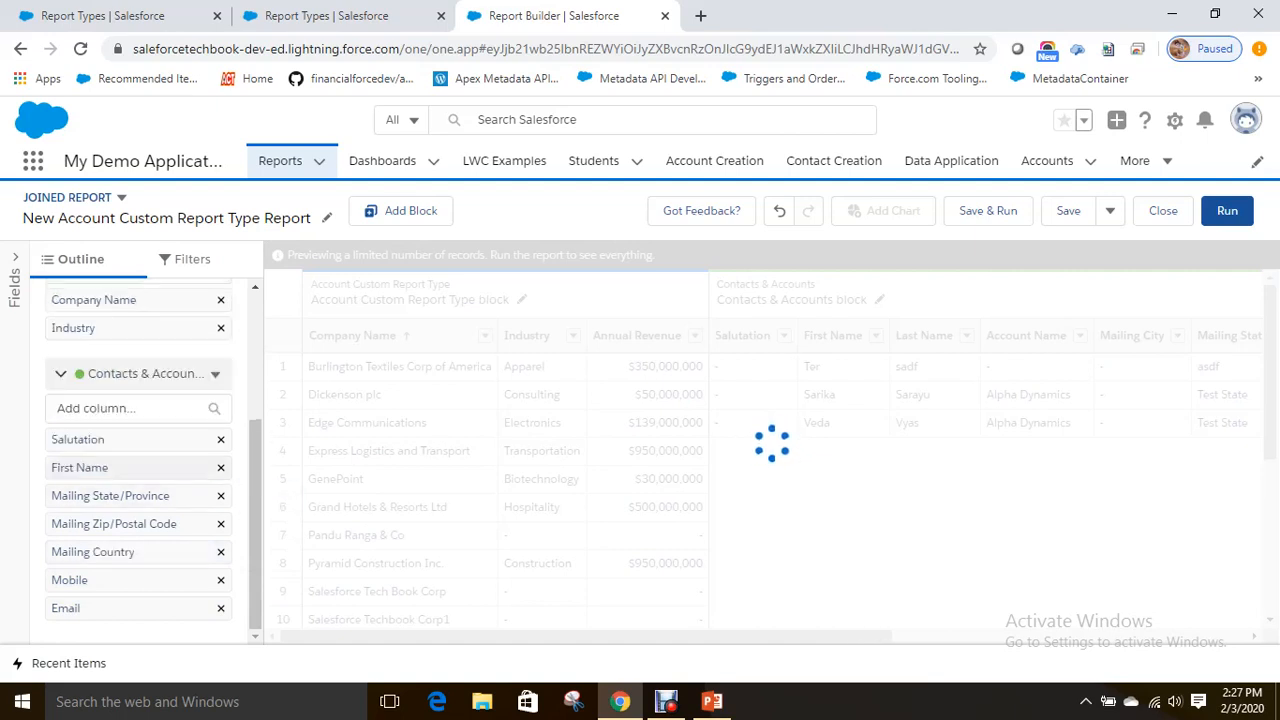
{"action": "left_click", "coordinate": [221, 524]}
{"action": "left_click", "coordinate": [221, 524]}
{"action": "left_click", "coordinate": [221, 524]}
{"action": "left_click", "coordinate": [221, 524]}
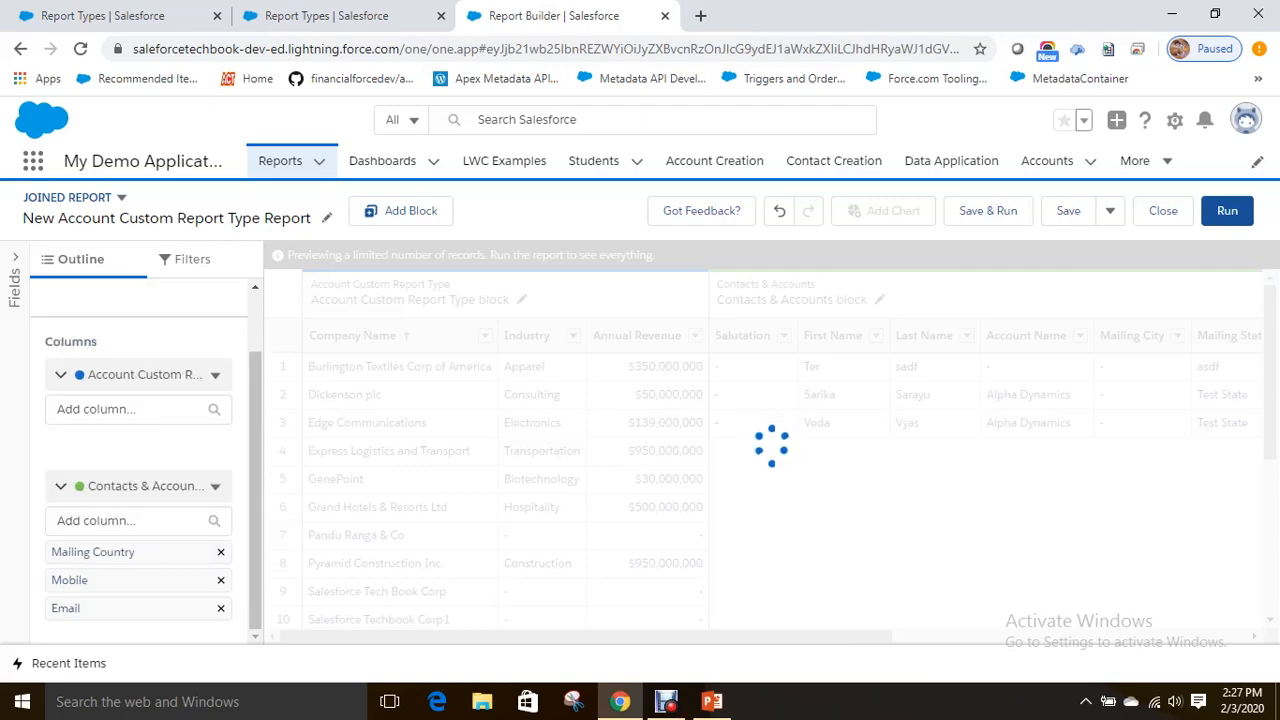
{"action": "scroll", "coordinate": [139, 460], "scroll_direction": "down", "scroll_amount": 2}
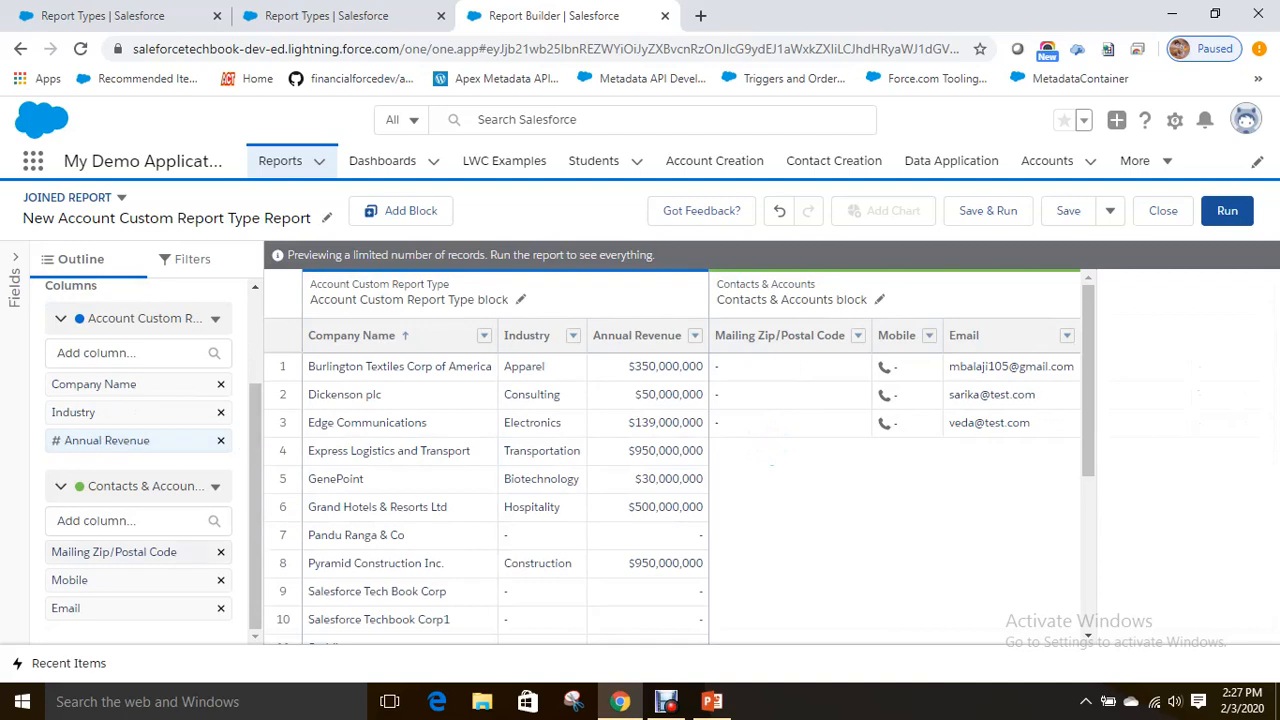
Add the Last Name column to the Contacts & Accounts block.
{"action": "left_click", "coordinate": [130, 521]}
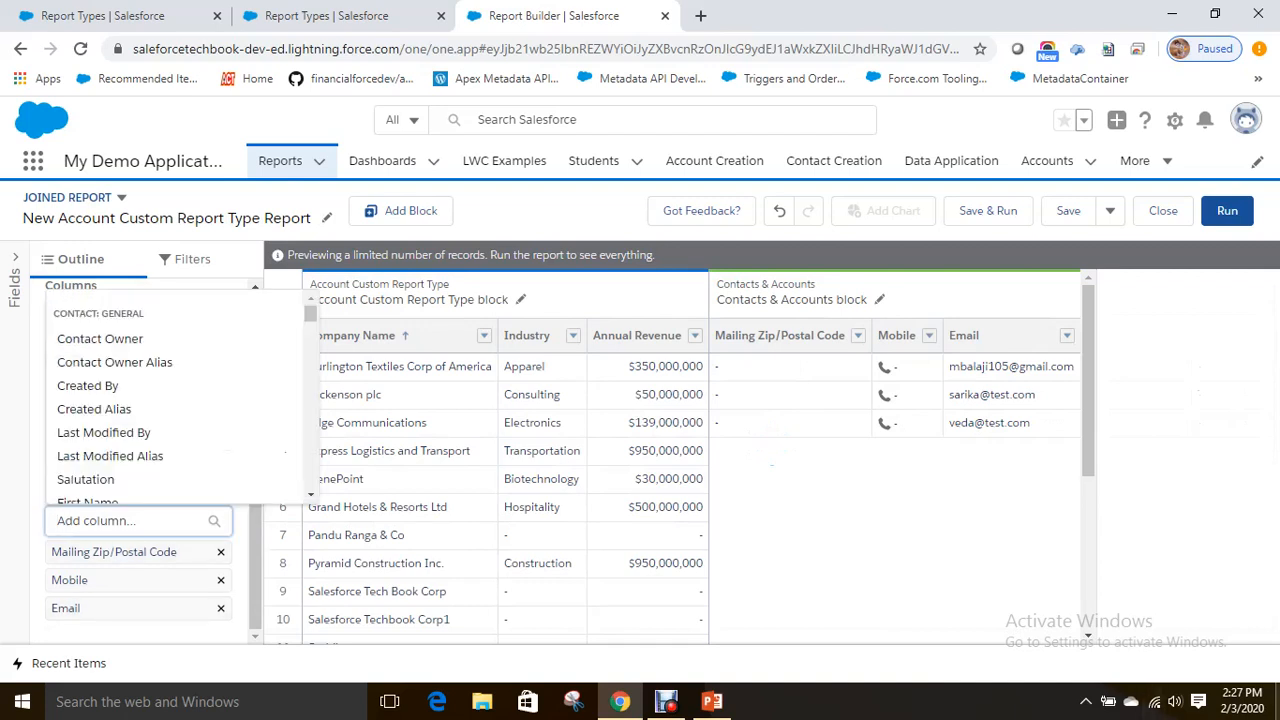
{"action": "type", "text": "last"}
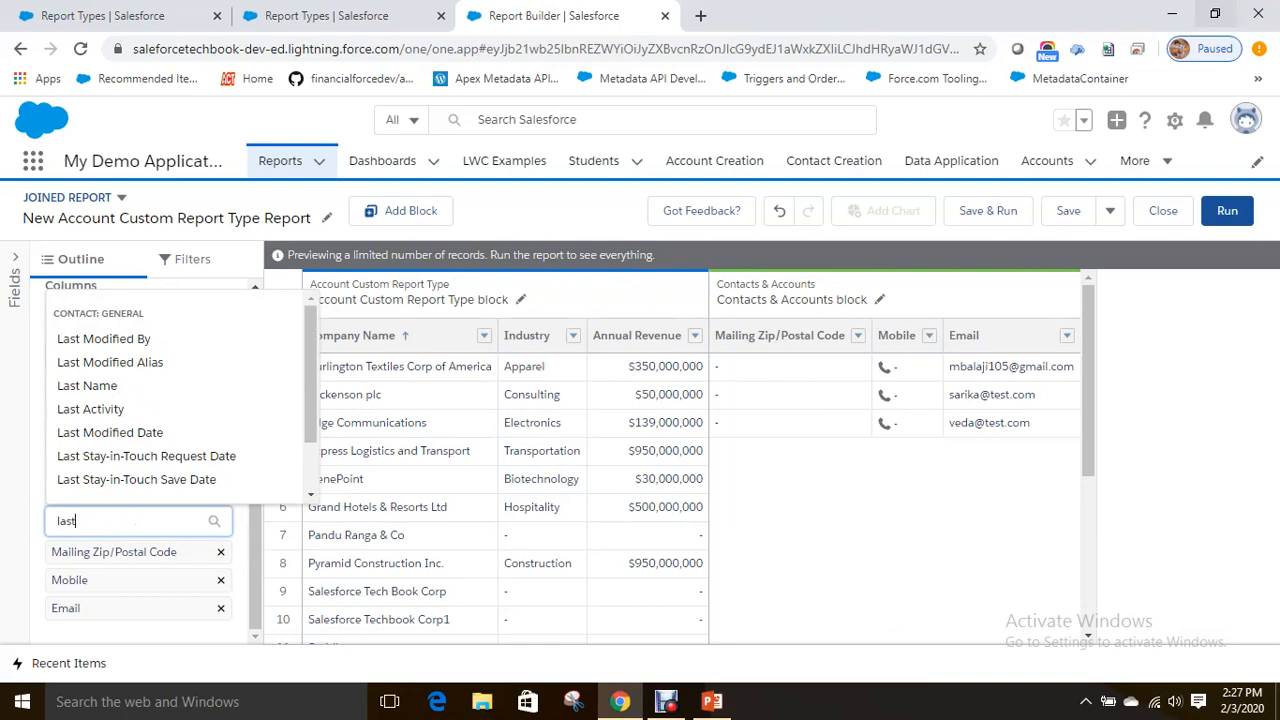
{"action": "key", "text": "Return"}
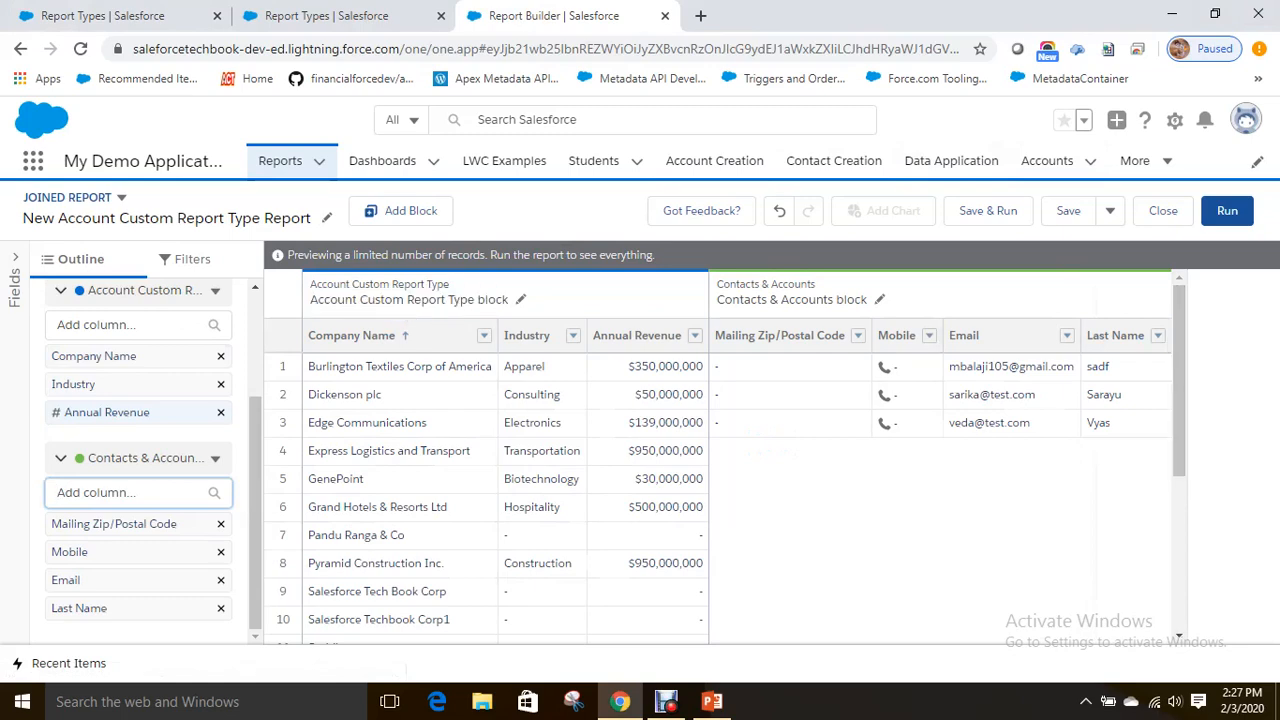
Add a third block using the Account with Account Teams report type, with default columns included.
{"action": "left_click", "coordinate": [405, 211]}
{"action": "scroll", "coordinate": [350, 406], "scroll_direction": "down", "scroll_amount": 3}
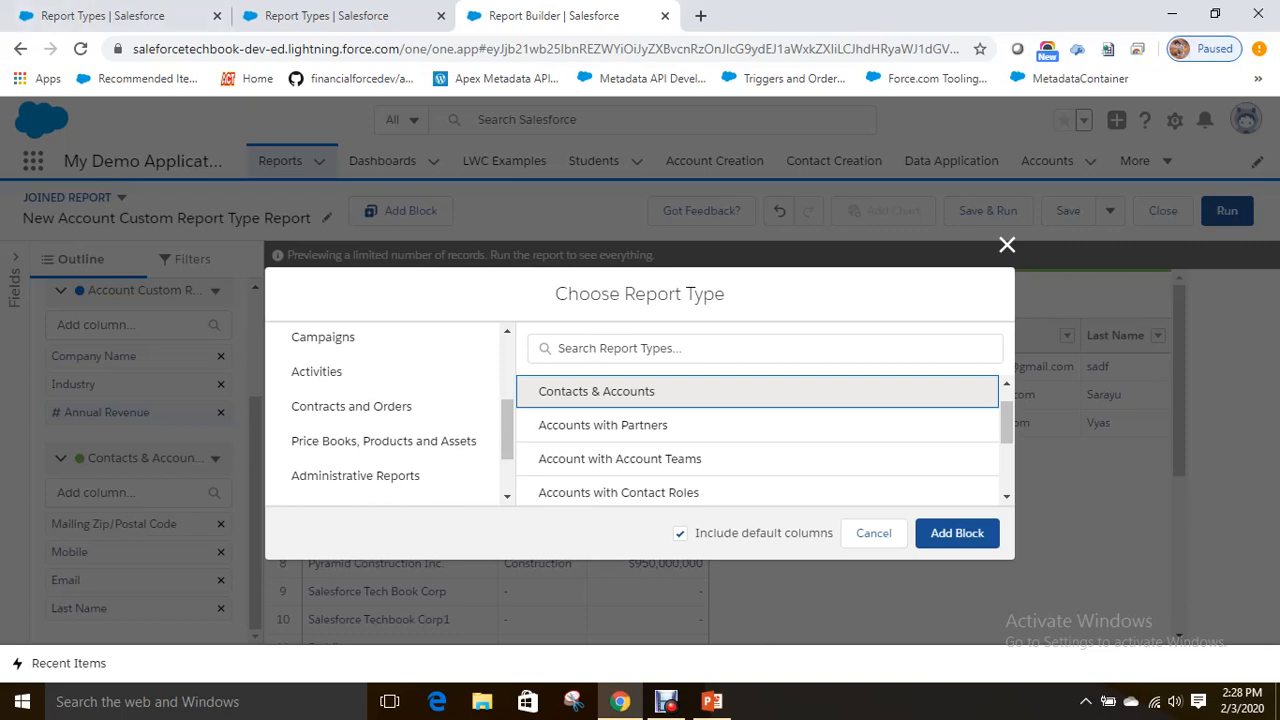
{"action": "scroll", "coordinate": [757, 440], "scroll_direction": "down", "scroll_amount": 1}
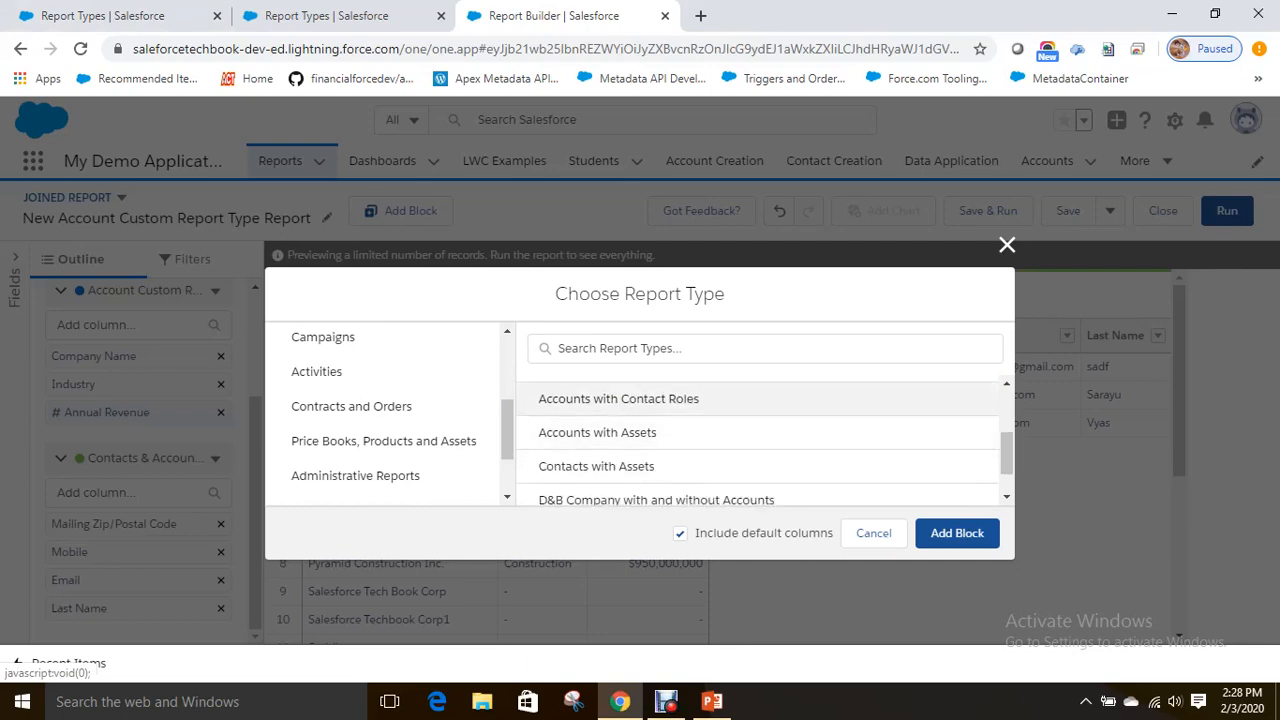
{"action": "scroll", "coordinate": [640, 412], "scroll_direction": "up", "scroll_amount": 1}
{"action": "left_click", "coordinate": [632, 458]}
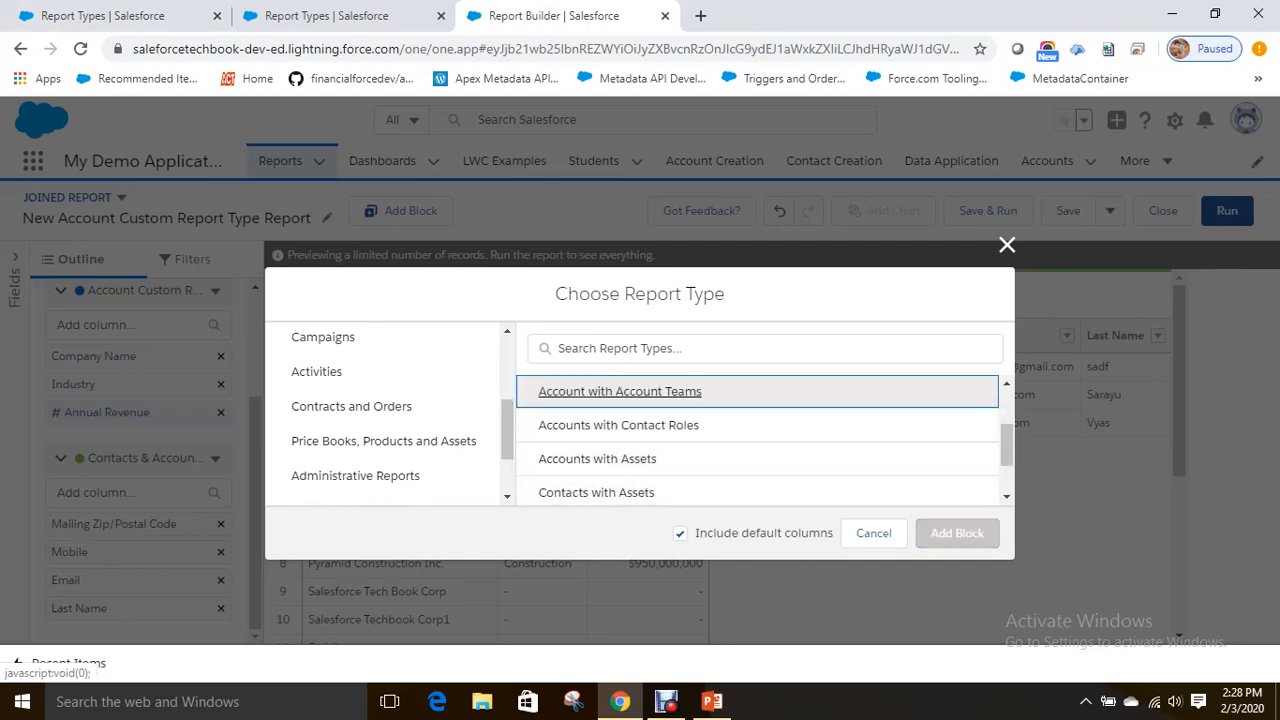
{"action": "left_click", "coordinate": [957, 533]}
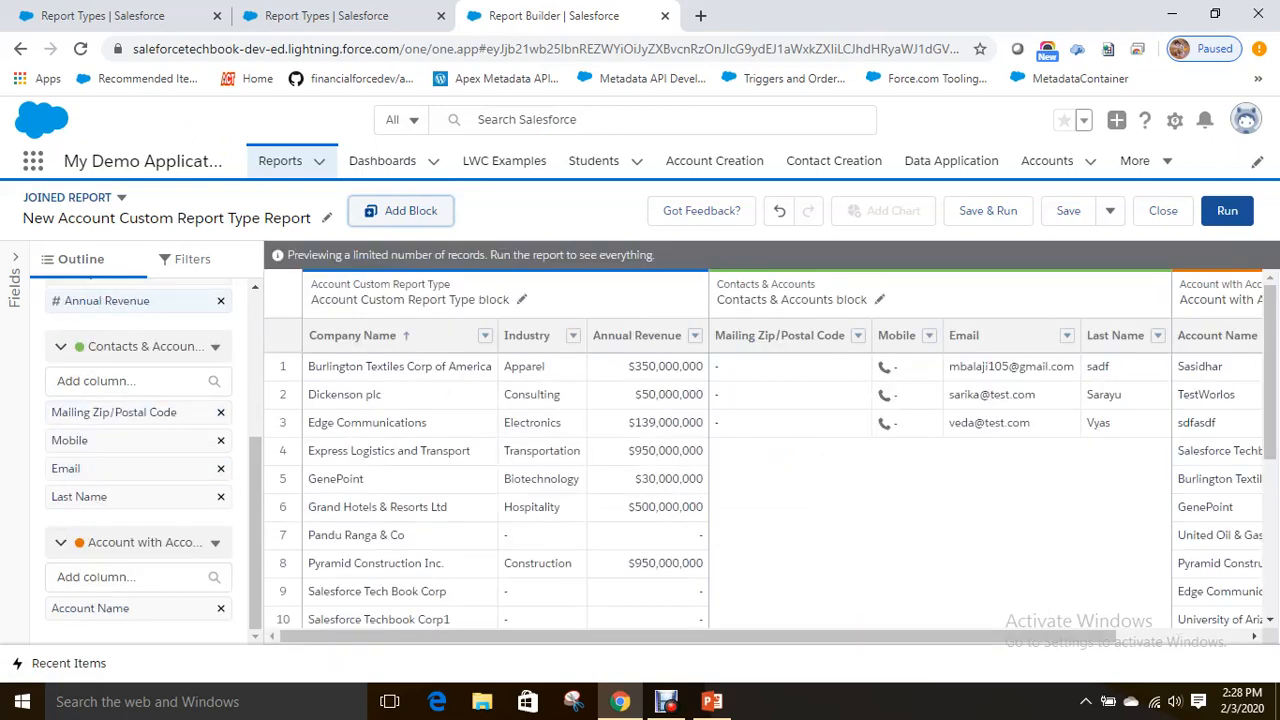
Examine the Account with Account Teams block's records and the columns available to add to it.
{"action": "left_click_drag", "start_coordinate": [885, 636], "coordinate": [1018, 636]}
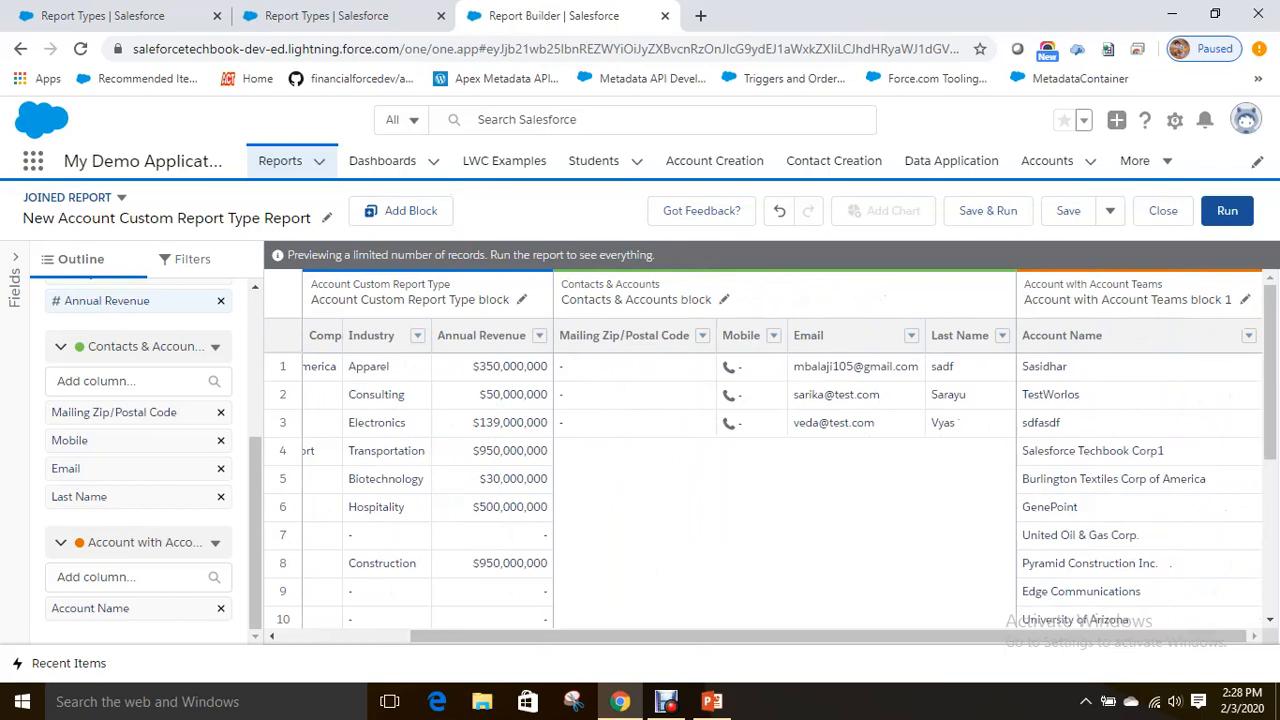
{"action": "scroll", "coordinate": [885, 480], "scroll_direction": "down", "scroll_amount": 1}
{"action": "scroll", "coordinate": [763, 480], "scroll_direction": "down", "scroll_amount": 3}
{"action": "scroll", "coordinate": [763, 480], "scroll_direction": "up", "scroll_amount": 4}
{"action": "scroll", "coordinate": [770, 490], "scroll_direction": "down", "scroll_amount": 3}
{"action": "scroll", "coordinate": [770, 490], "scroll_direction": "up", "scroll_amount": 3}
{"action": "scroll", "coordinate": [770, 490], "scroll_direction": "down", "scroll_amount": 4}
{"action": "scroll", "coordinate": [770, 490], "scroll_direction": "up", "scroll_amount": 4}
{"action": "left_click", "coordinate": [125, 577]}
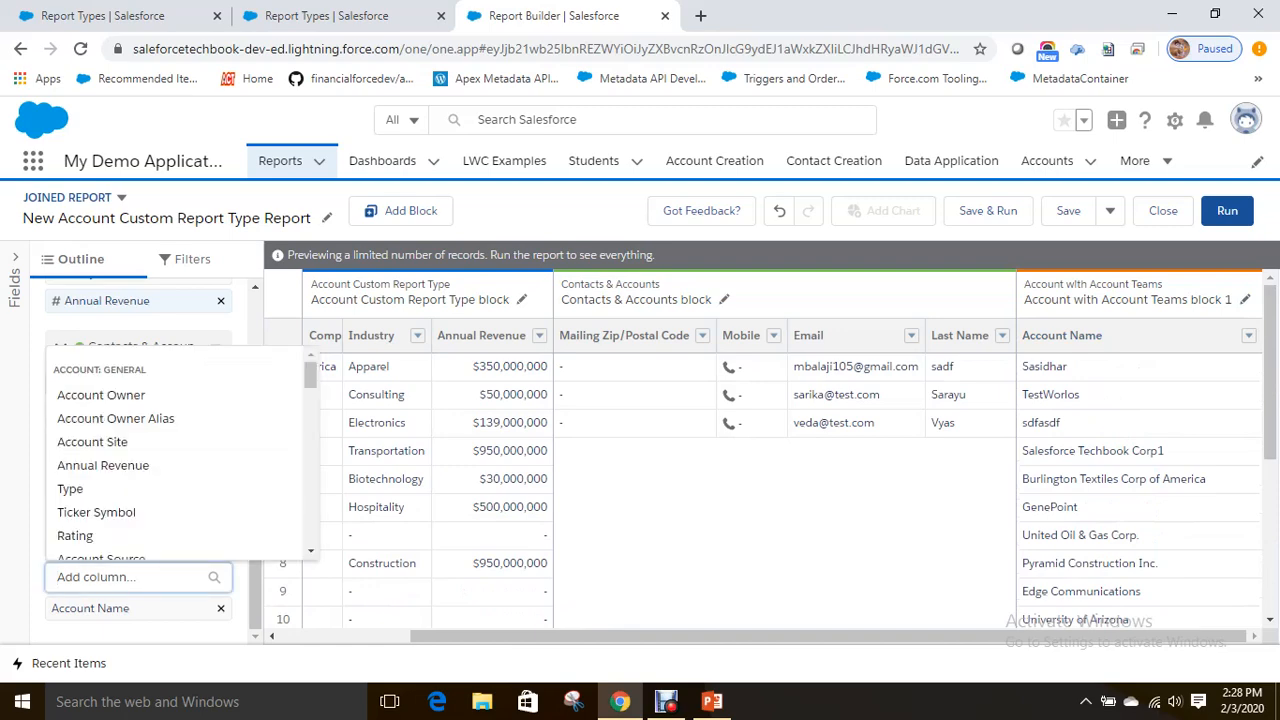
{"action": "scroll", "coordinate": [150, 440], "scroll_direction": "down", "scroll_amount": 2}
{"action": "scroll", "coordinate": [150, 440], "scroll_direction": "down", "scroll_amount": 10}
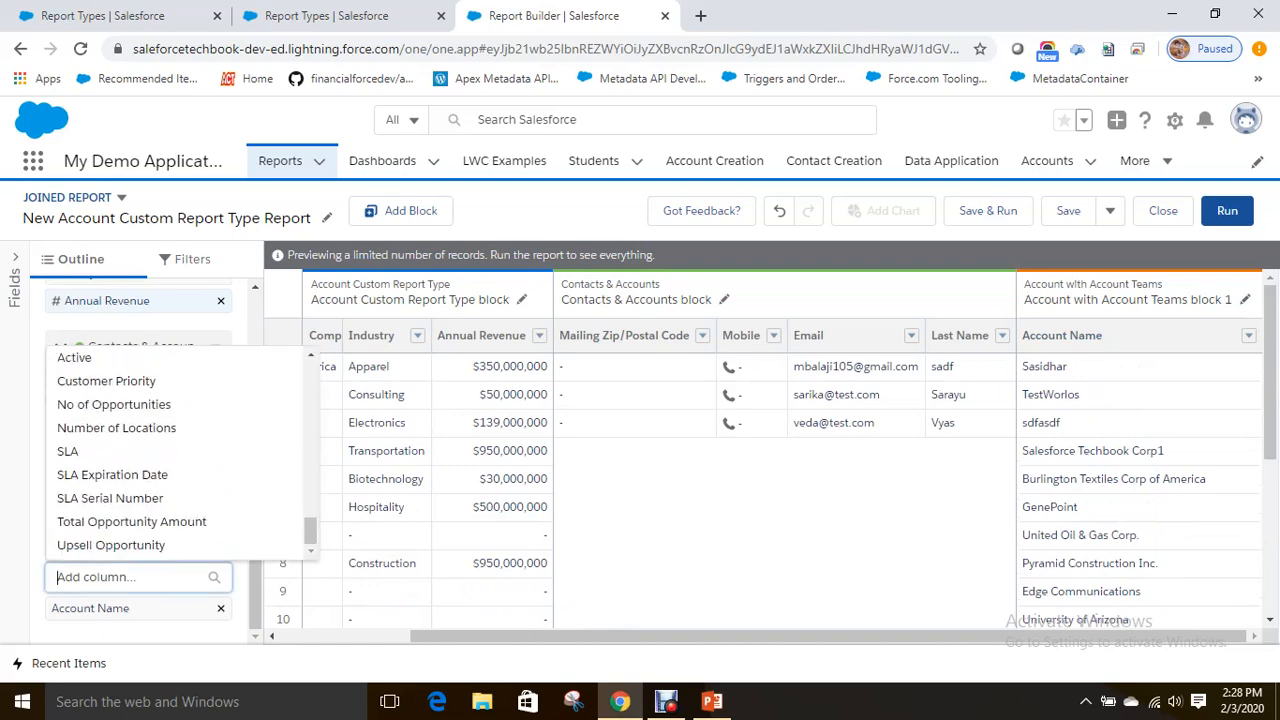
{"action": "scroll", "coordinate": [150, 450], "scroll_direction": "up", "scroll_amount": 12}
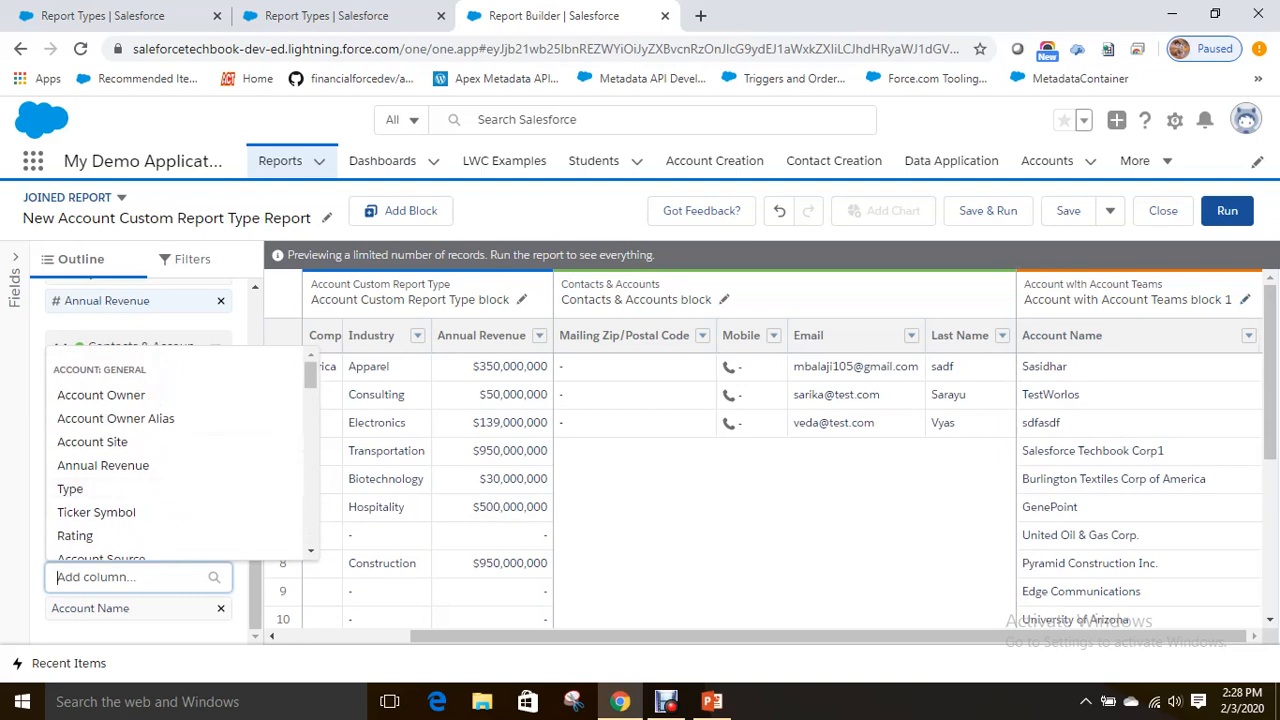
{"action": "key", "text": "Escape"}
Remove the Account with Account Teams block from the joined report.
{"action": "left_click", "coordinate": [215, 543]}
{"action": "scroll", "coordinate": [150, 500], "scroll_direction": "down", "scroll_amount": 2}
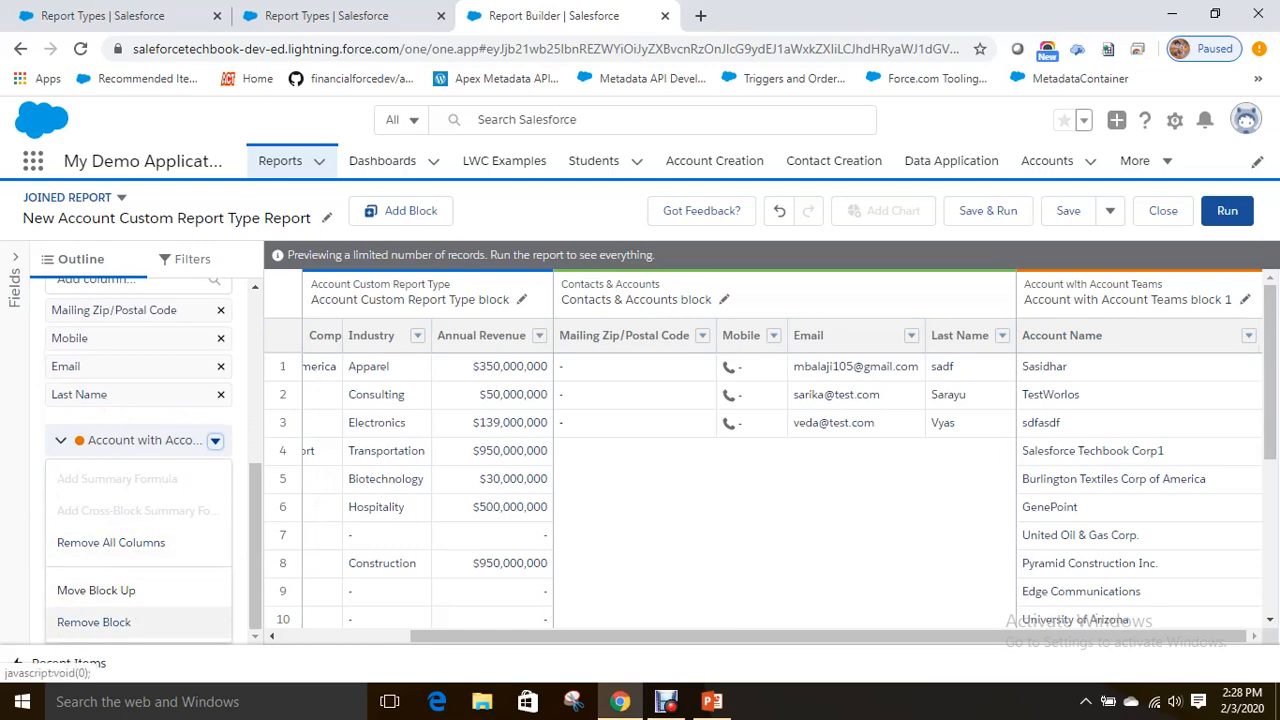
{"action": "left_click", "coordinate": [94, 622]}
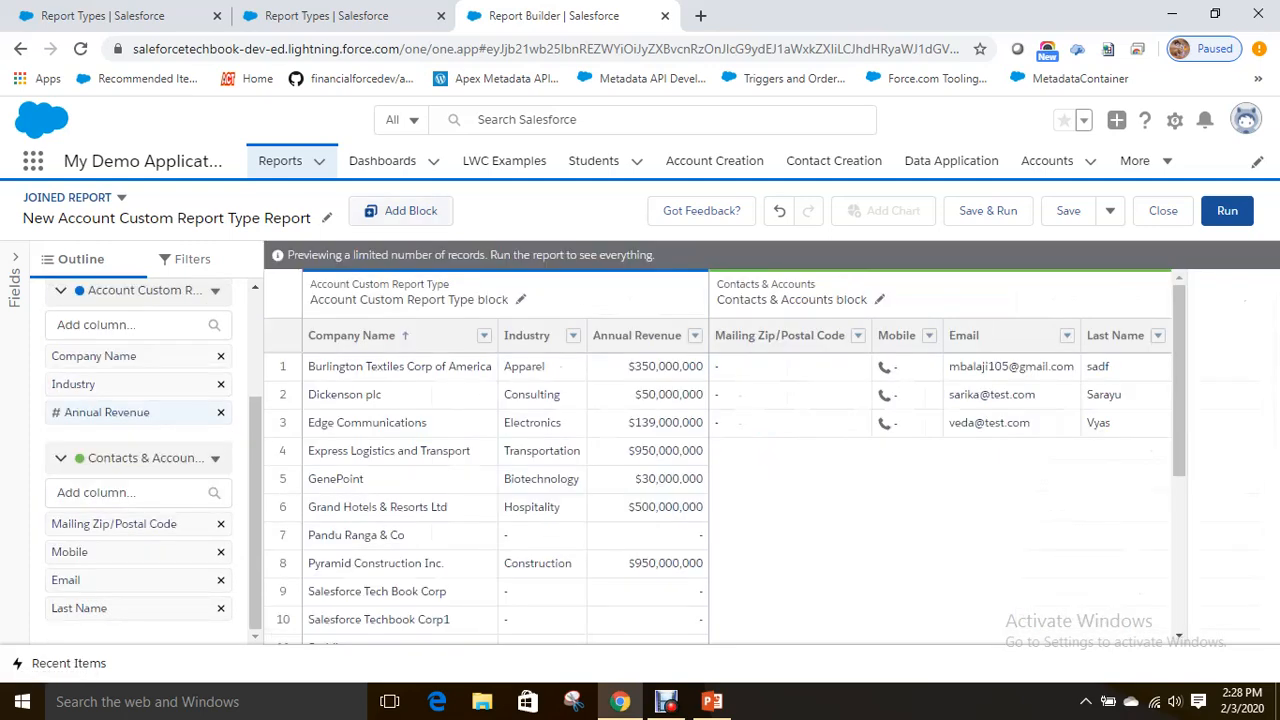
Check the report types for a new block, including Leads, Campaigns, and Campaigns with Contacts, Opportunities or Campaign Members, for compatibility with the joined report.
{"action": "left_click", "coordinate": [400, 211]}
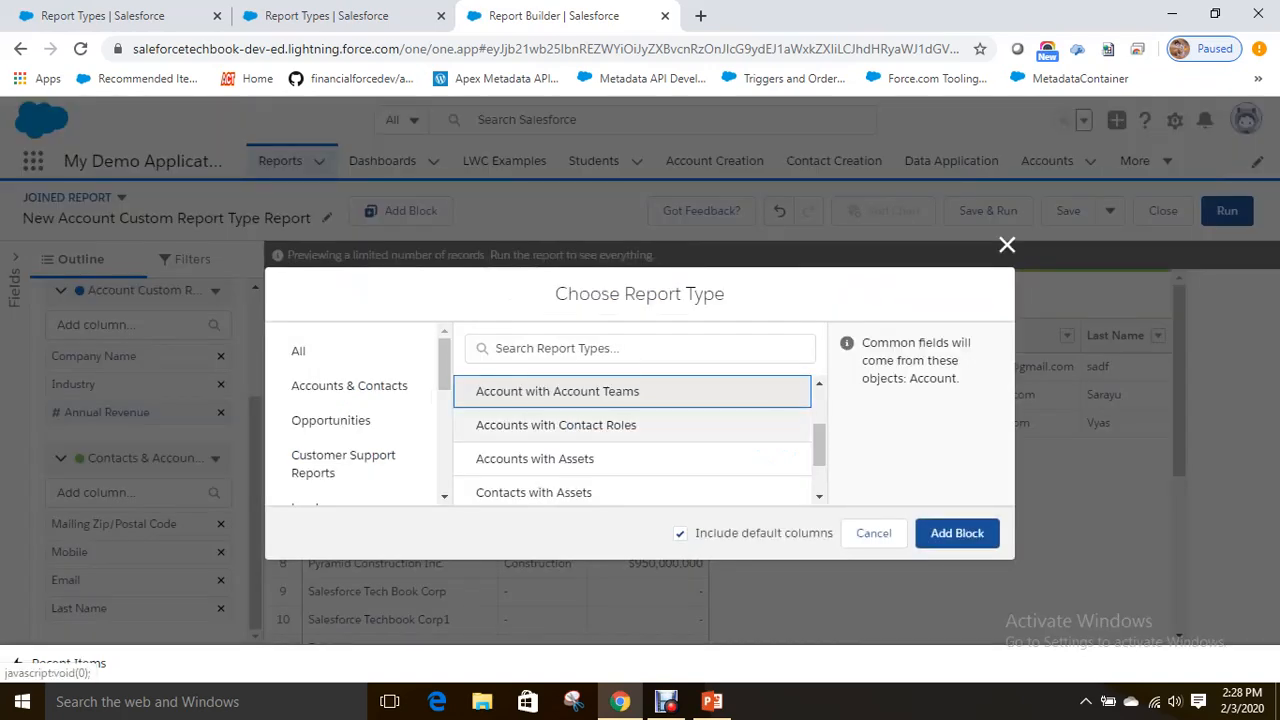
{"action": "scroll", "coordinate": [633, 440], "scroll_direction": "down", "scroll_amount": 1}
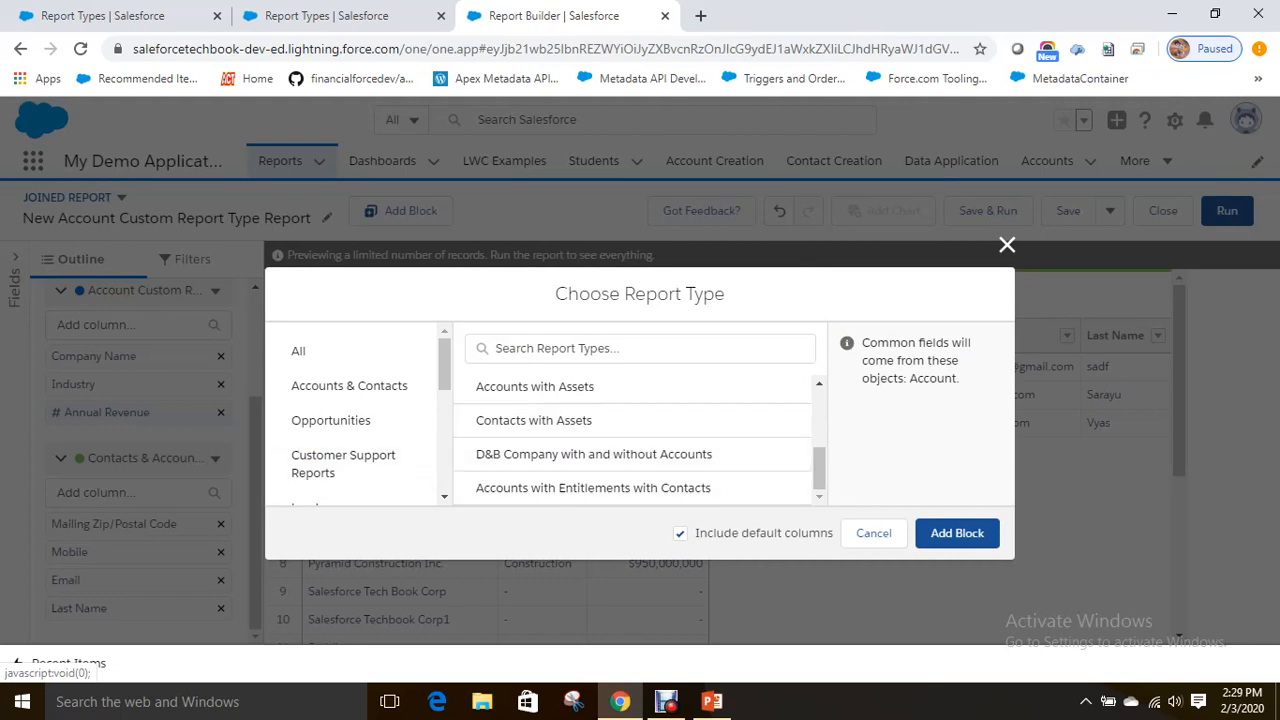
{"action": "scroll", "coordinate": [360, 415], "scroll_direction": "down", "scroll_amount": 1}
{"action": "scroll", "coordinate": [320, 404], "scroll_direction": "down", "scroll_amount": 1}
{"action": "scroll", "coordinate": [320, 404], "scroll_direction": "up", "scroll_amount": 1}
{"action": "left_click", "coordinate": [308, 413]}
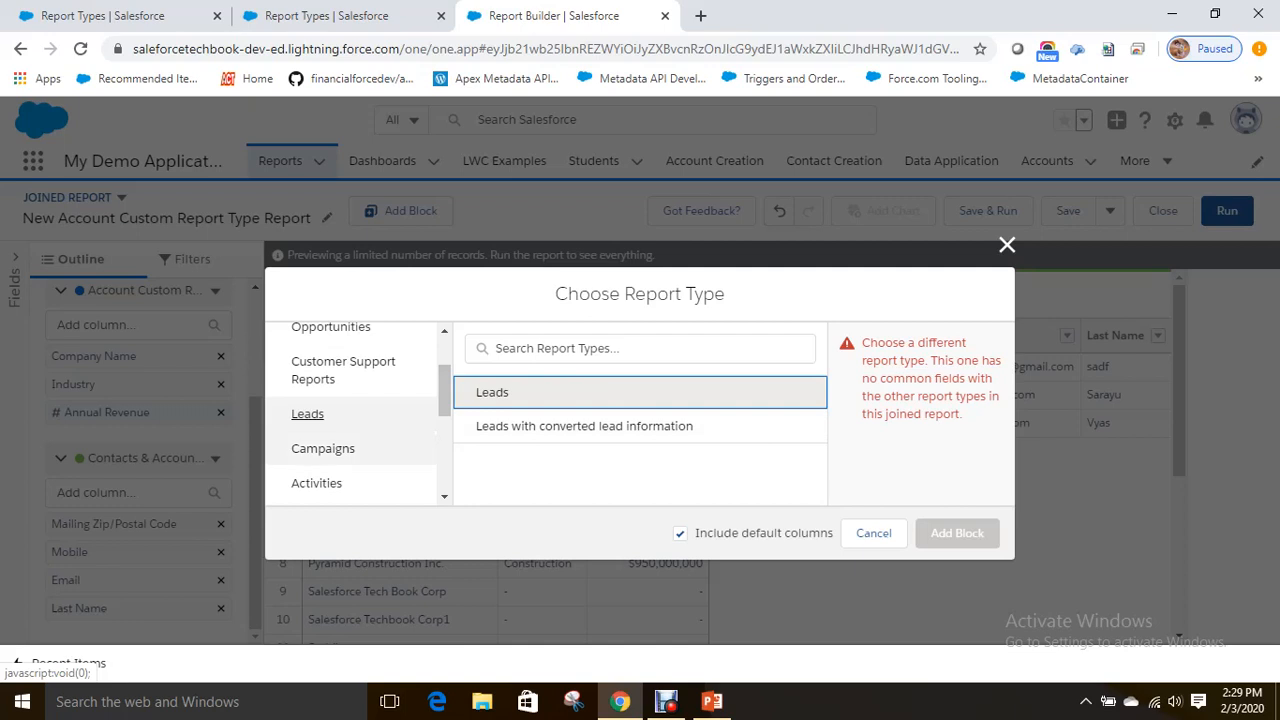
{"action": "left_click", "coordinate": [323, 448]}
{"action": "left_click", "coordinate": [508, 391]}
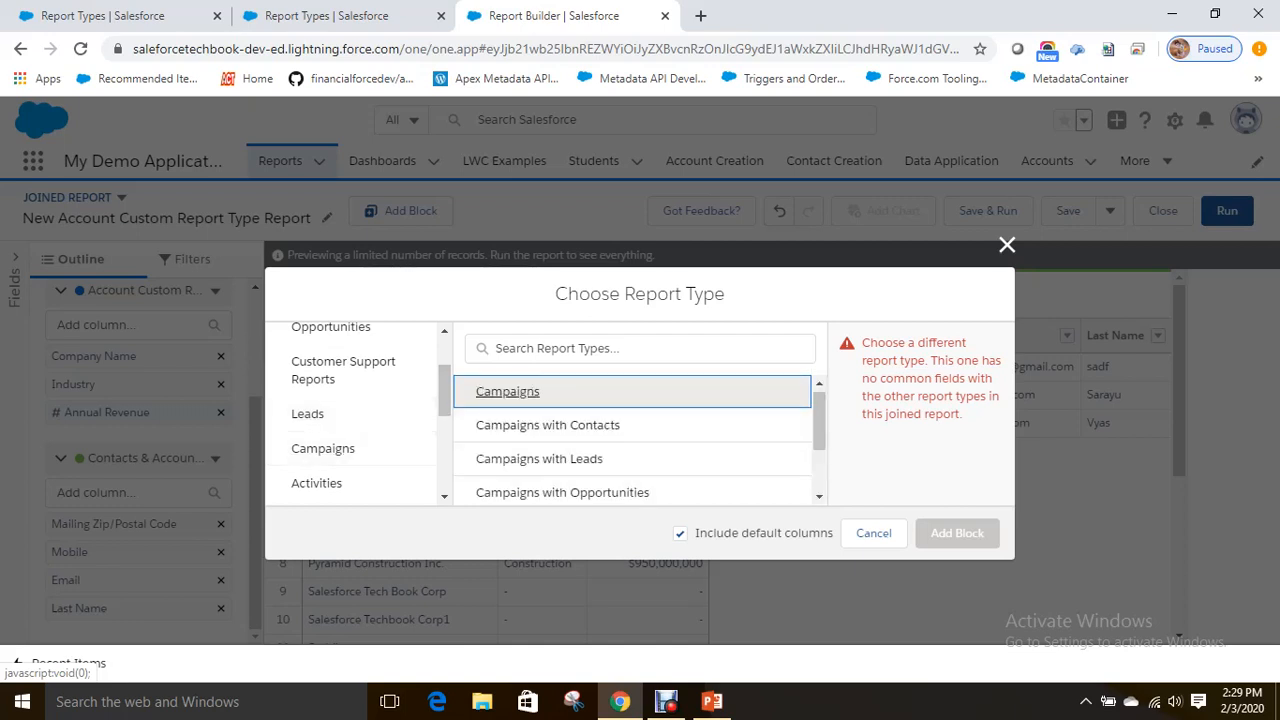
{"action": "left_click", "coordinate": [547, 425]}
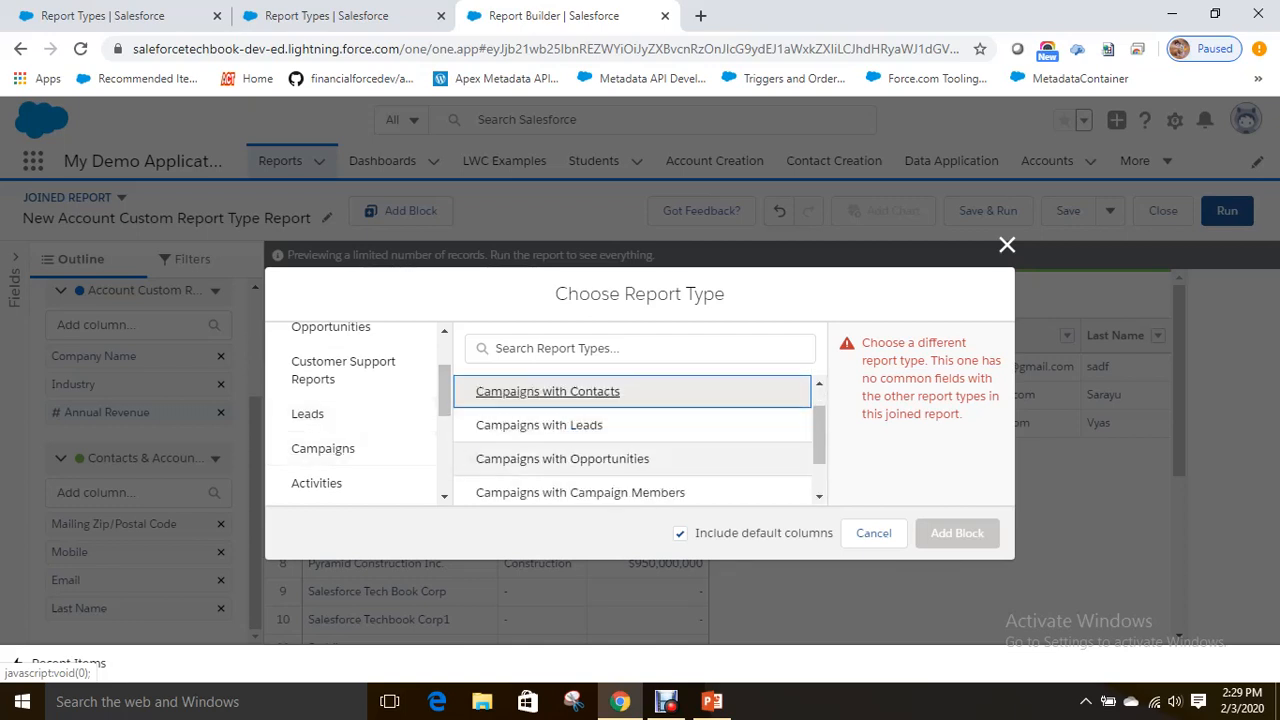
{"action": "scroll", "coordinate": [562, 452], "scroll_direction": "down", "scroll_amount": 1}
{"action": "left_click", "coordinate": [562, 403]}
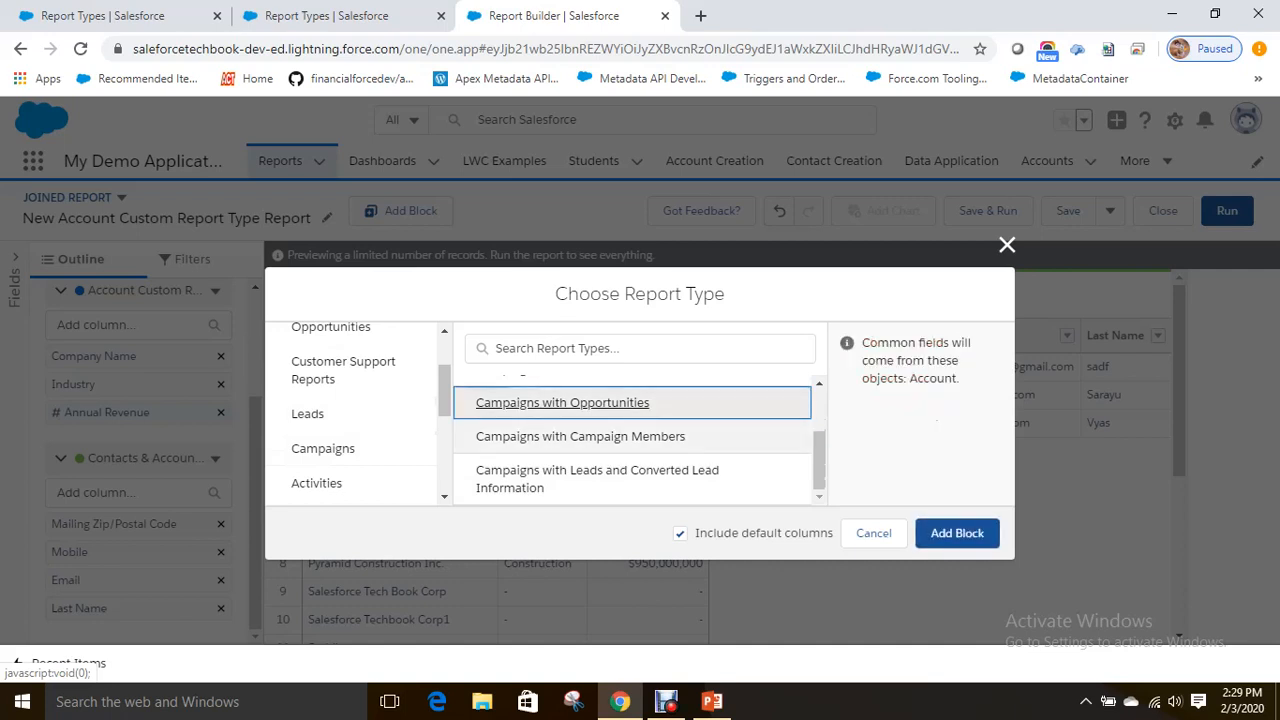
{"action": "left_click", "coordinate": [580, 437]}
{"action": "scroll", "coordinate": [360, 441], "scroll_direction": "down", "scroll_amount": 2}
{"action": "scroll", "coordinate": [360, 441], "scroll_direction": "down", "scroll_amount": 2}
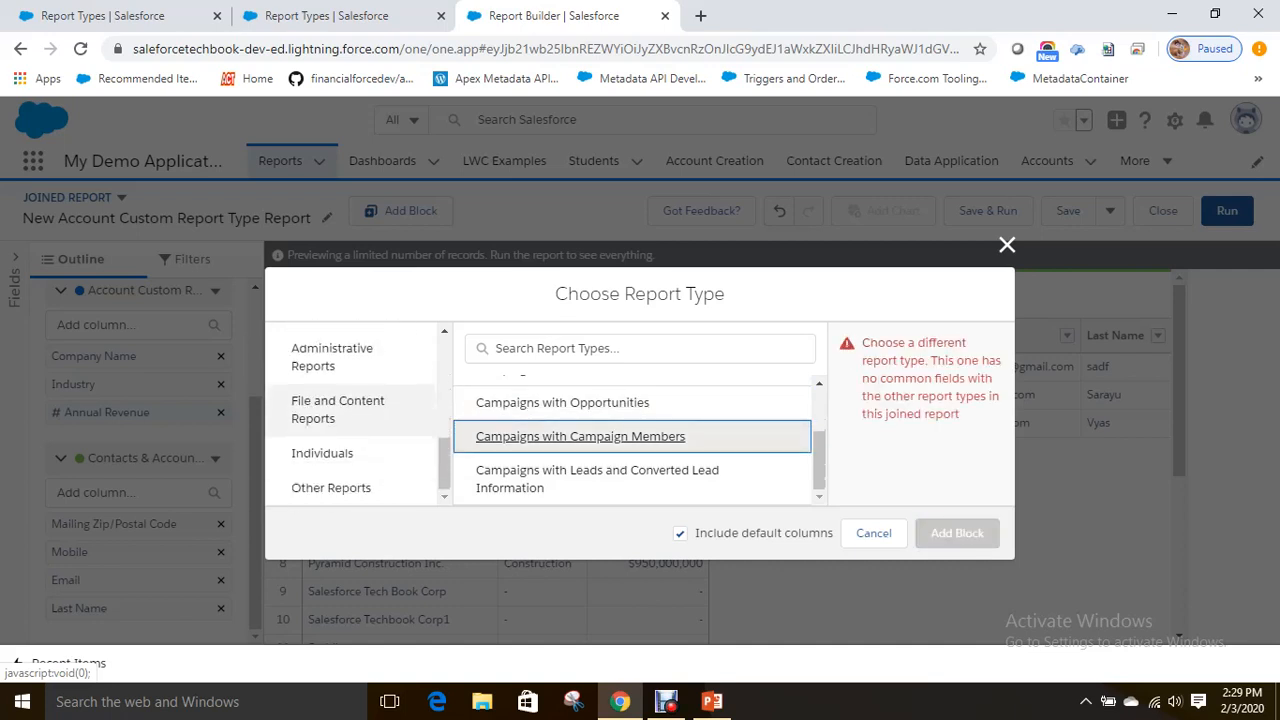
{"action": "scroll", "coordinate": [355, 490], "scroll_direction": "up", "scroll_amount": 1}
{"action": "scroll", "coordinate": [355, 450], "scroll_direction": "up", "scroll_amount": 3}
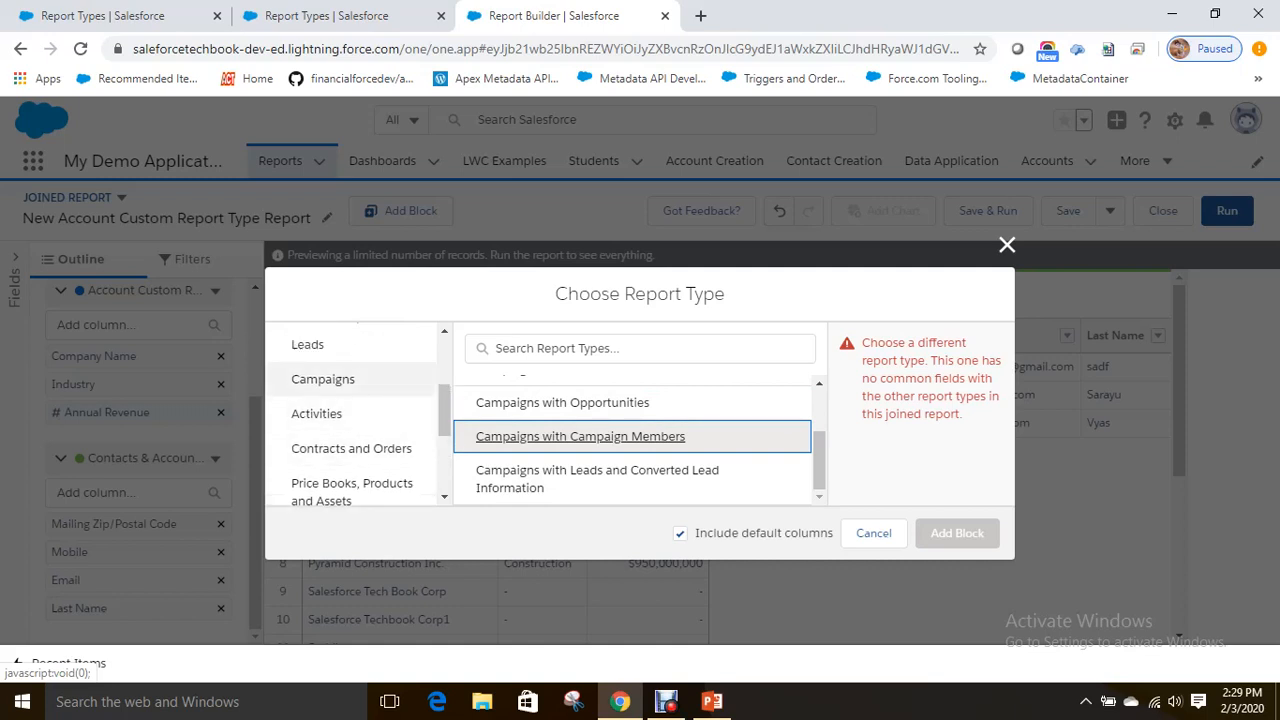
{"action": "scroll", "coordinate": [350, 390], "scroll_direction": "up", "scroll_amount": 1}
{"action": "scroll", "coordinate": [350, 394], "scroll_direction": "up", "scroll_amount": 1}
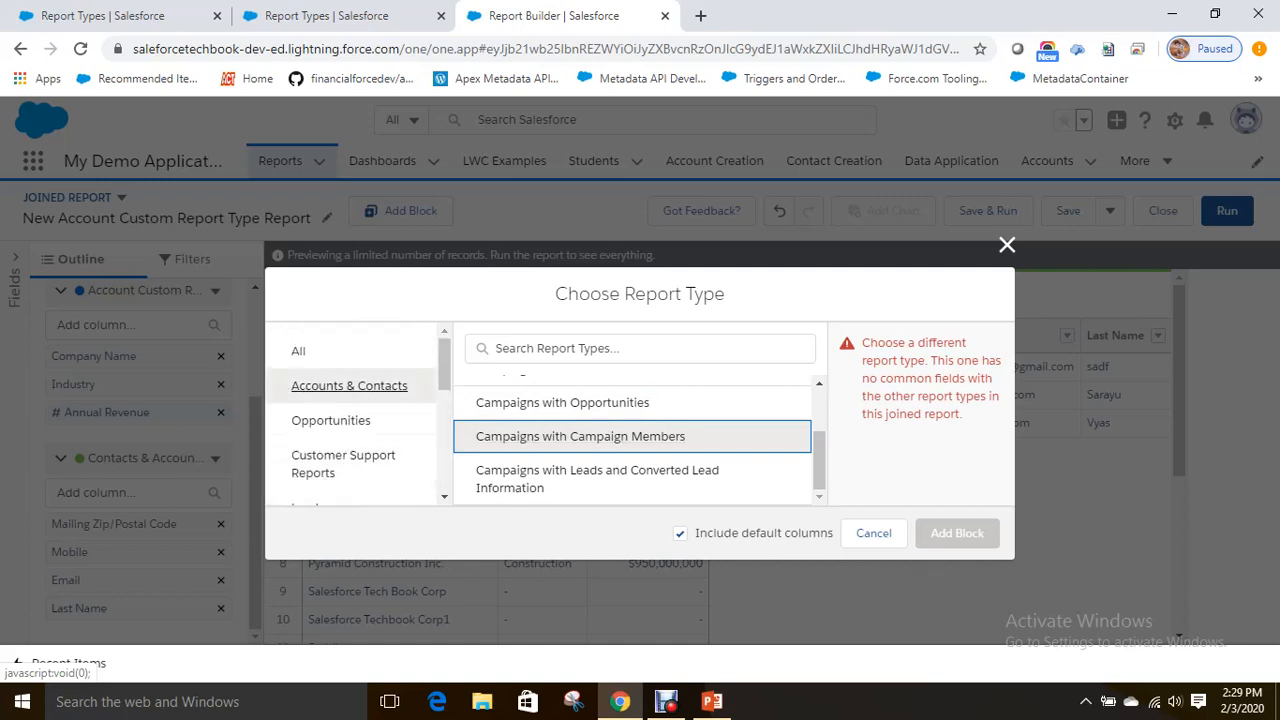
Add a third block using the Accounts with Contact Roles report type, with default columns included, and run the report.
{"action": "left_click", "coordinate": [349, 385]}
{"action": "scroll", "coordinate": [632, 432], "scroll_direction": "down", "scroll_amount": 1}
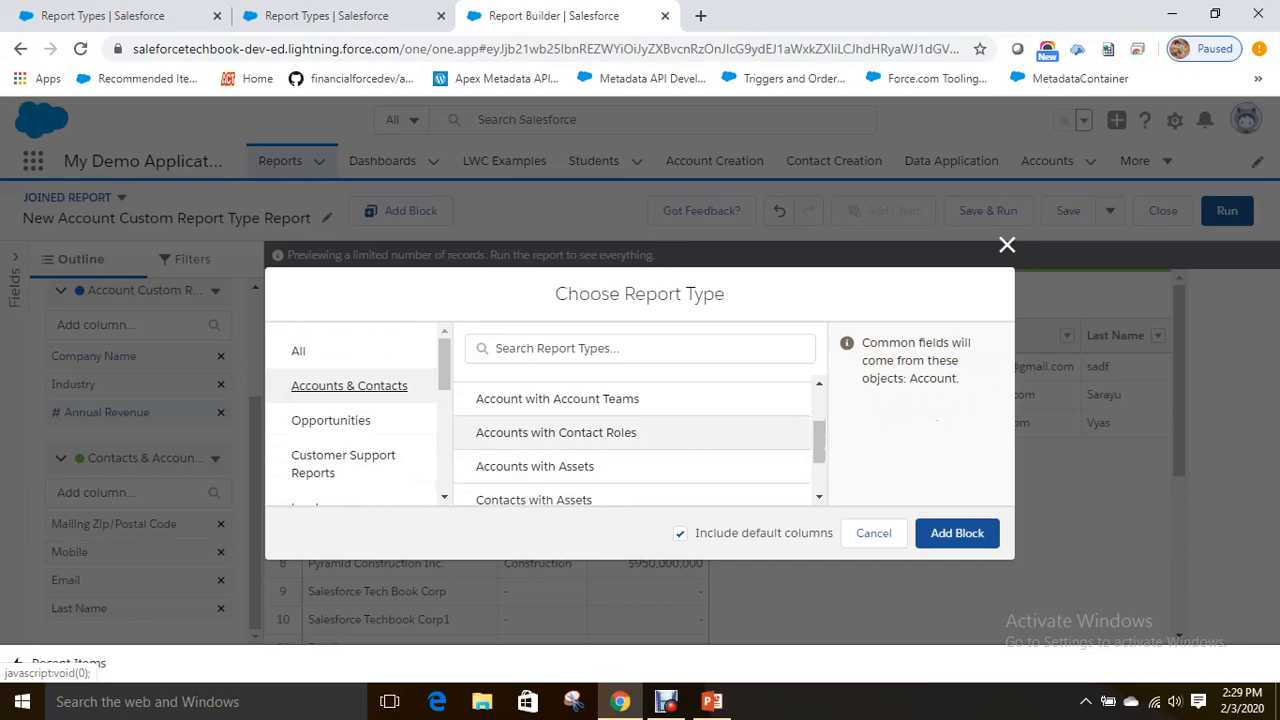
{"action": "left_click", "coordinate": [556, 432]}
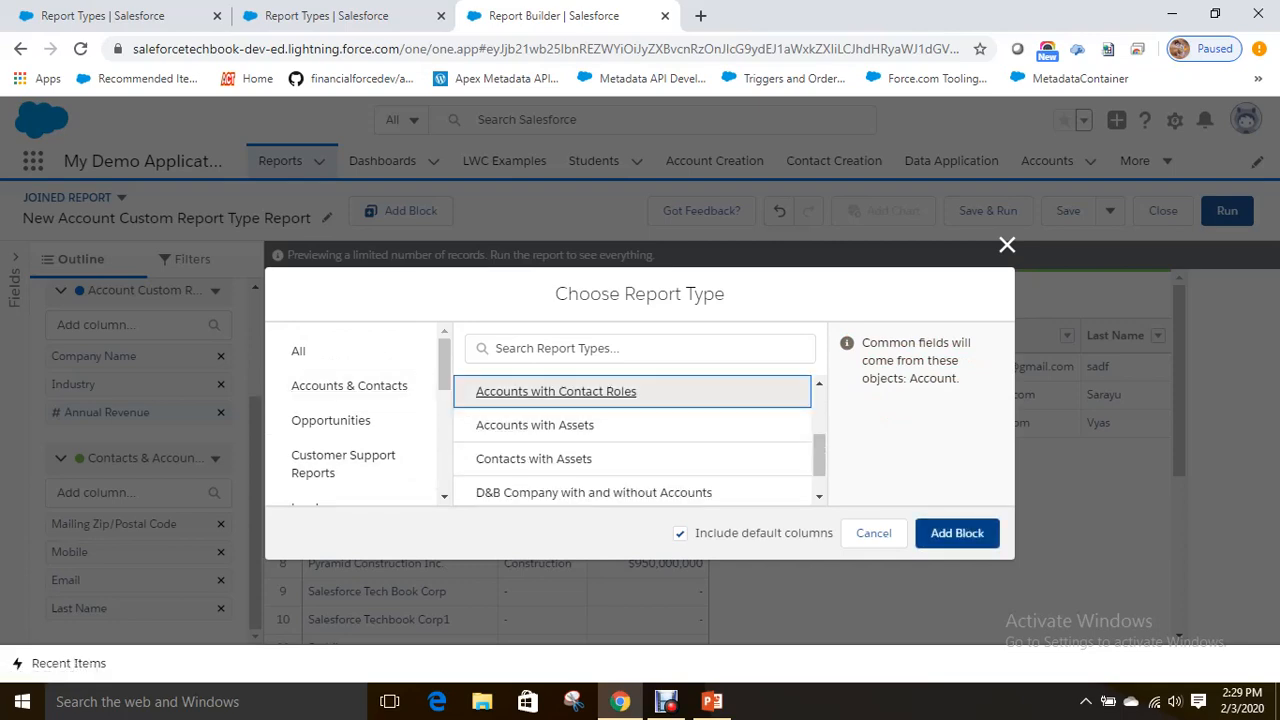
{"action": "left_click", "coordinate": [957, 532]}
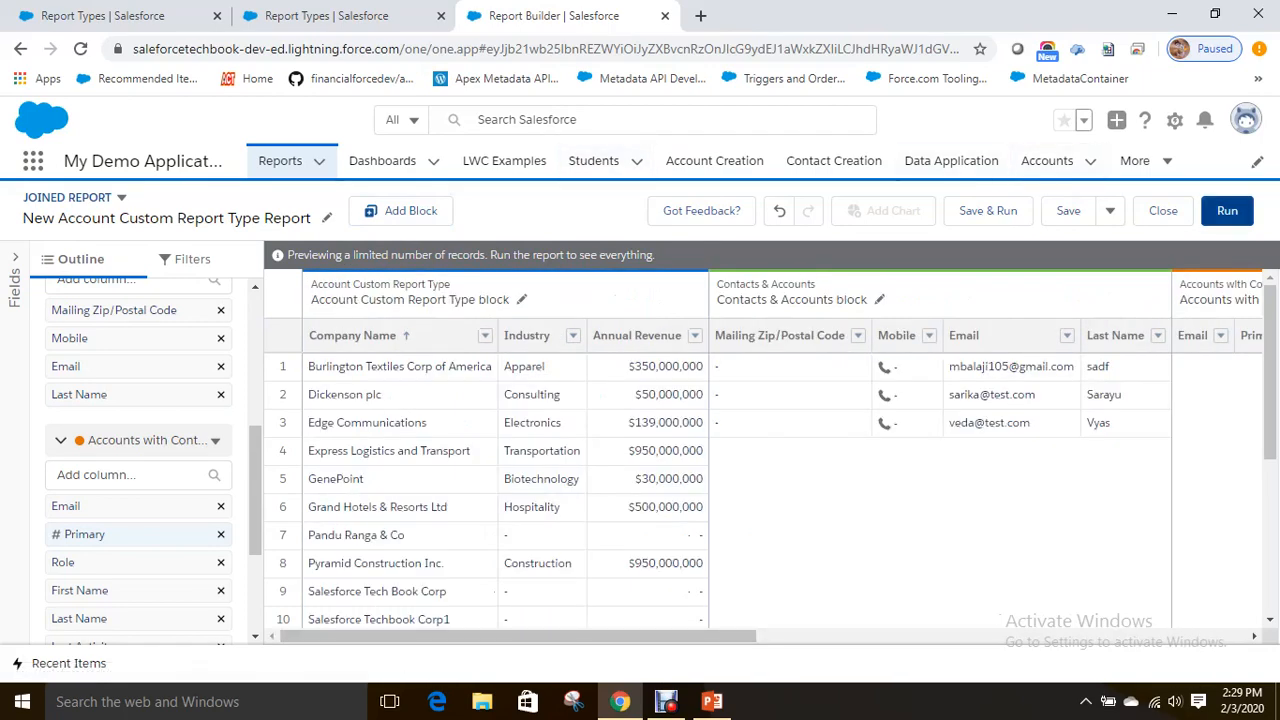
{"action": "left_click", "coordinate": [1227, 210]}
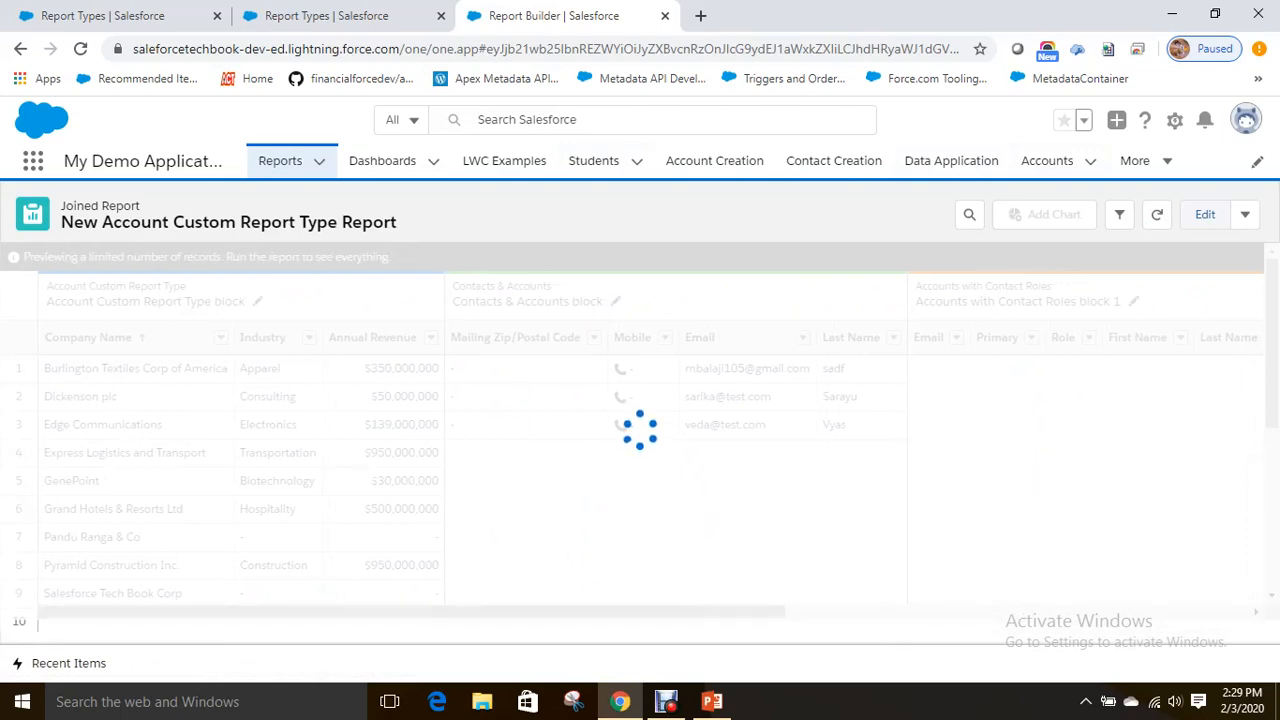
Review the joined report's results and save the report under the name Joined Report Sample.
{"action": "scroll", "coordinate": [640, 478], "scroll_direction": "down", "scroll_amount": 7}
{"action": "scroll", "coordinate": [640, 478], "scroll_direction": "up", "scroll_amount": 7}
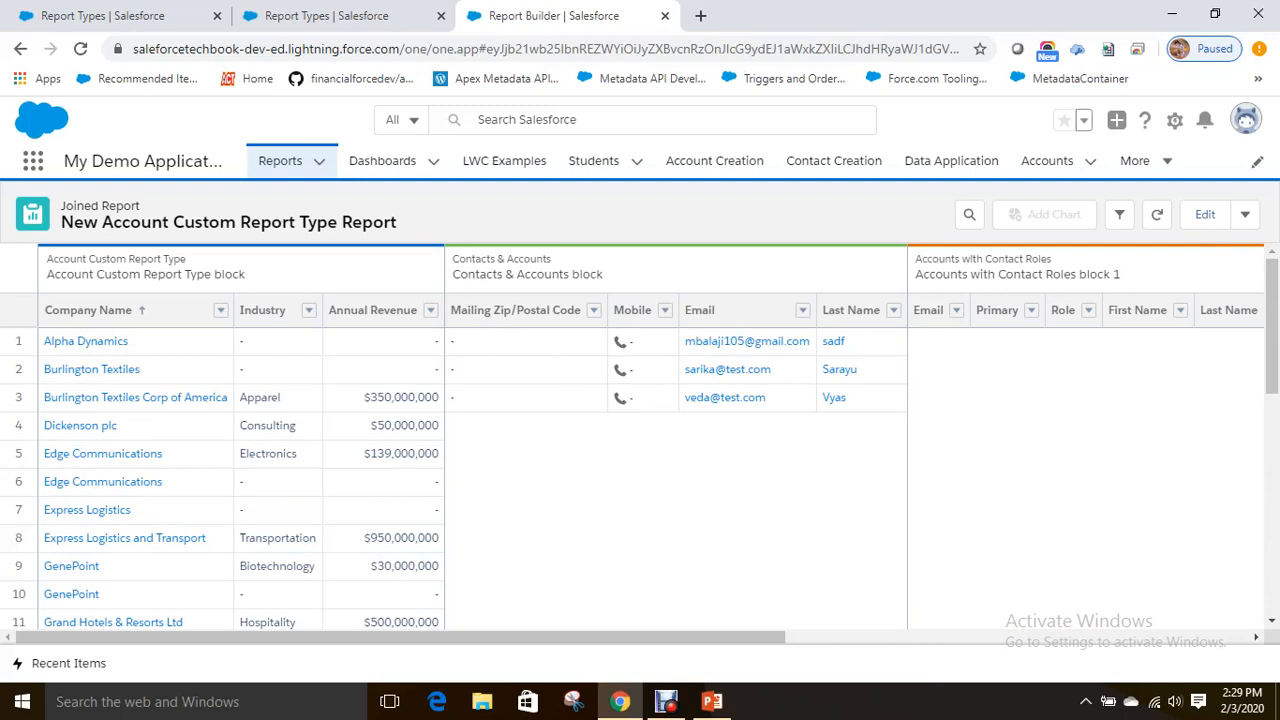
{"action": "left_click", "coordinate": [1245, 214]}
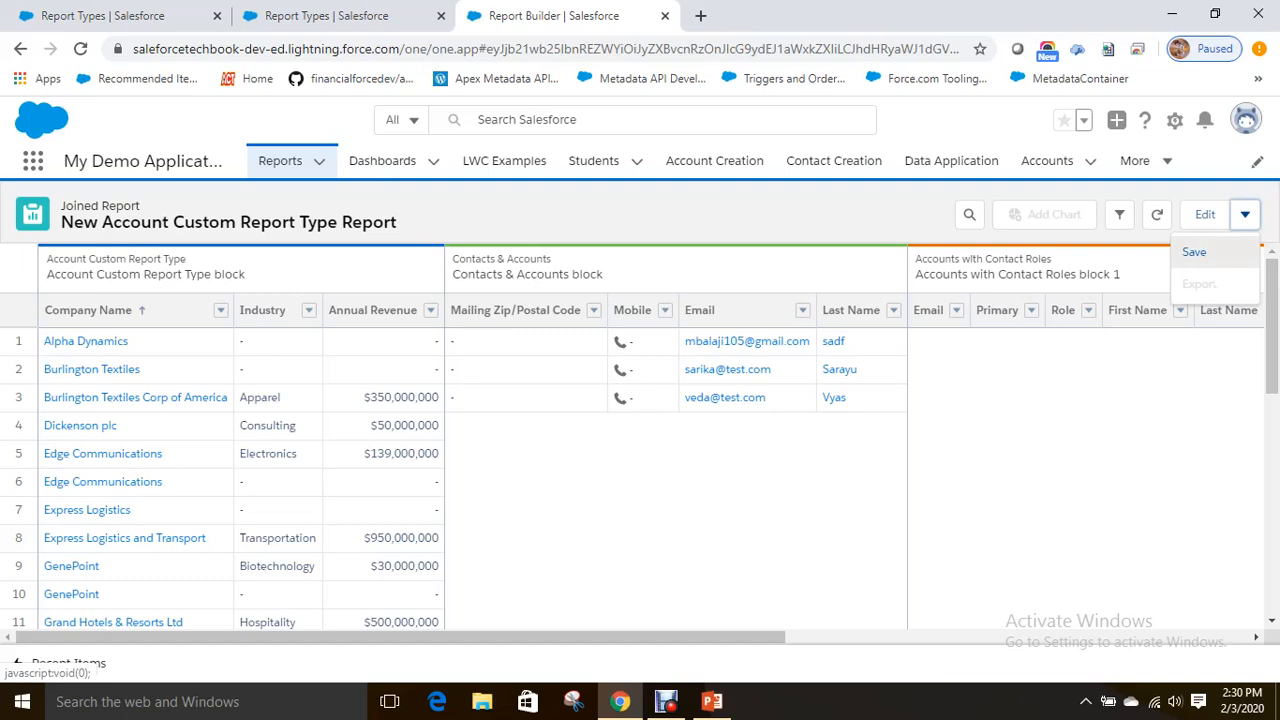
{"action": "left_click", "coordinate": [1194, 252]}
{"action": "left_click_drag", "start_coordinate": [468, 341], "coordinate": [224, 341]}
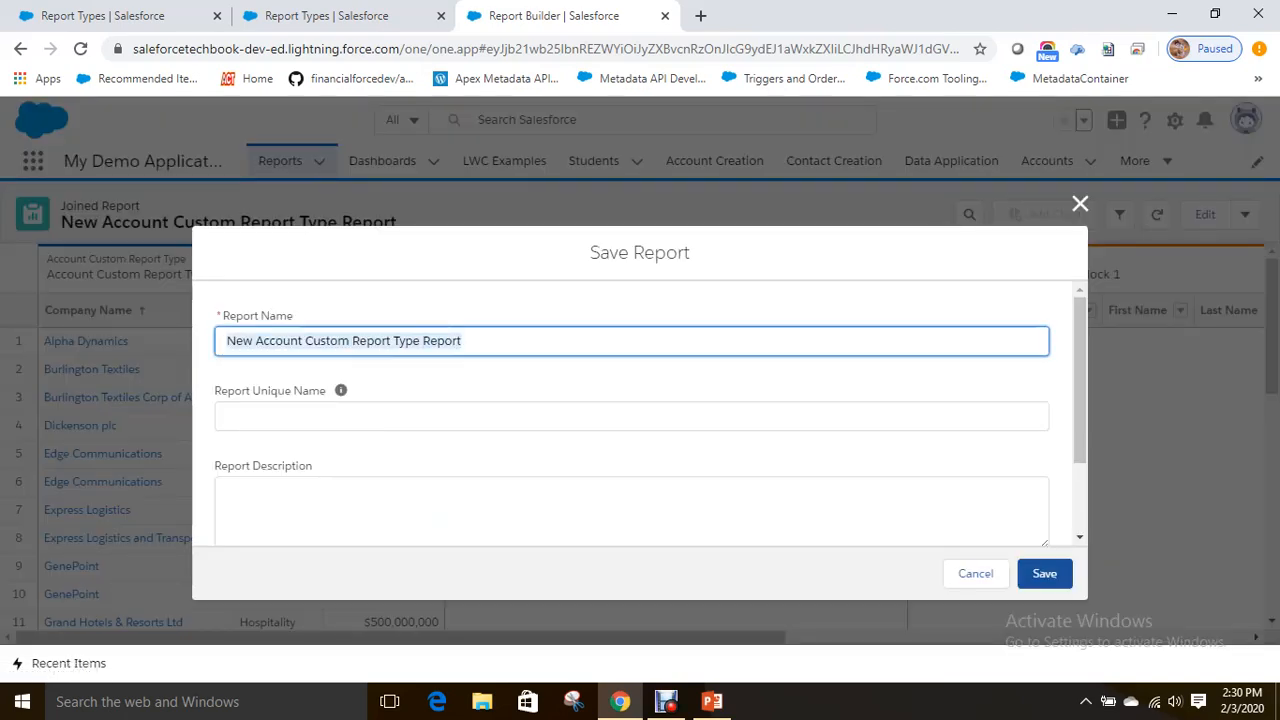
{"action": "type", "text": "A"}
{"action": "key", "text": "BackSpace"}
{"action": "type", "text": "Joint"}
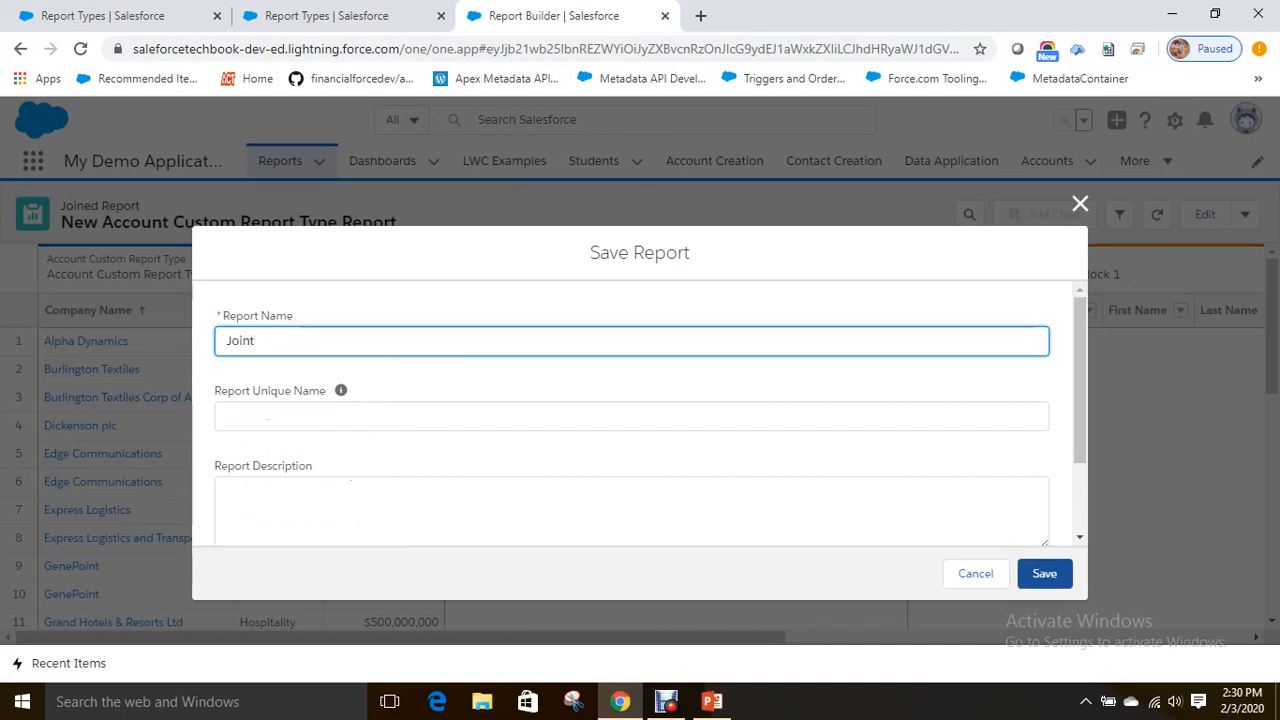
{"action": "type", "text": "ed Reort"}
{"action": "key", "text": "BackSpace"}
{"action": "key", "text": "BackSpace"}
{"action": "key", "text": "BackSpace"}
{"action": "type", "text": "port Sample"}
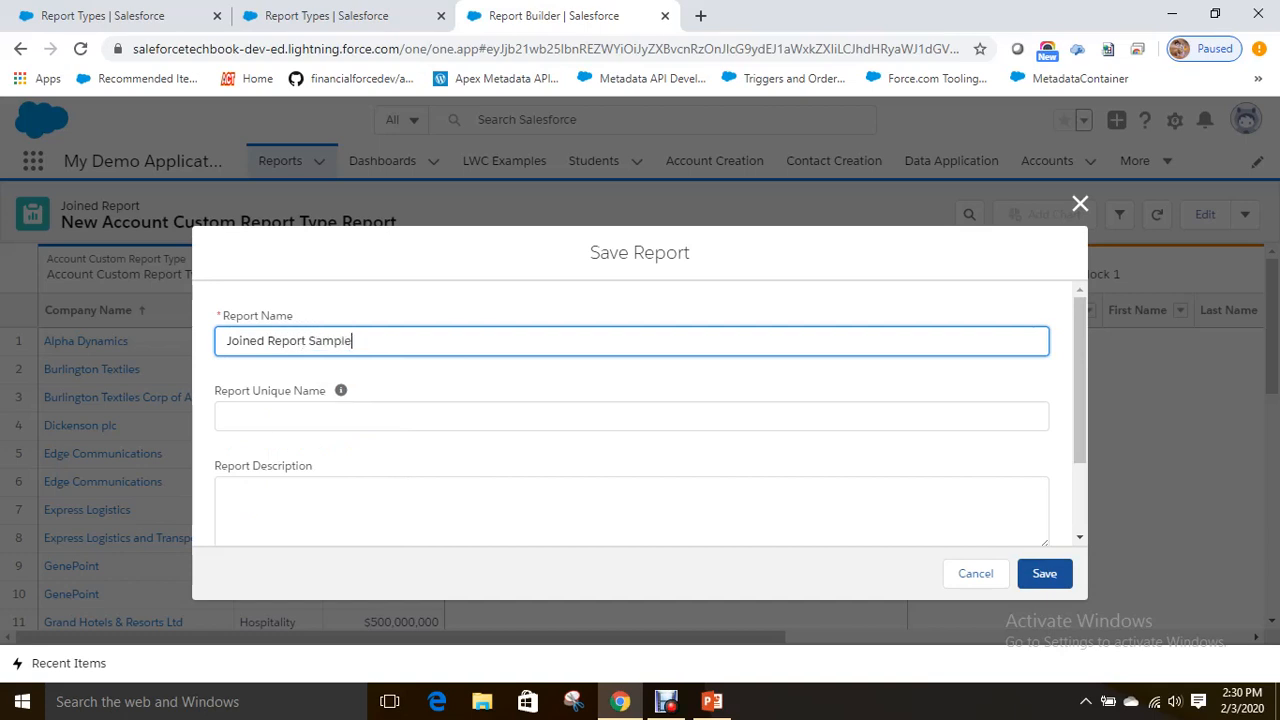
{"action": "left_click", "coordinate": [1045, 574]}
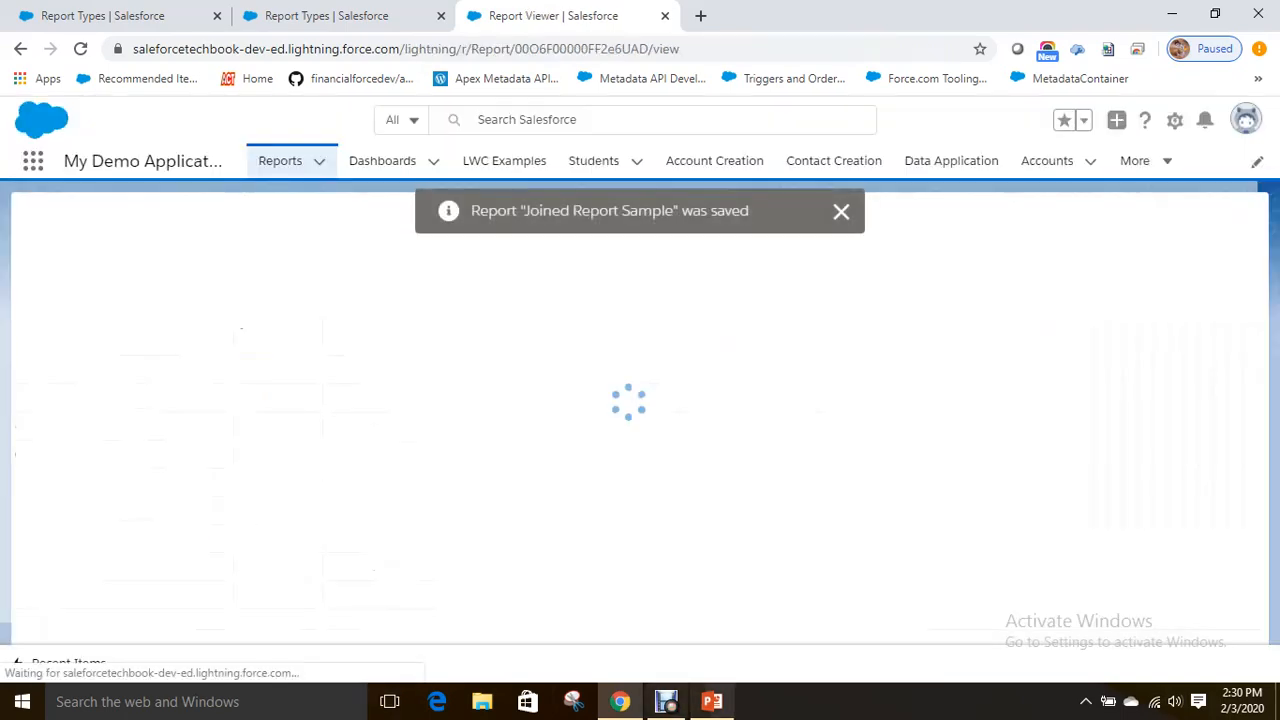
Start a new dashboard and name it My New Dashboard, leaving its description empty.
{"action": "mouse_move", "coordinate": [666, 701]}
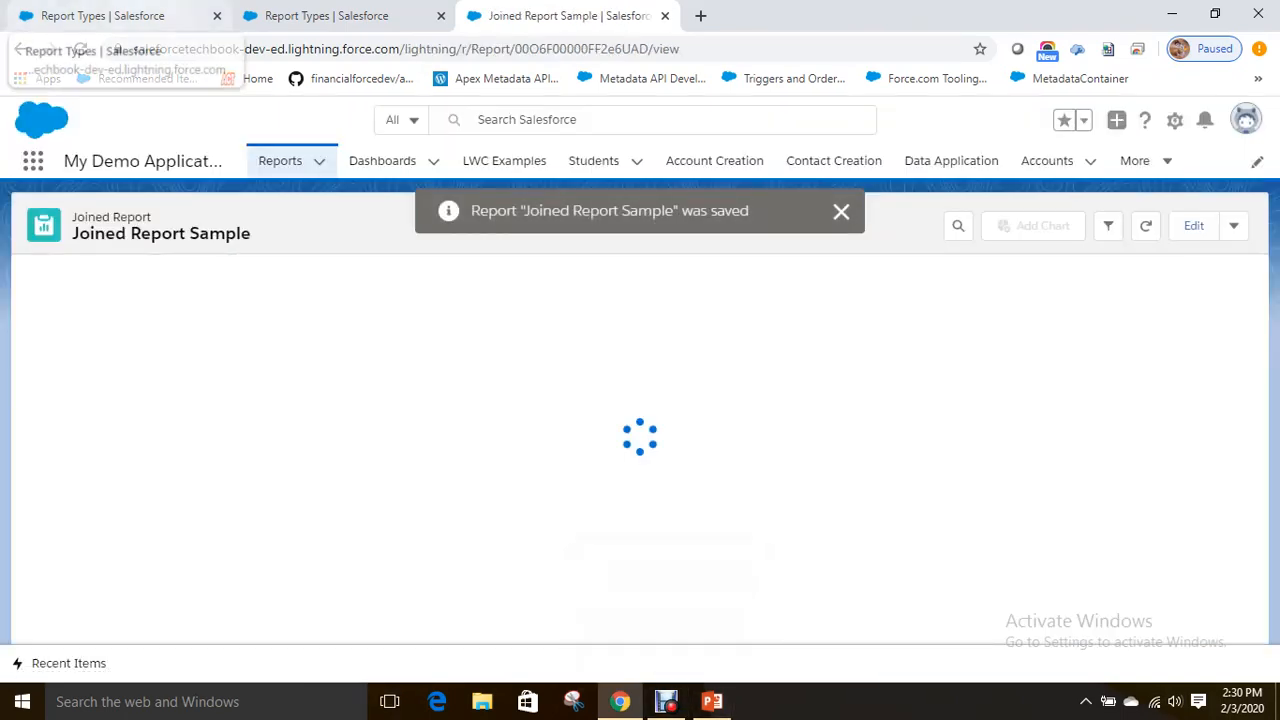
{"action": "left_click", "coordinate": [382, 162]}
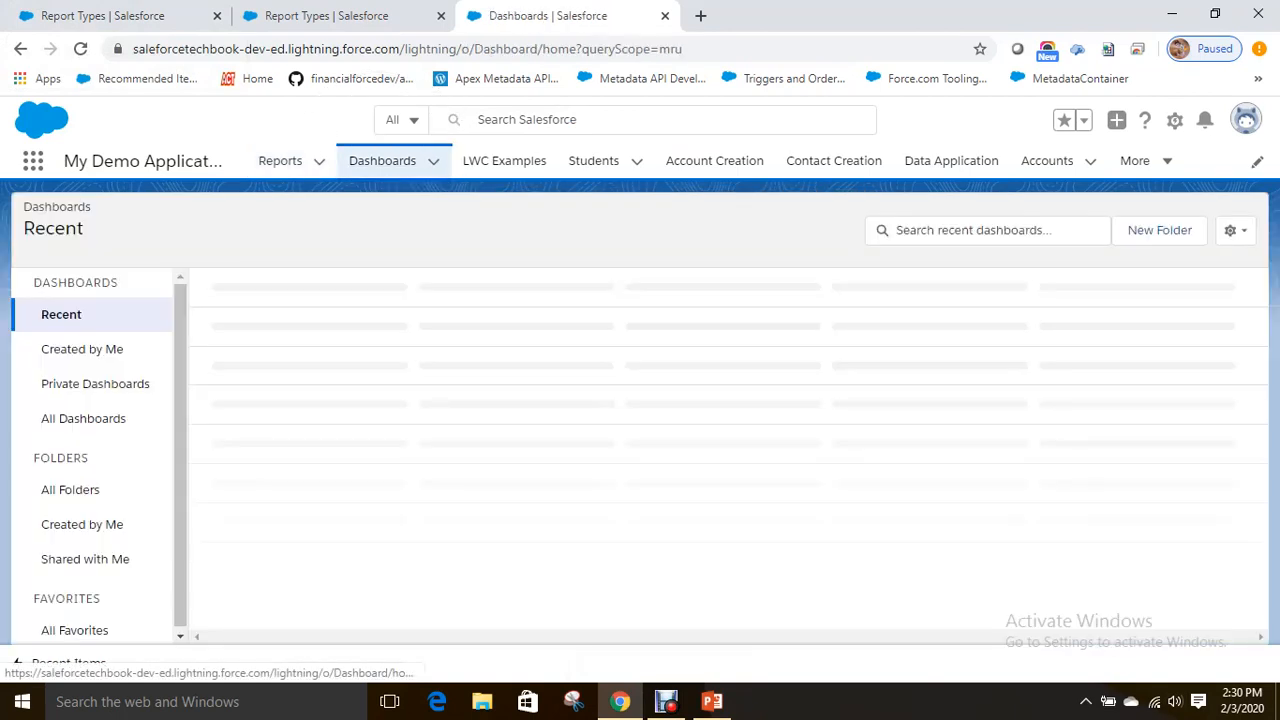
{"action": "left_click", "coordinate": [1051, 231]}
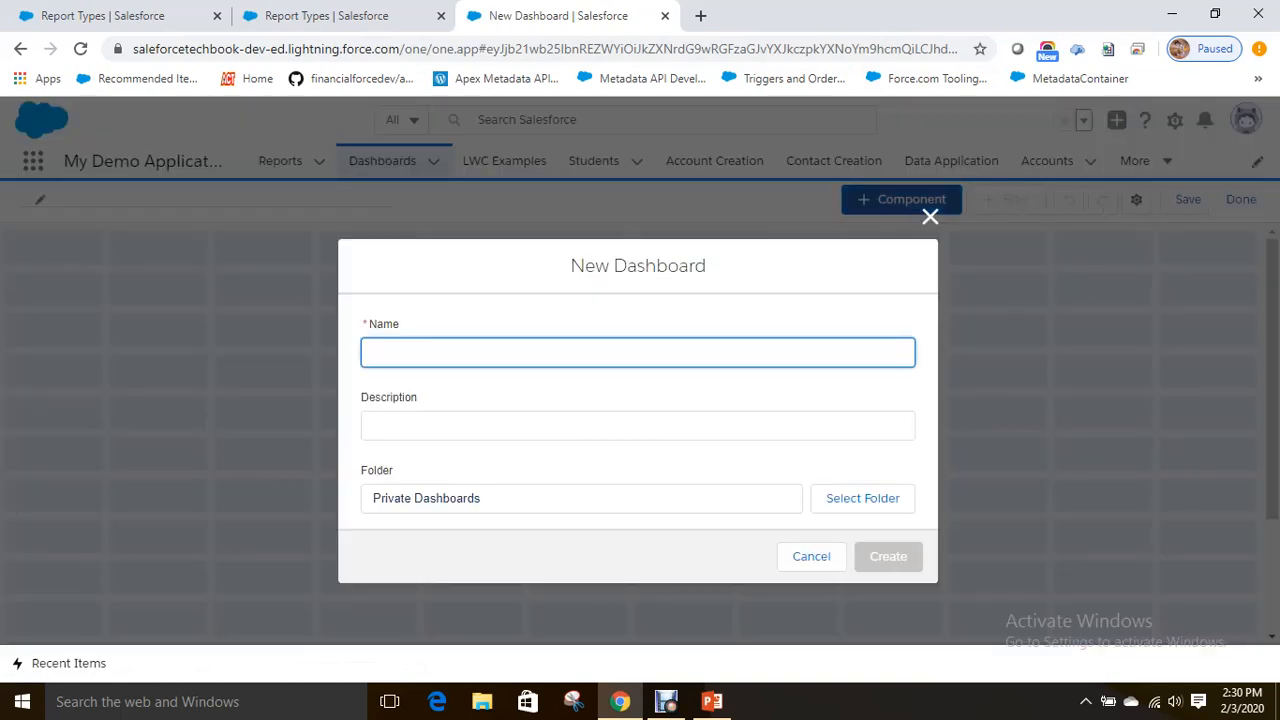
{"action": "left_click", "coordinate": [638, 353]}
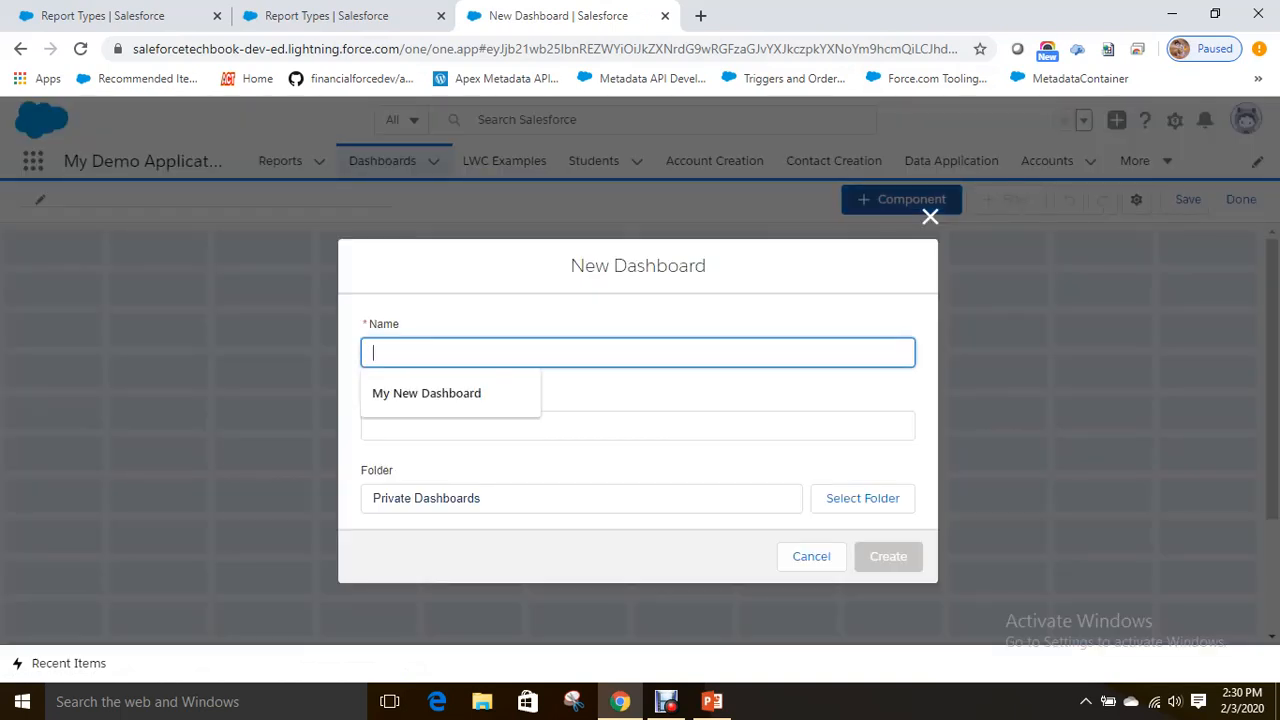
{"action": "left_click", "coordinate": [638, 426]}
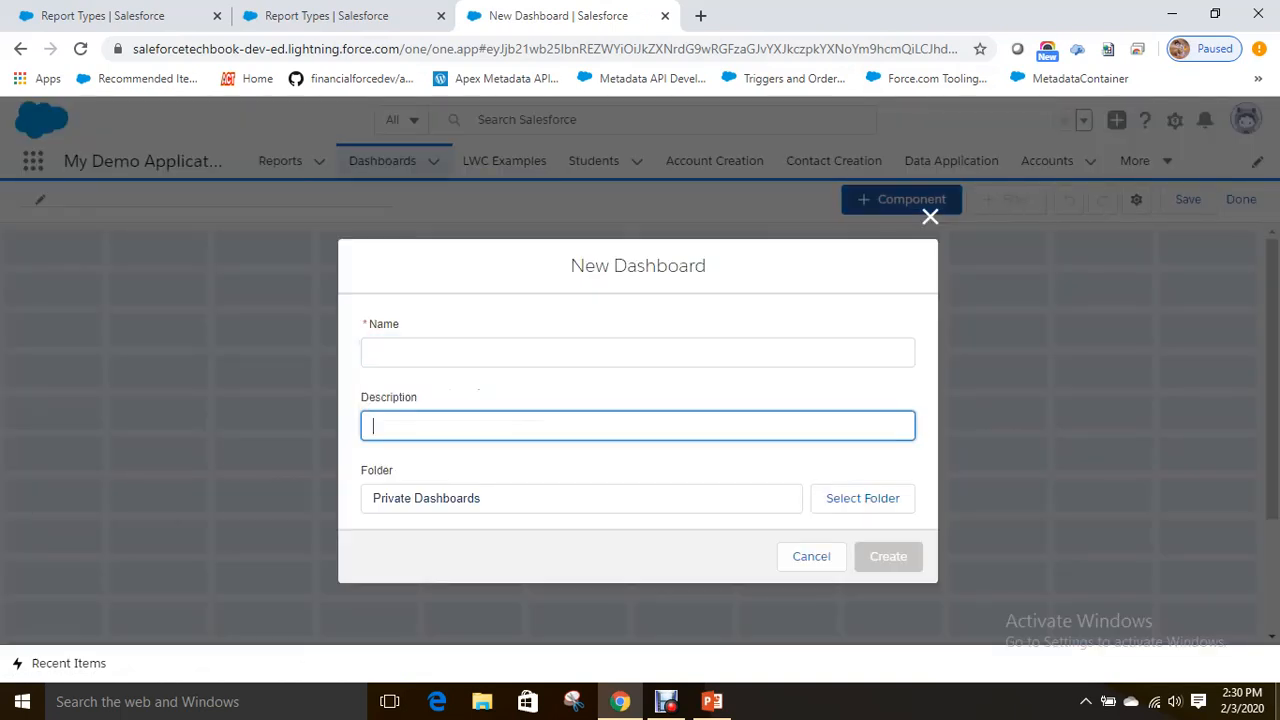
{"action": "left_click", "coordinate": [638, 353]}
{"action": "left_click", "coordinate": [427, 393]}
{"action": "left_click", "coordinate": [638, 426]}
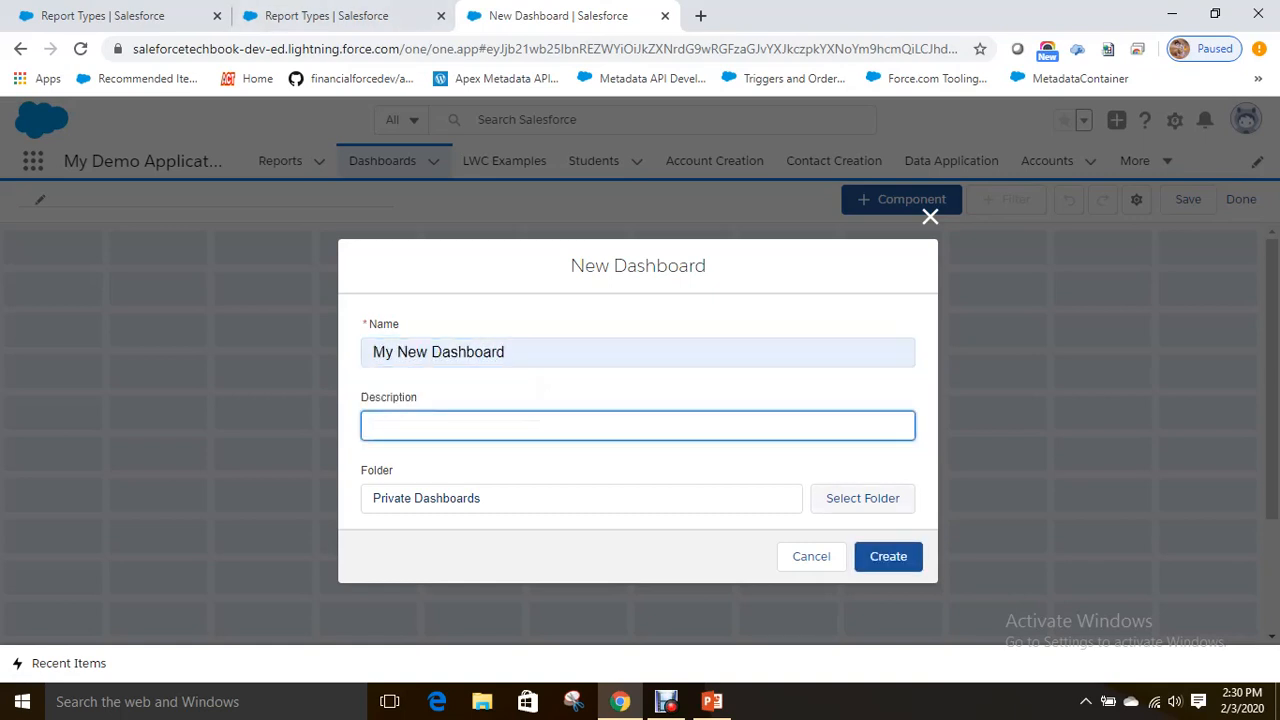
Choose the Private Dashboards folder for the new dashboard and create it.
{"action": "left_click", "coordinate": [582, 499]}
{"action": "left_click", "coordinate": [862, 498]}
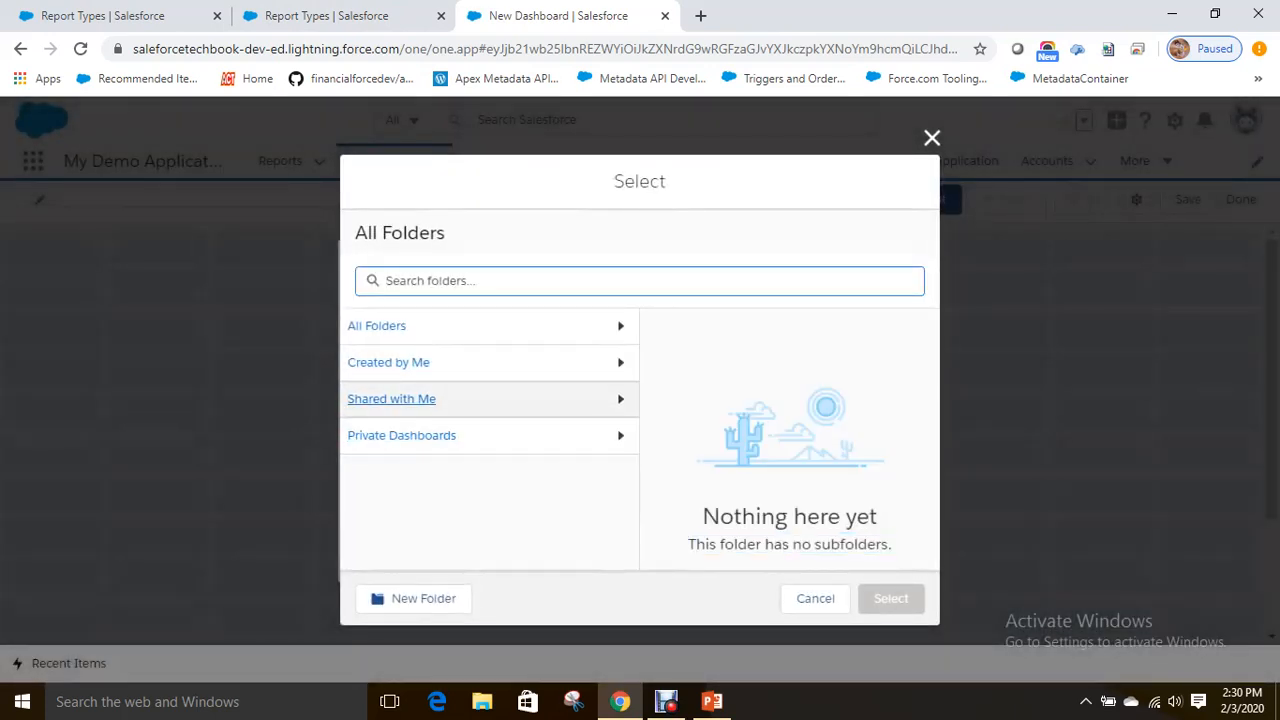
{"action": "left_click", "coordinate": [377, 326]}
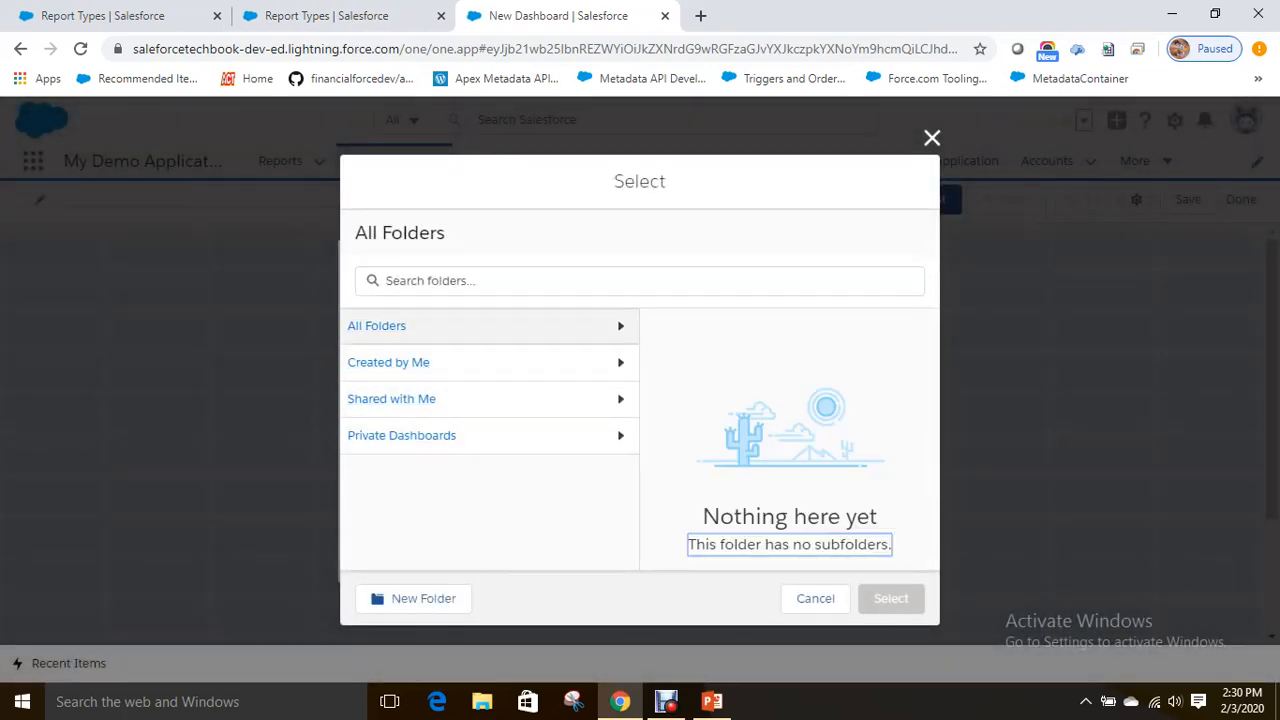
{"action": "left_click", "coordinate": [401, 435]}
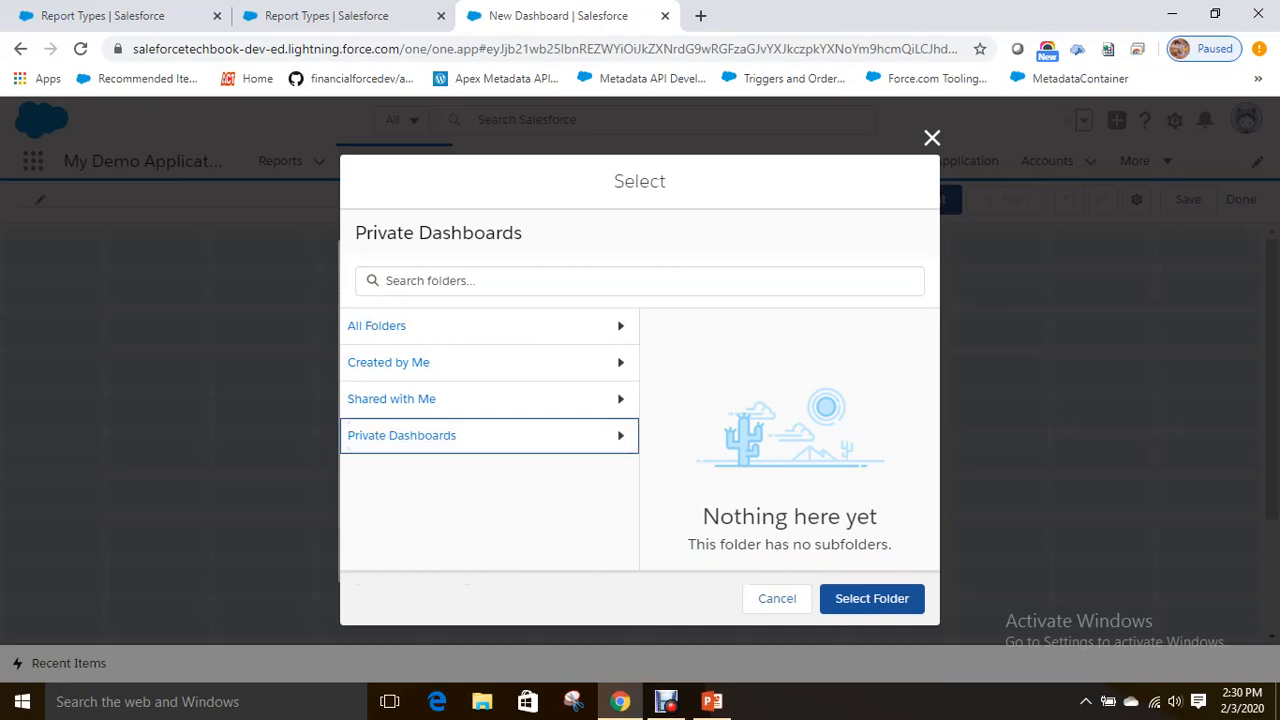
{"action": "left_click", "coordinate": [890, 598]}
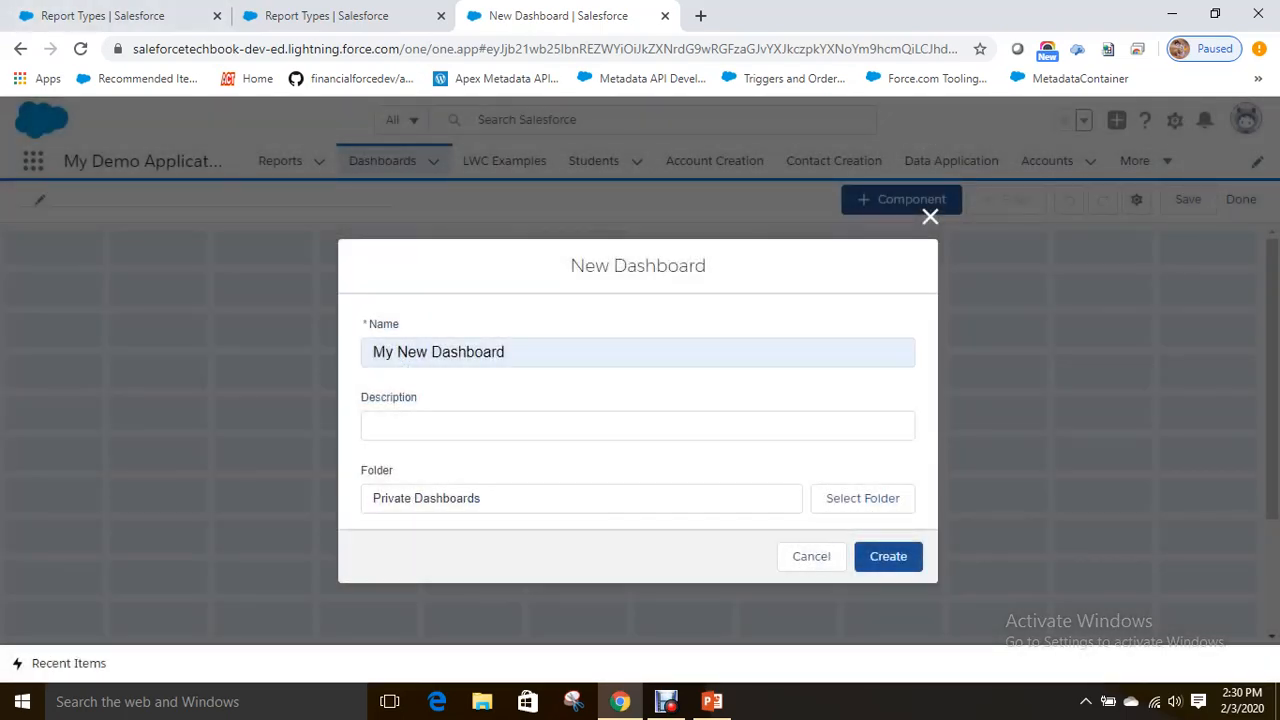
{"action": "left_click", "coordinate": [888, 556]}
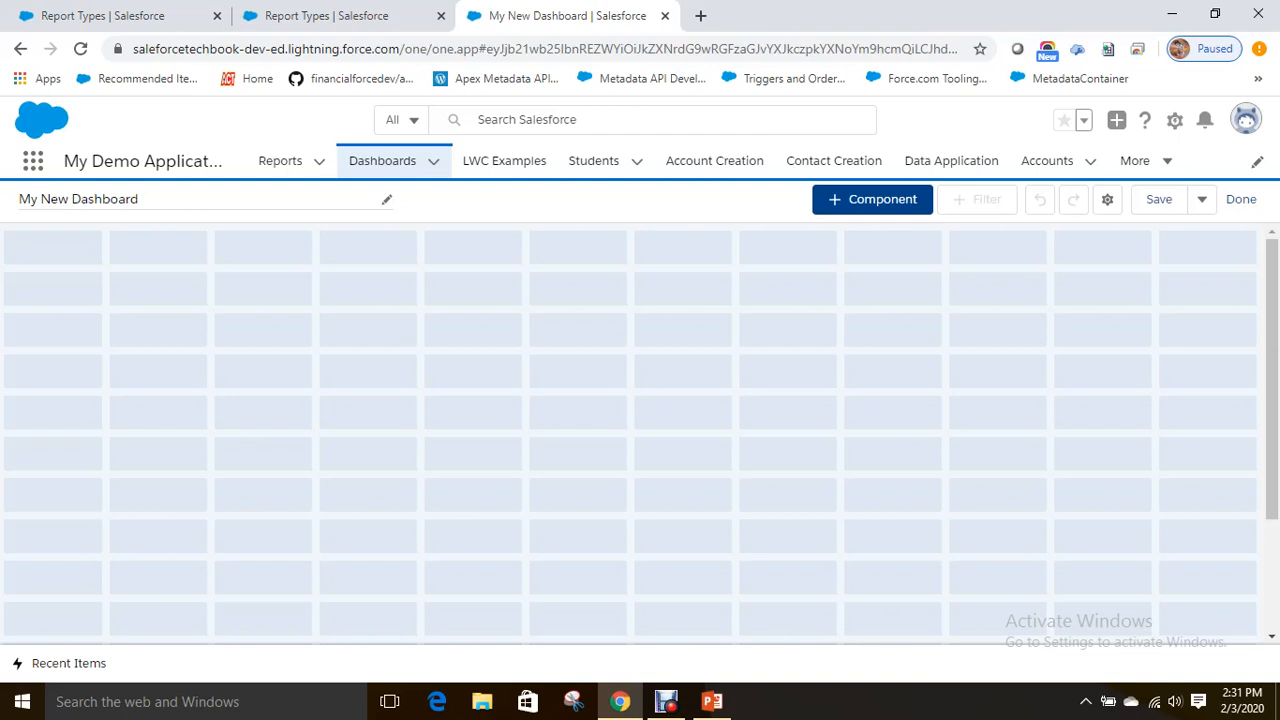
Add a dashboard component based on the Account Summary Report, displayed as a donut chart.
{"action": "left_click", "coordinate": [880, 199]}
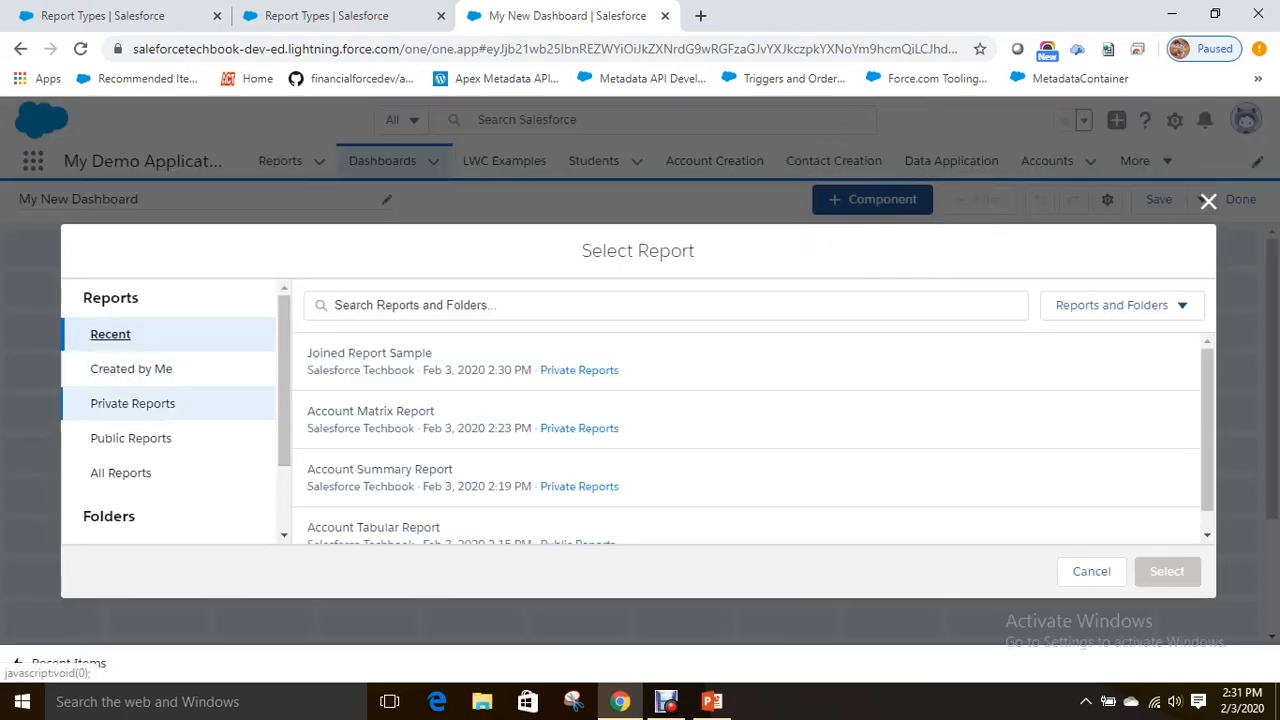
{"action": "left_click", "coordinate": [132, 438]}
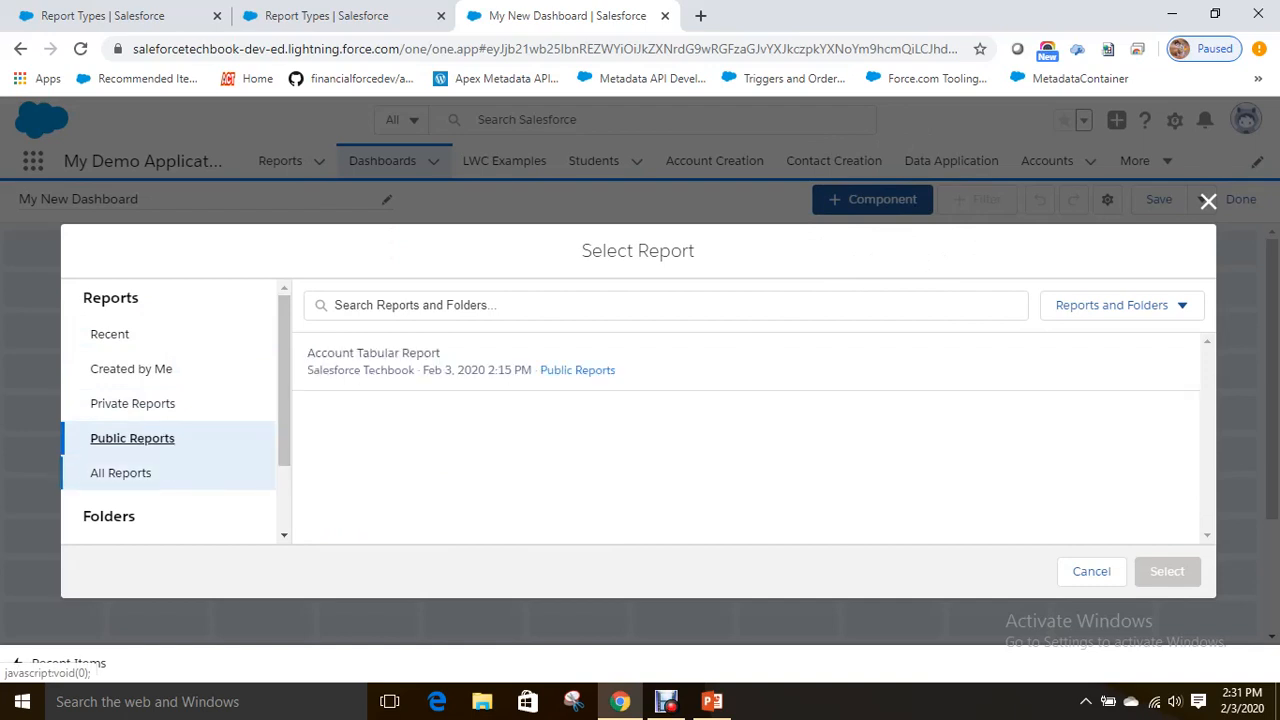
{"action": "left_click", "coordinate": [121, 473]}
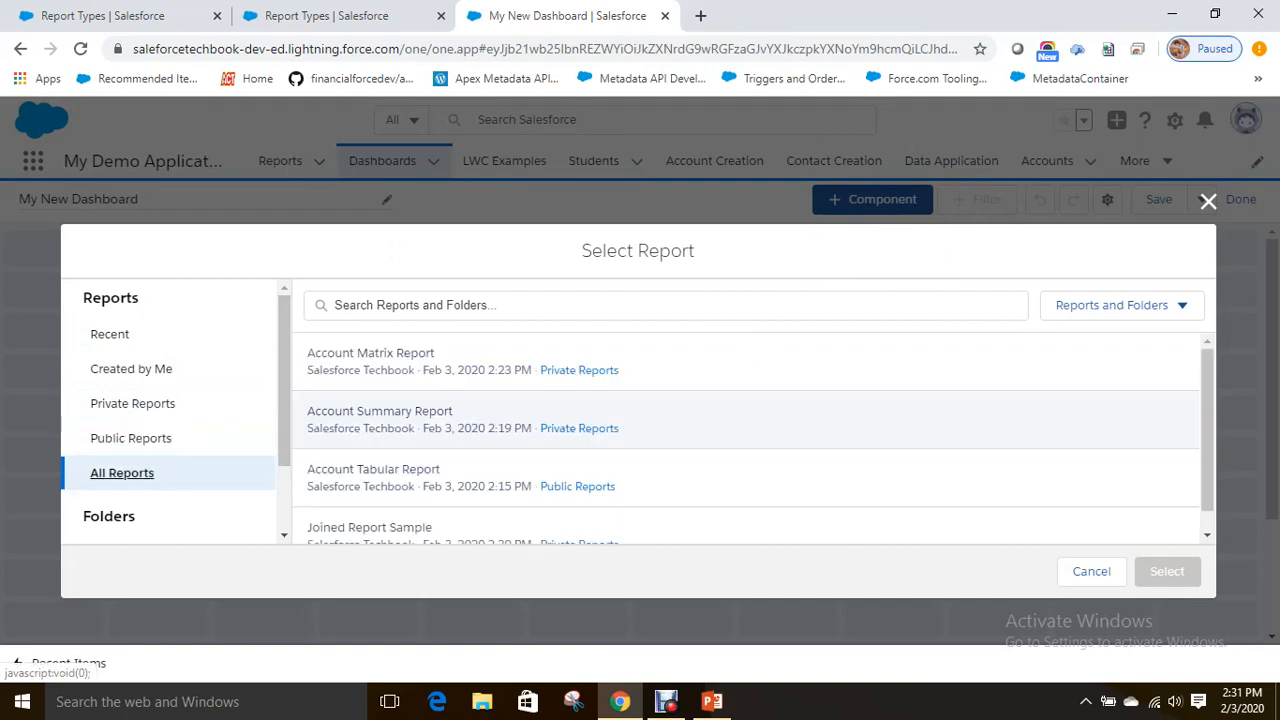
{"action": "scroll", "coordinate": [745, 440], "scroll_direction": "down", "scroll_amount": 1}
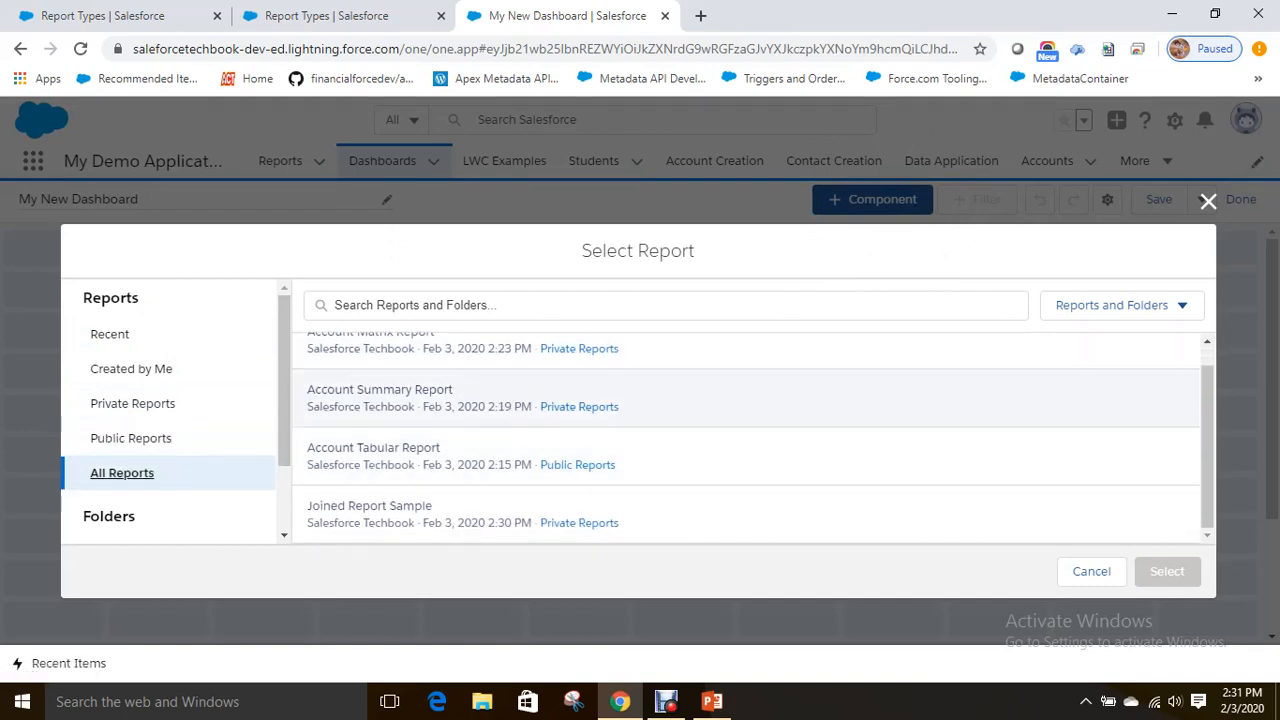
{"action": "left_click", "coordinate": [380, 397]}
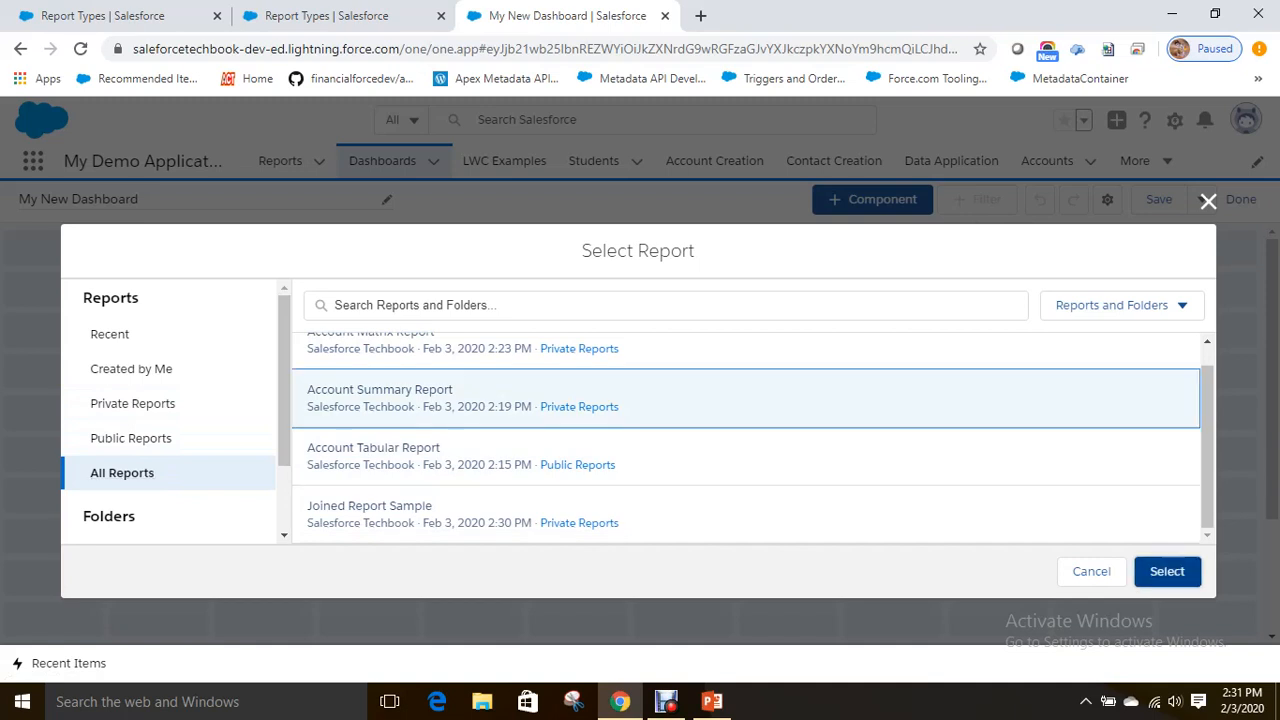
{"action": "left_click", "coordinate": [1166, 571]}
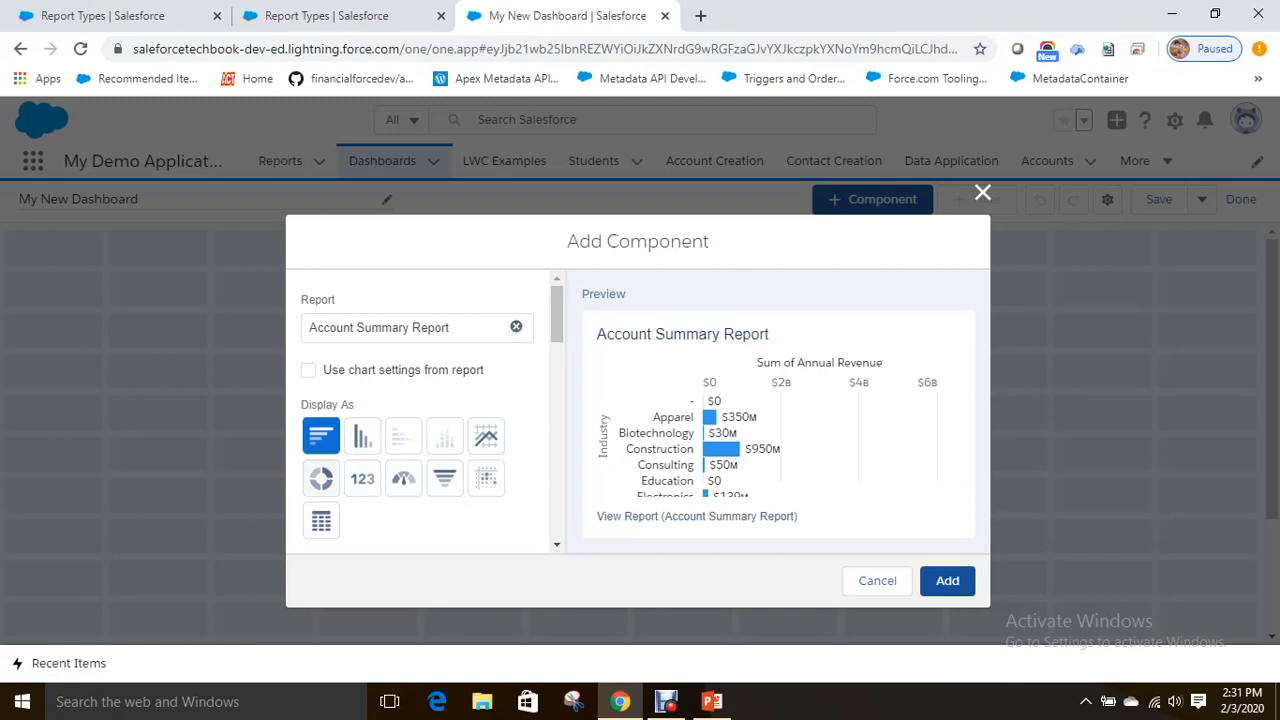
{"action": "left_click", "coordinate": [321, 478]}
{"action": "left_click", "coordinate": [947, 580]}
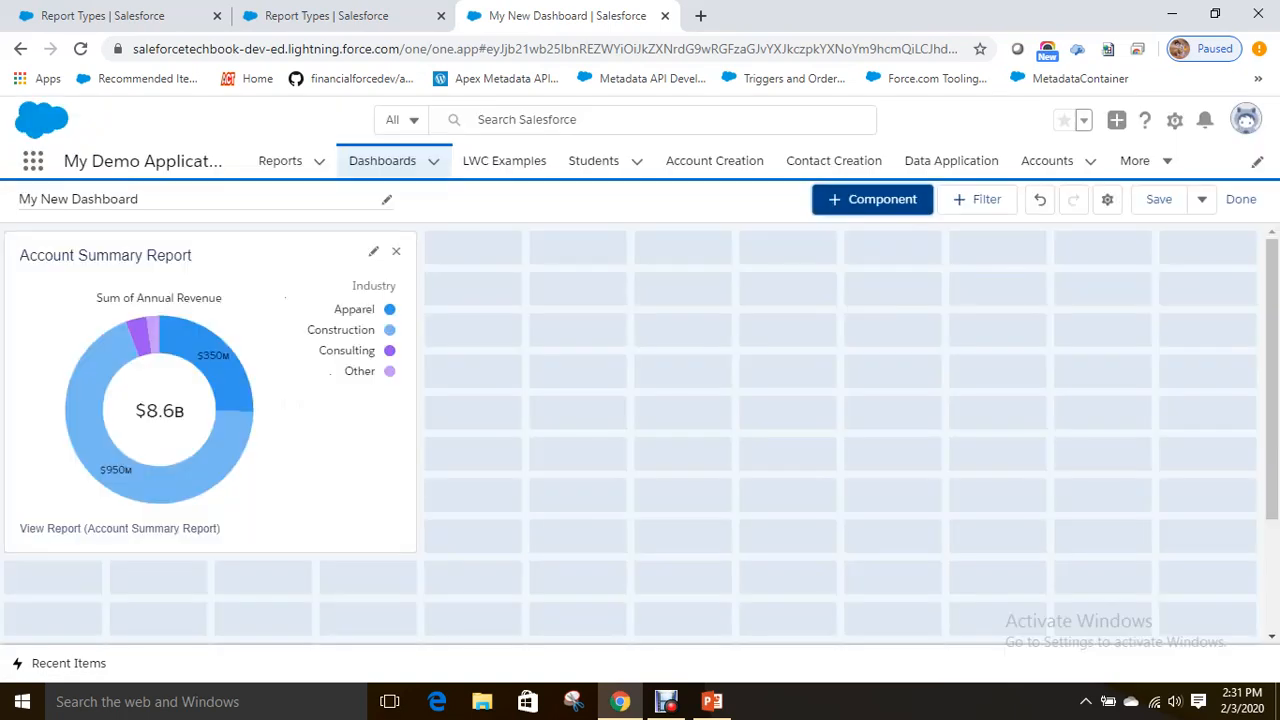
Add a second Account Summary Report component, previewing the metric and funnel displays before choosing the vertical bar chart.
{"action": "mouse_move", "coordinate": [232, 386]}
{"action": "left_click", "coordinate": [872, 199]}
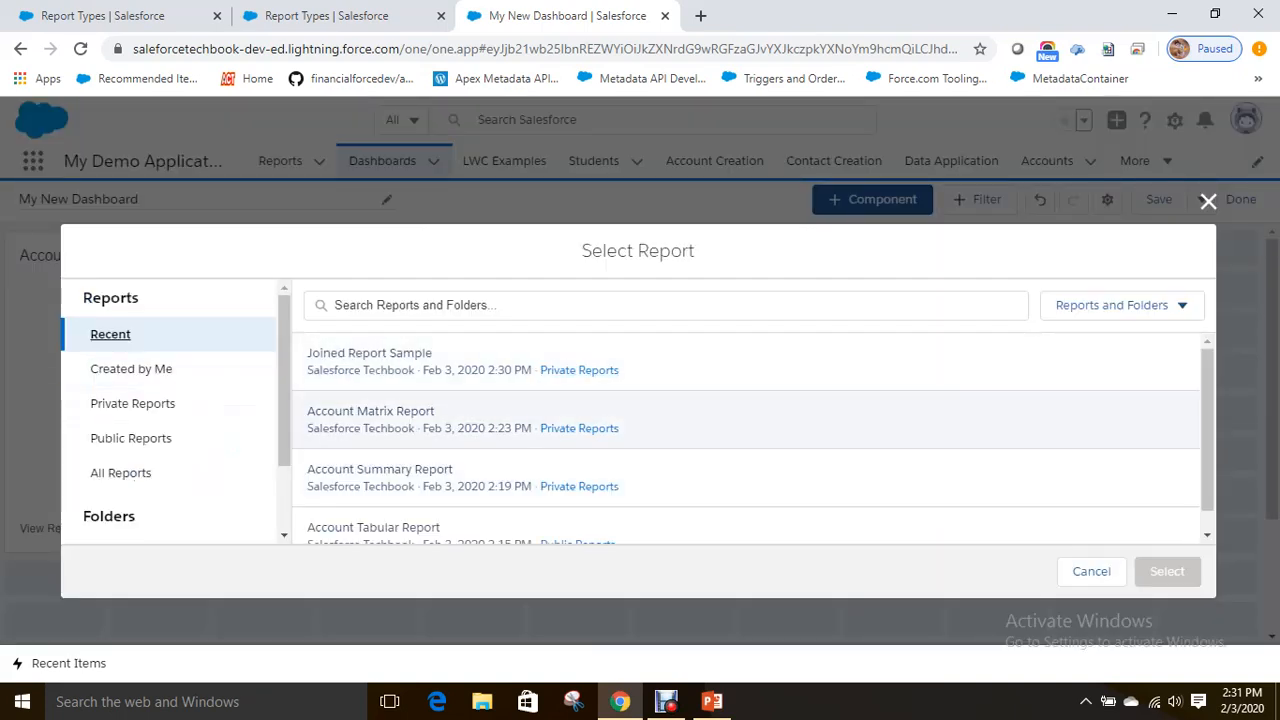
{"action": "left_click", "coordinate": [450, 477]}
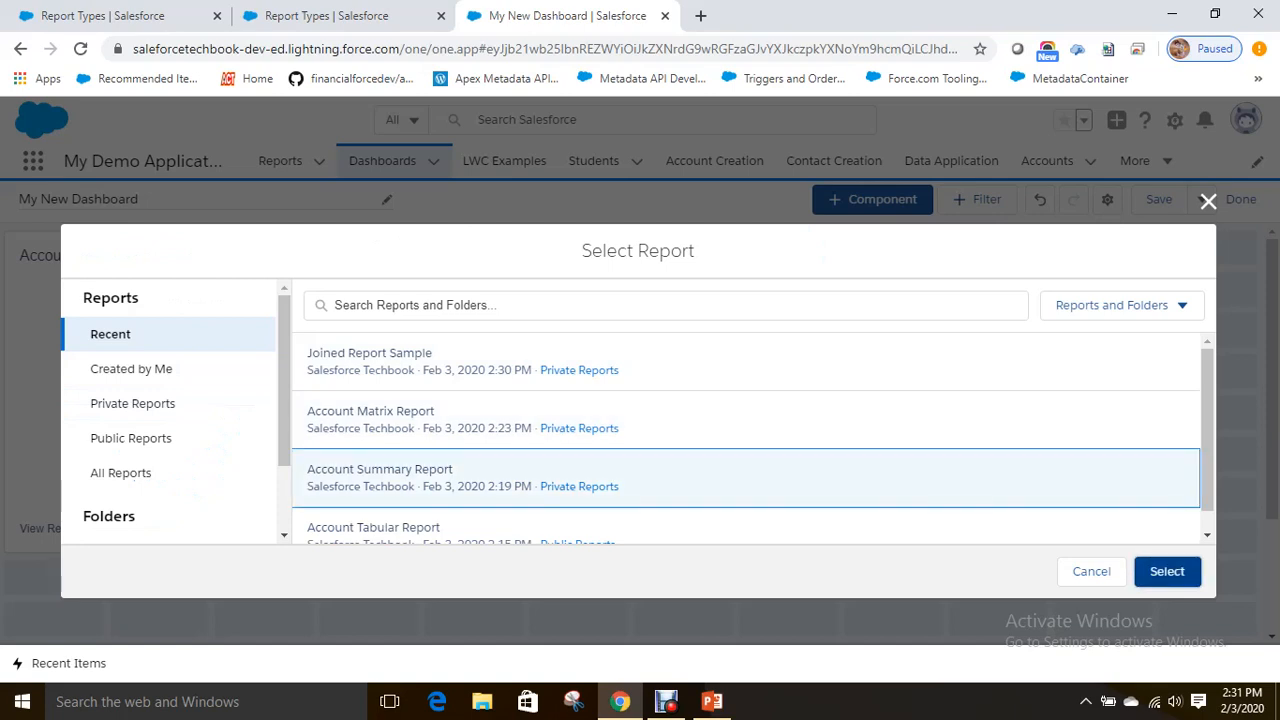
{"action": "left_click", "coordinate": [1166, 571]}
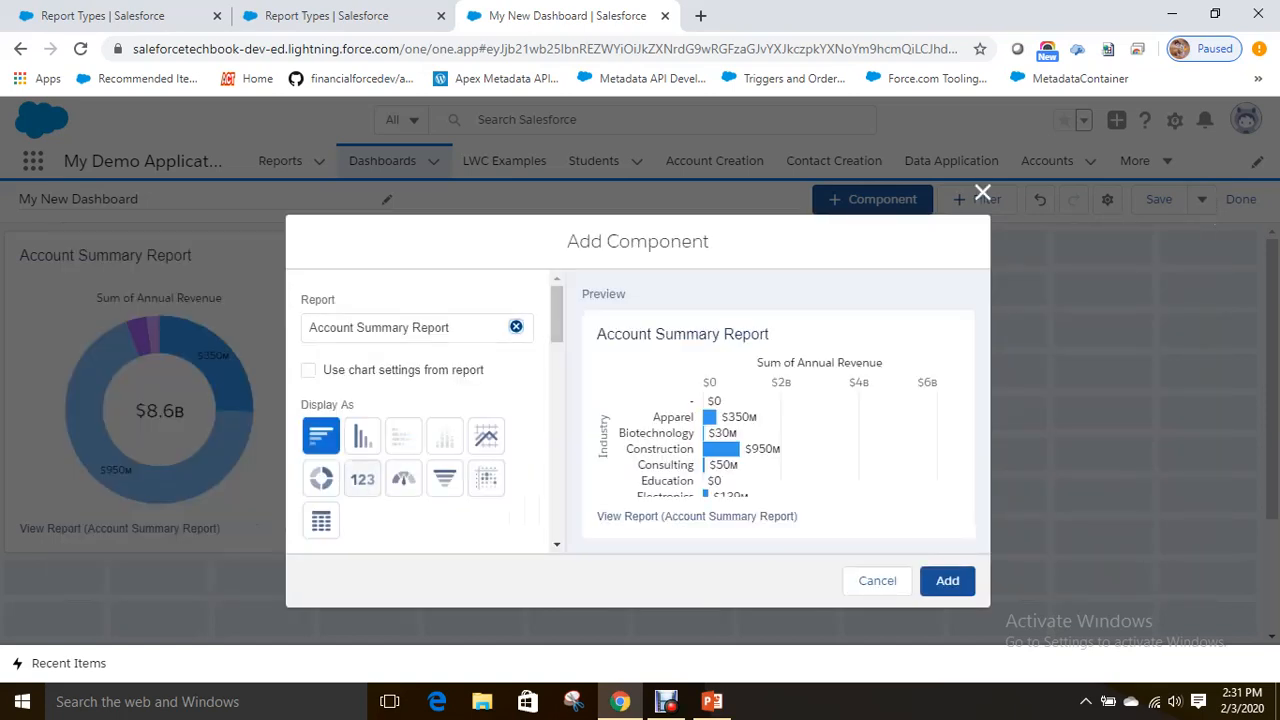
{"action": "left_click", "coordinate": [362, 478]}
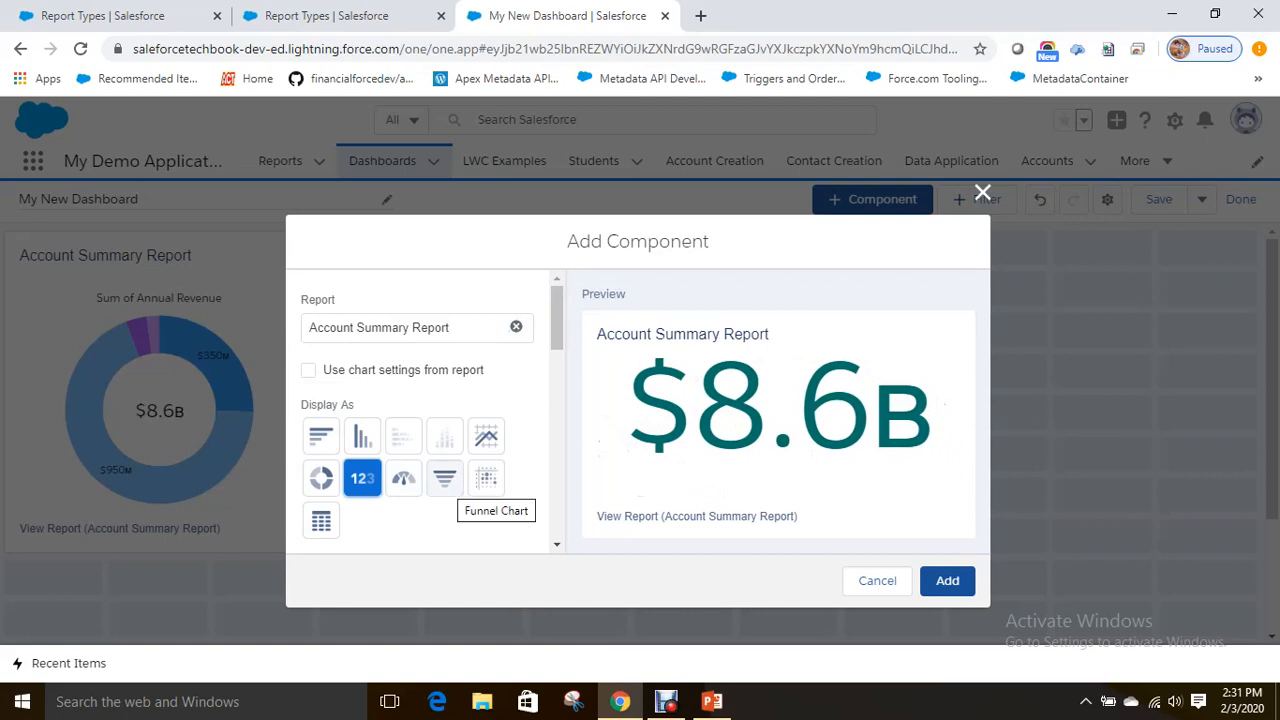
{"action": "left_click", "coordinate": [445, 478]}
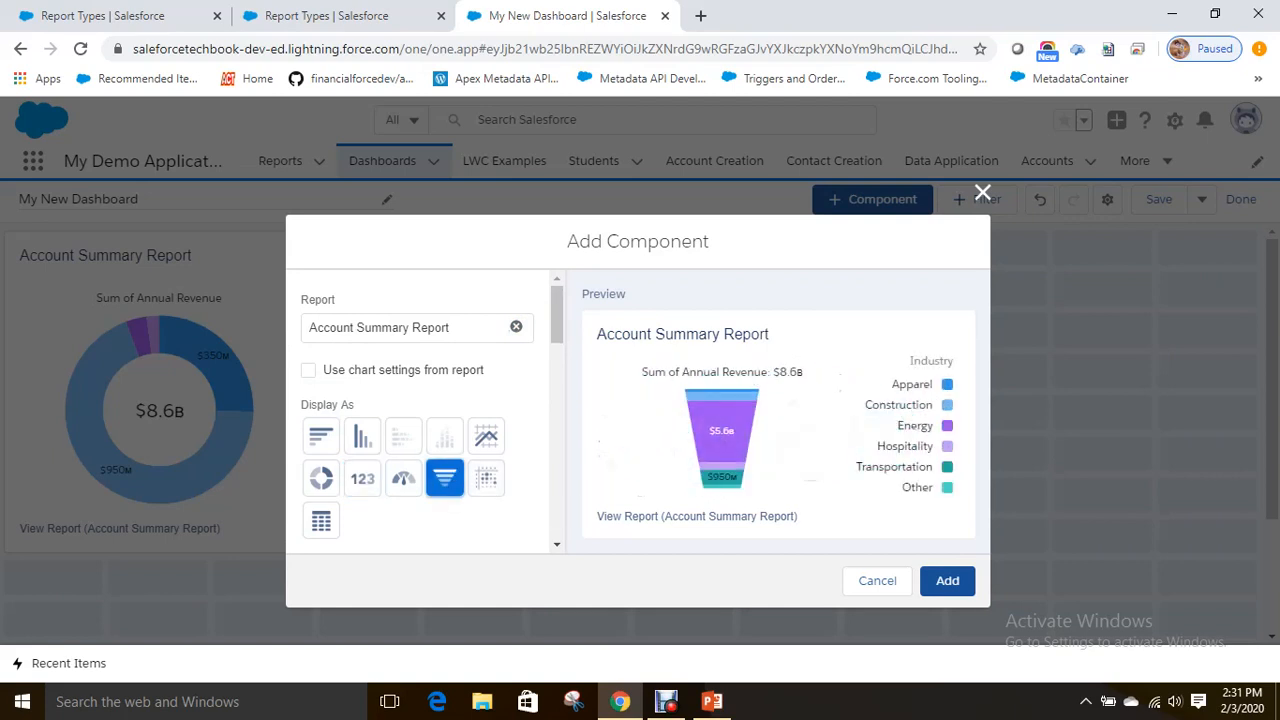
{"action": "left_click", "coordinate": [362, 436]}
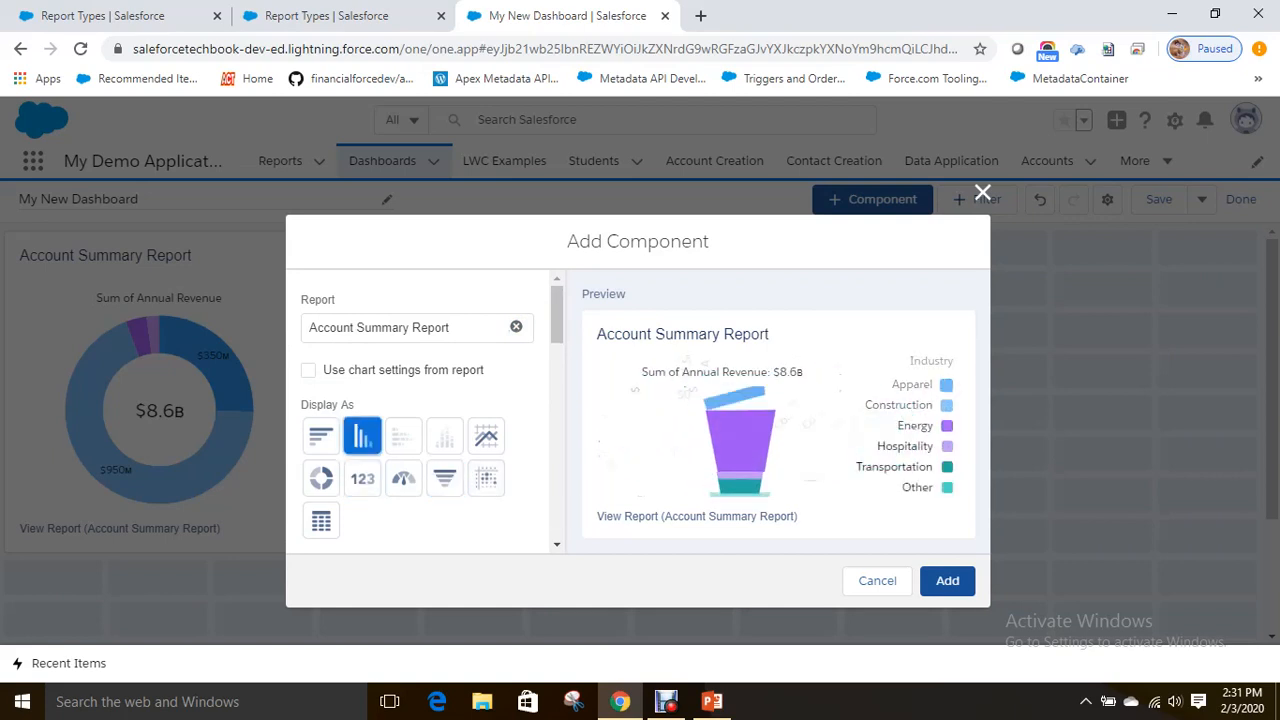
{"action": "left_click", "coordinate": [947, 580]}
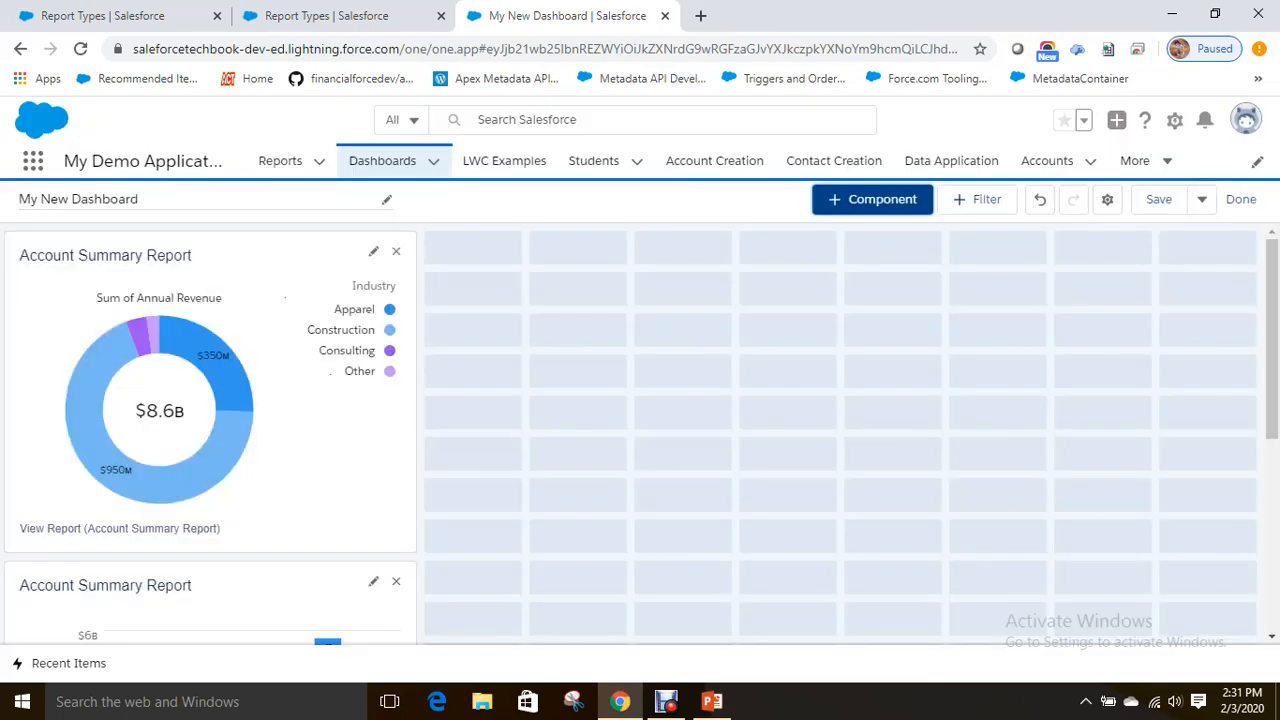
Move the bar chart component beside the donut chart and widen it to five grid columns.
{"action": "scroll", "coordinate": [275, 500], "scroll_direction": "down", "scroll_amount": 3}
{"action": "scroll", "coordinate": [275, 500], "scroll_direction": "up", "scroll_amount": 3}
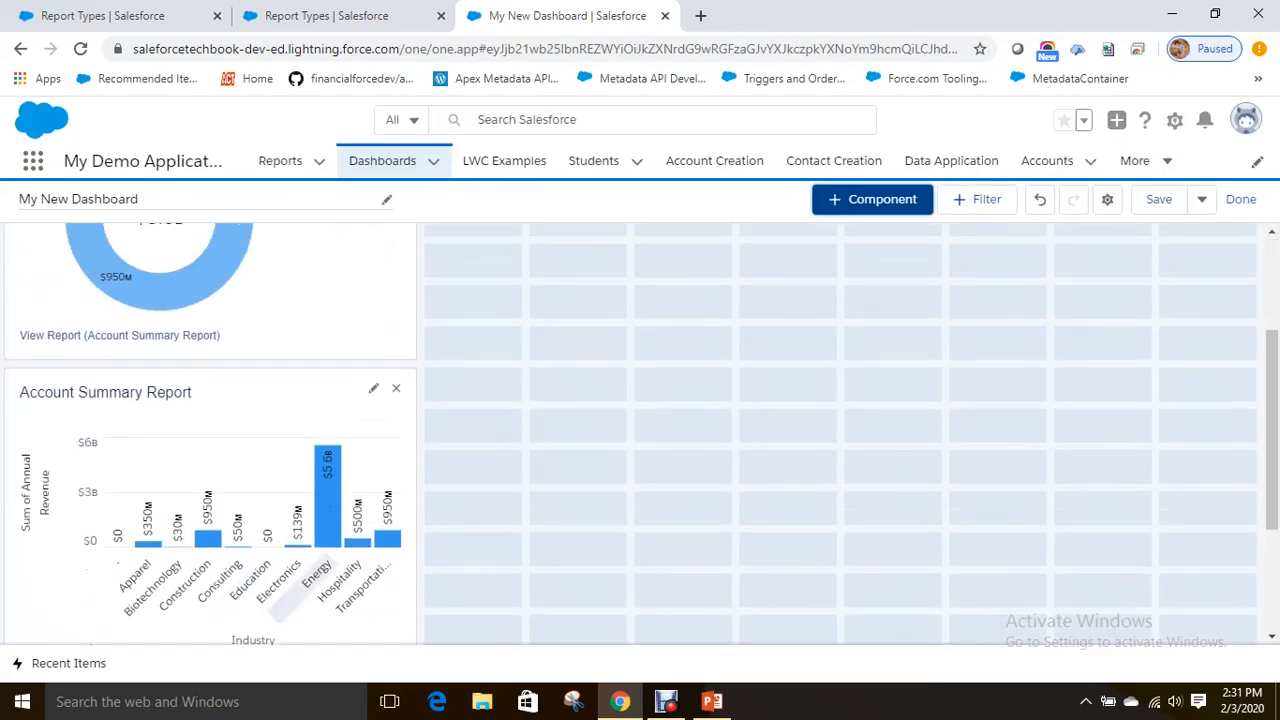
{"action": "left_click_drag", "start_coordinate": [250, 595], "coordinate": [680, 272]}
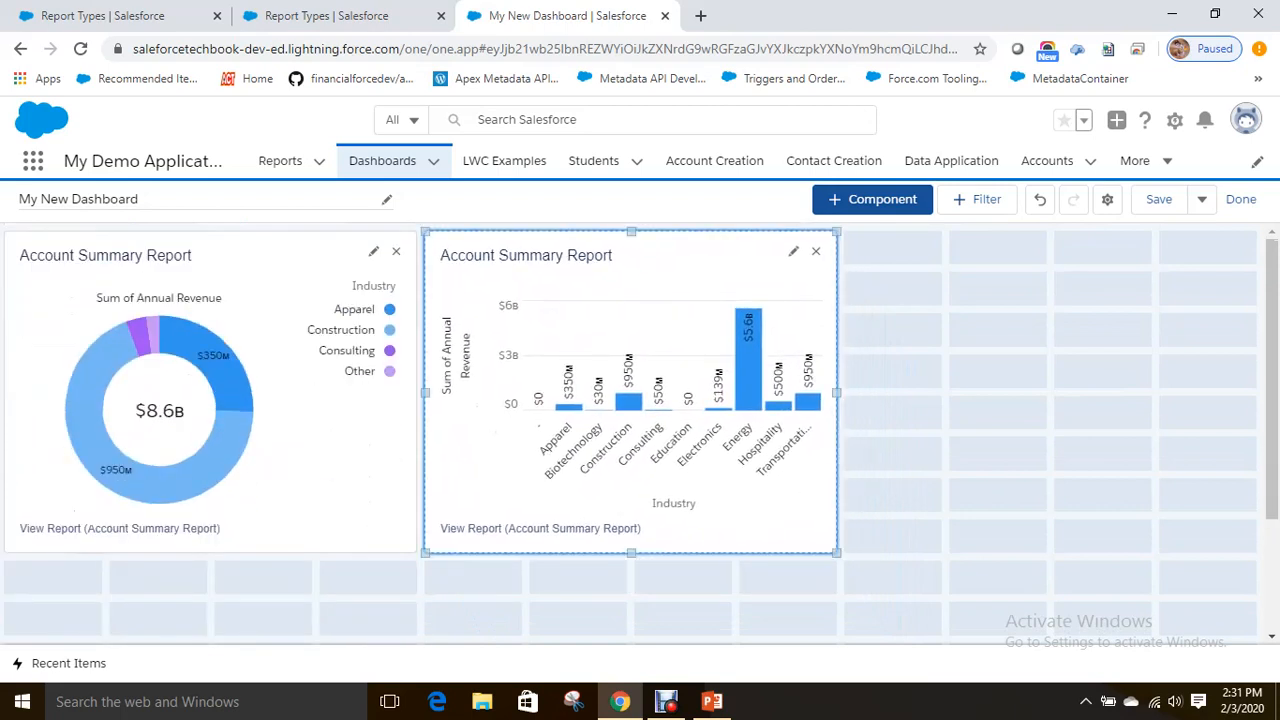
{"action": "left_click_drag", "start_coordinate": [836, 392], "coordinate": [1046, 392]}
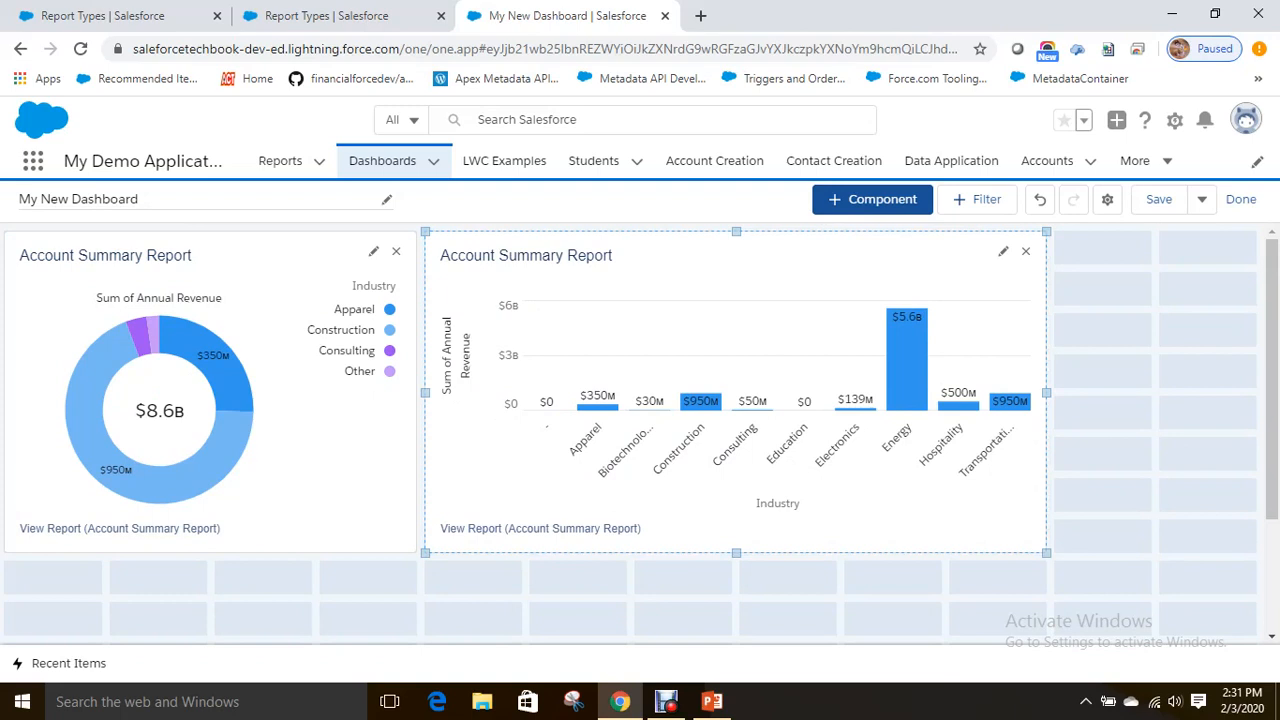
{"action": "left_click_drag", "start_coordinate": [1046, 392], "coordinate": [912, 392]}
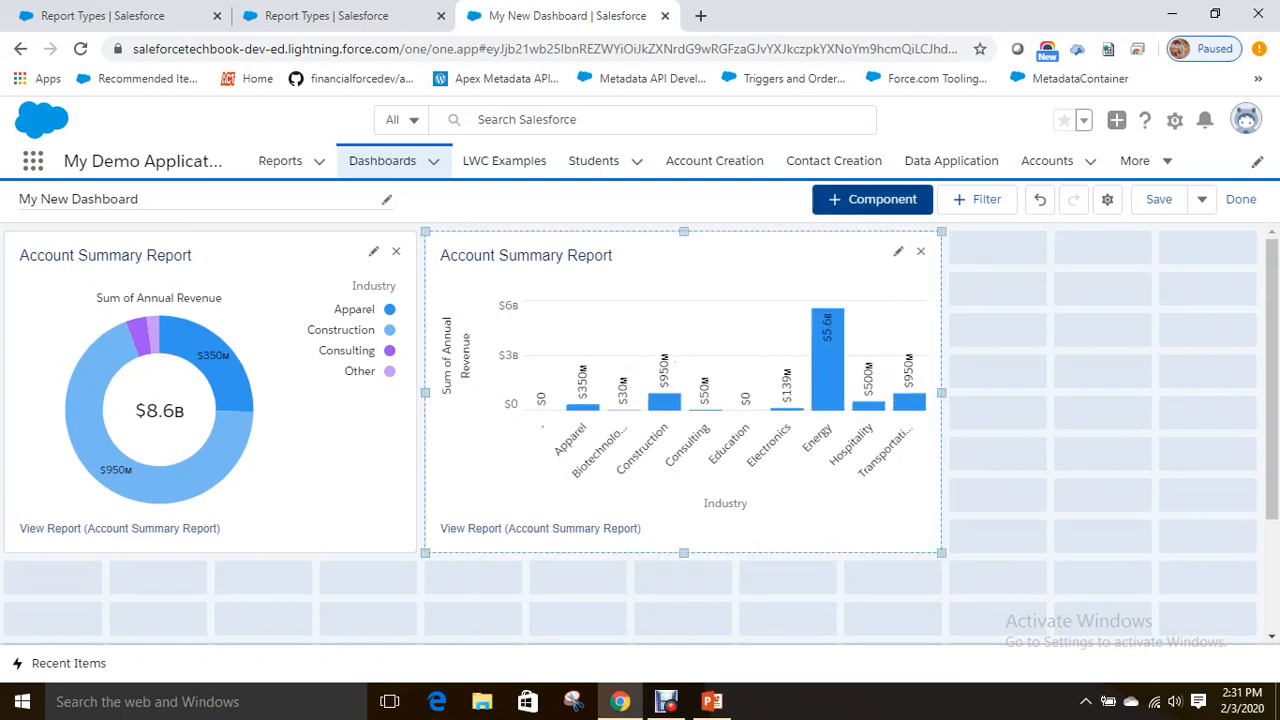
Add an Account Matrix Report component, previewing the line, funnel, gauge and metric displays before choosing the vertical bar chart.
{"action": "left_click", "coordinate": [872, 199]}
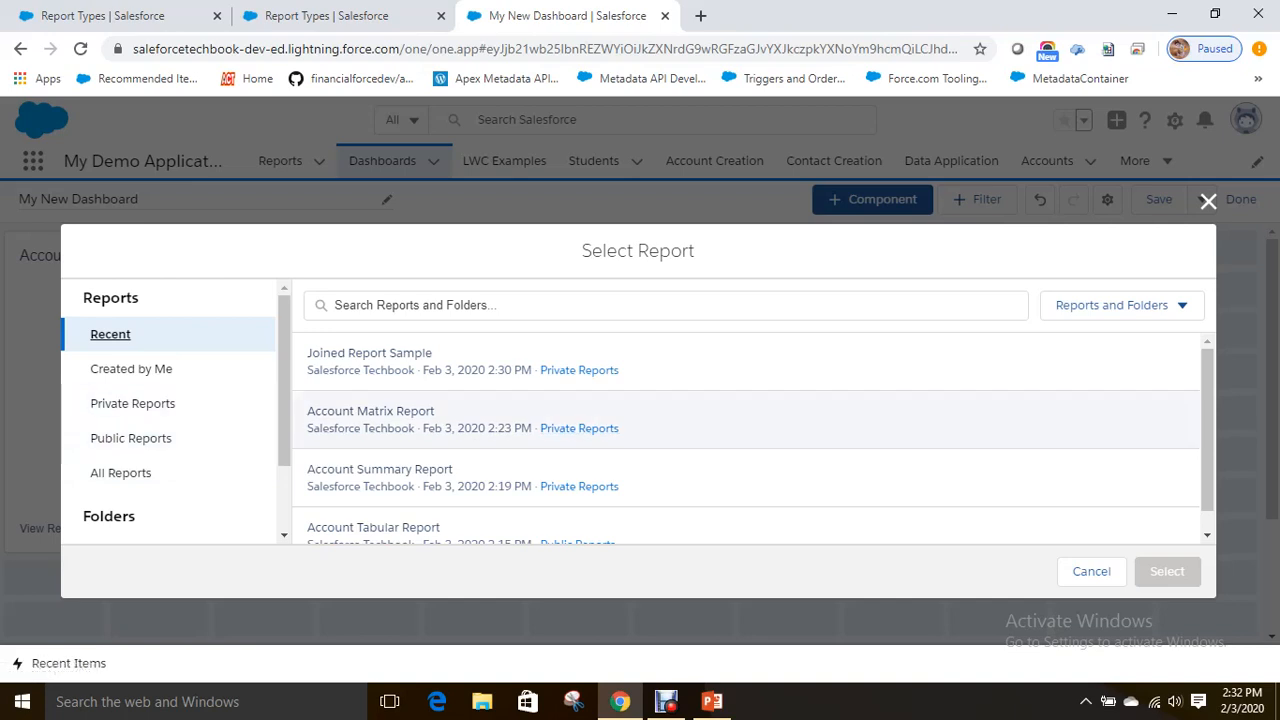
{"action": "scroll", "coordinate": [745, 440], "scroll_direction": "down", "scroll_amount": 1}
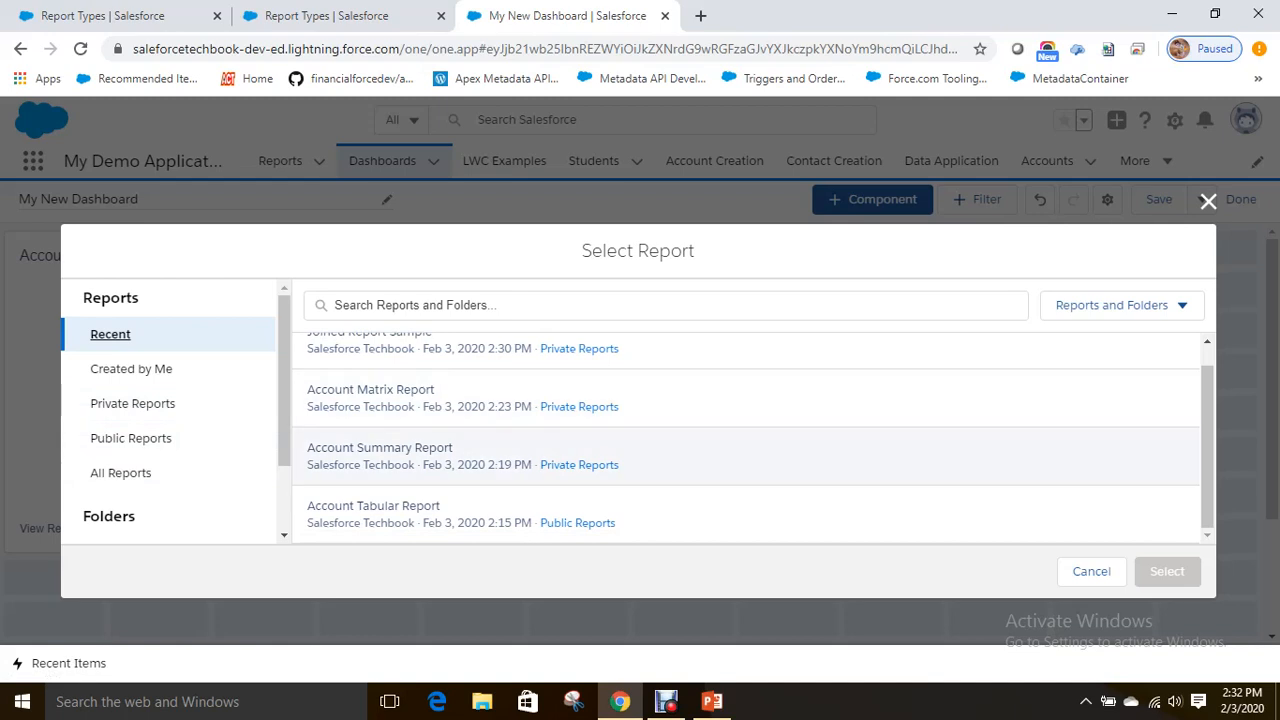
{"action": "left_click", "coordinate": [745, 398]}
{"action": "left_click", "coordinate": [1167, 572]}
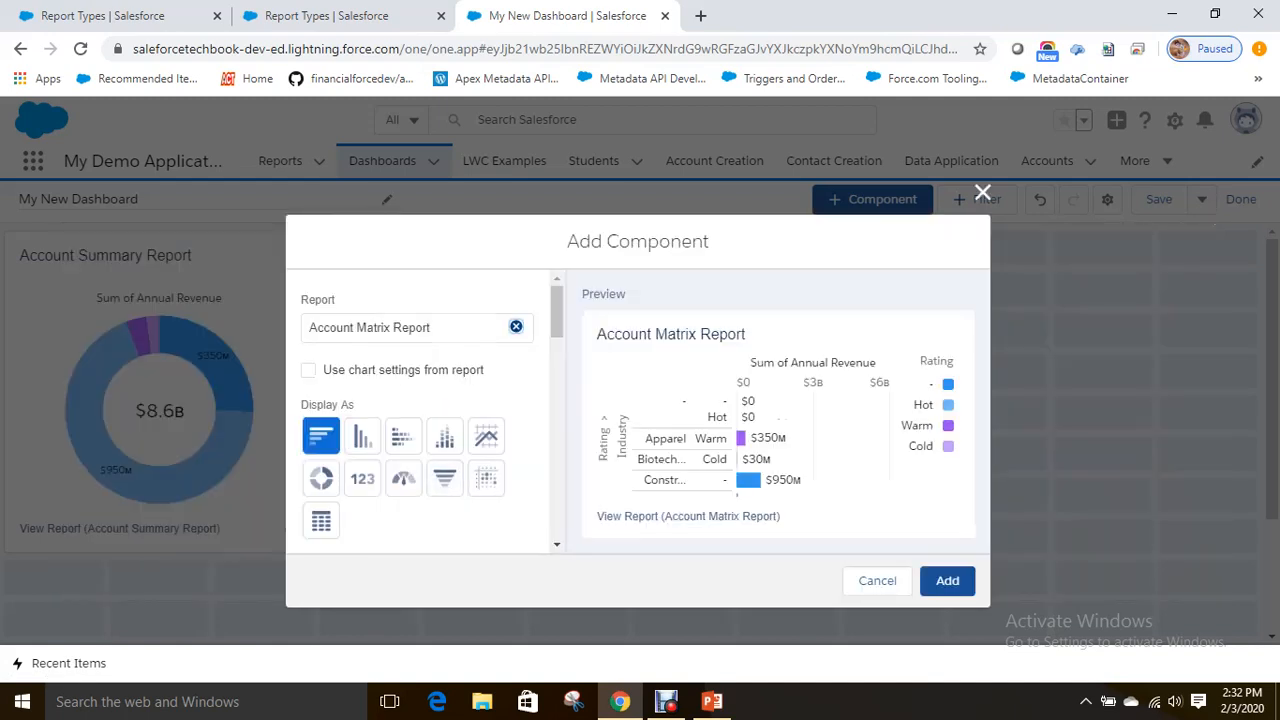
{"action": "left_click", "coordinate": [486, 435]}
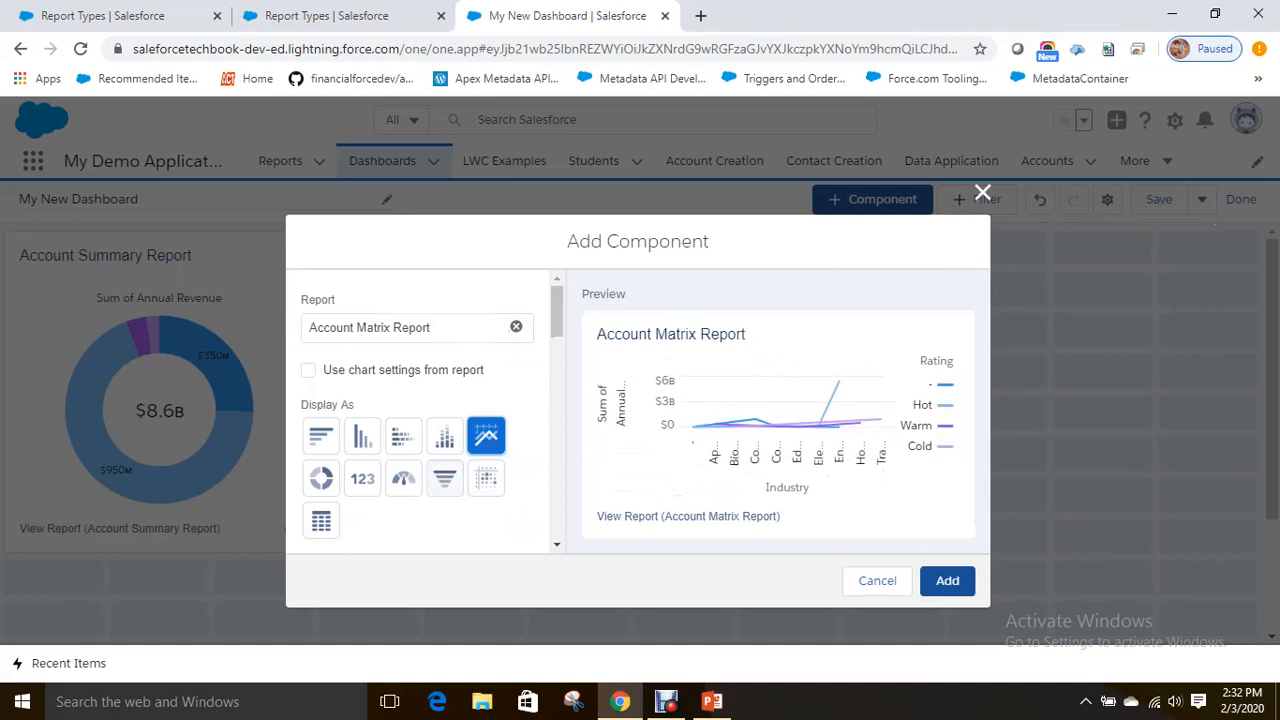
{"action": "left_click", "coordinate": [445, 478]}
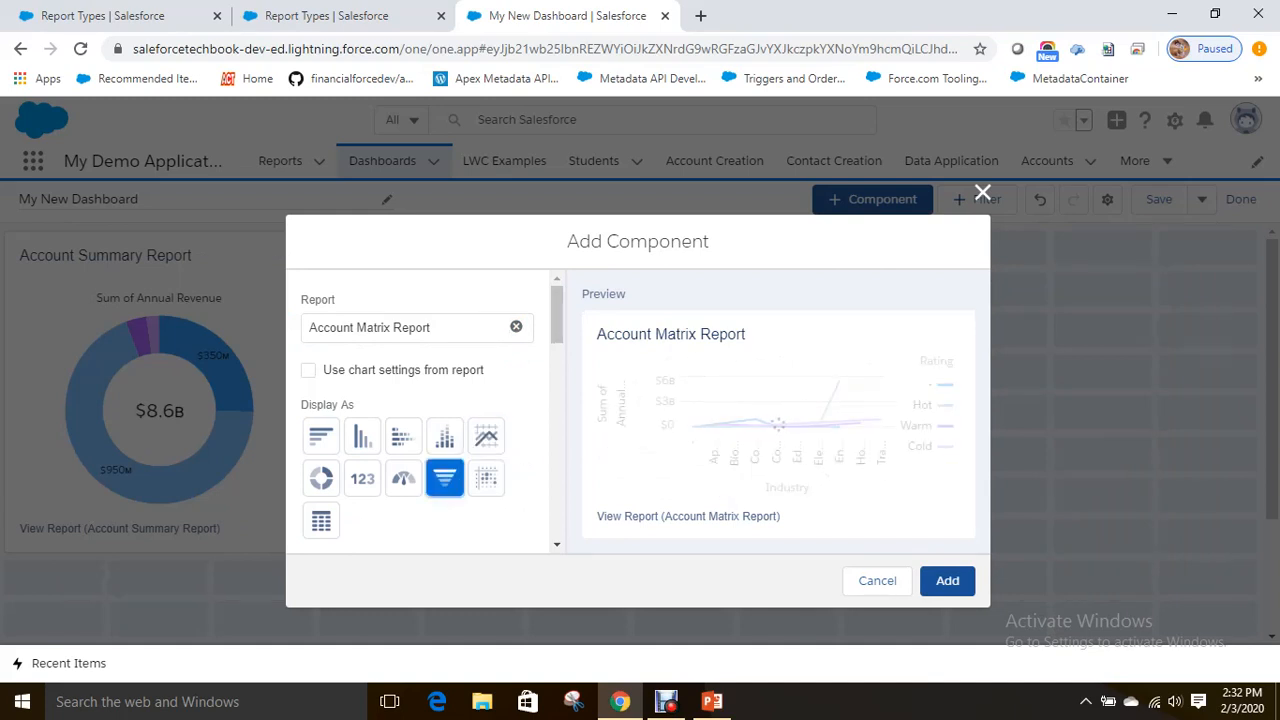
{"action": "left_click", "coordinate": [403, 478]}
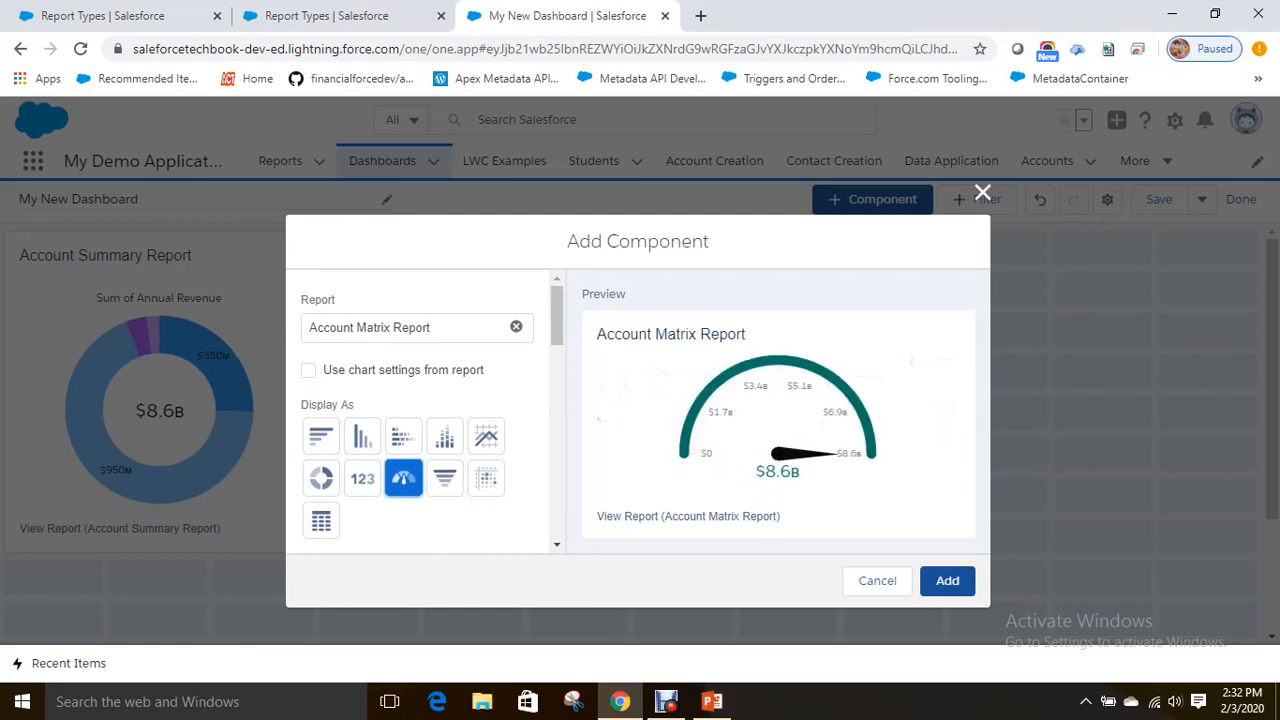
{"action": "left_click", "coordinate": [362, 478]}
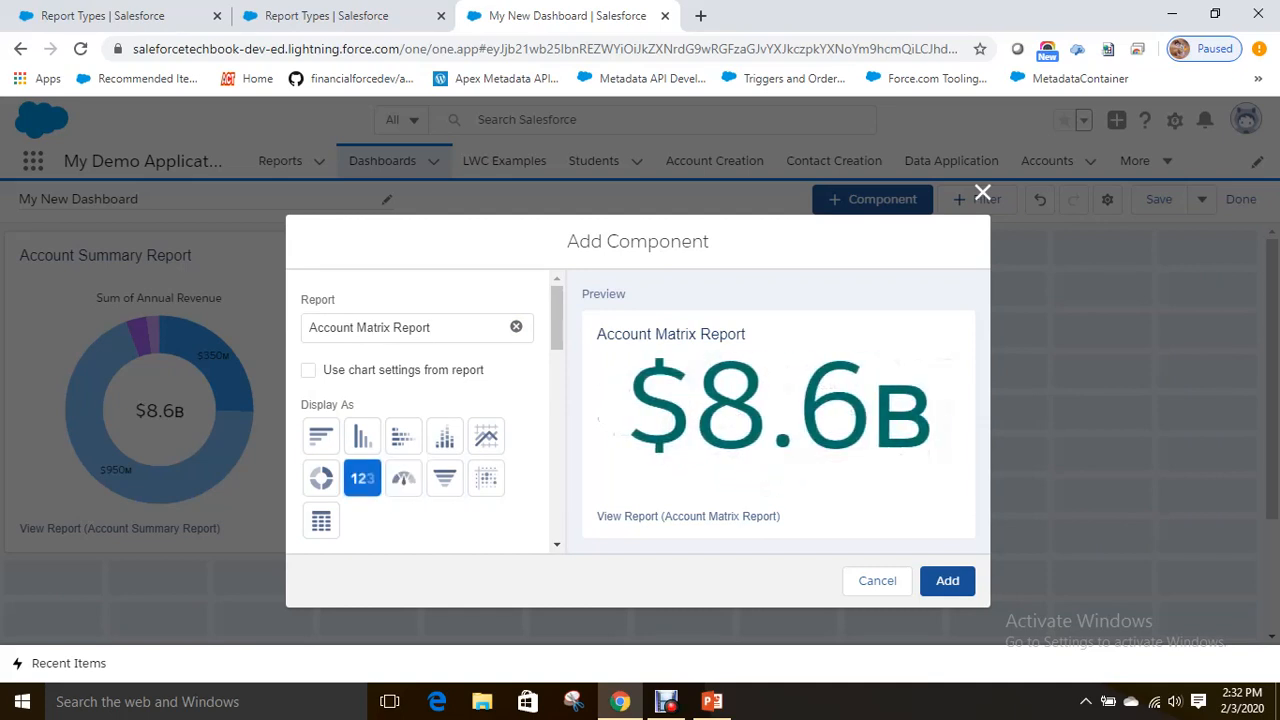
{"action": "left_click", "coordinate": [362, 436]}
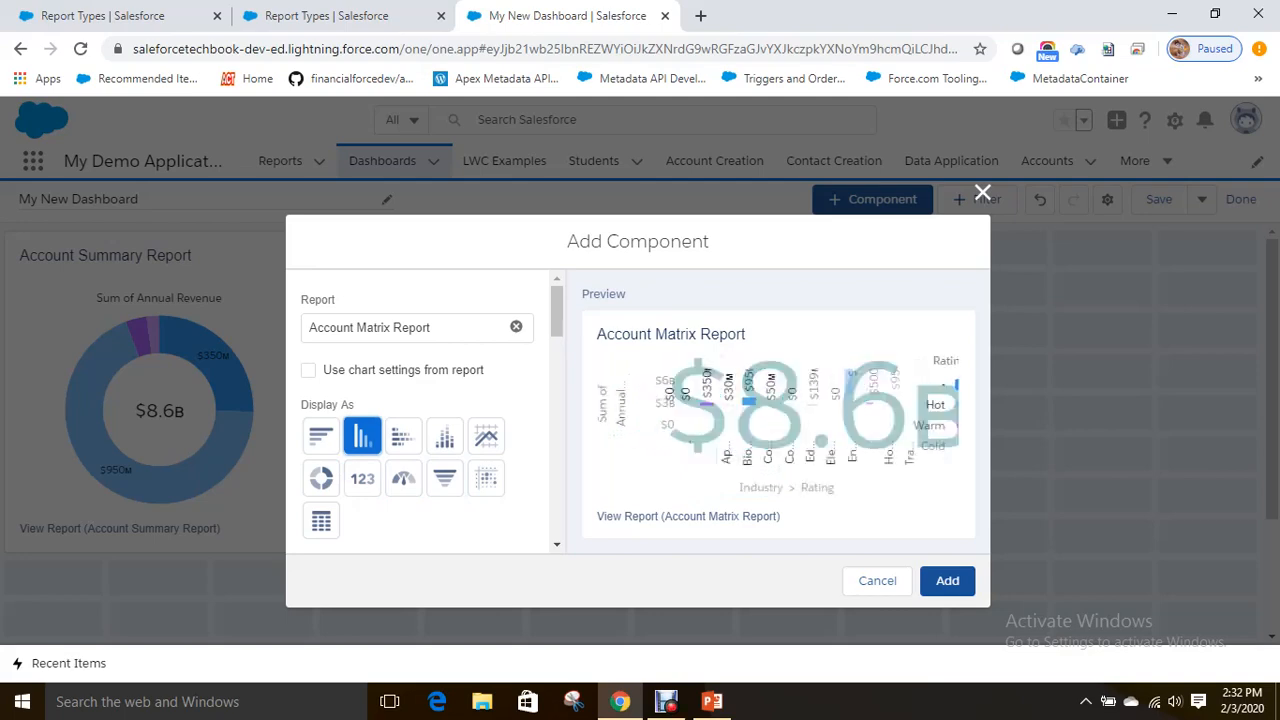
{"action": "left_click", "coordinate": [947, 580]}
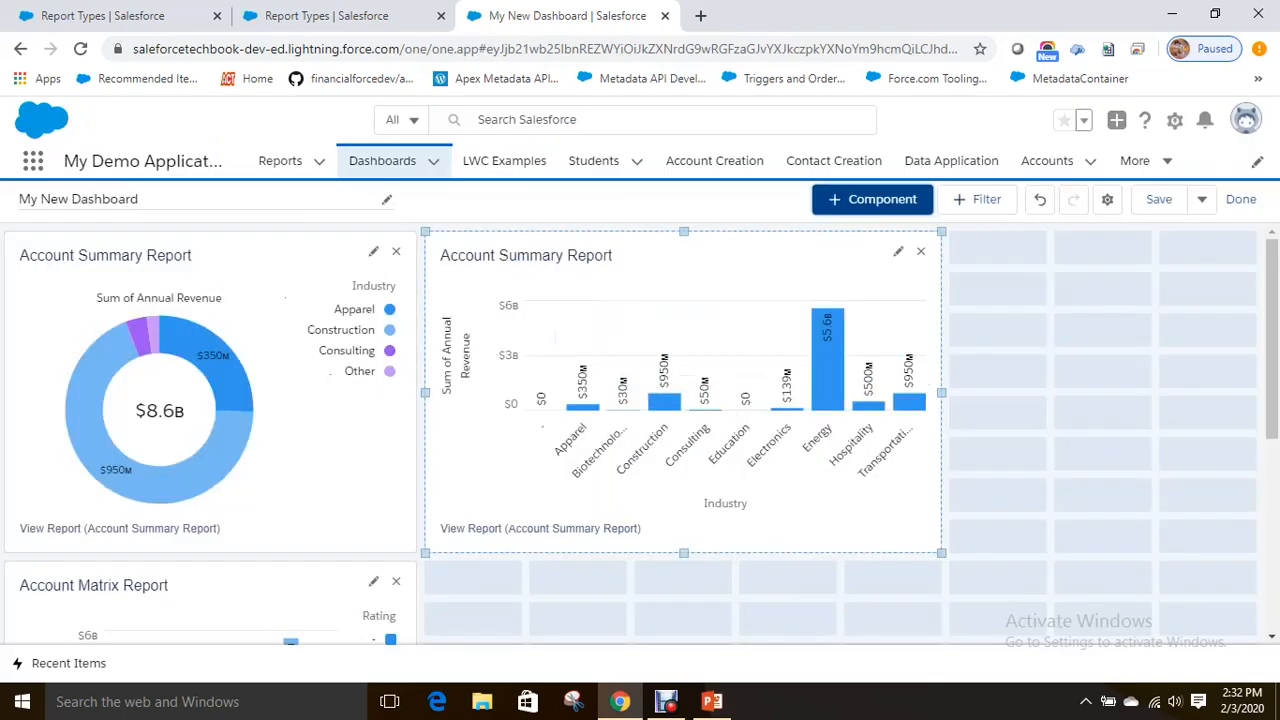
Add a component based on the Account Tabular Report from the public reports, displayed as a Lightning Table.
{"action": "scroll", "coordinate": [640, 433], "scroll_direction": "down", "scroll_amount": 3}
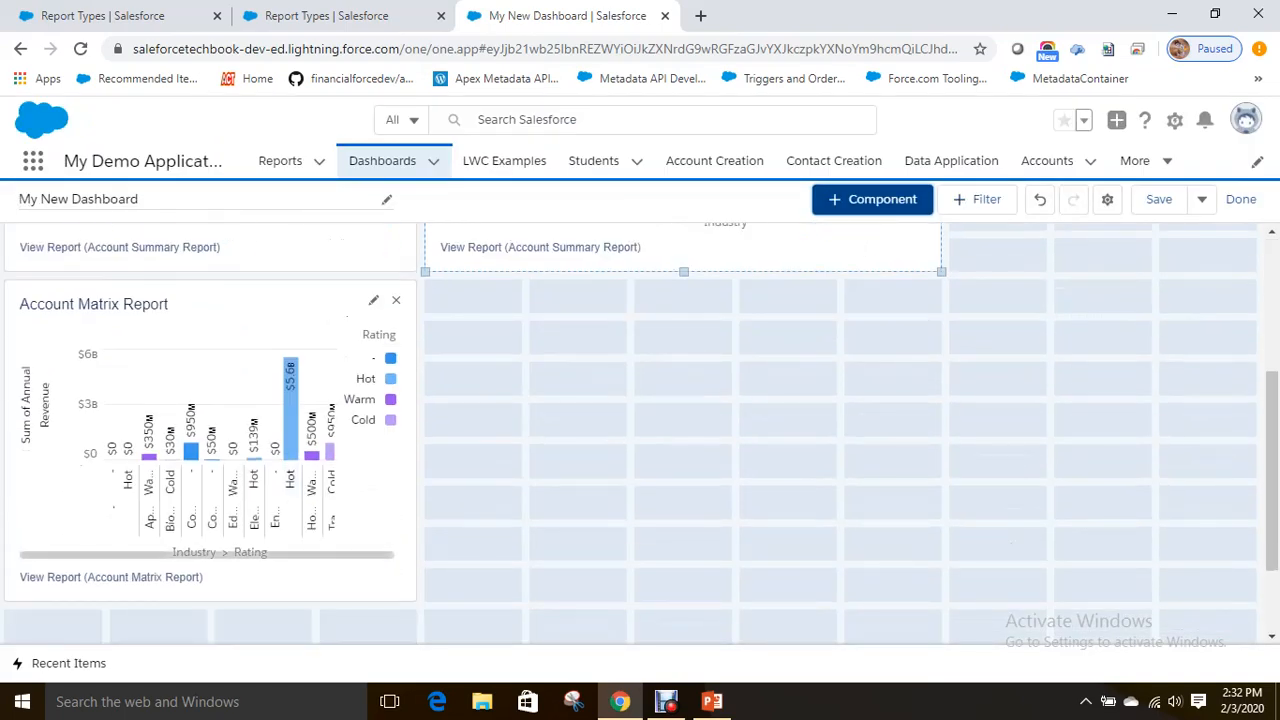
{"action": "scroll", "coordinate": [640, 433], "scroll_direction": "up", "scroll_amount": 3}
{"action": "scroll", "coordinate": [640, 433], "scroll_direction": "down", "scroll_amount": 2}
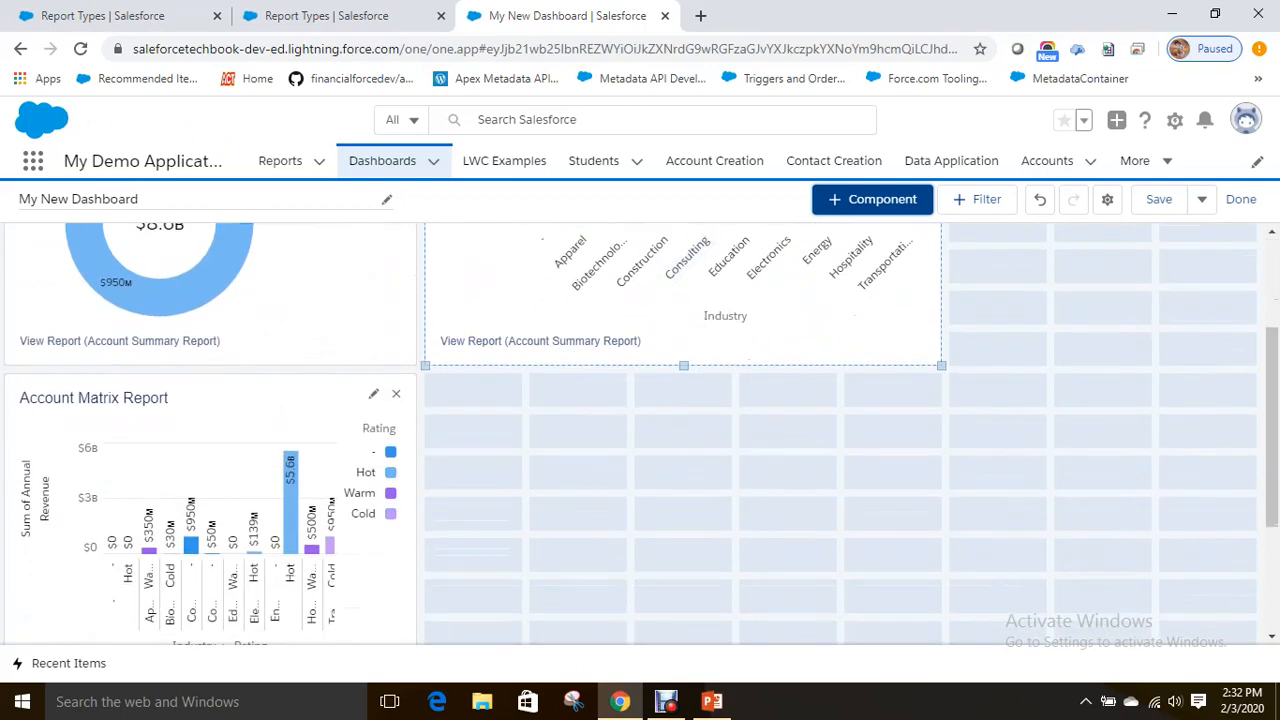
{"action": "left_click", "coordinate": [872, 199]}
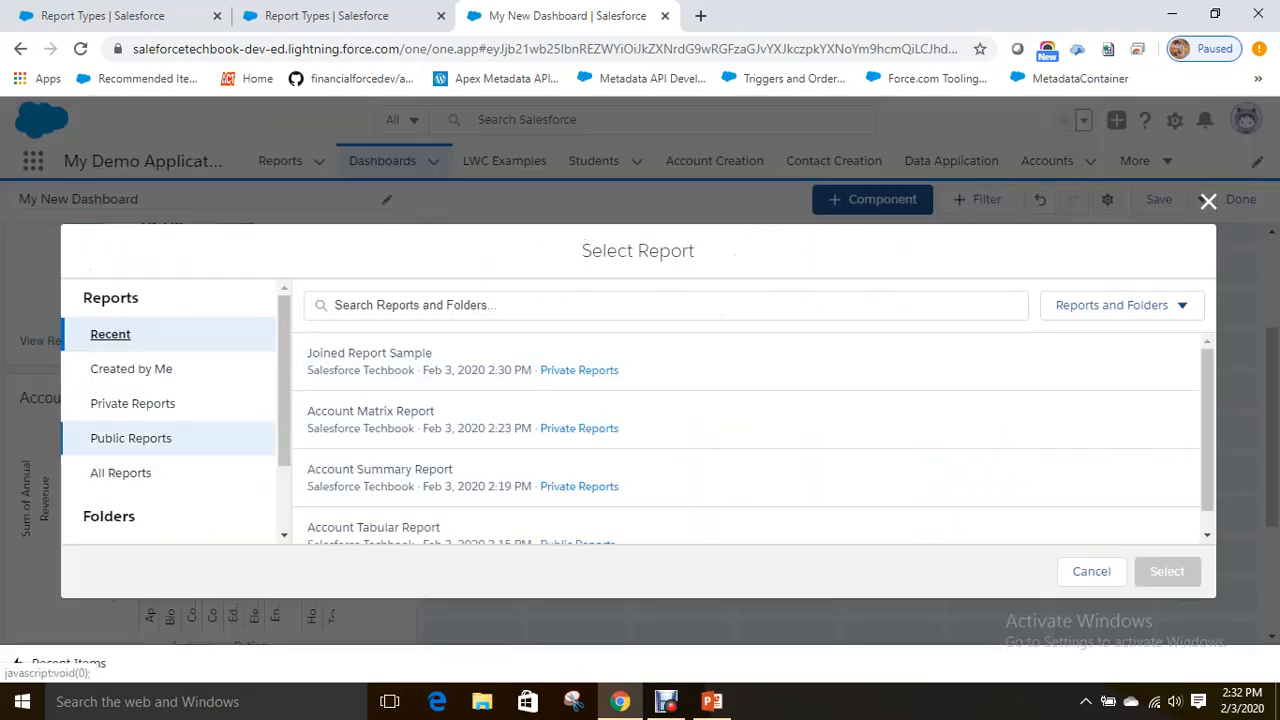
{"action": "scroll", "coordinate": [168, 437], "scroll_direction": "down", "scroll_amount": 1}
{"action": "scroll", "coordinate": [168, 379], "scroll_direction": "up", "scroll_amount": 1}
{"action": "scroll", "coordinate": [168, 454], "scroll_direction": "down", "scroll_amount": 1}
{"action": "left_click", "coordinate": [120, 526]}
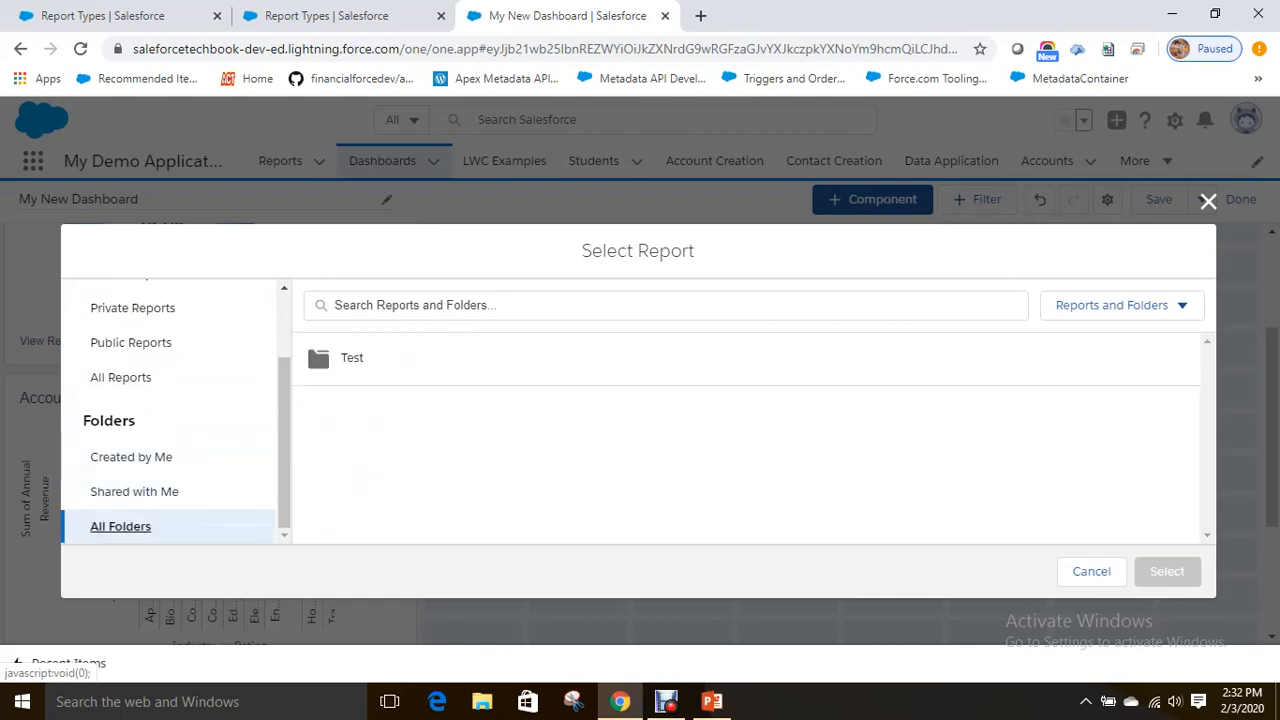
{"action": "left_click", "coordinate": [131, 343]}
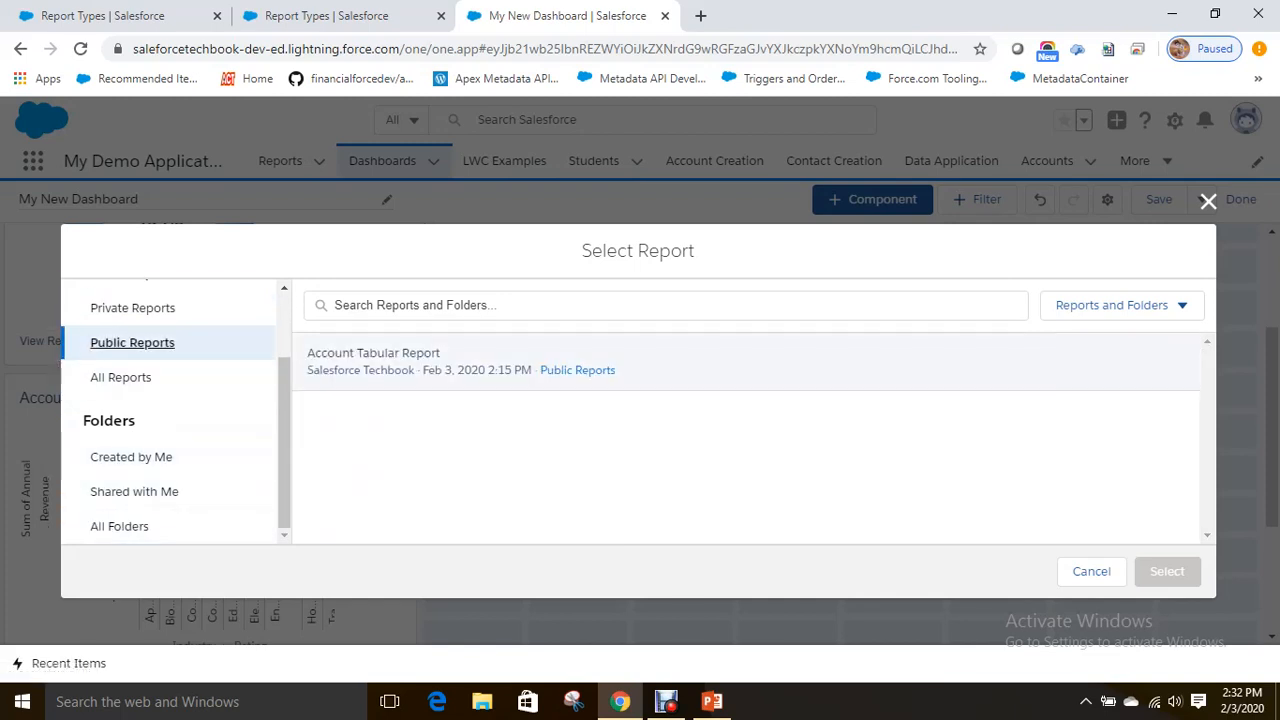
{"action": "left_click", "coordinate": [400, 361]}
{"action": "left_click", "coordinate": [1167, 571]}
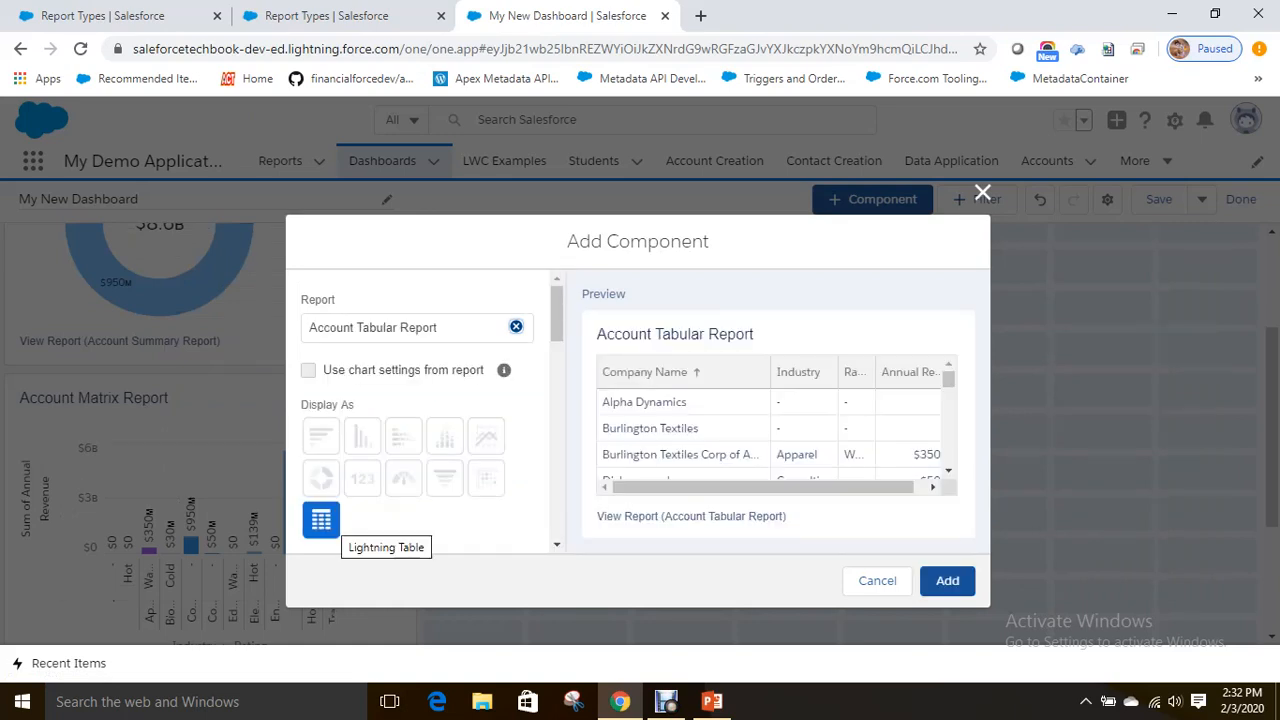
{"action": "left_click", "coordinate": [321, 520]}
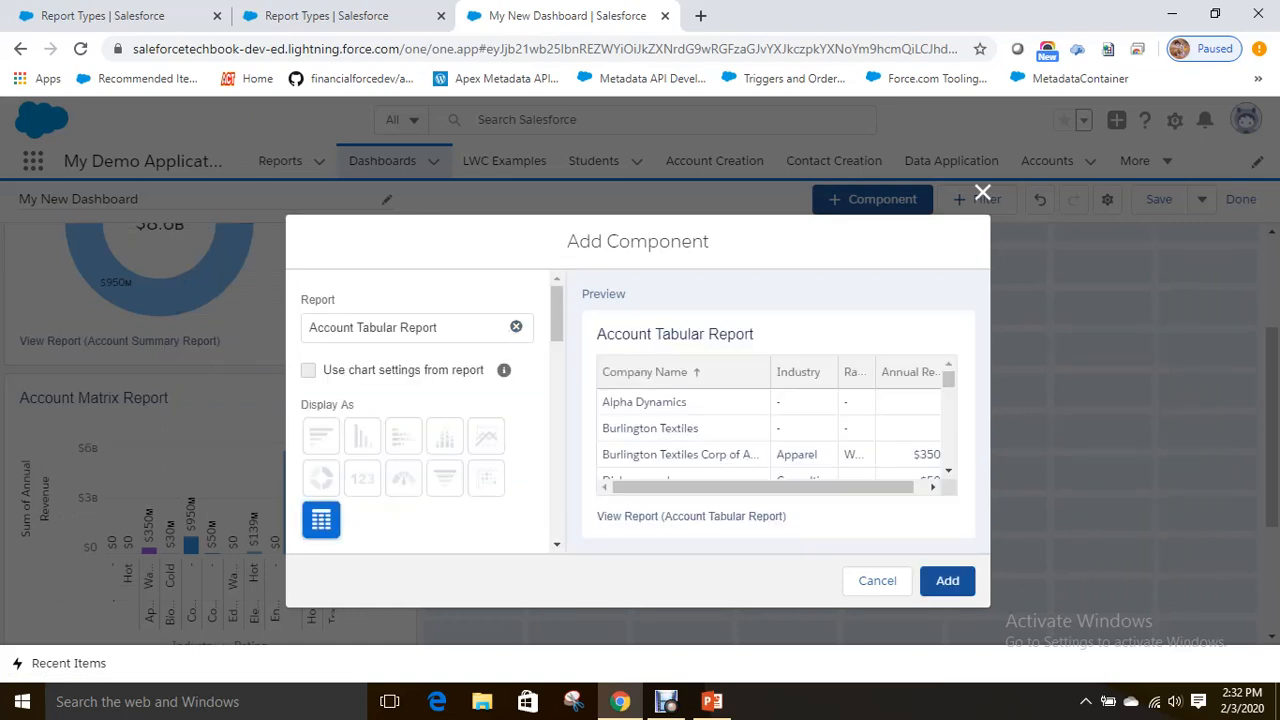
{"action": "left_click", "coordinate": [947, 580]}
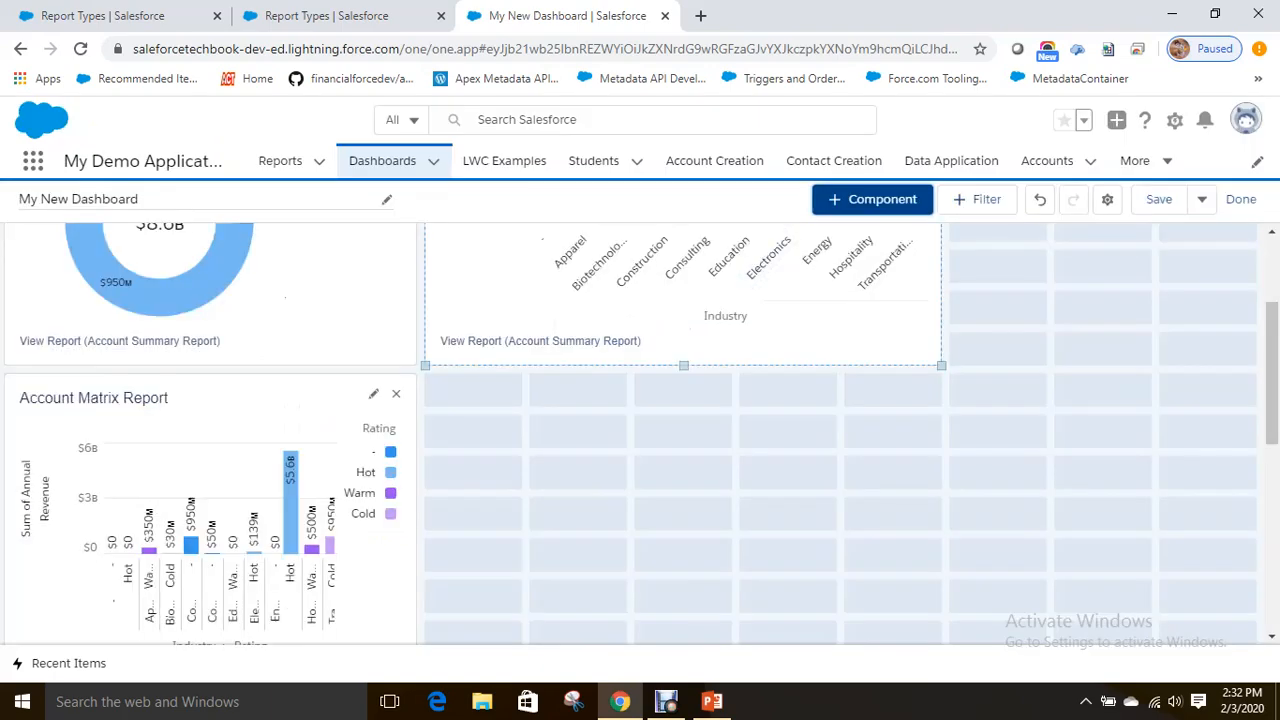
Move the Account Tabular Report table beside the Account Matrix Report chart, below the Account Summary Report bar chart.
{"action": "scroll", "coordinate": [230, 445], "scroll_direction": "up", "scroll_amount": 2}
{"action": "left_click_drag", "start_coordinate": [230, 445], "coordinate": [230, 411]}
{"action": "scroll", "coordinate": [230, 411], "scroll_direction": "up", "scroll_amount": 2}
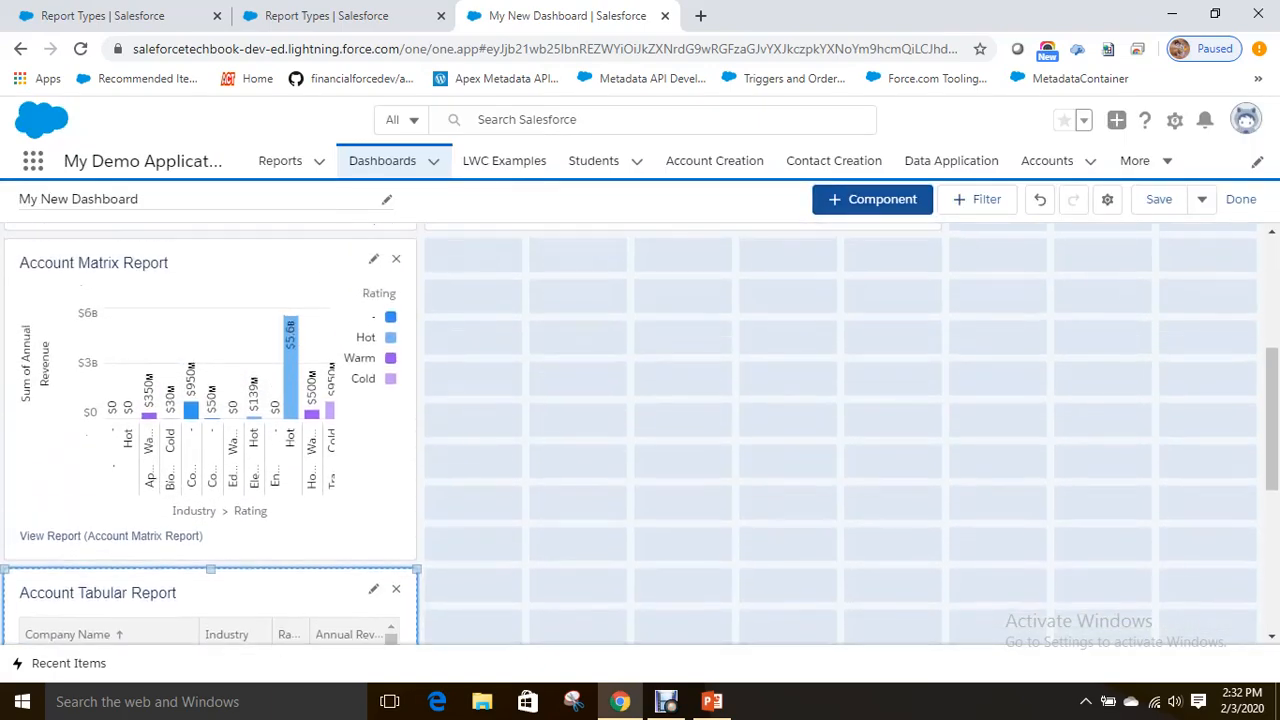
{"action": "mouse_move", "coordinate": [230, 598]}
{"action": "left_mouse_down"}
{"action": "mouse_move", "coordinate": [252, 600]}
{"action": "mouse_move", "coordinate": [575, 358]}
{"action": "mouse_move", "coordinate": [656, 283]}
{"action": "mouse_move", "coordinate": [652, 271]}
{"action": "left_mouse_up"}
Review the Account Tabular Report component's settings and switch its component theme to Dark.
{"action": "left_click", "coordinate": [795, 264]}
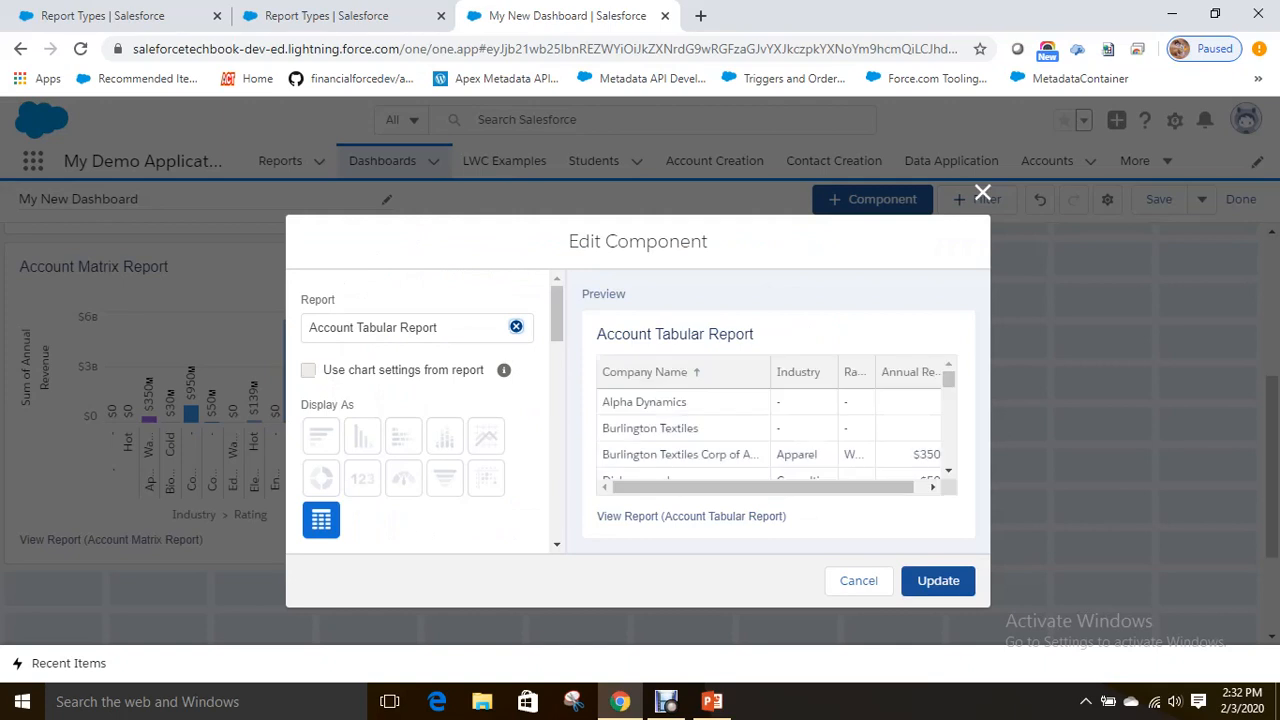
{"action": "scroll", "coordinate": [425, 430], "scroll_direction": "down", "scroll_amount": 4}
{"action": "scroll", "coordinate": [769, 430], "scroll_direction": "down", "scroll_amount": 4}
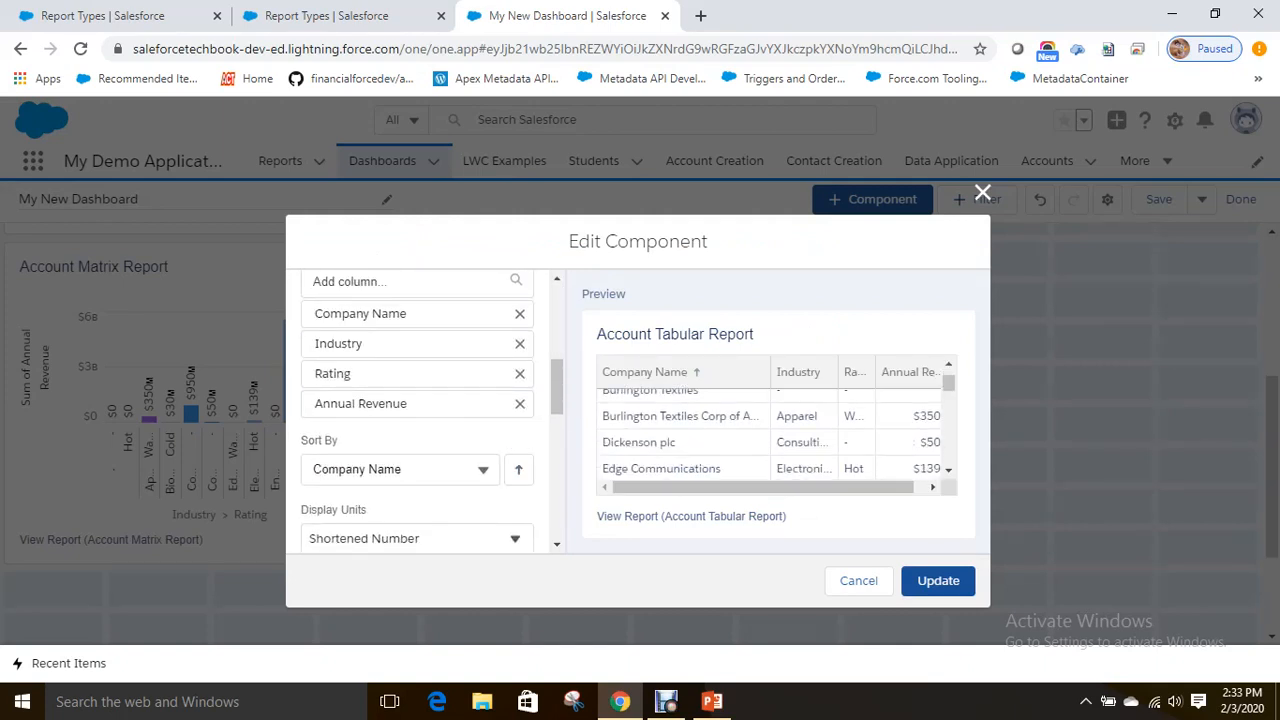
{"action": "scroll", "coordinate": [425, 430], "scroll_direction": "down", "scroll_amount": 3}
{"action": "scroll", "coordinate": [425, 410], "scroll_direction": "up", "scroll_amount": 3}
{"action": "scroll", "coordinate": [425, 410], "scroll_direction": "down", "scroll_amount": 5}
{"action": "scroll", "coordinate": [425, 410], "scroll_direction": "down", "scroll_amount": 3}
{"action": "scroll", "coordinate": [425, 410], "scroll_direction": "up", "scroll_amount": 2}
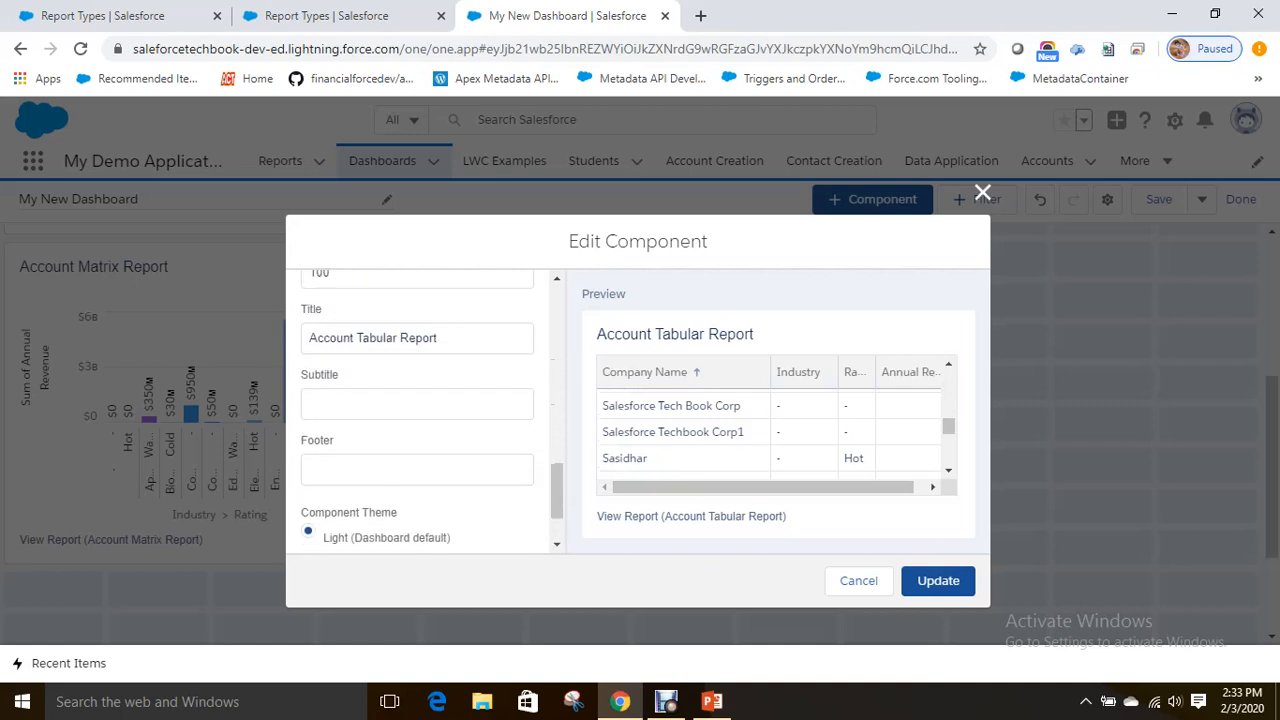
{"action": "scroll", "coordinate": [425, 410], "scroll_direction": "down", "scroll_amount": 1}
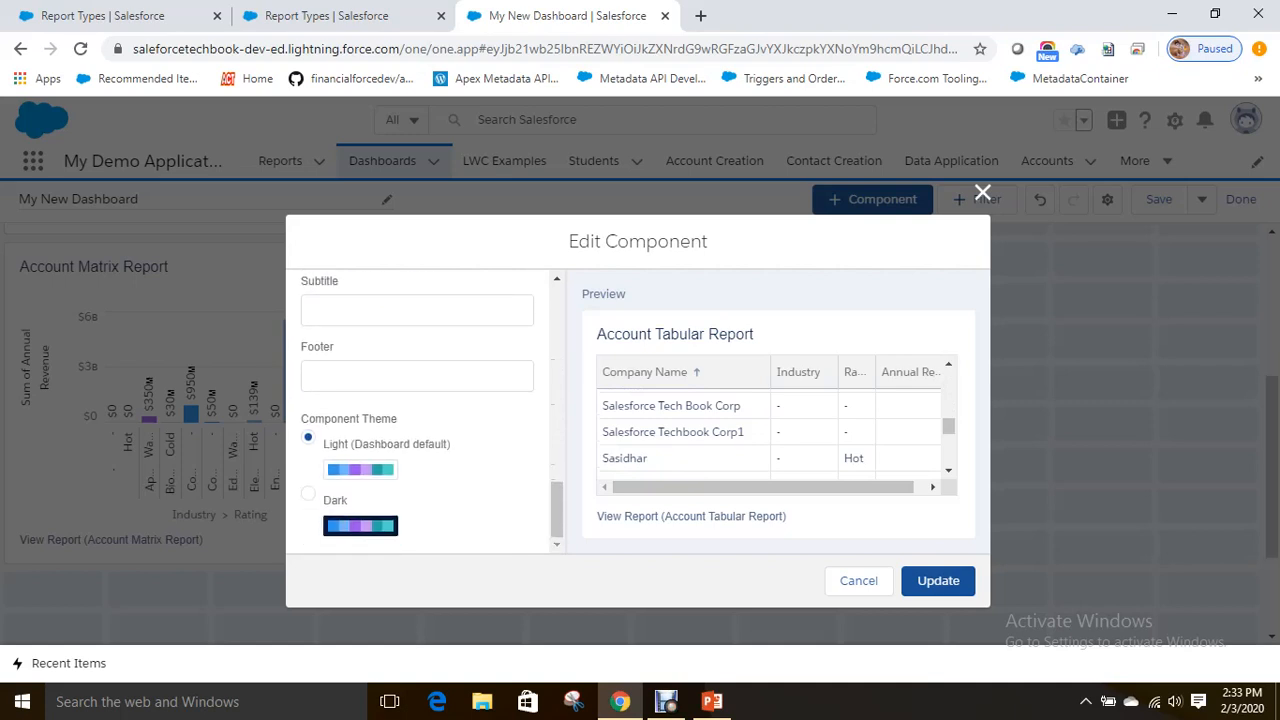
{"action": "left_click", "coordinate": [308, 494]}
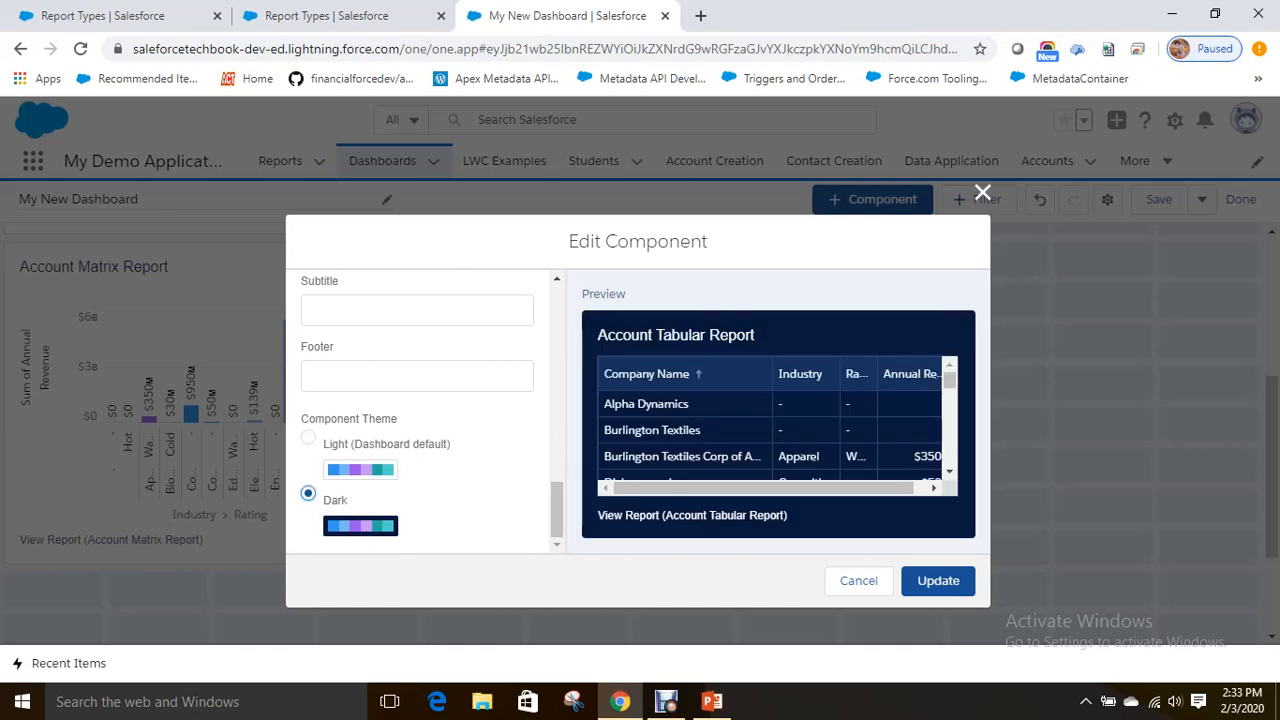
{"action": "left_click", "coordinate": [938, 580]}
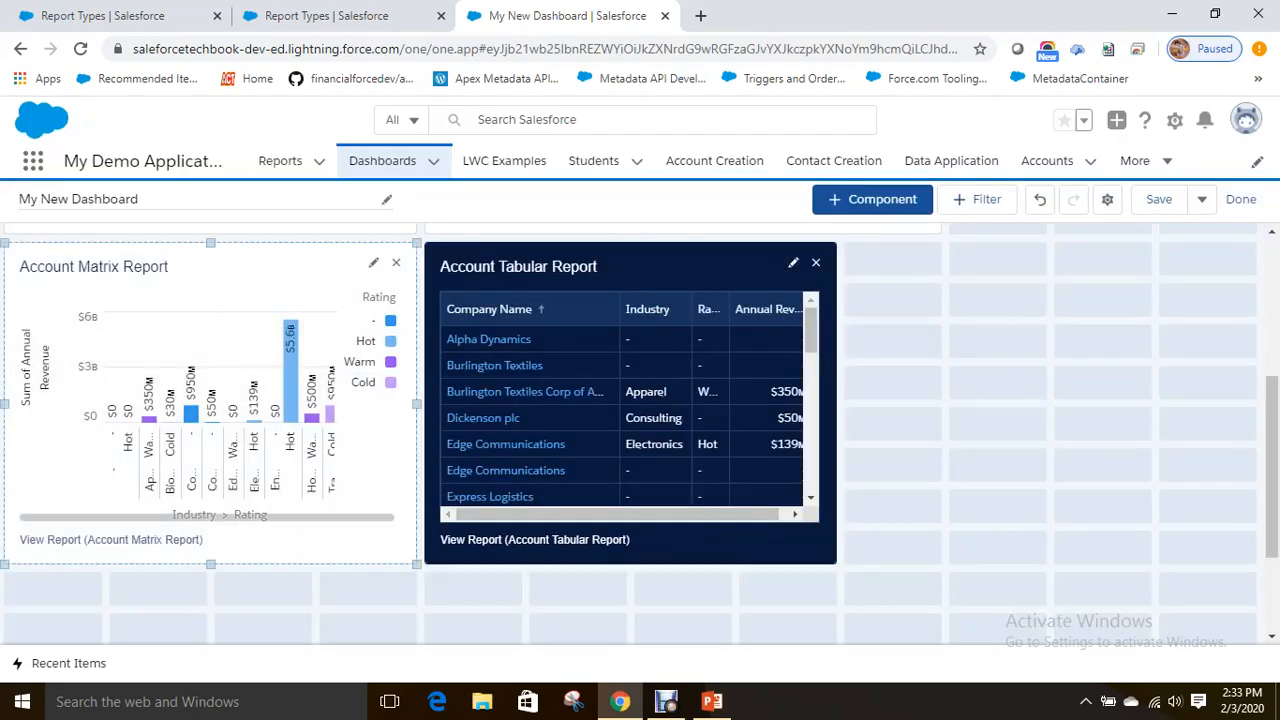
Set the Account Matrix Report component's theme to Dark.
{"action": "mouse_move", "coordinate": [311, 414]}
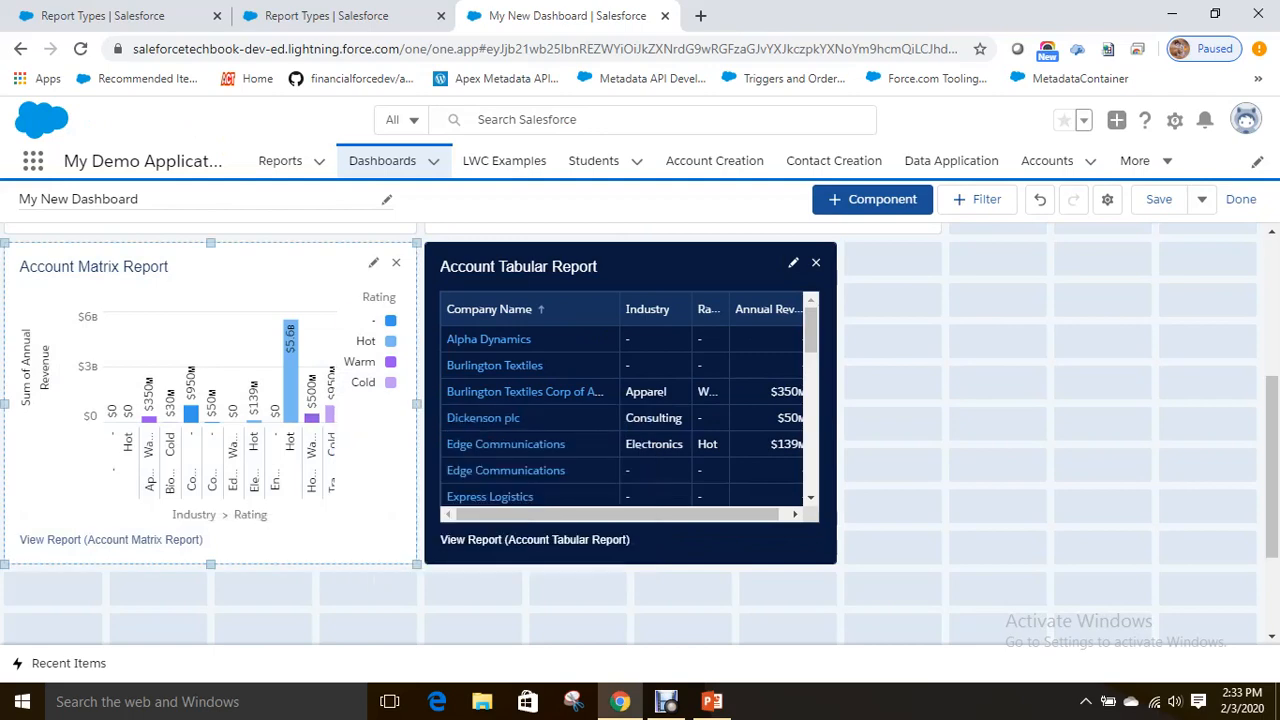
{"action": "left_click", "coordinate": [373, 262]}
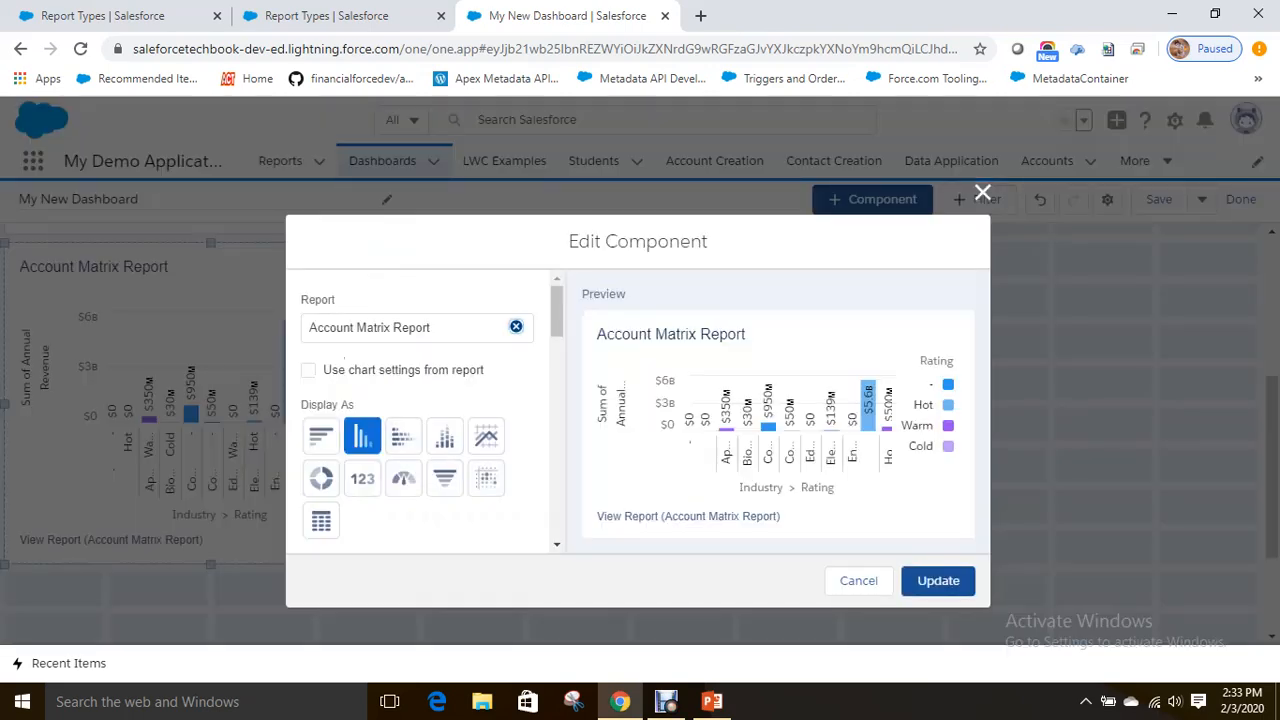
{"action": "scroll", "coordinate": [417, 410], "scroll_direction": "down", "scroll_amount": 10}
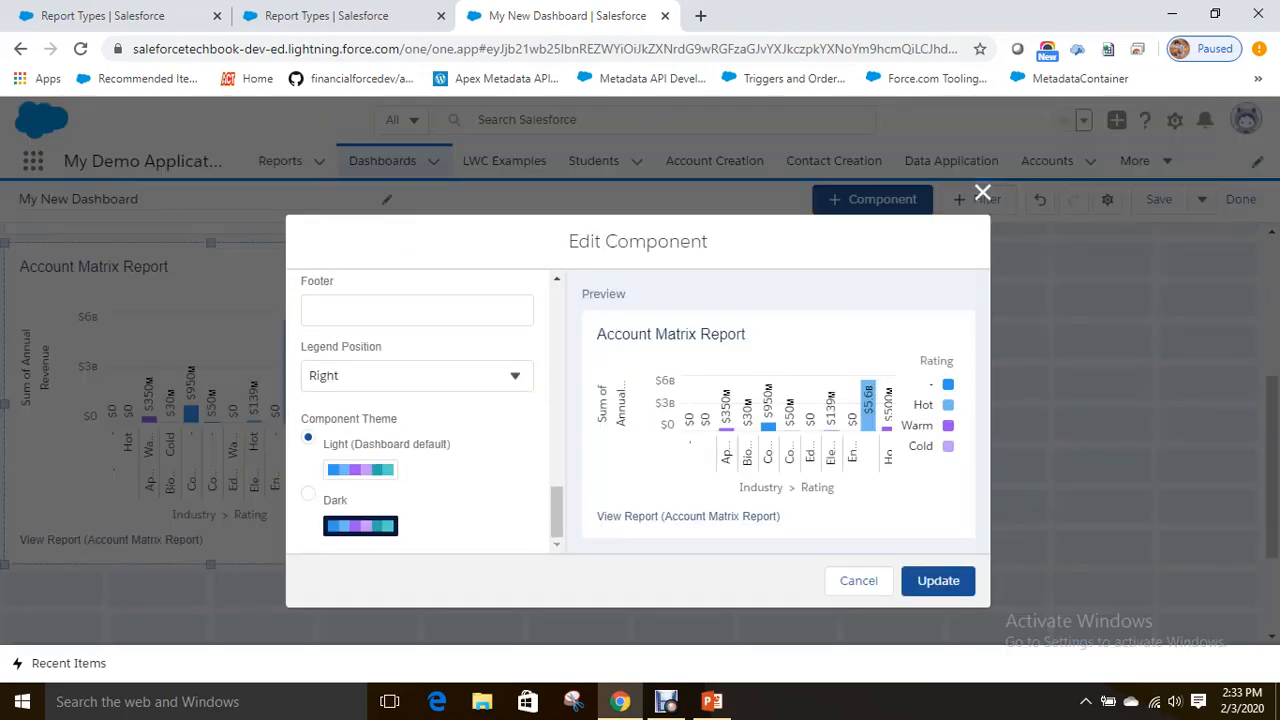
{"action": "left_click", "coordinate": [308, 493]}
{"action": "left_click", "coordinate": [938, 580]}
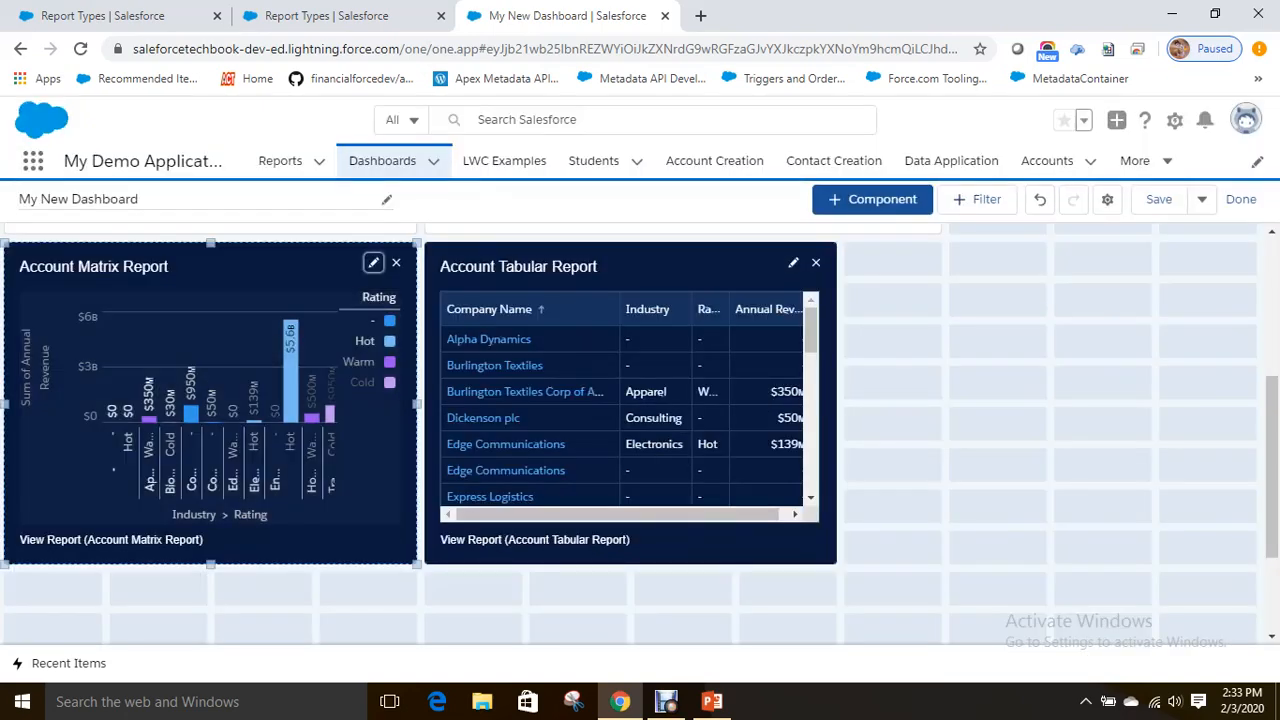
Finish editing the dashboard and save its changes.
{"action": "scroll", "coordinate": [470, 435], "scroll_direction": "up", "scroll_amount": 3}
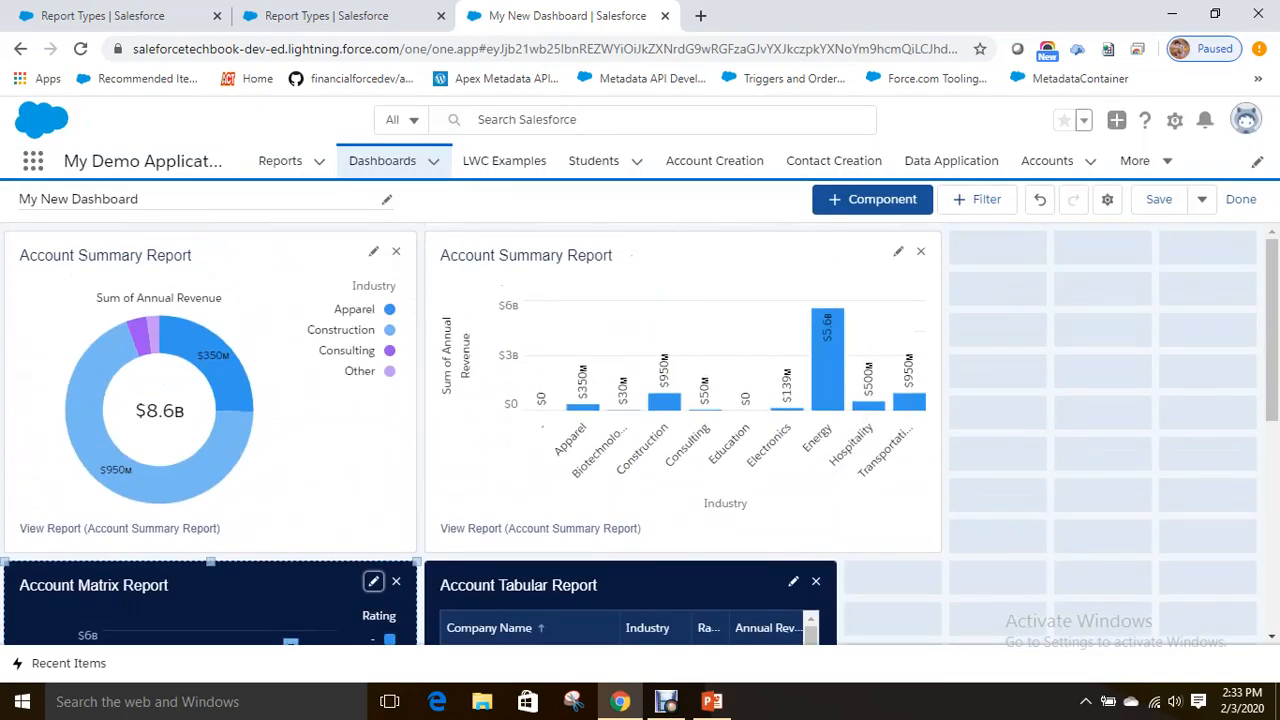
{"action": "left_click", "coordinate": [1240, 199]}
{"action": "left_click", "coordinate": [893, 478]}
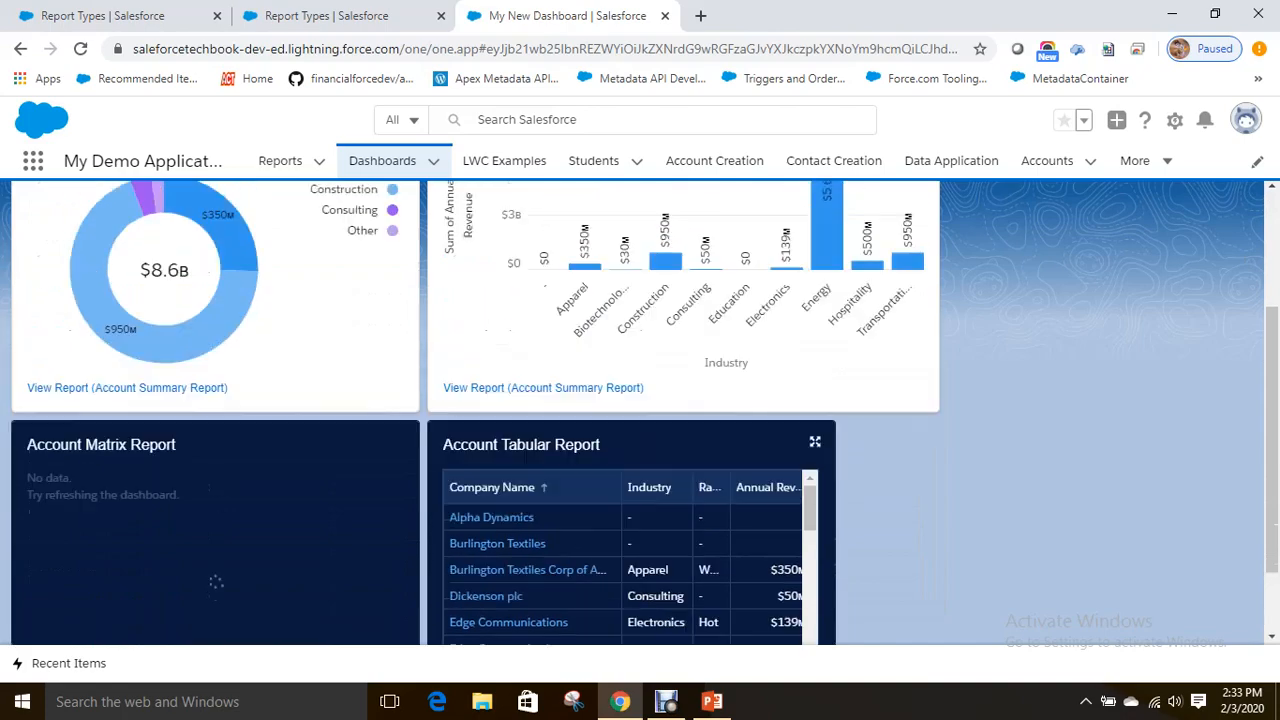
Examine the summary, matrix and tabular report components on the saved dashboard.
{"action": "scroll", "coordinate": [632, 412], "scroll_direction": "down", "scroll_amount": 3}
{"action": "scroll", "coordinate": [632, 412], "scroll_direction": "up", "scroll_amount": 3}
{"action": "scroll", "coordinate": [632, 412], "scroll_direction": "down", "scroll_amount": 2}
{"action": "scroll", "coordinate": [632, 412], "scroll_direction": "down", "scroll_amount": 2}
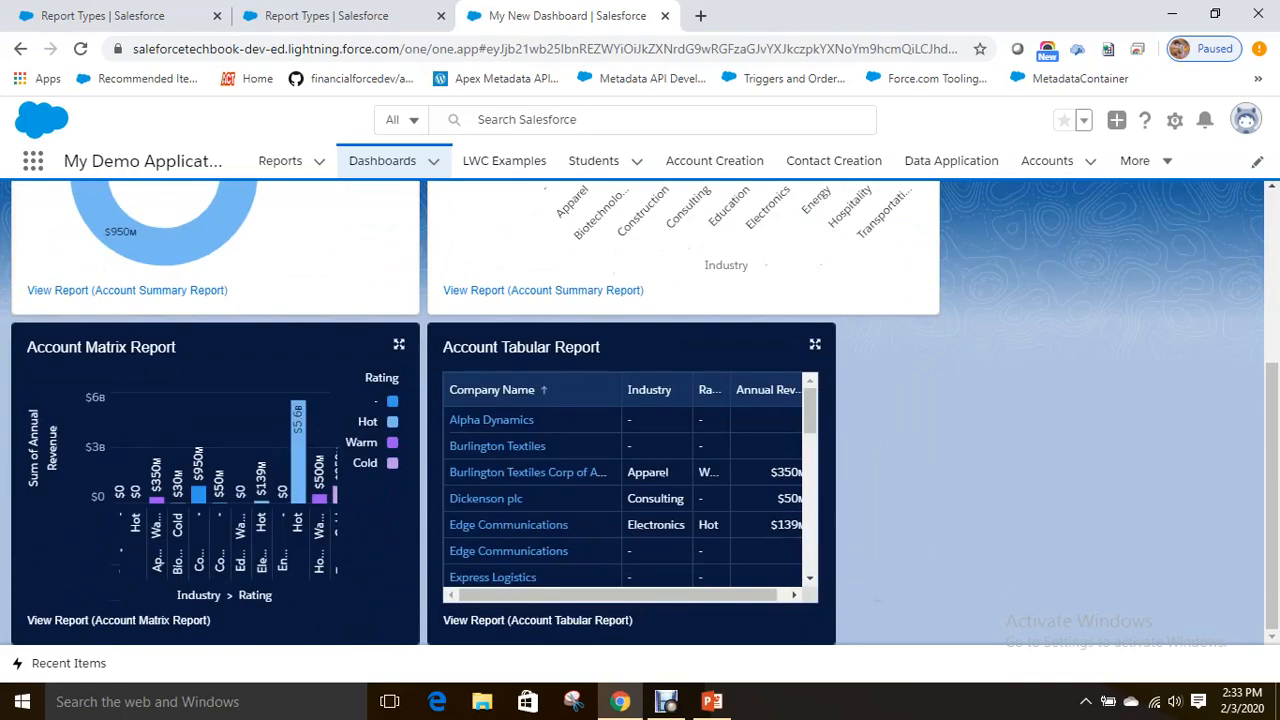
{"action": "scroll", "coordinate": [632, 412], "scroll_direction": "up", "scroll_amount": 3}
{"action": "scroll", "coordinate": [632, 412], "scroll_direction": "down", "scroll_amount": 2}
{"action": "scroll", "coordinate": [632, 412], "scroll_direction": "up", "scroll_amount": 2}
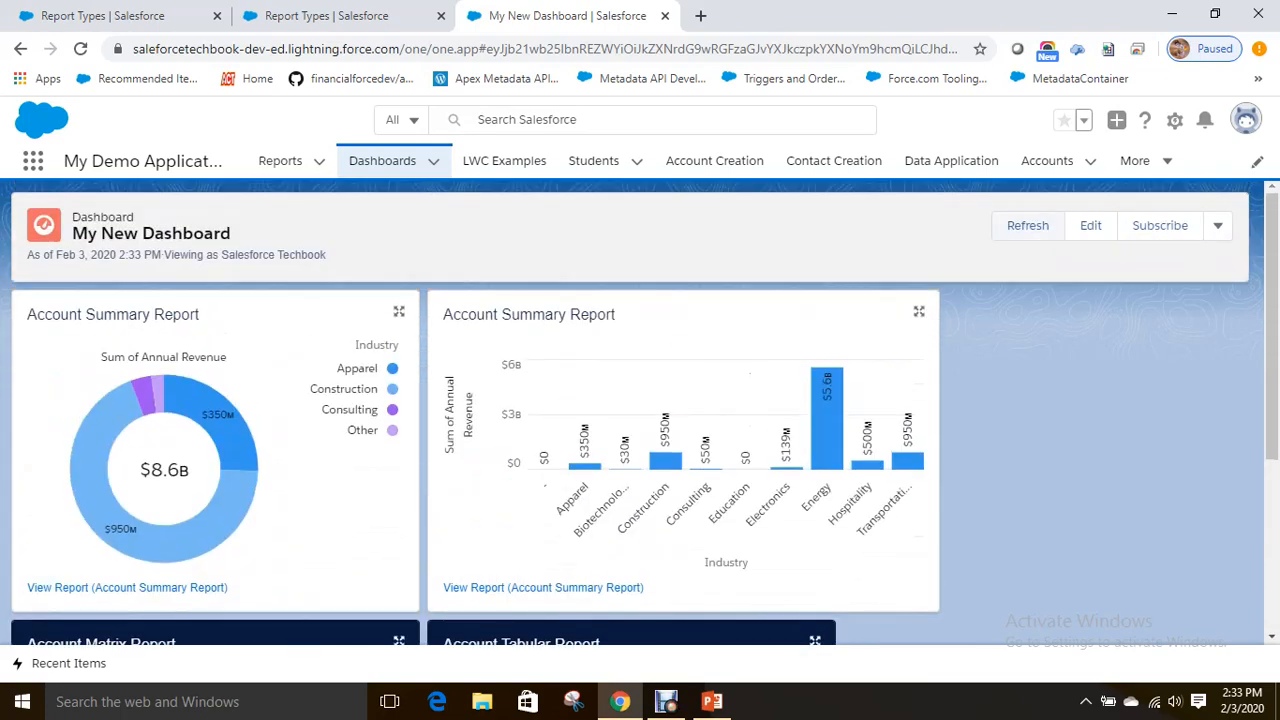
Try to refresh the dashboard's data and look over its components again.
{"action": "left_click", "coordinate": [1028, 225]}
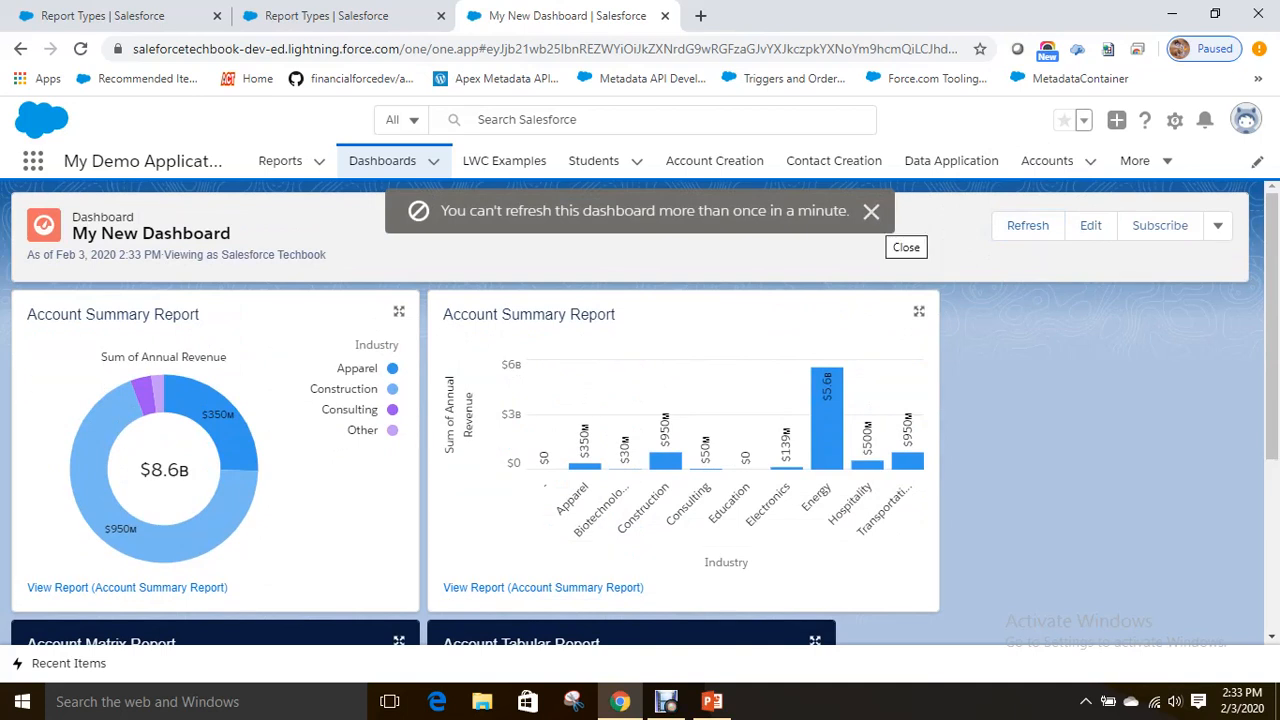
{"action": "left_click", "coordinate": [871, 211]}
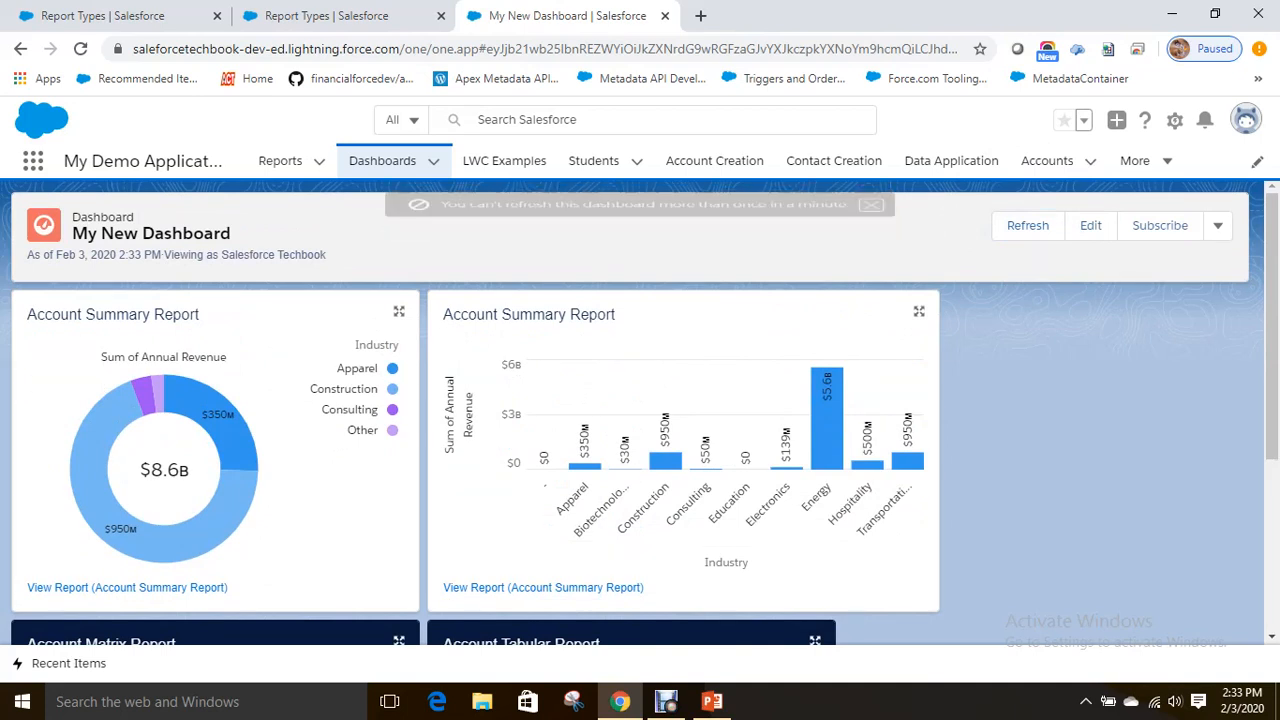
{"action": "scroll", "coordinate": [640, 410], "scroll_direction": "down", "scroll_amount": 3}
{"action": "scroll", "coordinate": [640, 410], "scroll_direction": "up", "scroll_amount": 3}
{"action": "scroll", "coordinate": [127, 400], "scroll_direction": "down", "scroll_amount": 2}
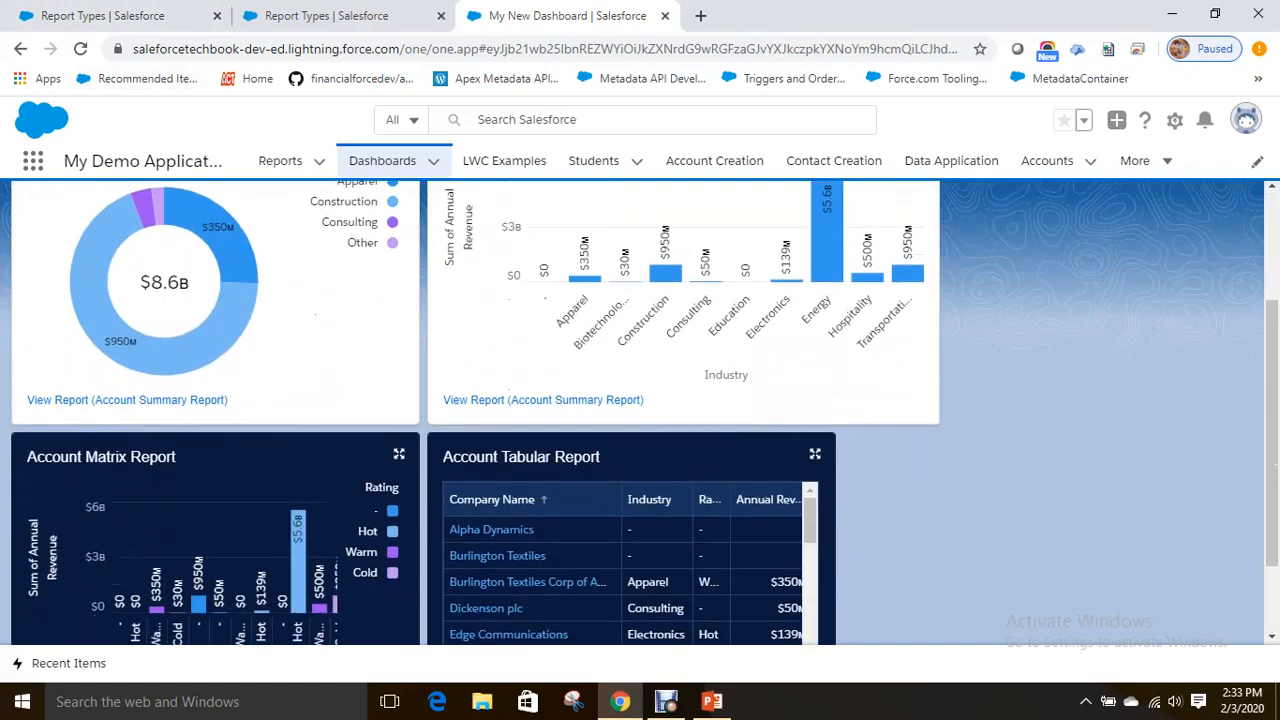
Look over the dashboard, view the Account Summary Report behind the column chart in a separate browser tab, and close that tab.
{"action": "scroll", "coordinate": [127, 400], "scroll_direction": "down", "scroll_amount": 1}
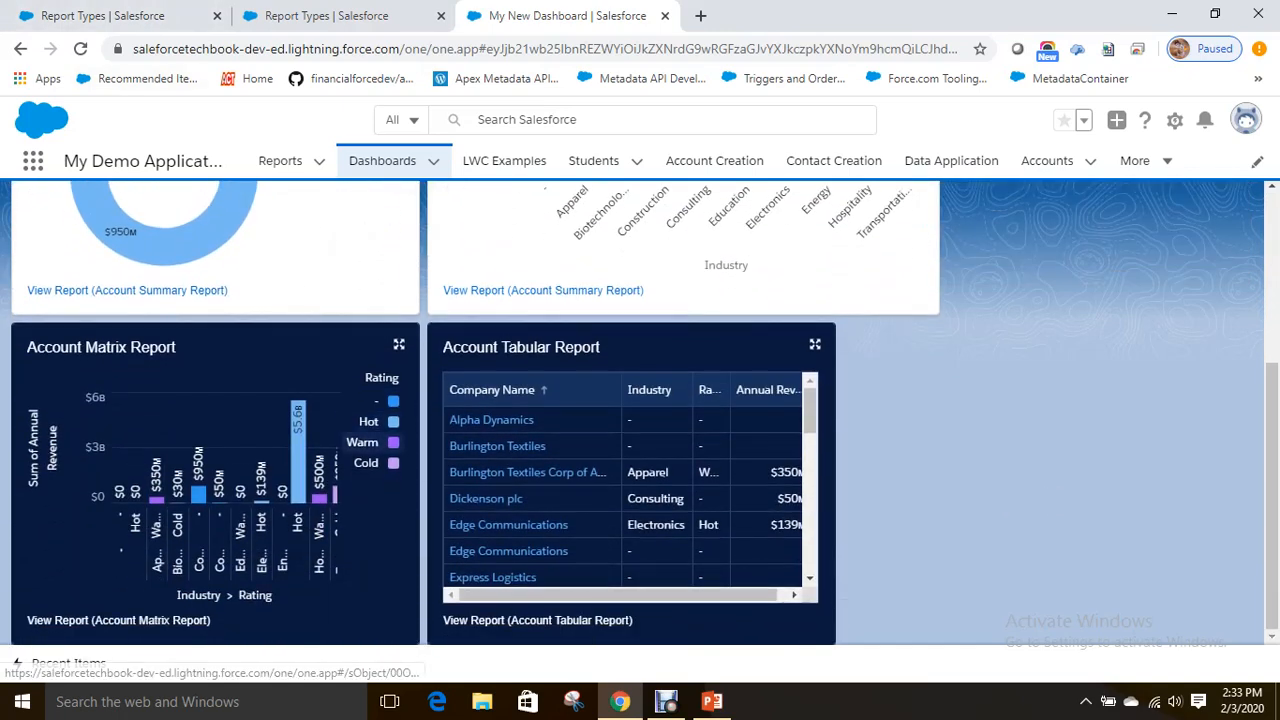
{"action": "scroll", "coordinate": [127, 400], "scroll_direction": "up", "scroll_amount": 3}
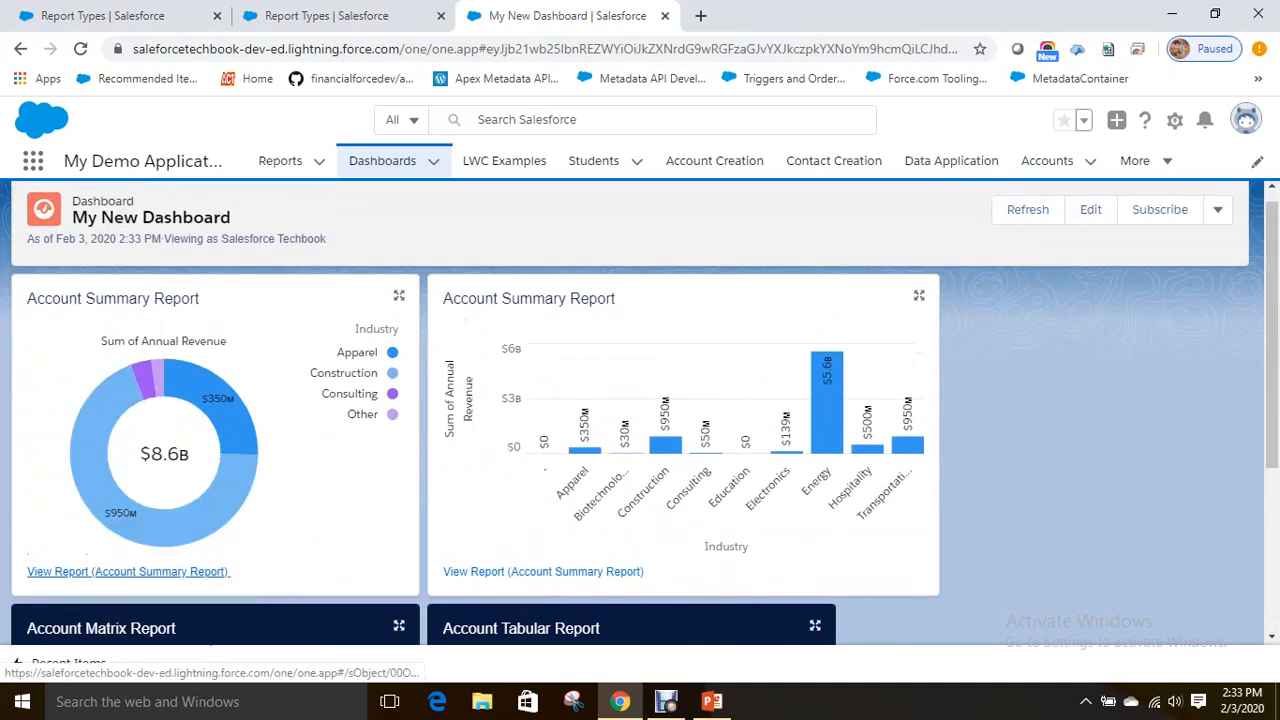
{"action": "key", "text": "ctrl"}
{"action": "key", "text": "ctrl"}
{"action": "key", "text": "ctrl"}
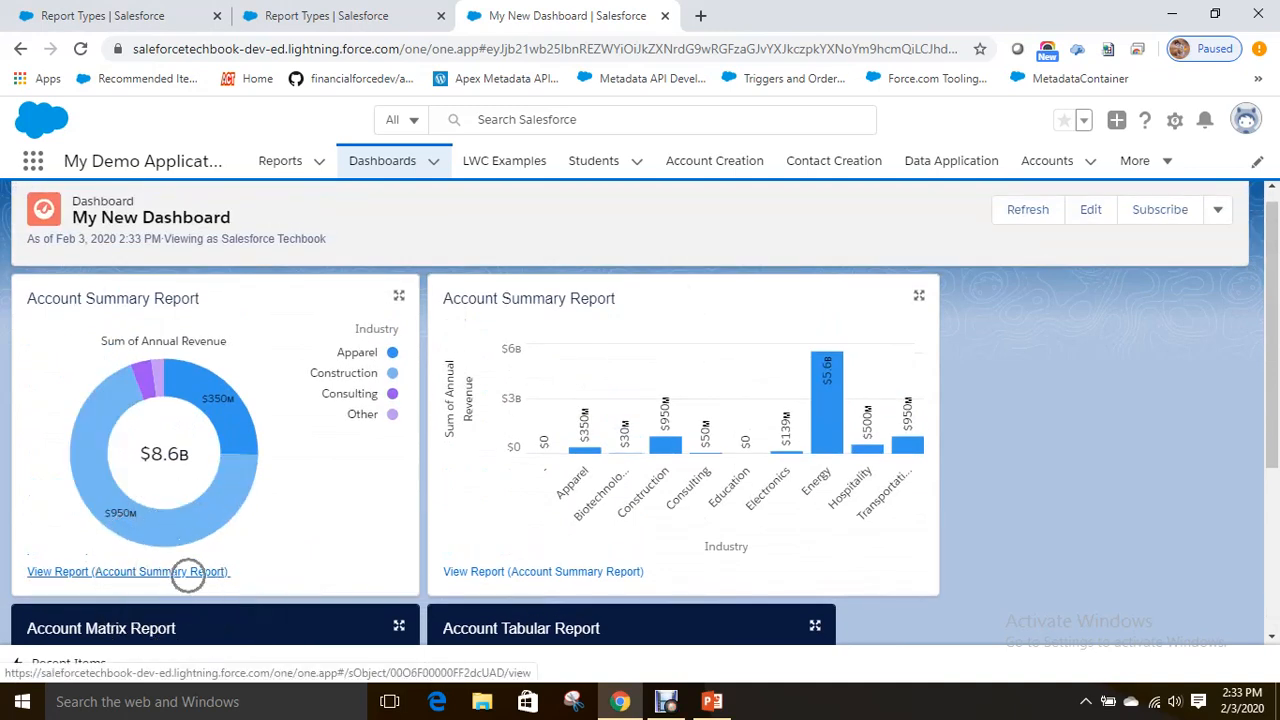
{"action": "key", "text": "ctrl"}
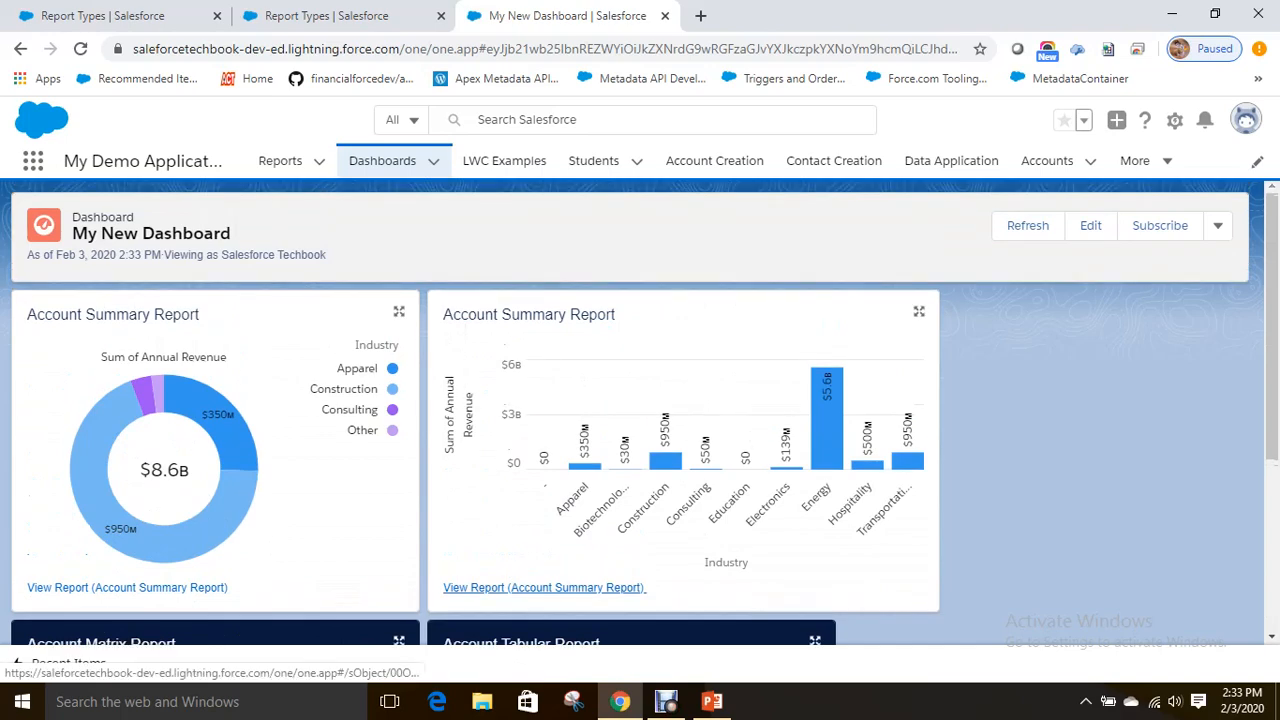
{"action": "right_click", "coordinate": [512, 573]}
{"action": "left_click", "coordinate": [587, 443]}
{"action": "key", "text": "ctrl+Tab"}
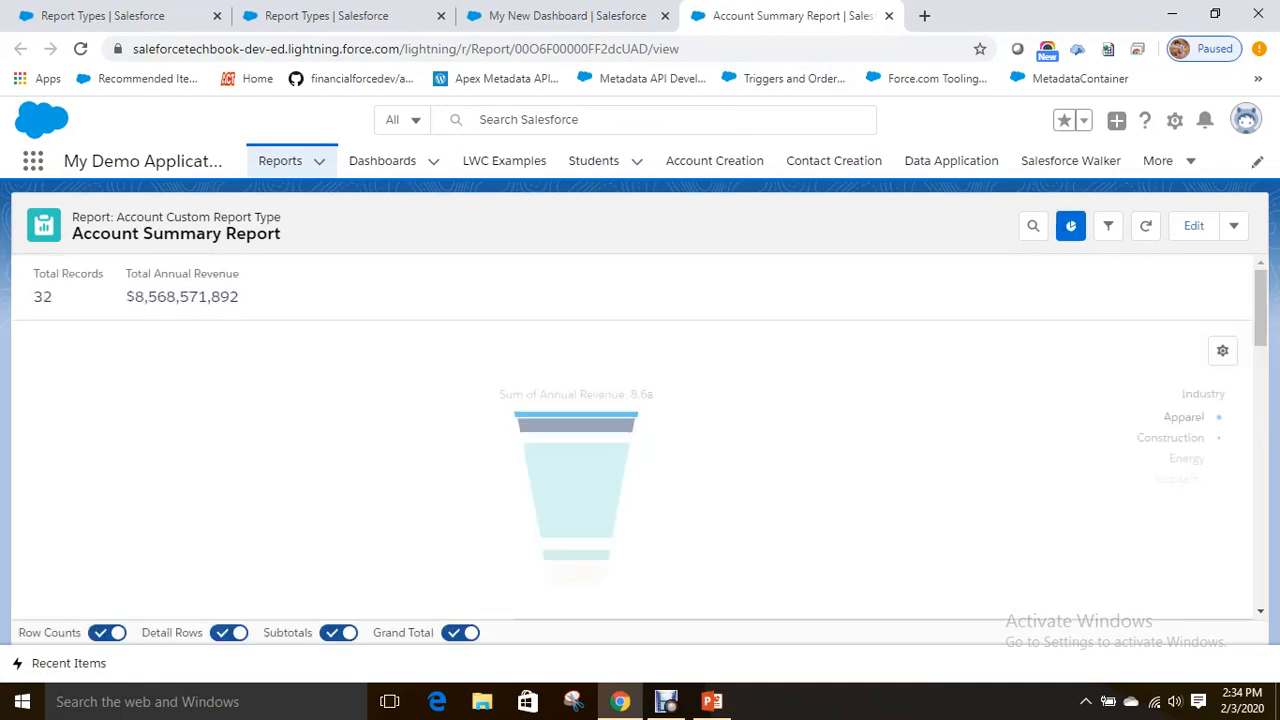
{"action": "left_click", "coordinate": [888, 15]}
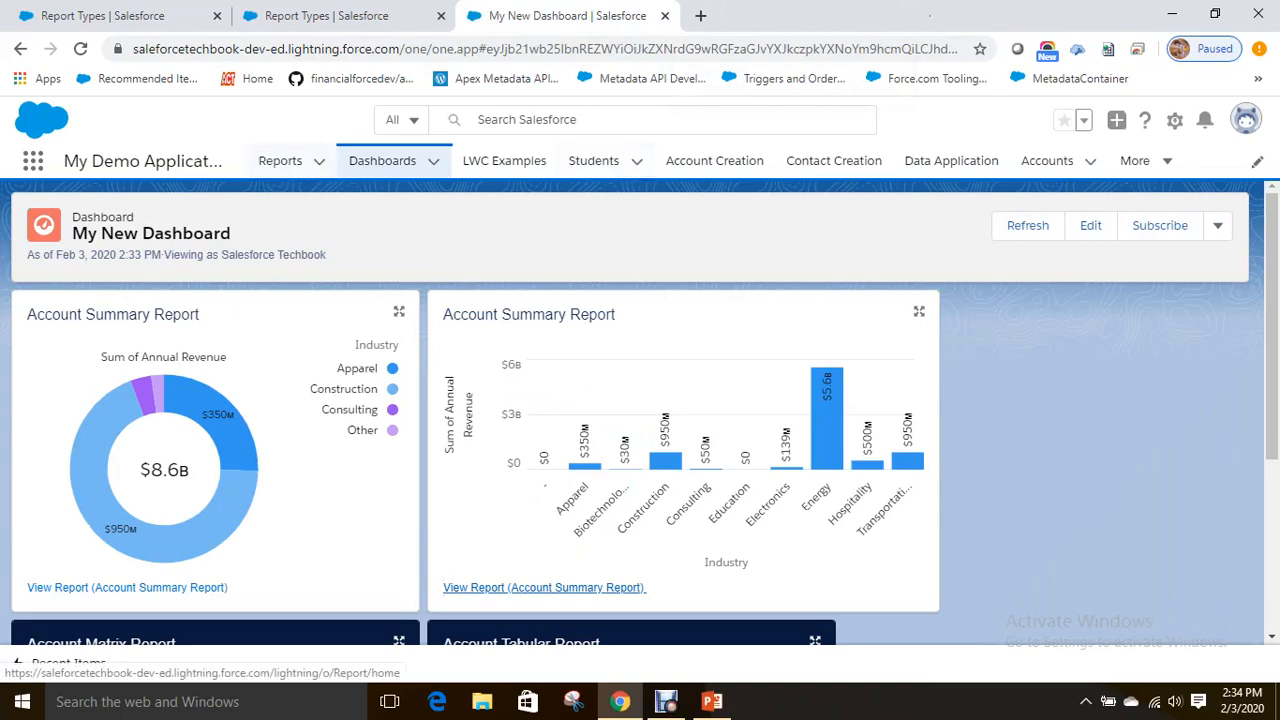
Reopen the column chart's Account Summary Report in its own browser tab and return to My New Dashboard.
{"action": "left_click", "coordinate": [310, 16]}
{"action": "left_click", "coordinate": [560, 16]}
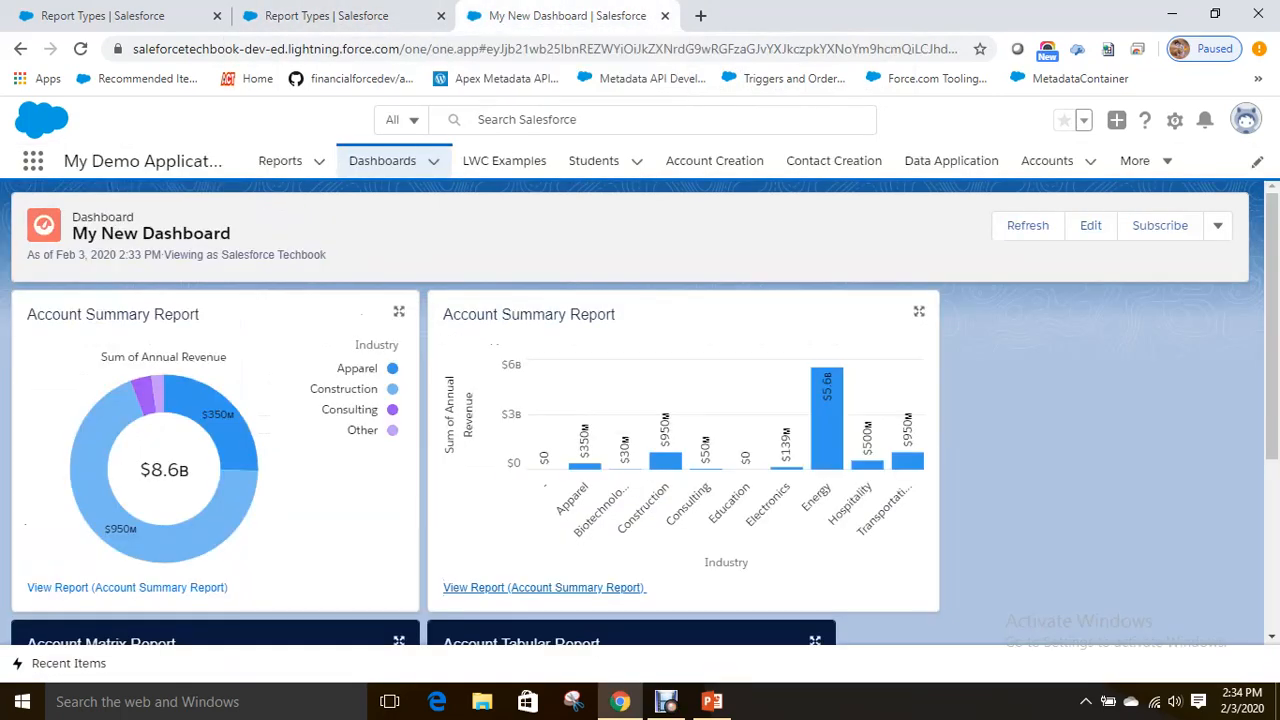
{"action": "scroll", "coordinate": [544, 588], "scroll_direction": "down", "scroll_amount": 1}
{"action": "left_click", "coordinate": [693, 512]}
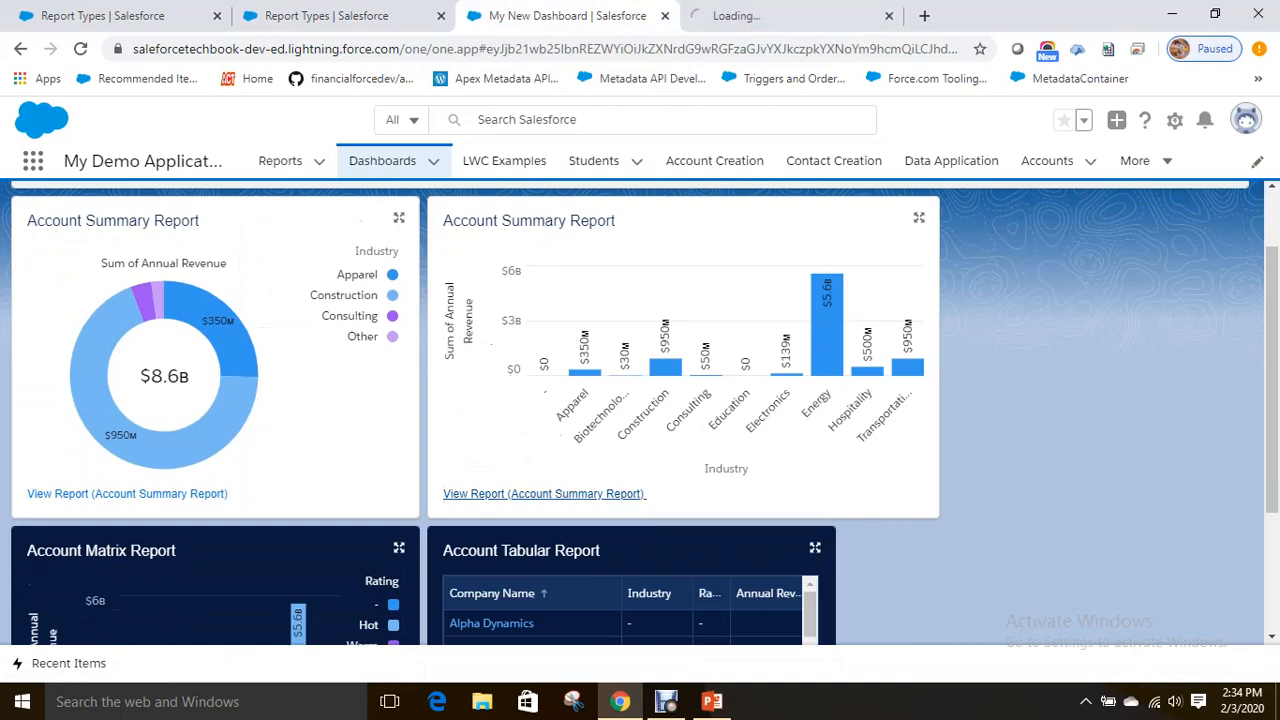
{"action": "left_click", "coordinate": [765, 15]}
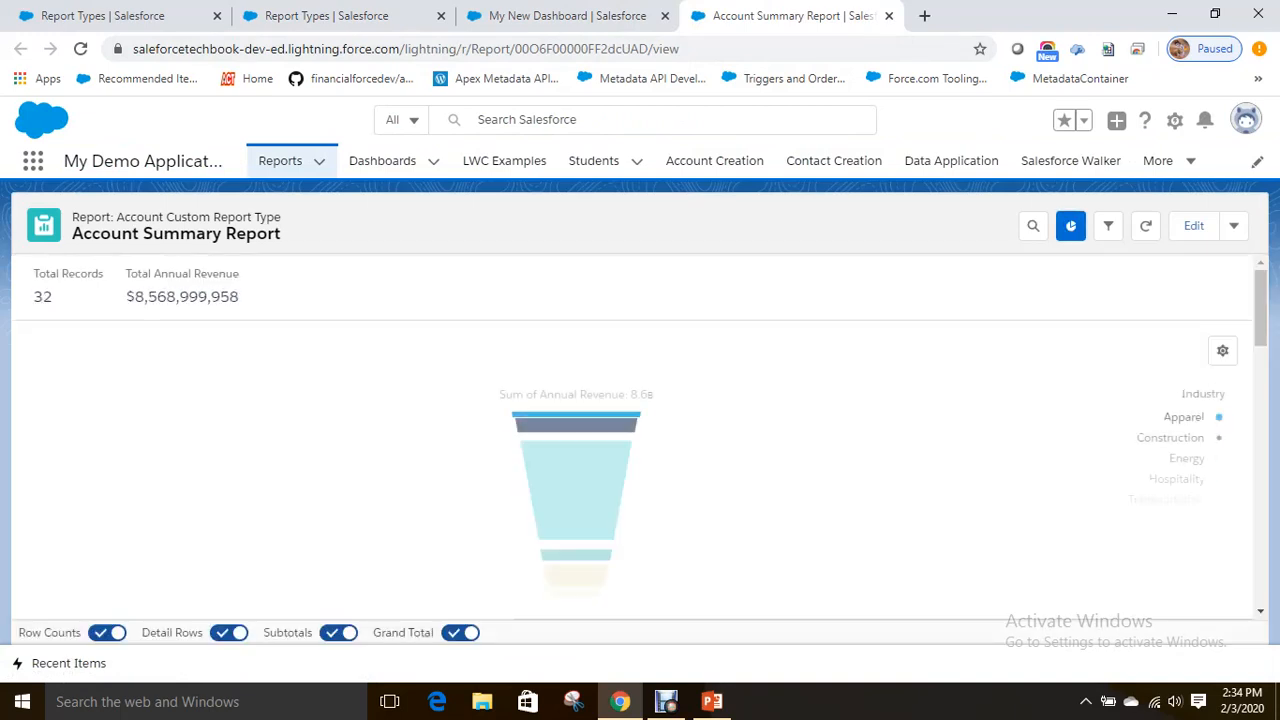
{"action": "left_click", "coordinate": [560, 16]}
{"action": "left_click", "coordinate": [785, 16]}
{"action": "left_click", "coordinate": [560, 16]}
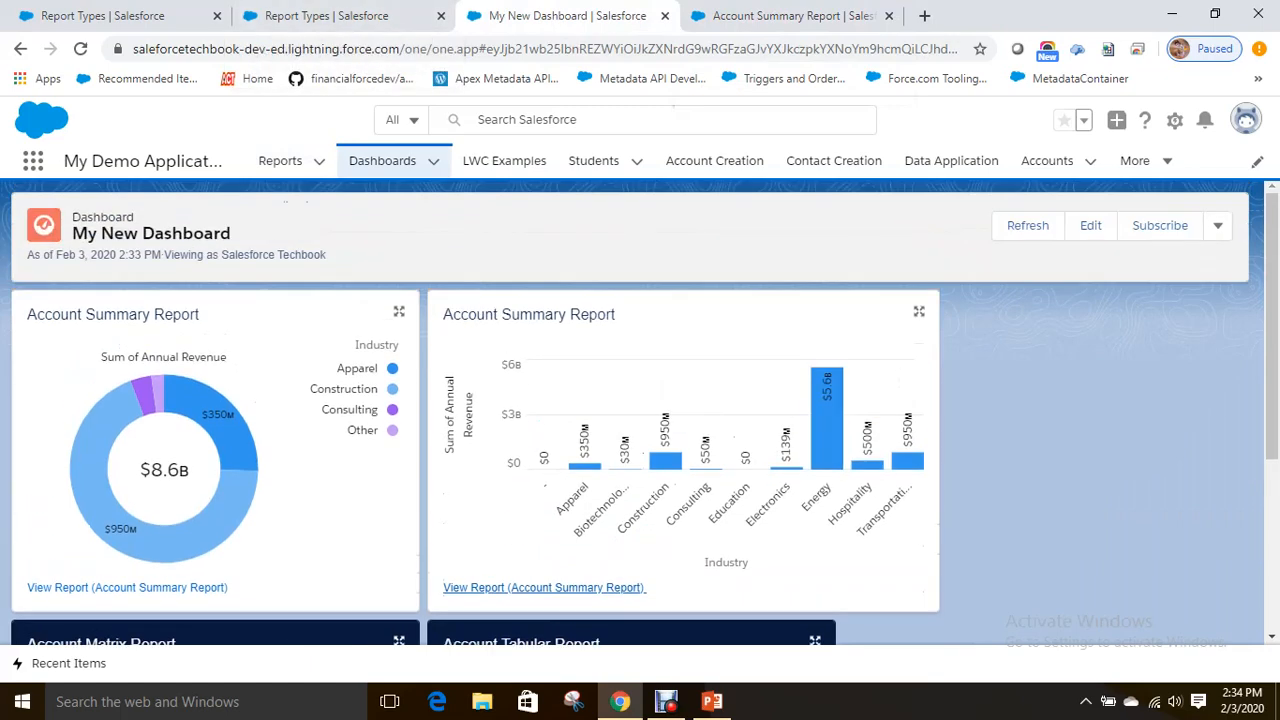
Review the dashboard subscription's frequency, day, time and email options, and leave them without saving.
{"action": "left_click", "coordinate": [1160, 225]}
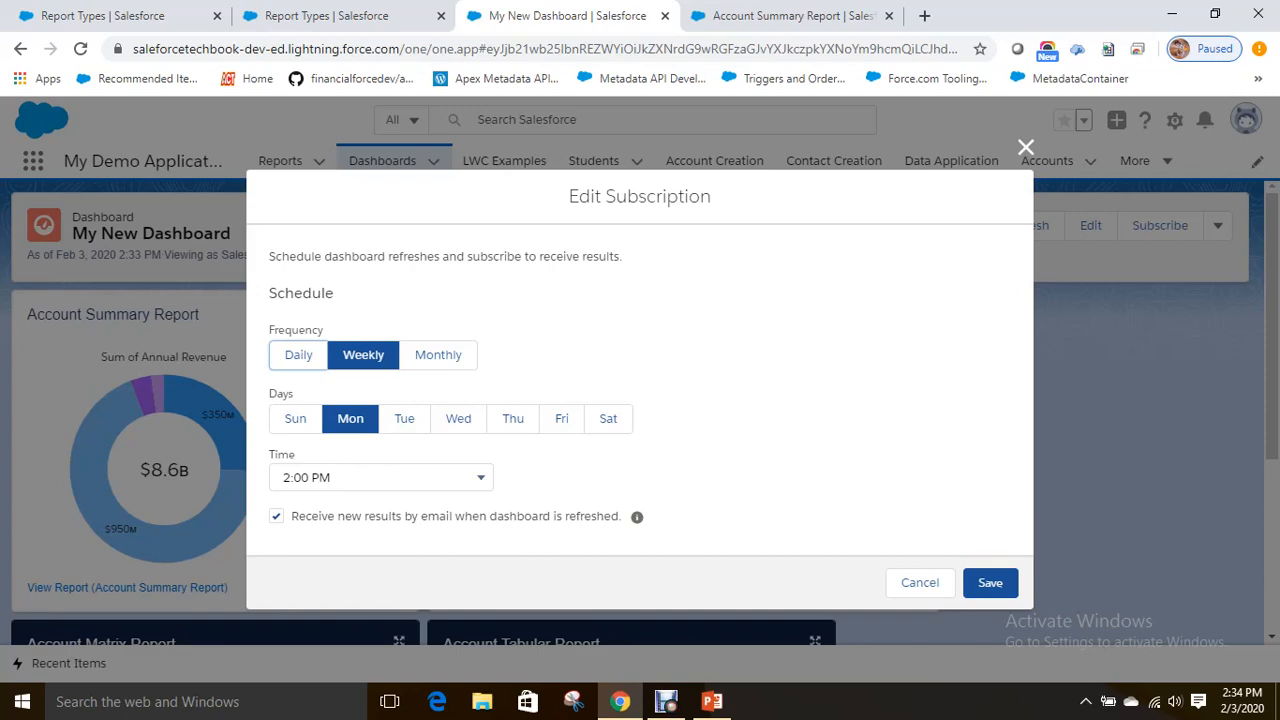
{"action": "left_click", "coordinate": [920, 583]}
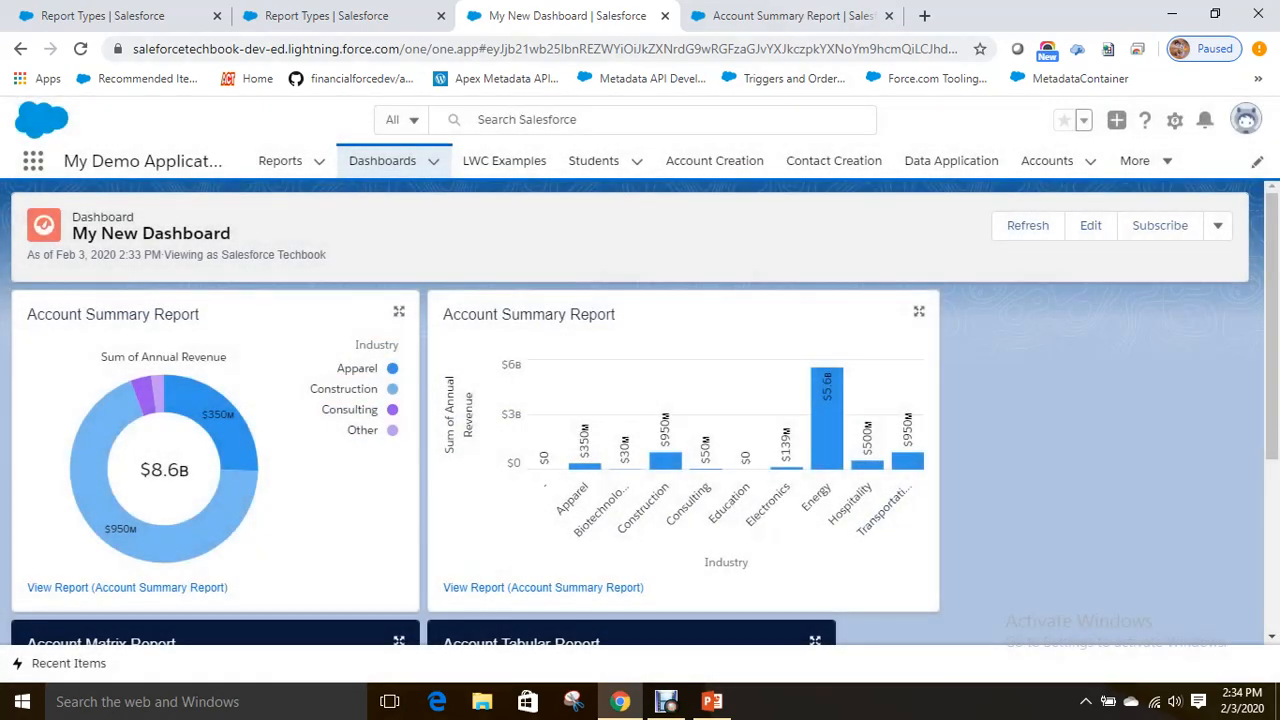
{"action": "key", "text": "ctrl+Tab"}
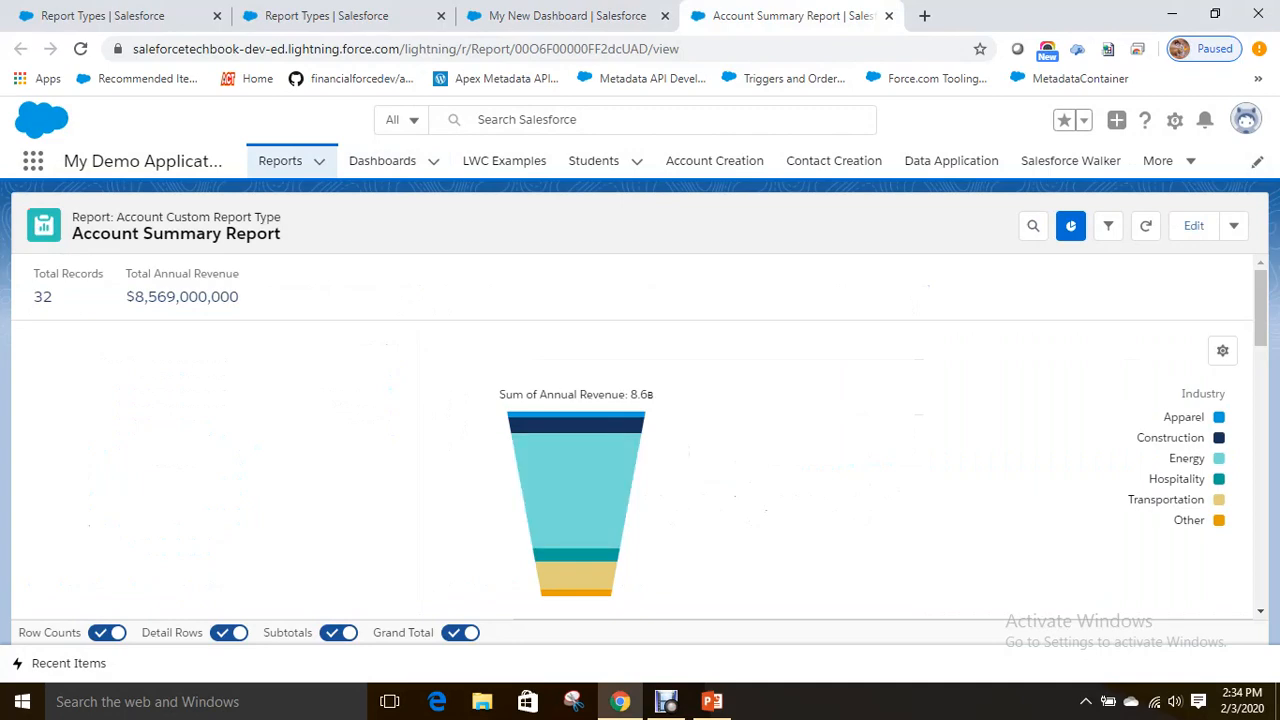
{"action": "left_click", "coordinate": [567, 16]}
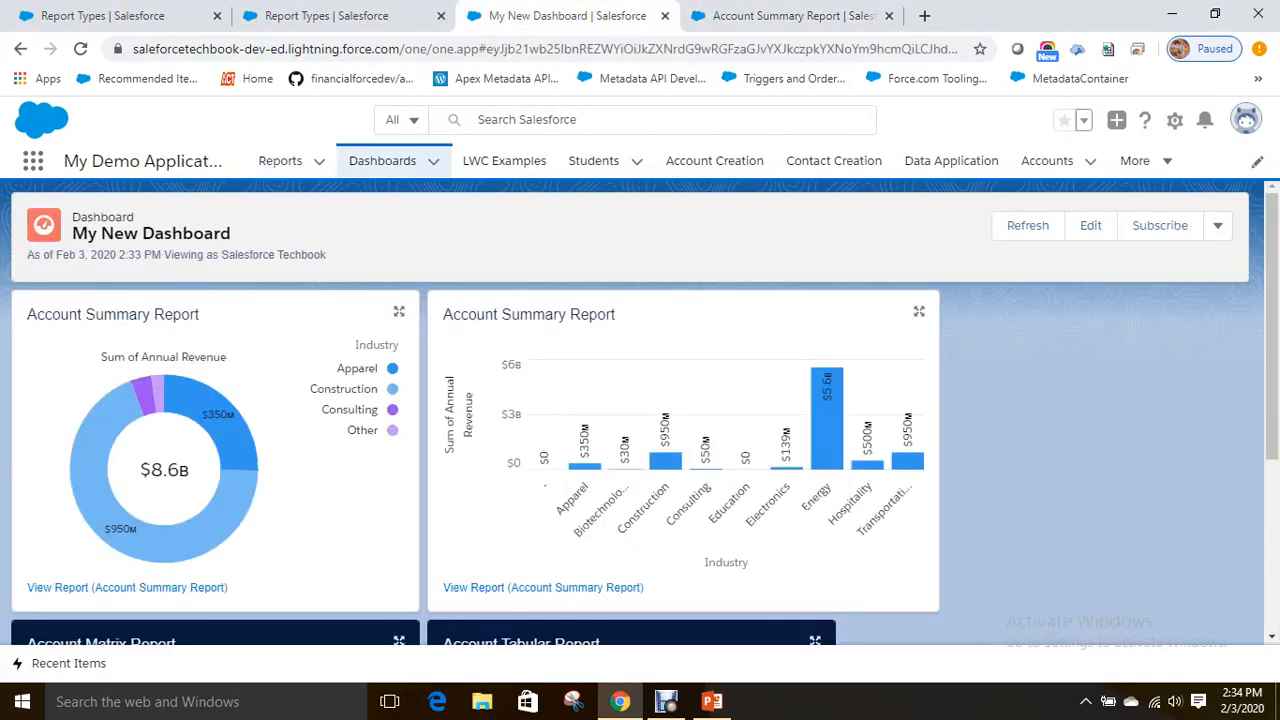
Review the Account Summary Report's subscription options, try running the report as Another Person, and close them without saving.
{"action": "left_click", "coordinate": [792, 16]}
{"action": "left_click", "coordinate": [1234, 226]}
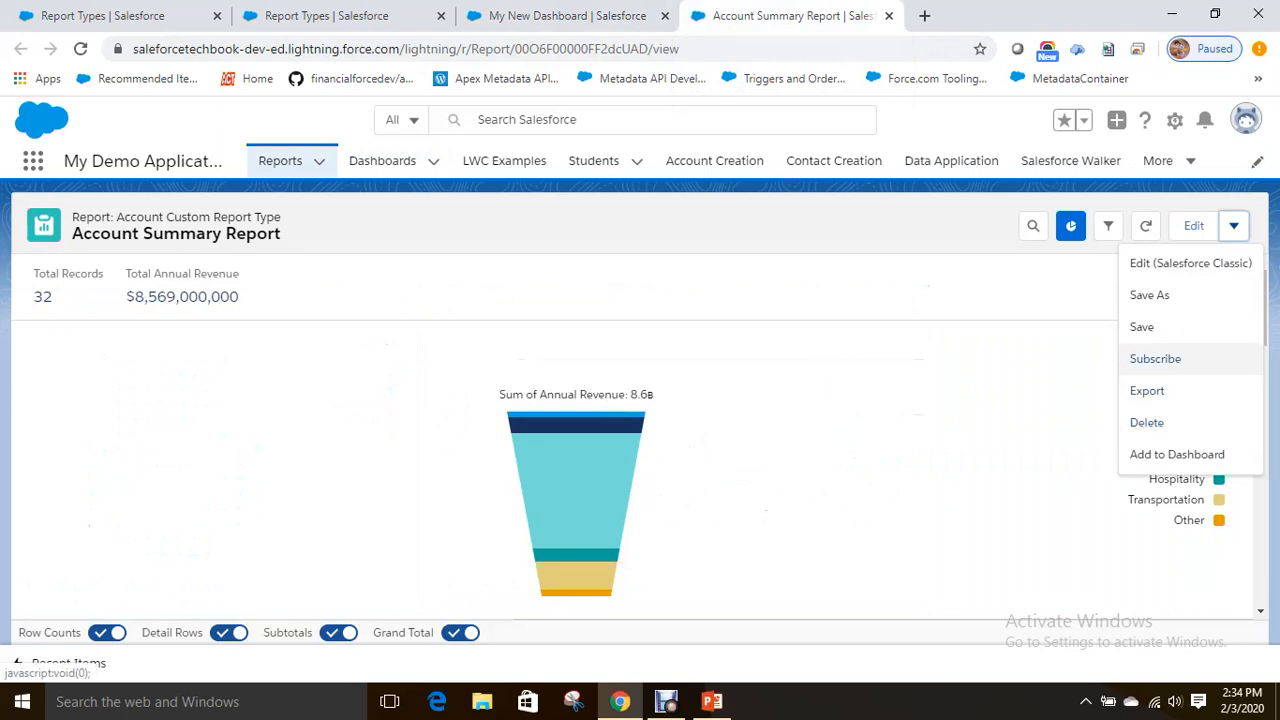
{"action": "left_click", "coordinate": [1030, 352]}
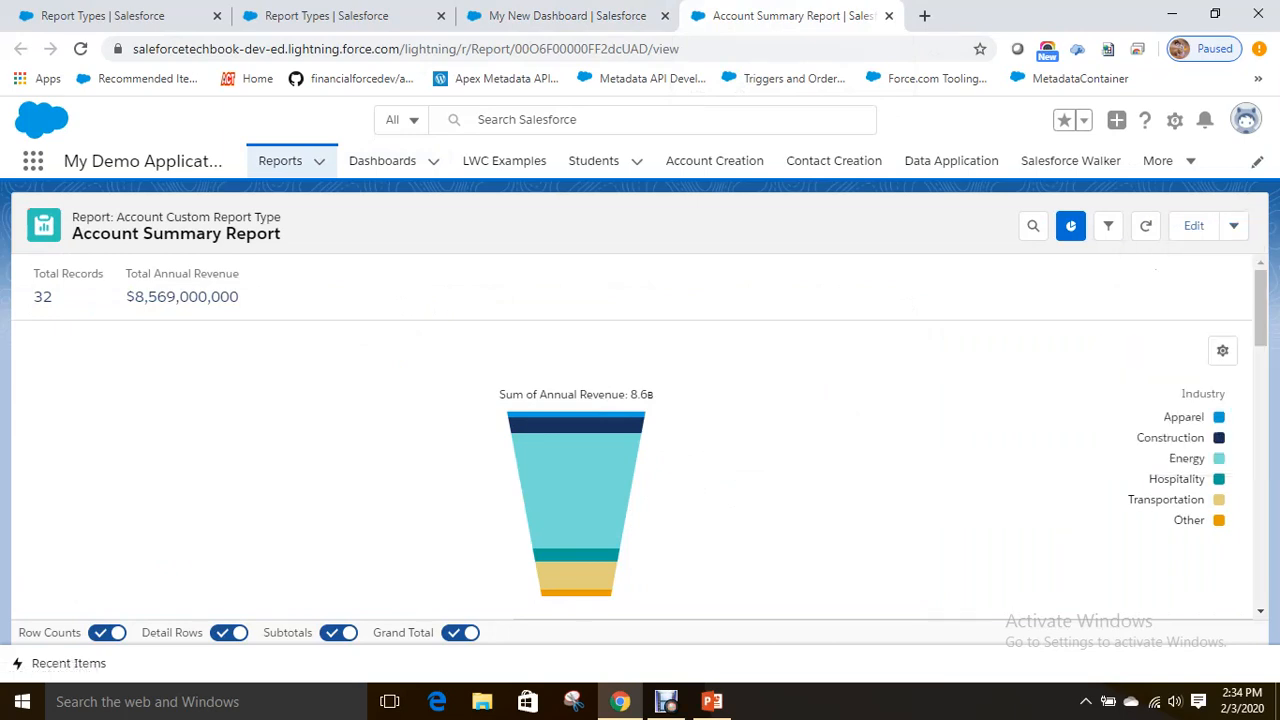
{"action": "left_click", "coordinate": [1234, 226]}
{"action": "left_click", "coordinate": [1156, 359]}
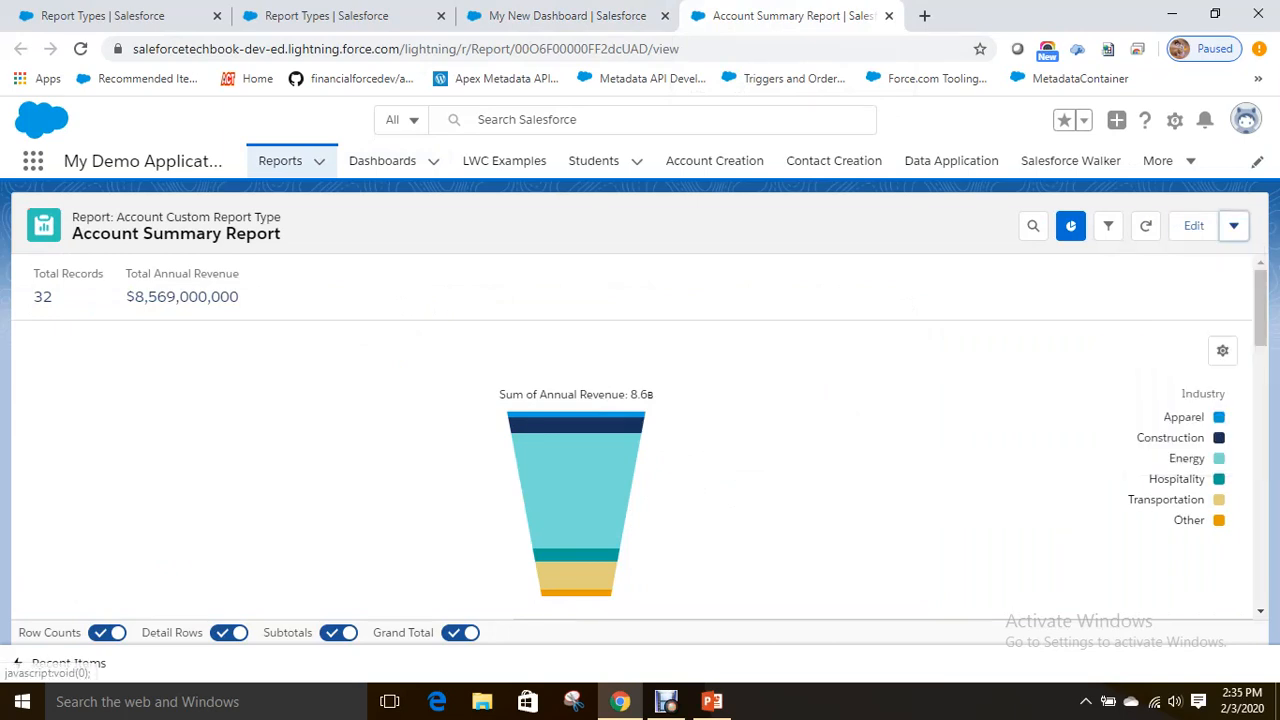
{"action": "scroll", "coordinate": [431, 483], "scroll_direction": "down", "scroll_amount": 2}
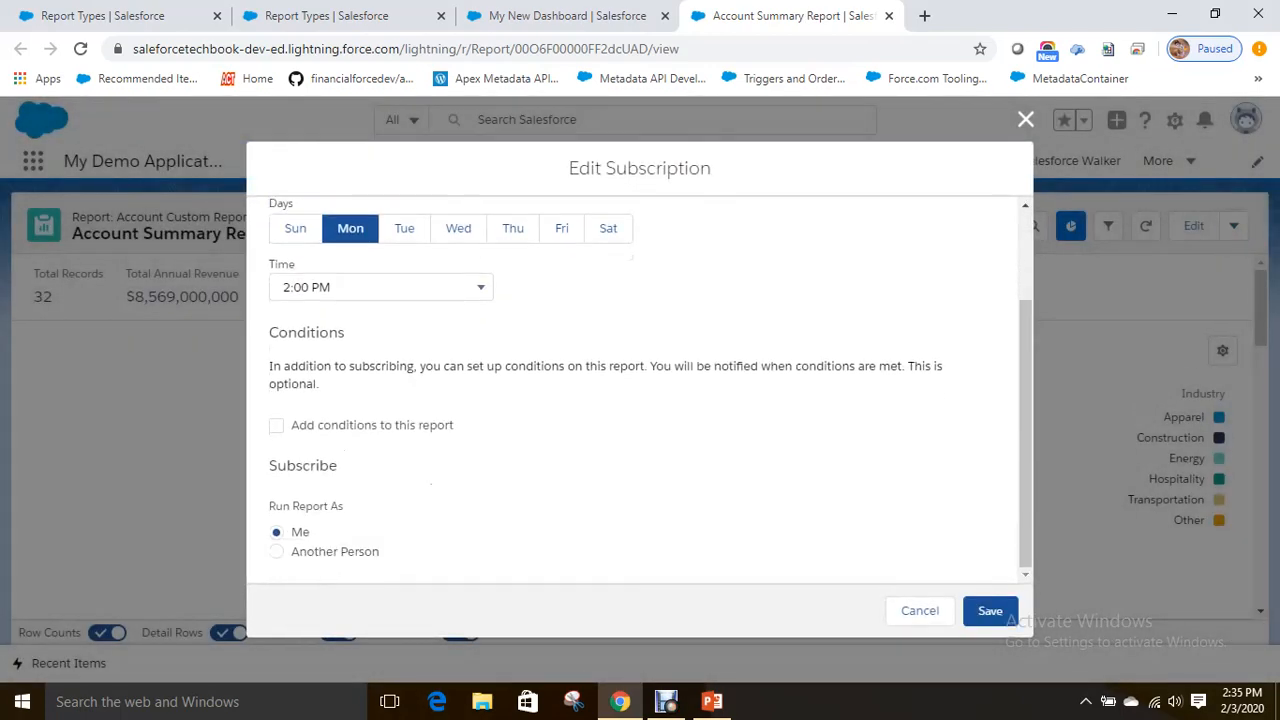
{"action": "left_click", "coordinate": [276, 551]}
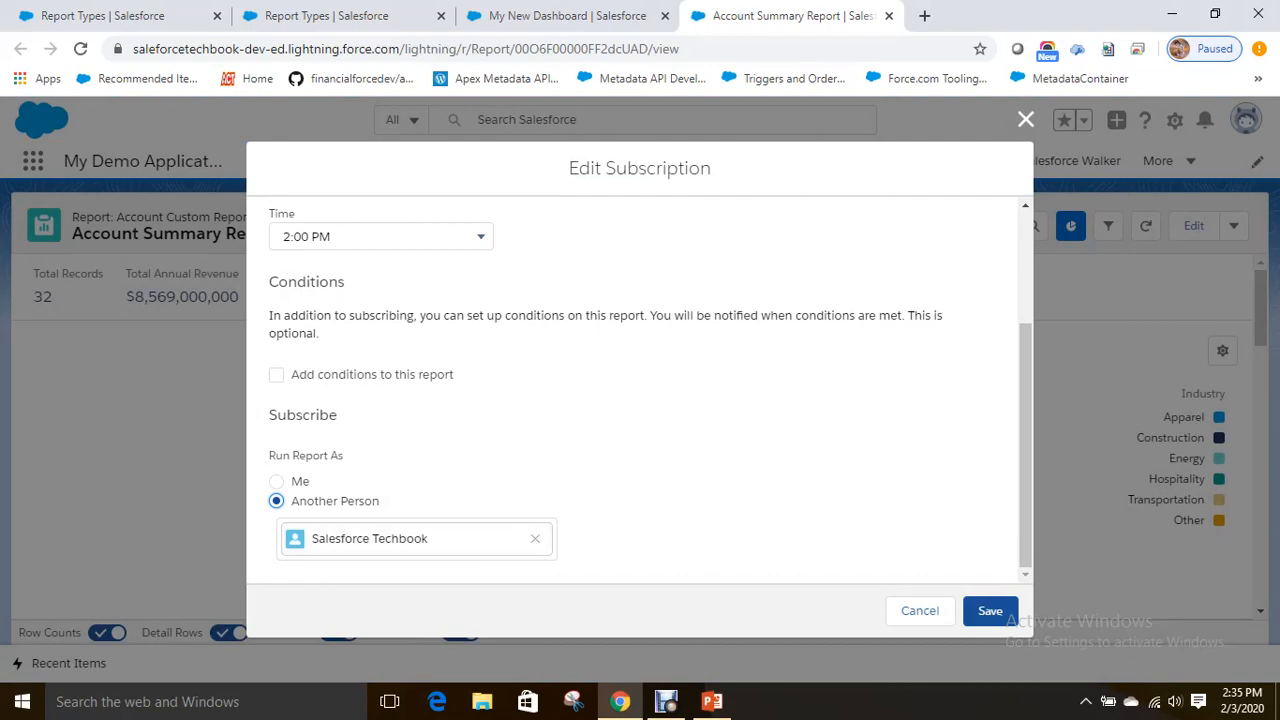
{"action": "scroll", "coordinate": [640, 390], "scroll_direction": "up", "scroll_amount": 3}
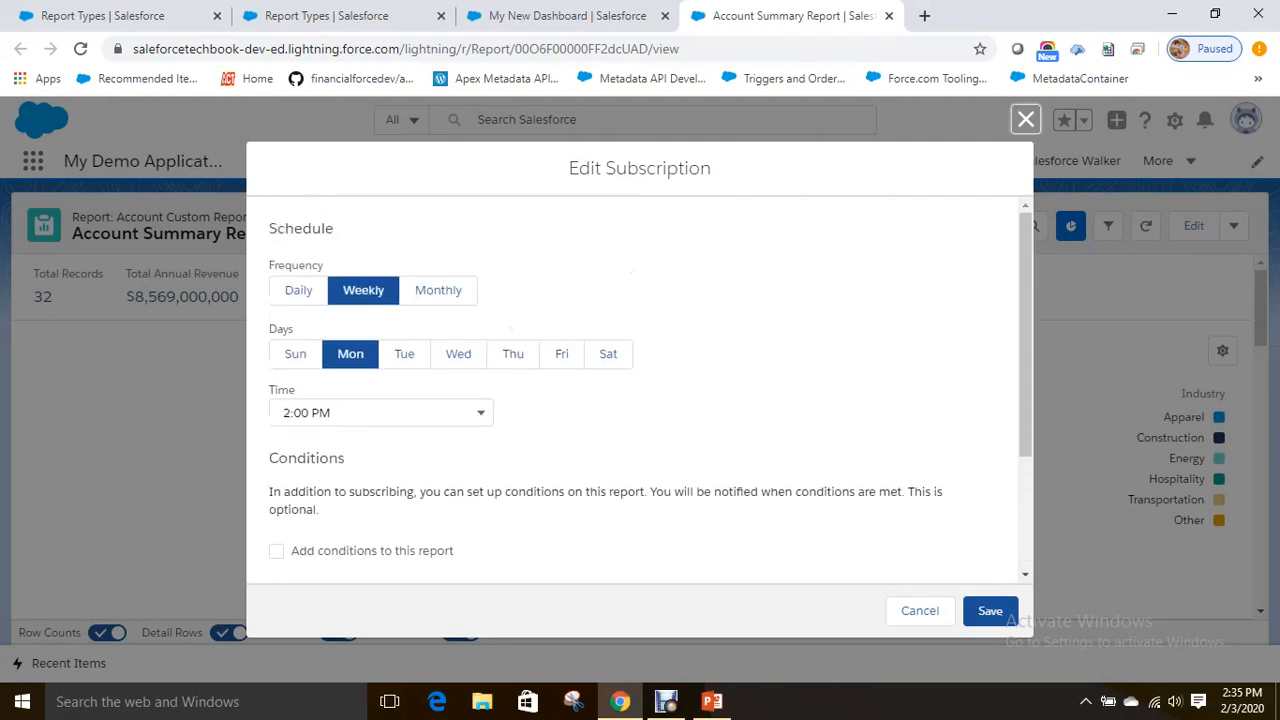
{"action": "left_click", "coordinate": [1025, 119]}
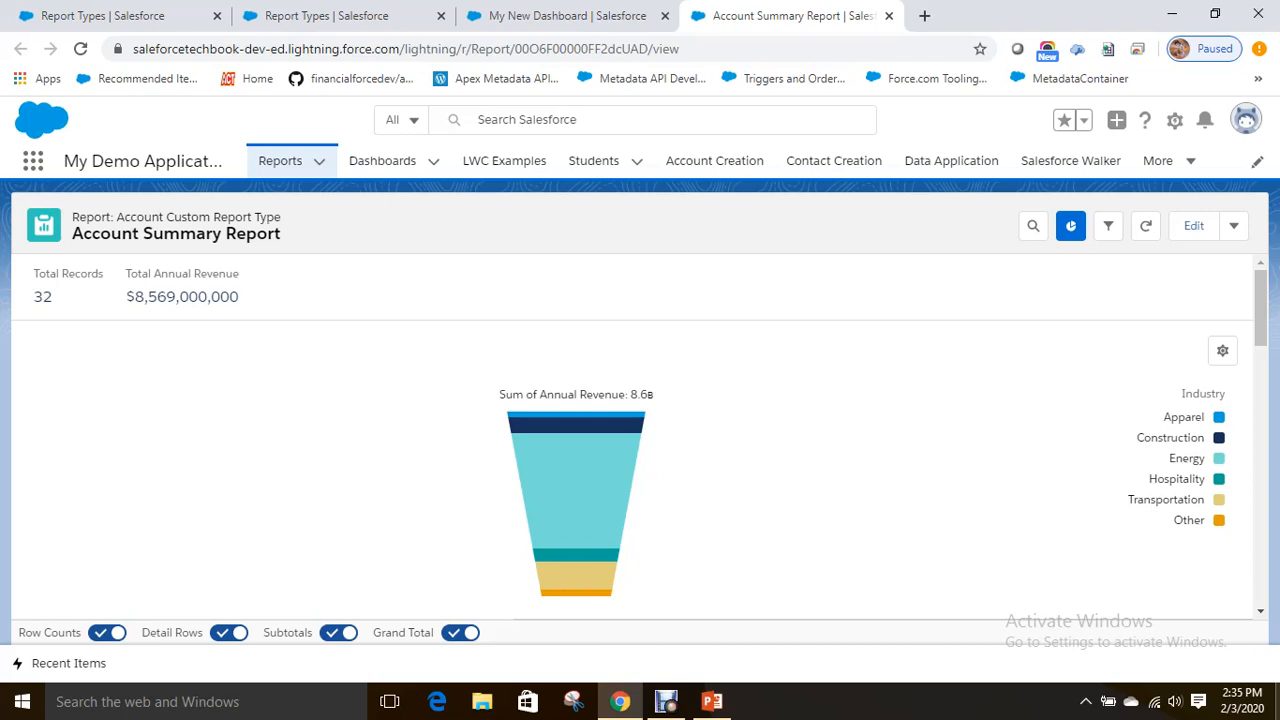
Switch to the Admin-10 presentation in PowerPoint and view the References slide and the closing subscribe slide.
{"action": "left_click", "coordinate": [712, 702]}
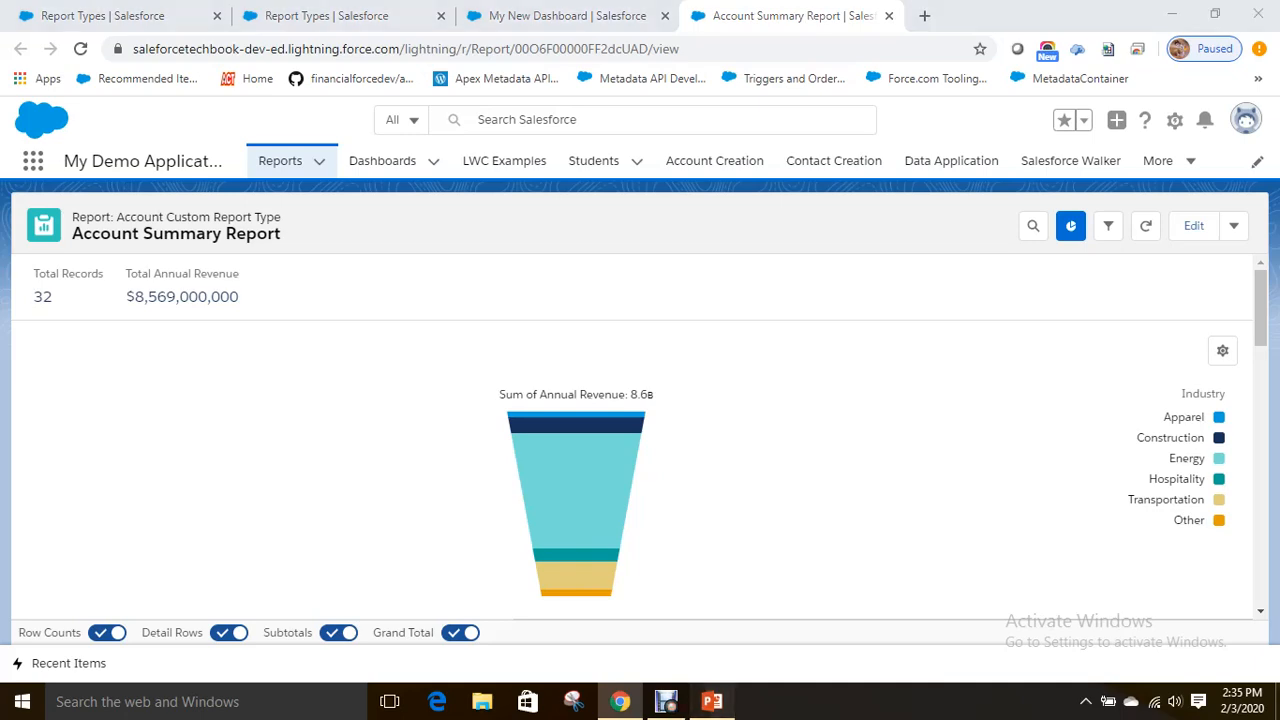
{"action": "left_click", "coordinate": [91, 606]}
{"action": "left_click", "coordinate": [91, 630]}
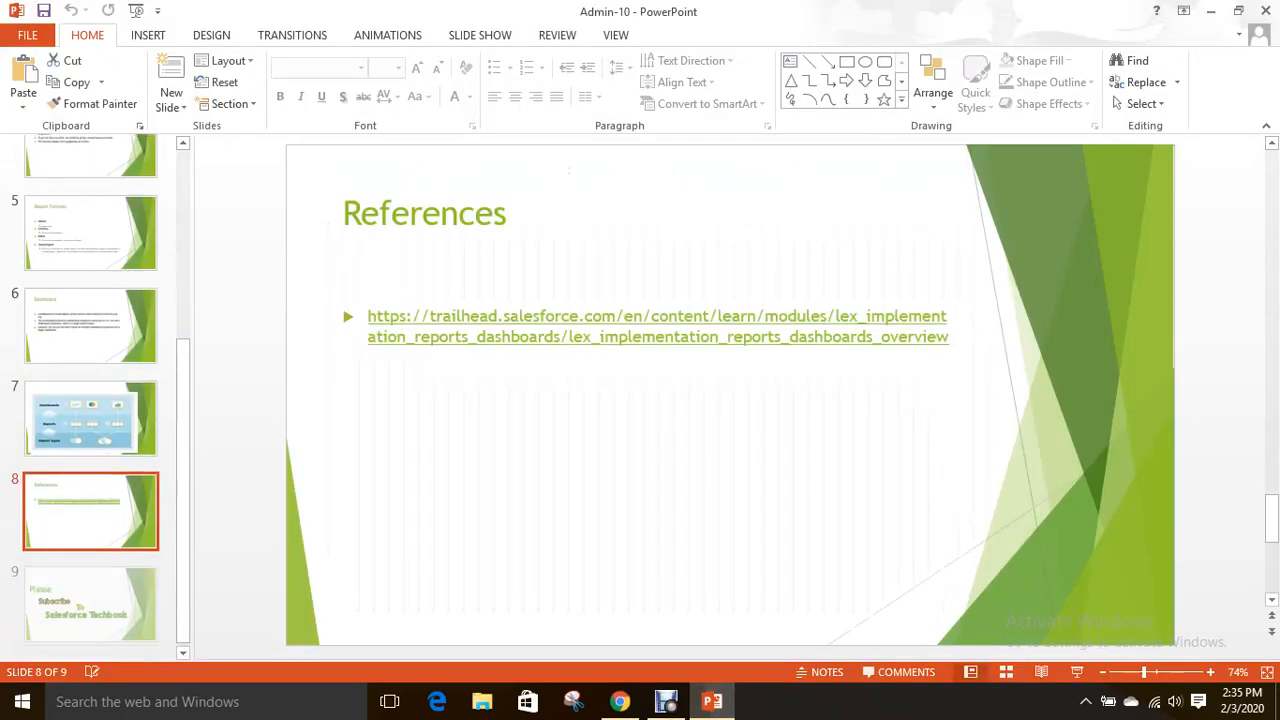
{"action": "left_click", "coordinate": [91, 620]}
{"action": "left_click", "coordinate": [120, 515]}
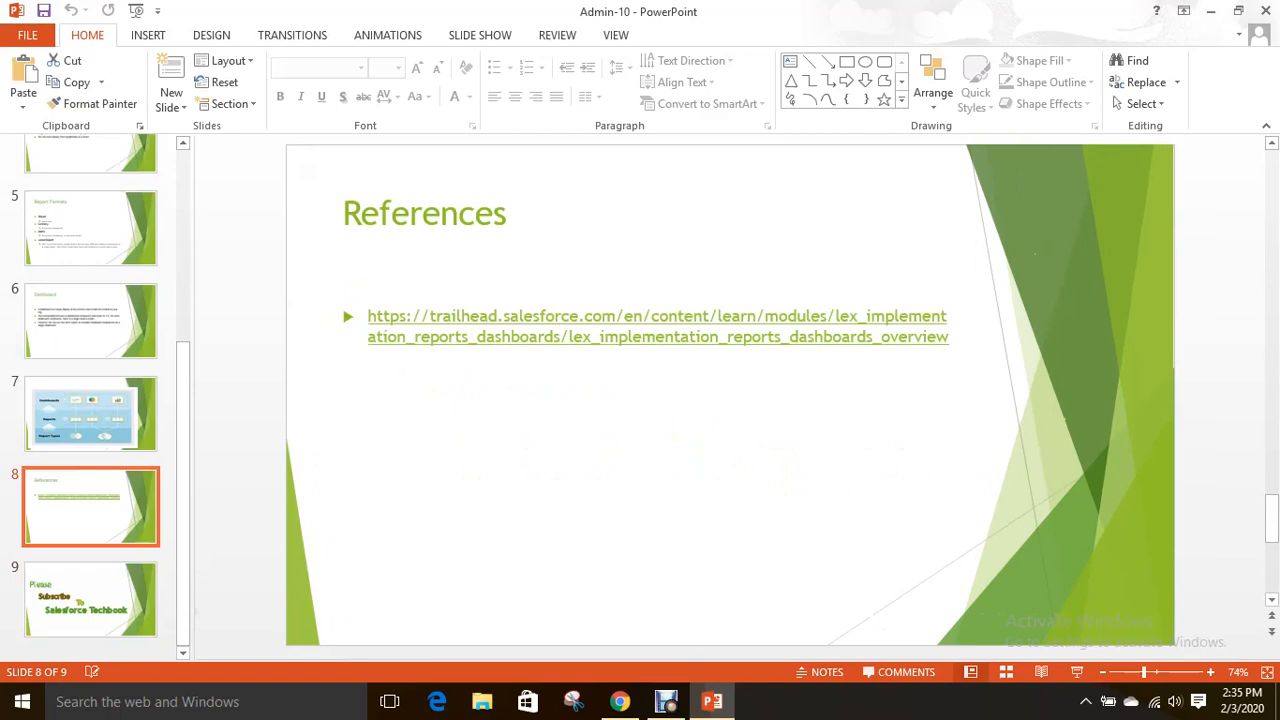
{"action": "left_click", "coordinate": [148, 581]}
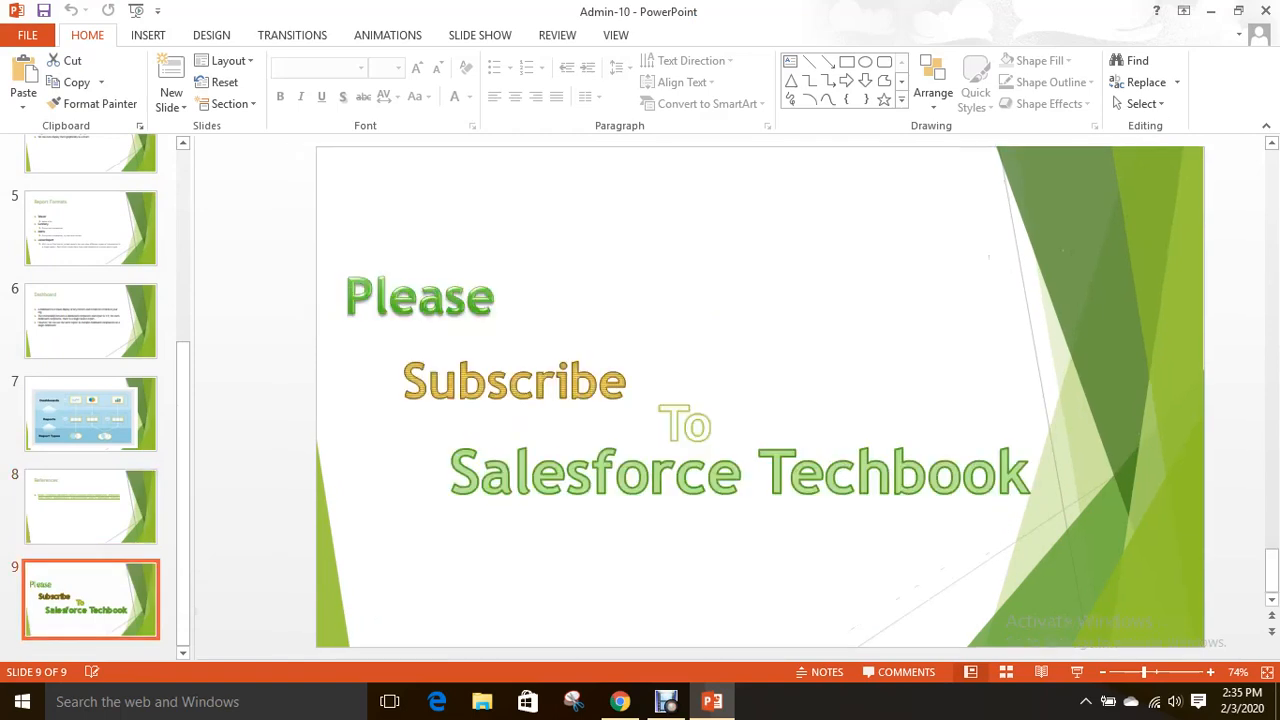